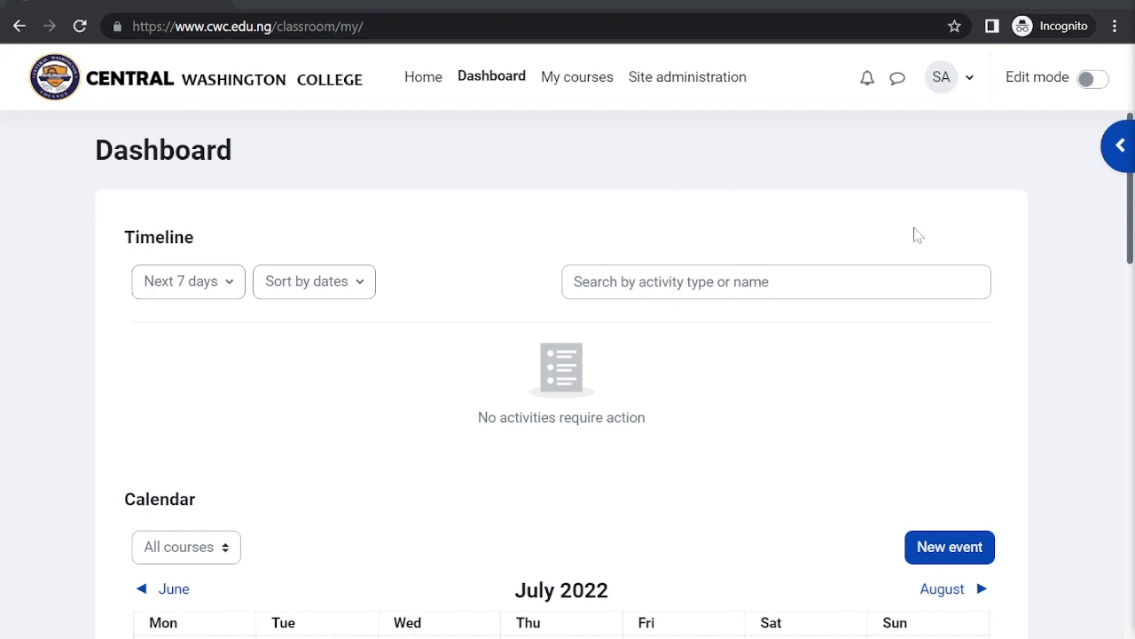
# Open the form for adding a new user account from the site administration's user settings.
pyautogui.click(677, 83)
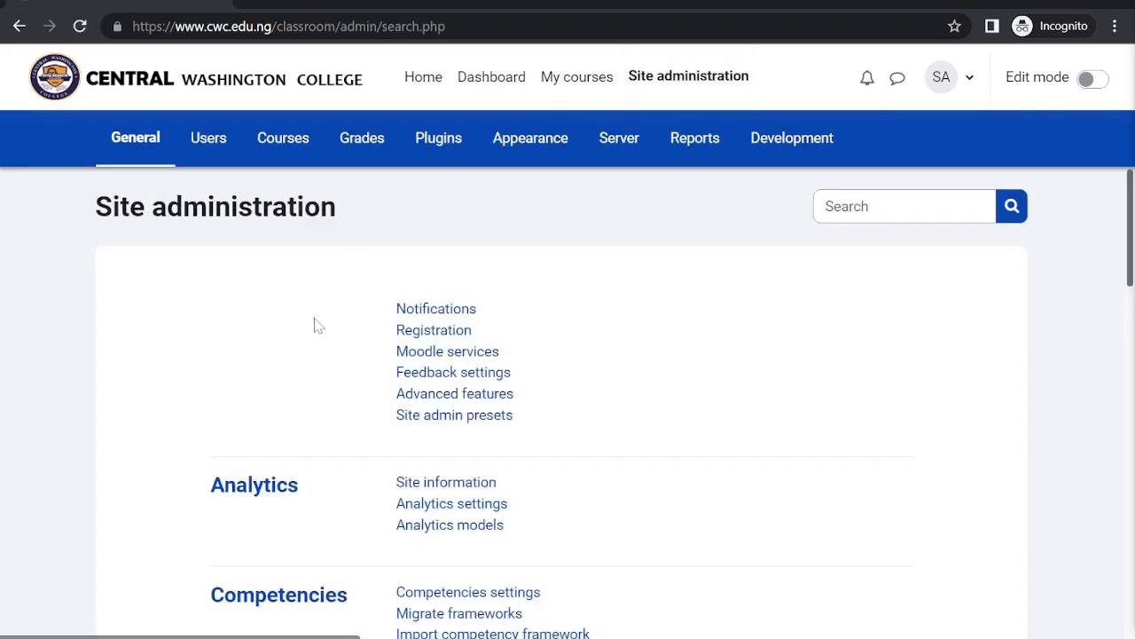
pyautogui.click(219, 149)
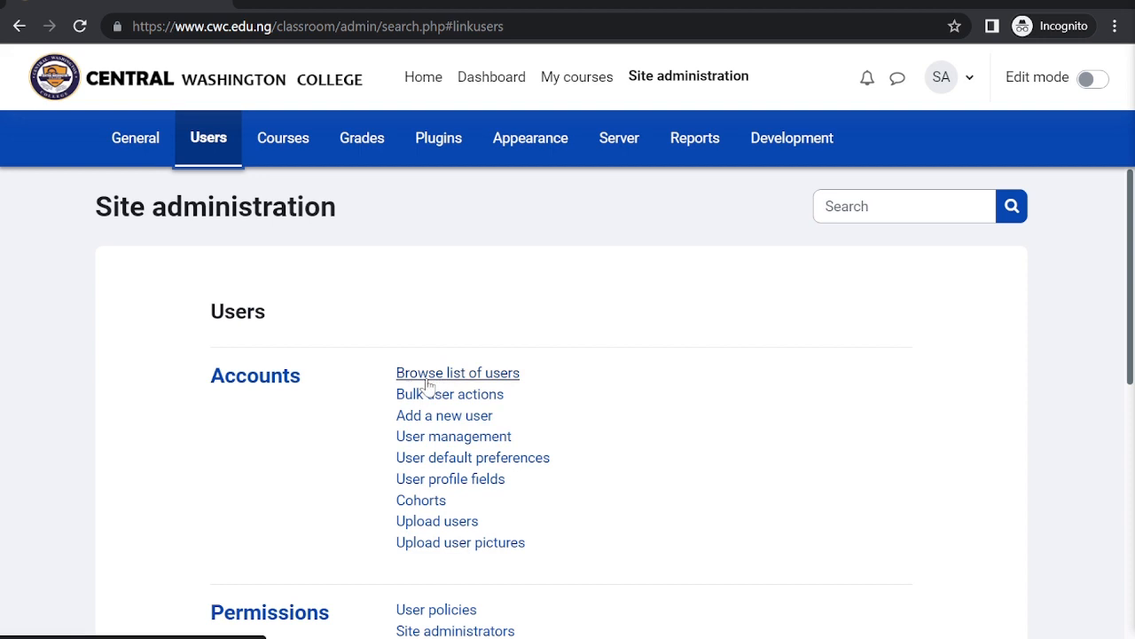
pyautogui.click(439, 416)
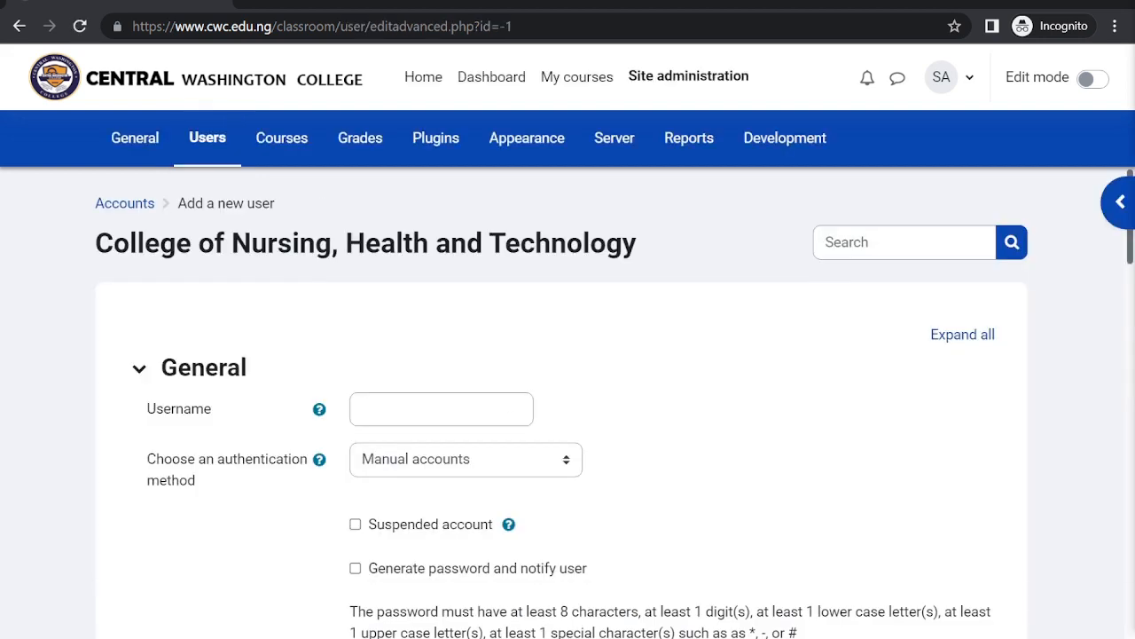
# Enter the new account's username and set its authentication method to Email-based self-registration.
pyautogui.click(441, 410)
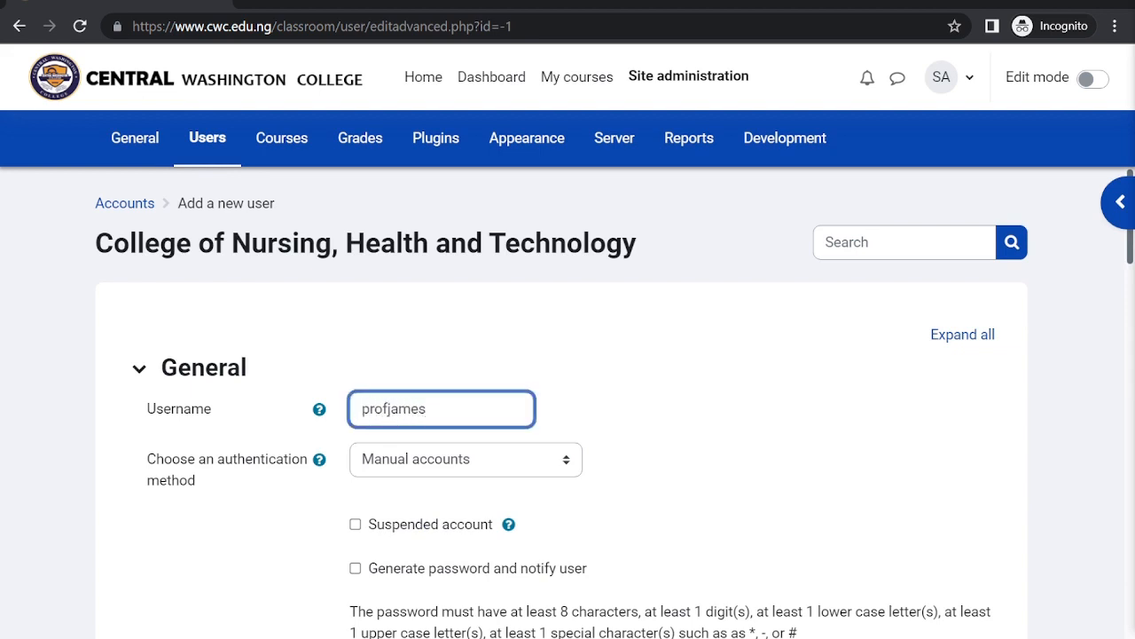
pyautogui.scroll(-2, 373, 395)
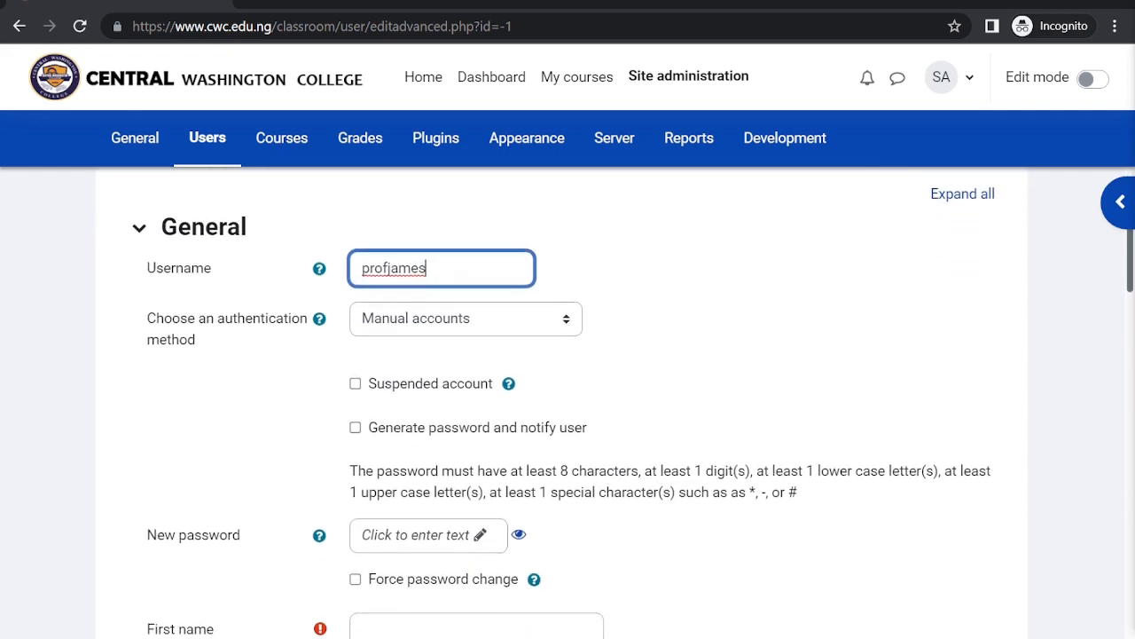
pyautogui.click(425, 315)
pyautogui.click(443, 355)
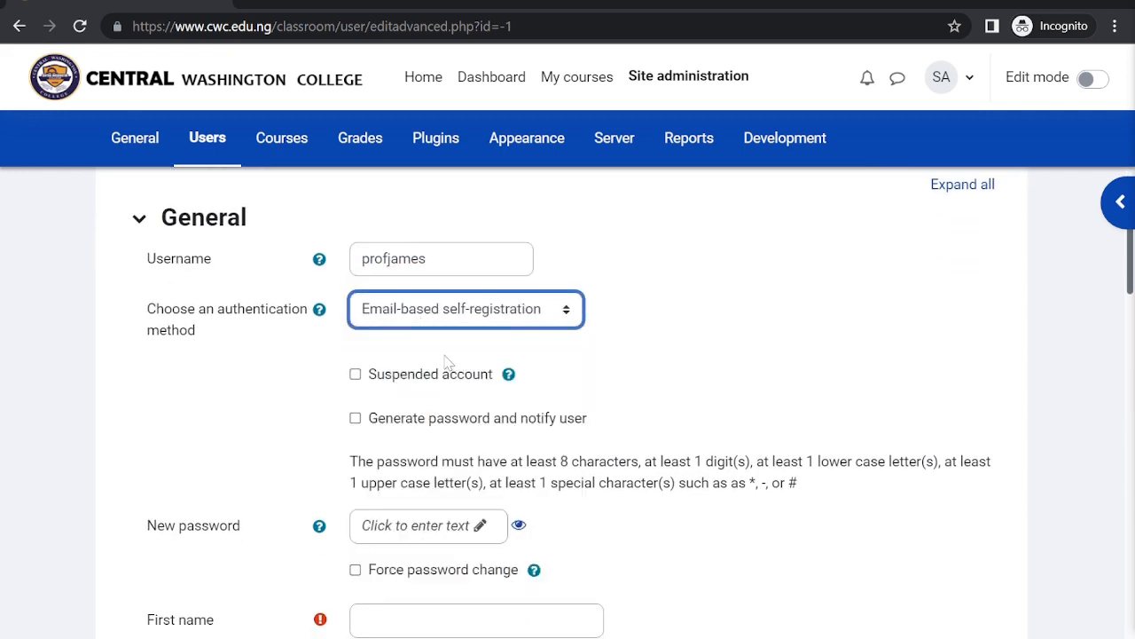
pyautogui.scroll(-2, 448, 361)
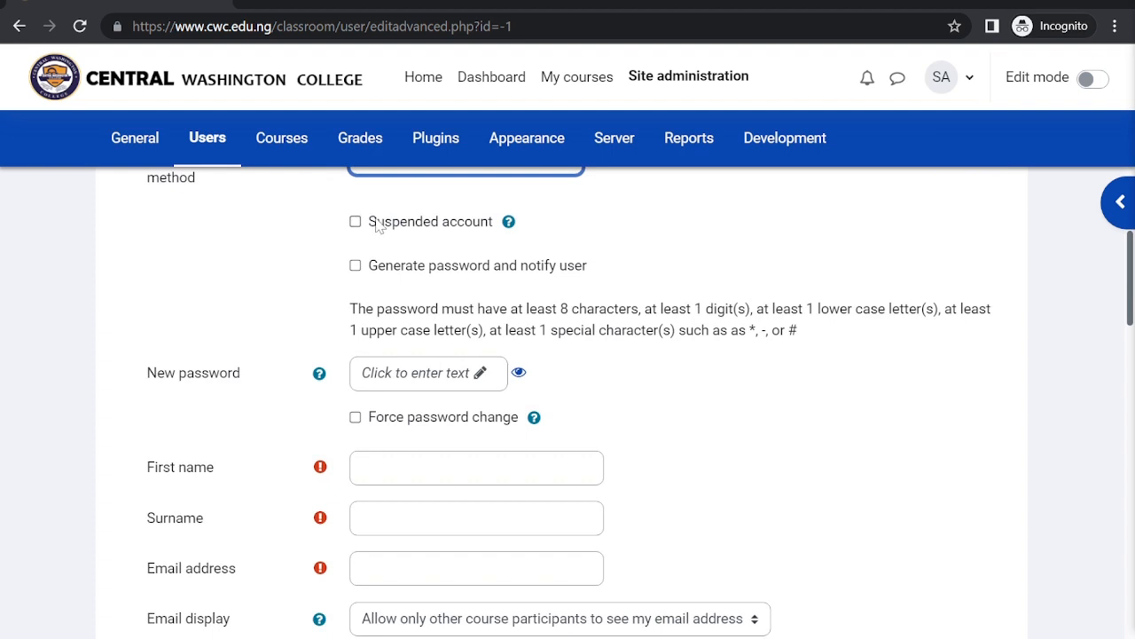
pyautogui.click(356, 267)
pyautogui.click(411, 373)
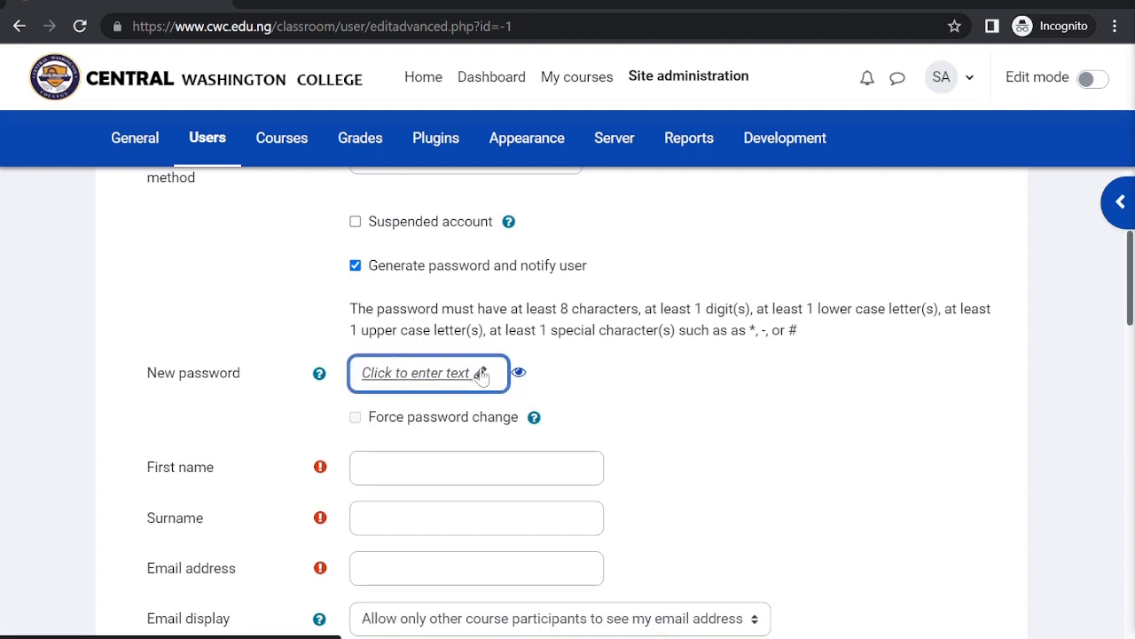
pyautogui.click(520, 375)
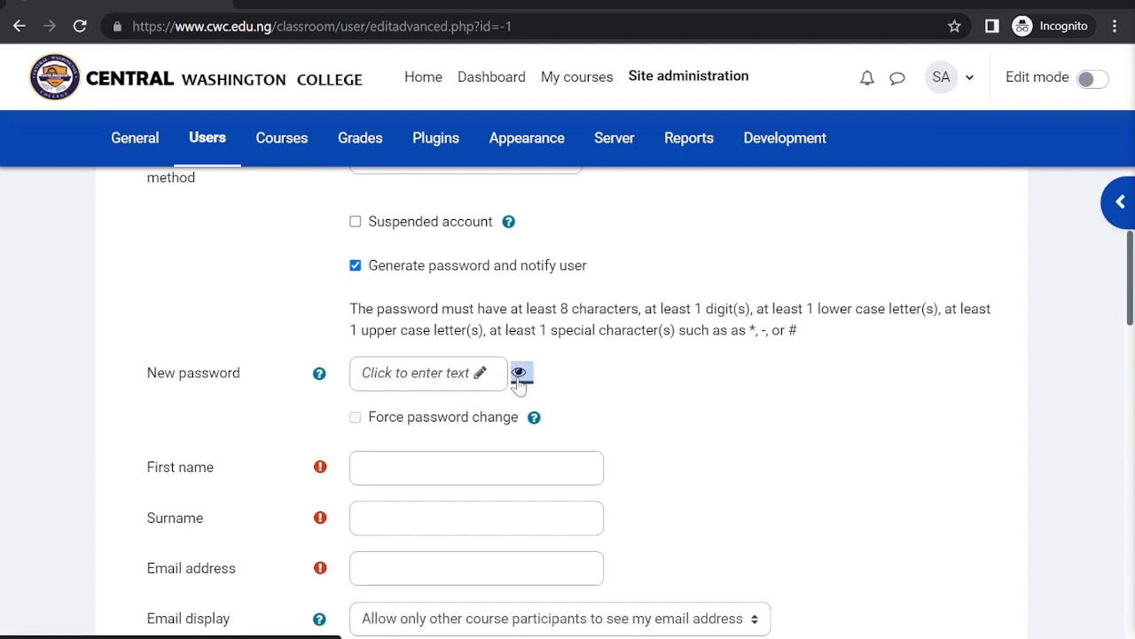
pyautogui.click(417, 376)
pyautogui.click(416, 376)
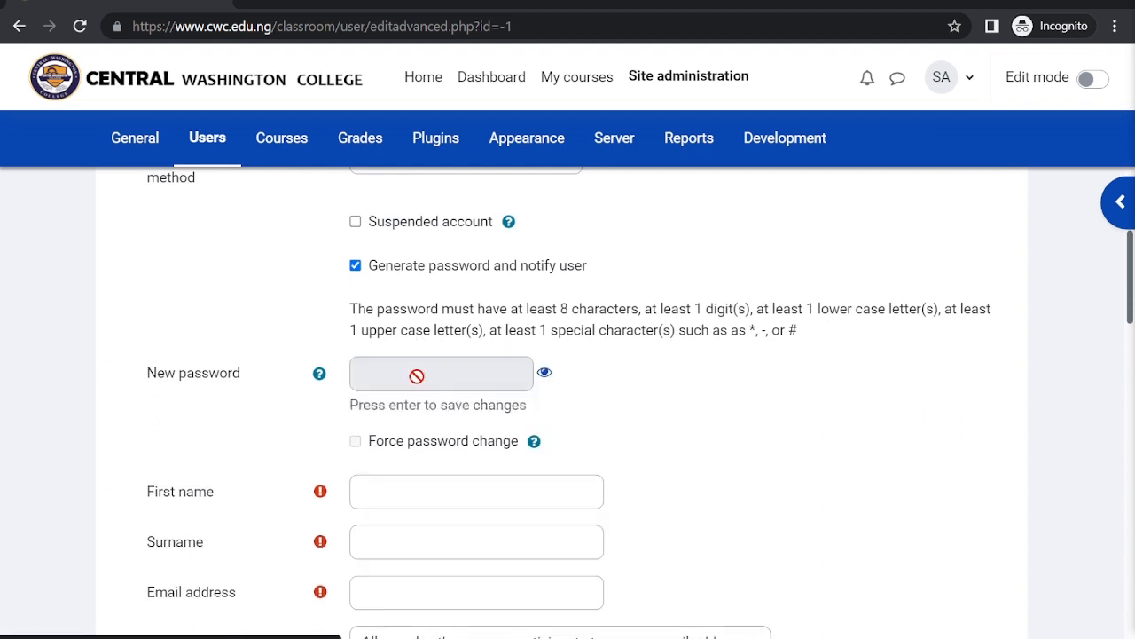
pyautogui.click(356, 267)
pyautogui.click(356, 266)
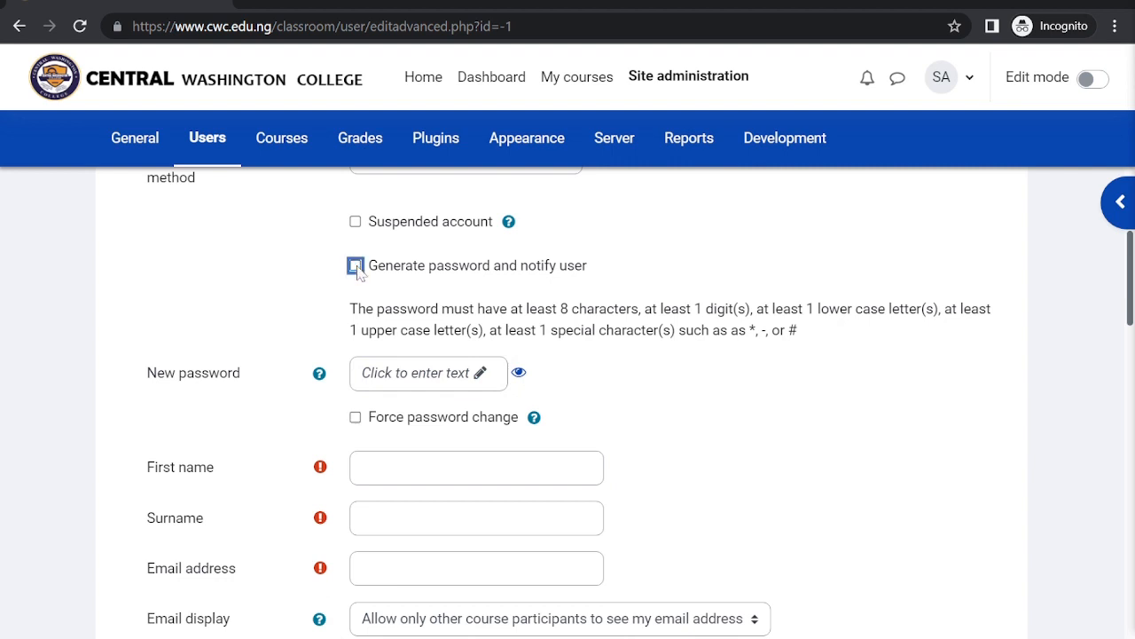
# Enter the new password for the account, leaving the forced password change option off.
pyautogui.click(424, 378)
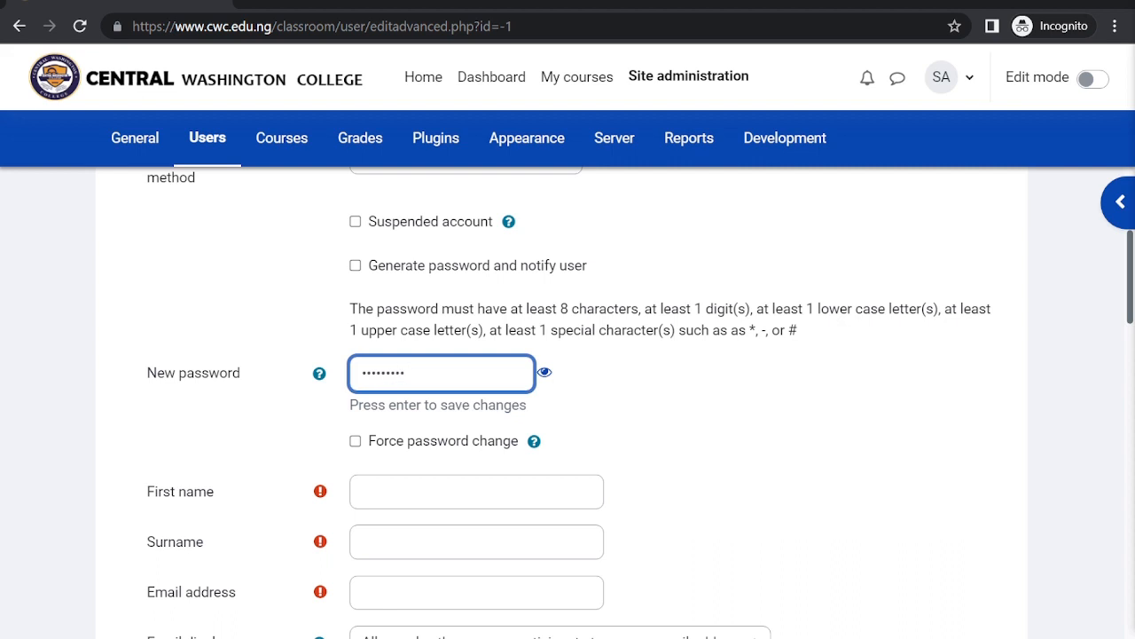
pyautogui.click(362, 445)
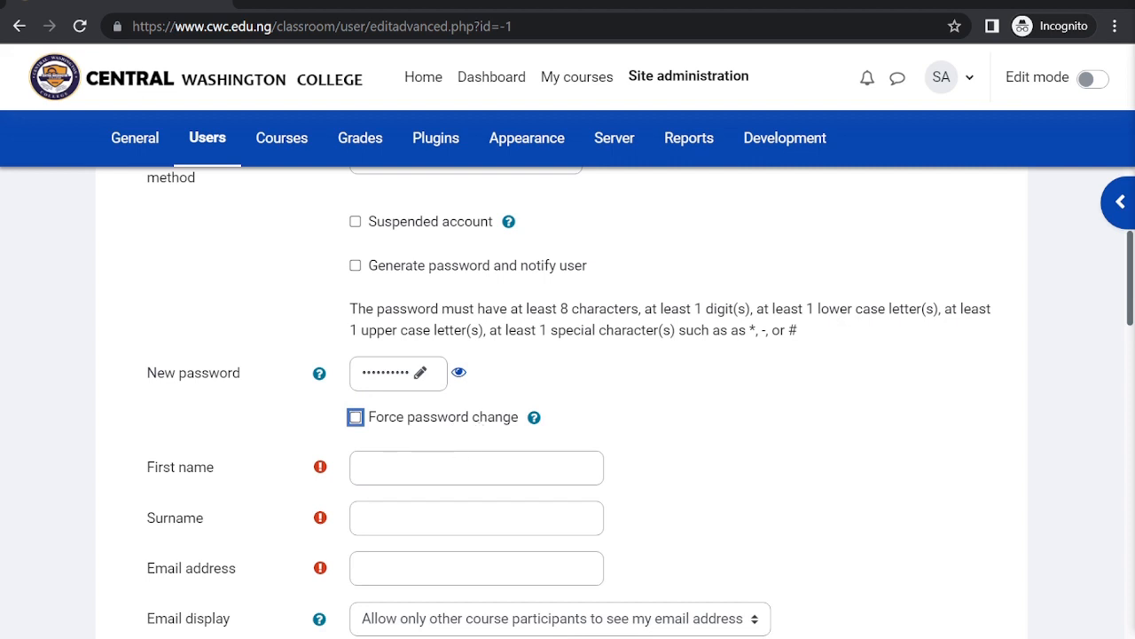
# Autofill the user's first name, surname, email address, city Waterloo and country Canada from the saved browser entry.
pyautogui.press('Tab')
pyautogui.press('Tab')
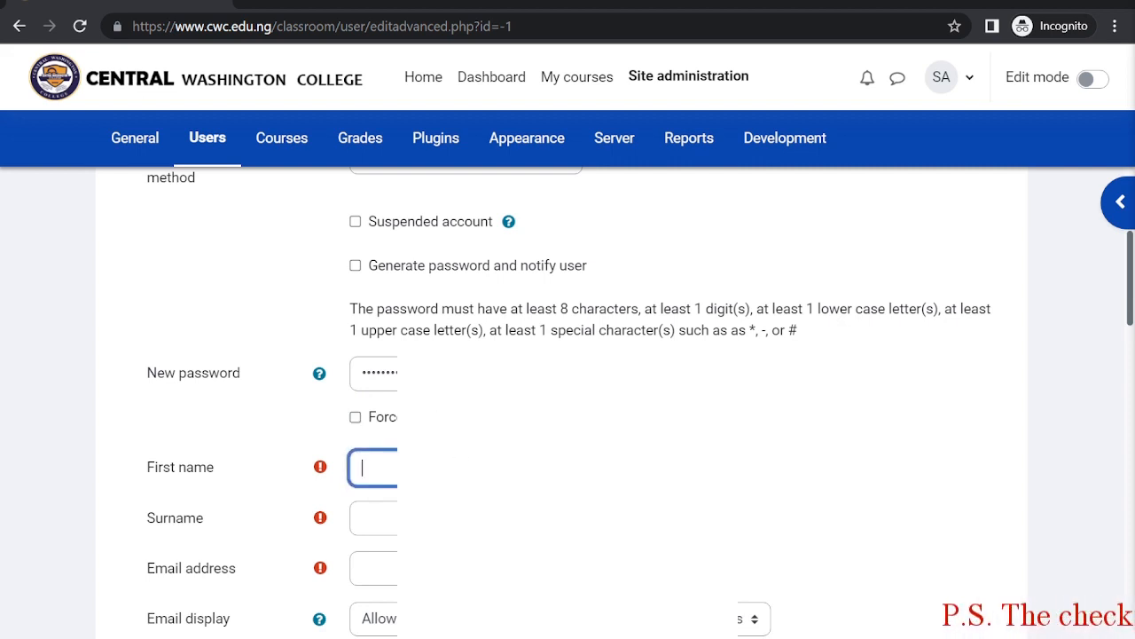
pyautogui.press('Down')
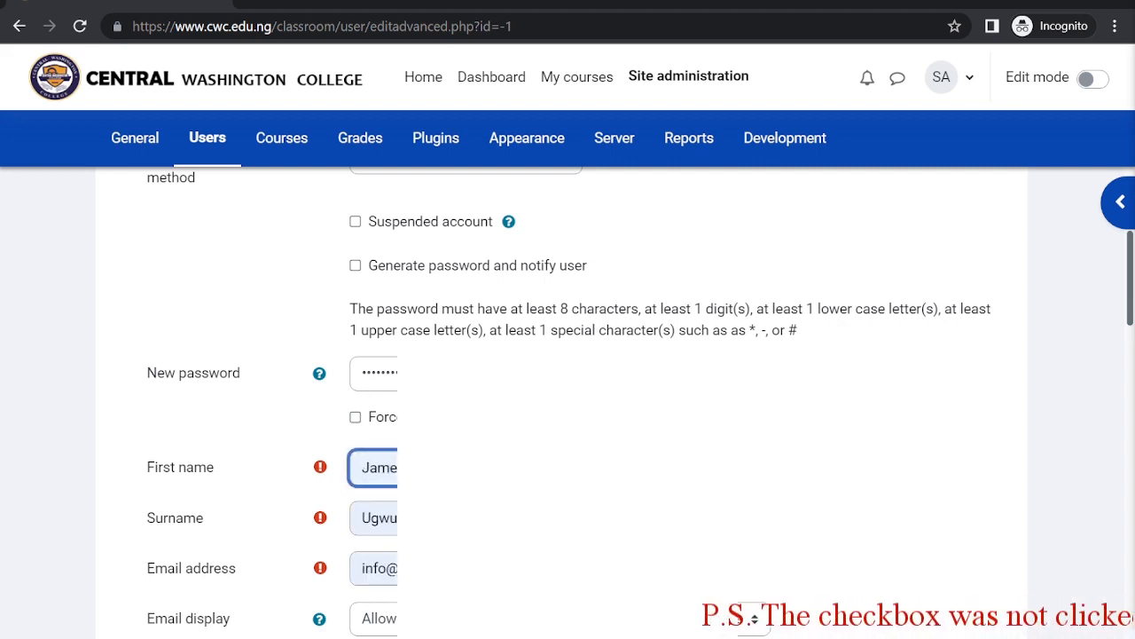
# Replace the autofilled email address with the user's college email address.
pyautogui.scroll(-2, 568, 399)
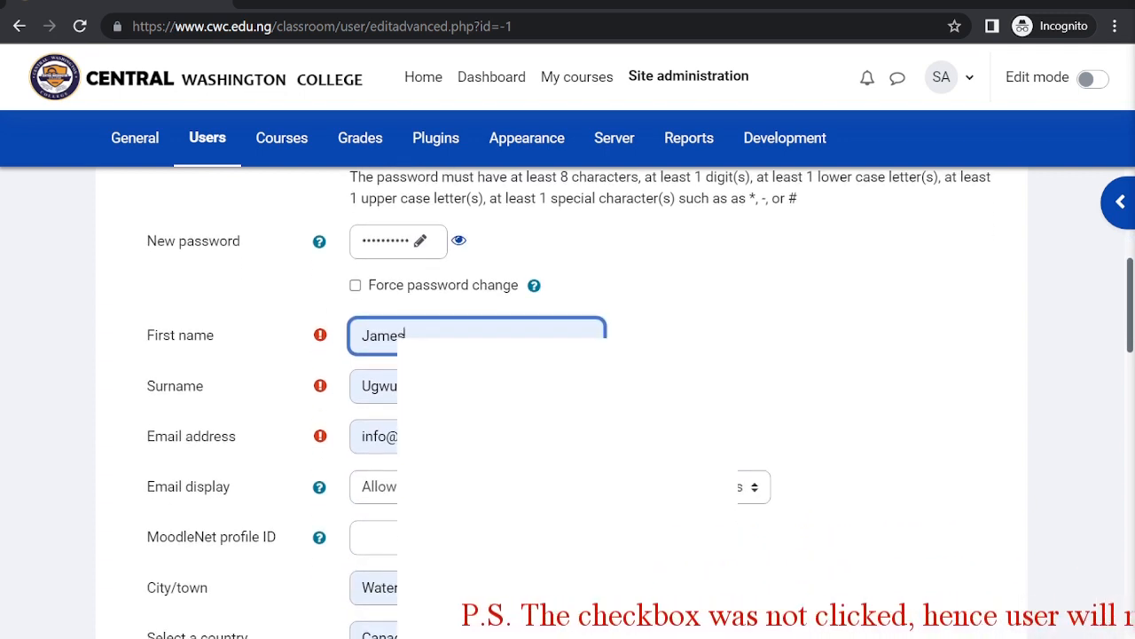
pyautogui.click(378, 437)
pyautogui.write('he')
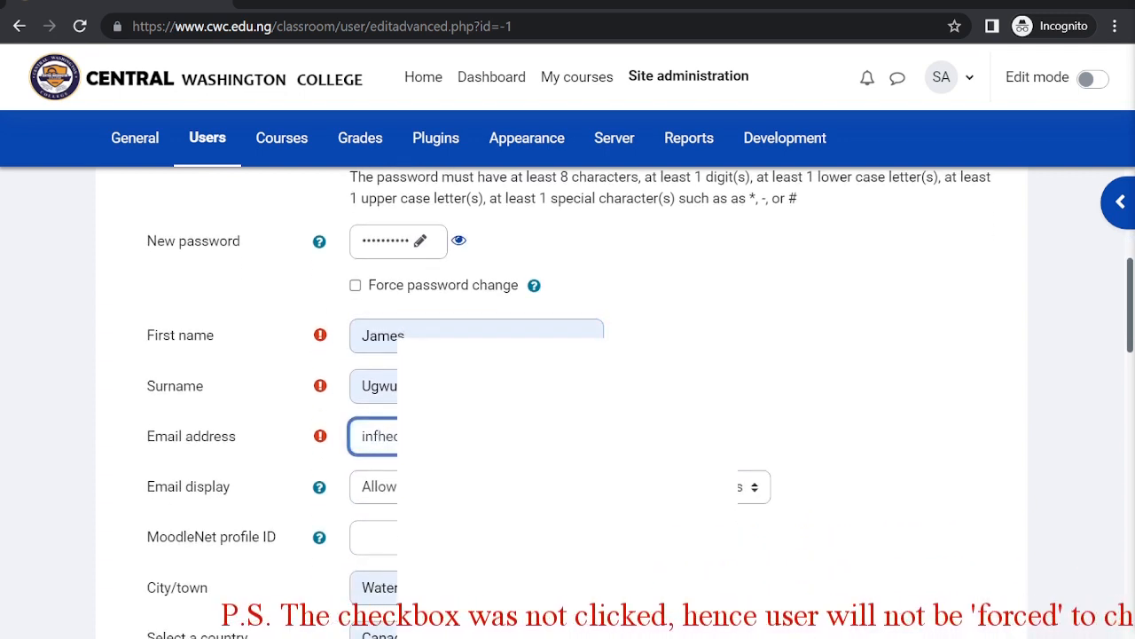
pyautogui.press('BackSpace')
pyautogui.press('BackSpace')
pyautogui.press('BackSpace')
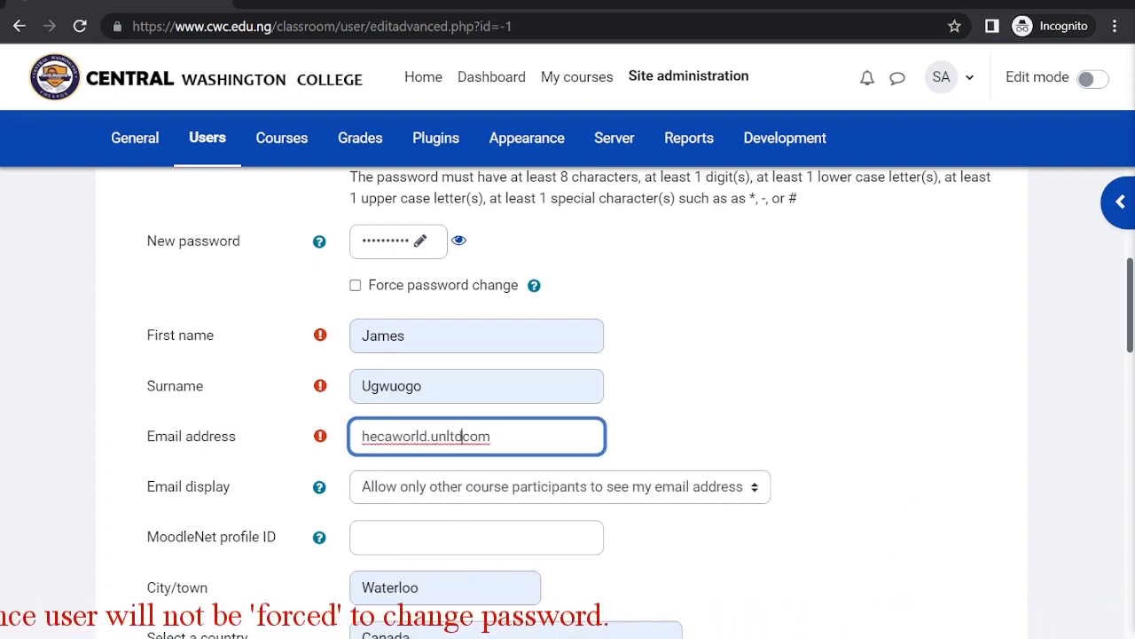
pyautogui.write('@edu.')
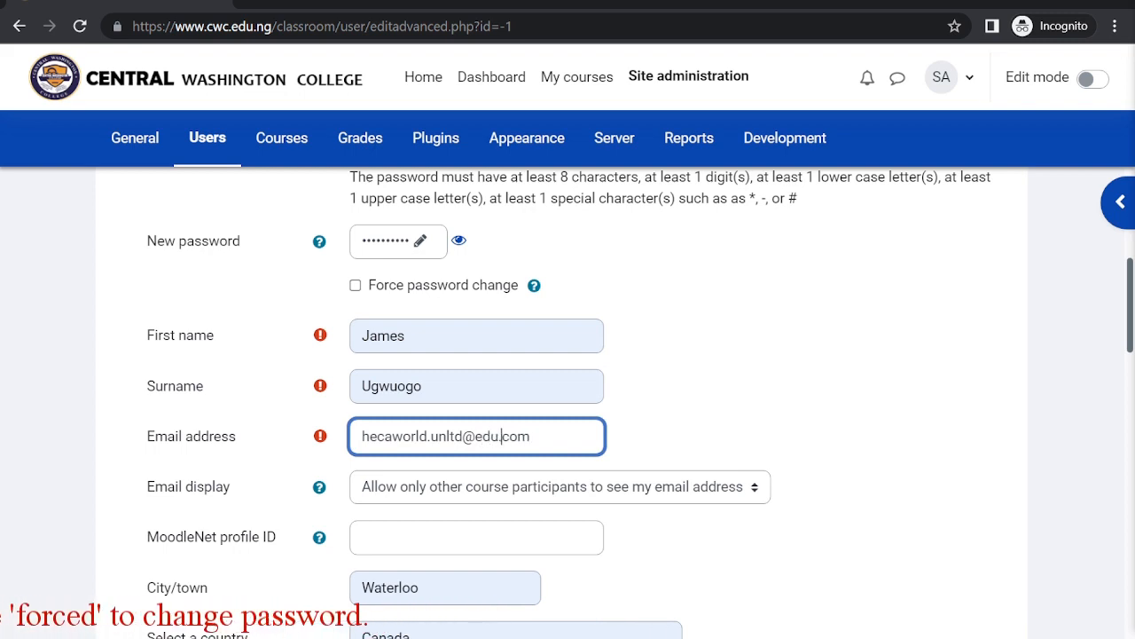
pyautogui.write('ng')
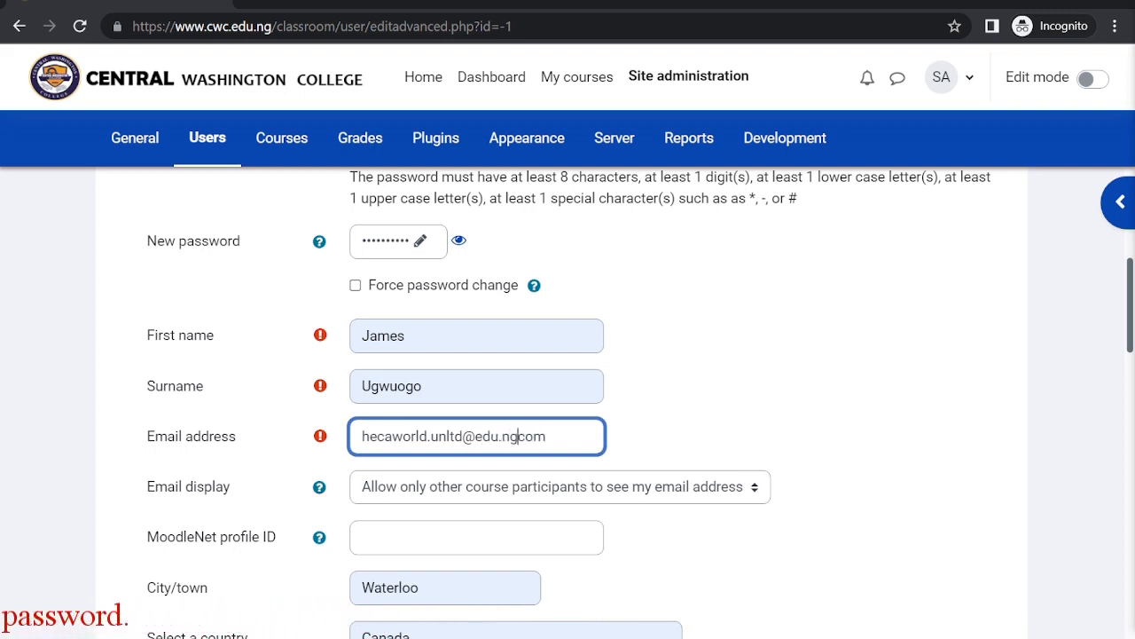
pyautogui.press('Delete')
pyautogui.press('Delete')
pyautogui.press('Delete')
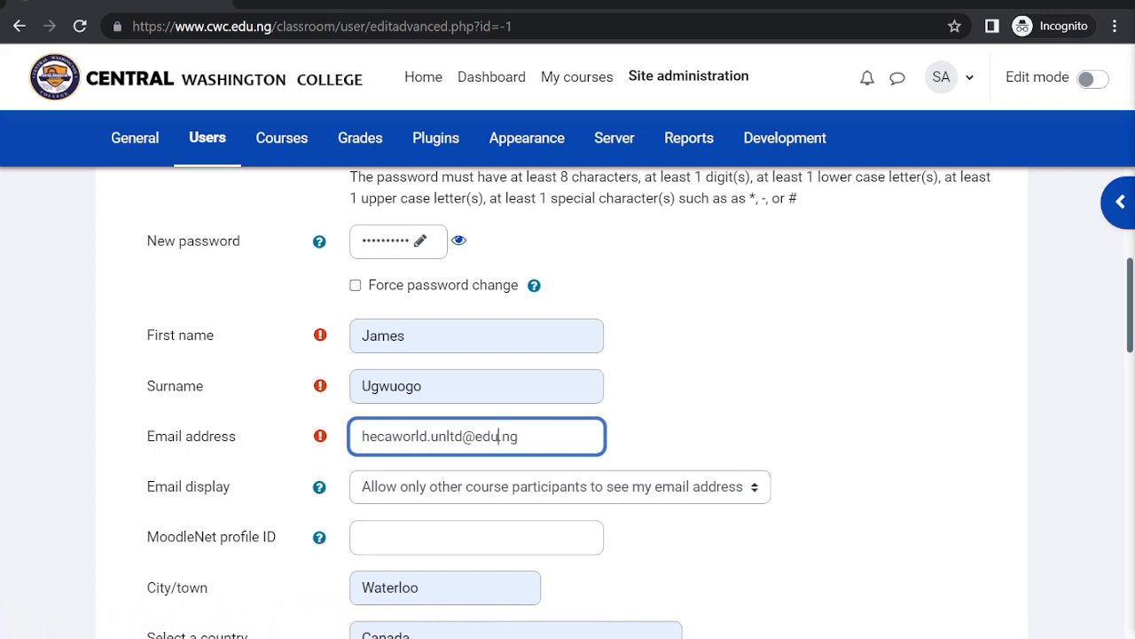
pyautogui.write('cw.')
pyautogui.press('BackSpace')
pyautogui.write('c.')
# Create the user account with the remaining profile fields left as they are, and check the user list.
pyautogui.scroll(-2, 568, 399)
pyautogui.scroll(-10, 441, 486)
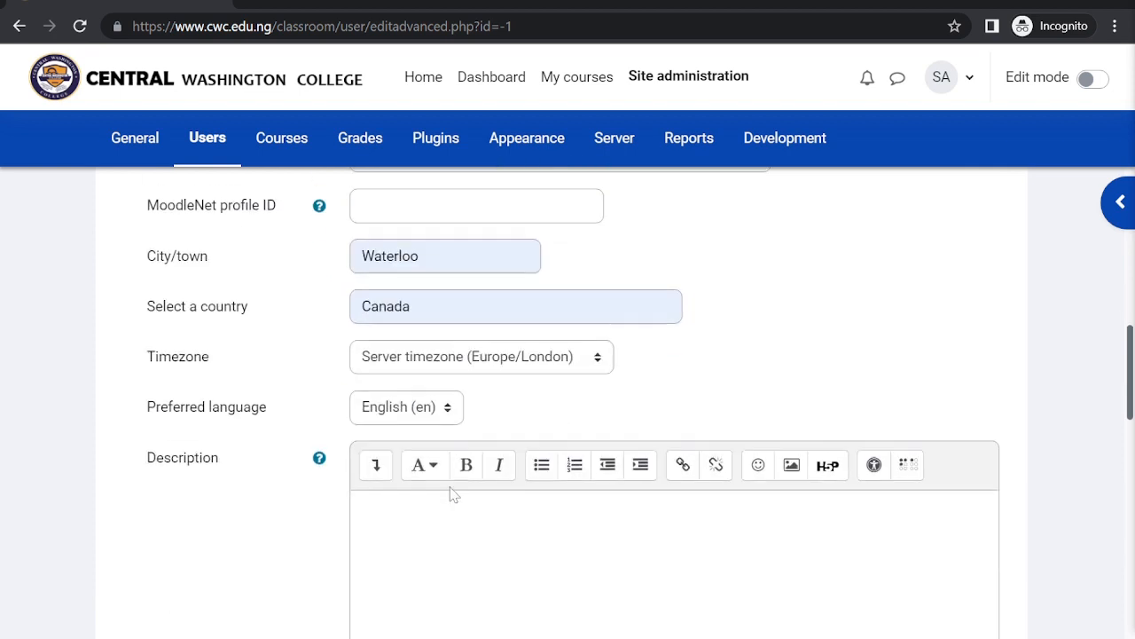
pyautogui.scroll(-2, 453, 494)
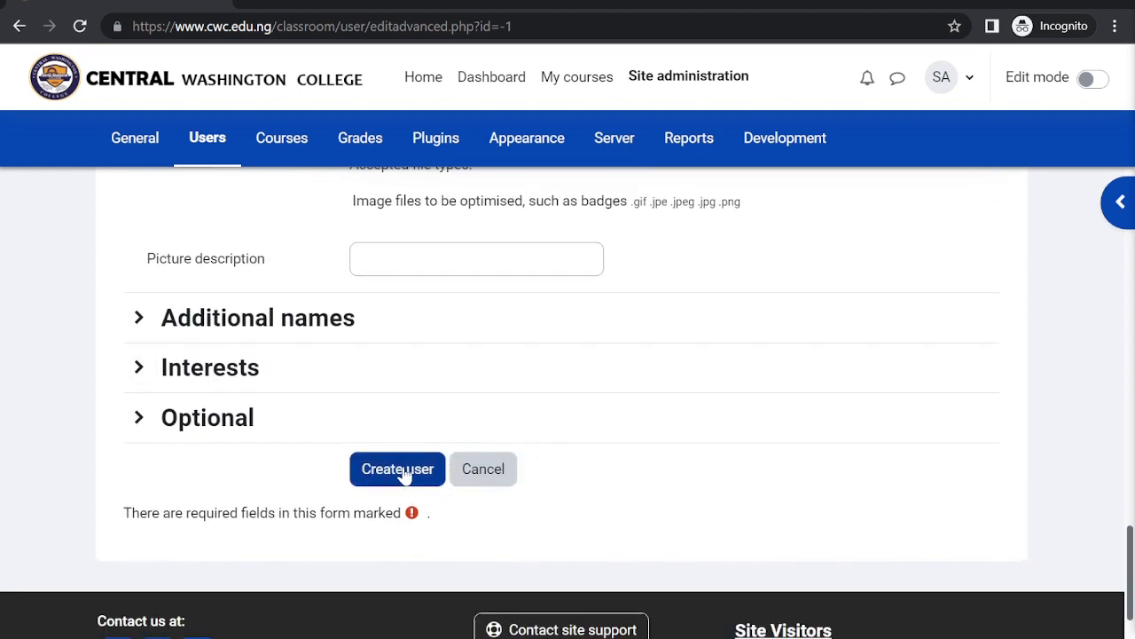
pyautogui.click(401, 471)
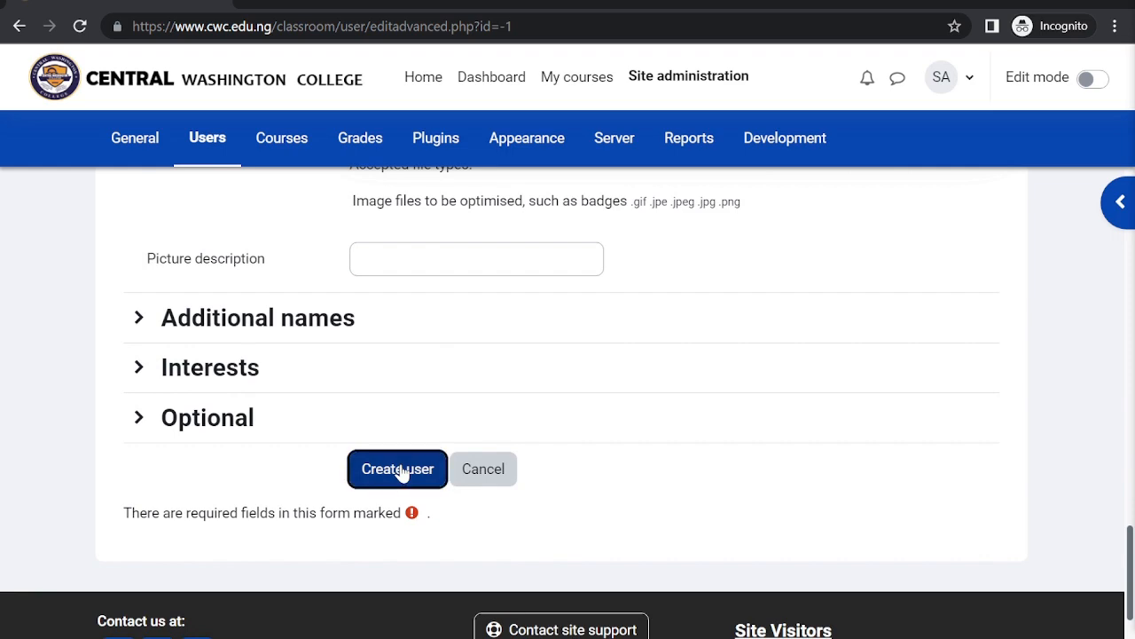
pyautogui.scroll(-2, 401, 463)
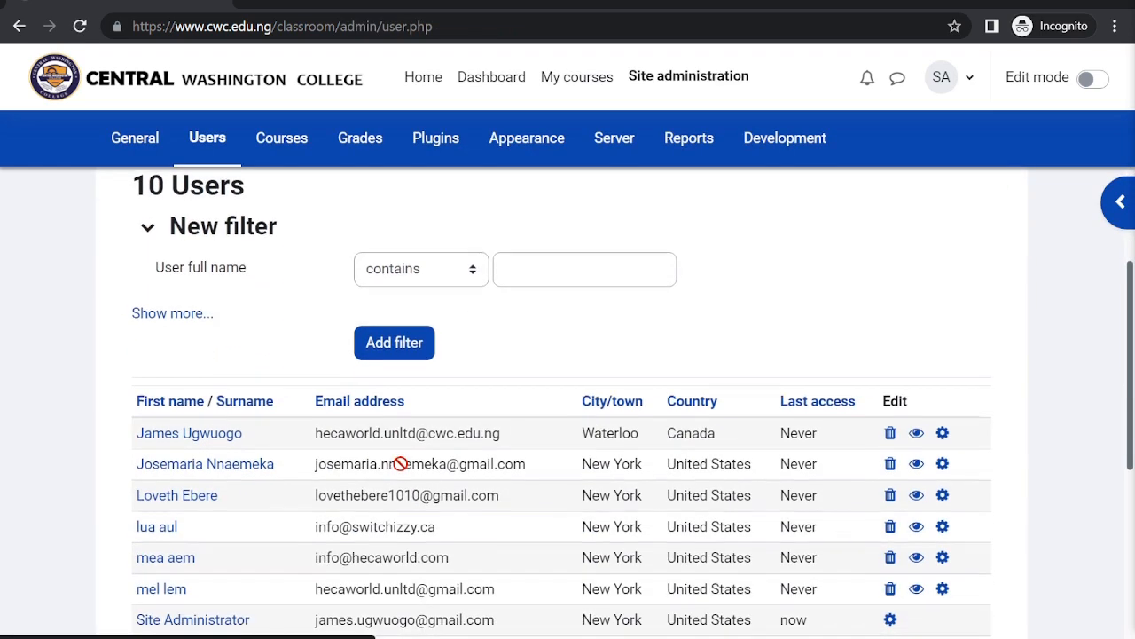
pyautogui.scroll(-2, 401, 463)
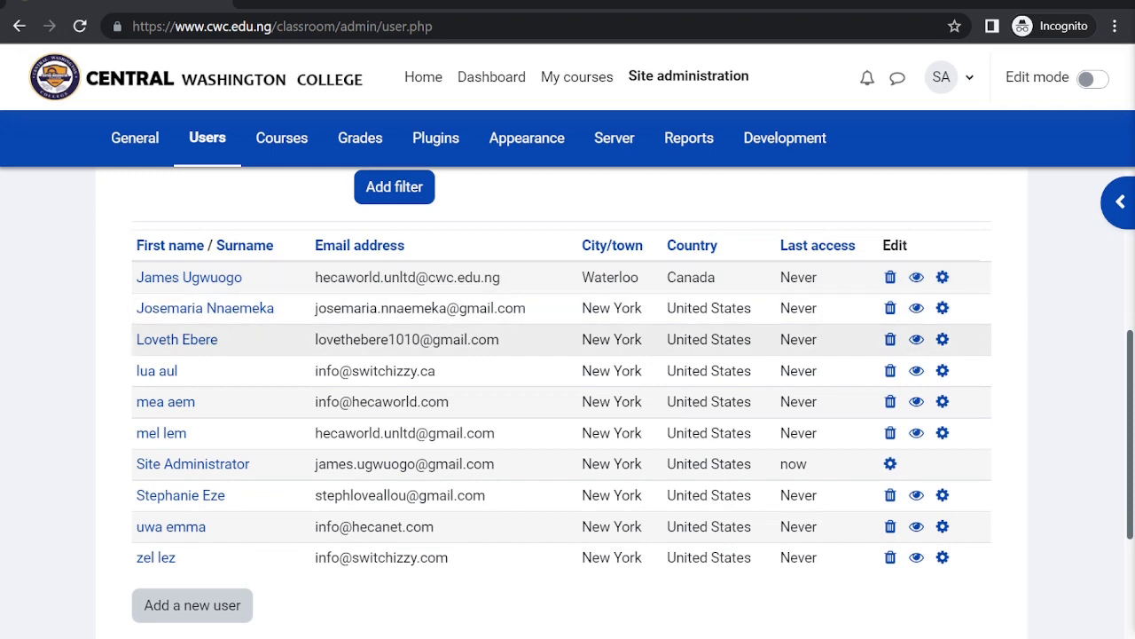
# Open the page for managing courses and categories from the site's course administration.
pyautogui.scroll(3, 568, 400)
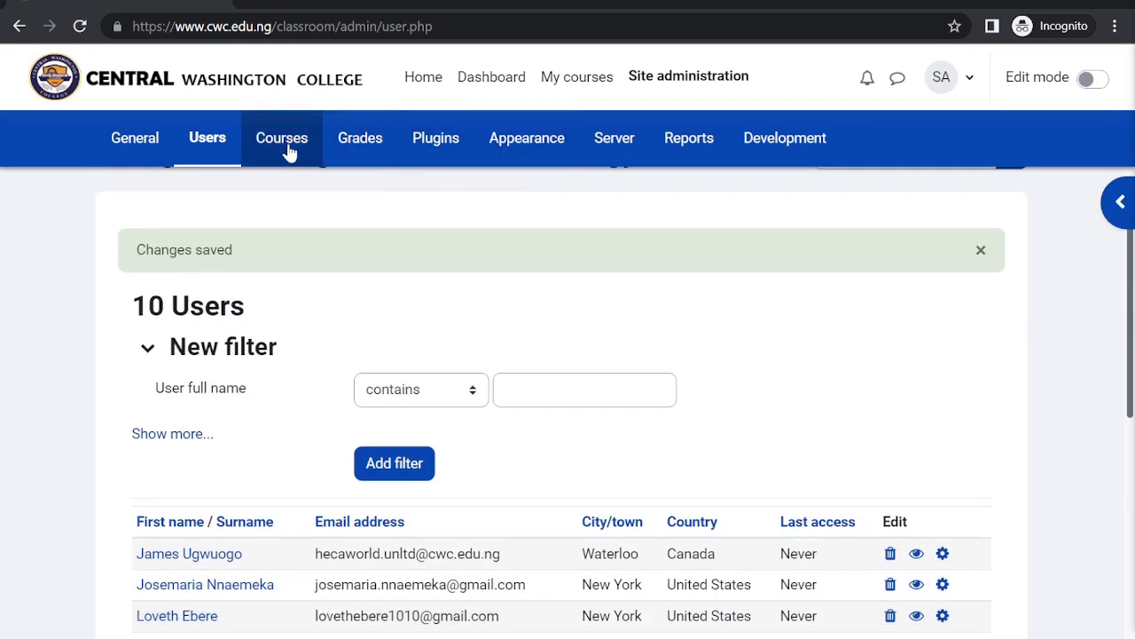
pyautogui.click(287, 150)
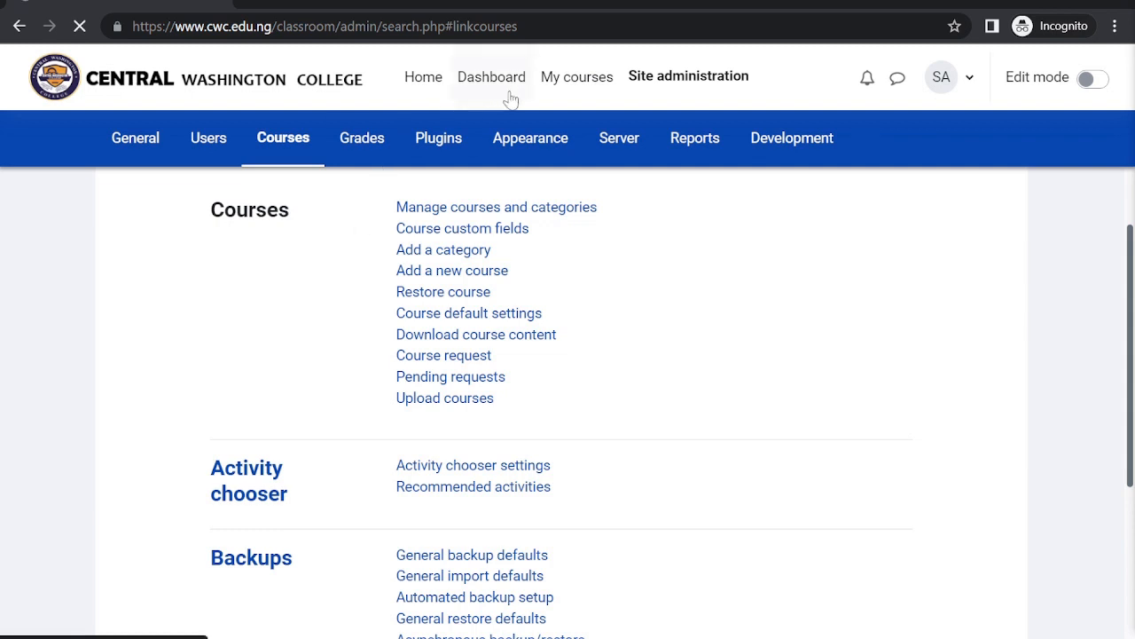
pyautogui.click(484, 209)
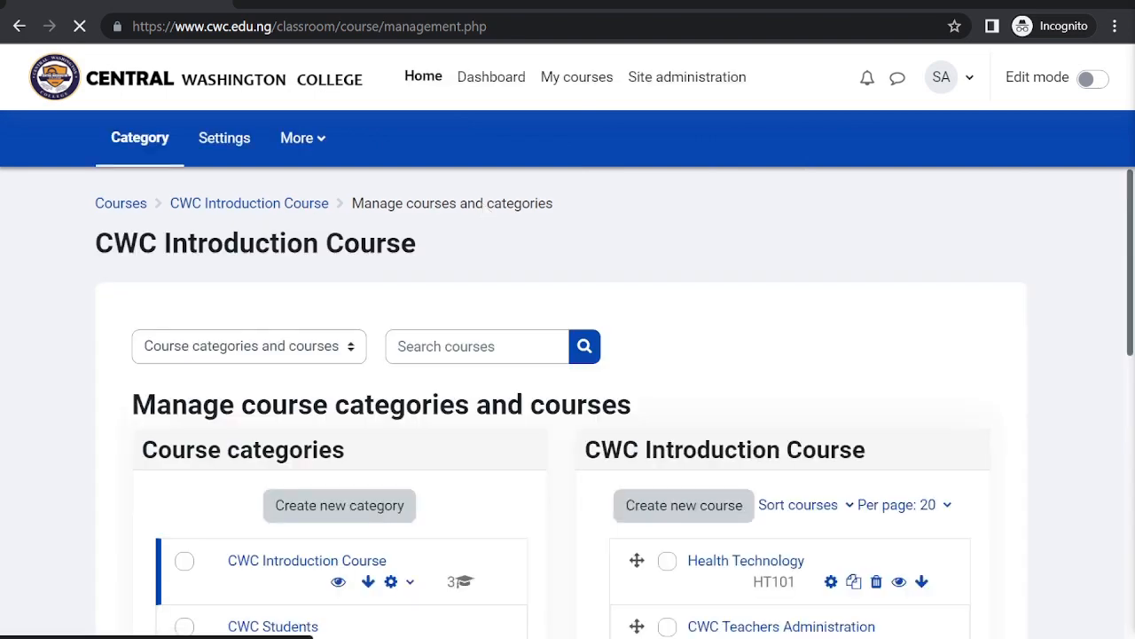
# Open the CWC Teachers category and look through its courses and options.
pyautogui.scroll(-3, 525, 522)
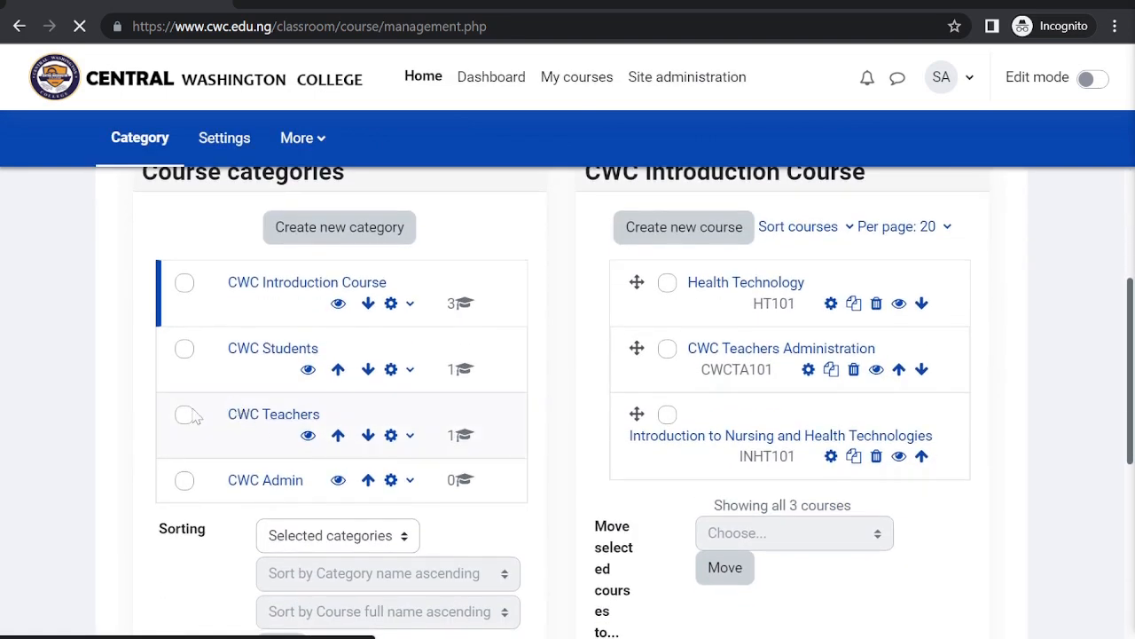
pyautogui.click(270, 422)
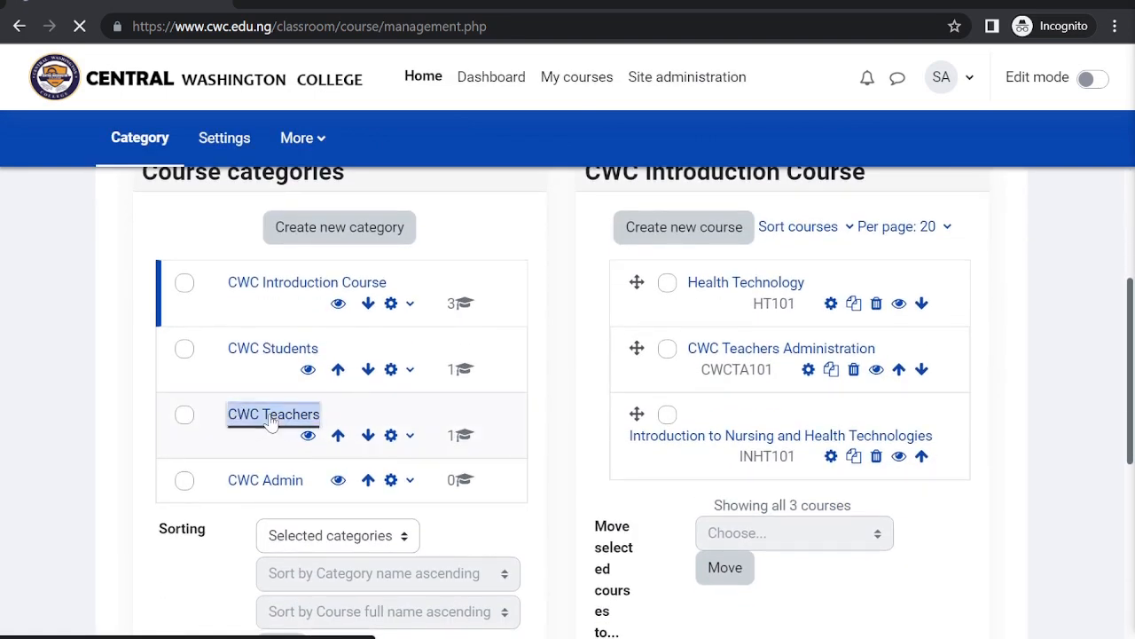
pyautogui.scroll(-2, 568, 501)
pyautogui.scroll(-1, 568, 501)
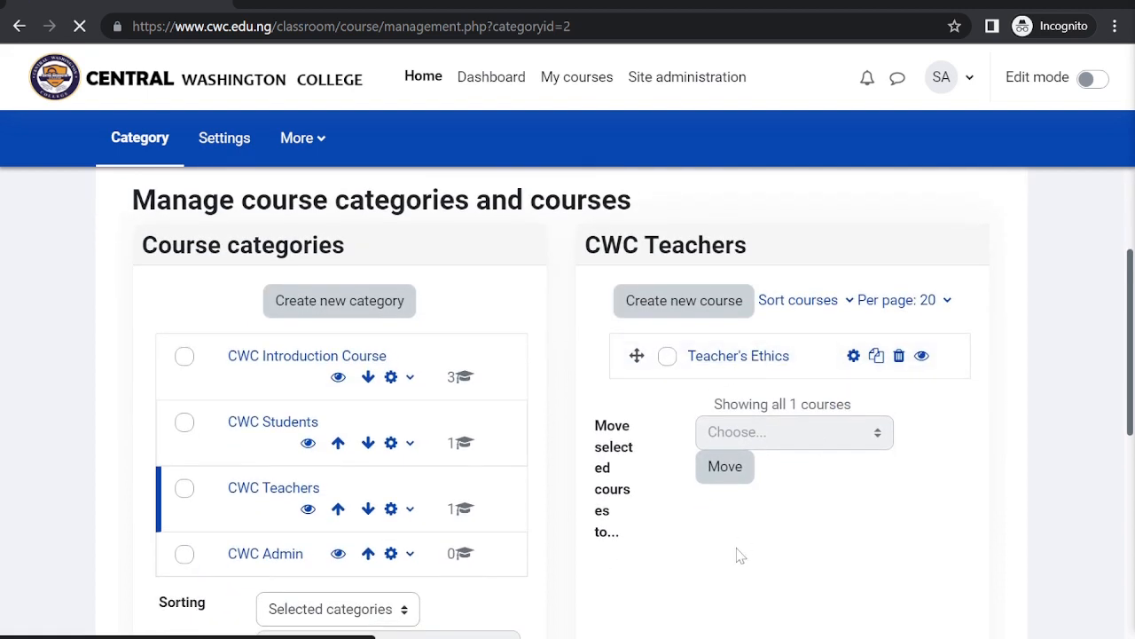
pyautogui.scroll(-1, 736, 555)
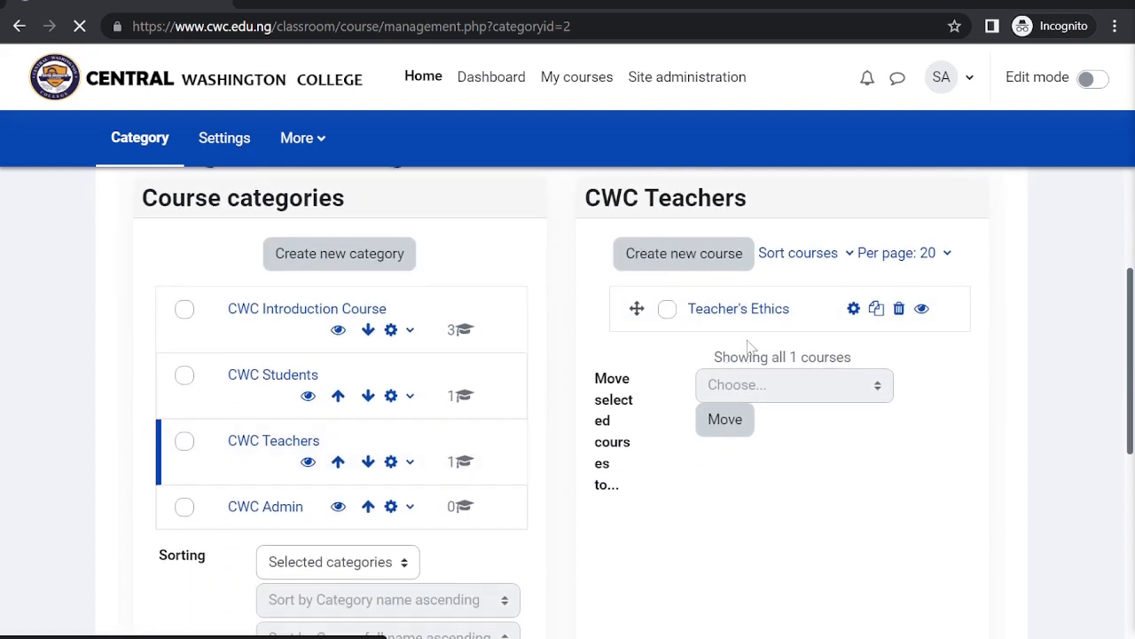
pyautogui.scroll(-4, 693, 467)
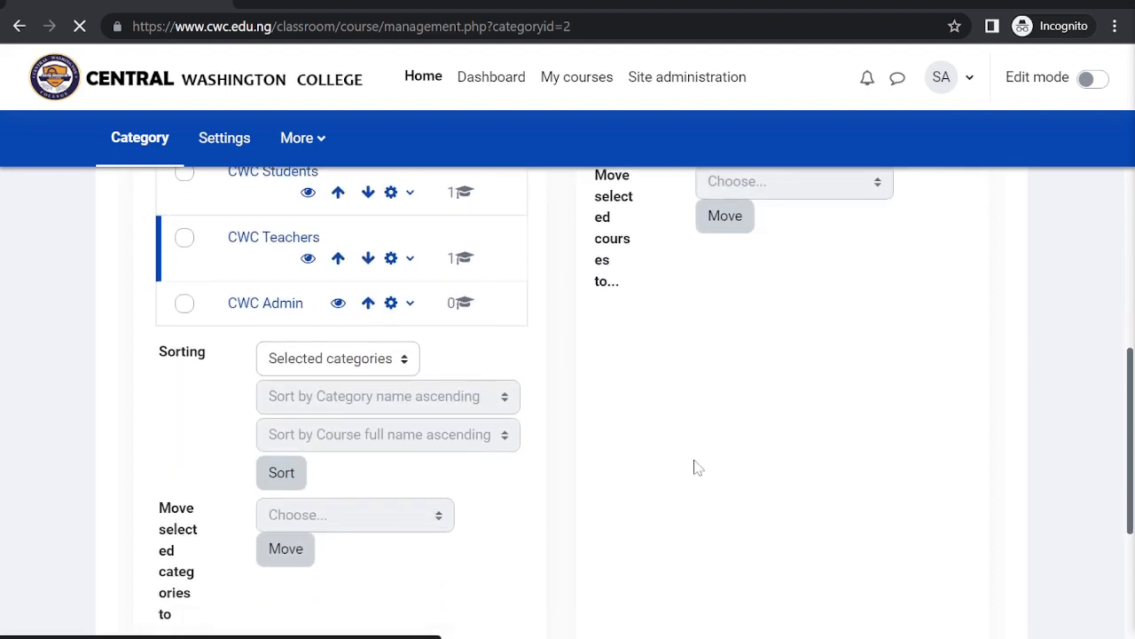
pyautogui.scroll(-4, 693, 467)
pyautogui.scroll(10, 694, 467)
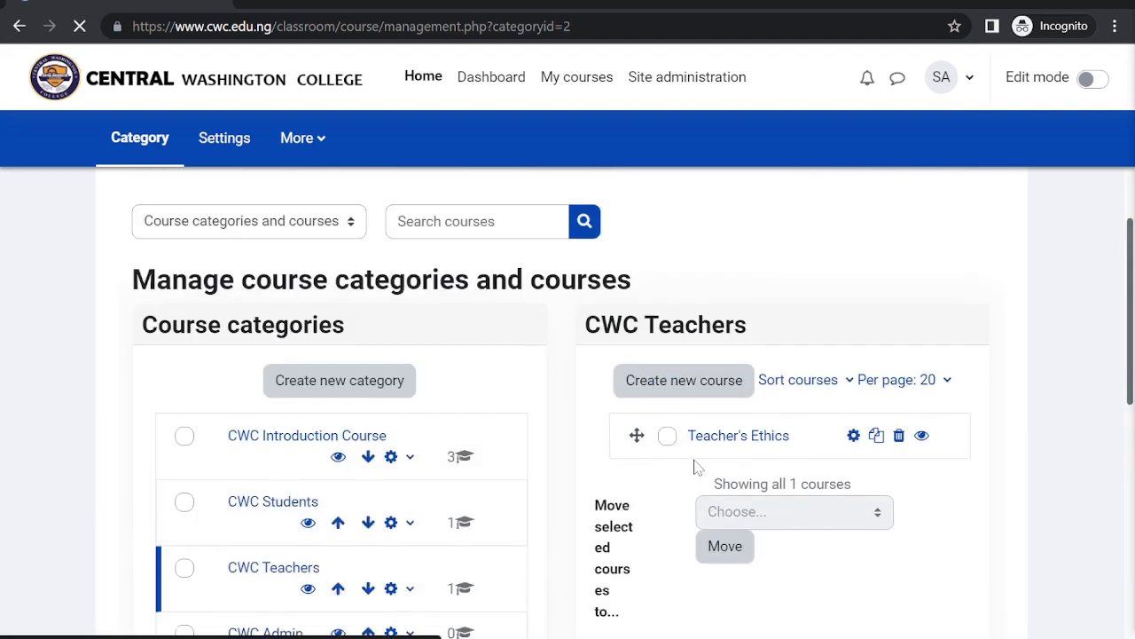
# Look through the courses in the CWC Teachers category and in the CWC Admin category.
pyautogui.scroll(1, 695, 467)
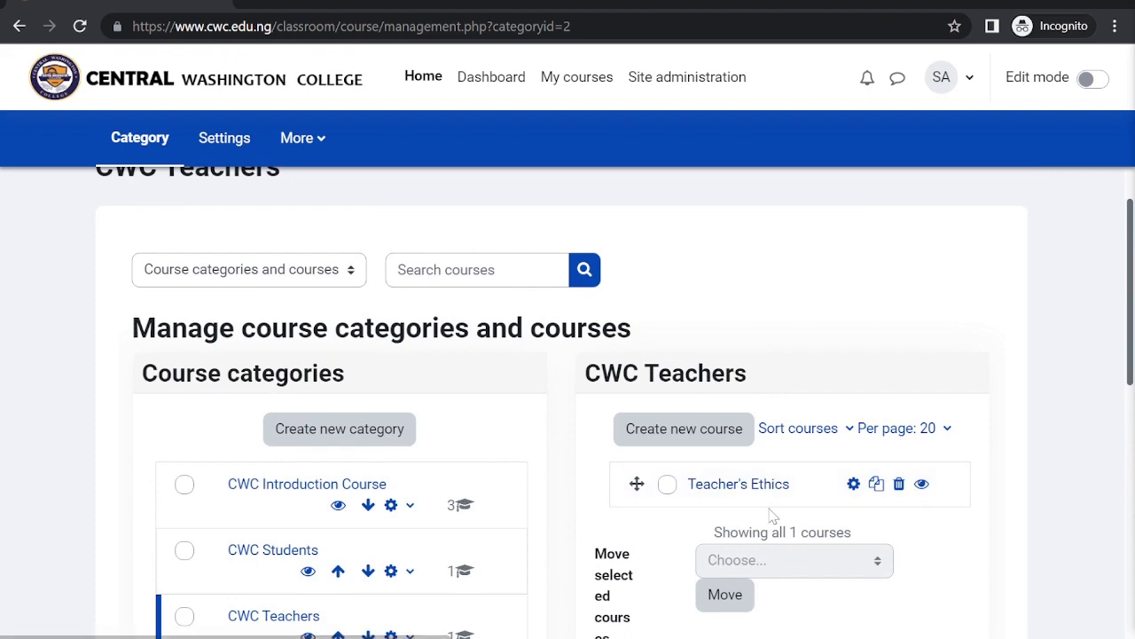
pyautogui.scroll(-3, 775, 512)
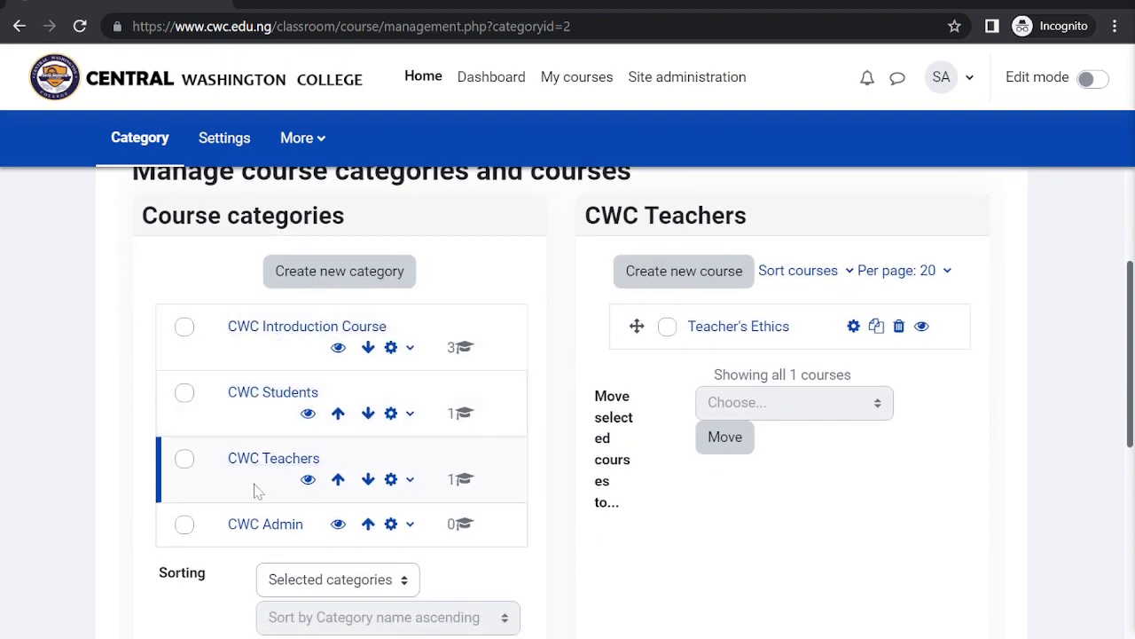
pyautogui.click(255, 528)
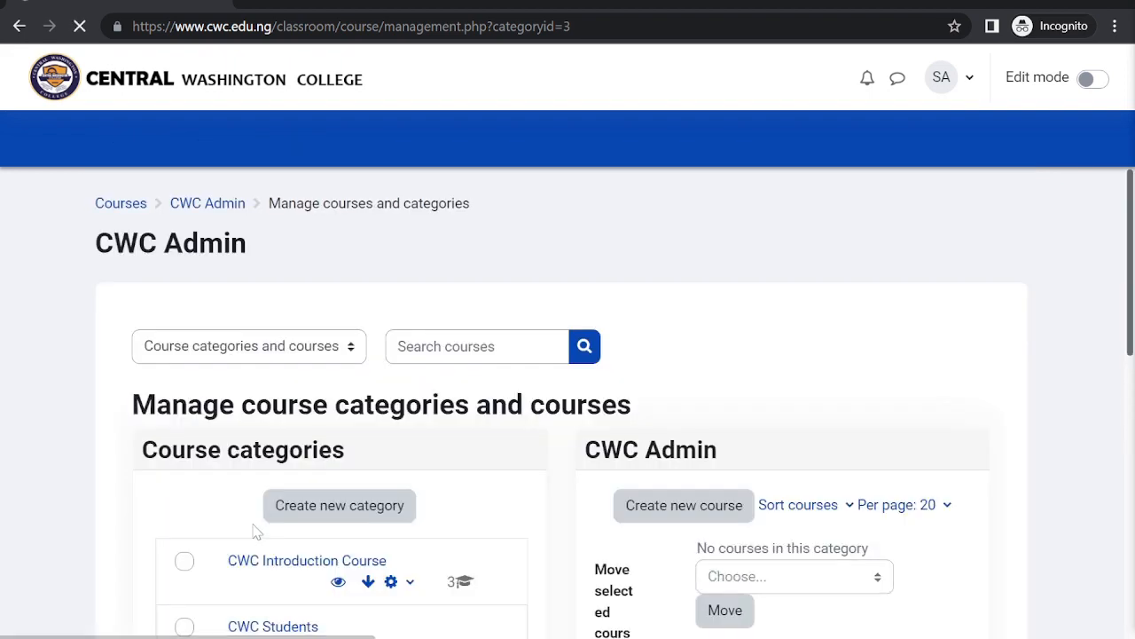
pyautogui.scroll(-3, 254, 529)
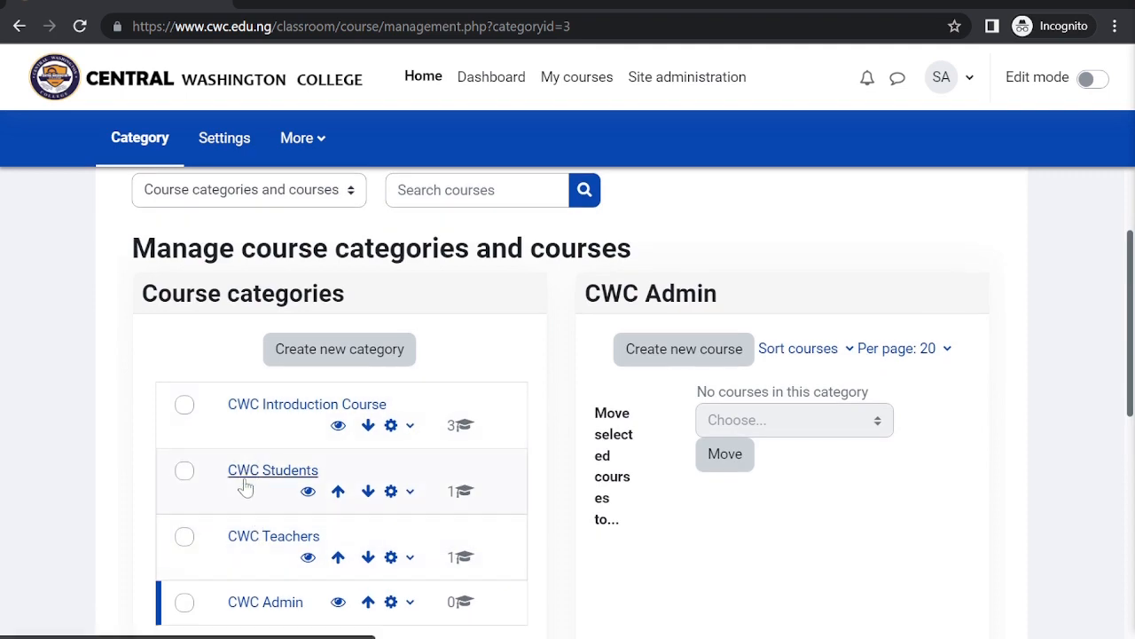
# Open the CWC Introduction Course category and look through its courses.
pyautogui.click(278, 411)
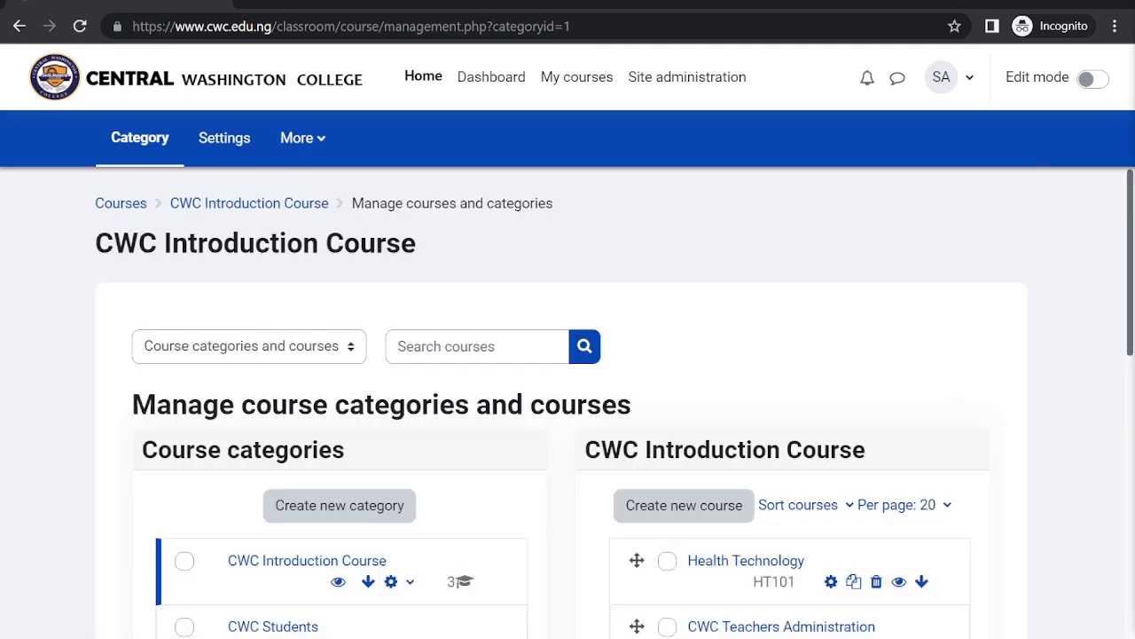
pyautogui.scroll(-3, 282, 414)
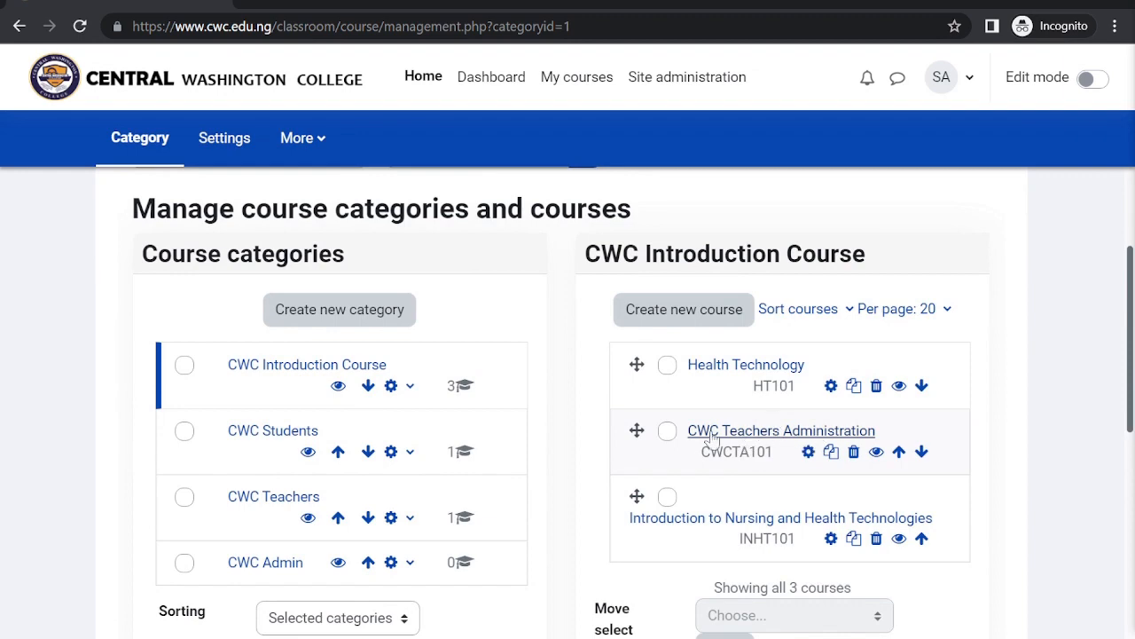
pyautogui.tripleClick(273, 366)
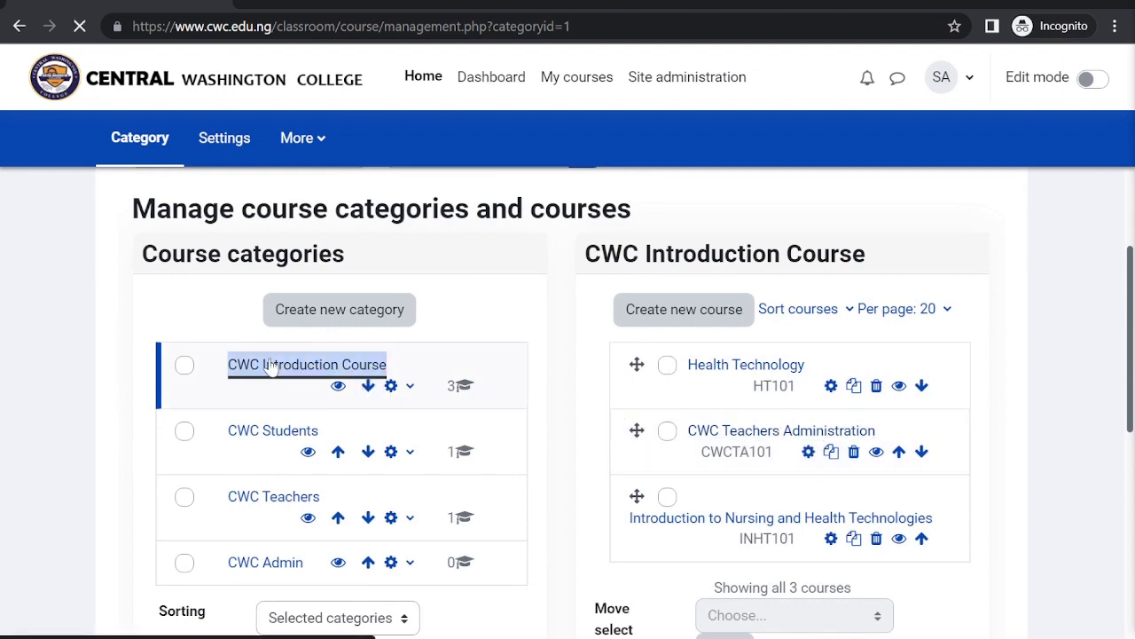
pyautogui.scroll(-2, 823, 590)
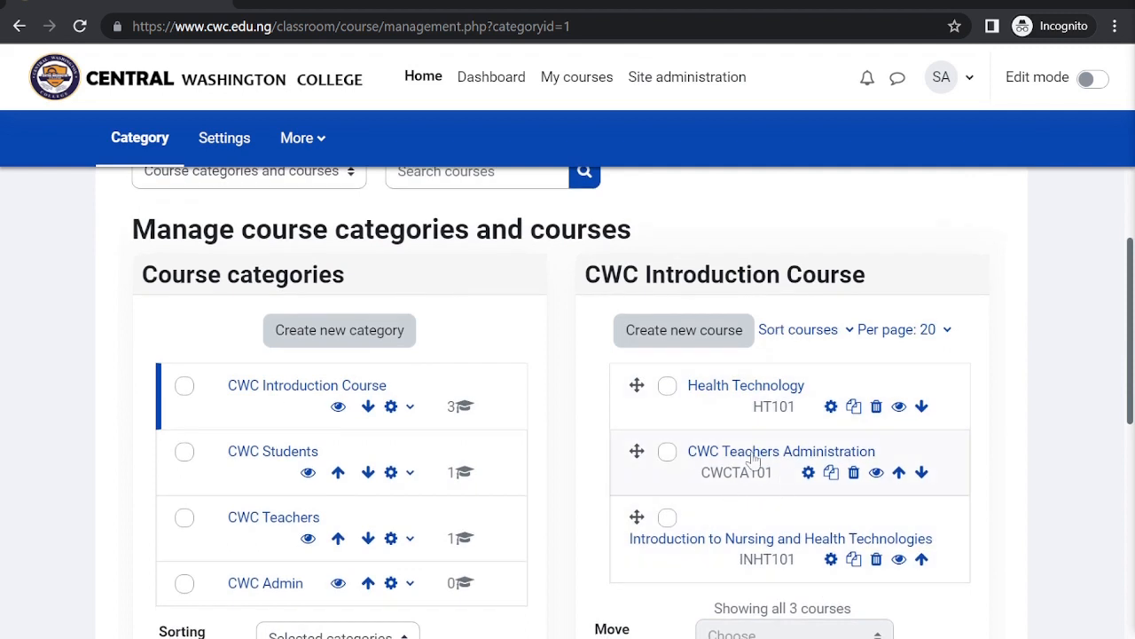
pyautogui.scroll(-1, 803, 461)
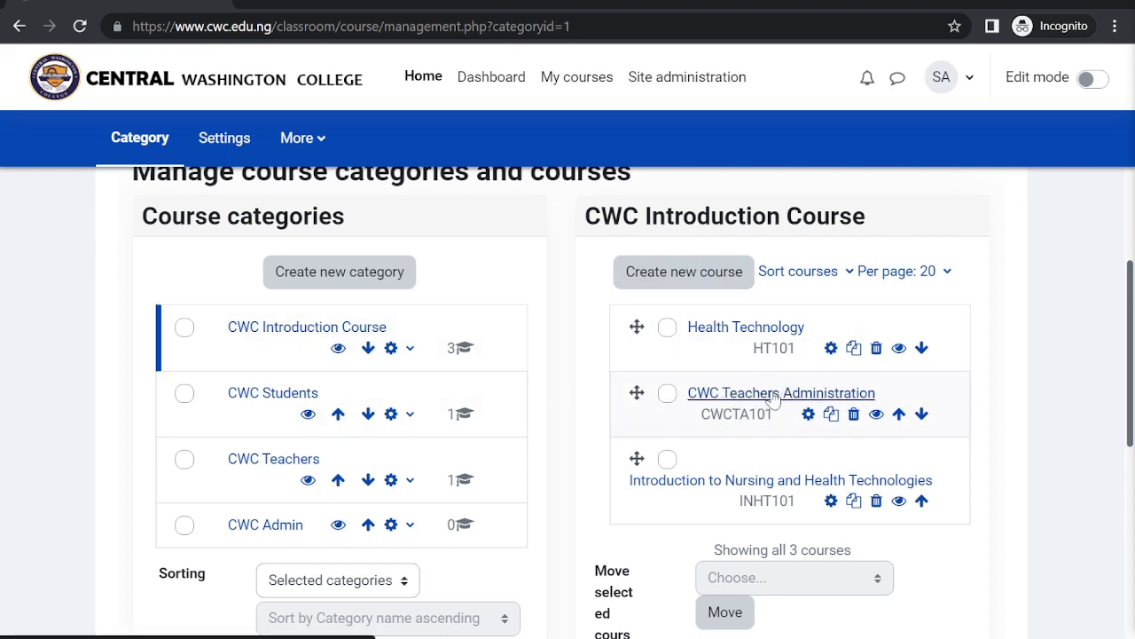
# Select the CWC Teachers Administration course and review its course details.
pyautogui.click(312, 275)
pyautogui.click(784, 400)
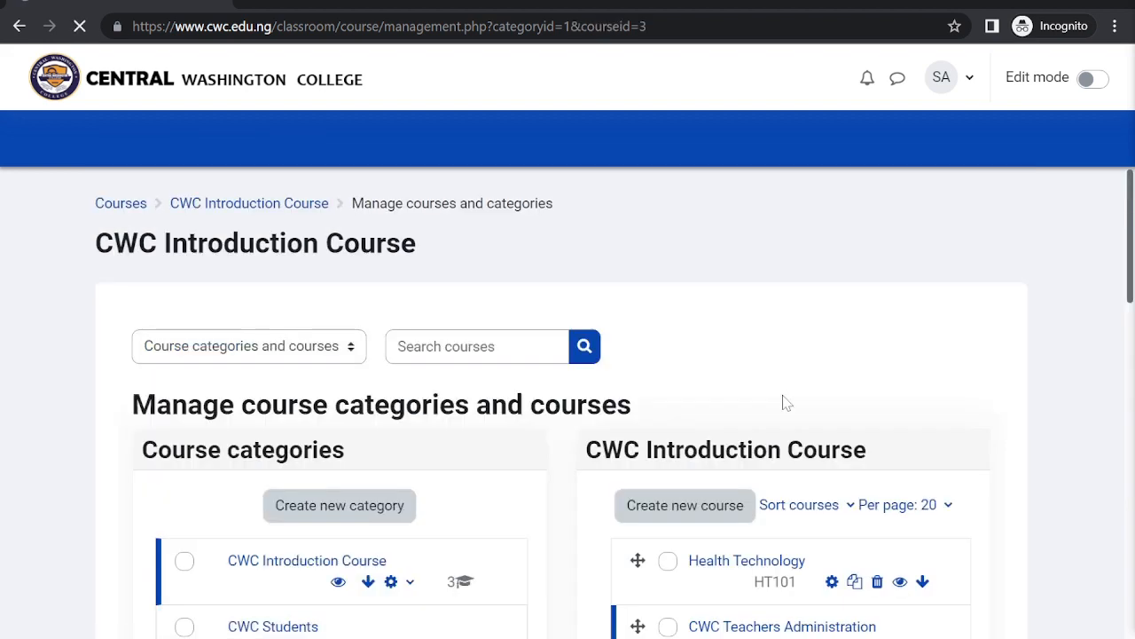
pyautogui.scroll(-8, 784, 401)
pyautogui.scroll(-1, 784, 401)
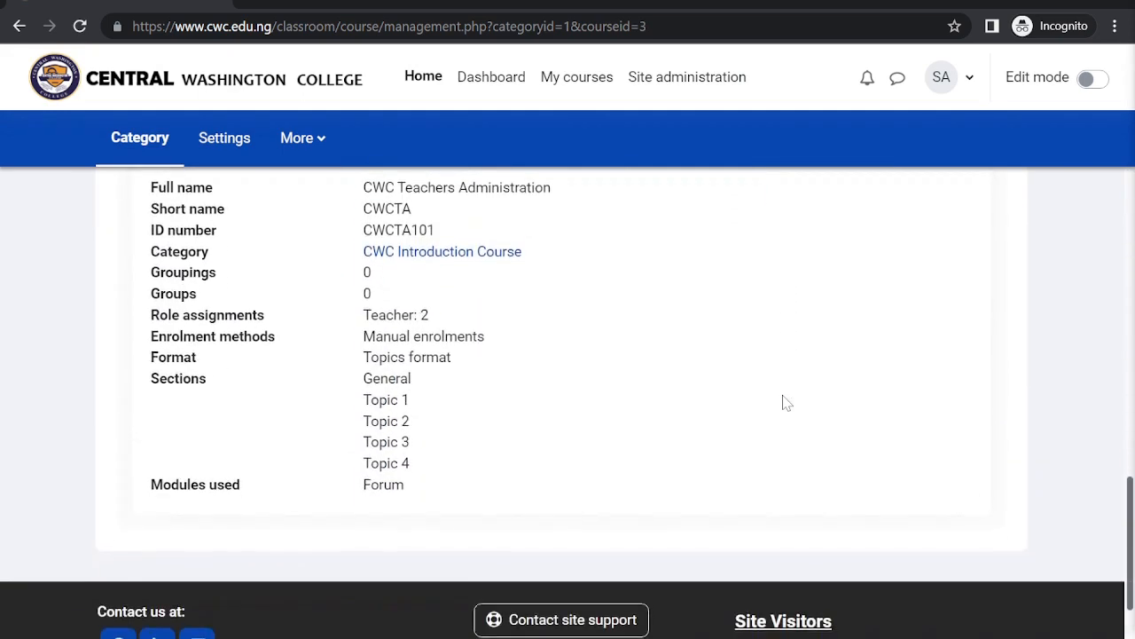
# Open the enrolled users of the CWC Teachers Administration course and review the participants and their roles.
pyautogui.scroll(2, 784, 400)
pyautogui.click(474, 293)
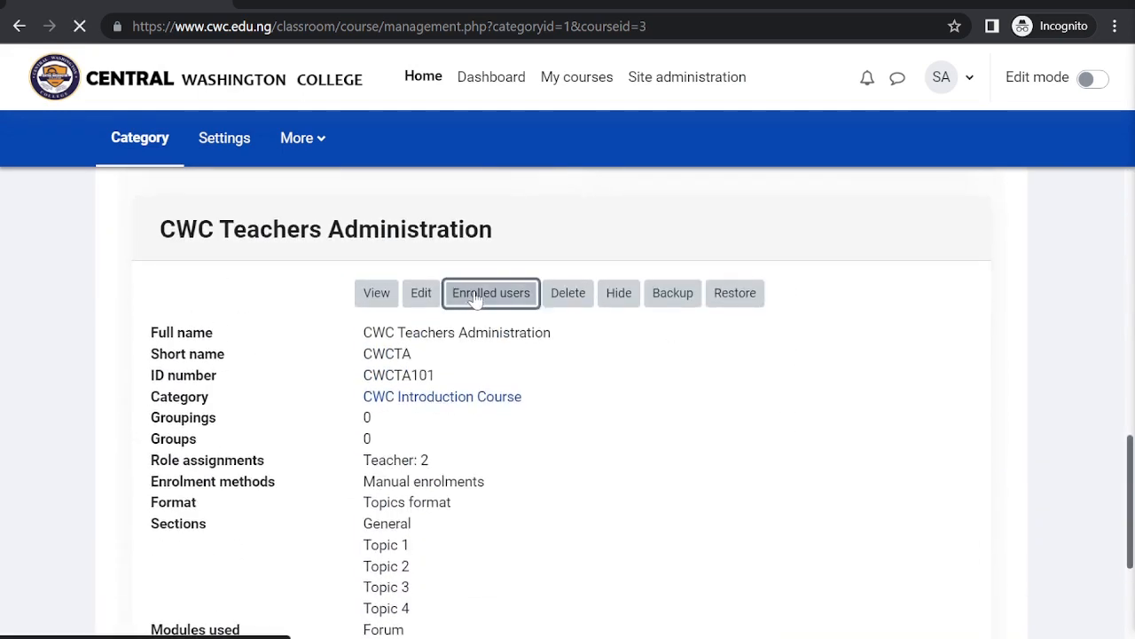
pyautogui.scroll(-4, 475, 299)
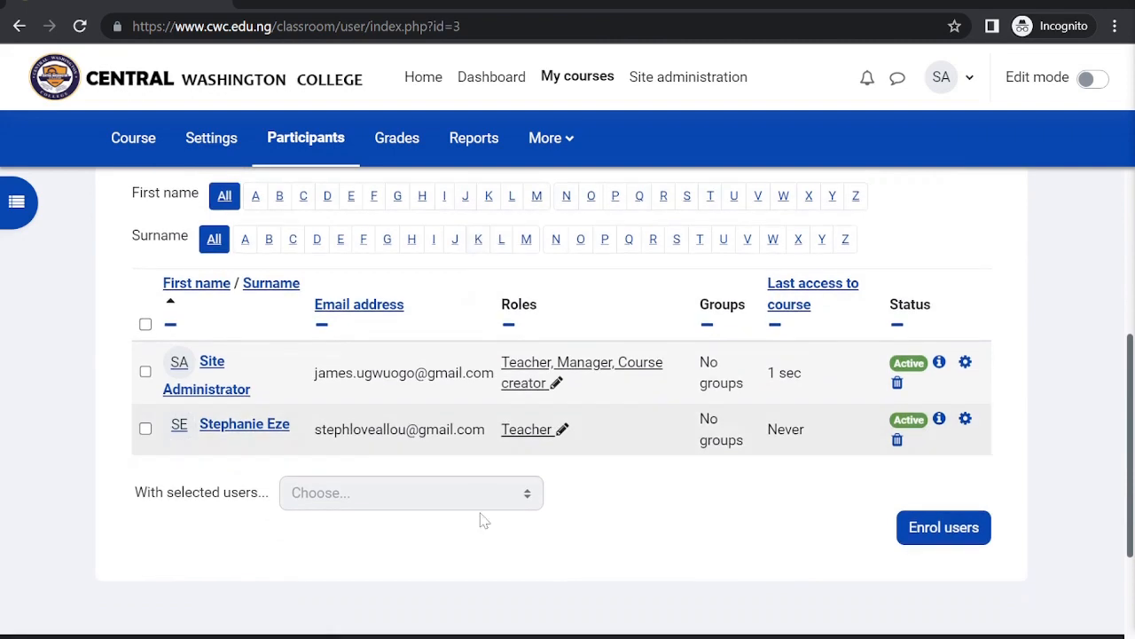
pyautogui.scroll(3, 469, 519)
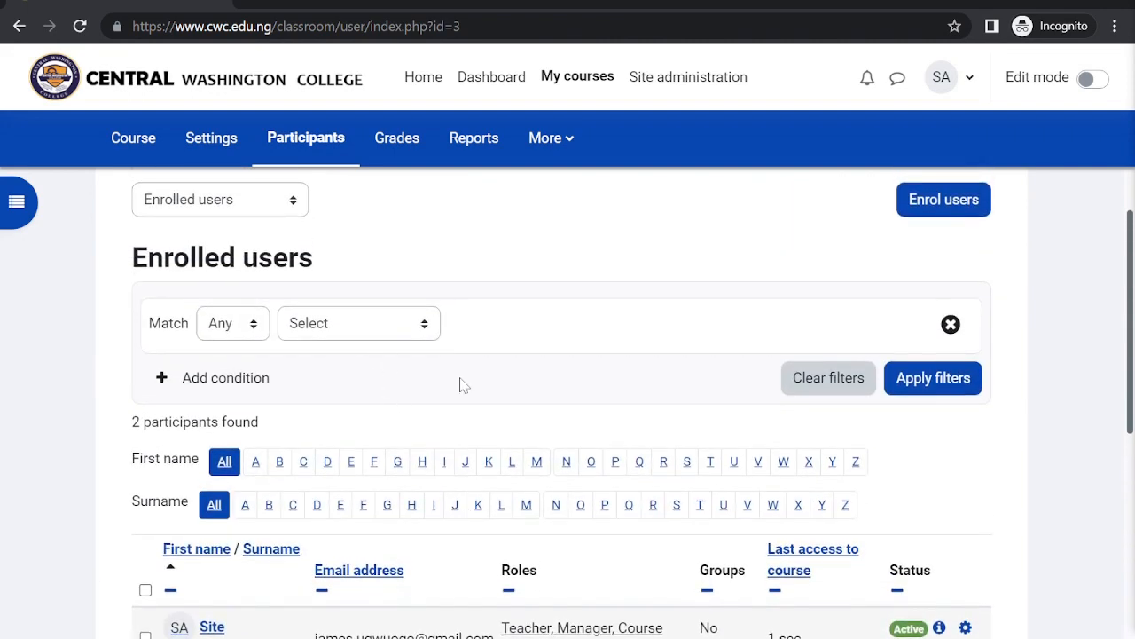
pyautogui.scroll(1, 495, 352)
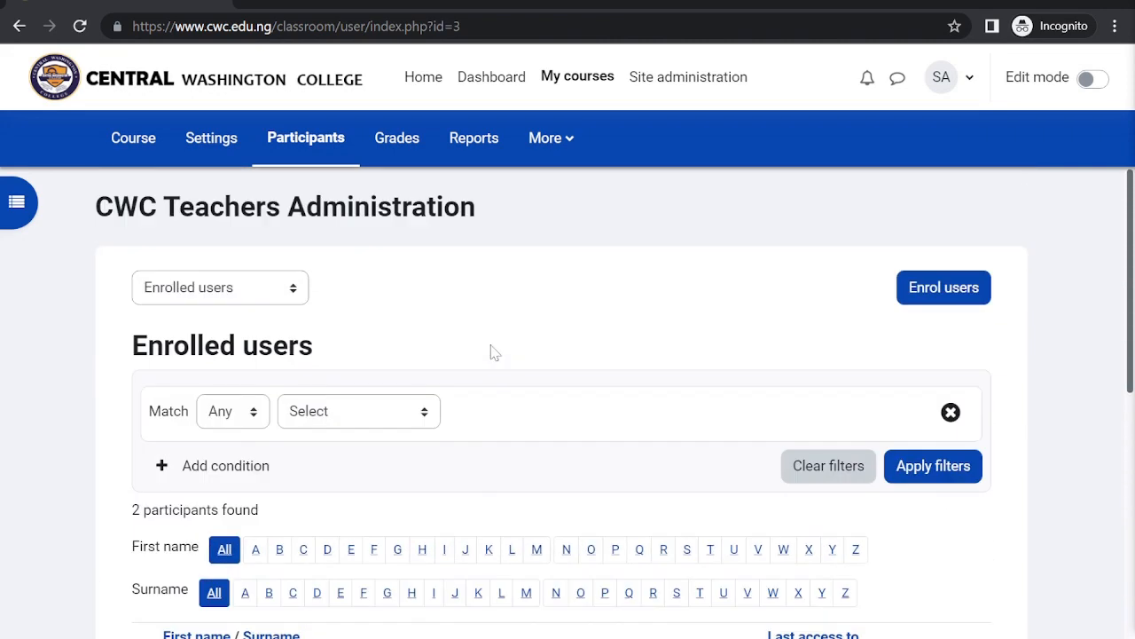
pyautogui.scroll(-4, 554, 450)
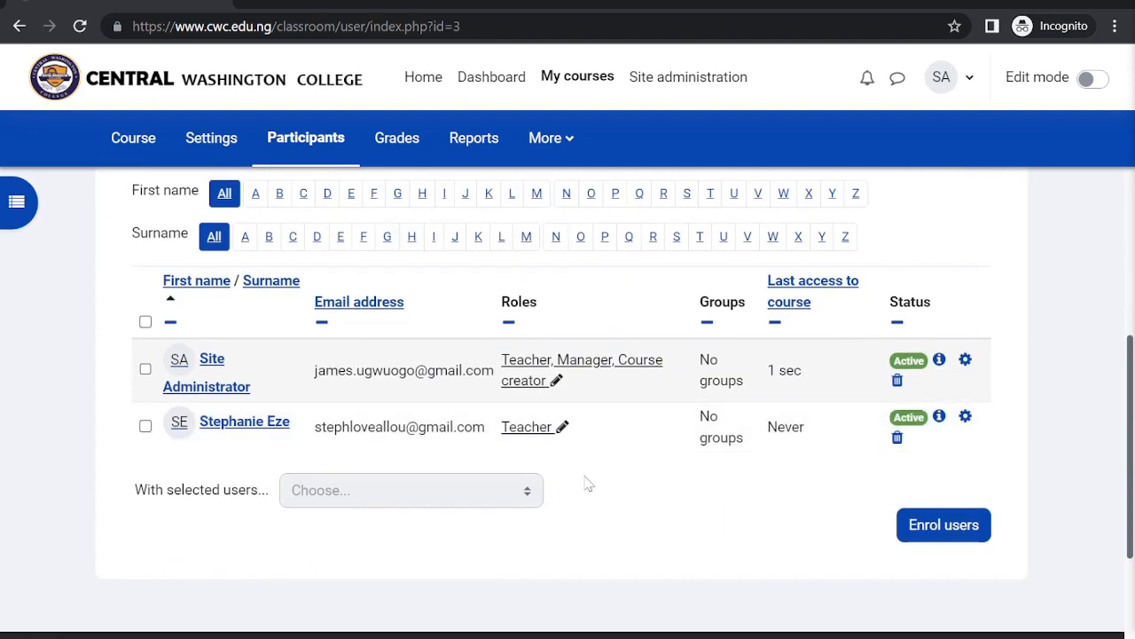
# Start a new enrolment in the course and select the new teacher's college account as the user.
pyautogui.click(944, 525)
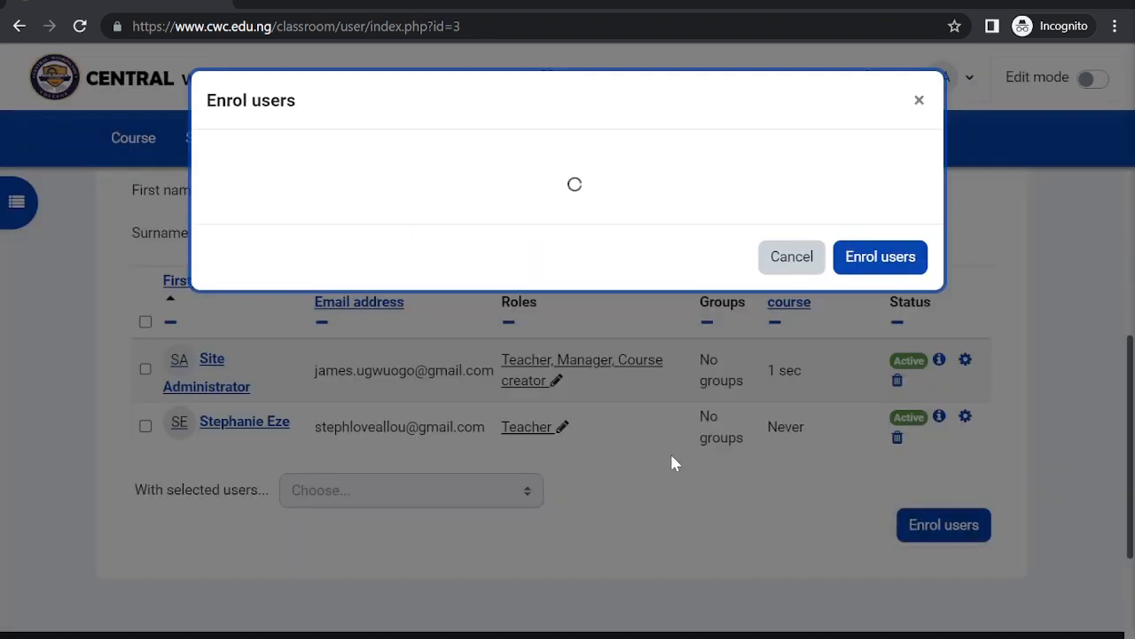
pyautogui.click(470, 246)
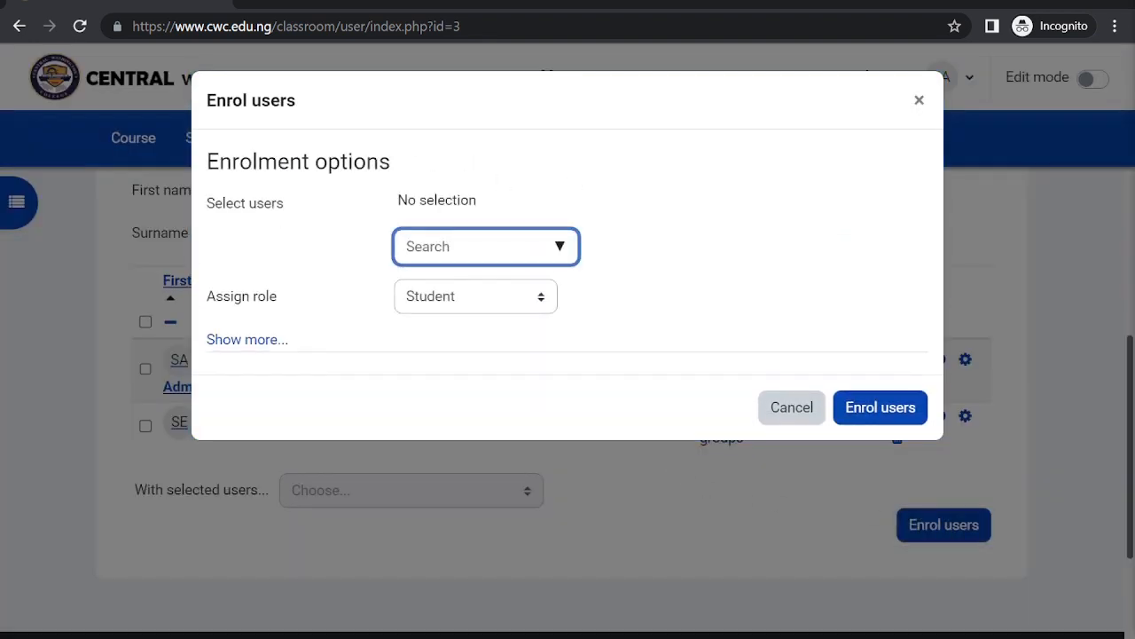
pyautogui.click(557, 252)
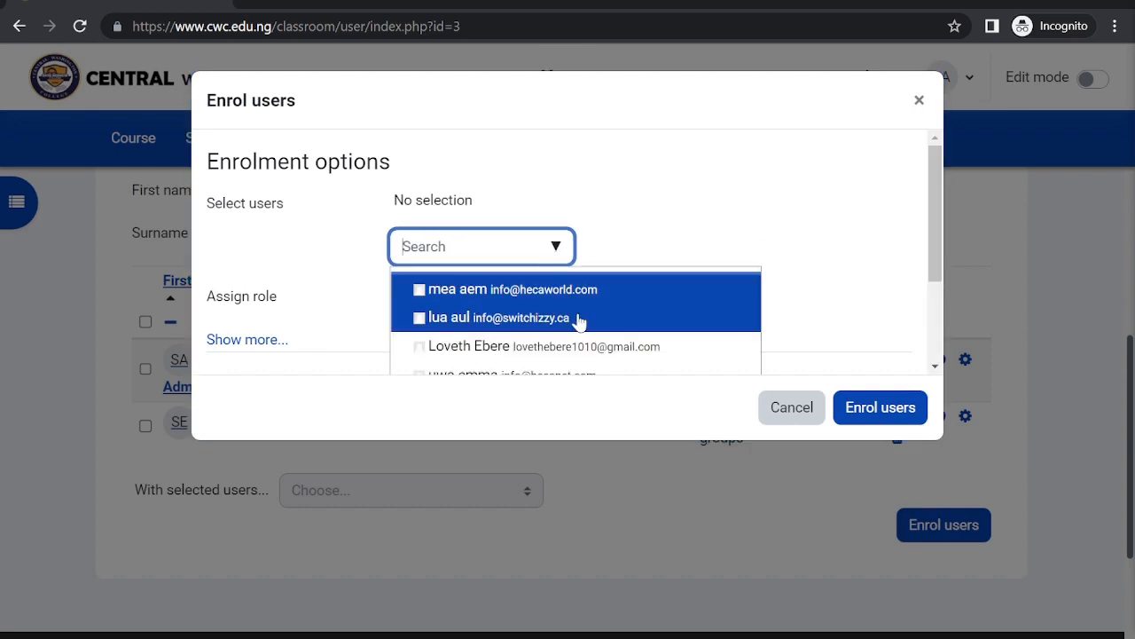
pyautogui.write('jam')
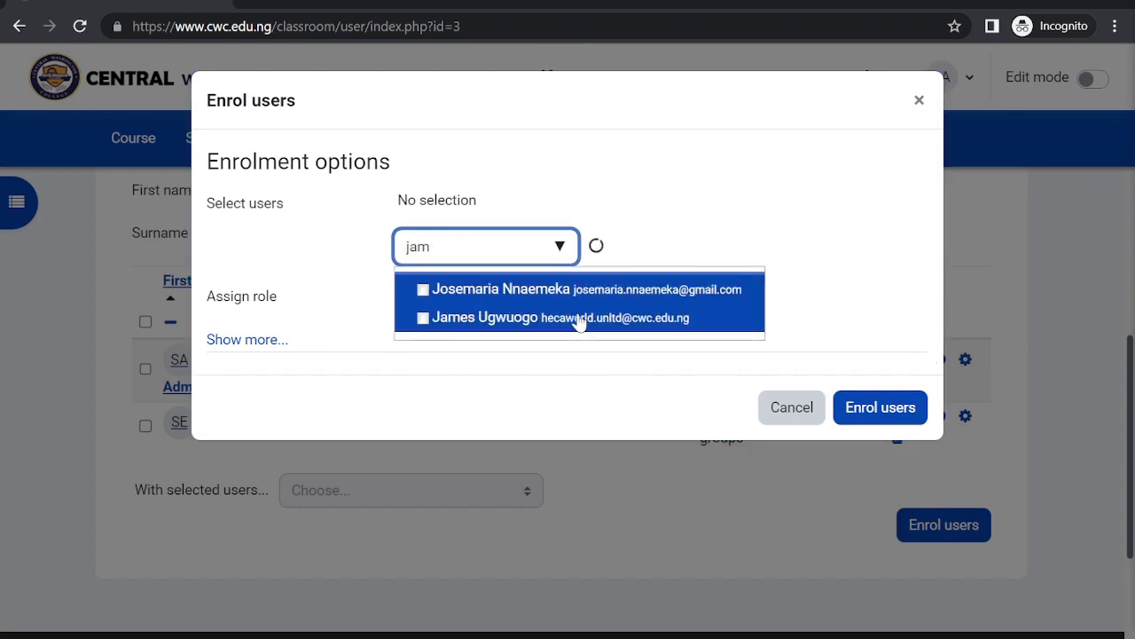
pyautogui.click(519, 294)
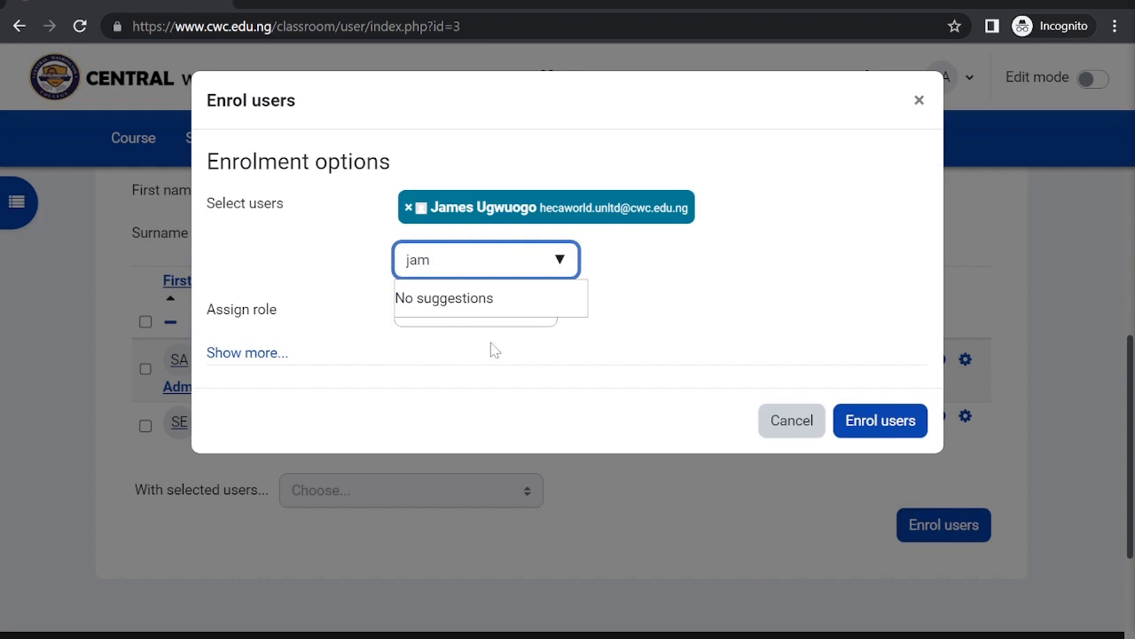
# Set the assigned role to Teacher, enrol the selected user, and check the participants list.
pyautogui.click(532, 350)
pyautogui.click(549, 307)
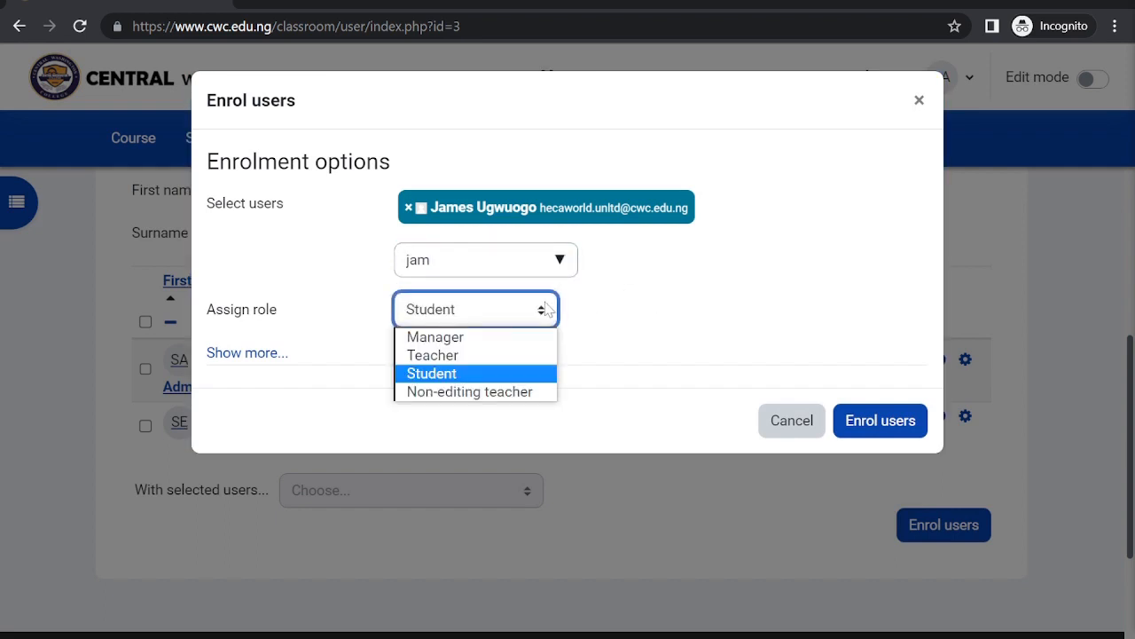
pyautogui.click(452, 356)
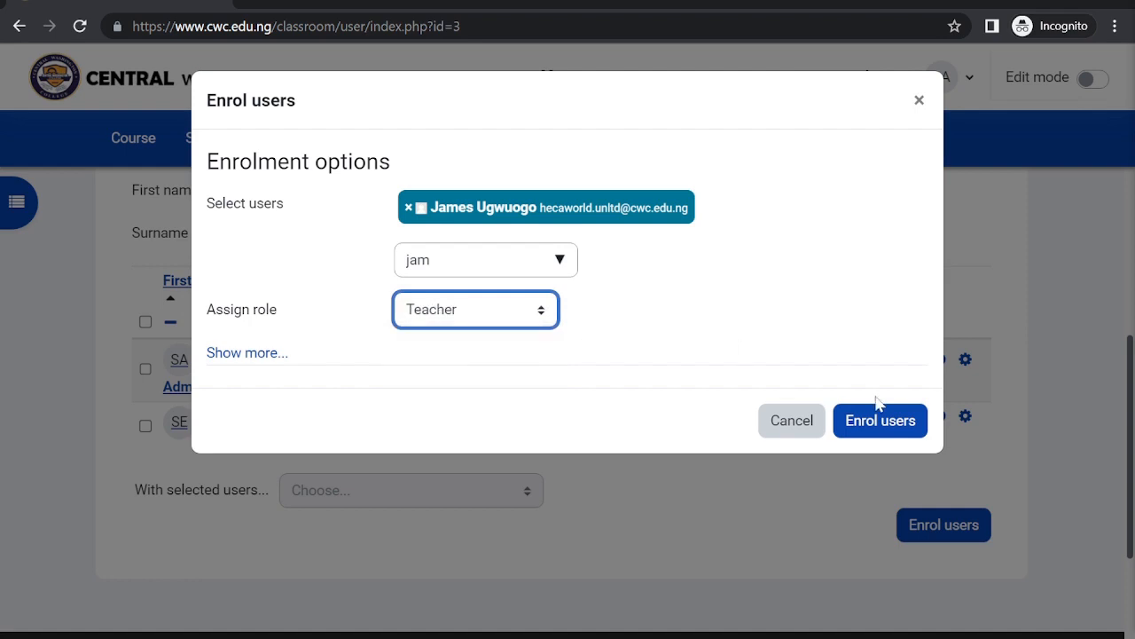
pyautogui.click(880, 431)
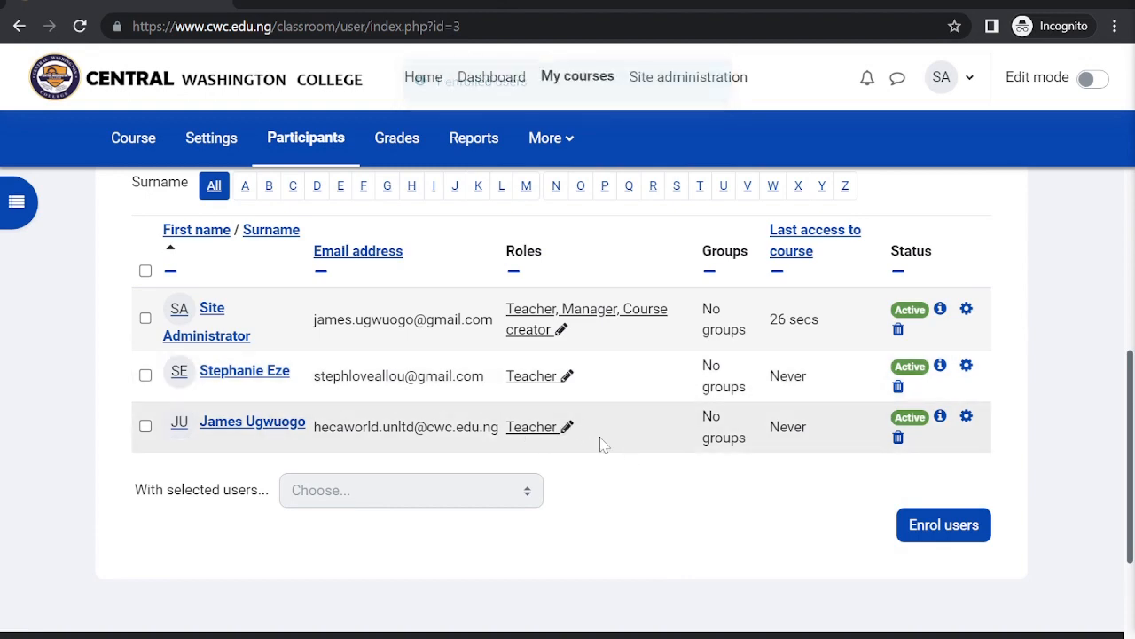
pyautogui.scroll(2, 615, 474)
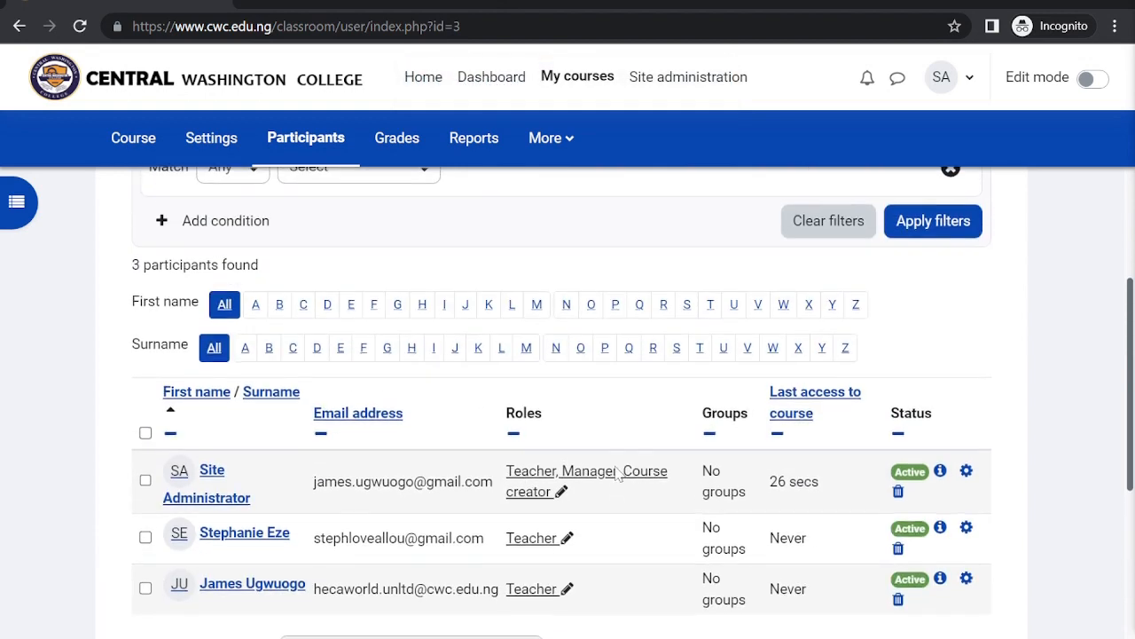
pyautogui.scroll(3, 612, 196)
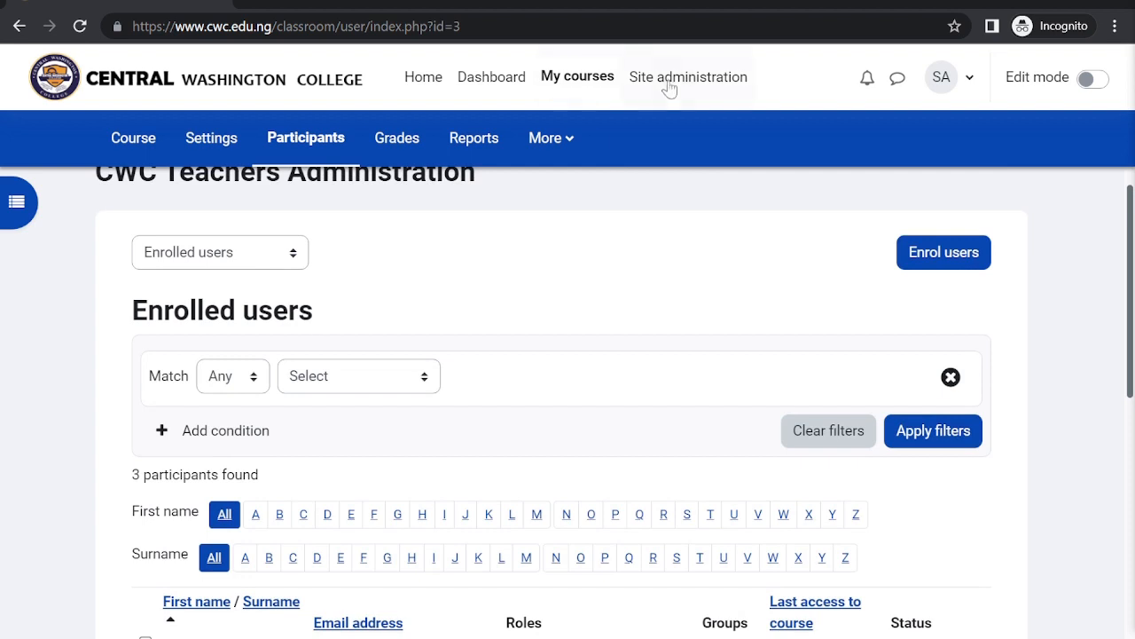
# Open the system role assignment page from the user permissions in the site administration.
pyautogui.scroll(1, 497, 225)
pyautogui.click(655, 76)
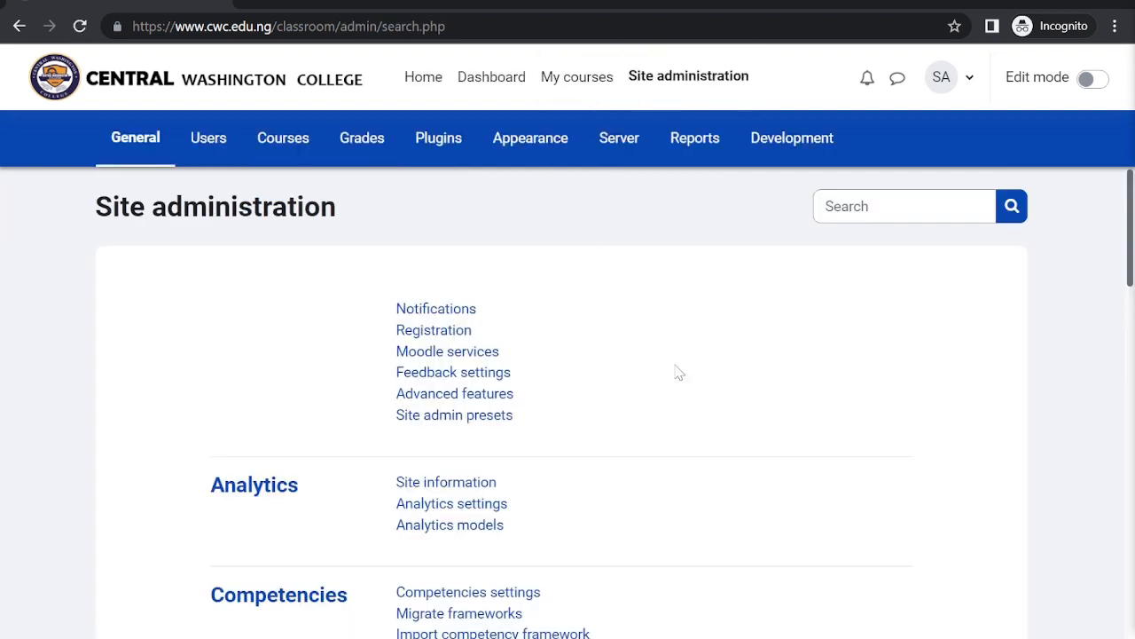
pyautogui.scroll(-4, 674, 391)
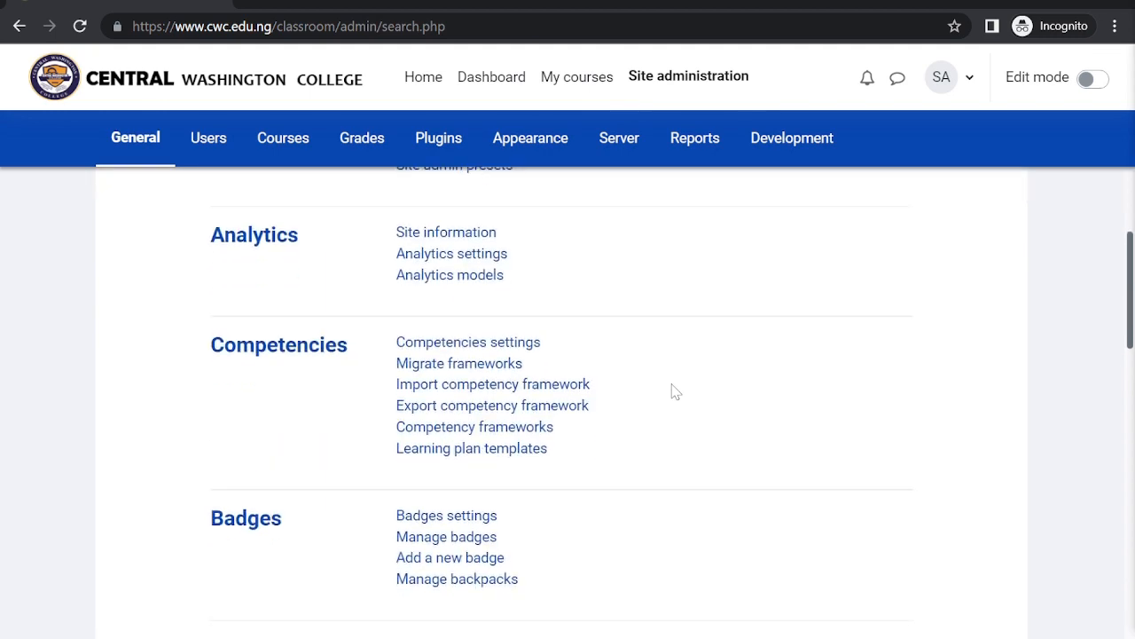
pyautogui.scroll(4, 674, 391)
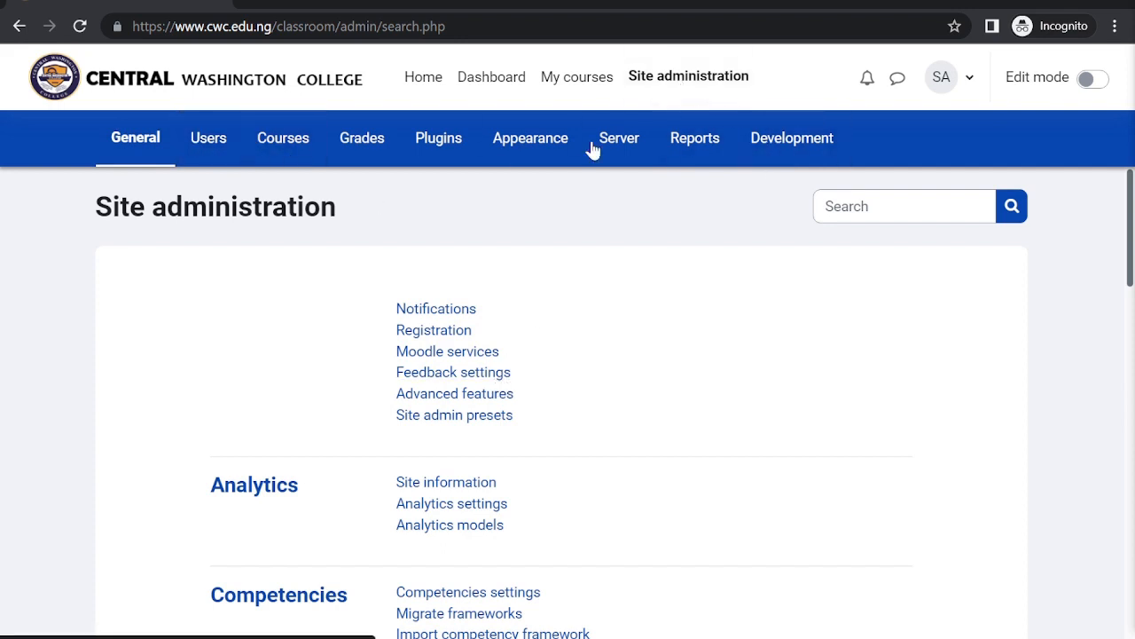
pyautogui.click(208, 145)
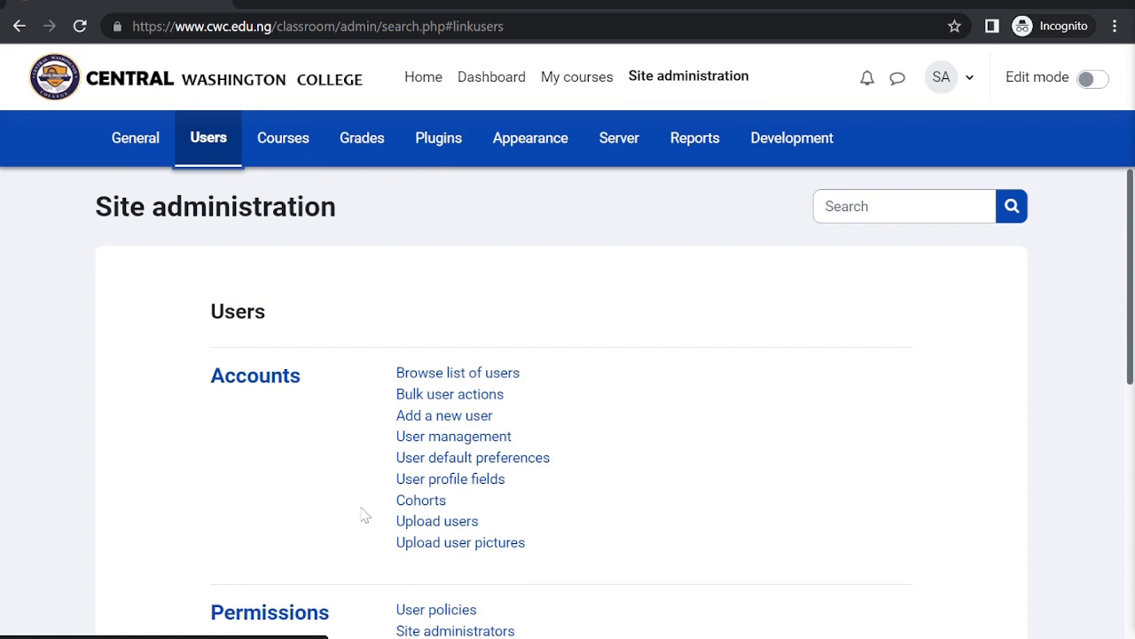
pyautogui.scroll(-2, 364, 515)
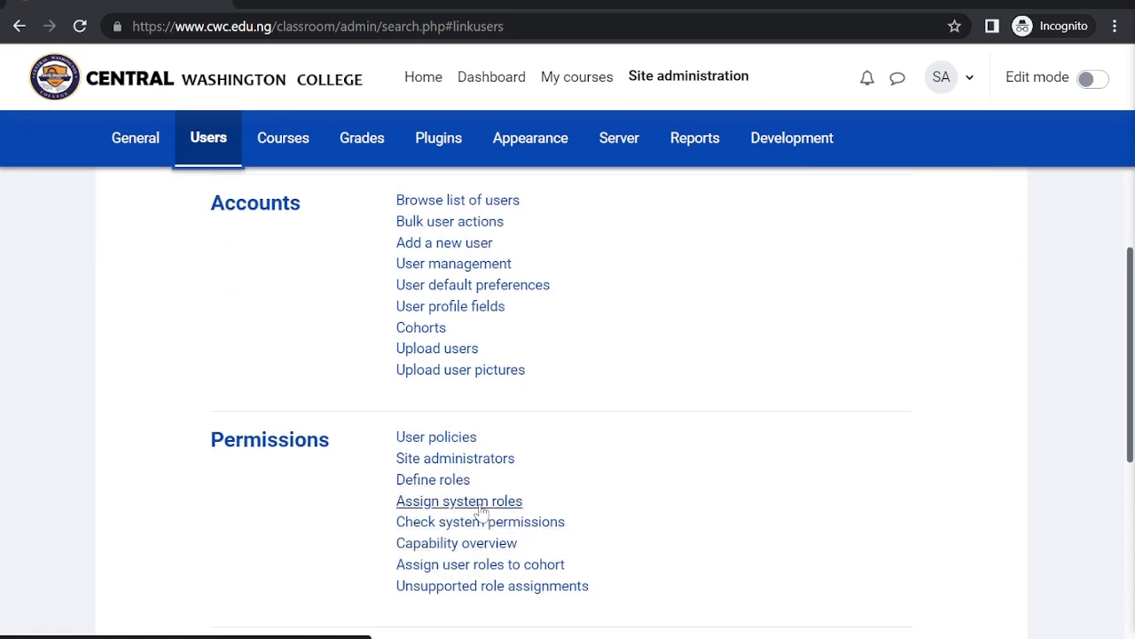
pyautogui.click(480, 505)
pyautogui.scroll(-2, 480, 511)
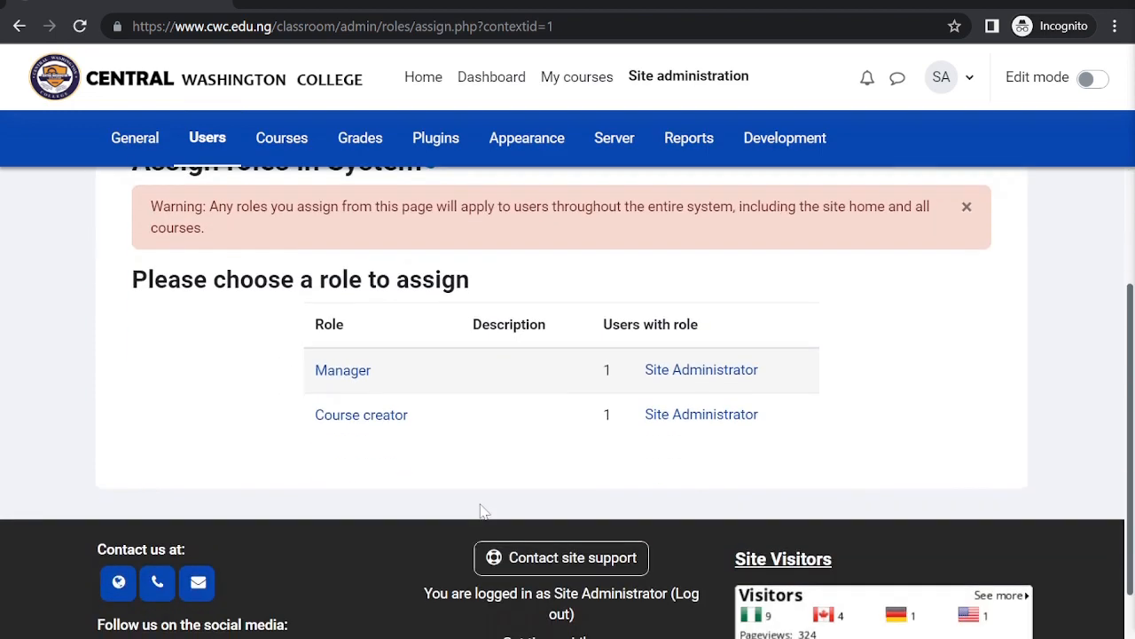
# Assign the system-wide Course creator role to the new teacher's college account.
pyautogui.click(384, 420)
pyautogui.scroll(-2, 546, 568)
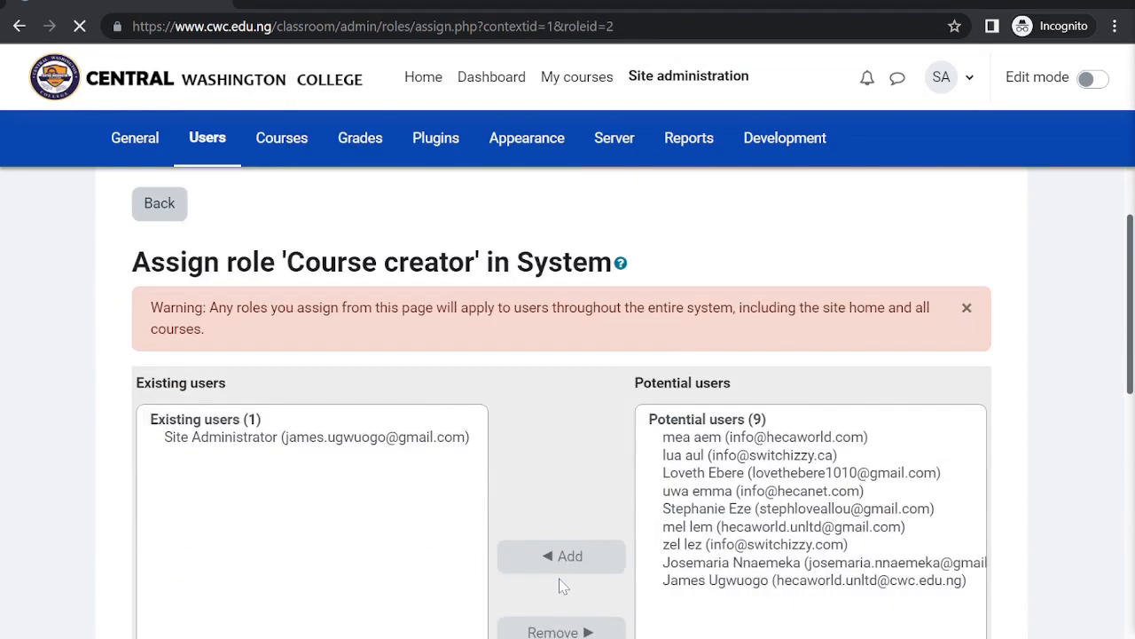
pyautogui.scroll(-3, 603, 515)
pyautogui.scroll(2, 477, 472)
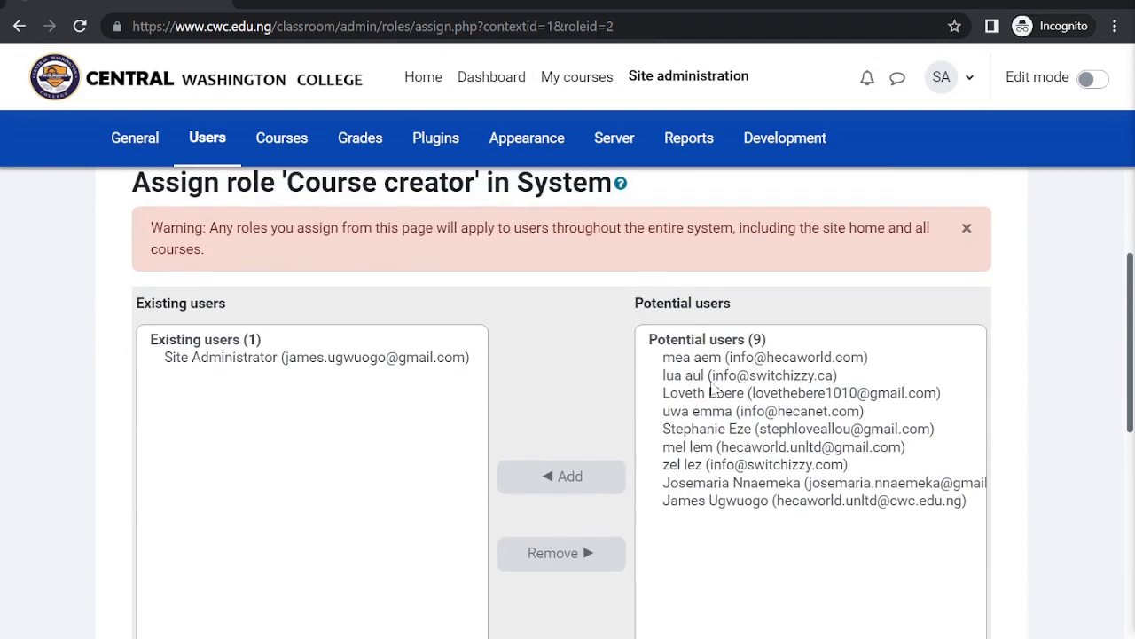
pyautogui.click(721, 503)
pyautogui.click(576, 456)
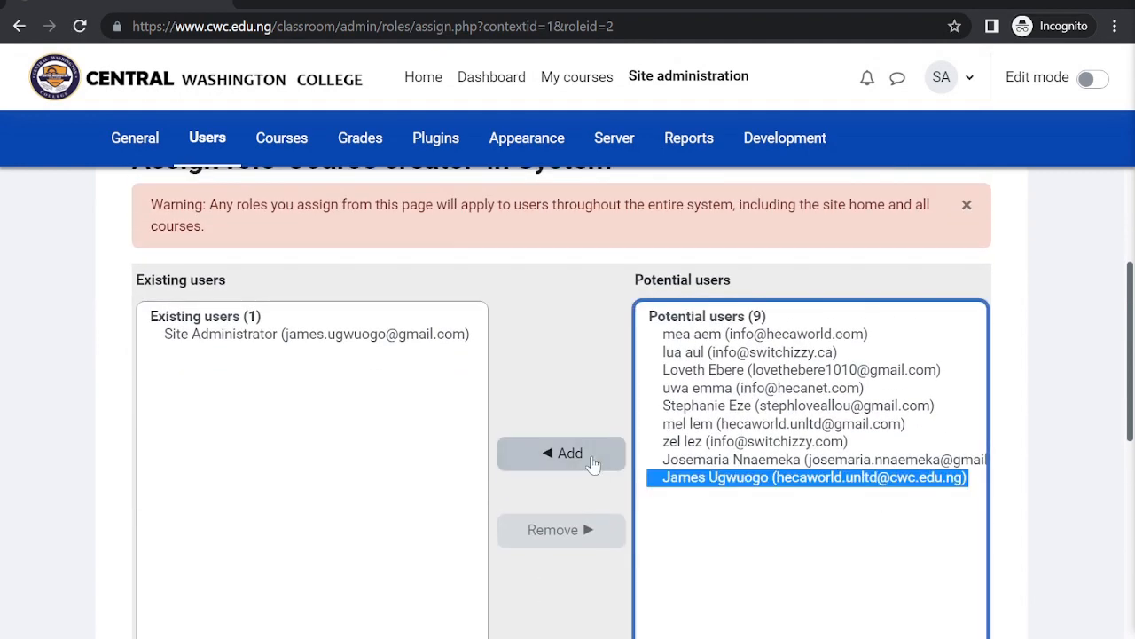
# Return to the system role list and check which users hold the Course creator role.
pyautogui.scroll(-5, 577, 459)
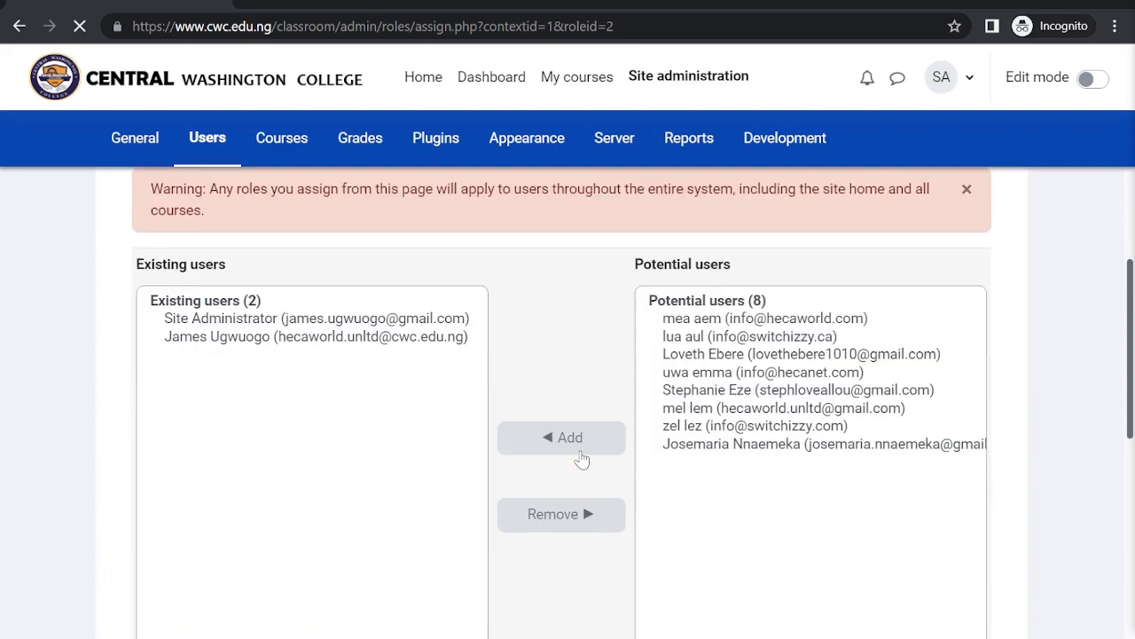
pyautogui.scroll(-5, 469, 400)
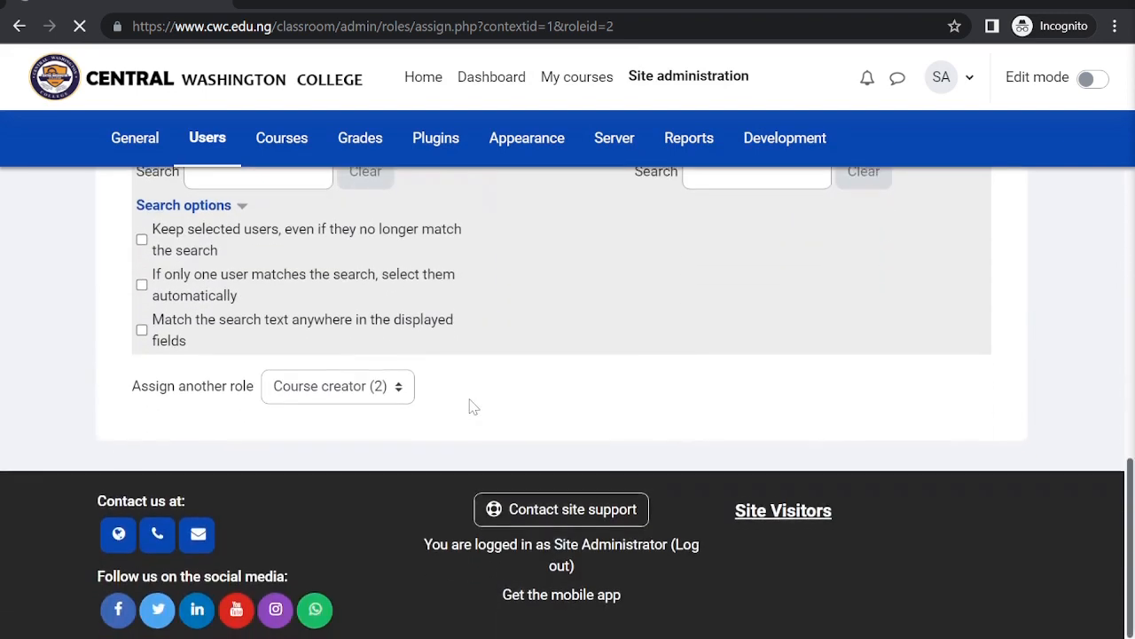
pyautogui.scroll(10, 469, 405)
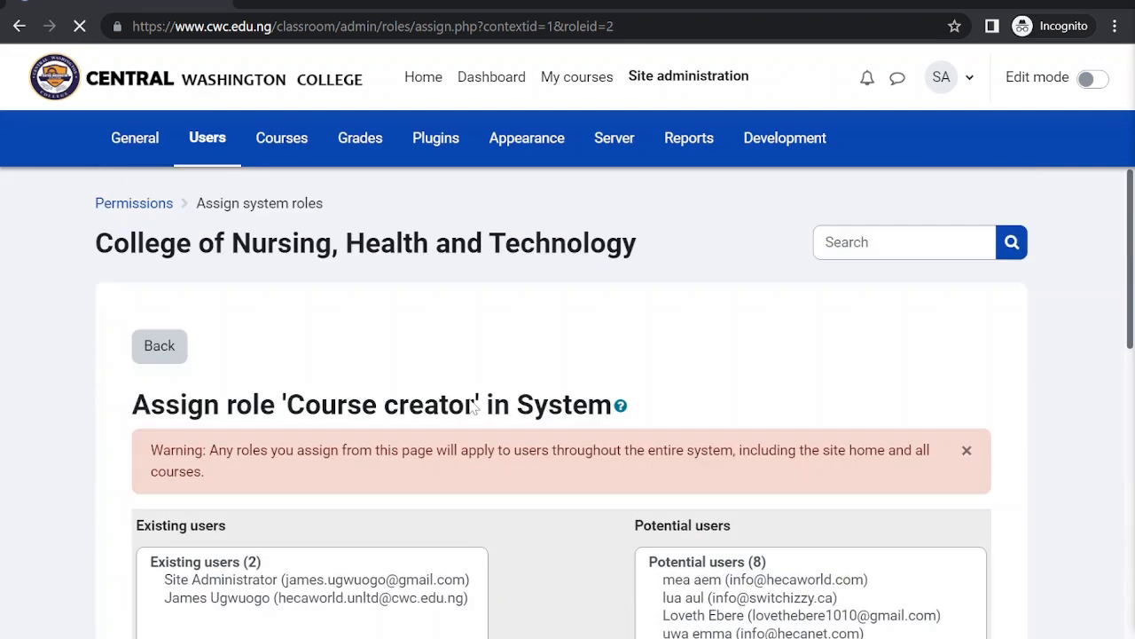
pyautogui.click(162, 346)
pyautogui.scroll(-2, 508, 606)
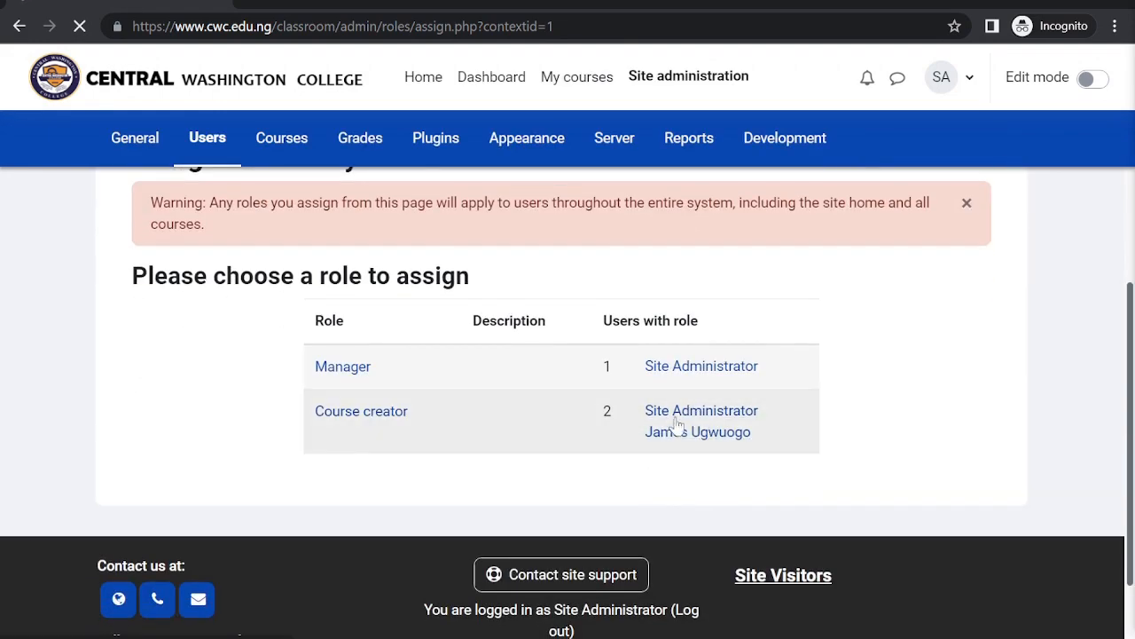
pyautogui.scroll(2, 597, 494)
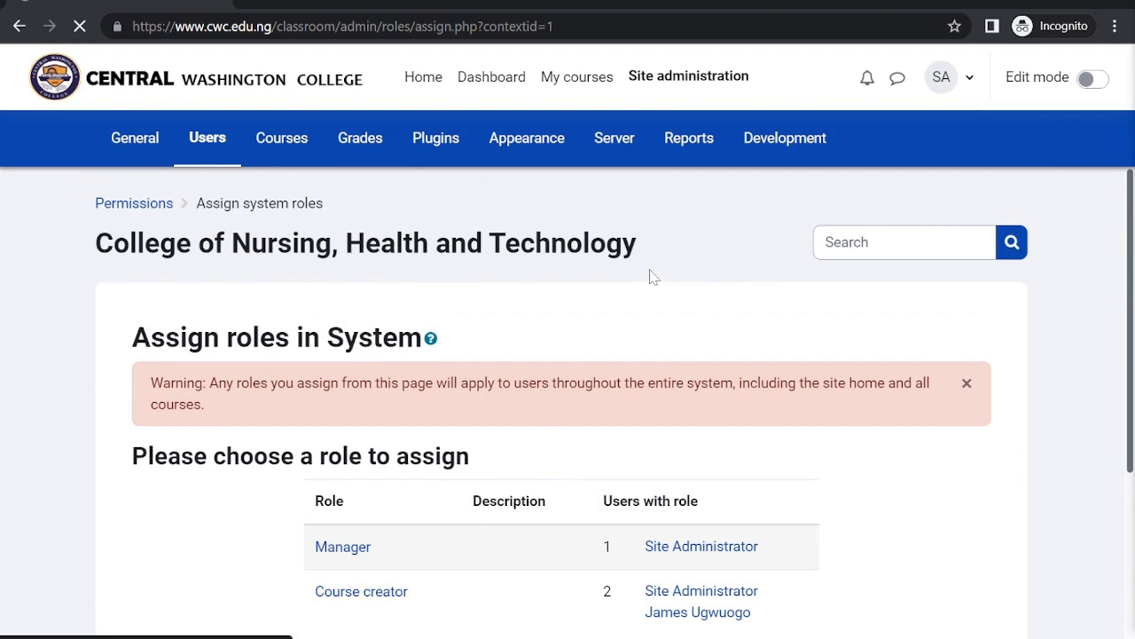
pyautogui.scroll(-2, 652, 277)
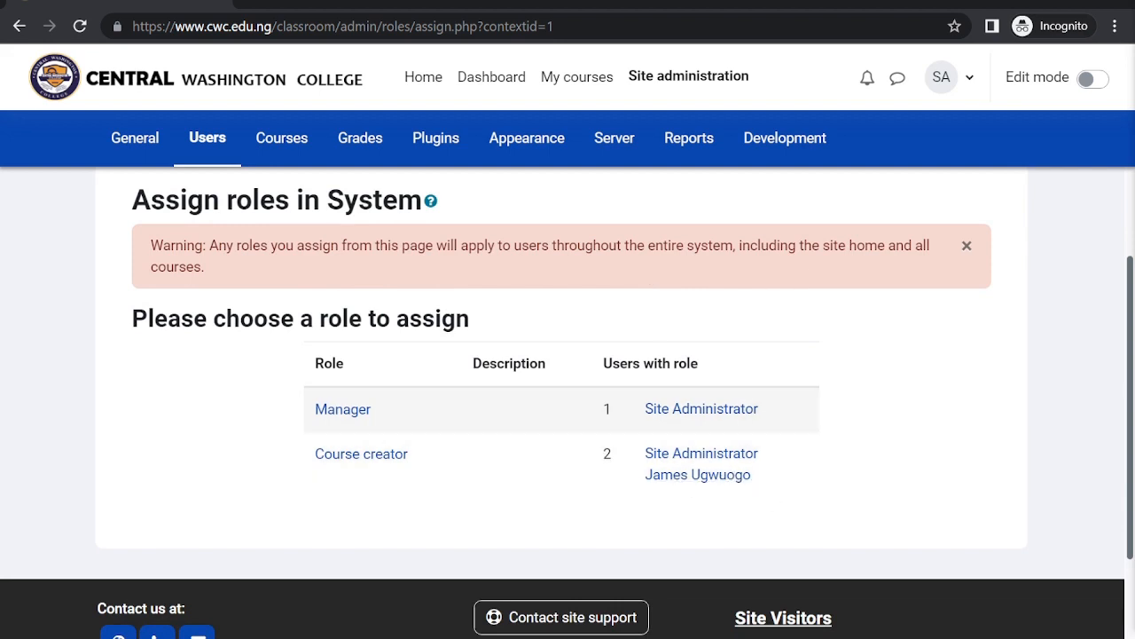
pyautogui.scroll(2, 684, 455)
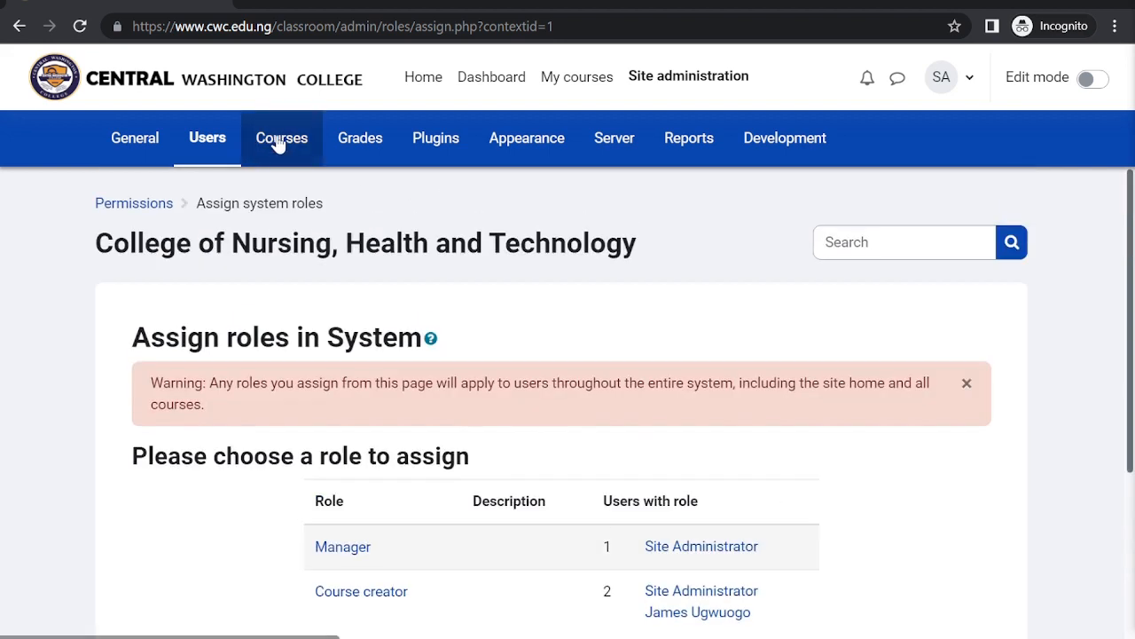
# Open the CWC Teachers Administration course from the enrolled courses and look through its topic sections.
pyautogui.click(546, 89)
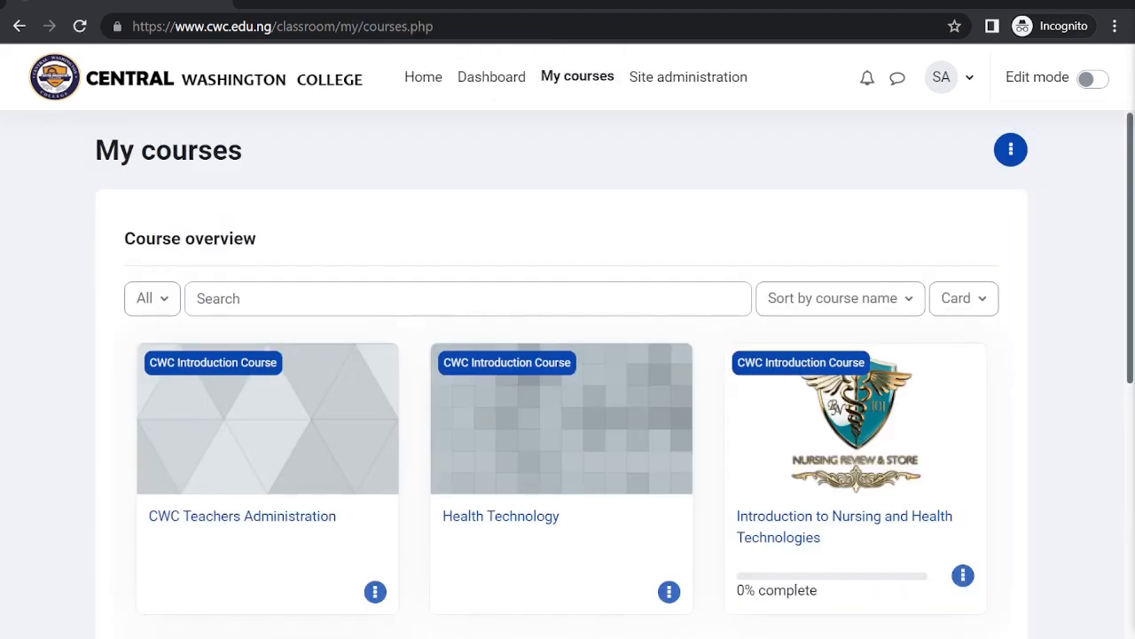
pyautogui.scroll(-2, 560, 228)
pyautogui.scroll(-1, 598, 309)
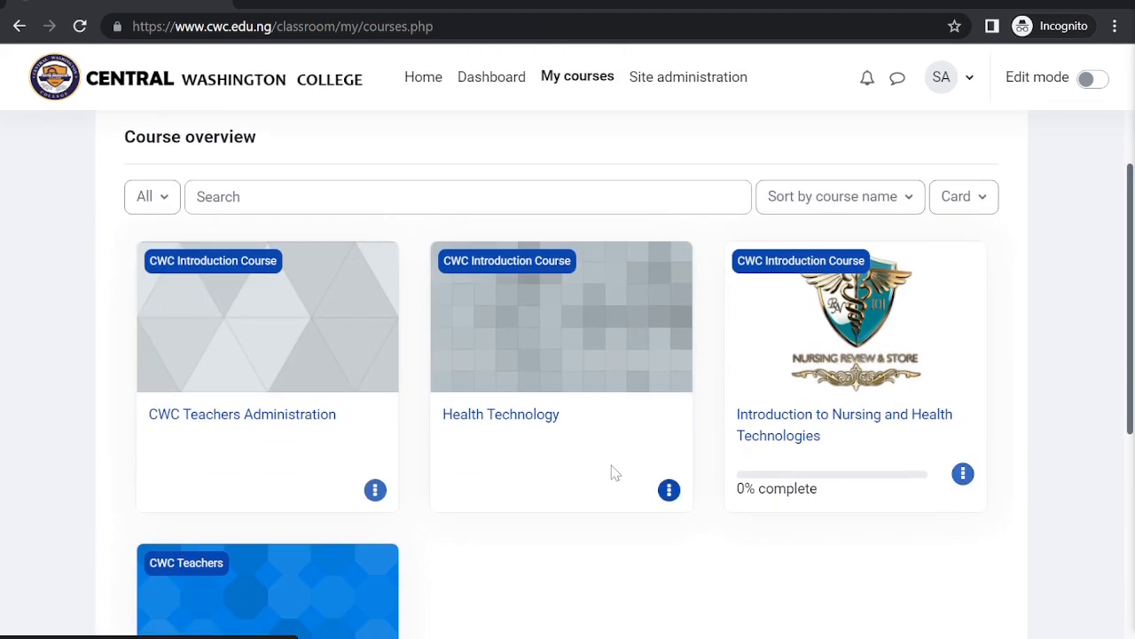
pyautogui.scroll(-1, 614, 472)
pyautogui.scroll(-1, 612, 471)
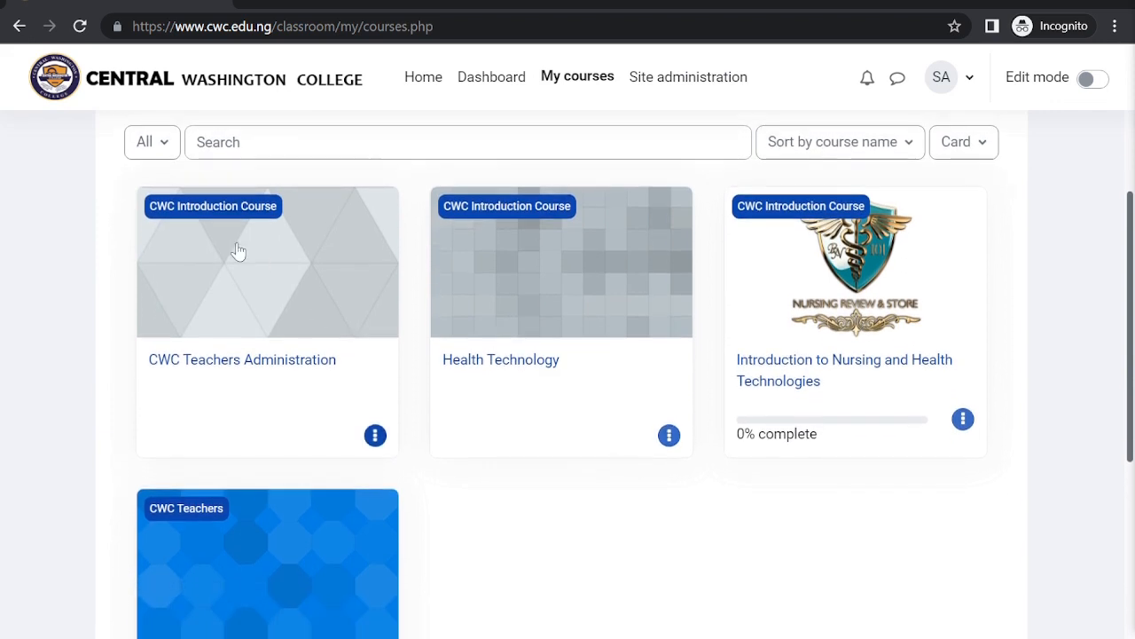
pyautogui.click(222, 249)
pyautogui.scroll(-5, 317, 506)
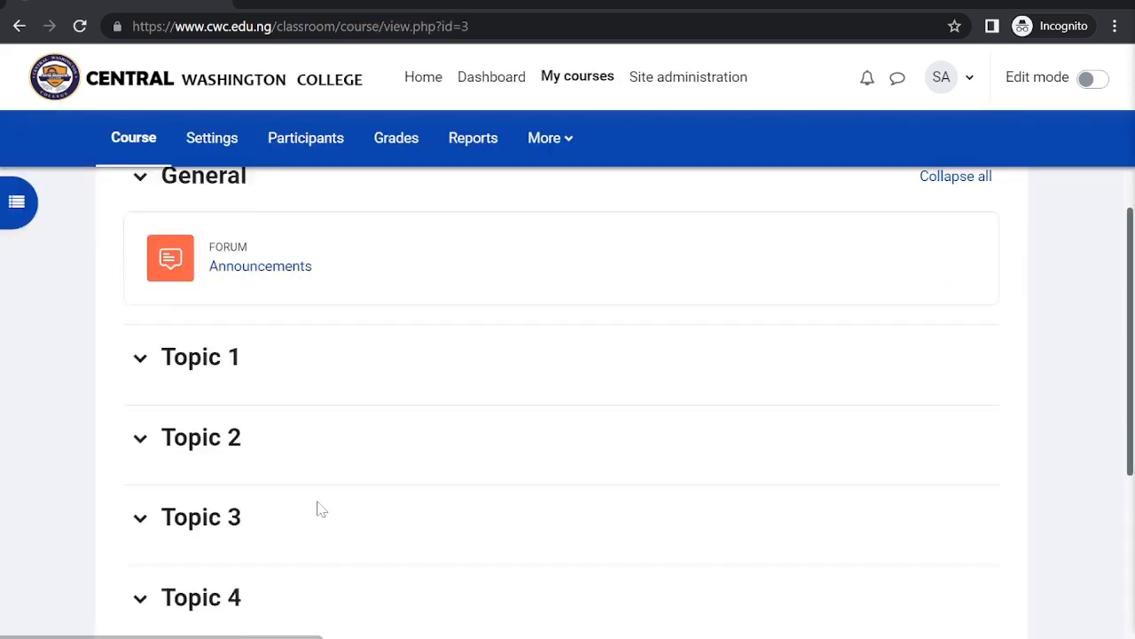
pyautogui.scroll(5, 327, 291)
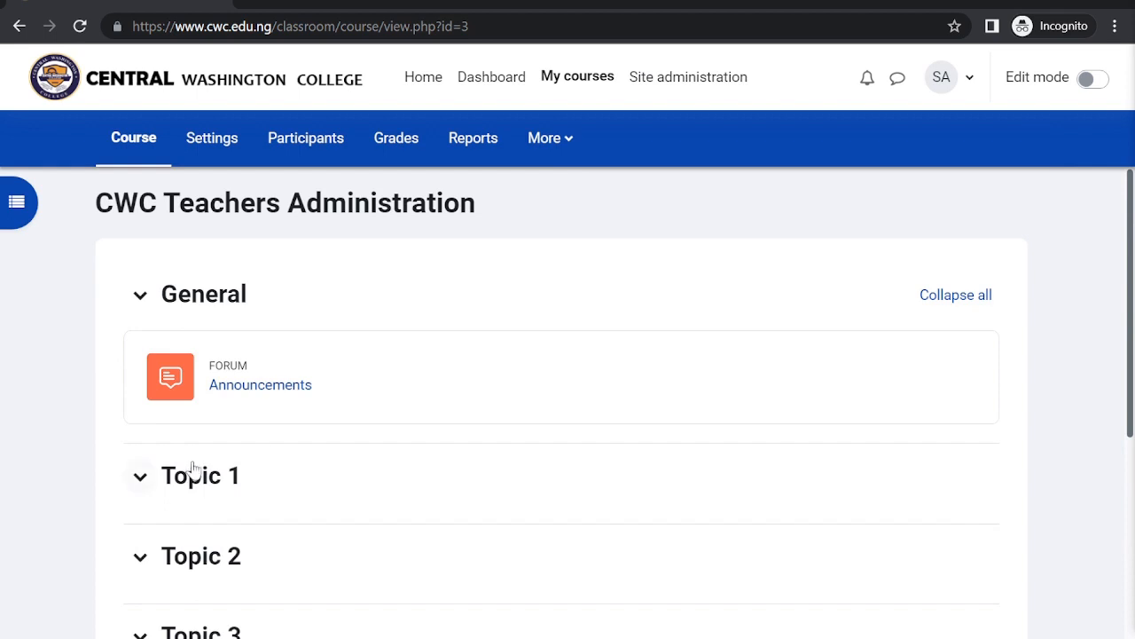
pyautogui.scroll(-5, 213, 417)
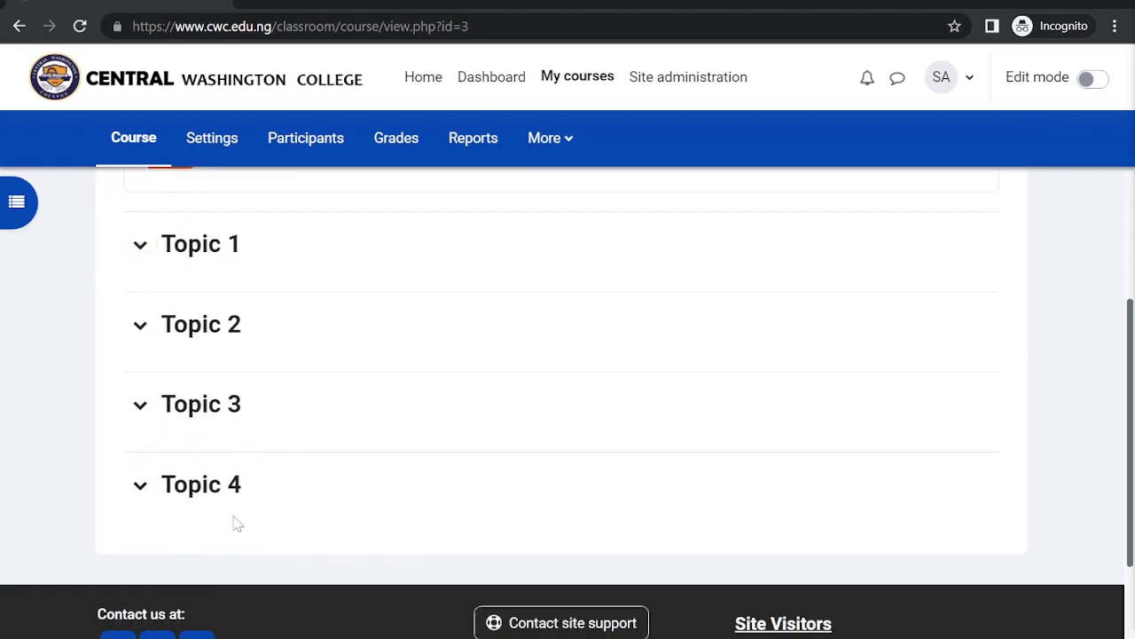
pyautogui.scroll(2, 219, 334)
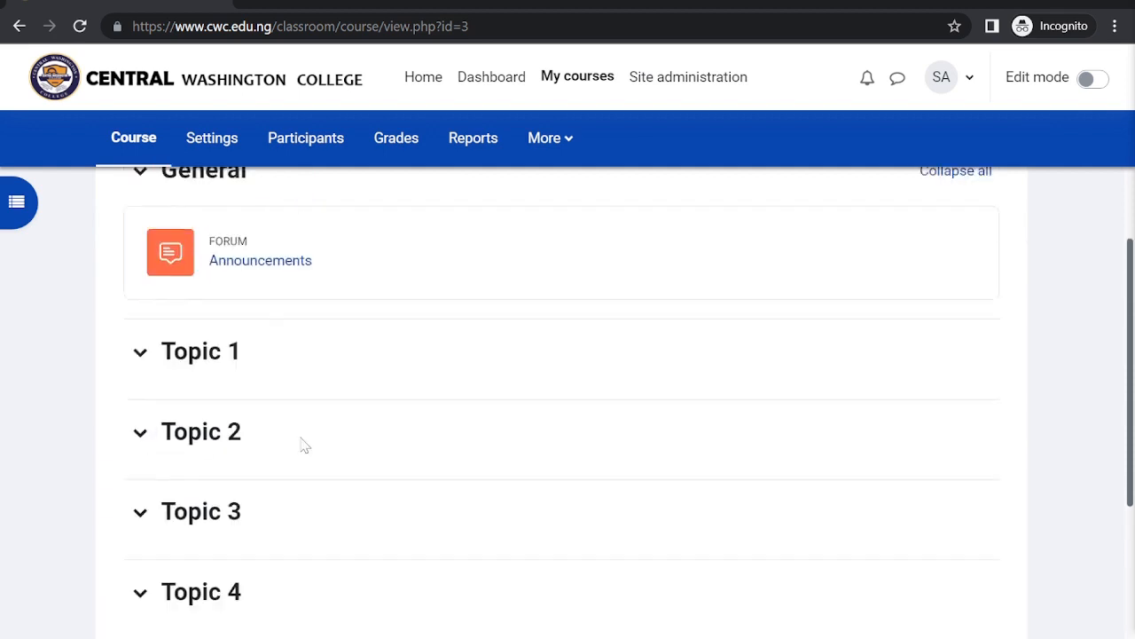
pyautogui.scroll(1, 304, 445)
pyautogui.scroll(1, 304, 446)
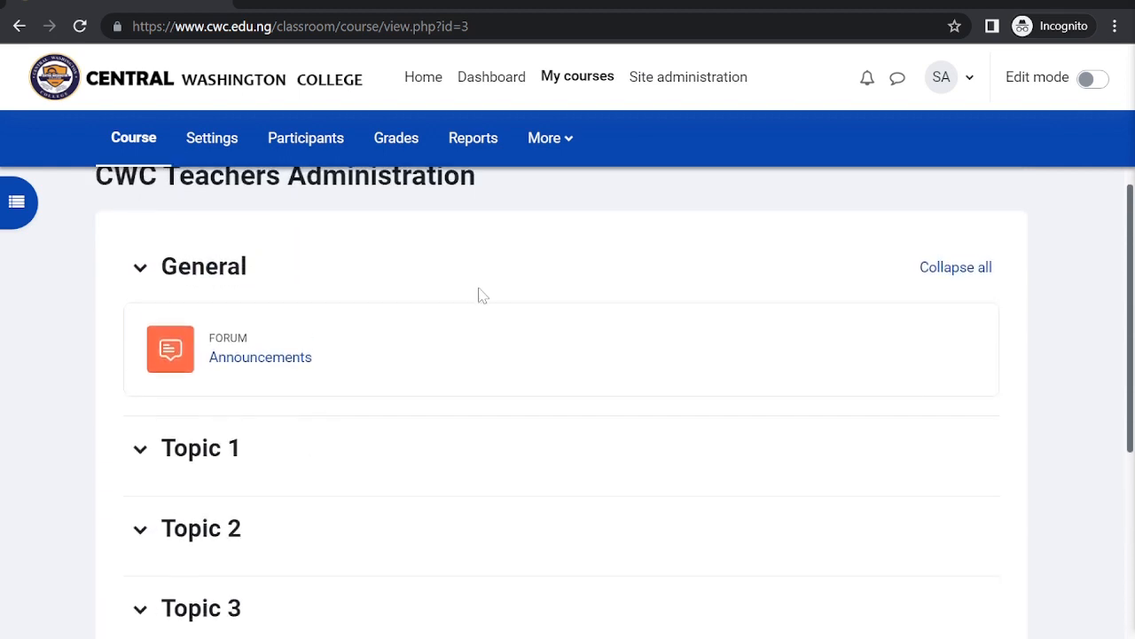
# Turn on edit mode for the course and leave the Topic 1 section expanded.
pyautogui.click(186, 461)
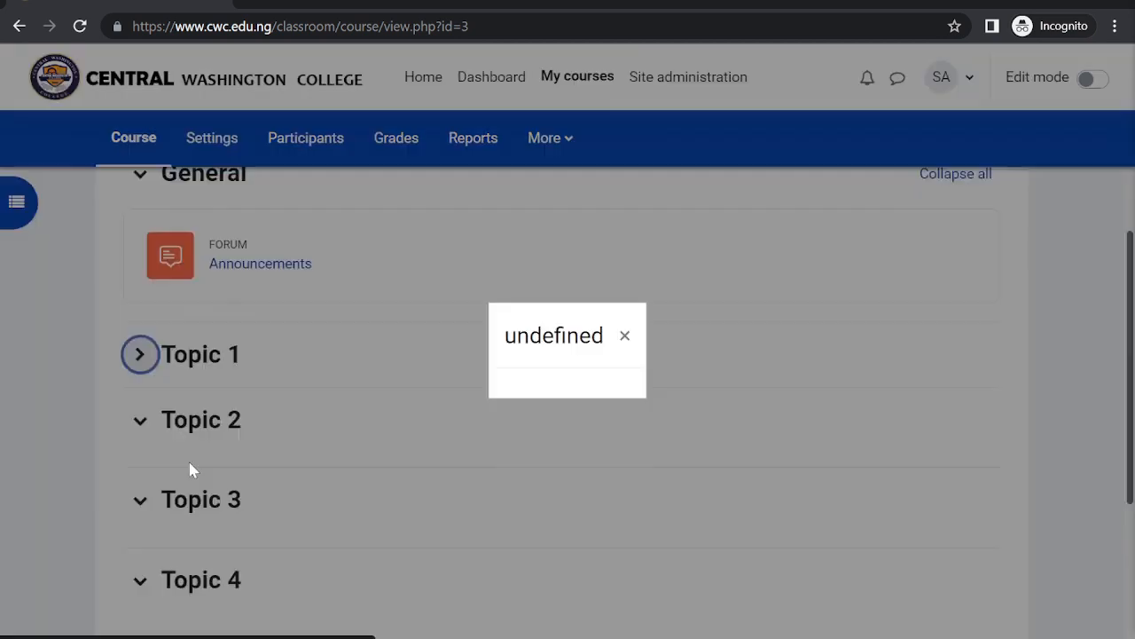
pyautogui.click(627, 335)
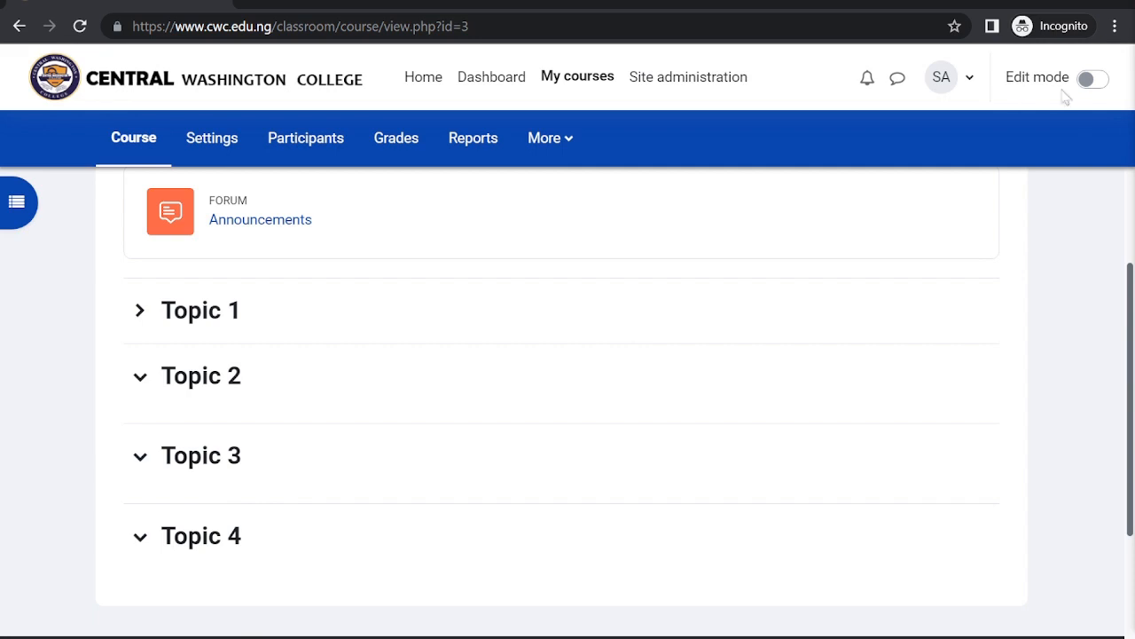
pyautogui.click(1091, 81)
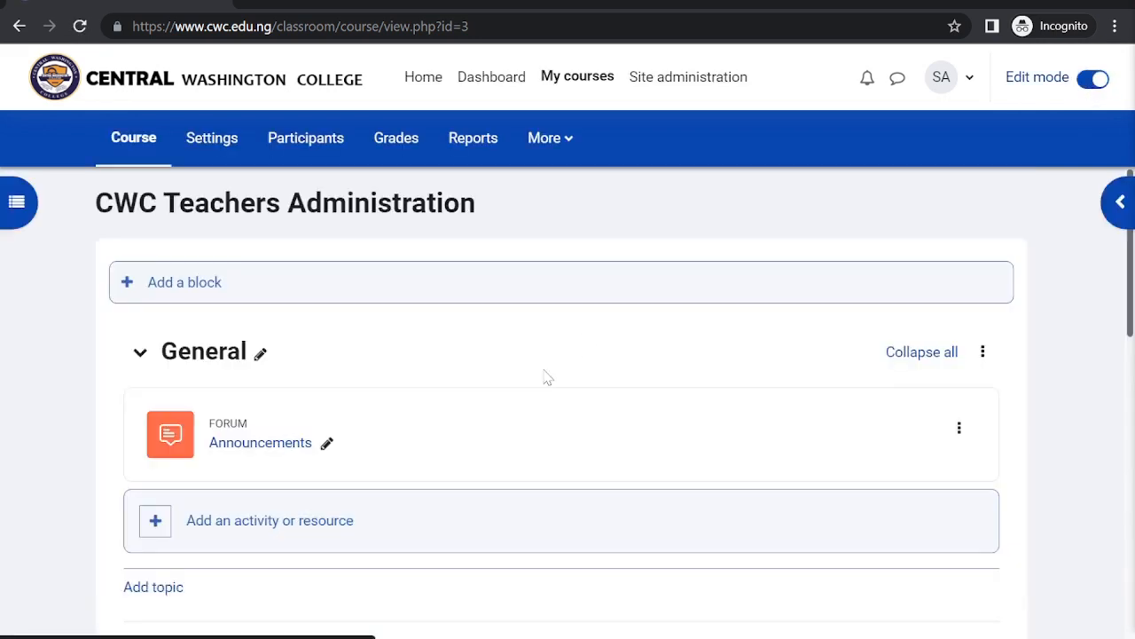
pyautogui.scroll(-2, 548, 377)
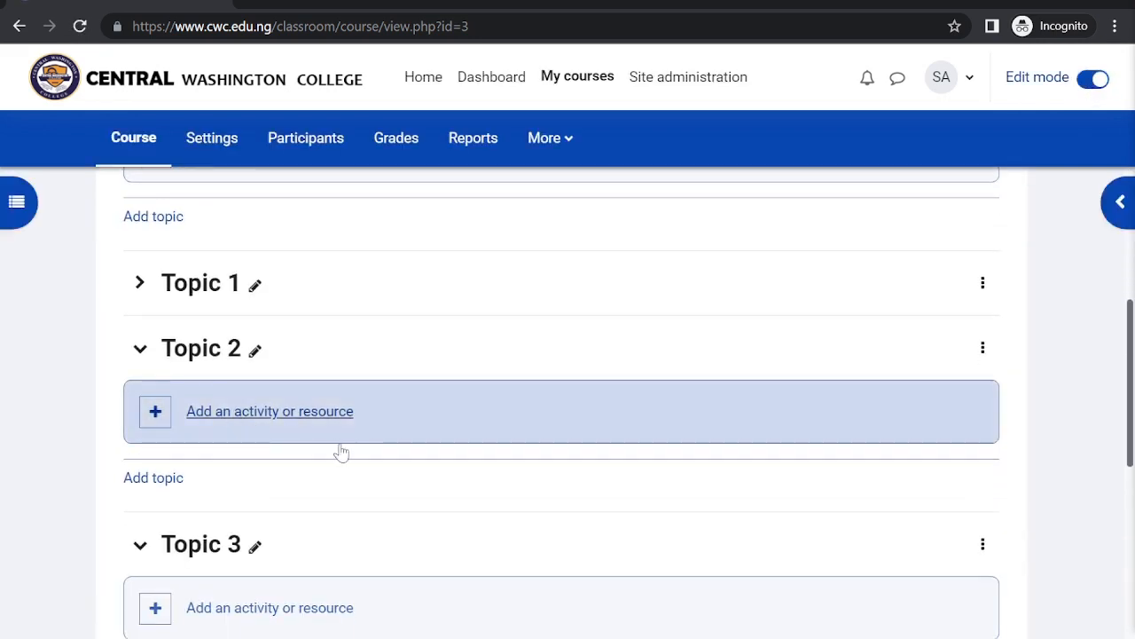
pyautogui.click(139, 283)
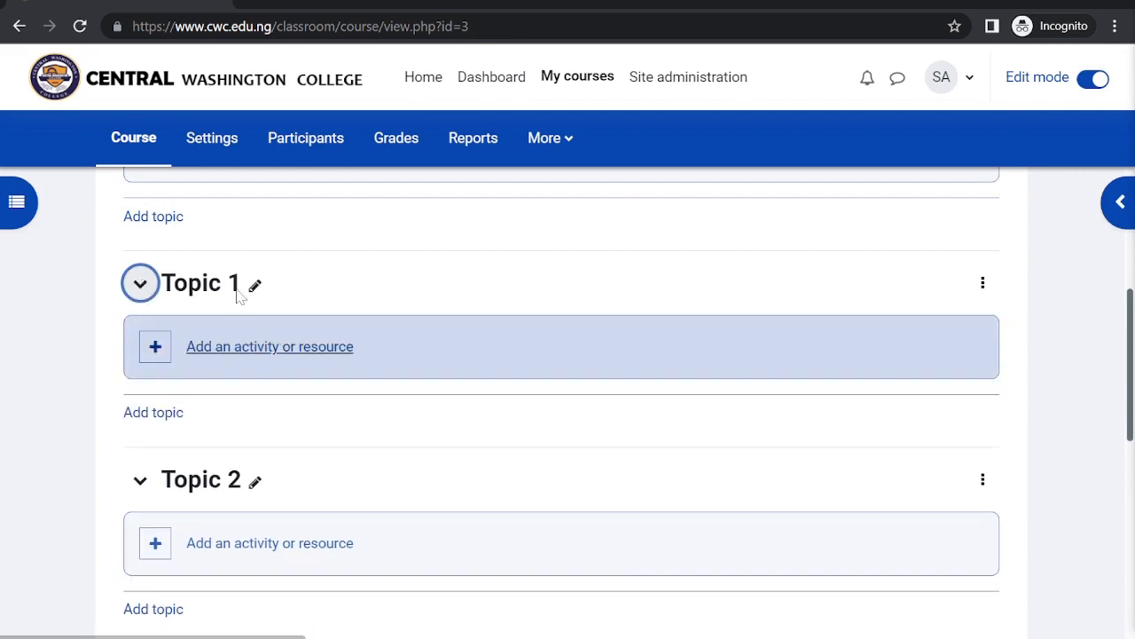
# Rename the Topic 1 section as "Introduction to CWC College".
pyautogui.click(255, 285)
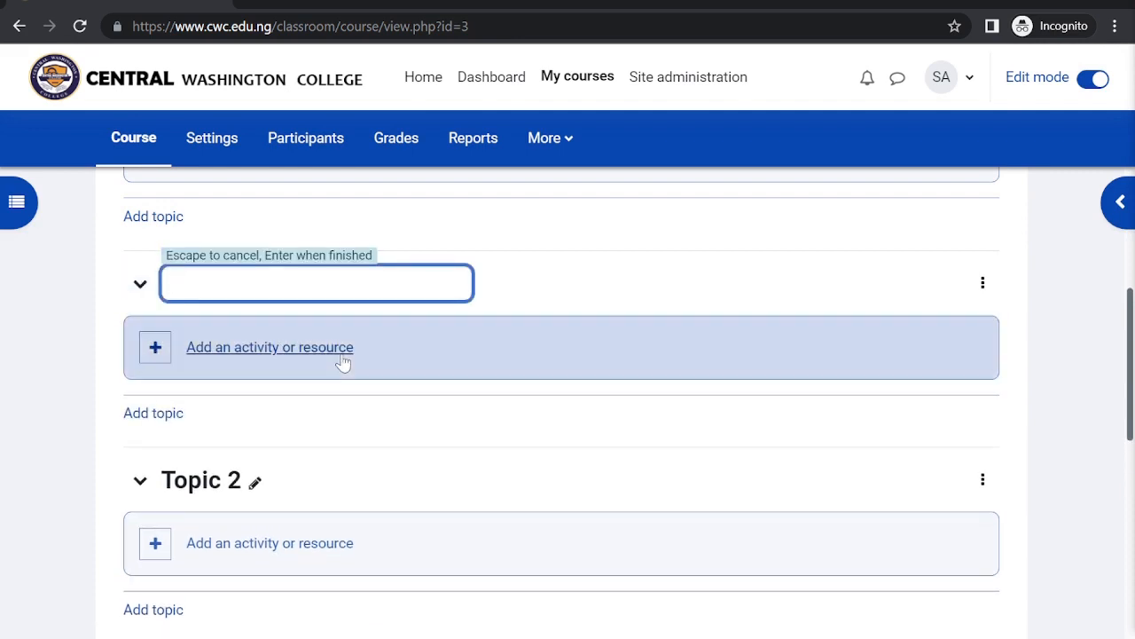
pyautogui.write('Introduct')
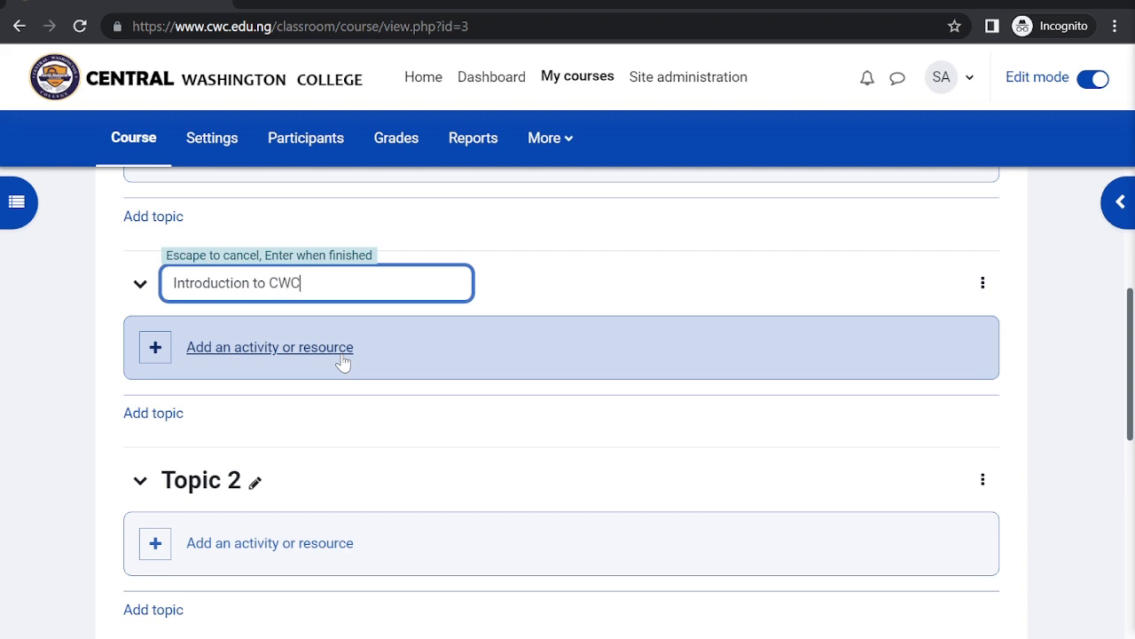
pyautogui.write('ion to CWC College')
pyautogui.press('Return')
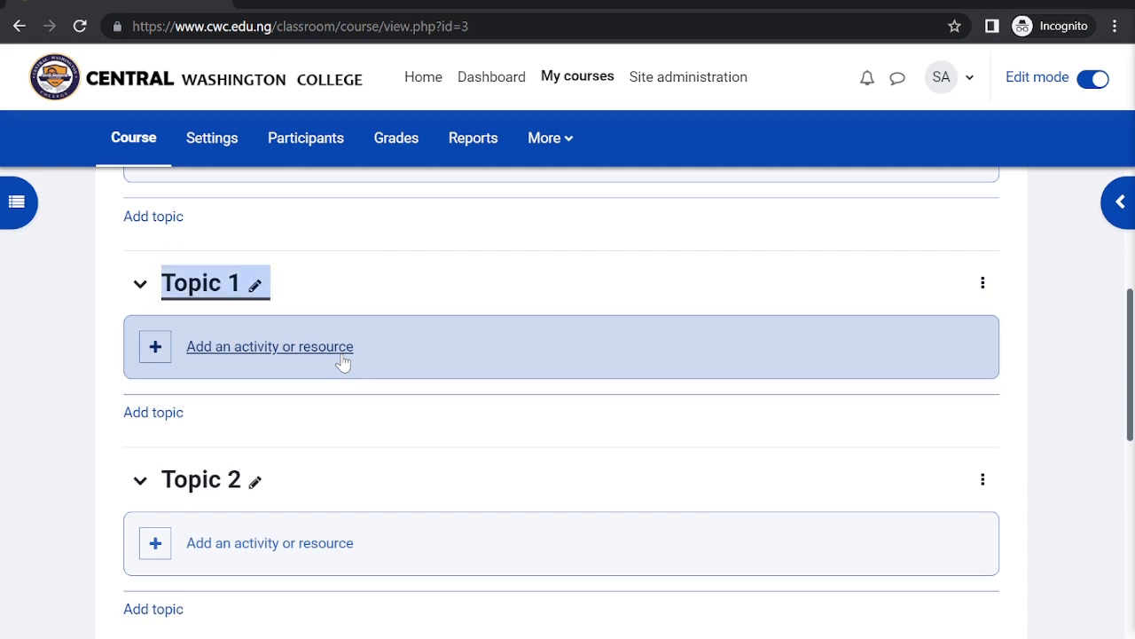
# Rename the Topic 2 section as "Ethics in the Nursing Profession".
pyautogui.click(255, 480)
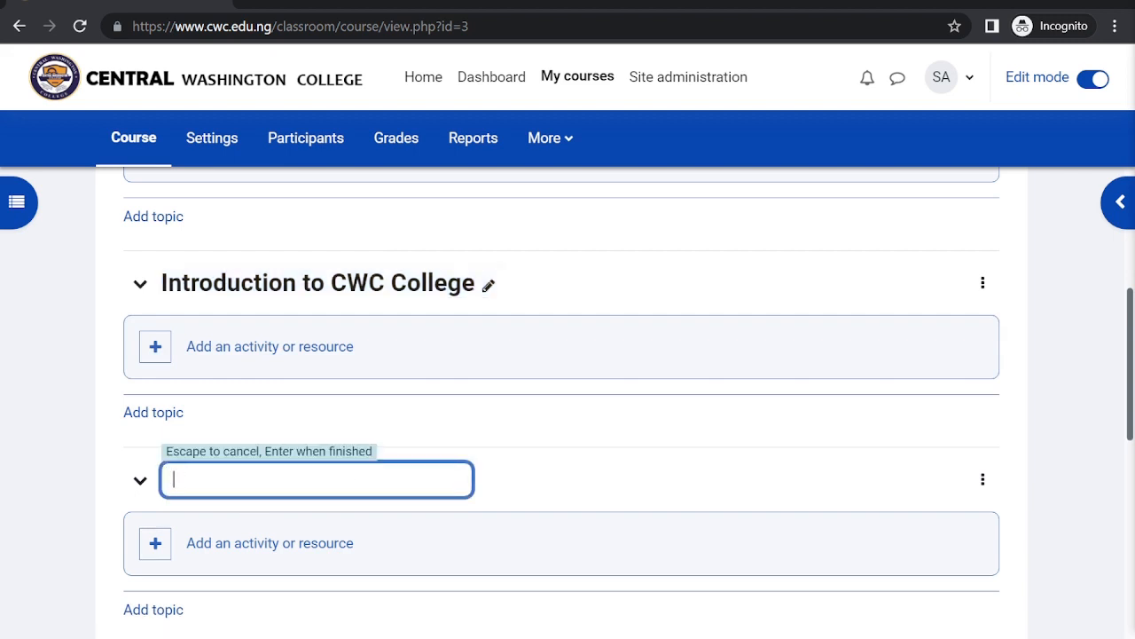
pyautogui.write('Ethhics oin the')
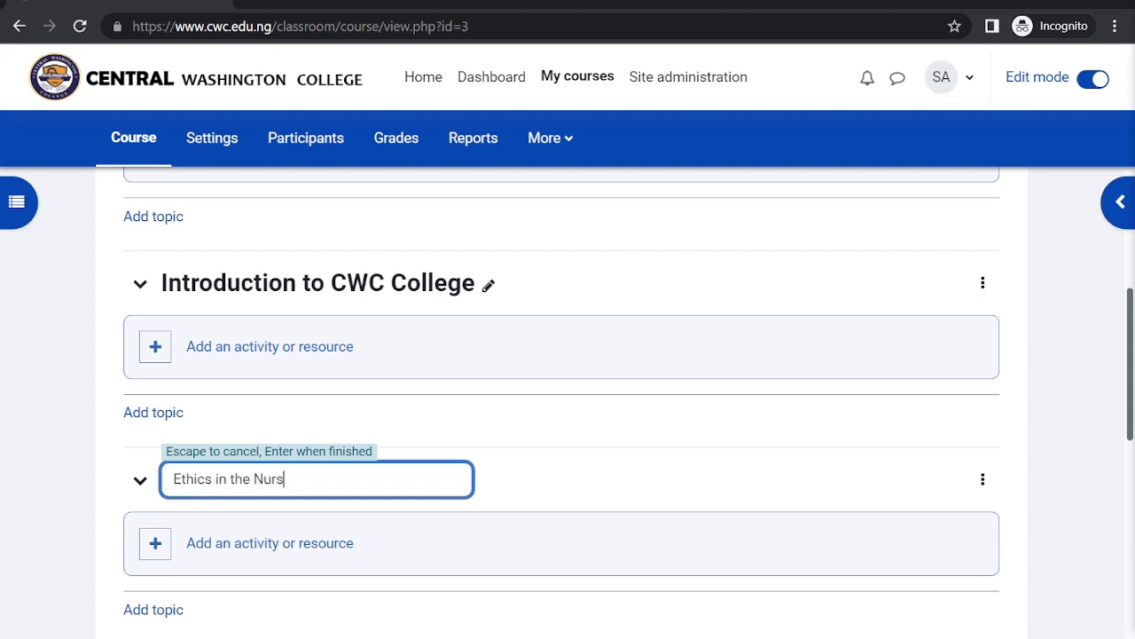
pyautogui.write('Nursing Profession')
pyautogui.press('Return')
# Try to rename the Topic 3 section as "Student Teacher Relationship".
pyautogui.scroll(-2, 395, 479)
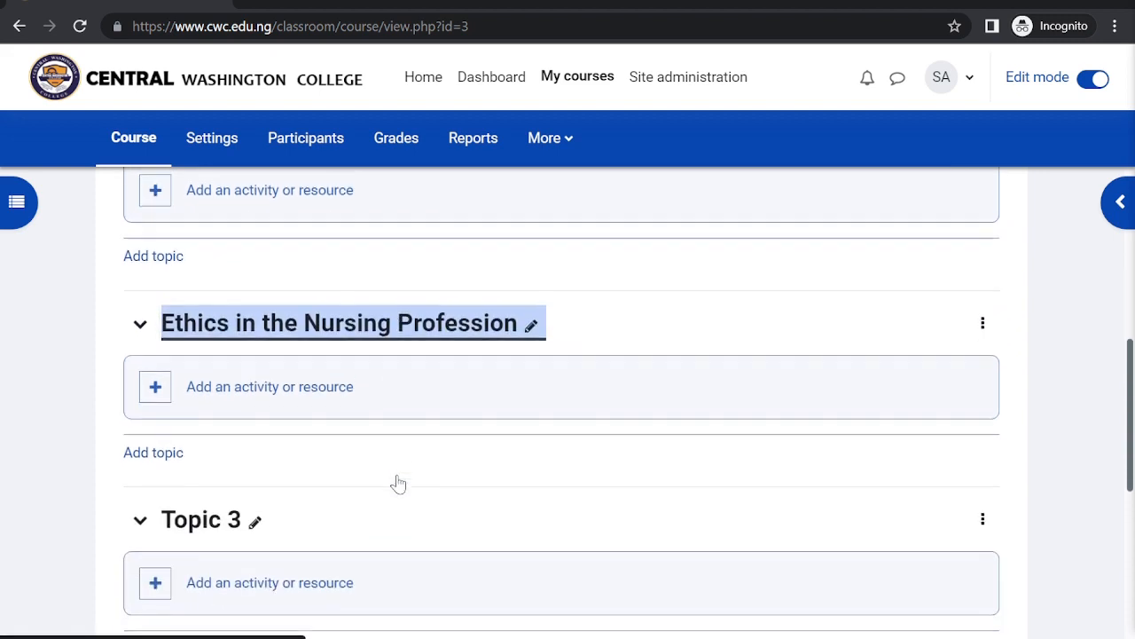
pyautogui.click(255, 505)
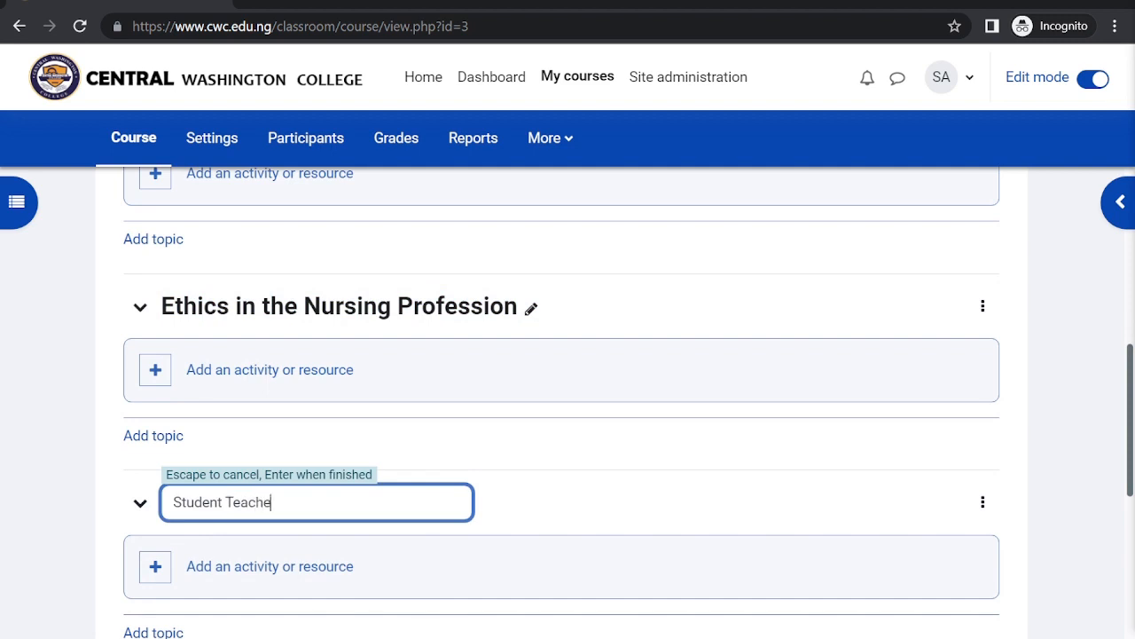
pyautogui.write('Student Teacher Relationship')
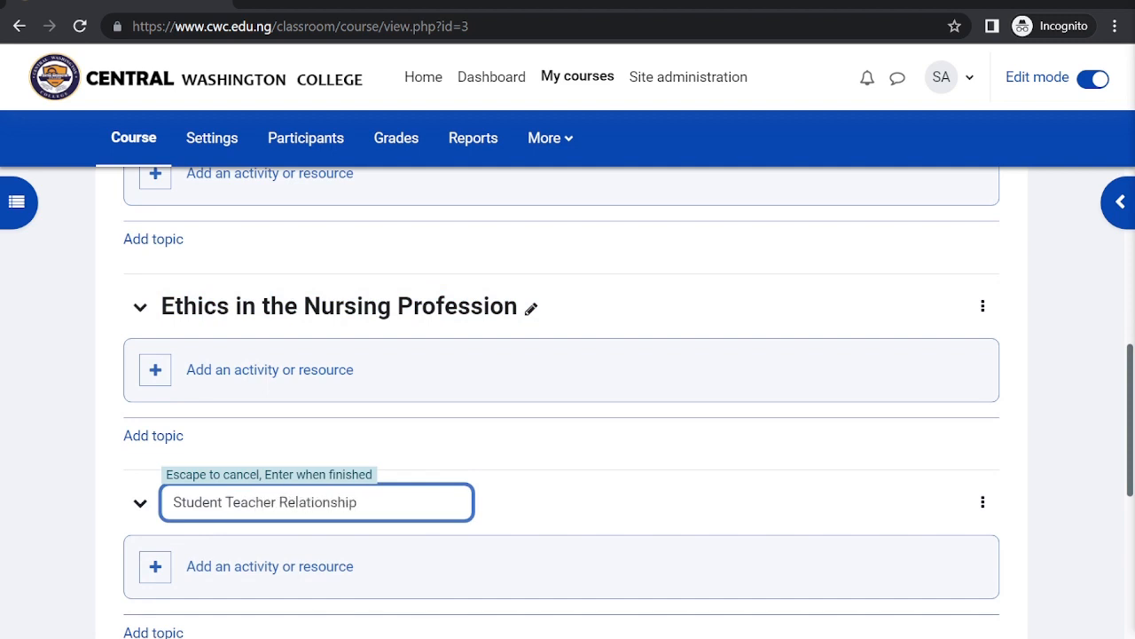
pyautogui.press('Escape')
pyautogui.scroll(-2, 270, 504)
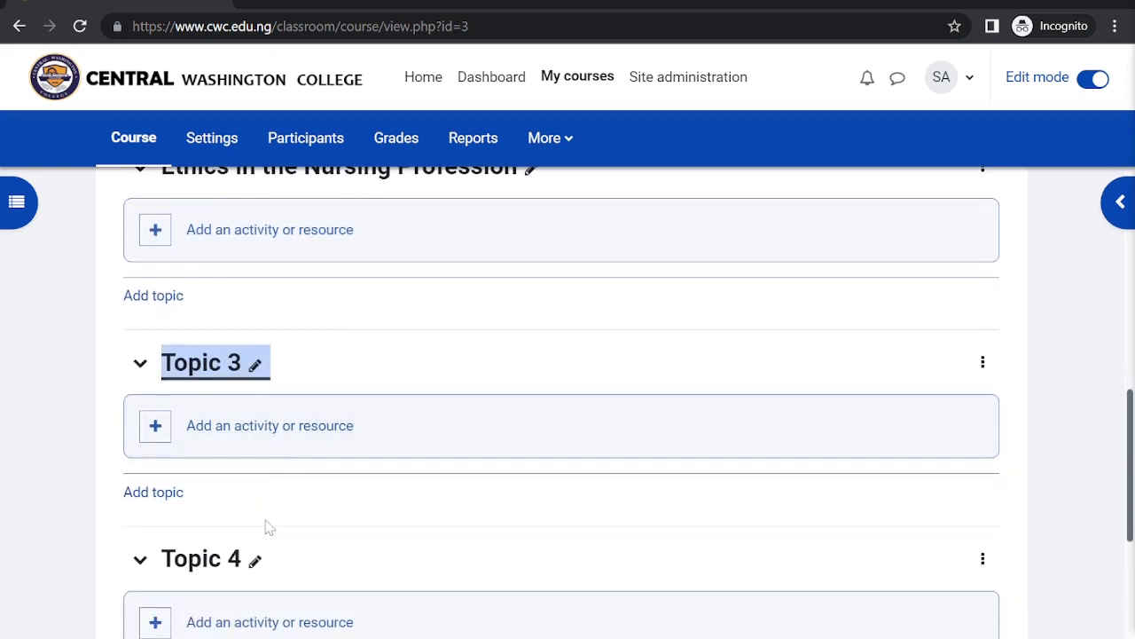
pyautogui.click(254, 561)
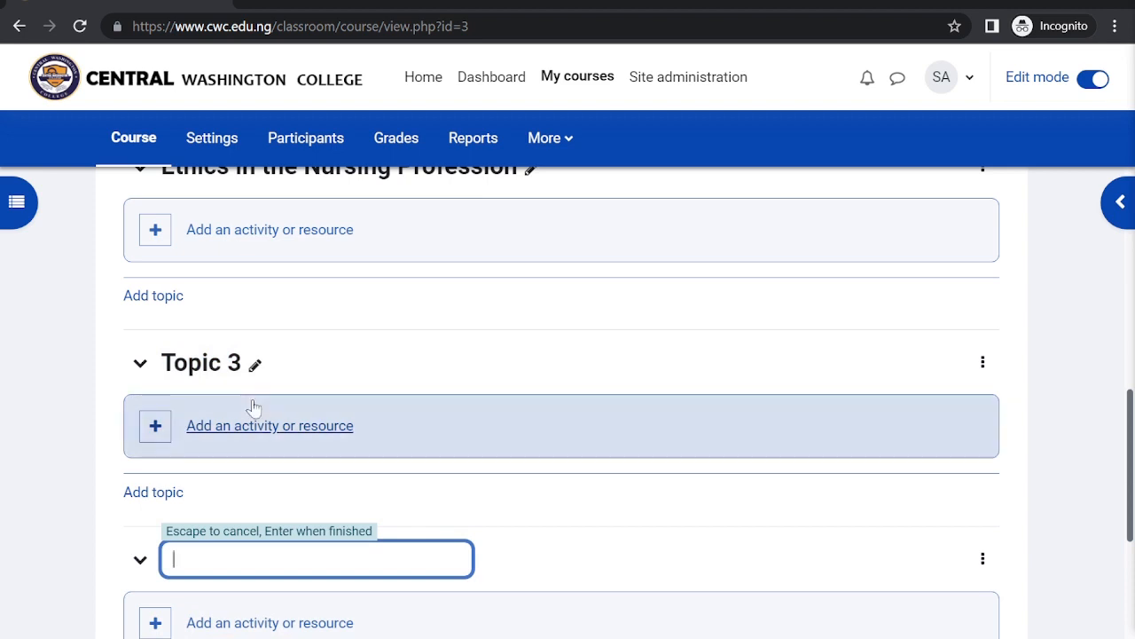
# Rename the Topic 3 section as "Student-Teacher Relationship".
pyautogui.click(256, 364)
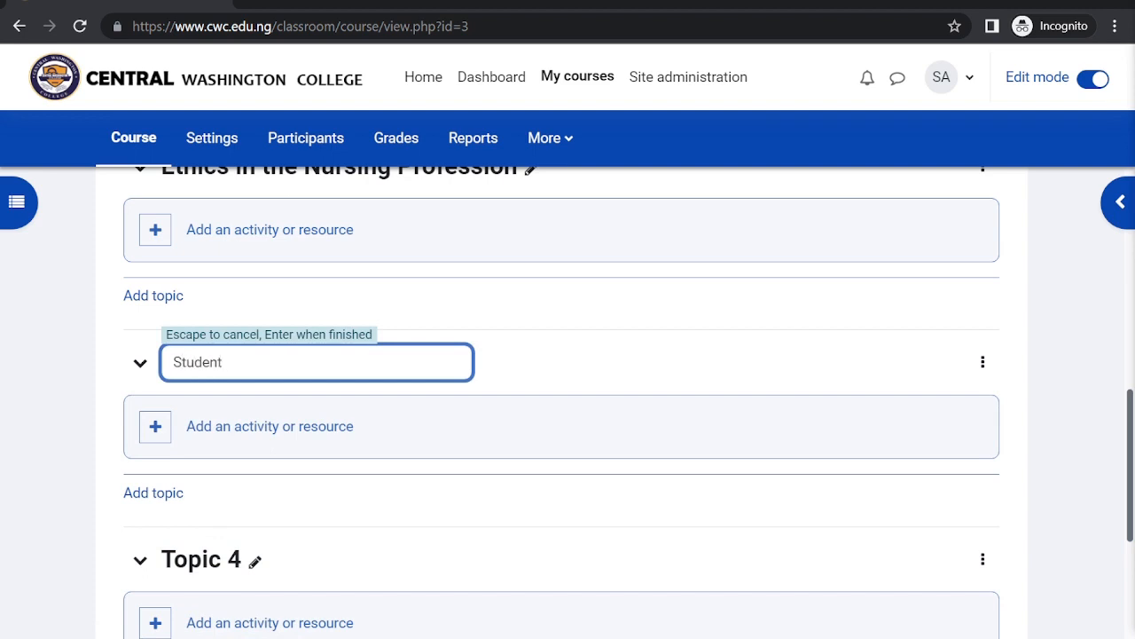
pyautogui.write('Student-Teacher RE')
pyautogui.write('lationship')
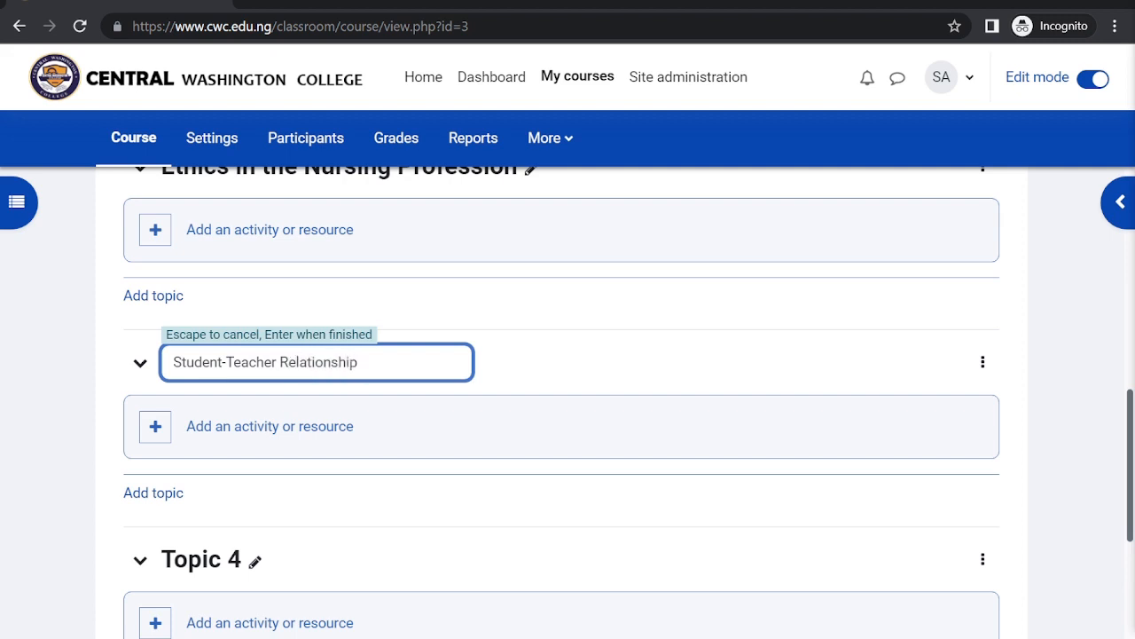
pyautogui.press('Return')
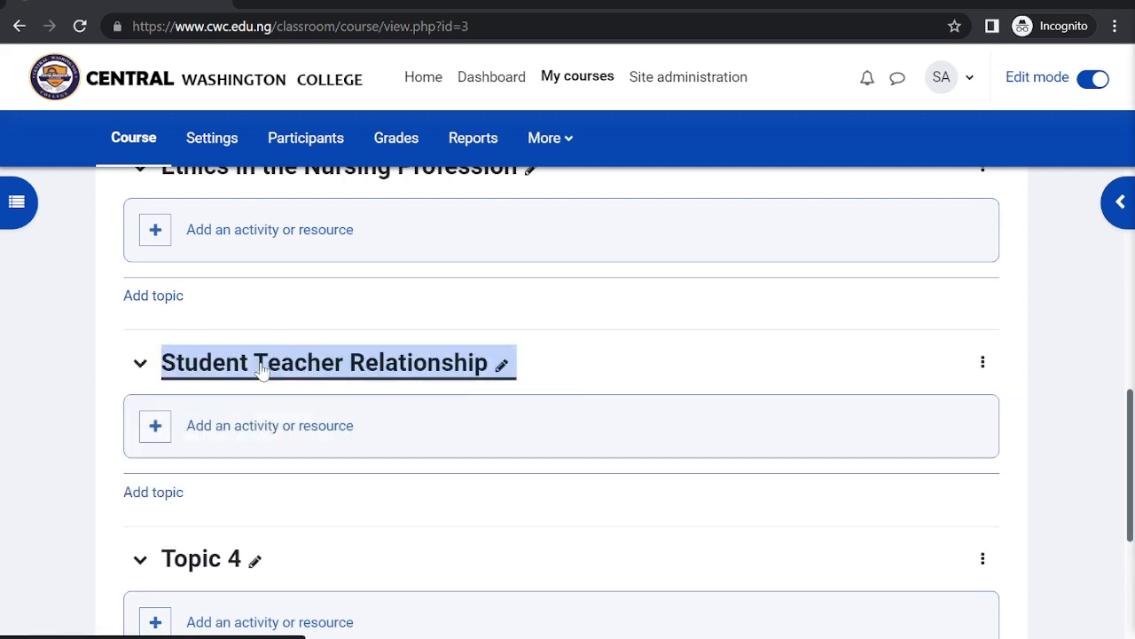
# Rename the Topic 4 section as "Grading".
pyautogui.click(254, 559)
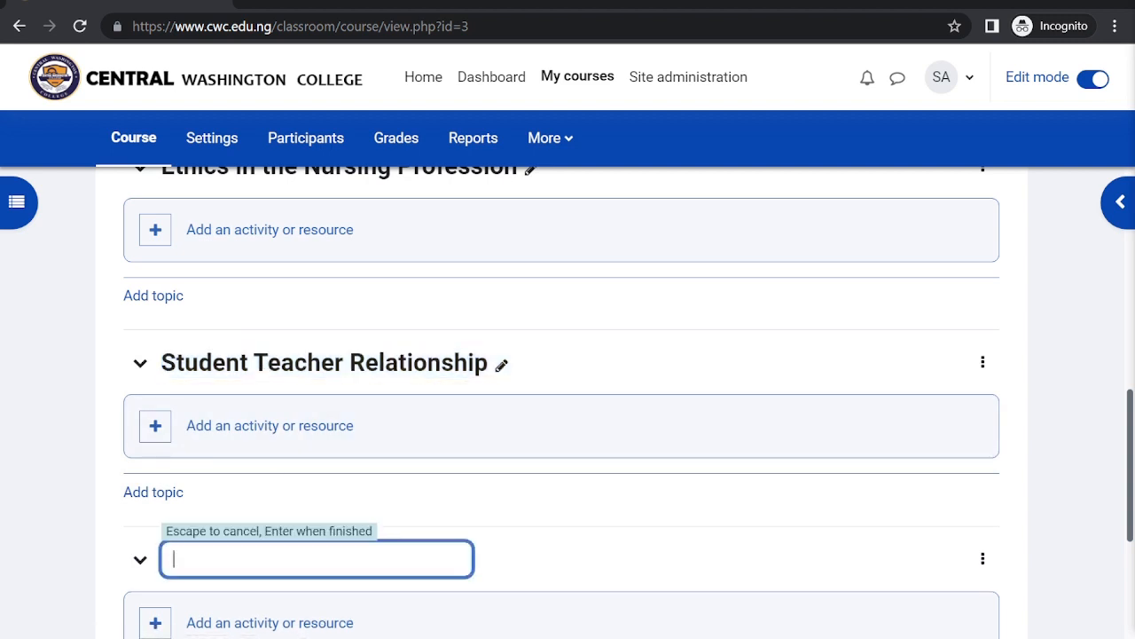
pyautogui.write('Grading')
pyautogui.press('Return')
pyautogui.scroll(-2, 257, 563)
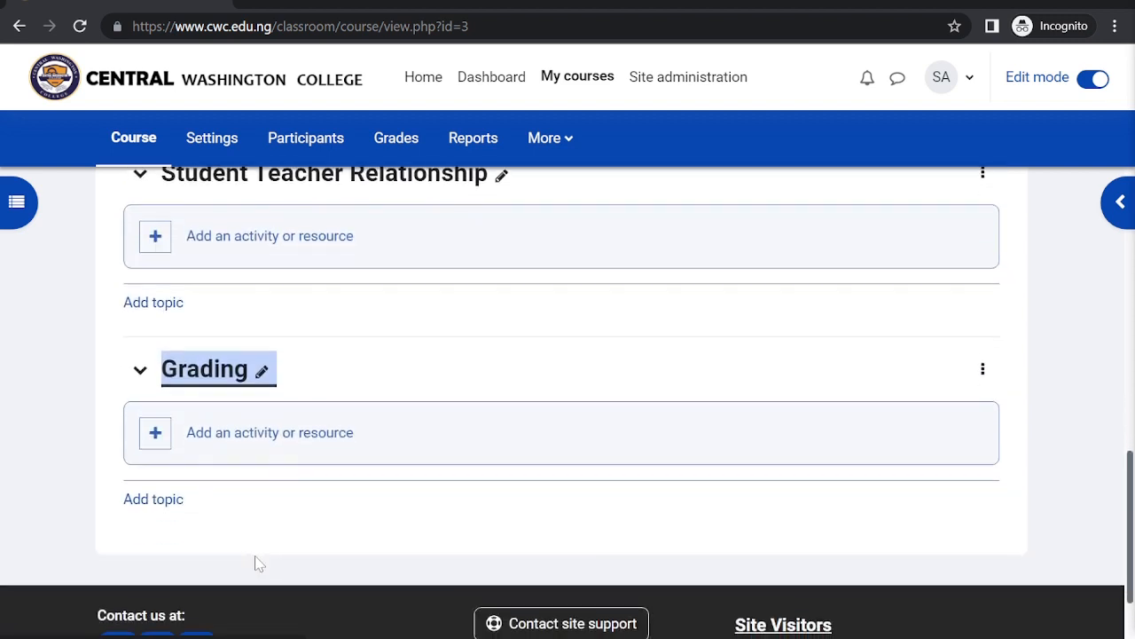
pyautogui.click(262, 371)
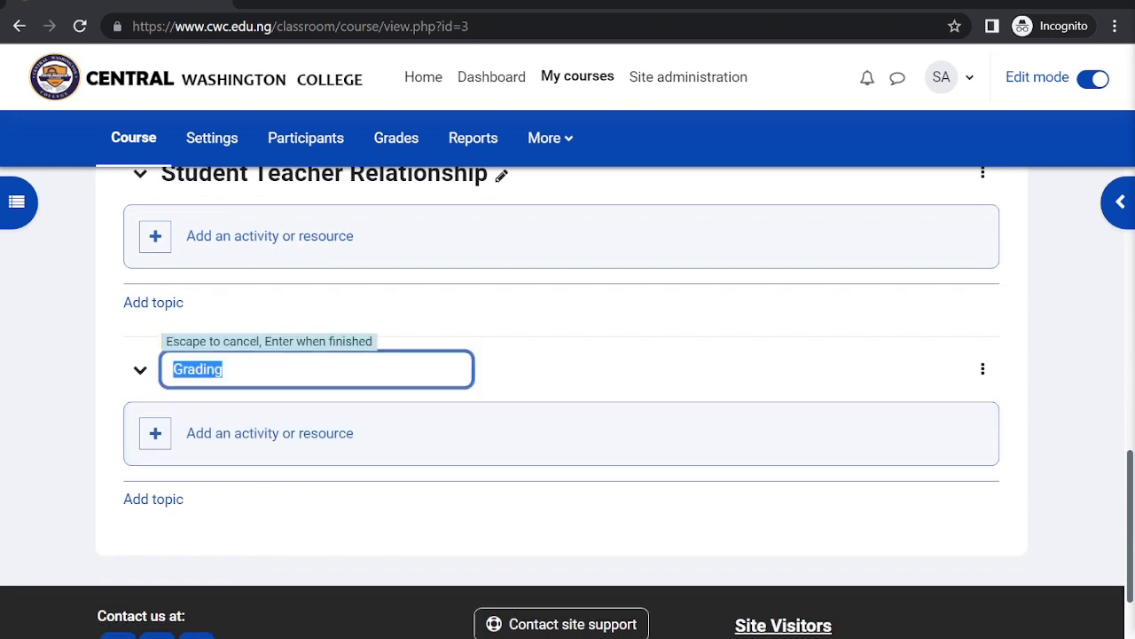
pyautogui.press('Right')
pyautogui.write('and other important')
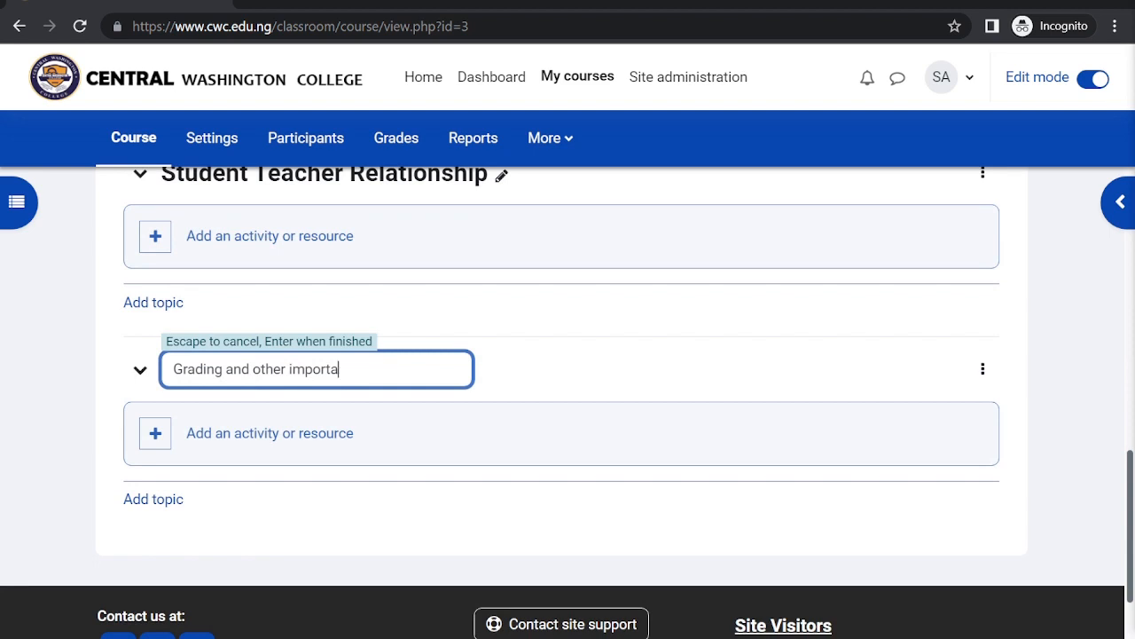
pyautogui.press('BackSpace')
pyautogui.press('BackSpace')
pyautogui.press('BackSpace')
pyautogui.press('BackSpace')
pyautogui.press('BackSpace')
pyautogui.press('BackSpace')
pyautogui.press('BackSpace')
pyautogui.press('BackSpace')
pyautogui.press('BackSpace')
pyautogui.press('BackSpace')
pyautogui.press('BackSpace')
pyautogui.press('BackSpace')
pyautogui.press('Return')
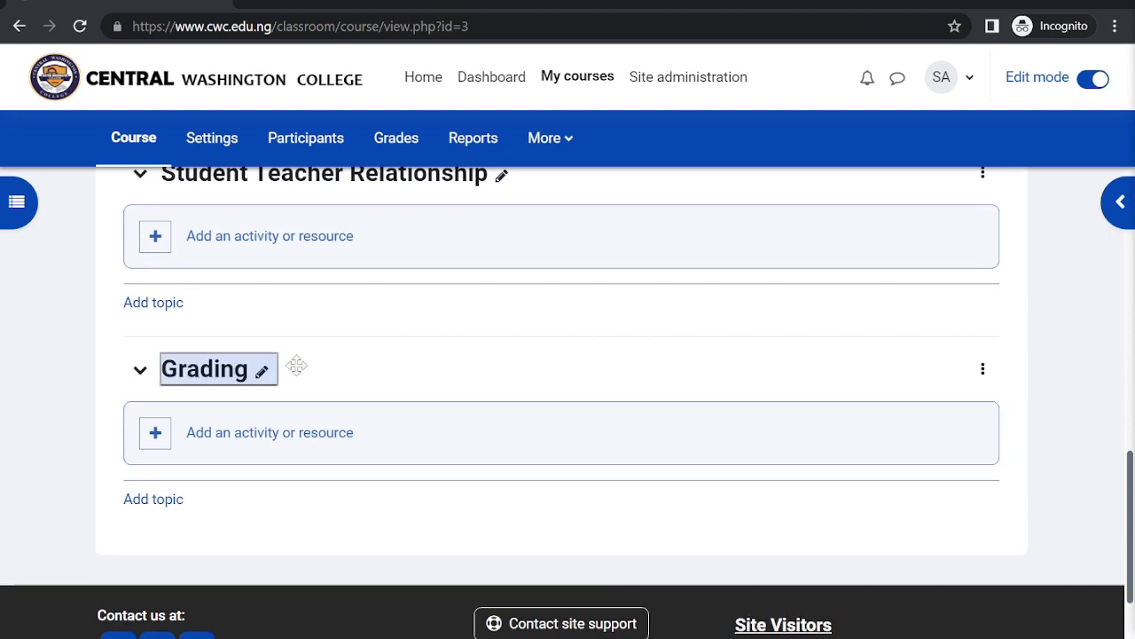
# Add a topic section below Grading and name it "Other important links".
pyautogui.click(153, 499)
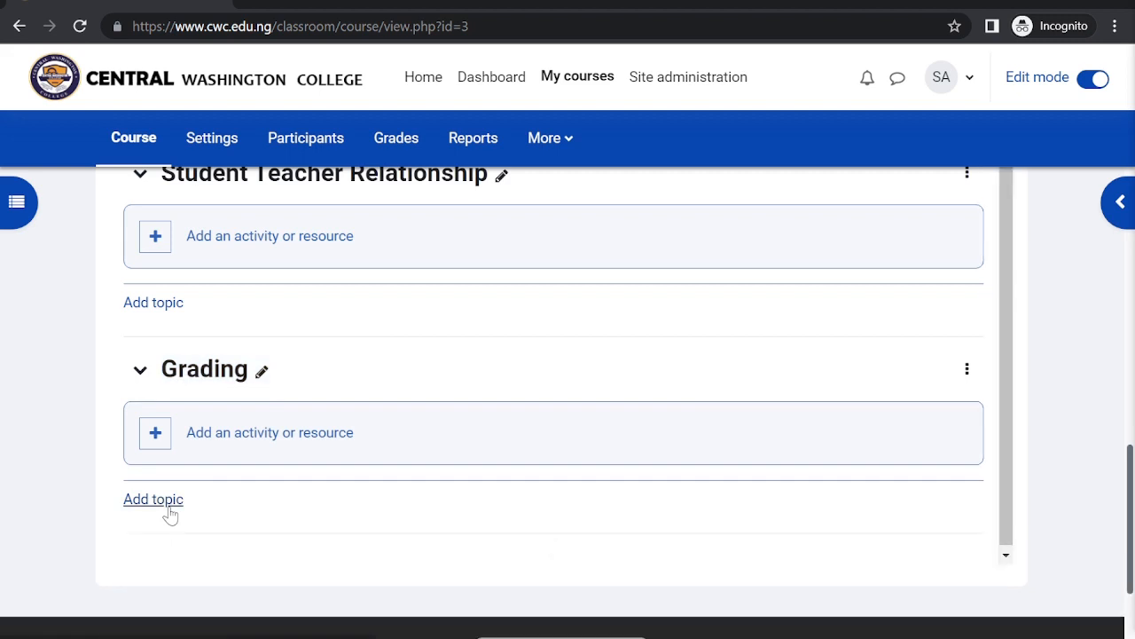
pyautogui.click(256, 568)
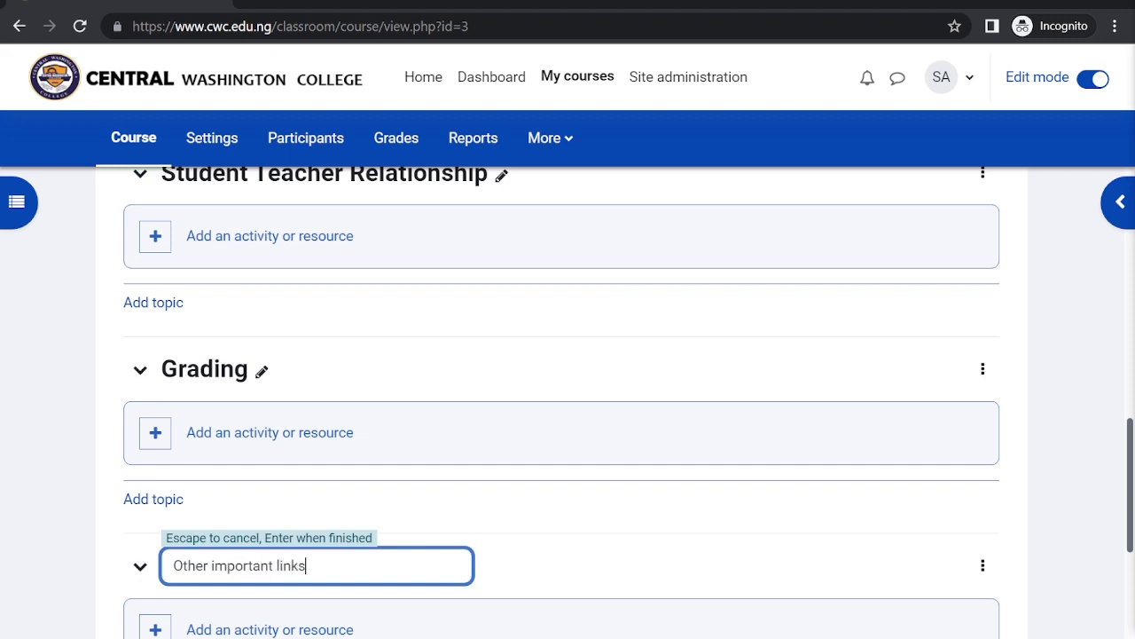
pyautogui.press('Return')
pyautogui.scroll(-3, 257, 573)
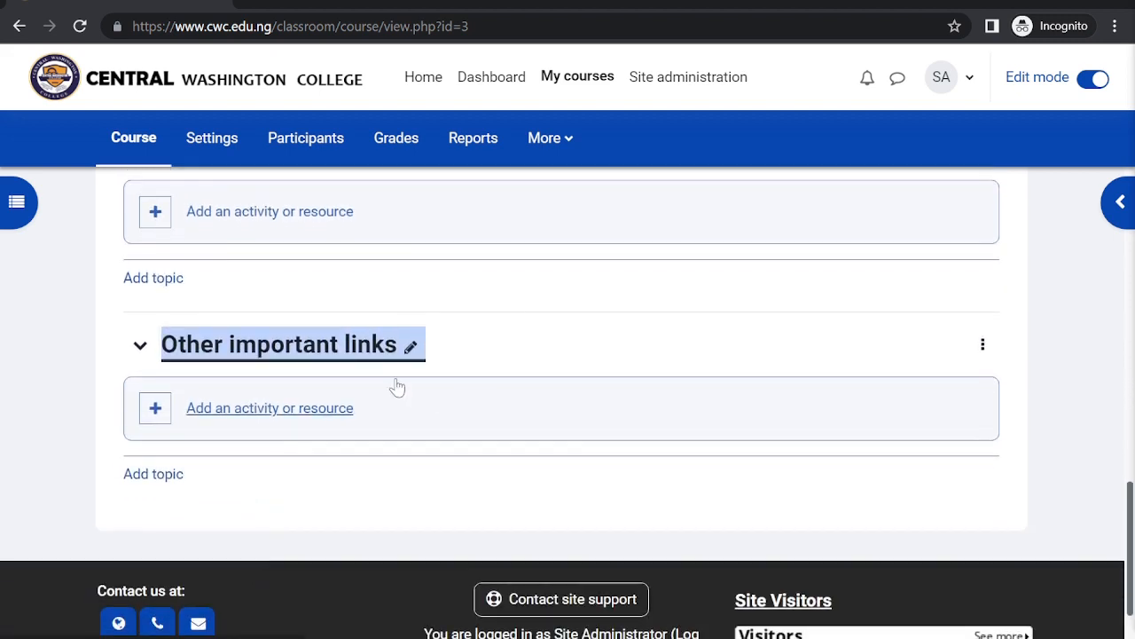
# Start adding a Folder resource to the "Introduction to CWC College" section.
pyautogui.scroll(6, 592, 440)
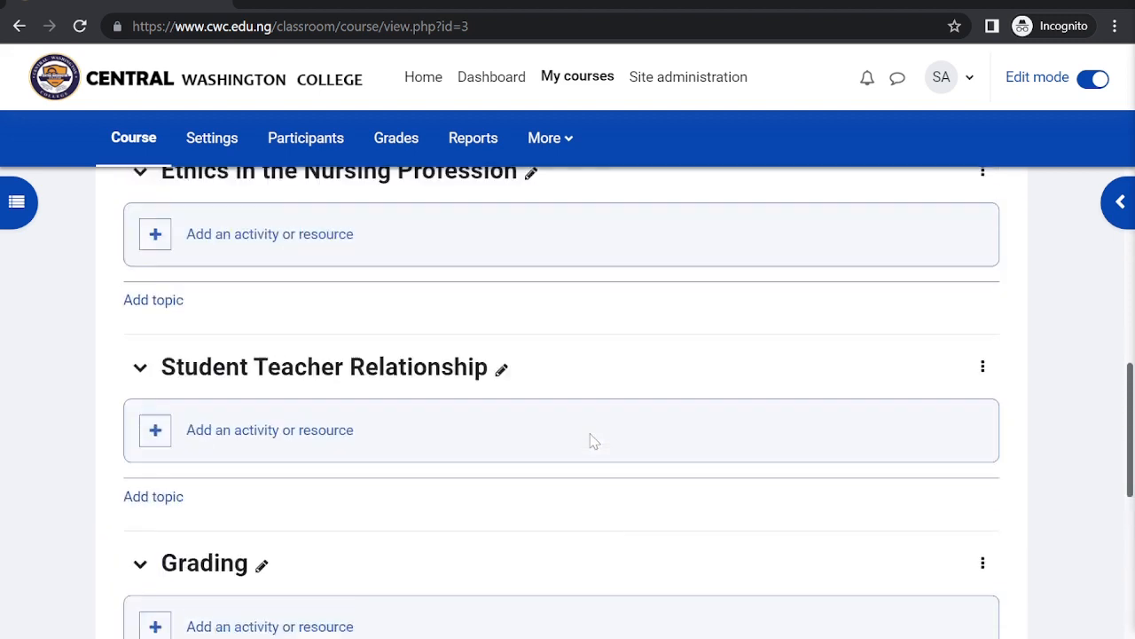
pyautogui.scroll(2, 592, 440)
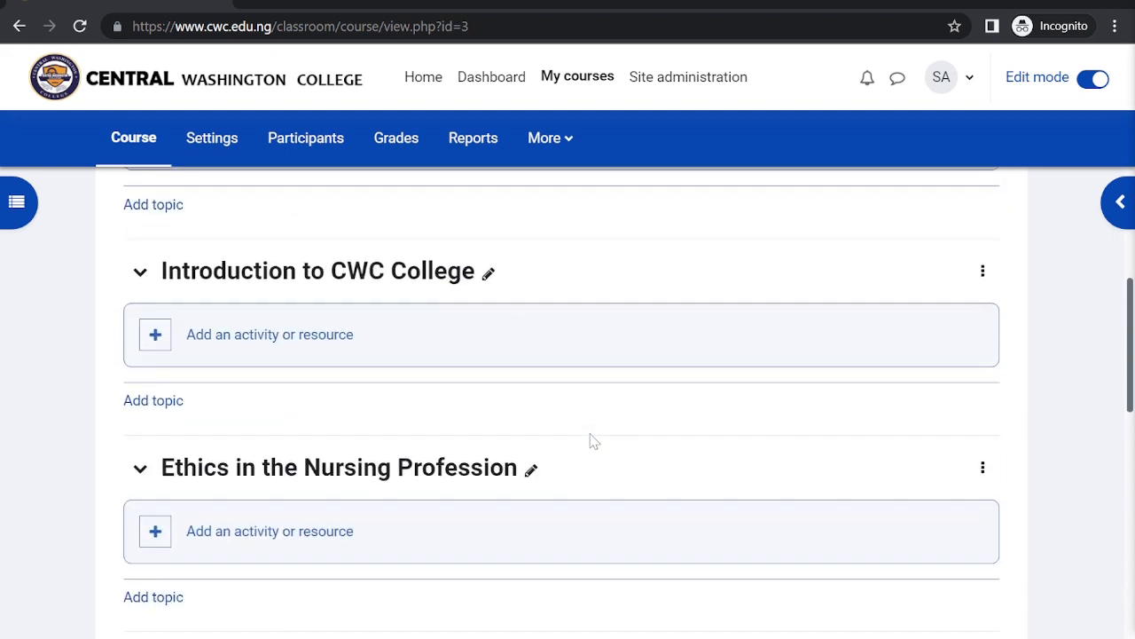
pyautogui.click(258, 337)
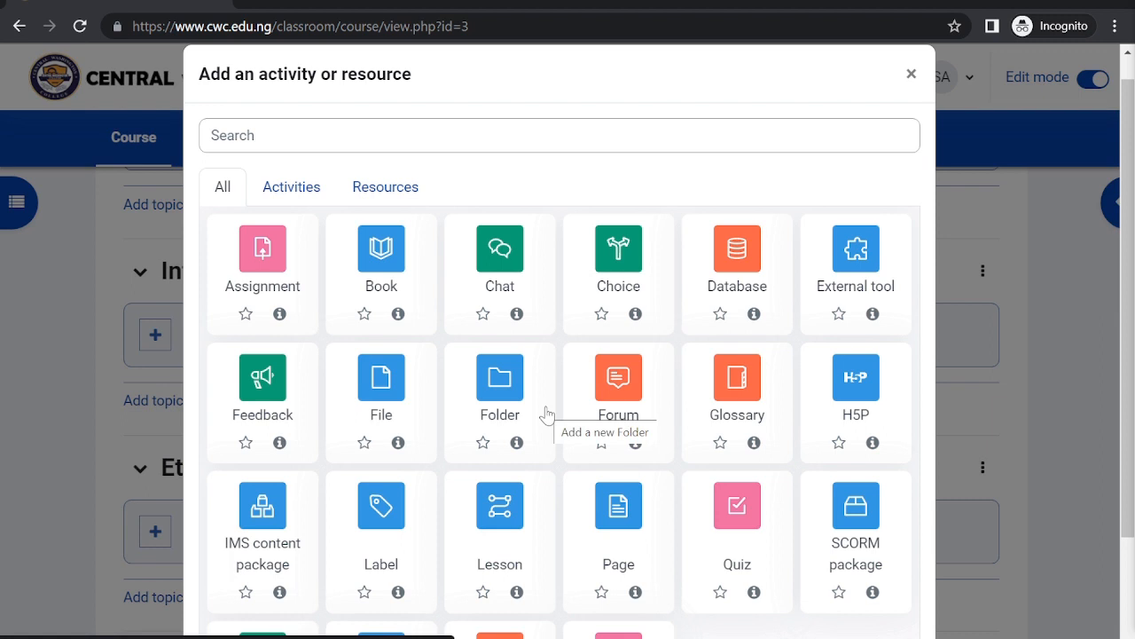
pyautogui.click(501, 399)
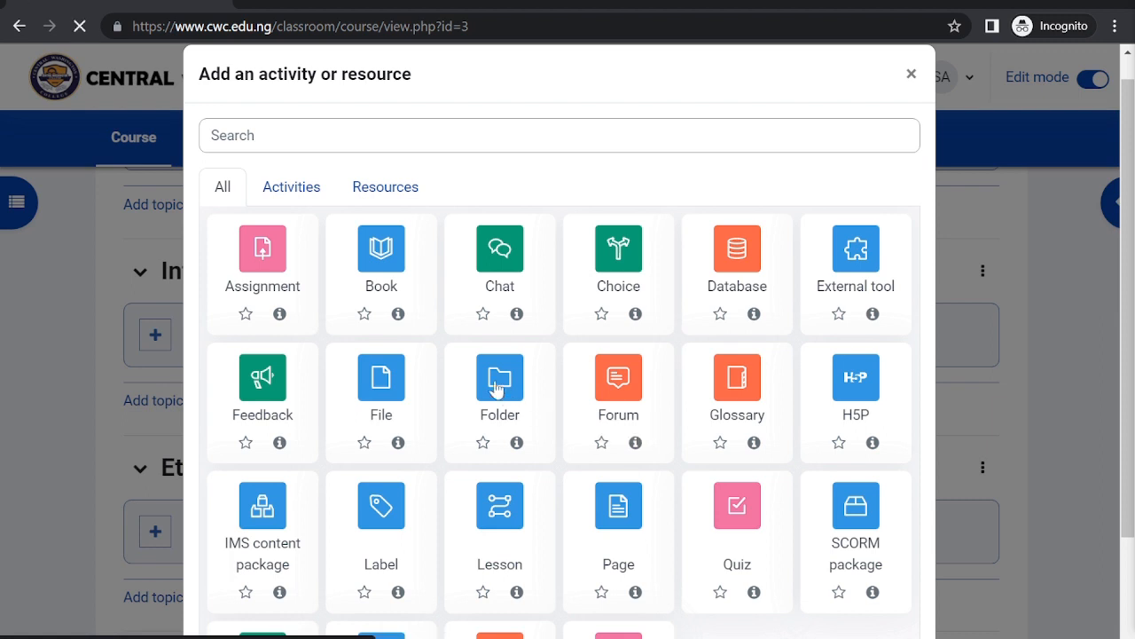
# Try to upload a file from the computer into the new folder's content files.
pyautogui.scroll(-5, 444, 487)
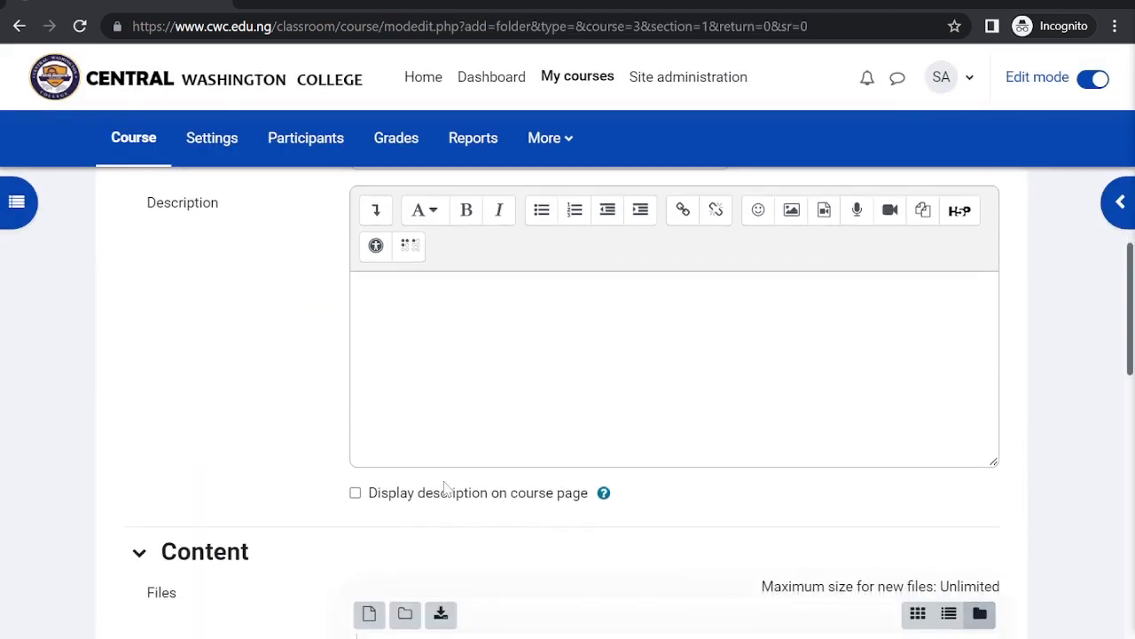
pyautogui.scroll(-2, 443, 488)
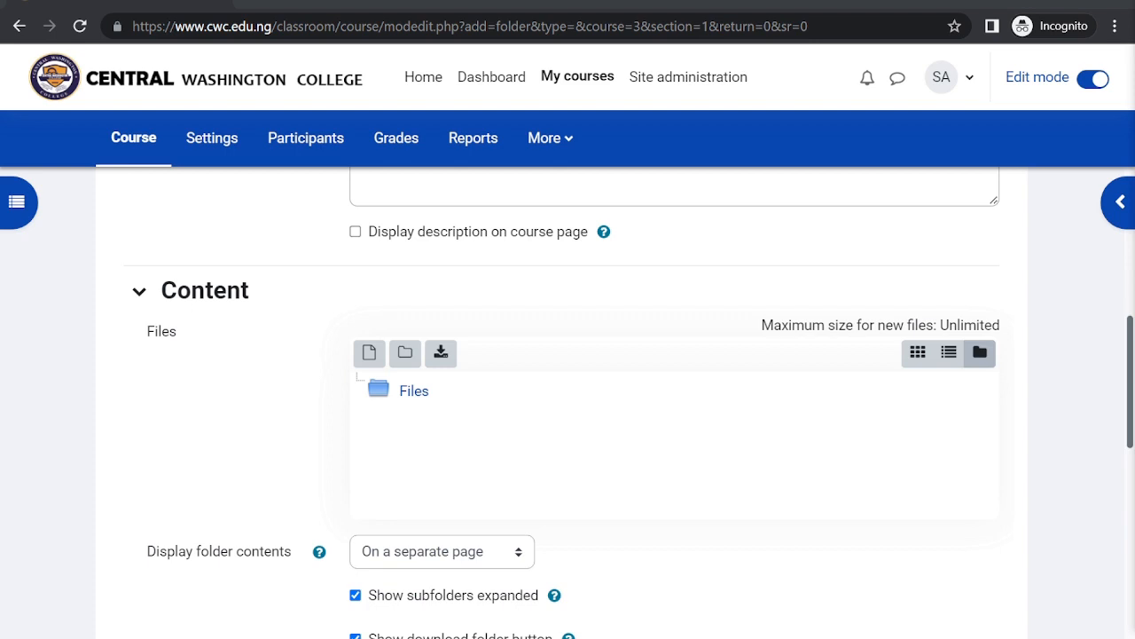
pyautogui.scroll(1, 567, 399)
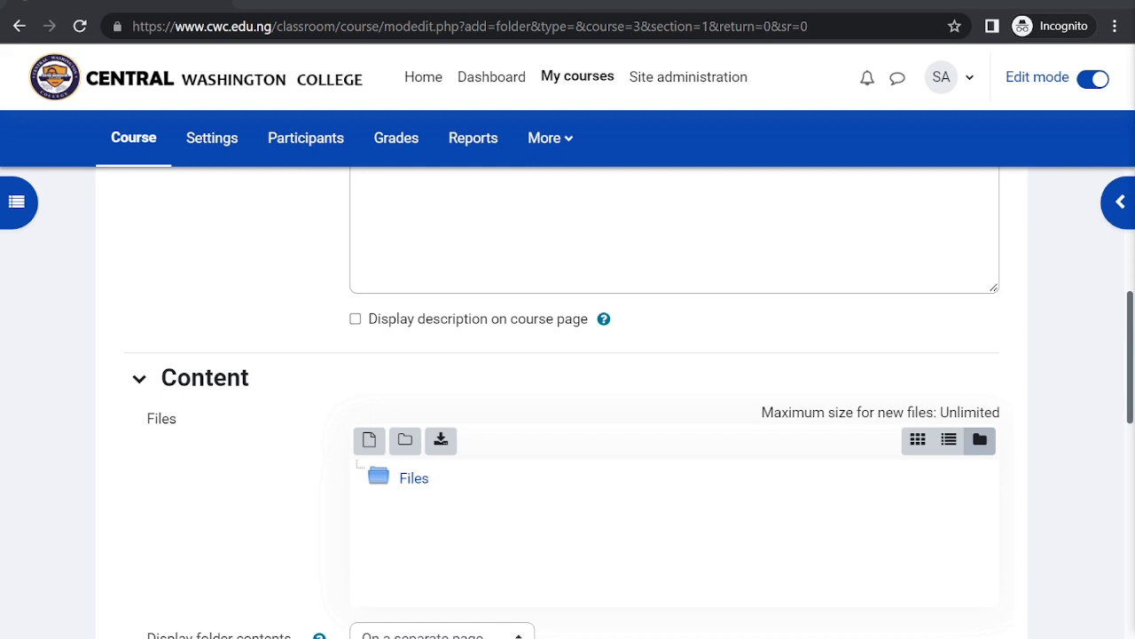
pyautogui.moveTo(1134, 515); pyautogui.dragTo(572, 575)
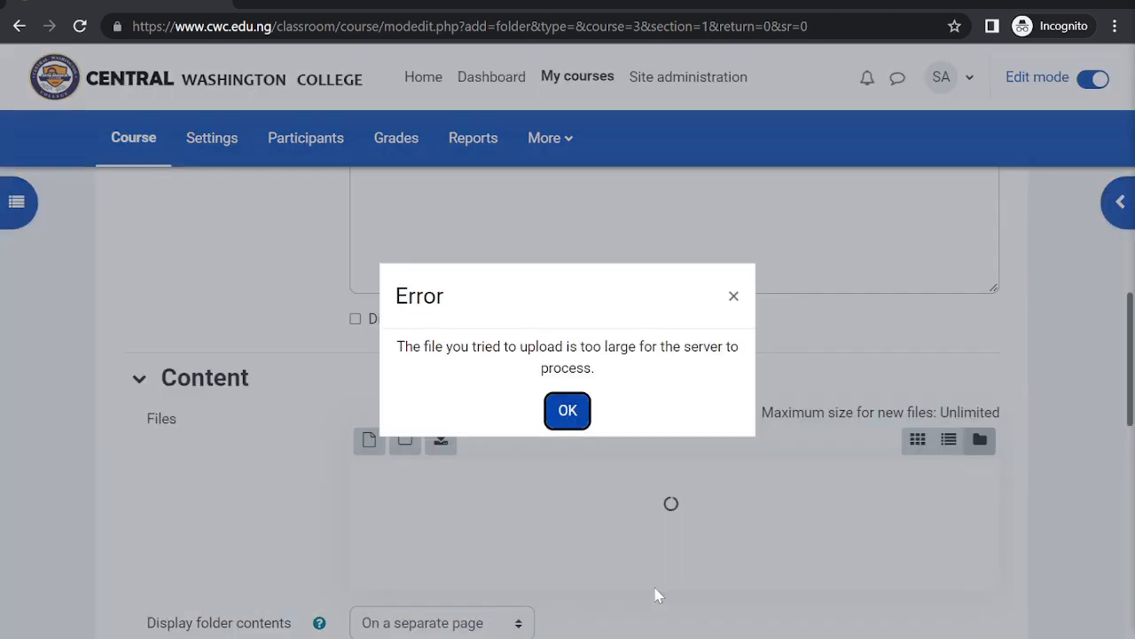
pyautogui.click(570, 413)
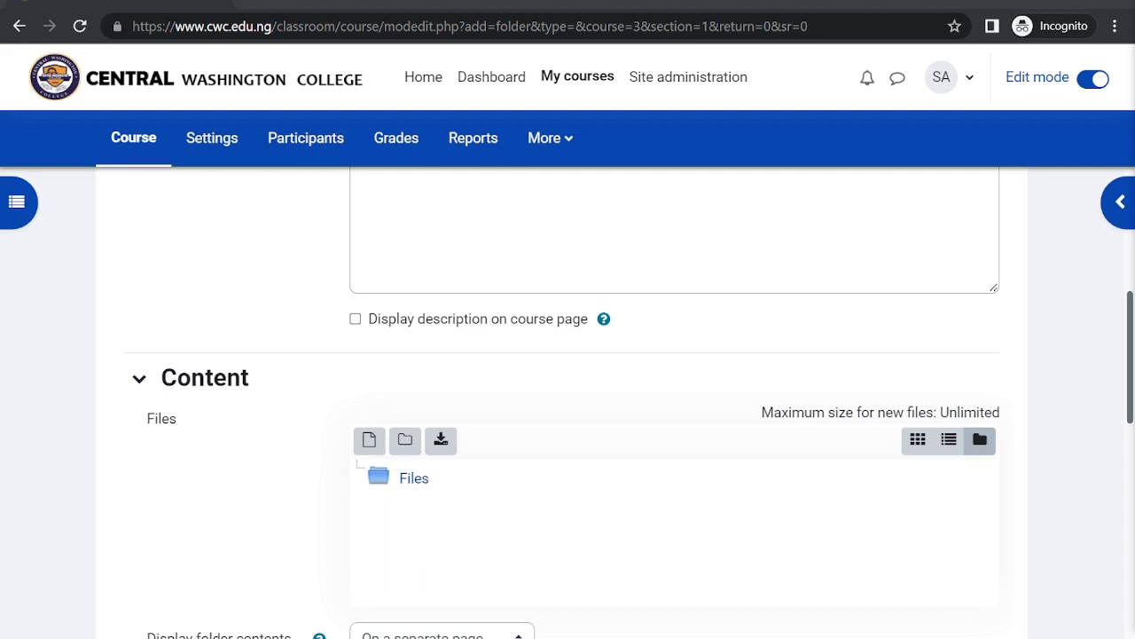
# Upload 2013_Book_HandbookOfMarriageAndTheFamily.pdf into the new folder's content files.
pyautogui.moveTo(1011, 550); pyautogui.dragTo(600, 544)
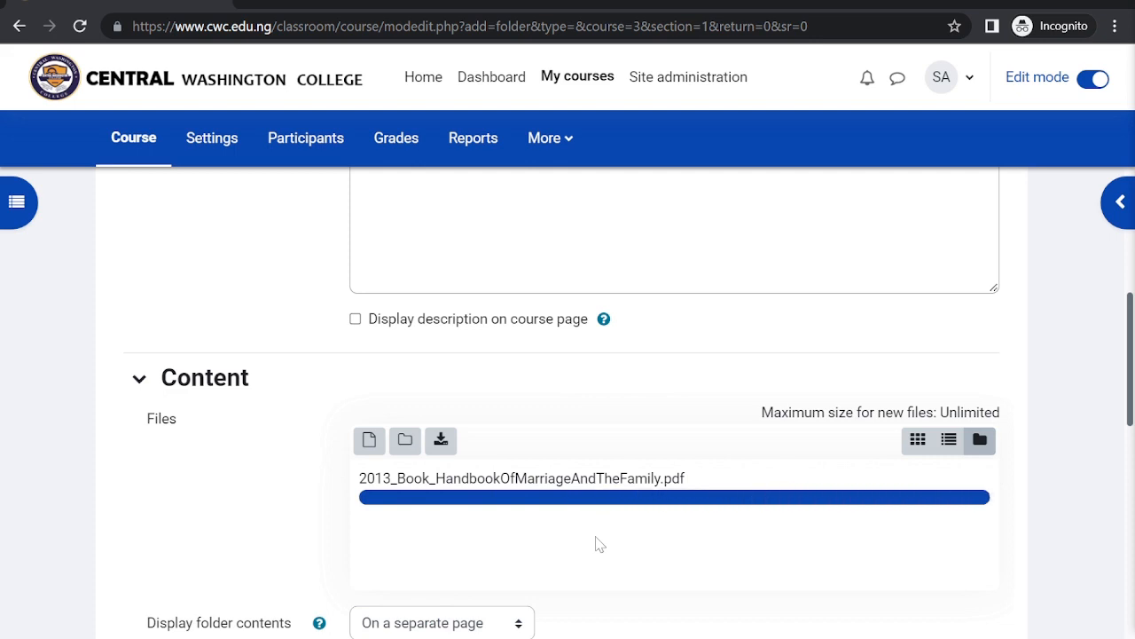
pyautogui.scroll(-2, 600, 544)
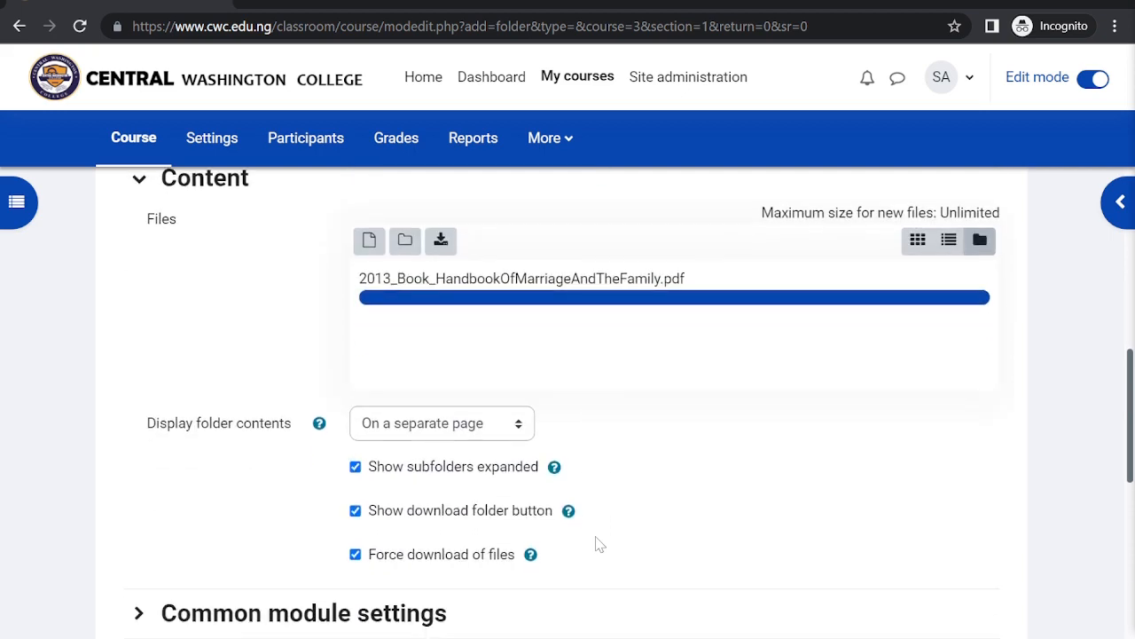
pyautogui.scroll(4, 600, 543)
pyautogui.scroll(3, 600, 544)
pyautogui.scroll(-7, 600, 544)
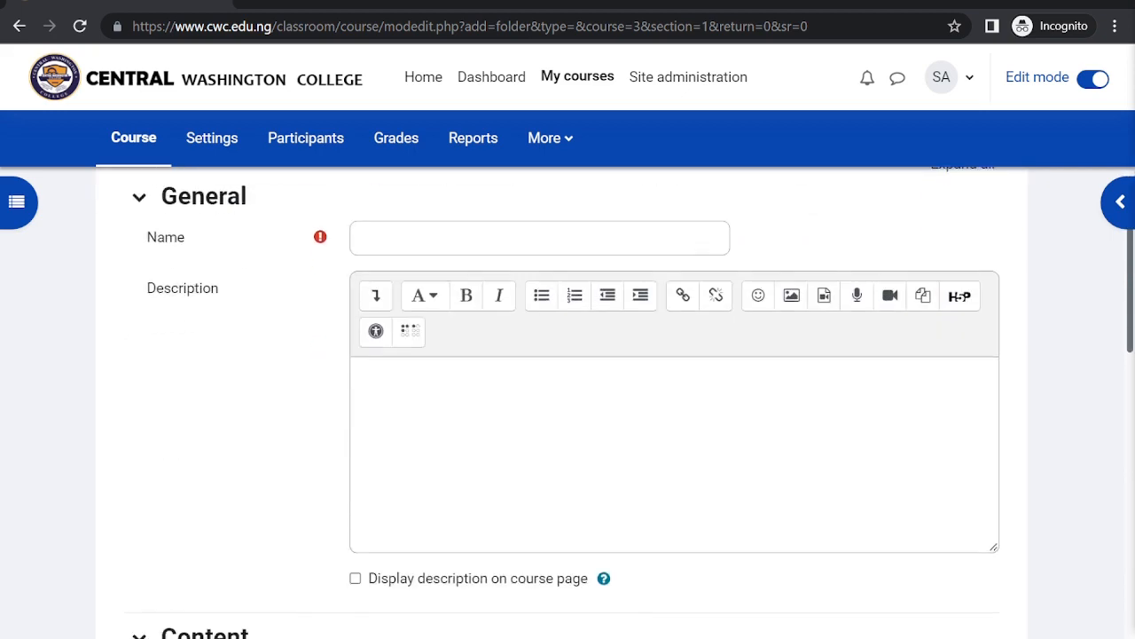
# Name the new folder resource "Introduction".
pyautogui.scroll(5, 600, 543)
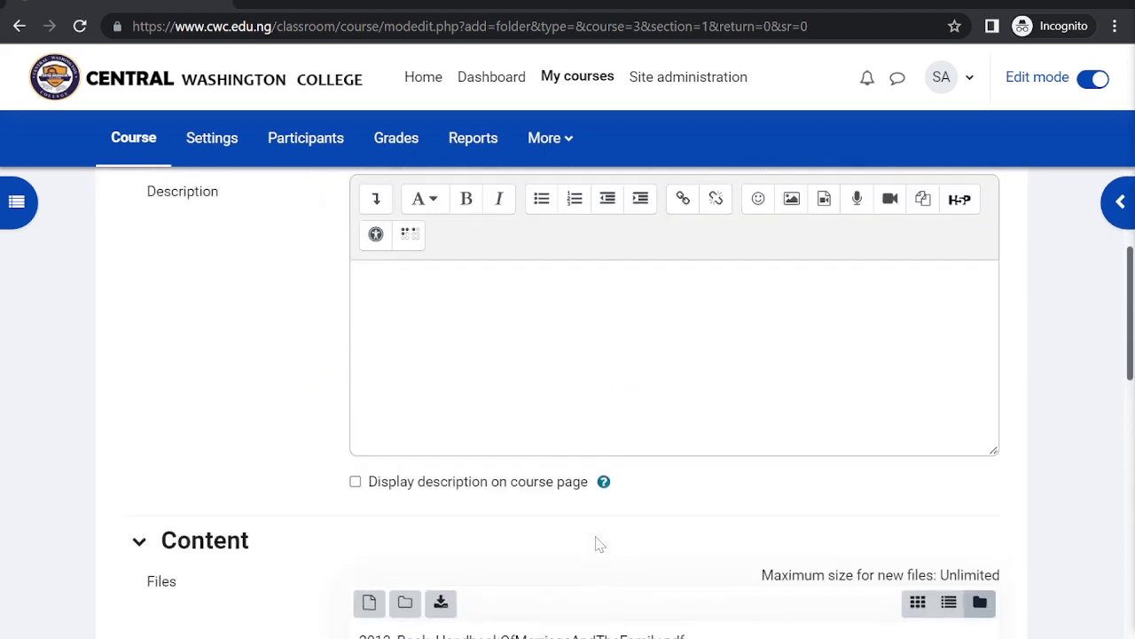
pyautogui.click(539, 238)
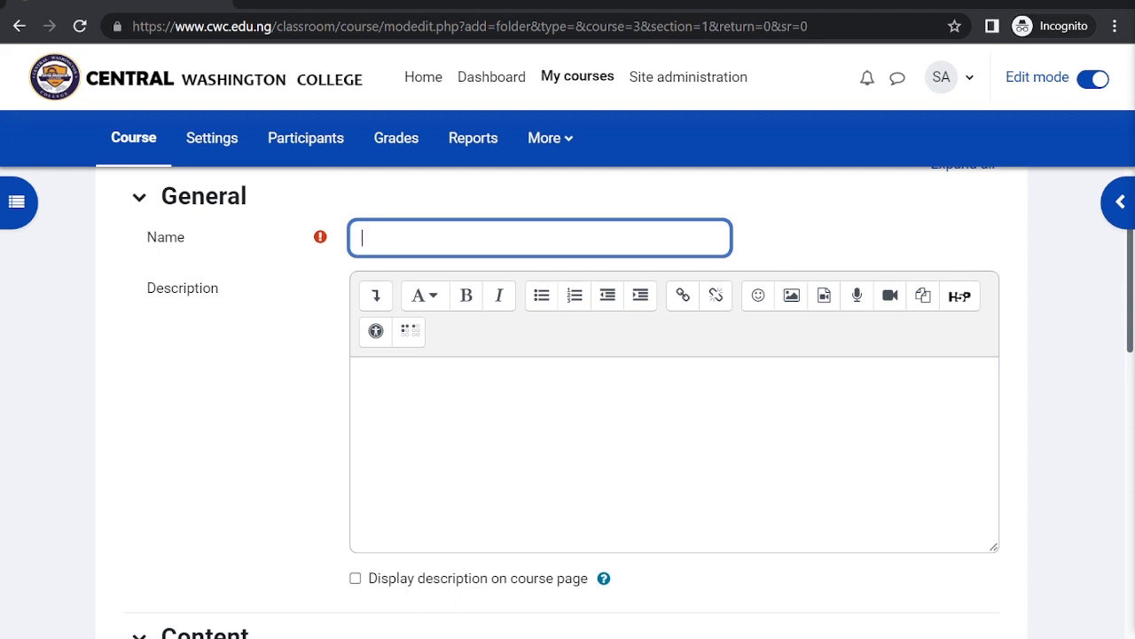
pyautogui.write('Introducit')
pyautogui.scroll(-2, 674, 400)
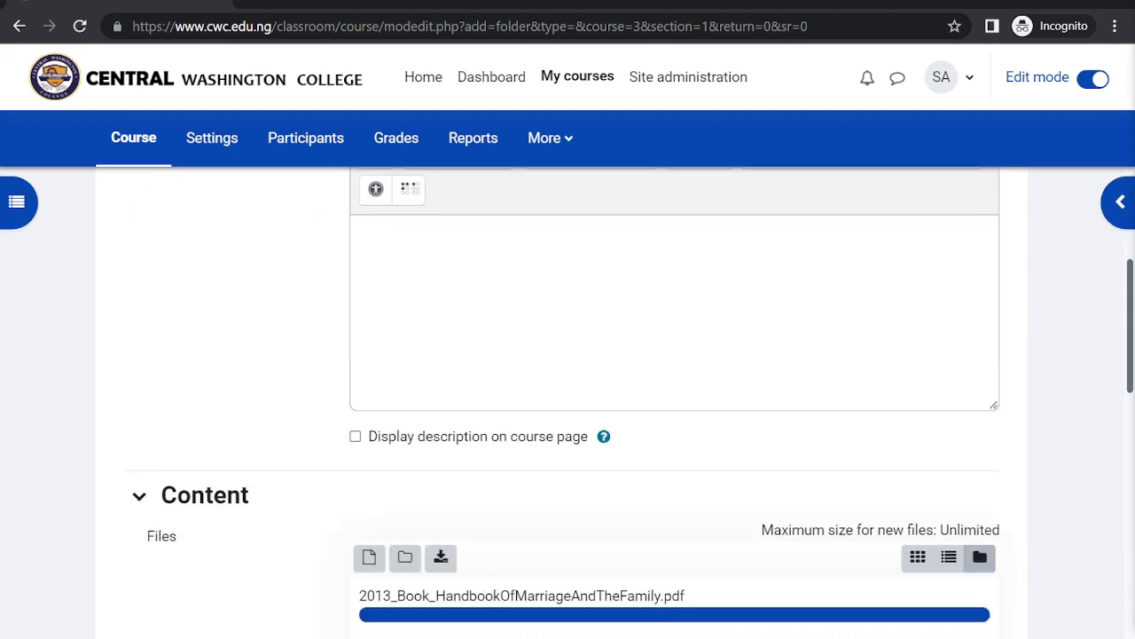
# Enter the folder description "Introduction to Nursing." and set it to display on the course page.
pyautogui.click(674, 295)
pyautogui.write('INtr')
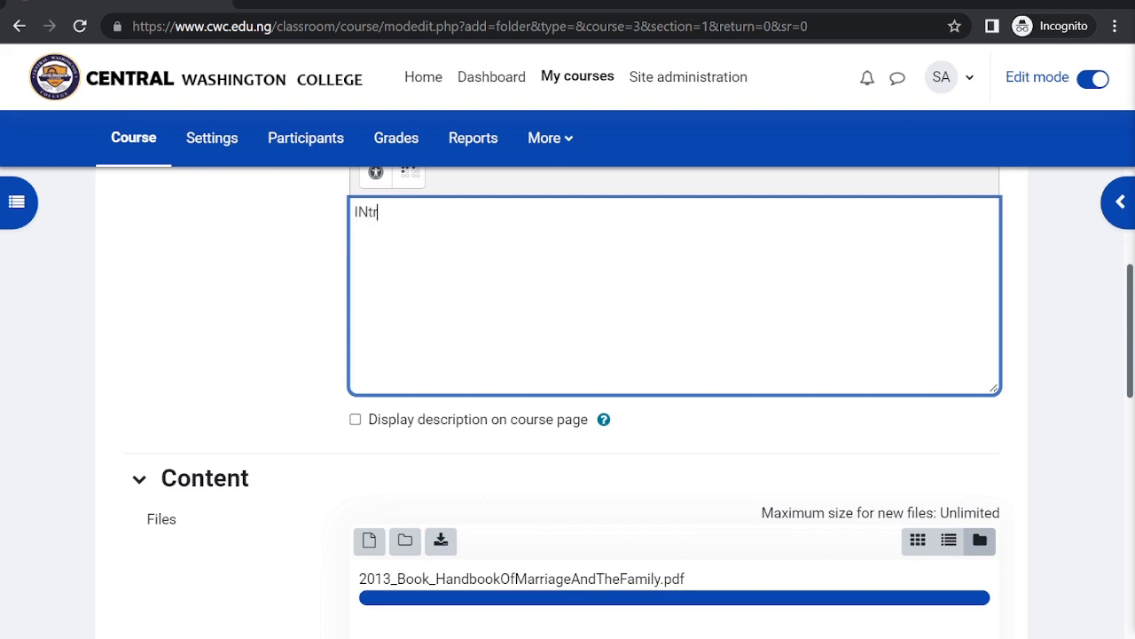
pyautogui.write('oduction to Nursing.')
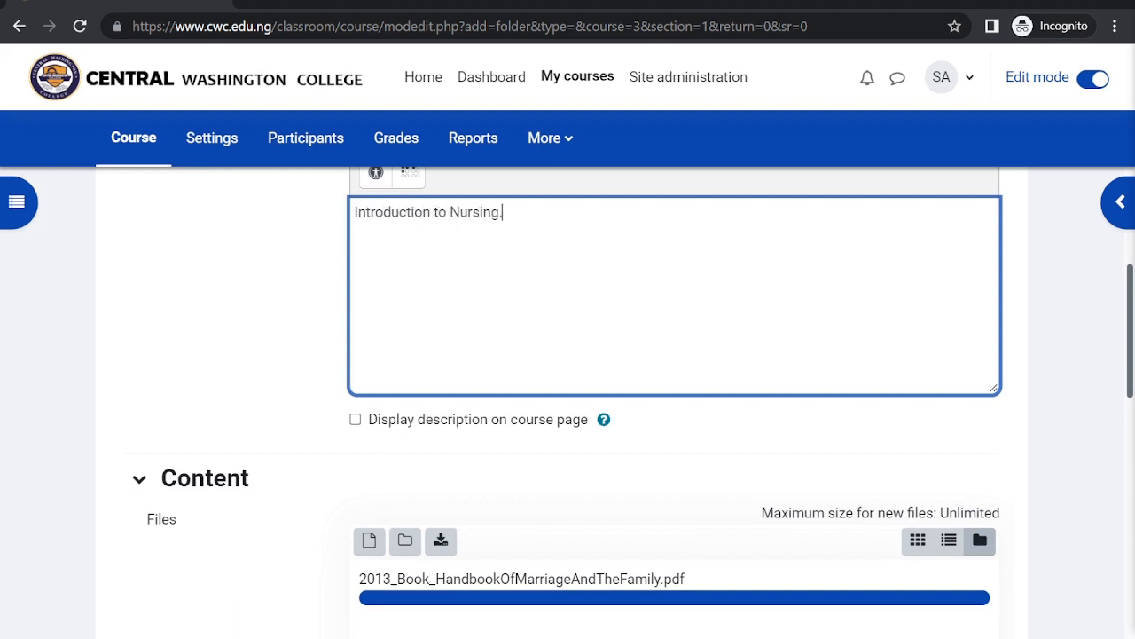
pyautogui.scroll(-3, 387, 278)
pyautogui.scroll(1, 388, 278)
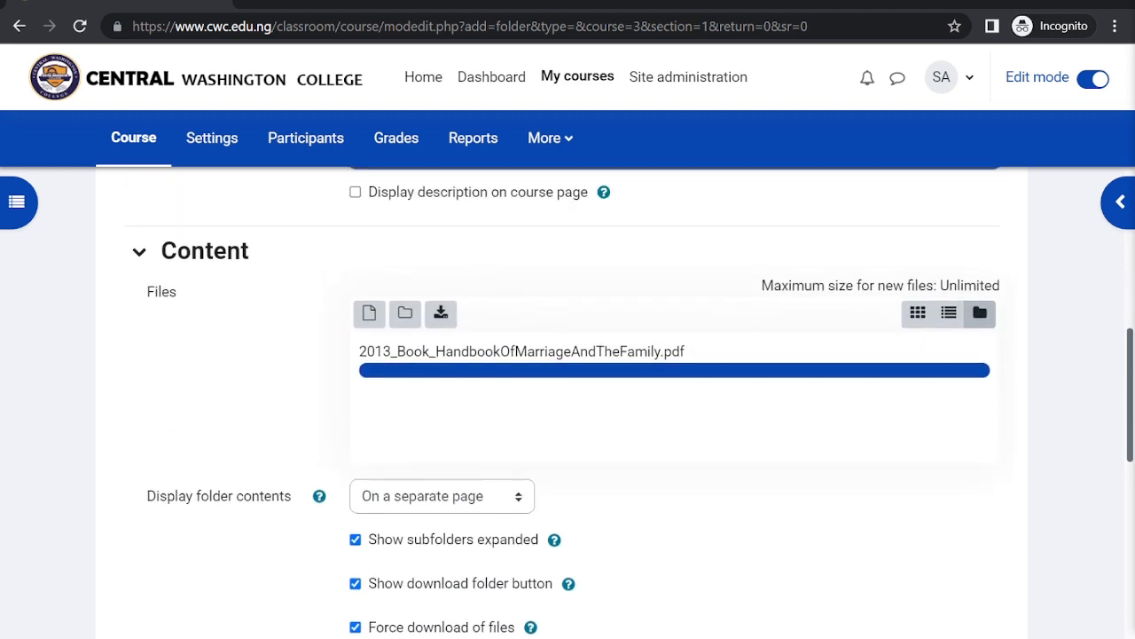
pyautogui.click(371, 268)
pyautogui.click(354, 259)
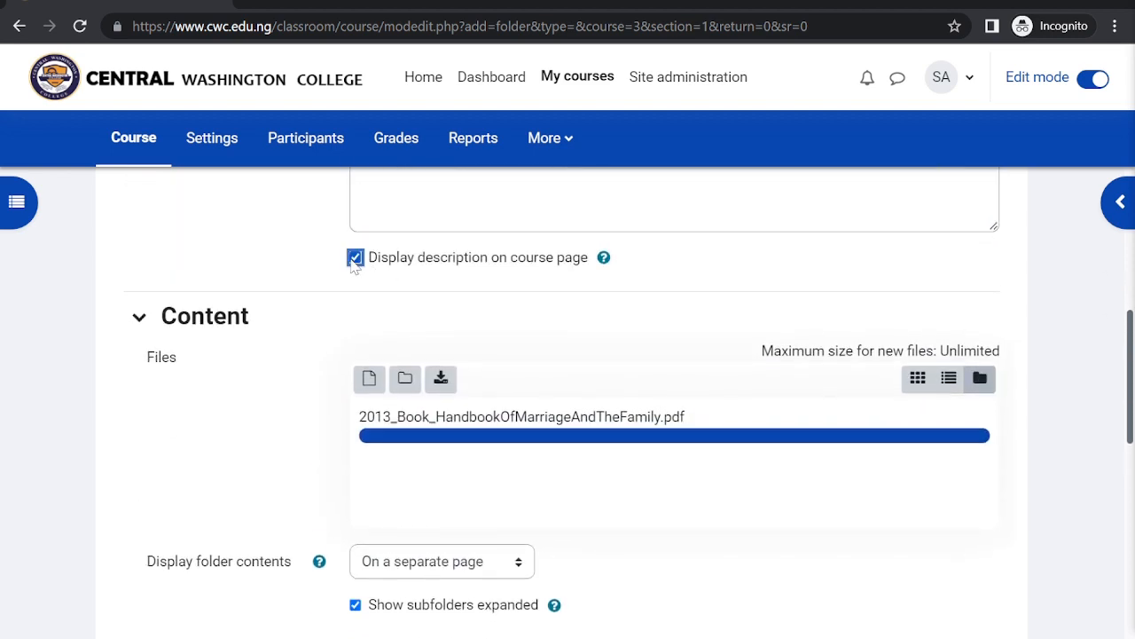
# Enable the content change notification for the folder, save it and return to the course.
pyautogui.scroll(-2, 515, 279)
pyautogui.scroll(-5, 520, 282)
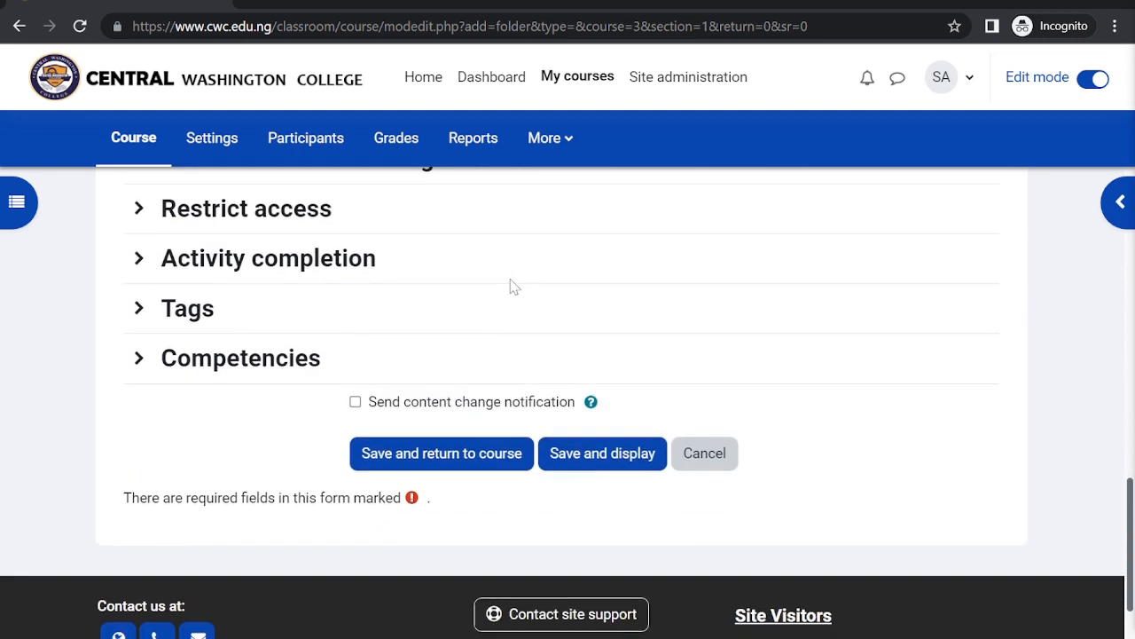
pyautogui.click(354, 402)
pyautogui.click(460, 456)
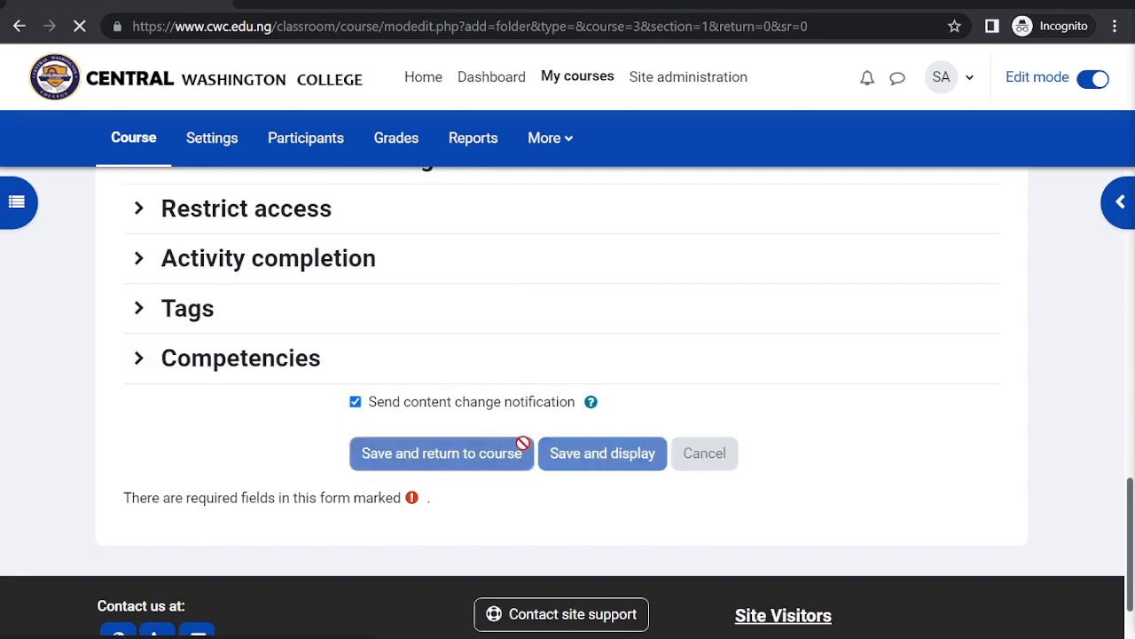
# Start adding a new Assignment activity to the "Introduction to CWC College" section.
pyautogui.scroll(-3, 559, 465)
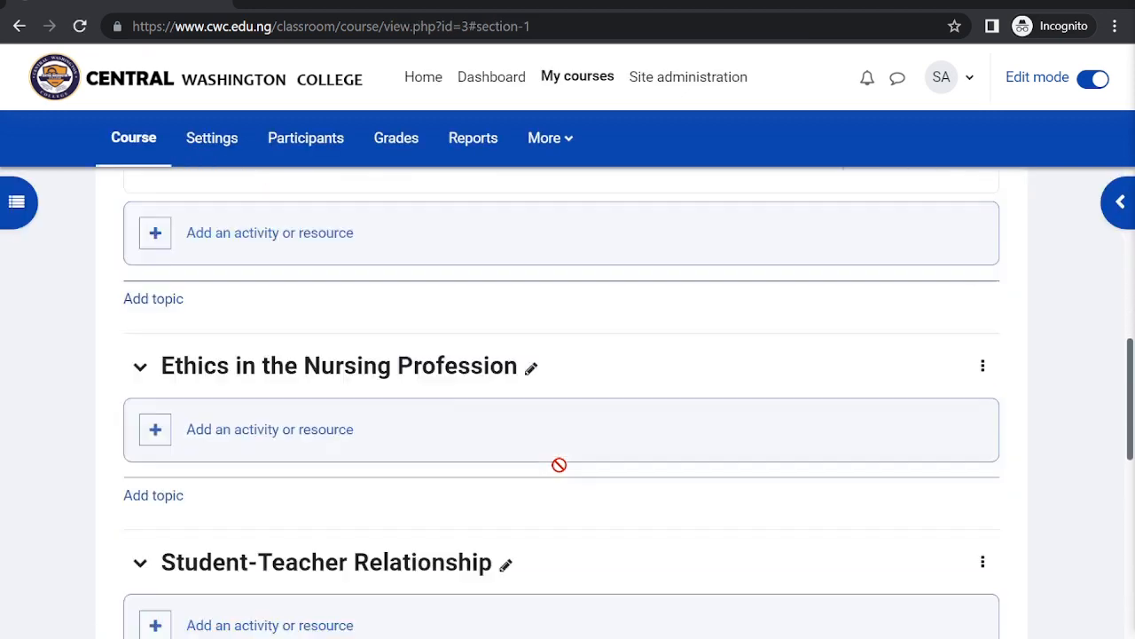
pyautogui.scroll(4, 559, 465)
pyautogui.scroll(3, 559, 464)
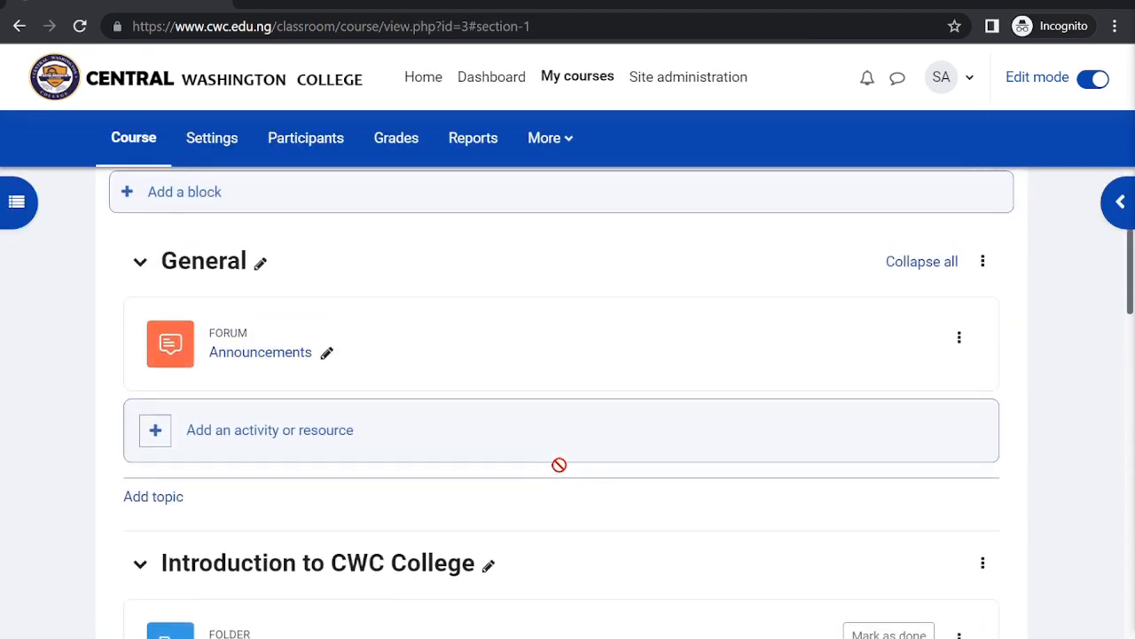
pyautogui.scroll(-2, 558, 465)
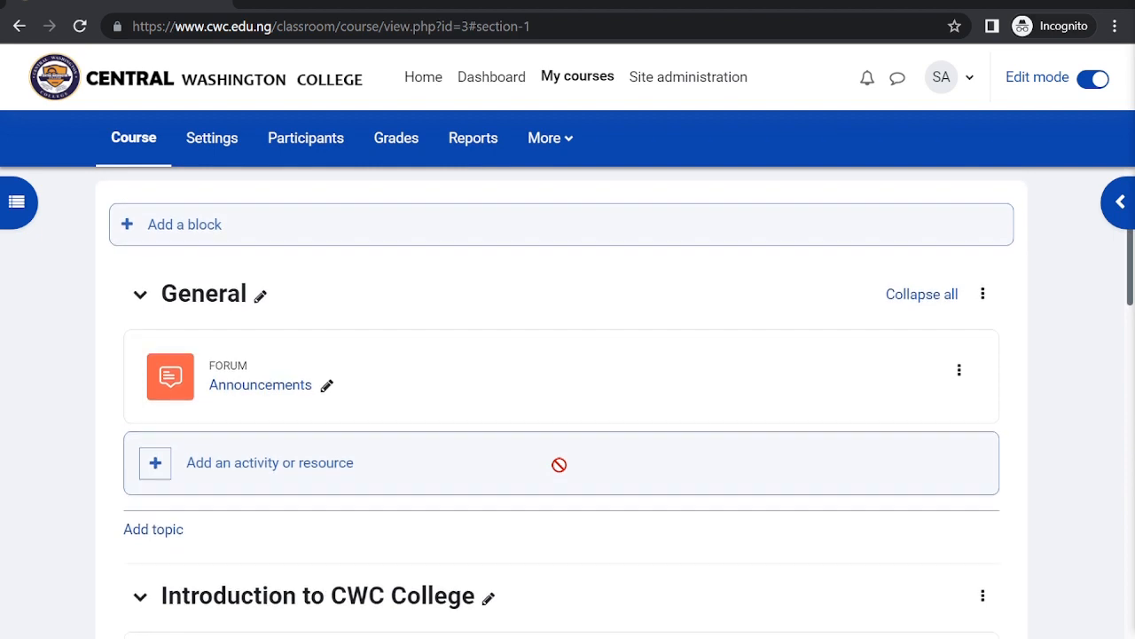
pyautogui.scroll(-2, 559, 464)
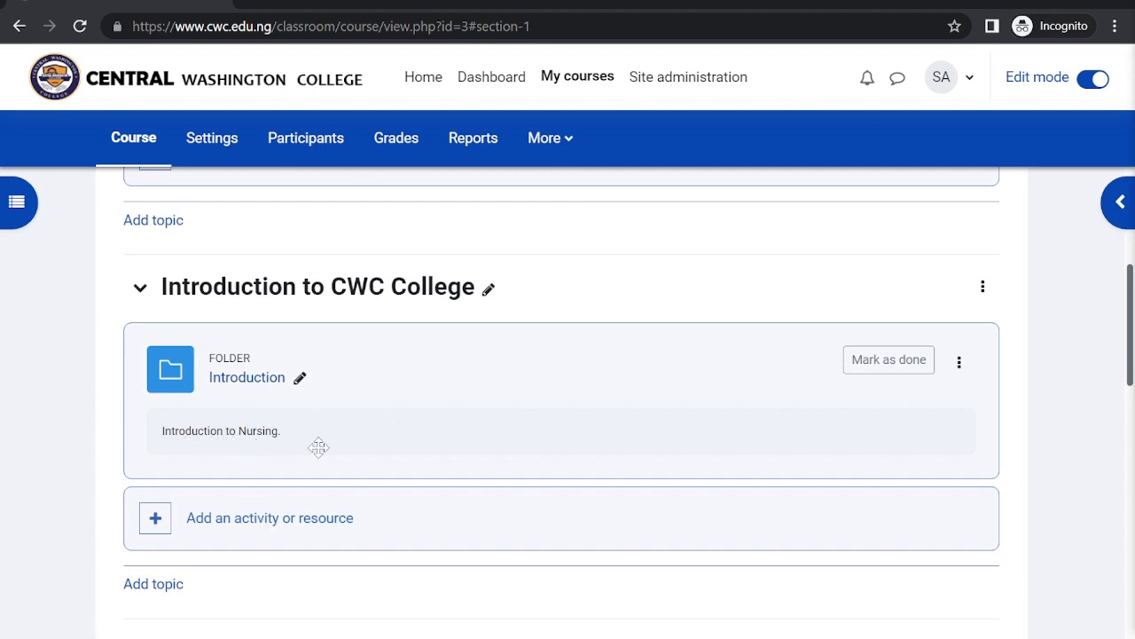
pyautogui.scroll(-1, 317, 447)
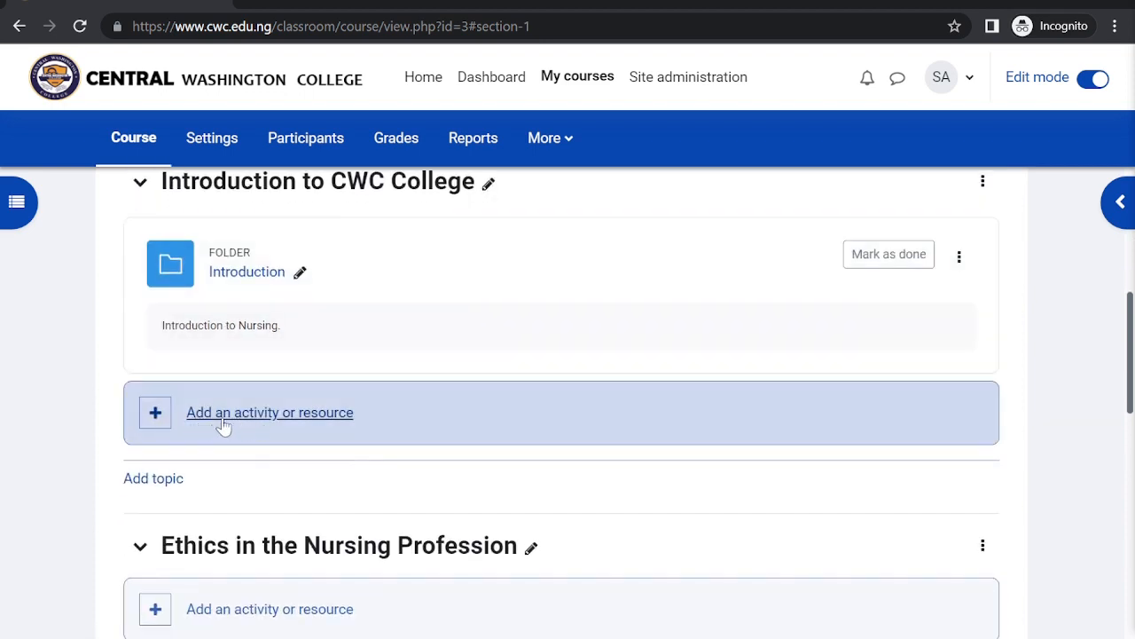
pyautogui.click(269, 416)
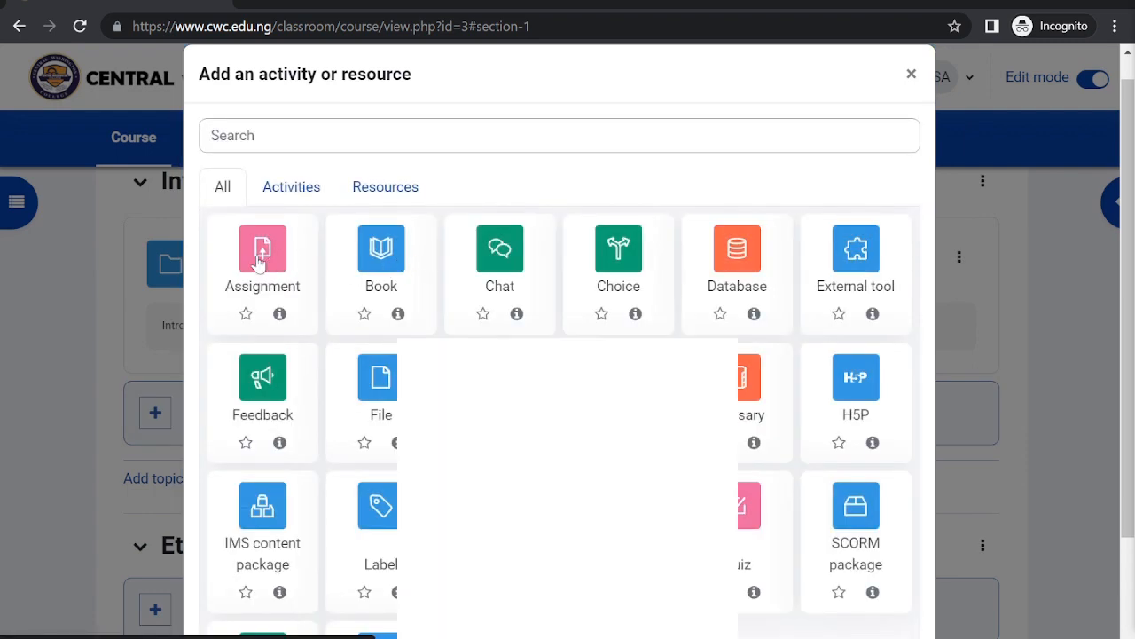
pyautogui.click(261, 256)
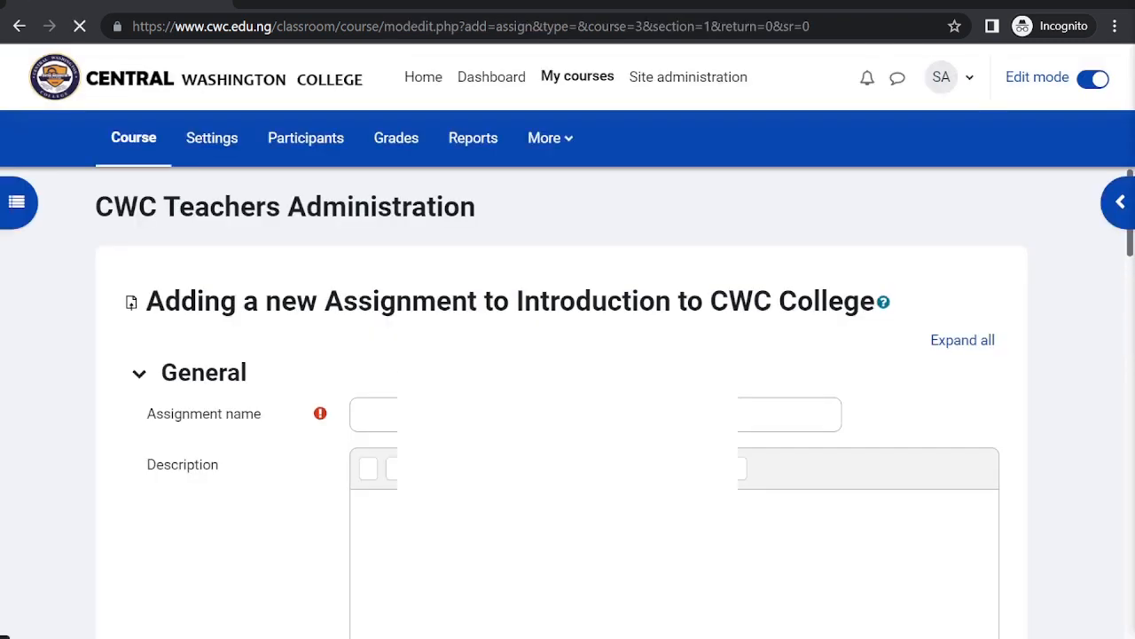
# Name the new assignment "First assignment".
pyautogui.write('firs')
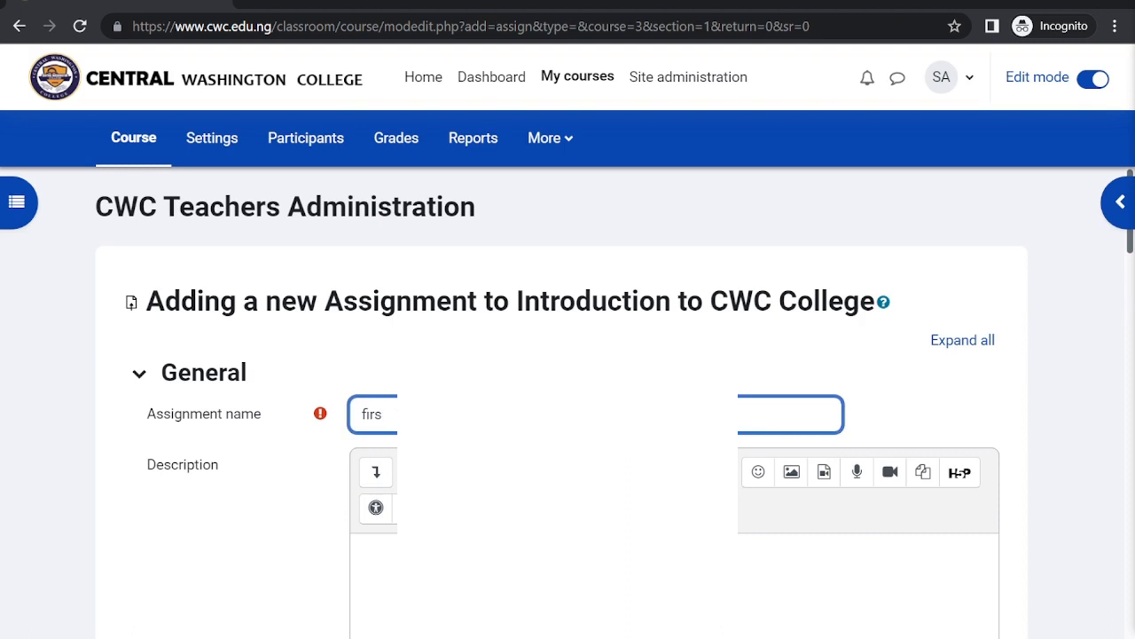
pyautogui.write('t Frist')
pyautogui.write(' assignment')
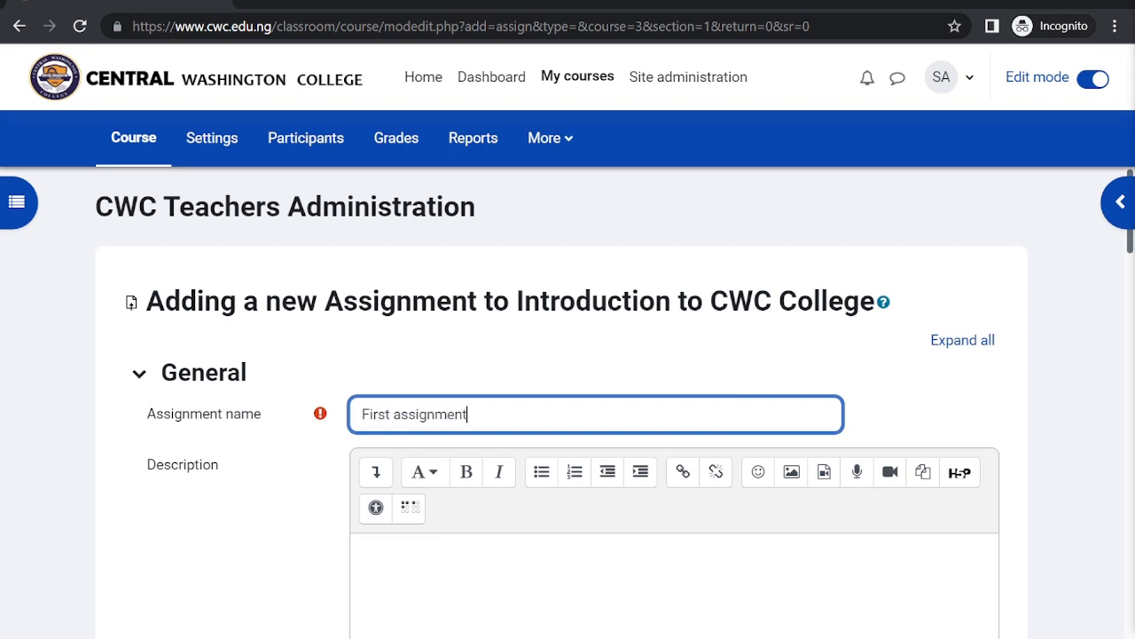
# Set the assignment's maximum submission size to 2 MB under its submission types.
pyautogui.scroll(-7, 568, 399)
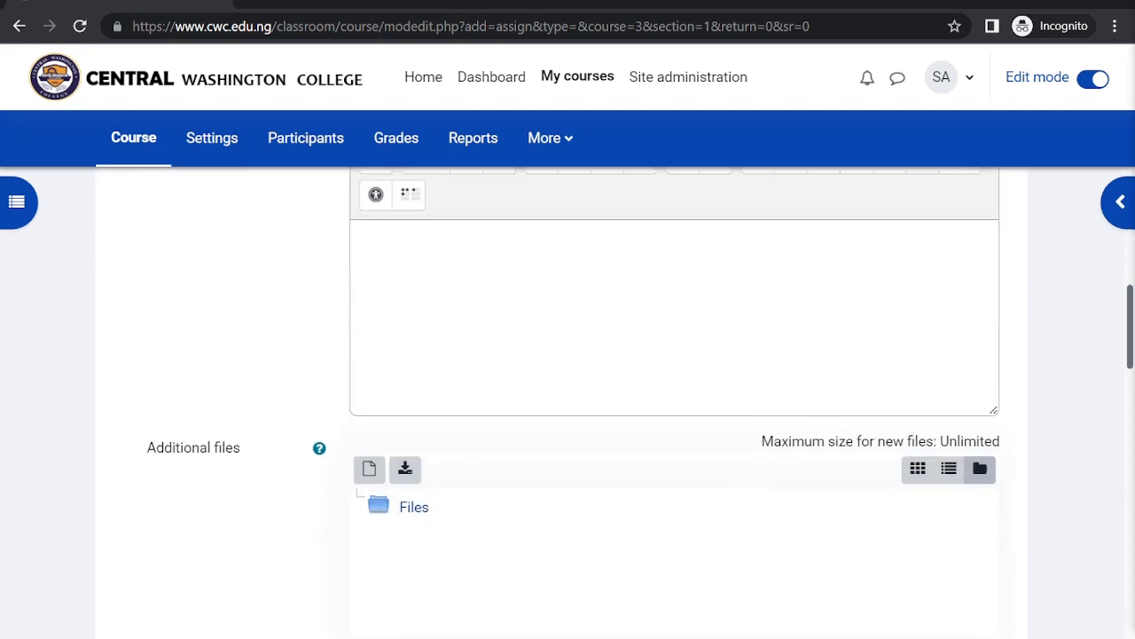
pyautogui.scroll(-2, 538, 483)
pyautogui.scroll(-6, 539, 483)
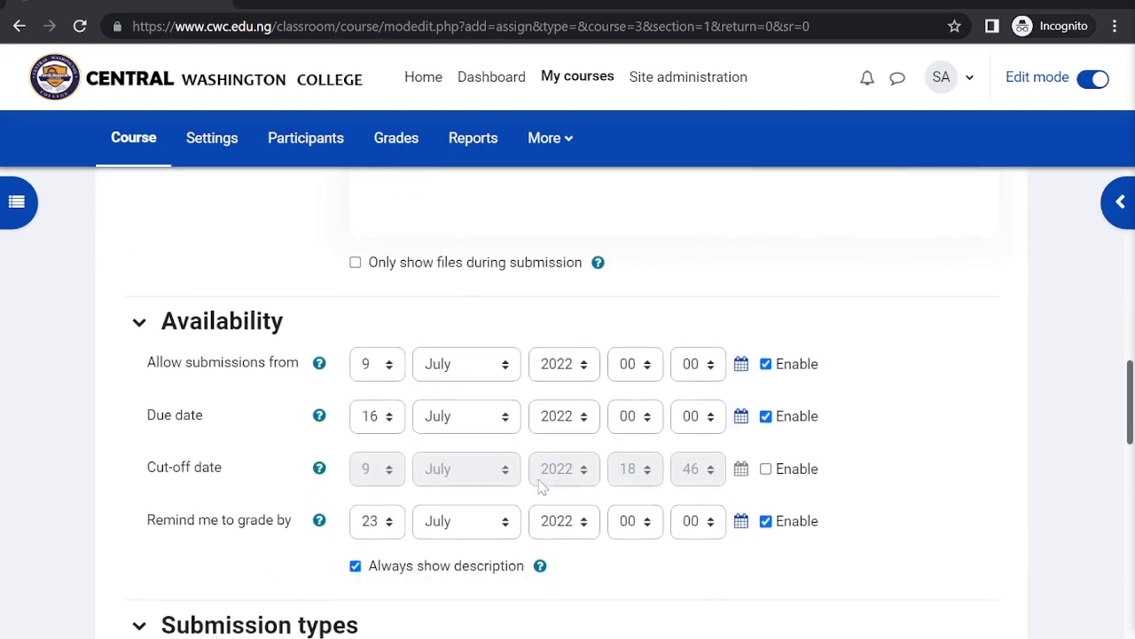
pyautogui.scroll(3, 538, 484)
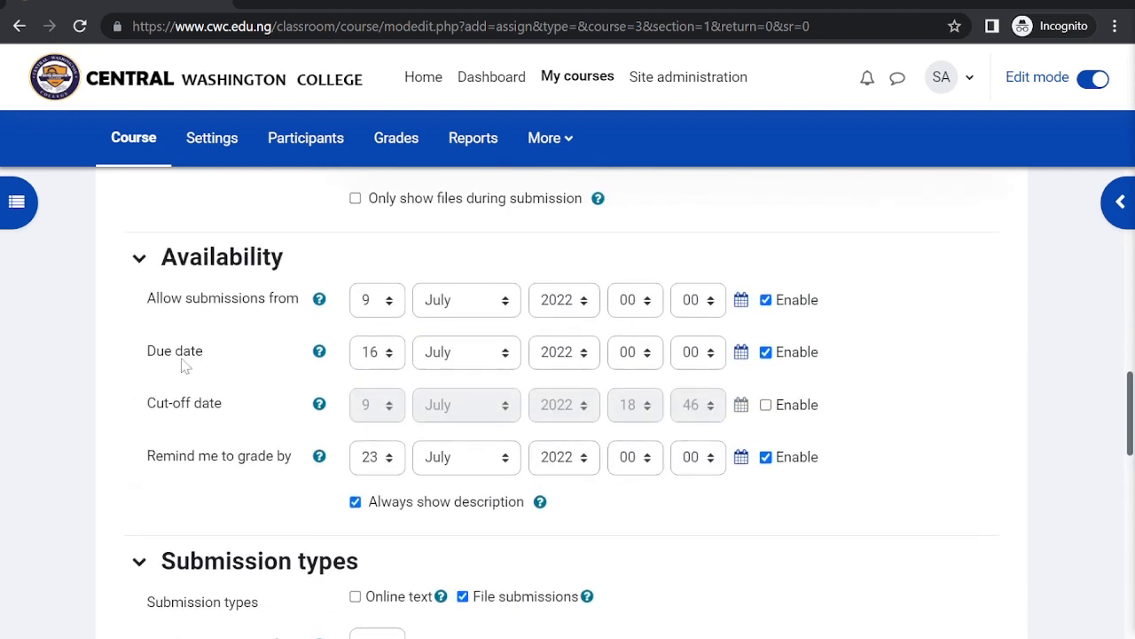
pyautogui.scroll(-5, 348, 435)
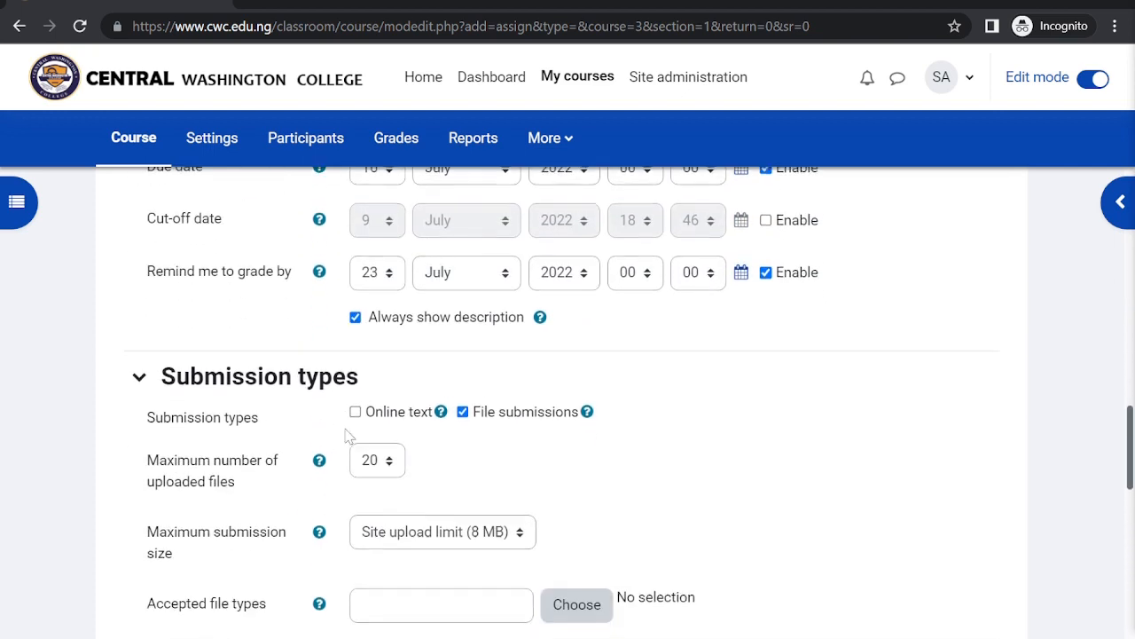
pyautogui.scroll(3, 345, 437)
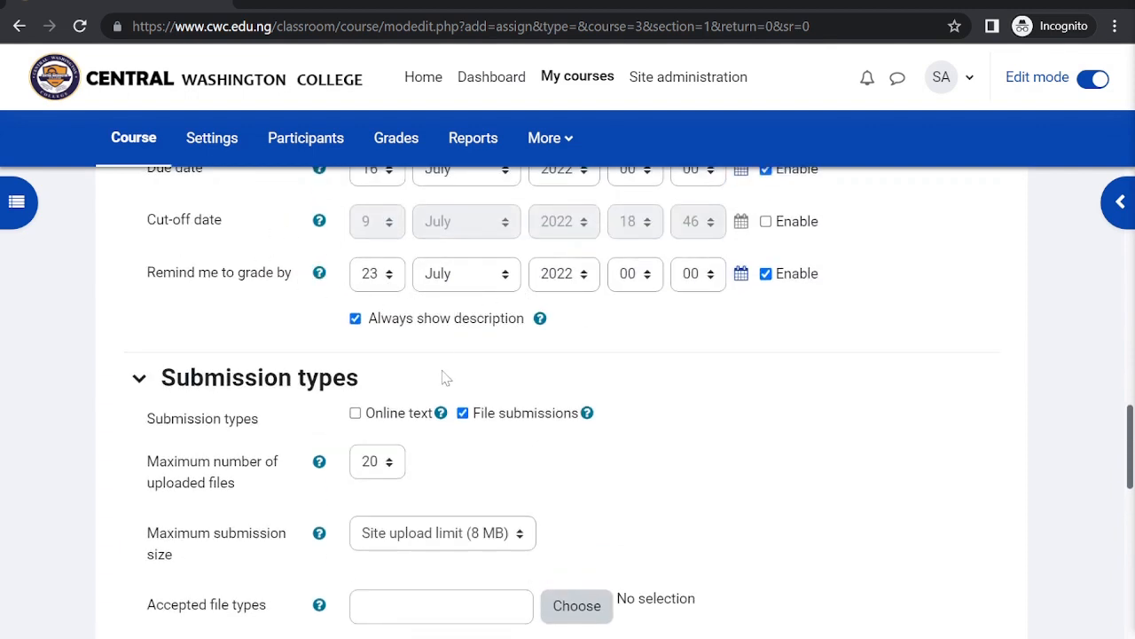
pyautogui.scroll(-3, 445, 378)
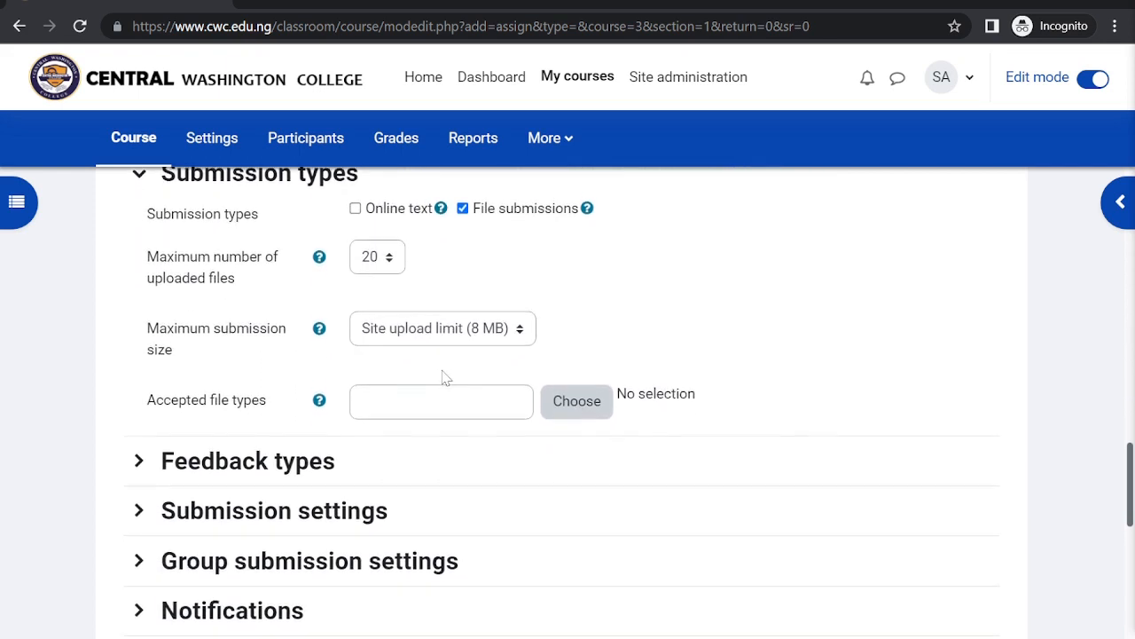
pyautogui.click(522, 325)
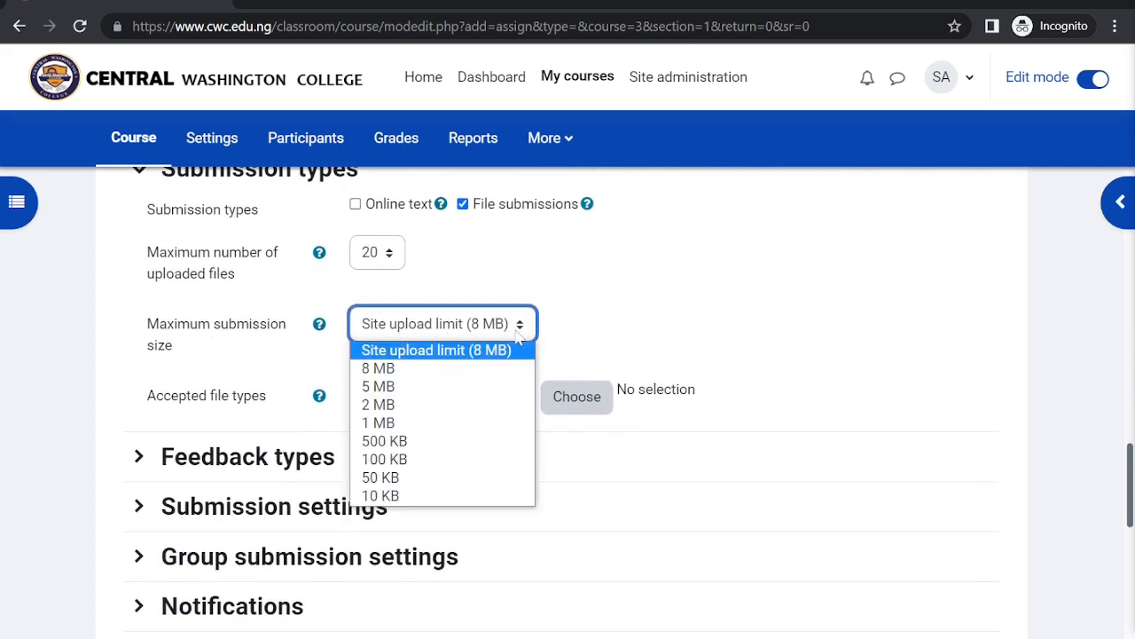
pyautogui.click(408, 400)
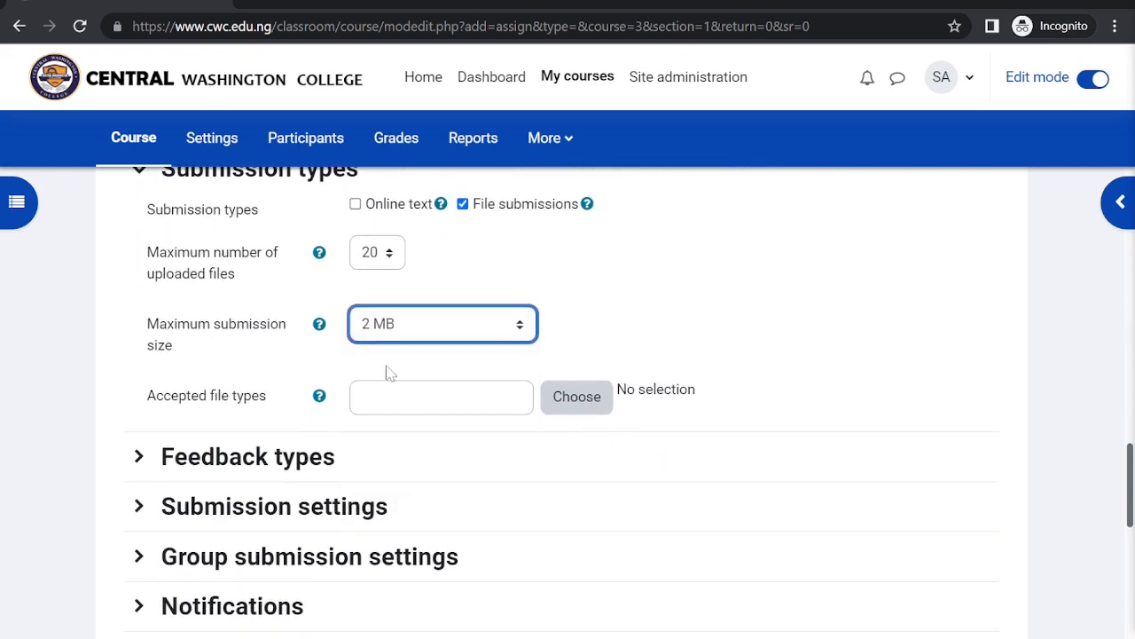
# Open the assignment's accepted file types selection and examine the available categories and extensions.
pyautogui.scroll(-1, 246, 337)
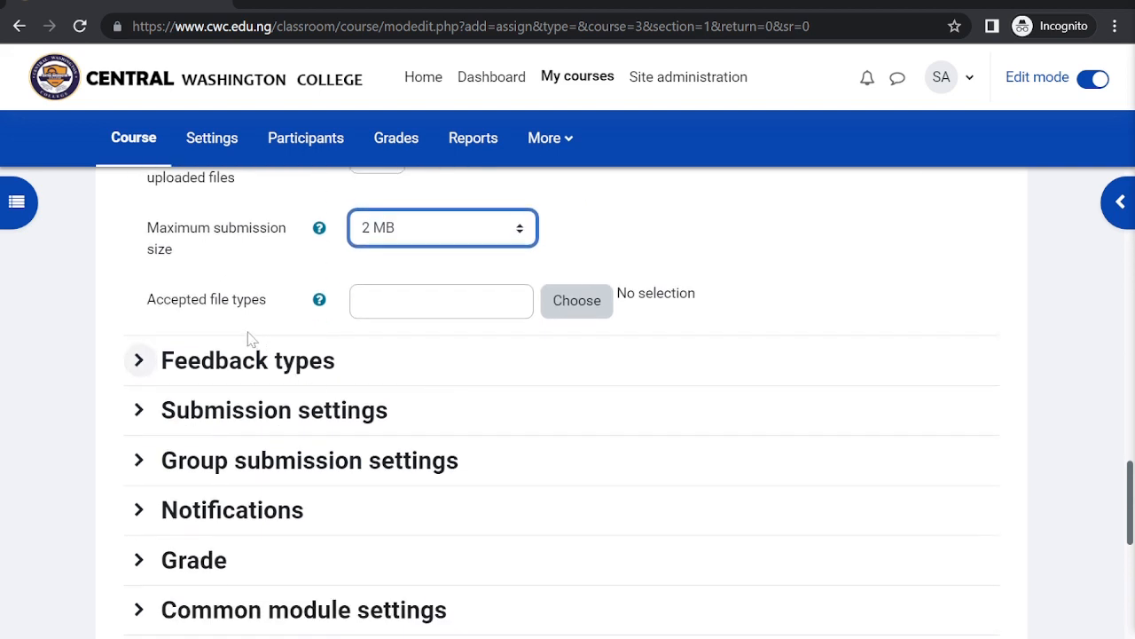
pyautogui.click(575, 302)
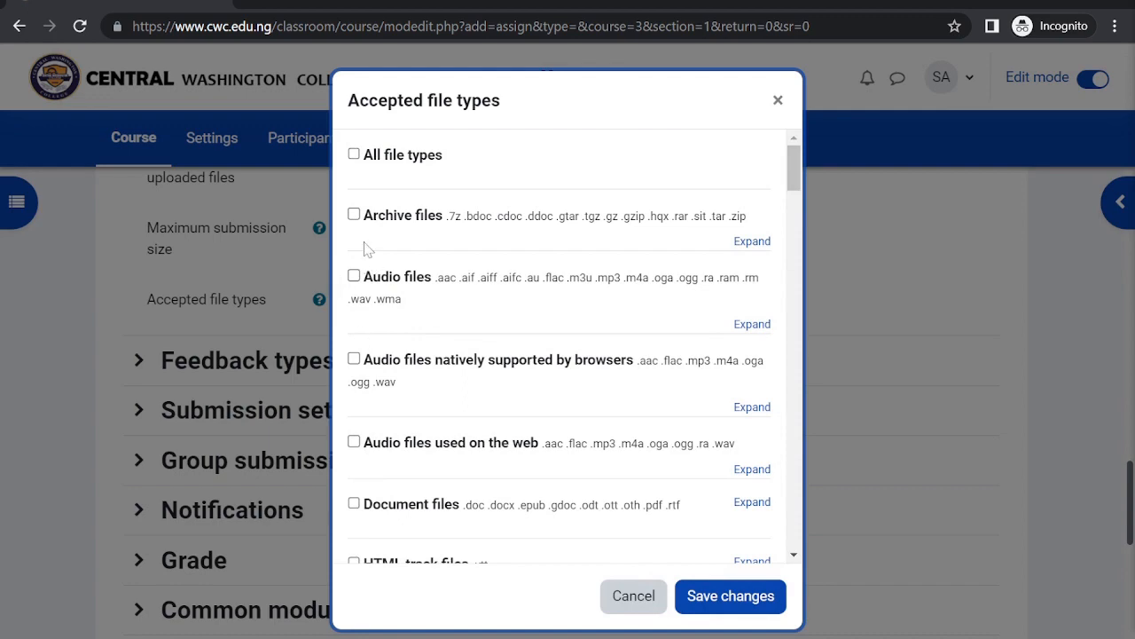
pyautogui.scroll(-7, 381, 476)
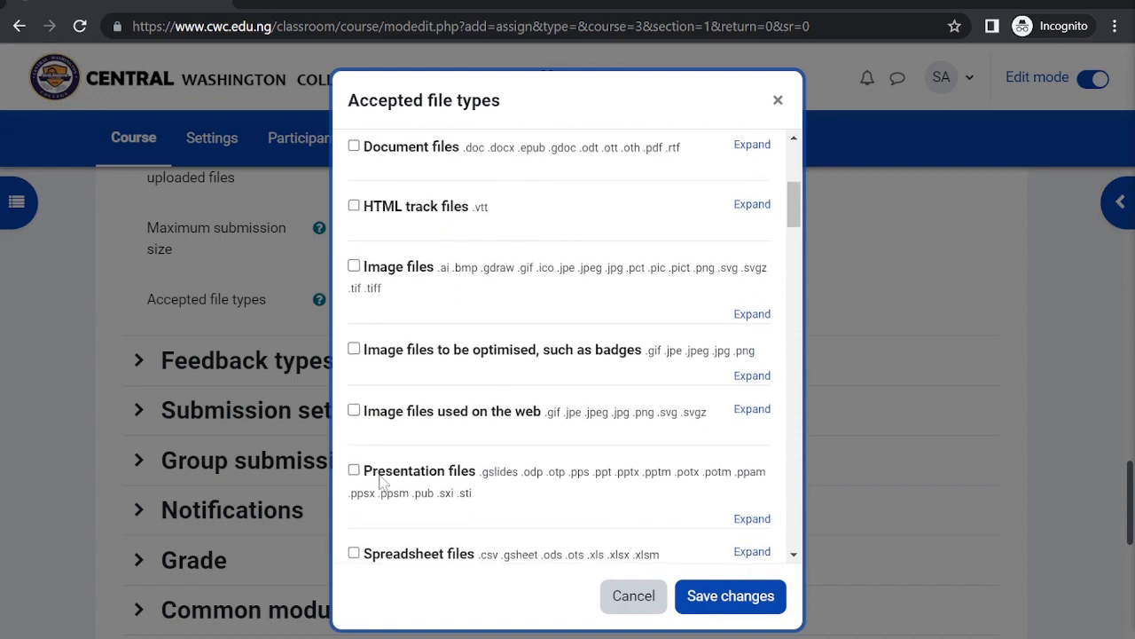
pyautogui.scroll(-10, 380, 479)
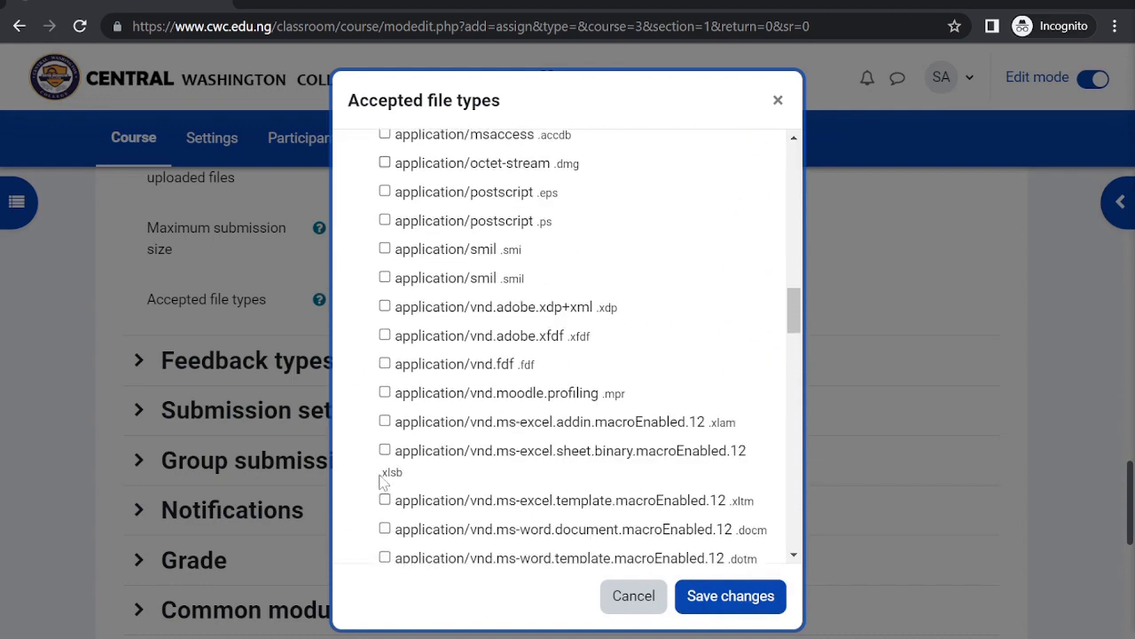
pyautogui.scroll(-10, 381, 482)
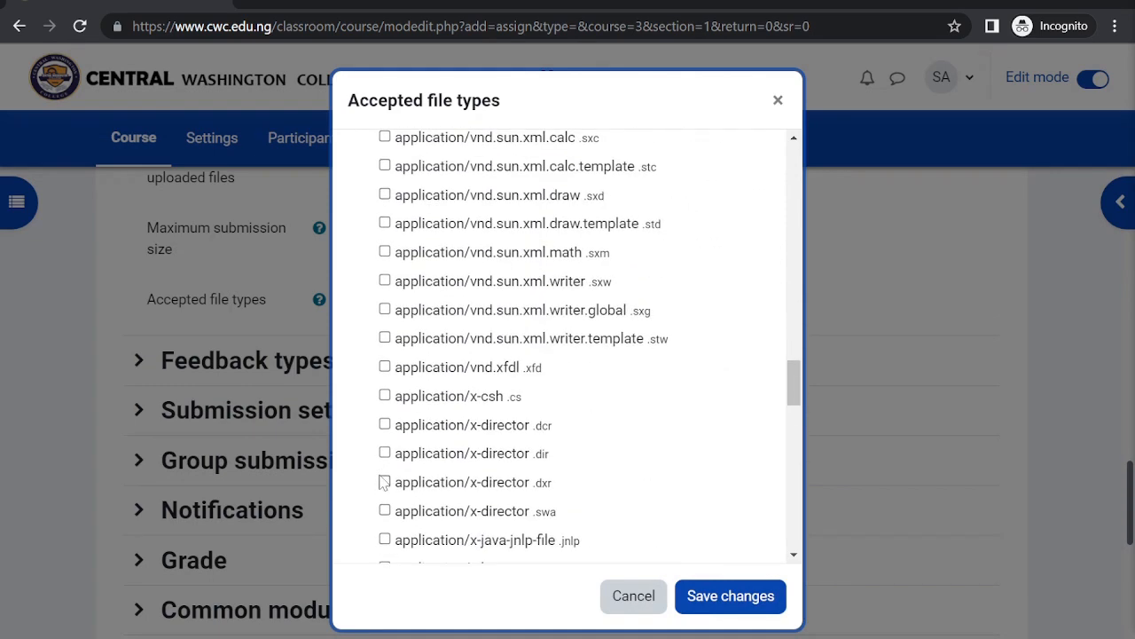
pyautogui.scroll(-6, 380, 482)
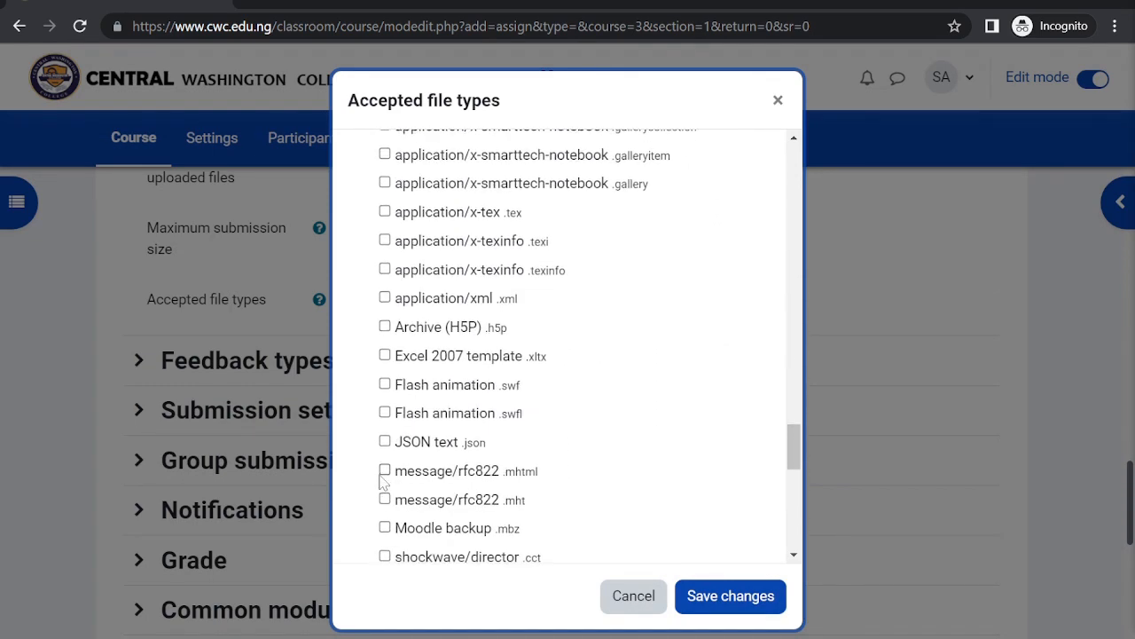
pyautogui.scroll(-5, 381, 481)
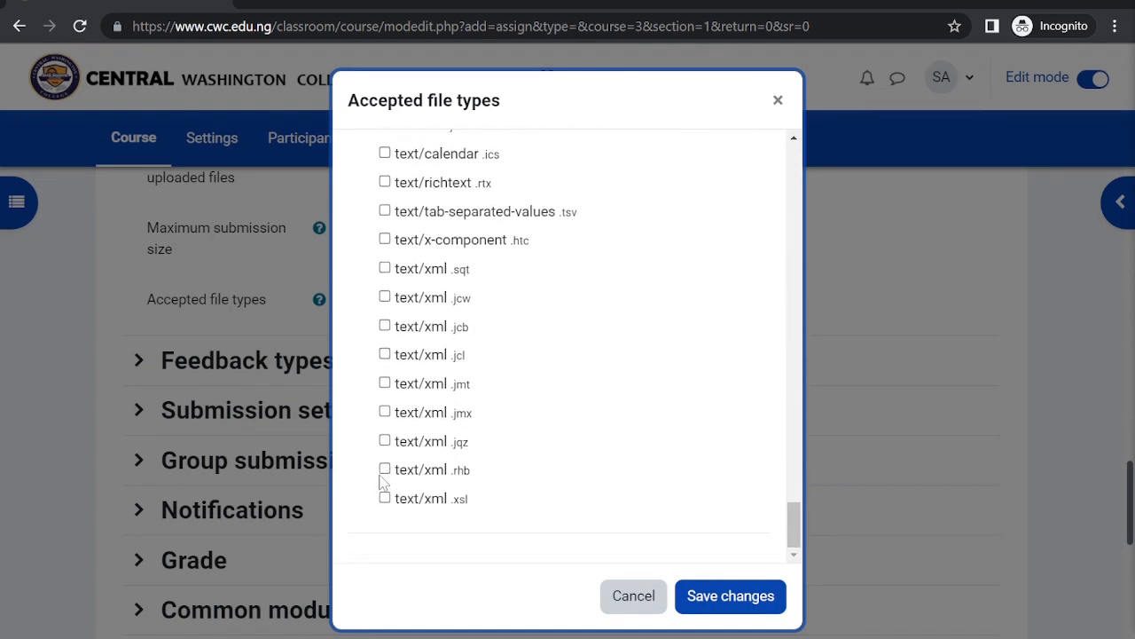
pyautogui.scroll(12, 381, 482)
pyautogui.scroll(15, 380, 481)
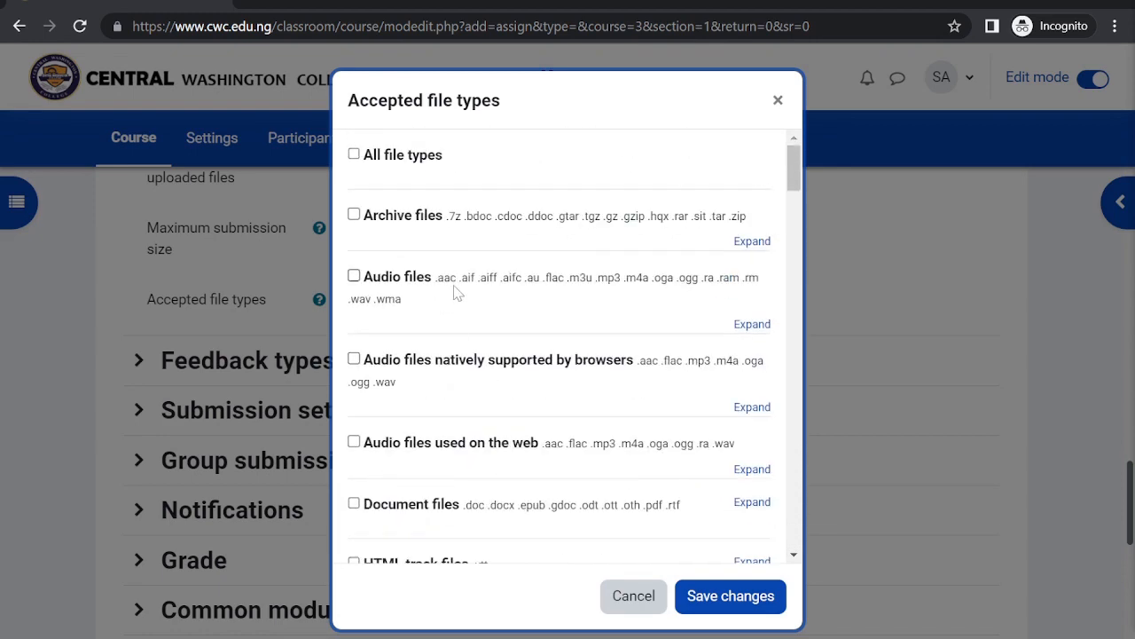
# Select Text file .txt as an accepted file type for the assignment, leaving All file types unselected.
pyautogui.click(355, 157)
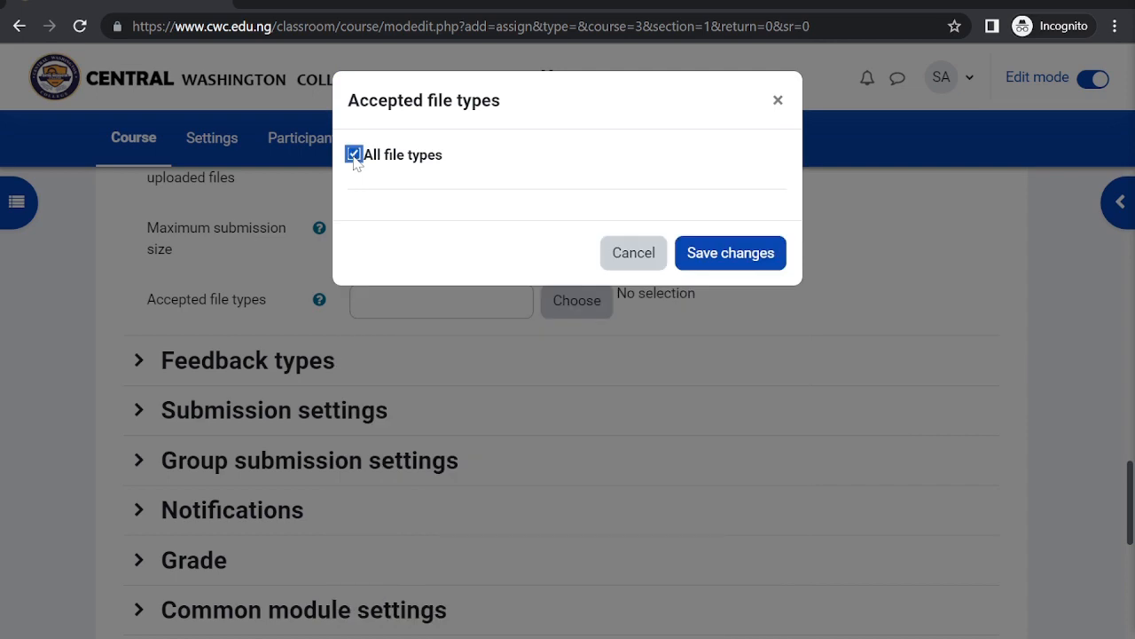
pyautogui.click(355, 156)
pyautogui.scroll(-10, 502, 402)
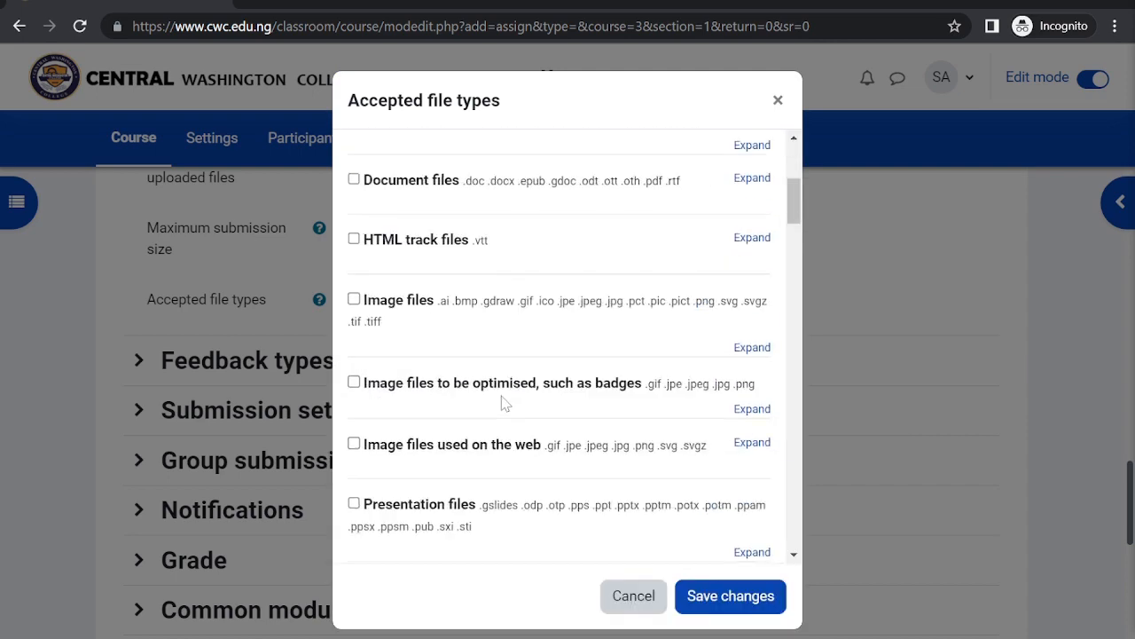
pyautogui.scroll(-5, 502, 401)
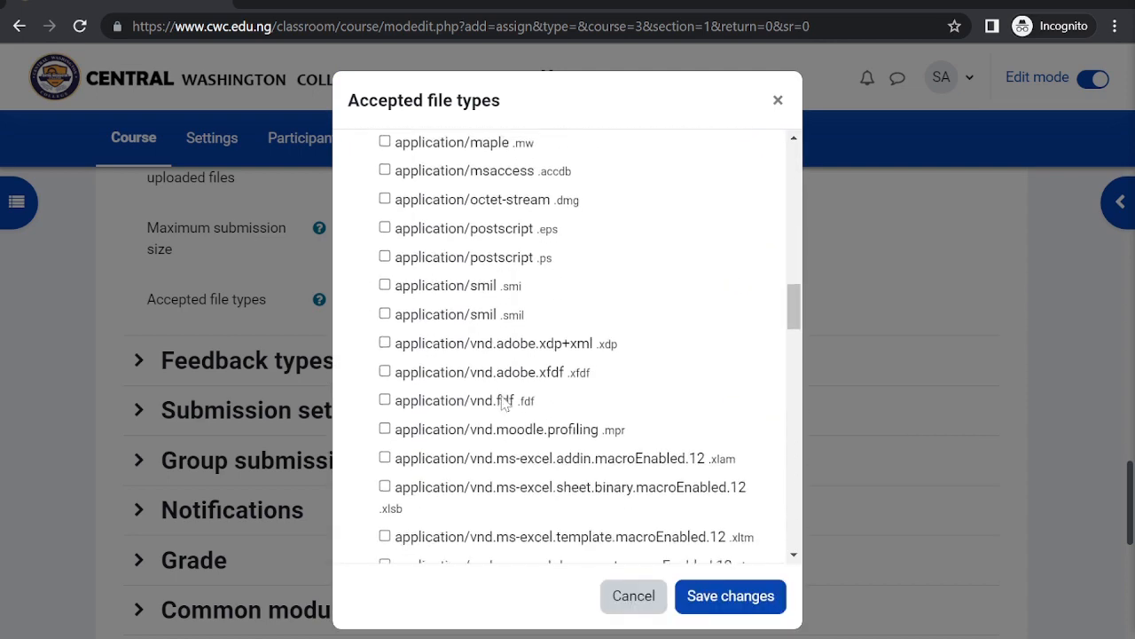
pyautogui.scroll(2, 502, 402)
pyautogui.scroll(-1, 502, 402)
pyautogui.scroll(-8, 502, 402)
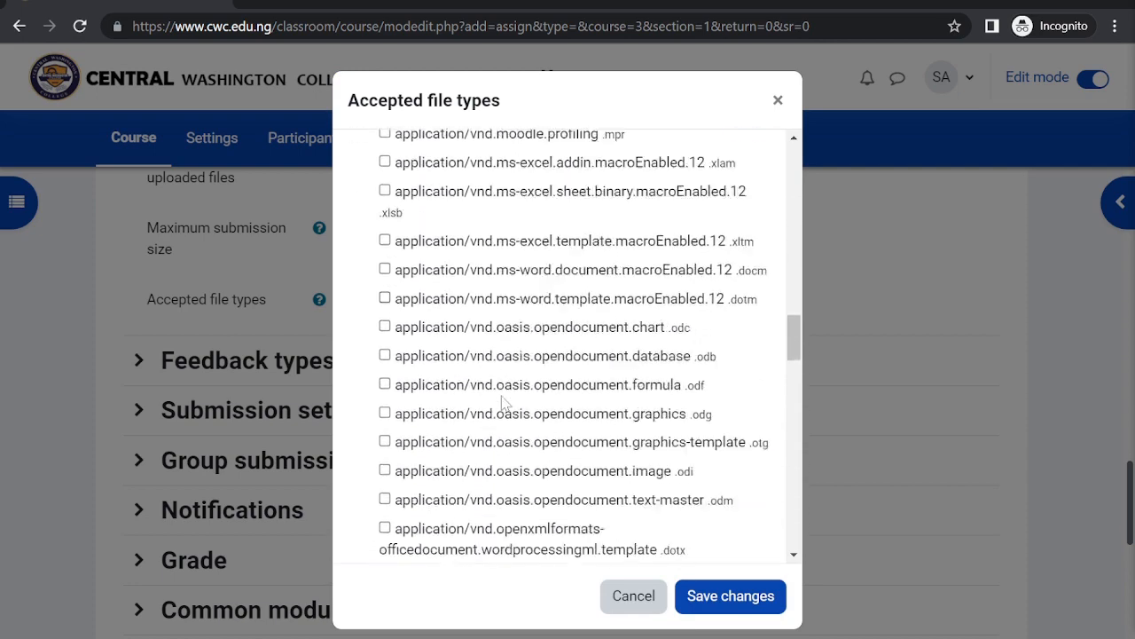
pyautogui.scroll(-8, 503, 404)
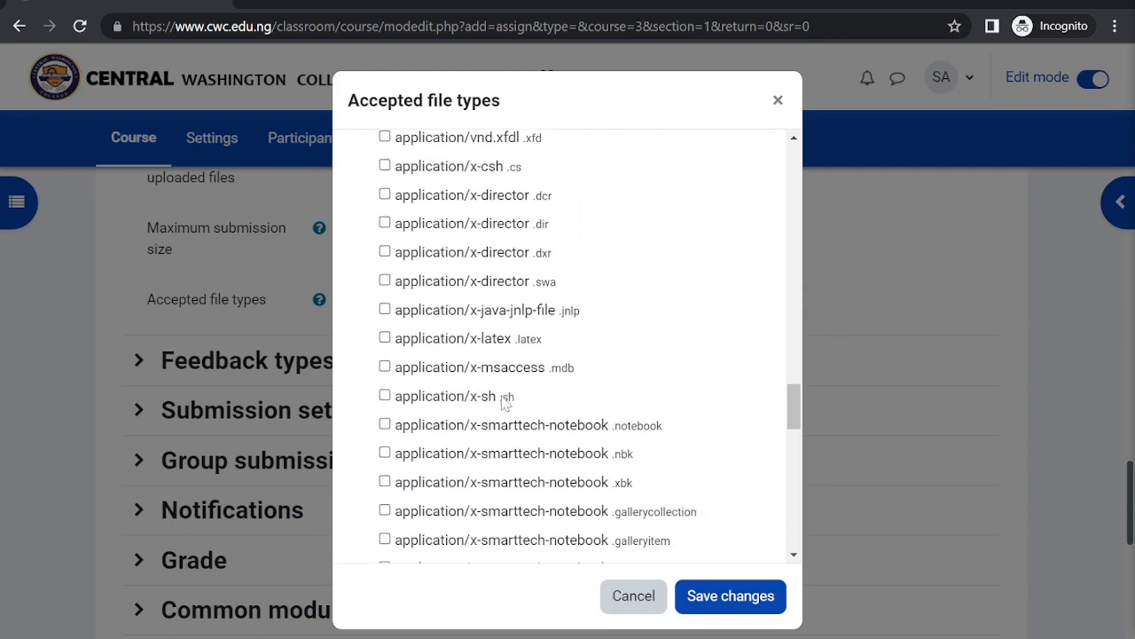
pyautogui.scroll(-6, 503, 404)
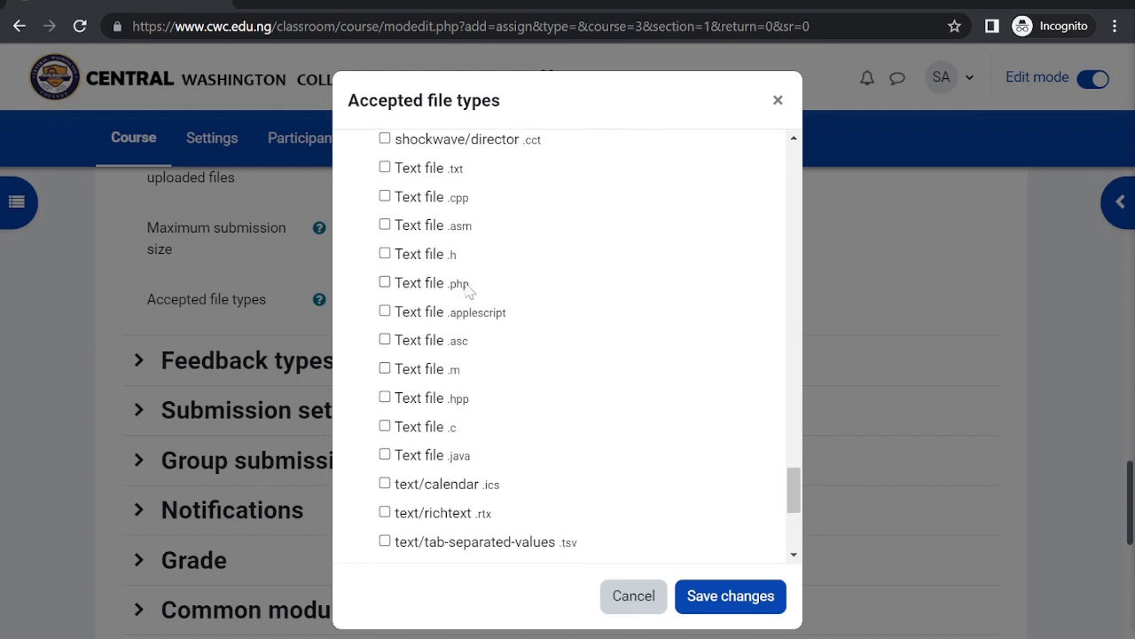
pyautogui.scroll(1, 468, 291)
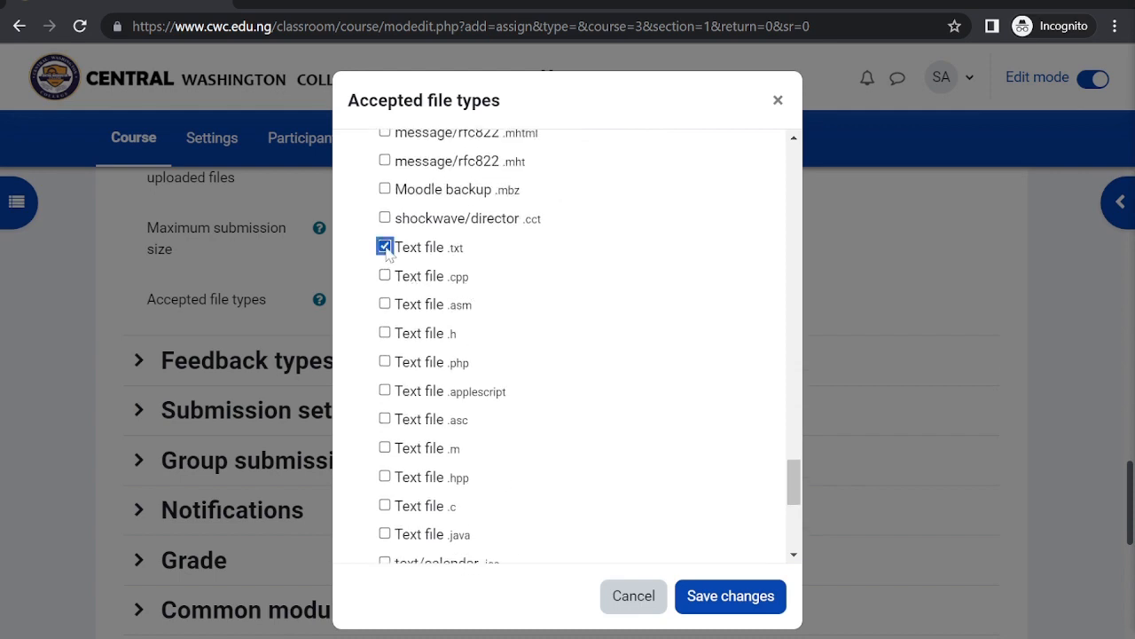
# Add Excel 2007 template .xltx under Other files to the assignment's accepted file types.
pyautogui.scroll(-5, 387, 254)
pyautogui.scroll(6, 387, 254)
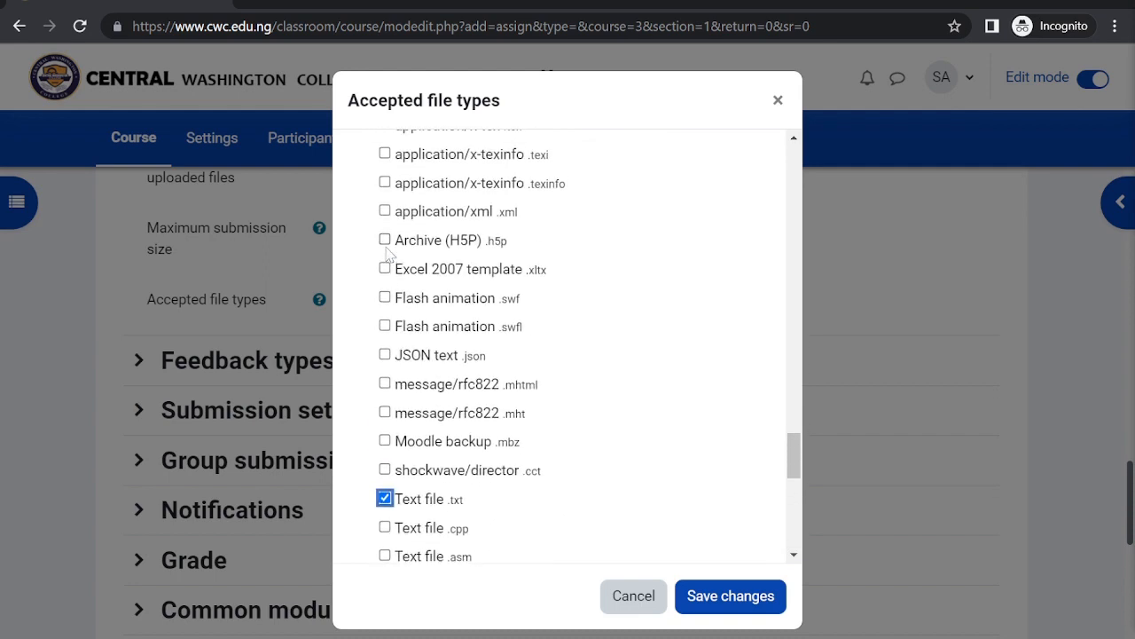
pyautogui.scroll(3, 387, 254)
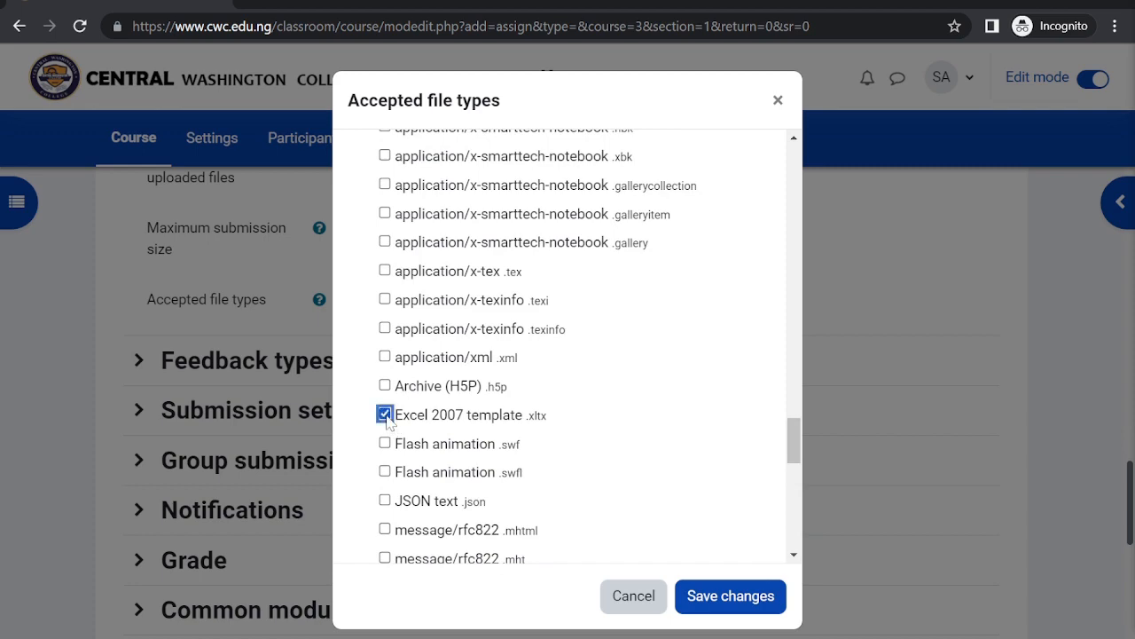
# Add the macro-enabled Word document type .docm under Other files to the accepted file types.
pyautogui.scroll(1, 387, 422)
pyautogui.scroll(3, 387, 423)
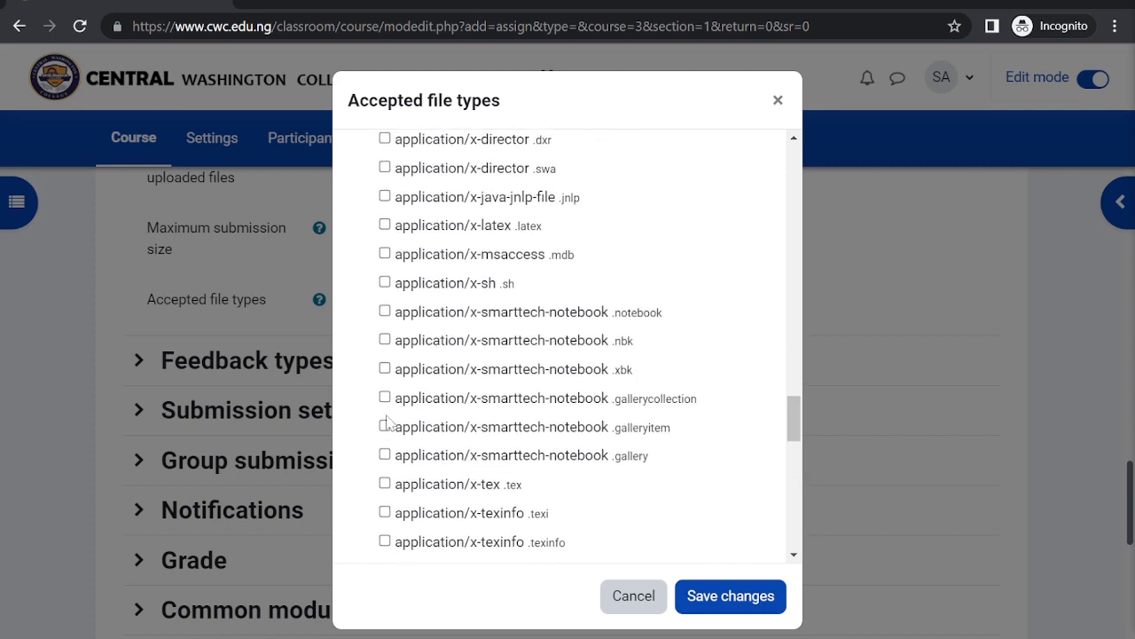
pyautogui.scroll(5, 387, 422)
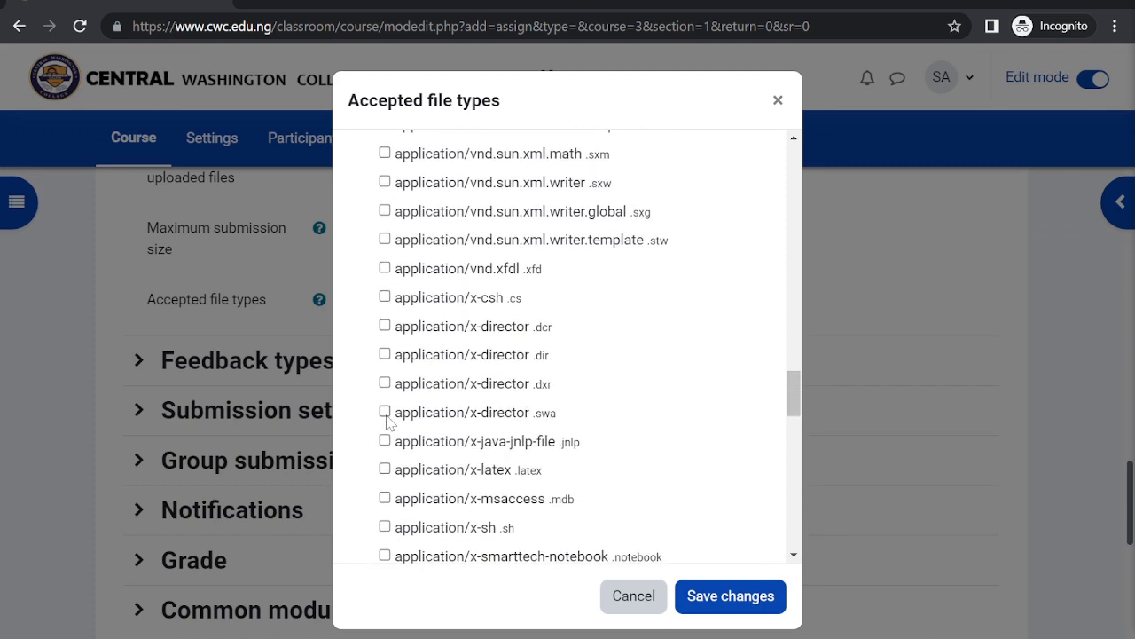
pyautogui.scroll(7, 387, 422)
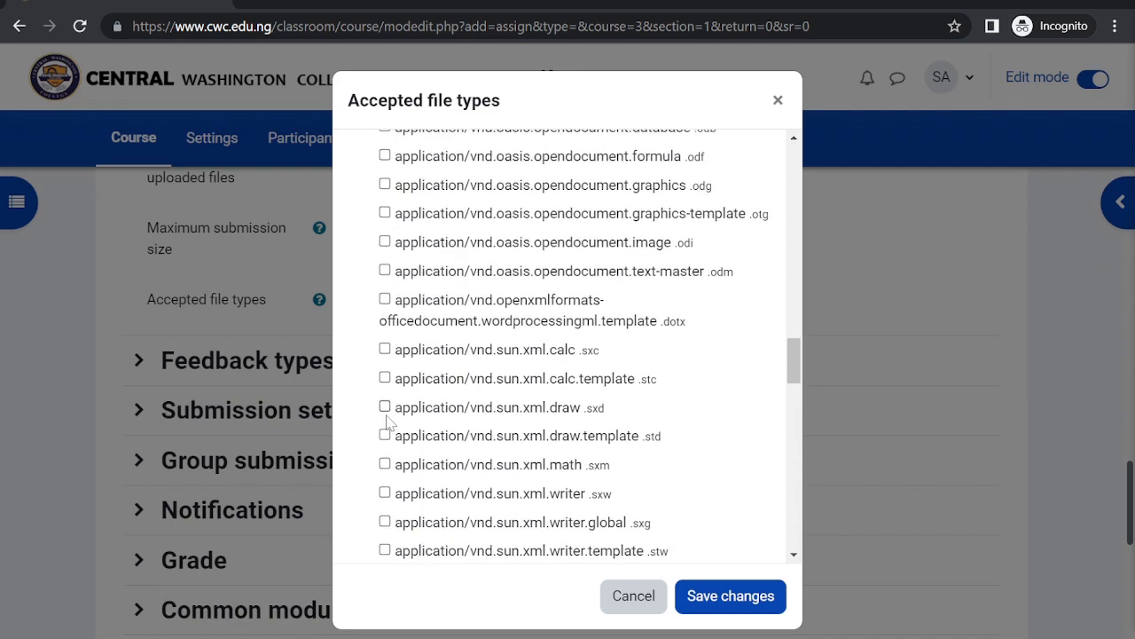
pyautogui.scroll(1, 387, 422)
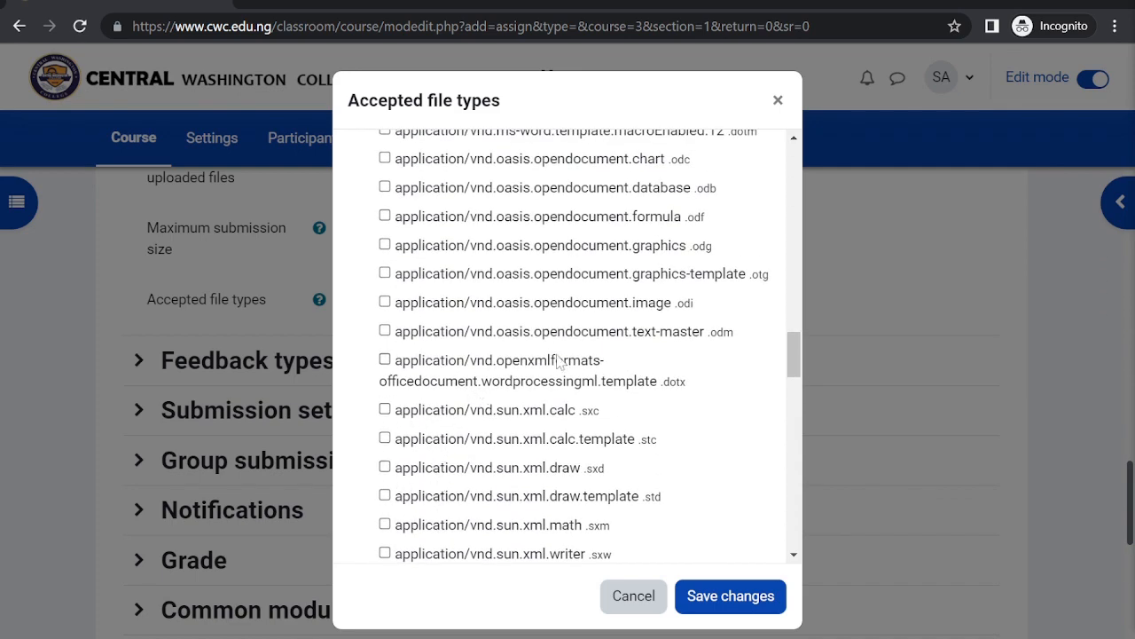
pyautogui.scroll(2, 578, 350)
pyautogui.scroll(3, 612, 348)
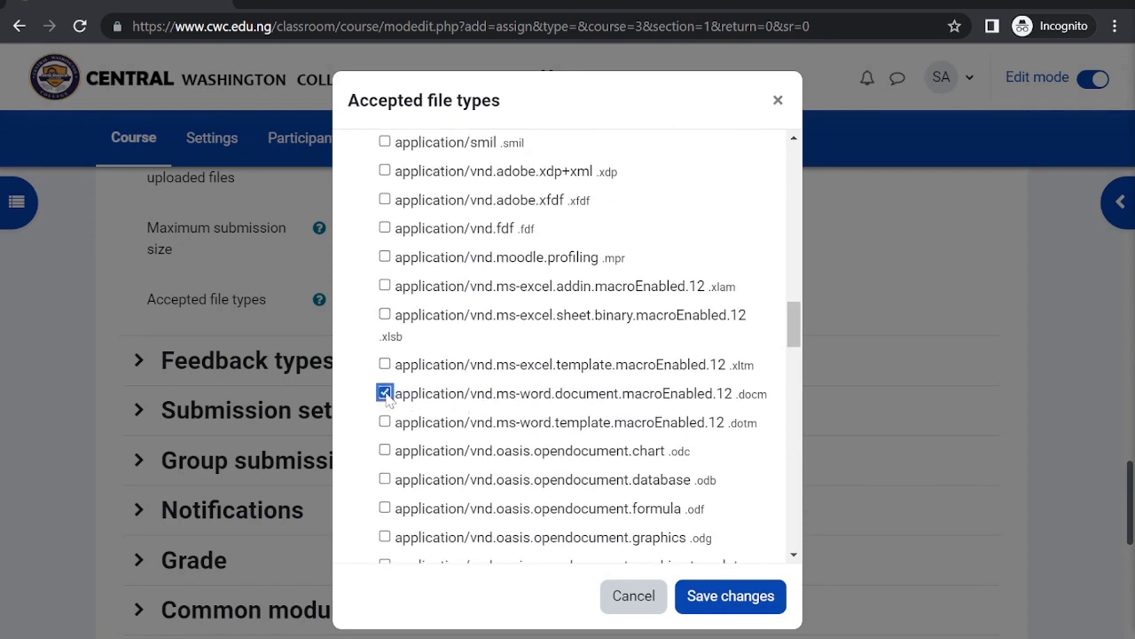
# Add the whole Presentation files category to the accepted file types.
pyautogui.scroll(3, 399, 382)
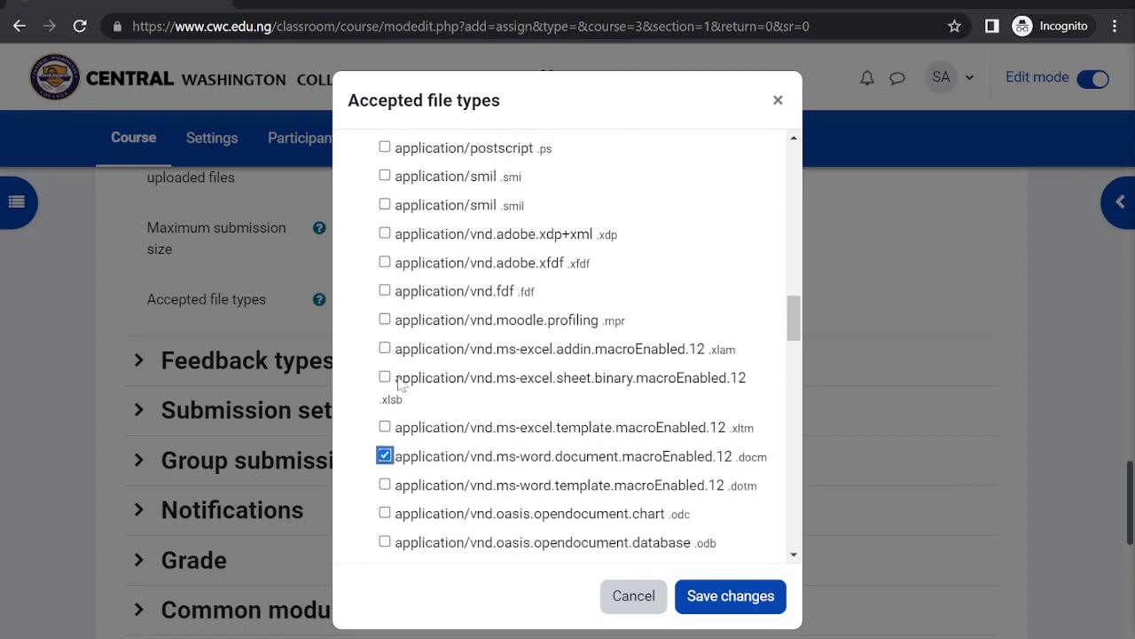
pyautogui.scroll(1, 398, 382)
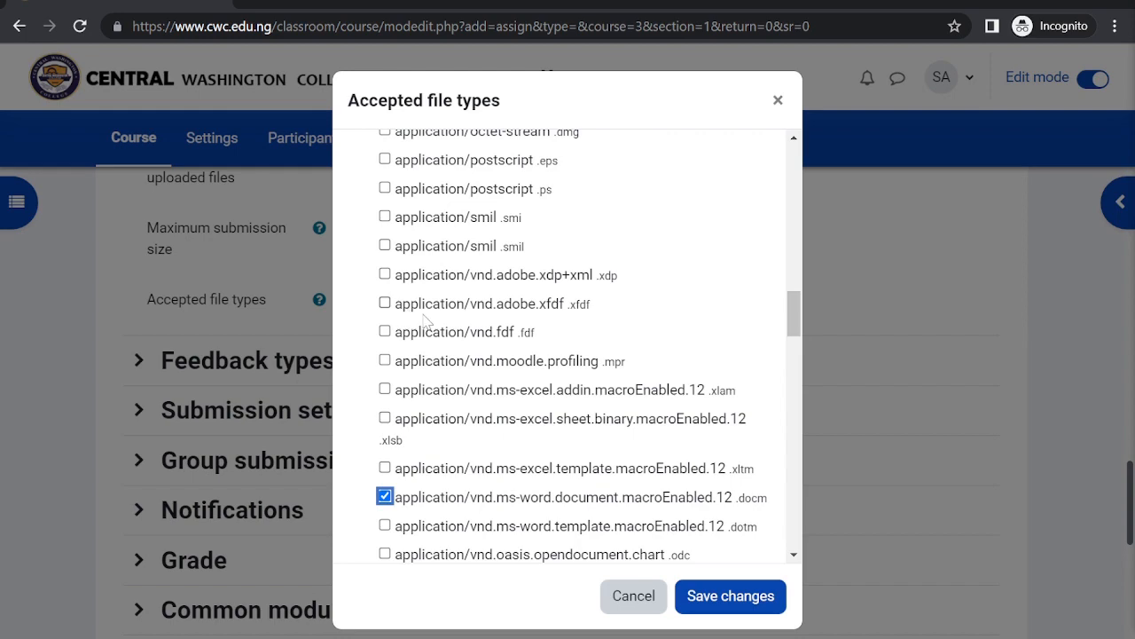
pyautogui.scroll(3, 426, 321)
pyautogui.scroll(1, 425, 323)
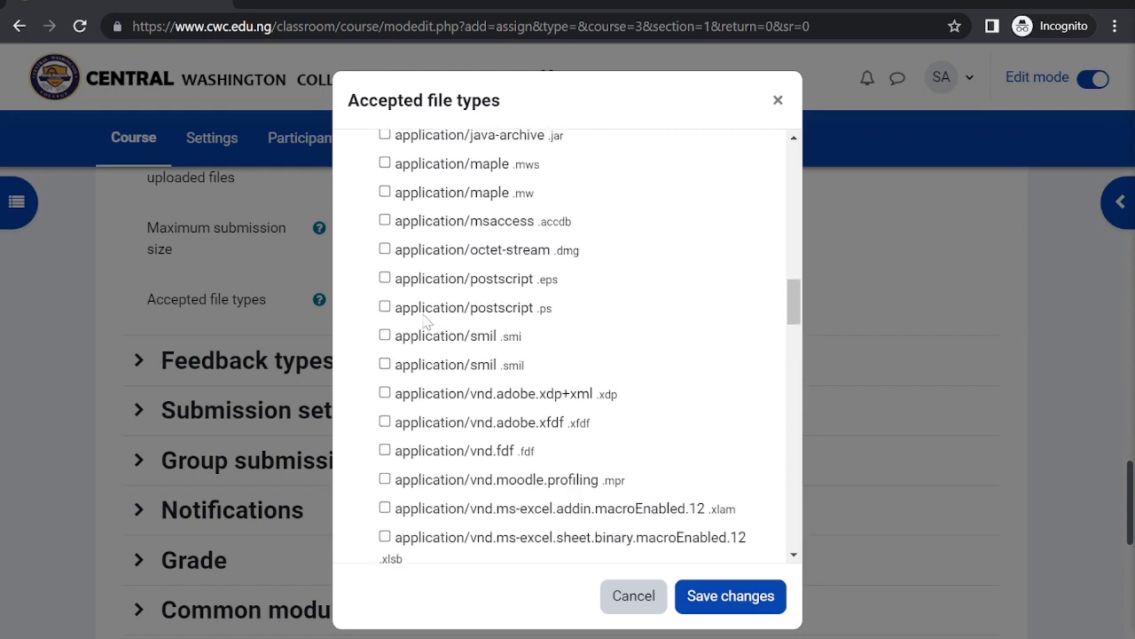
pyautogui.scroll(5, 426, 321)
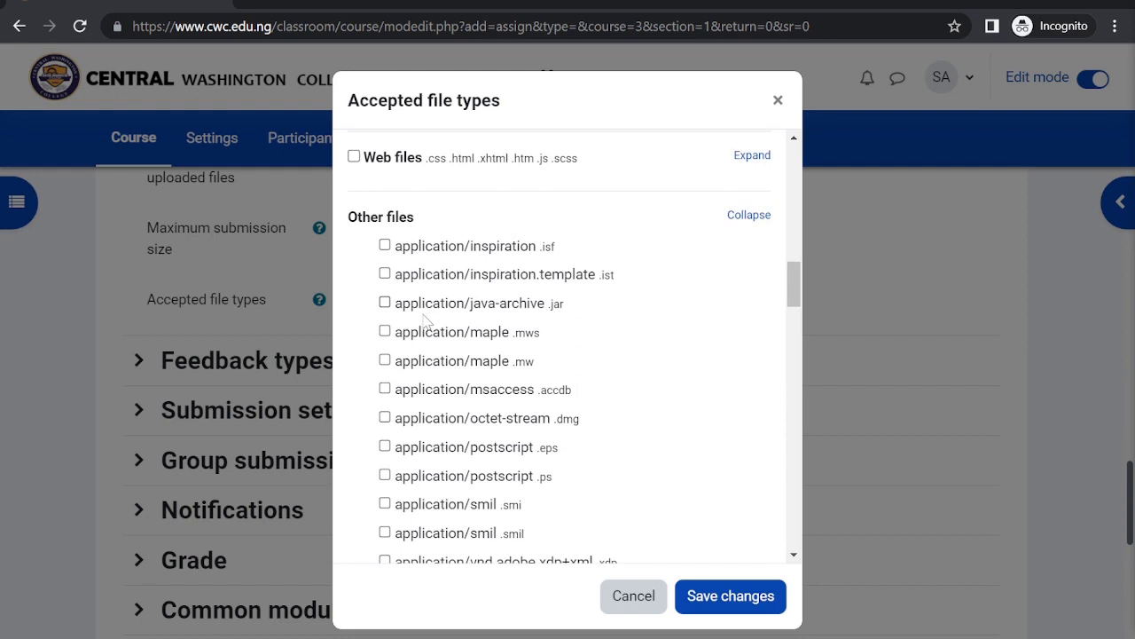
pyautogui.scroll(5, 425, 321)
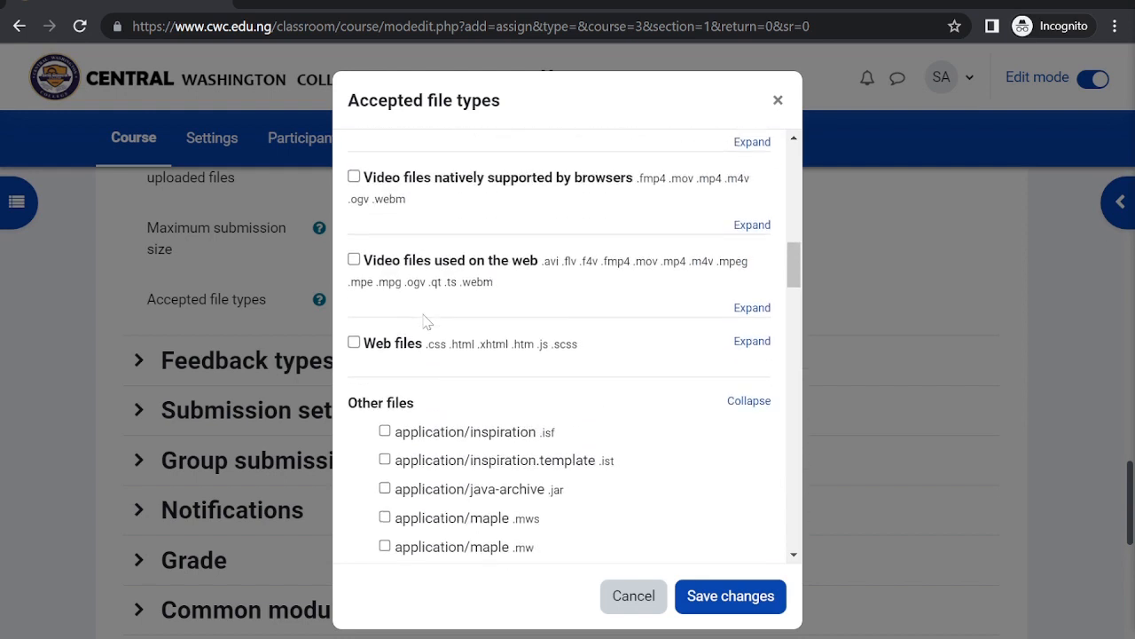
pyautogui.scroll(9, 426, 321)
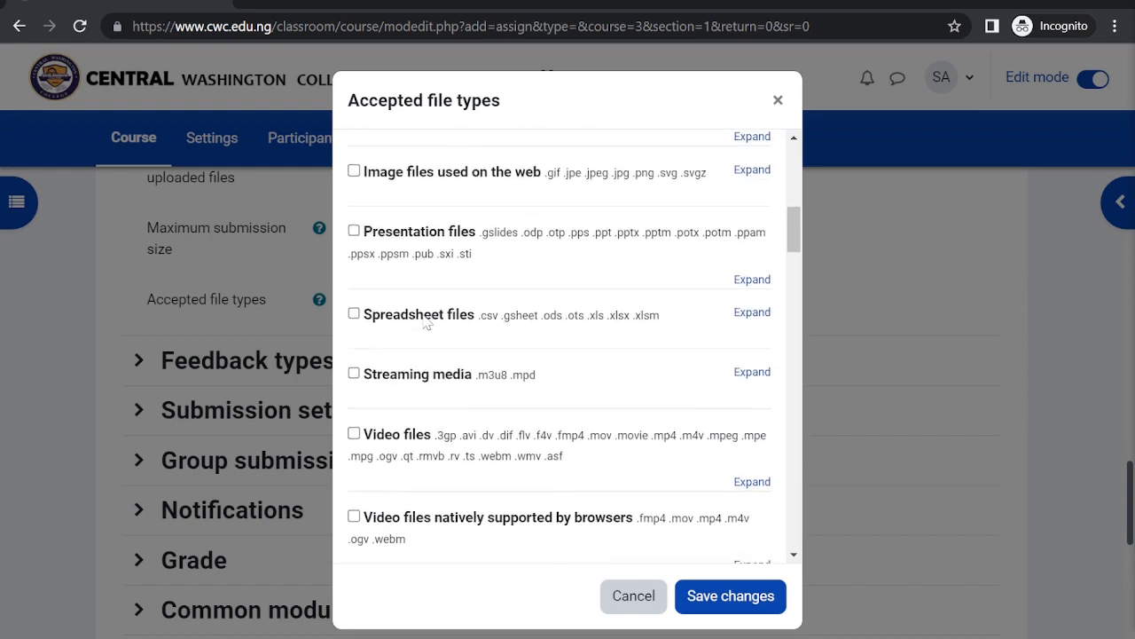
pyautogui.scroll(3, 426, 321)
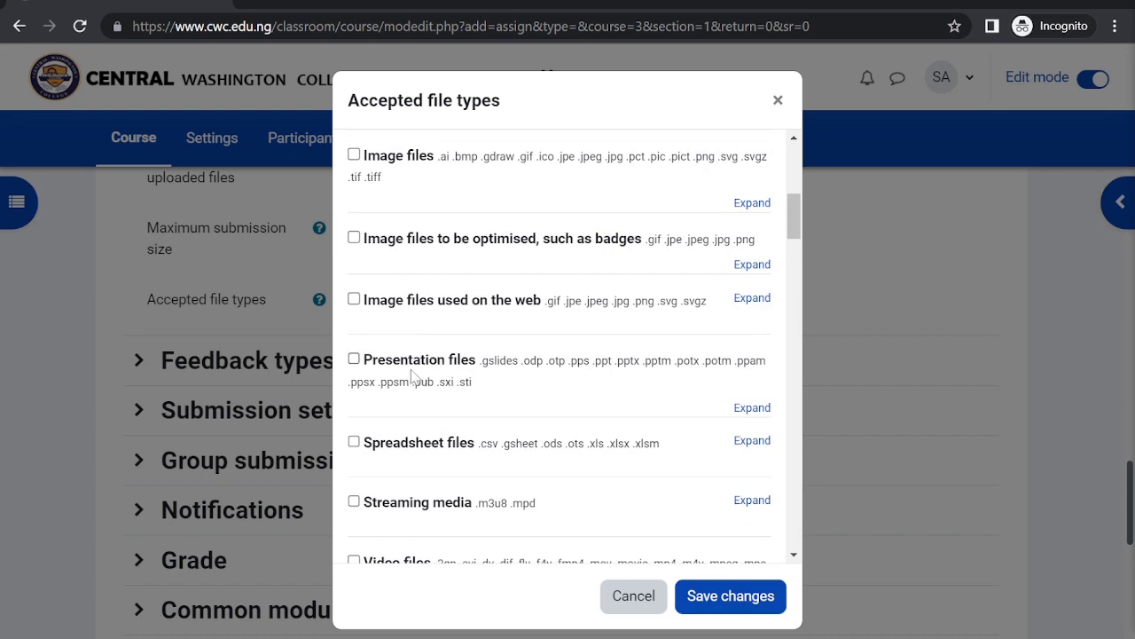
pyautogui.click(354, 361)
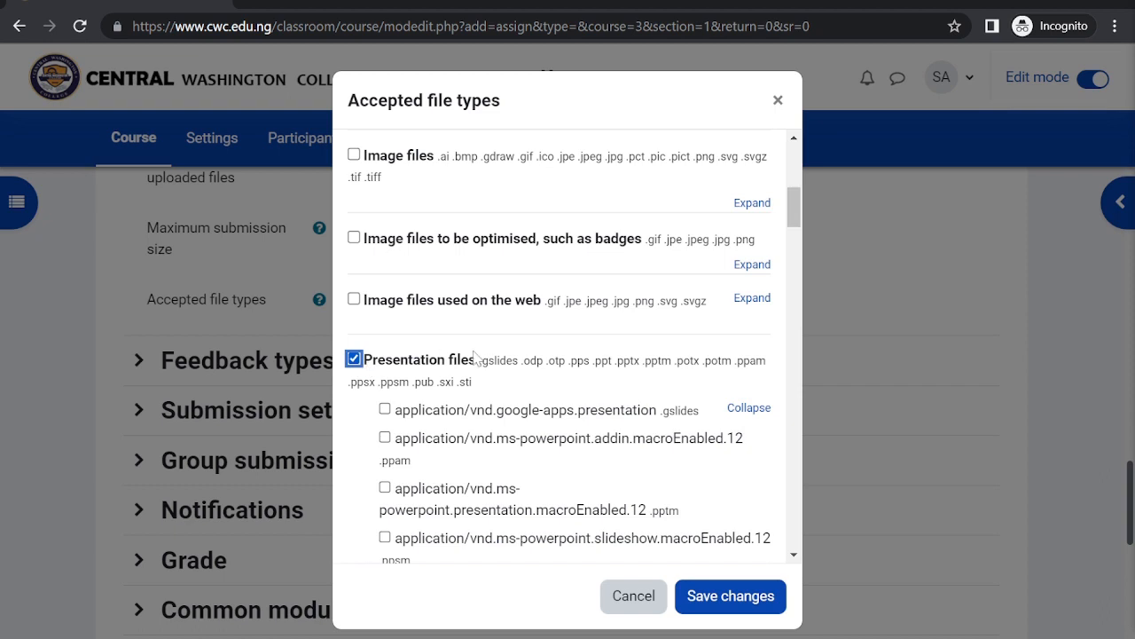
# Add Image files to be optimised, such as badges, along with its Image (GIF) .gif and Image (JPEG) .jpeg entries.
pyautogui.scroll(1, 476, 356)
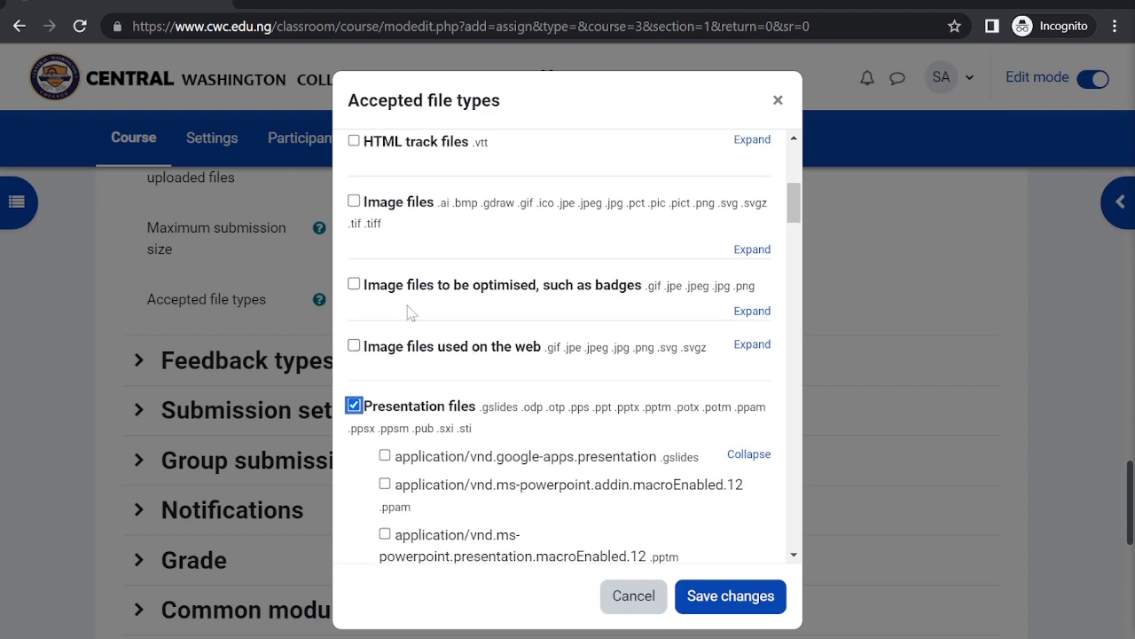
pyautogui.click(354, 285)
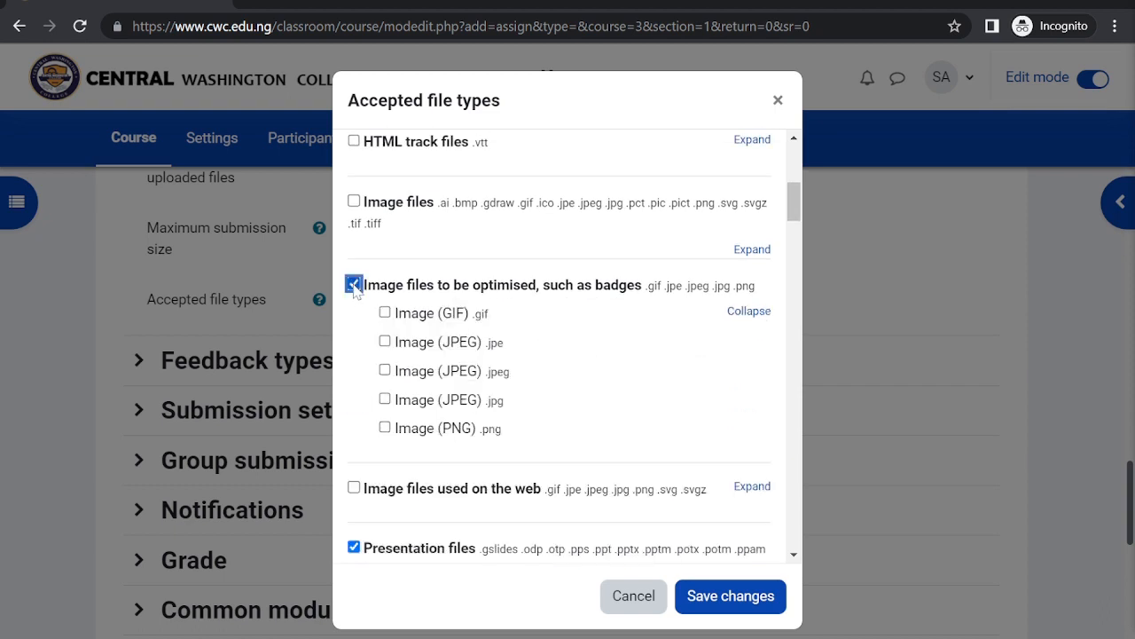
pyautogui.click(385, 313)
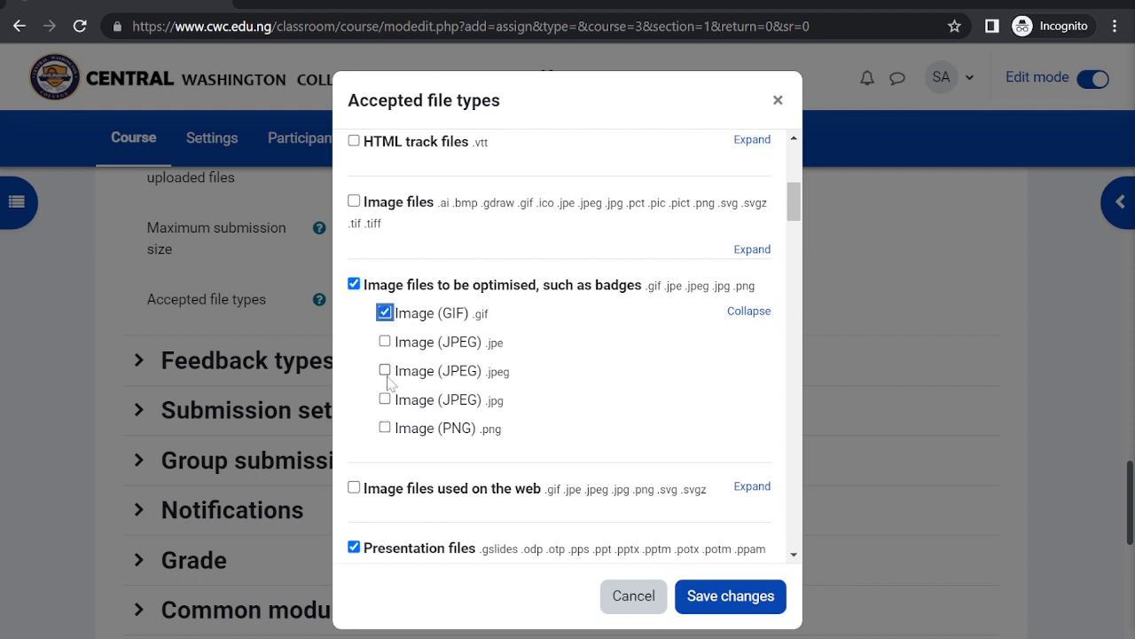
pyautogui.click(386, 373)
# Add the Document files category and save the accepted file types selection.
pyautogui.scroll(2, 388, 380)
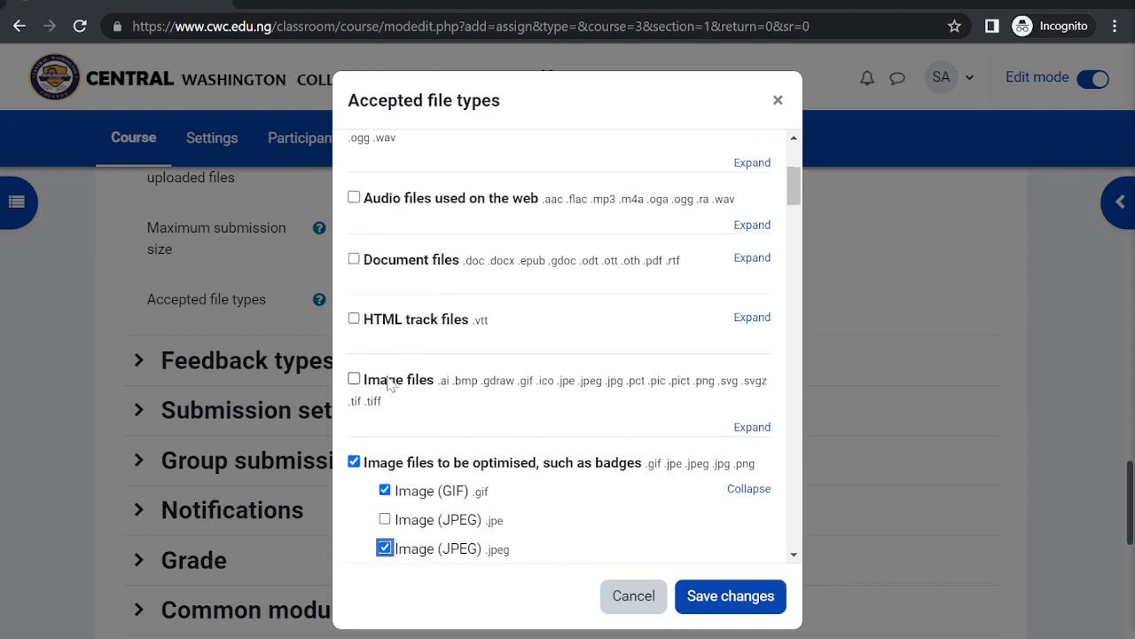
pyautogui.scroll(1, 387, 380)
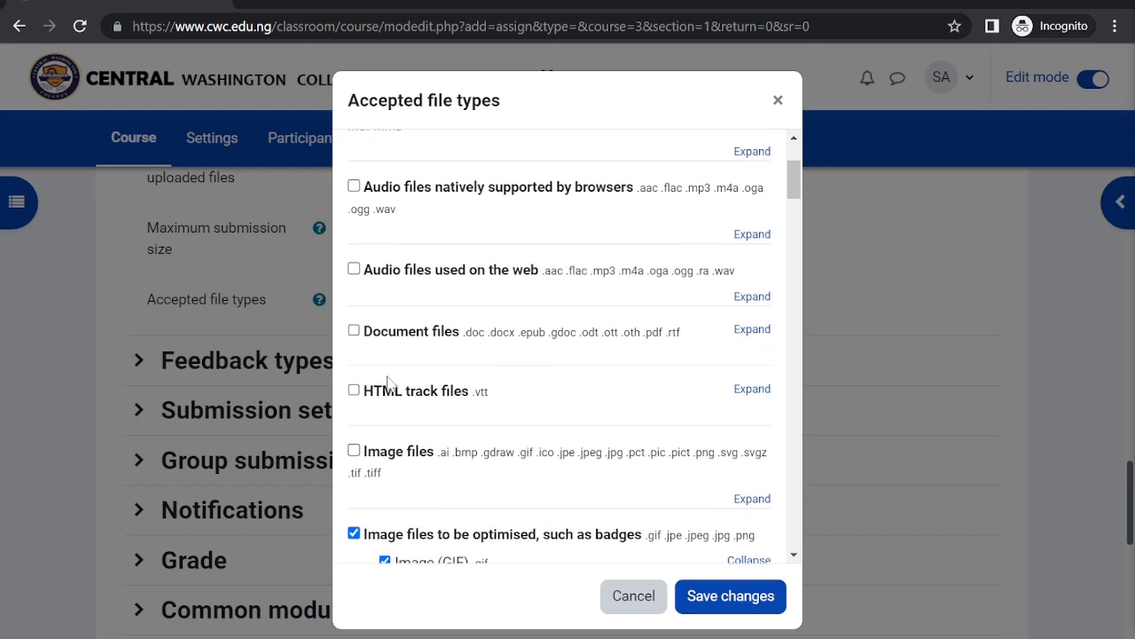
pyautogui.click(355, 332)
pyautogui.scroll(1, 631, 346)
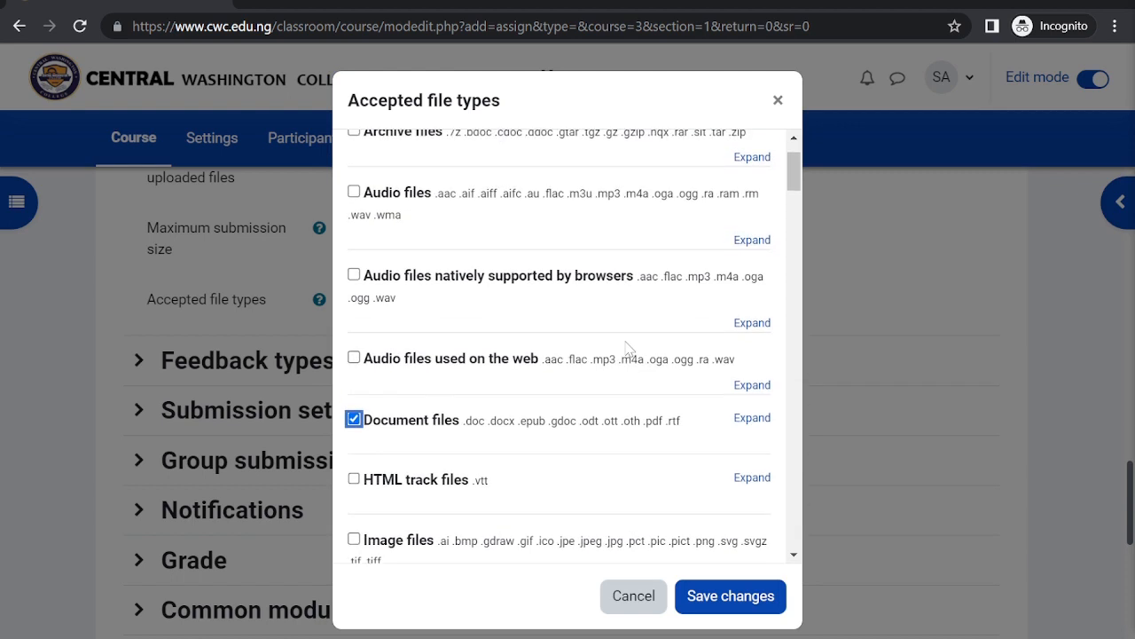
pyautogui.scroll(-3, 627, 346)
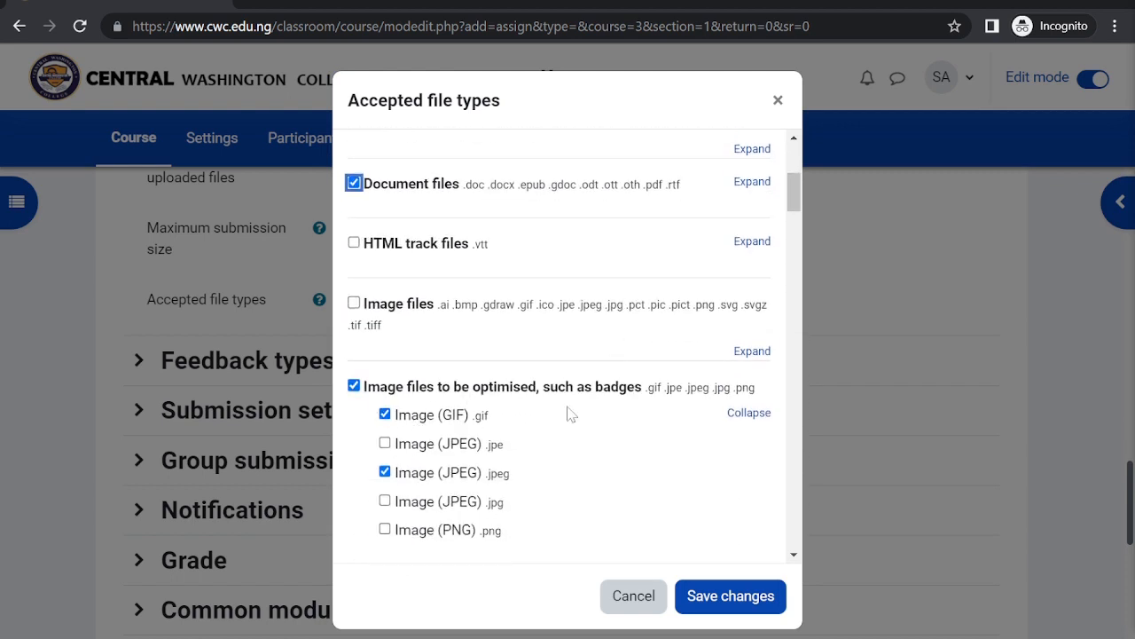
pyautogui.scroll(3, 590, 479)
pyautogui.click(718, 602)
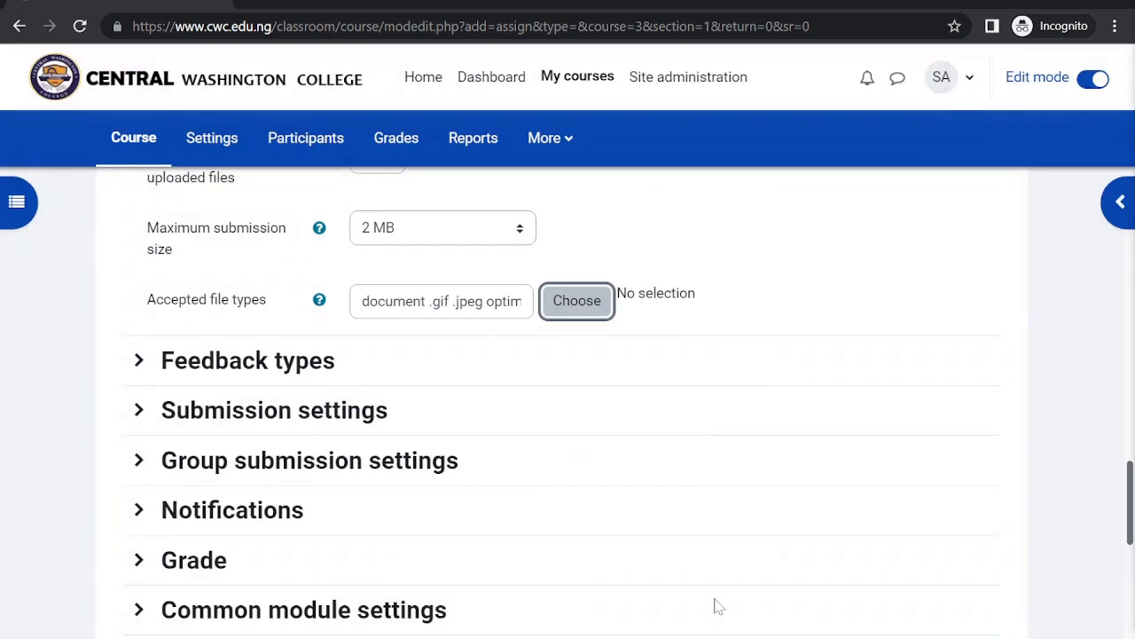
pyautogui.moveTo(495, 483); pyautogui.dragTo(335, 353)
pyautogui.click(487, 394)
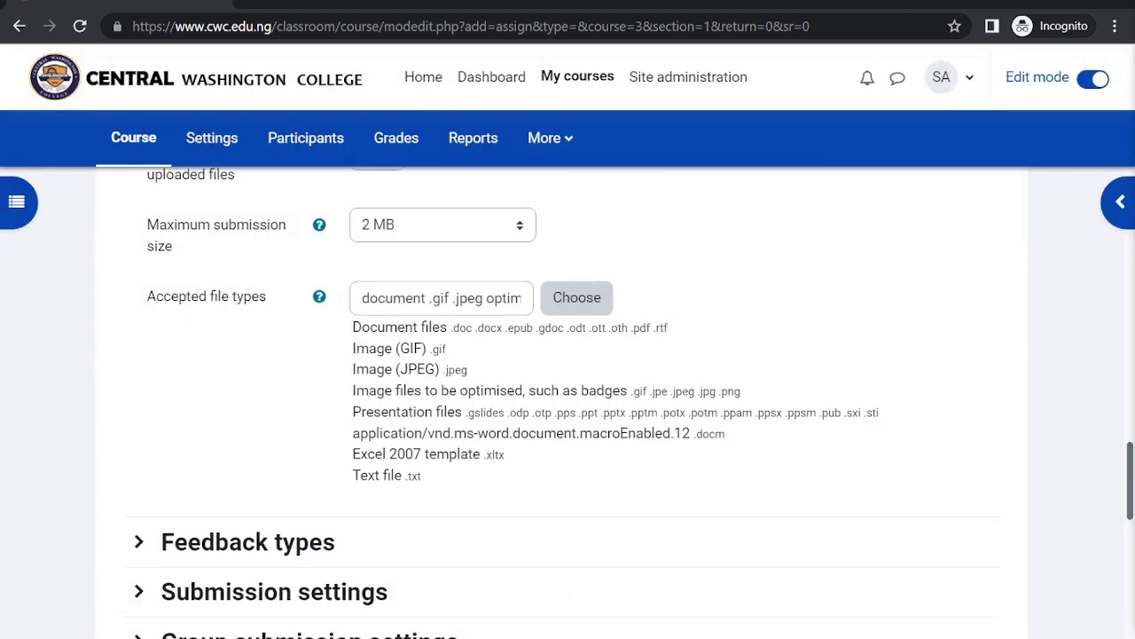
# Review the assignment's submission settings without changing them, then save the assignment and return to the course.
pyautogui.scroll(-5, 487, 395)
pyautogui.scroll(1, 487, 395)
pyautogui.scroll(2, 487, 395)
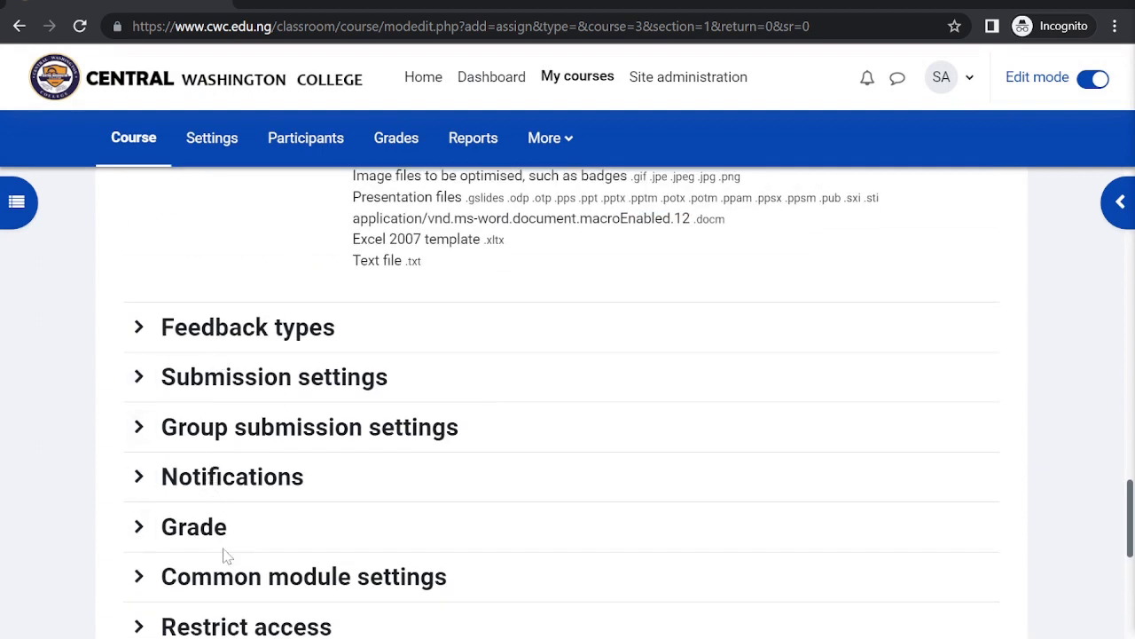
pyautogui.click(139, 377)
pyautogui.scroll(-1, 325, 444)
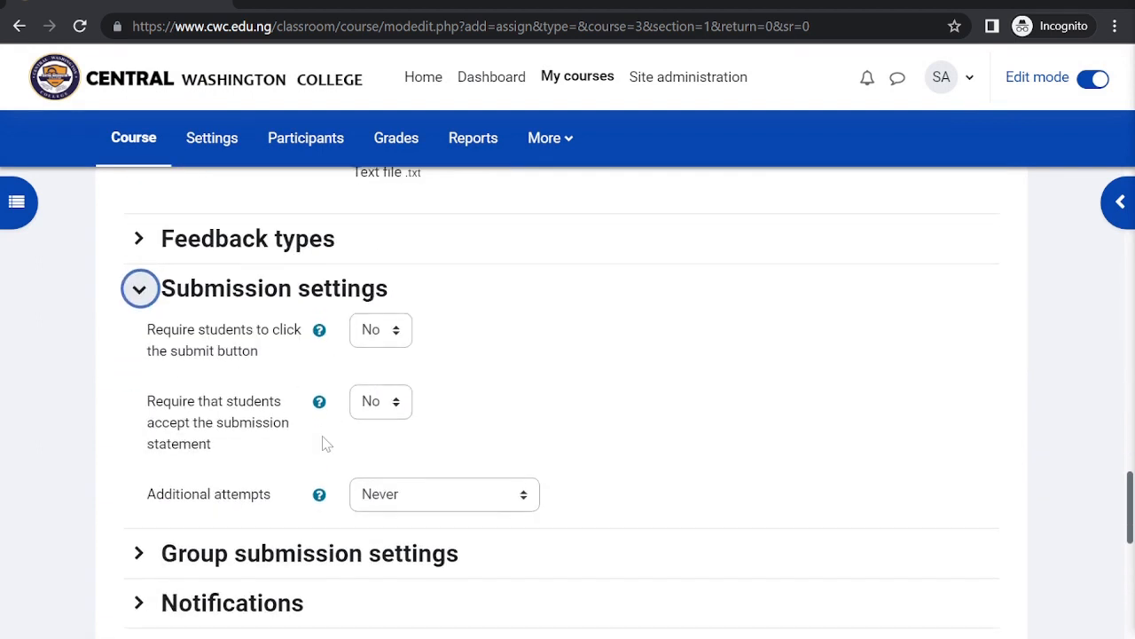
pyautogui.scroll(-4, 398, 524)
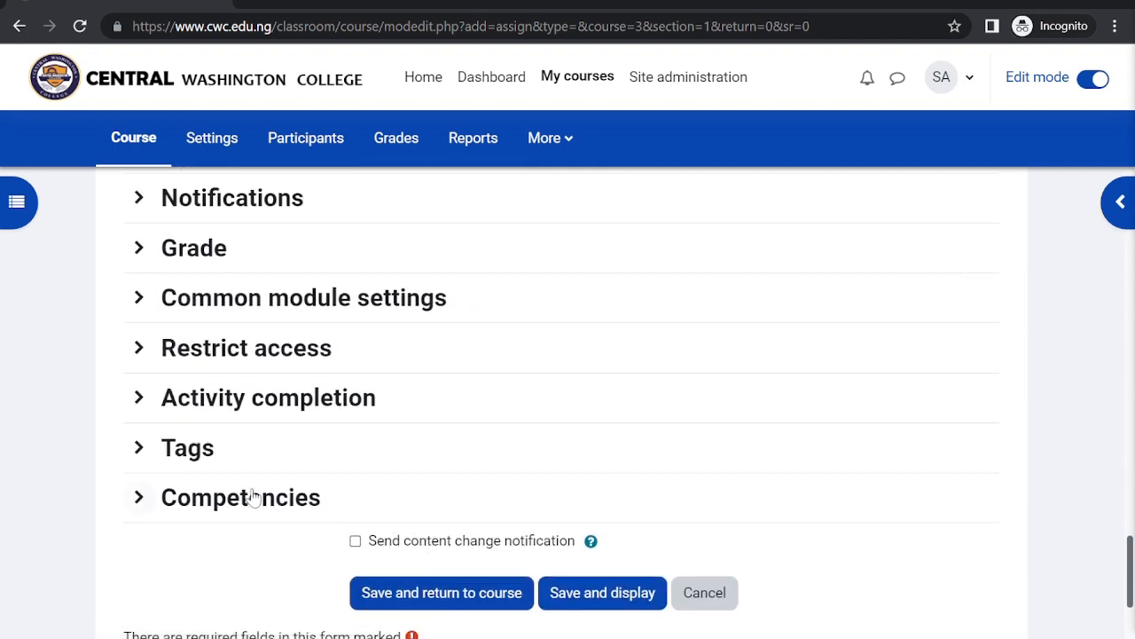
pyautogui.scroll(-3, 451, 514)
pyautogui.click(441, 311)
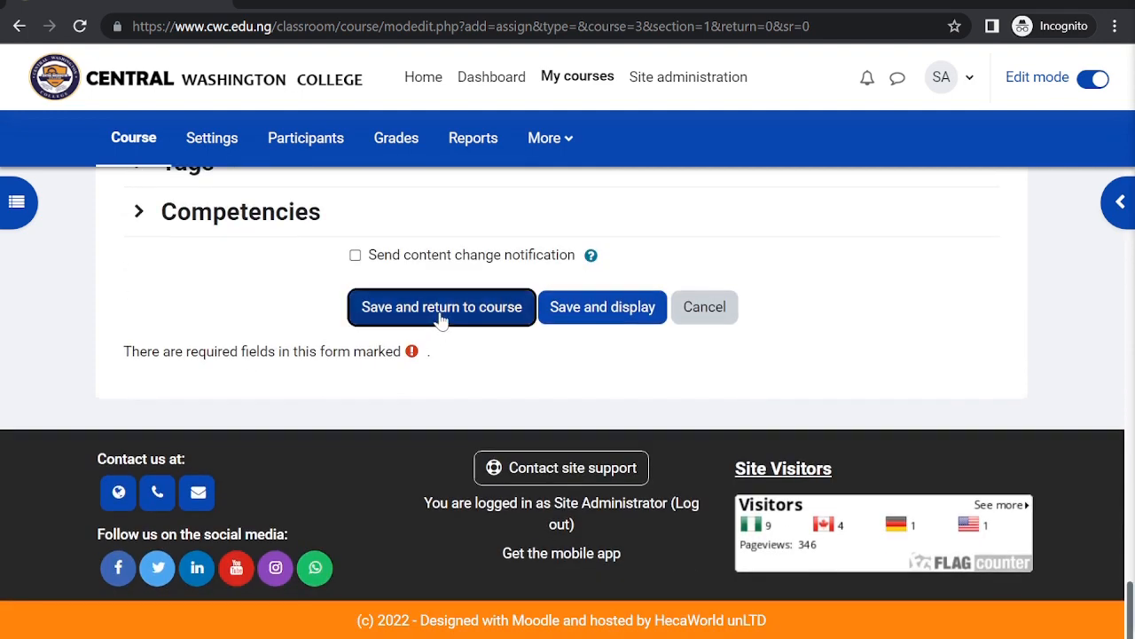
pyautogui.scroll(-2, 417, 450)
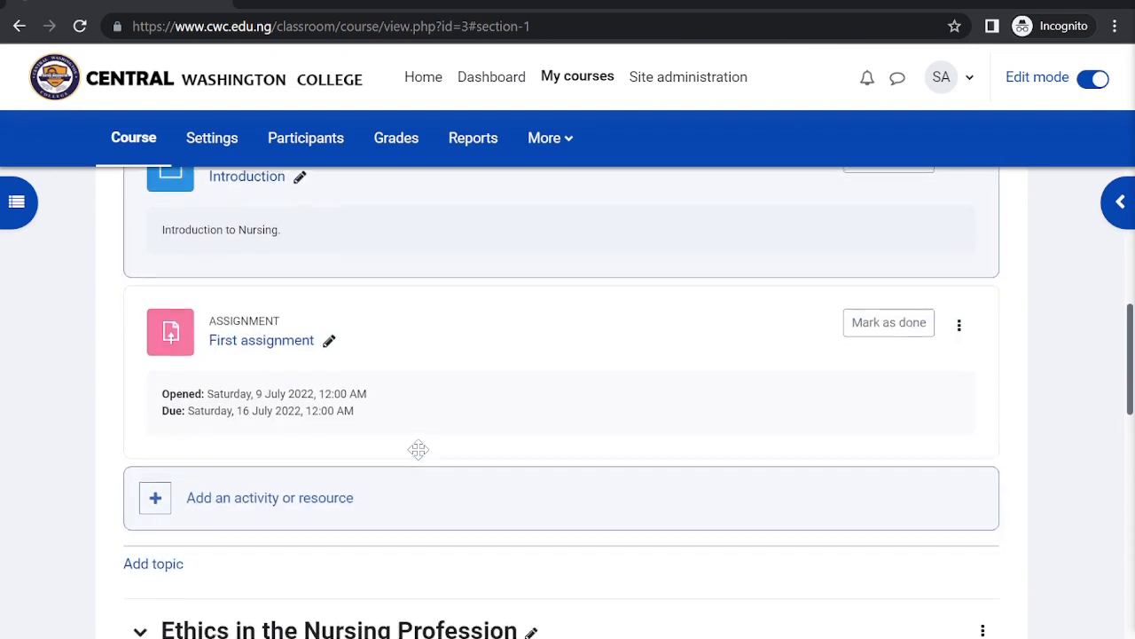
pyautogui.click(329, 337)
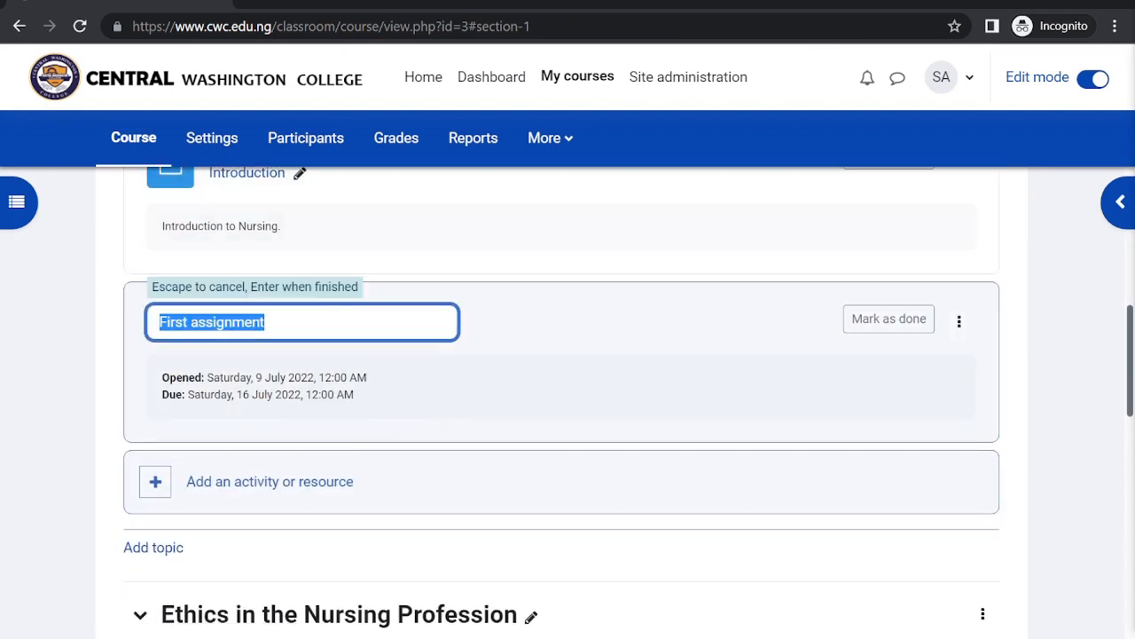
pyautogui.click(582, 324)
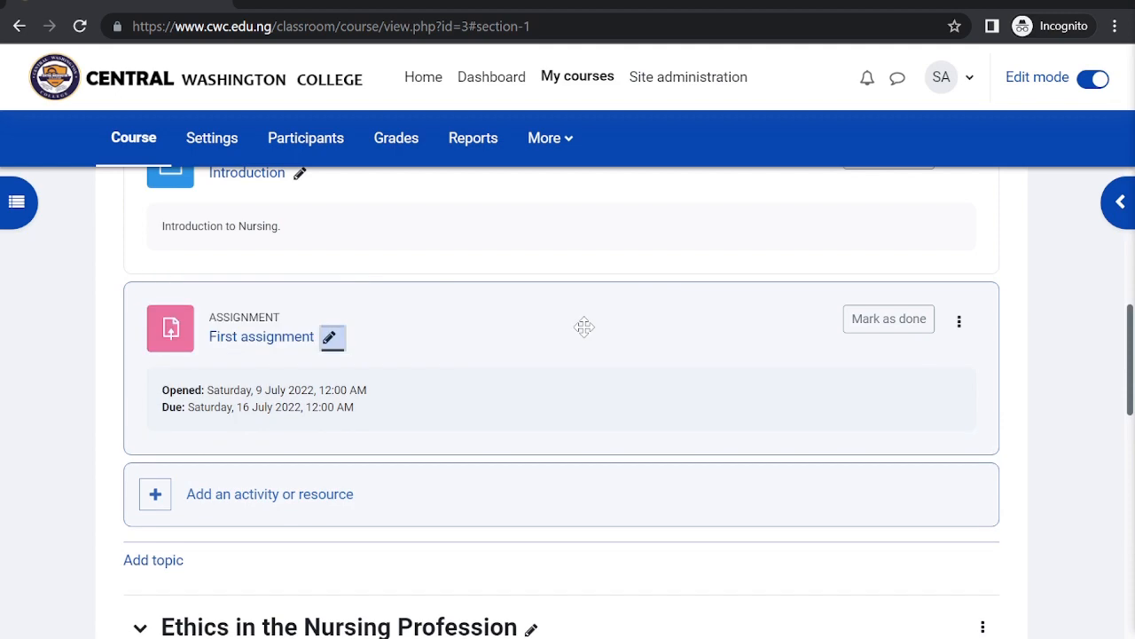
# Edit the First assignment's settings to send a content change notification, then save and return to the course.
pyautogui.click(960, 322)
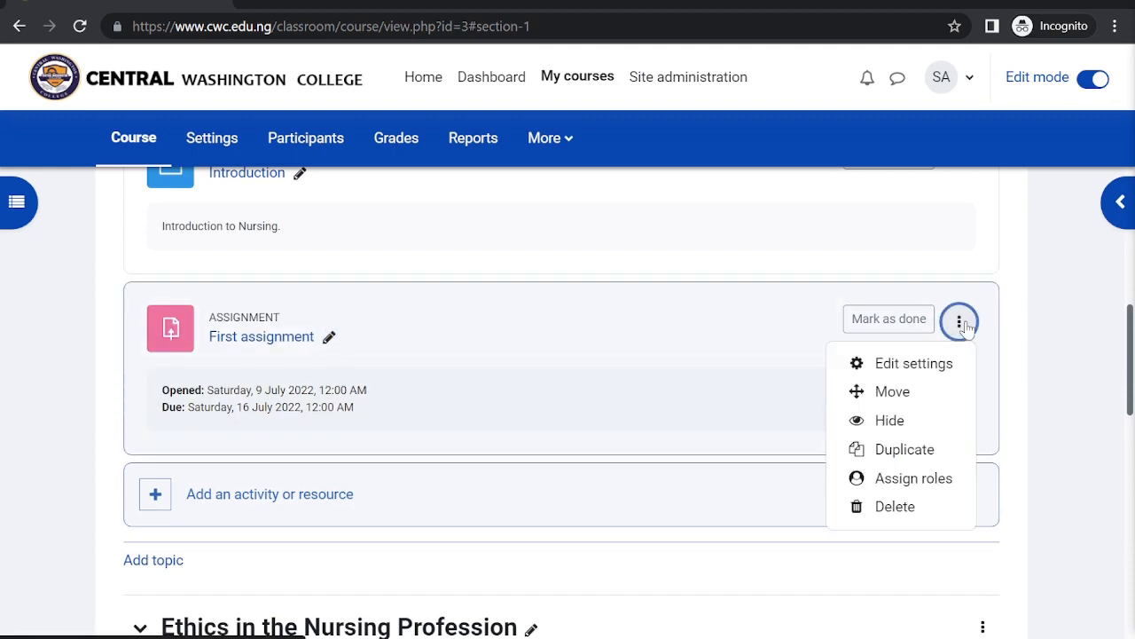
pyautogui.click(913, 365)
pyautogui.scroll(-20, 589, 357)
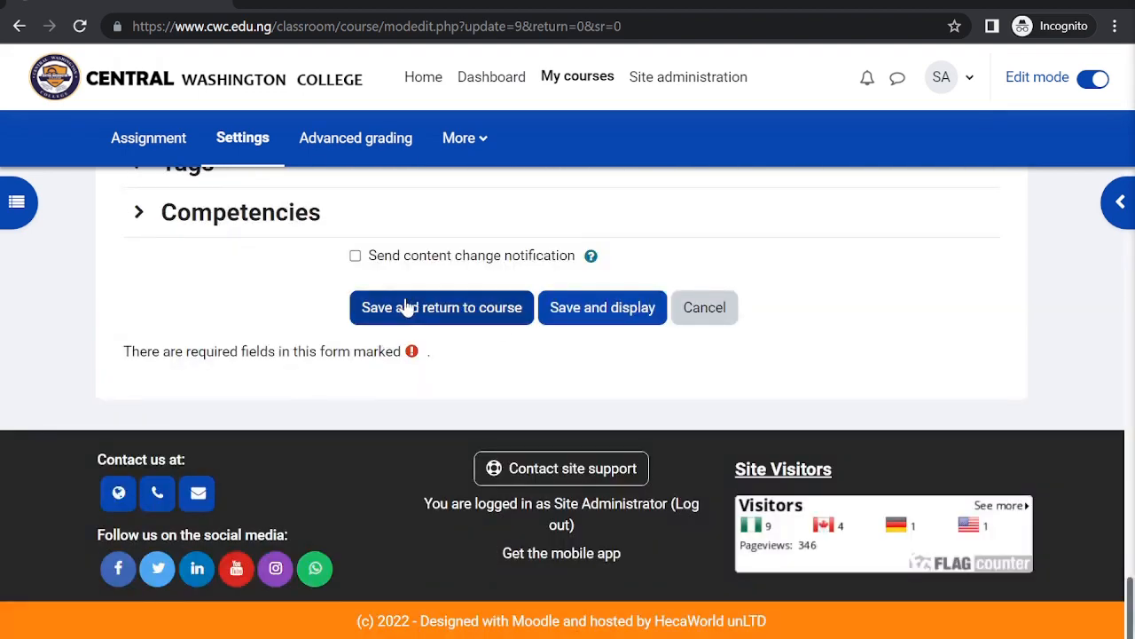
pyautogui.click(355, 255)
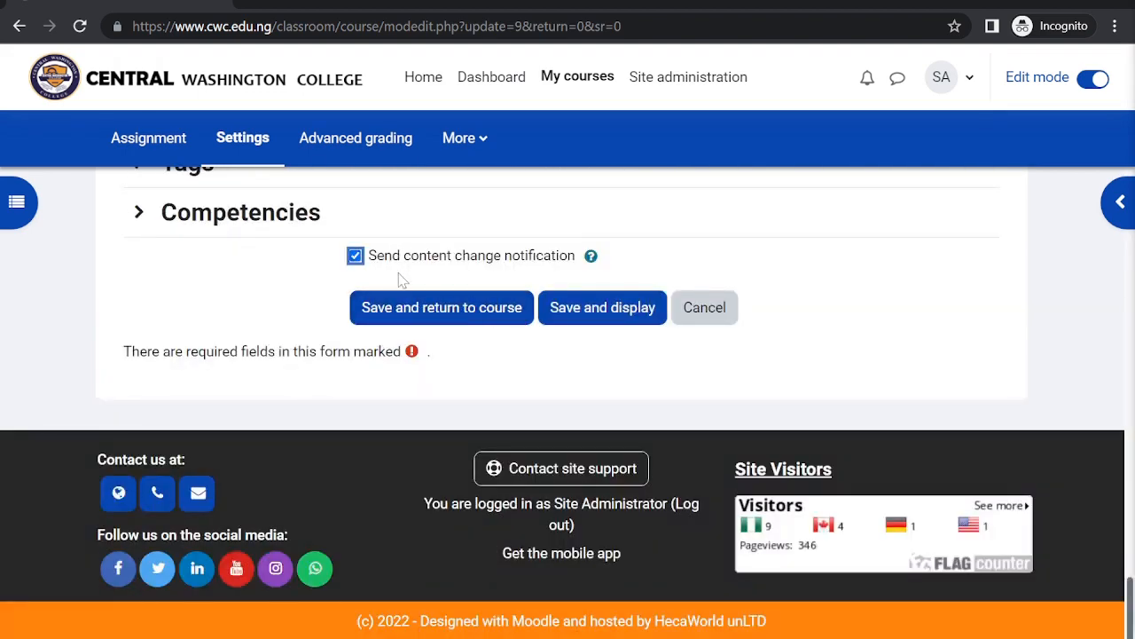
pyautogui.click(401, 306)
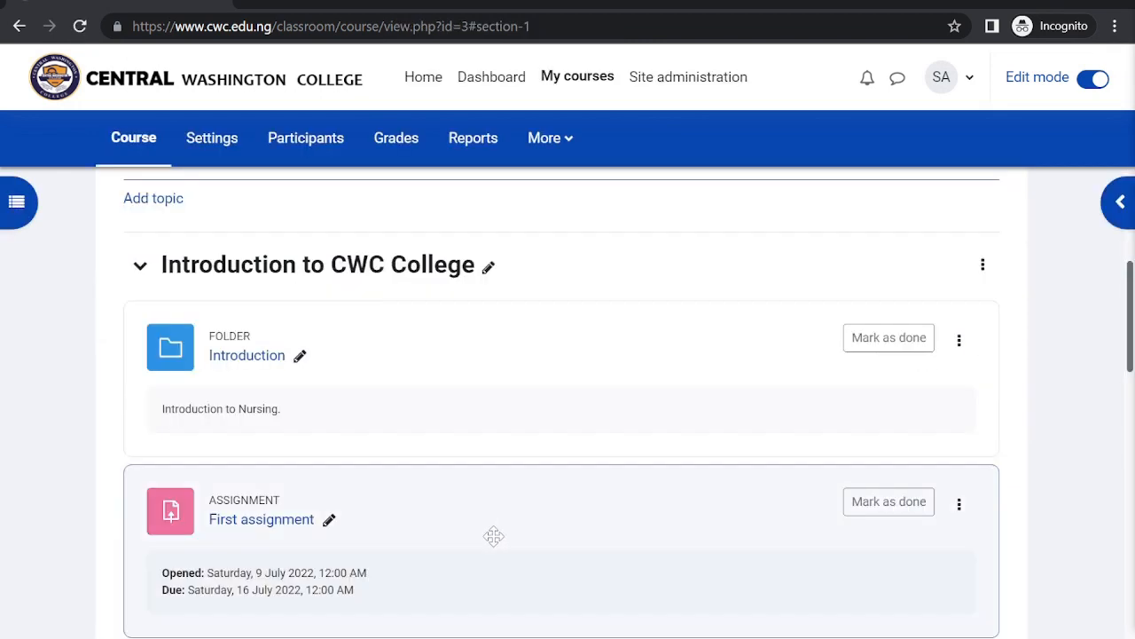
# Turn off edit mode for the CWC Teachers Administration course.
pyautogui.scroll(-13, 493, 536)
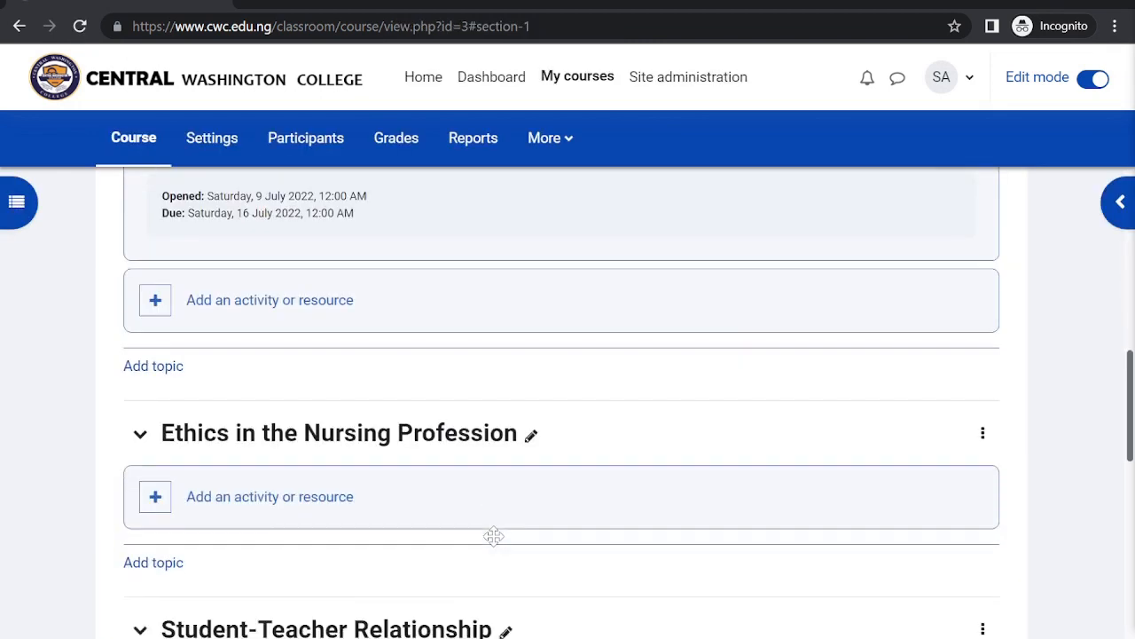
pyautogui.scroll(13, 497, 544)
pyautogui.scroll(5, 494, 544)
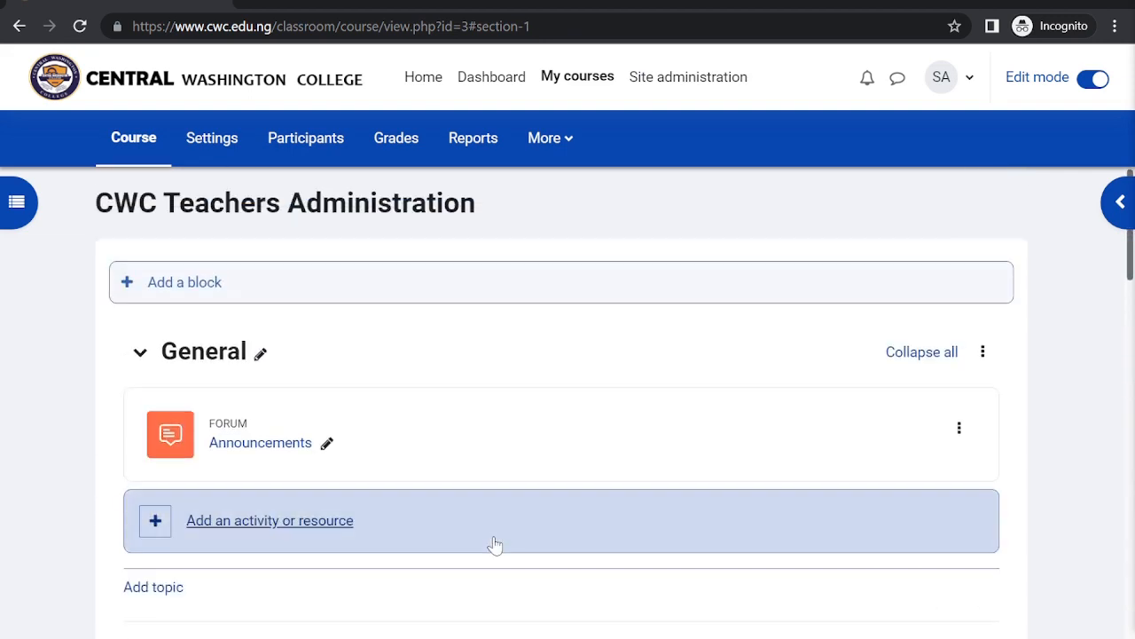
pyautogui.click(1098, 80)
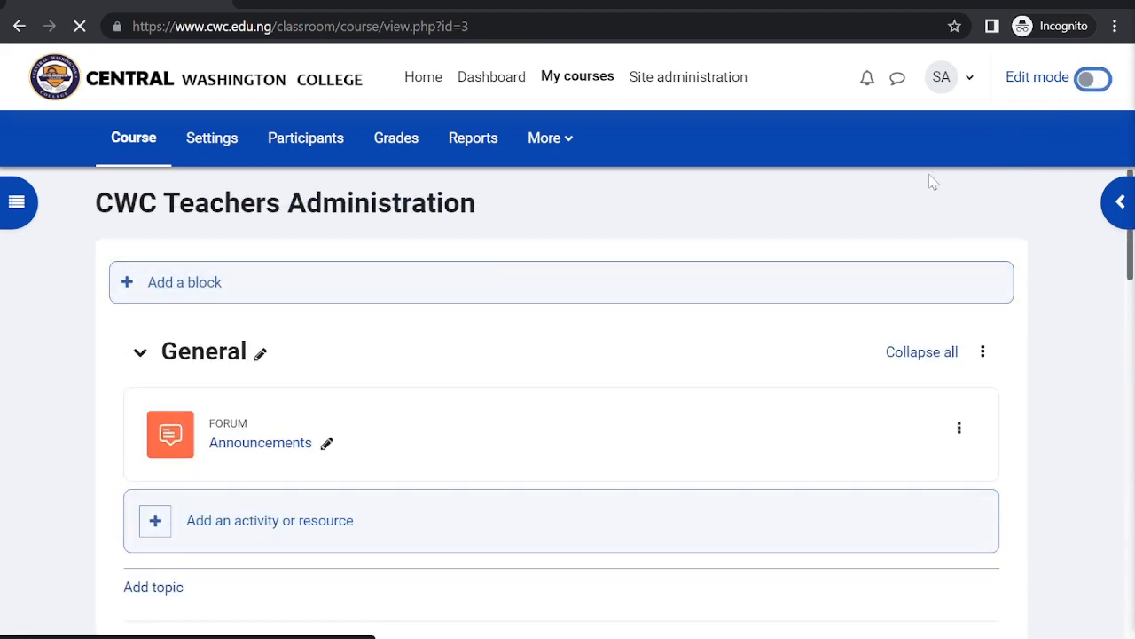
# Open the Introduction folder in the Introduction to CWC College section and examine its description and attached file.
pyautogui.scroll(-3, 762, 459)
pyautogui.scroll(3, 764, 458)
pyautogui.scroll(-3, 763, 458)
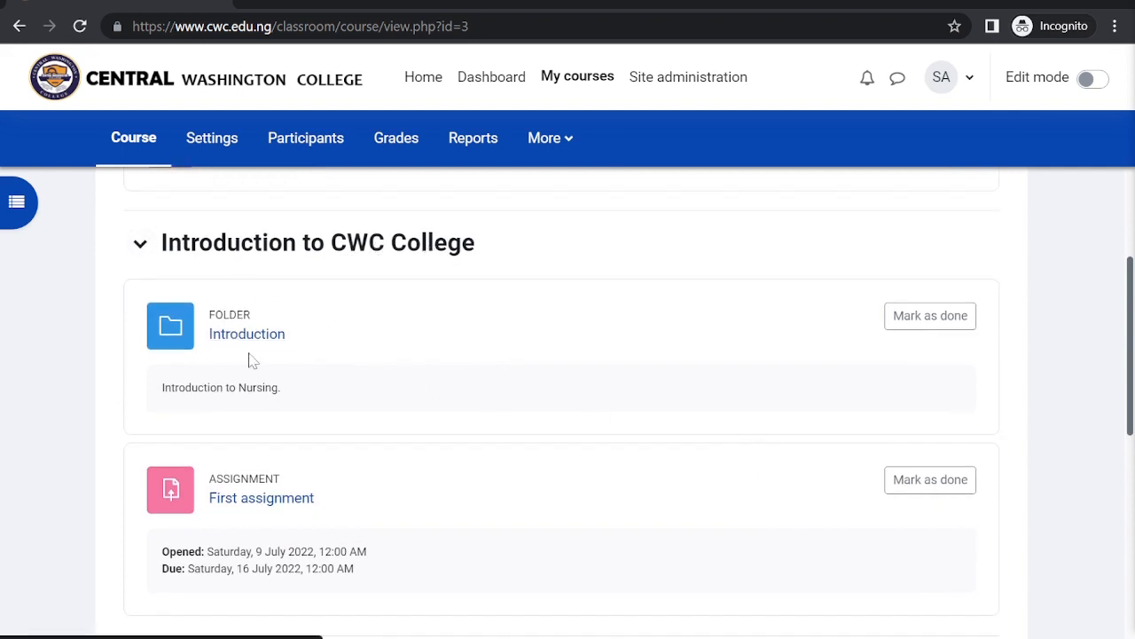
pyautogui.scroll(-2, 300, 397)
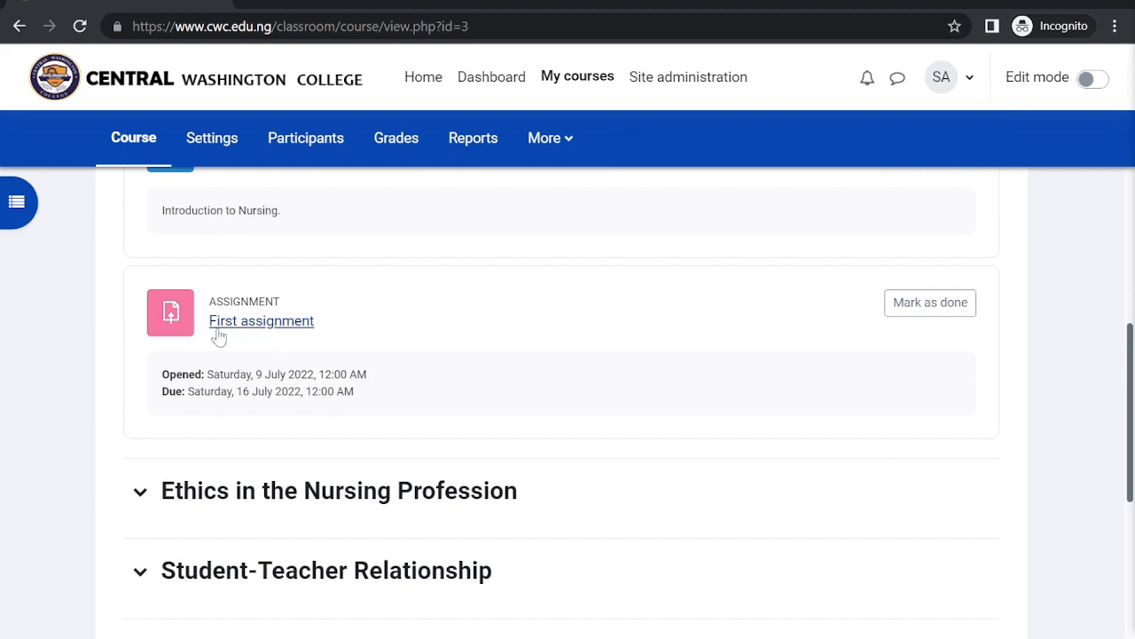
pyautogui.scroll(1, 271, 342)
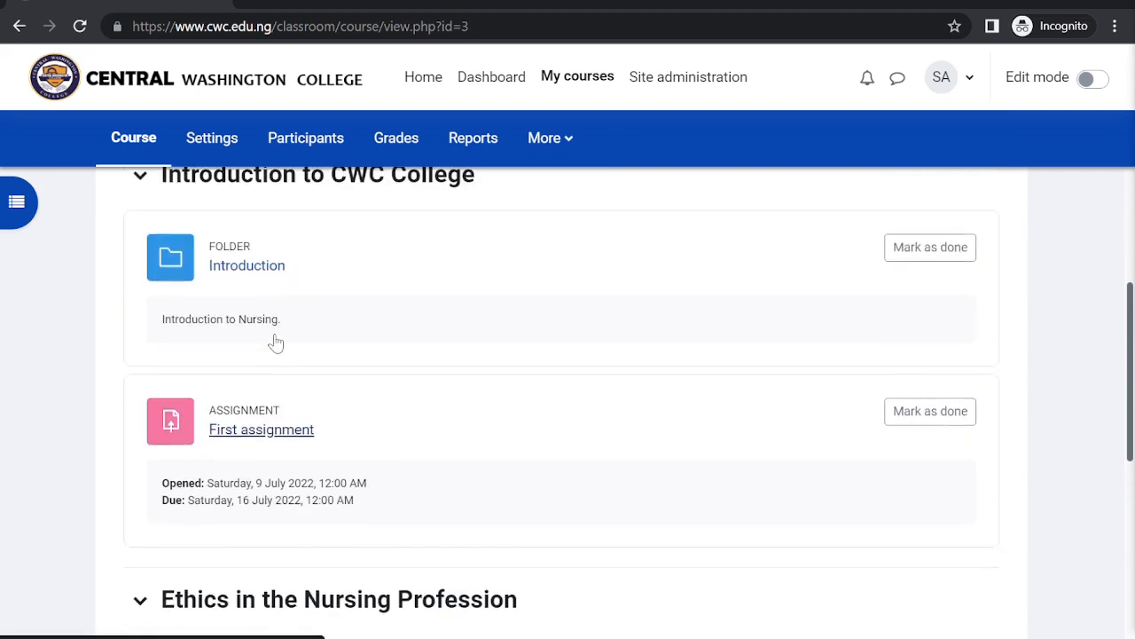
pyautogui.click(248, 278)
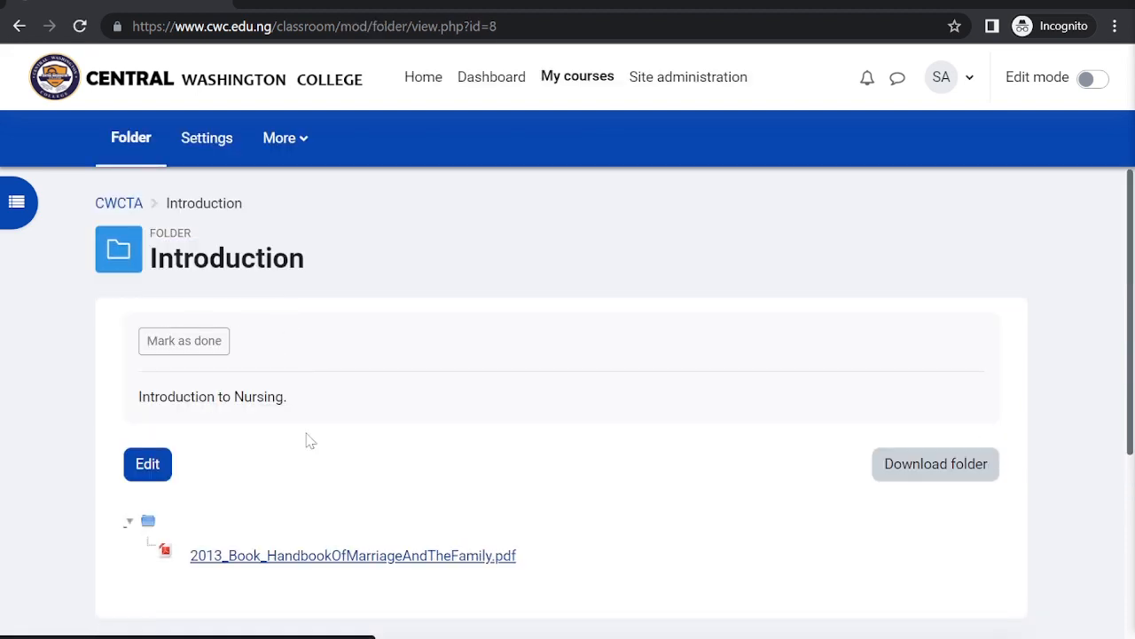
pyautogui.scroll(-3, 306, 436)
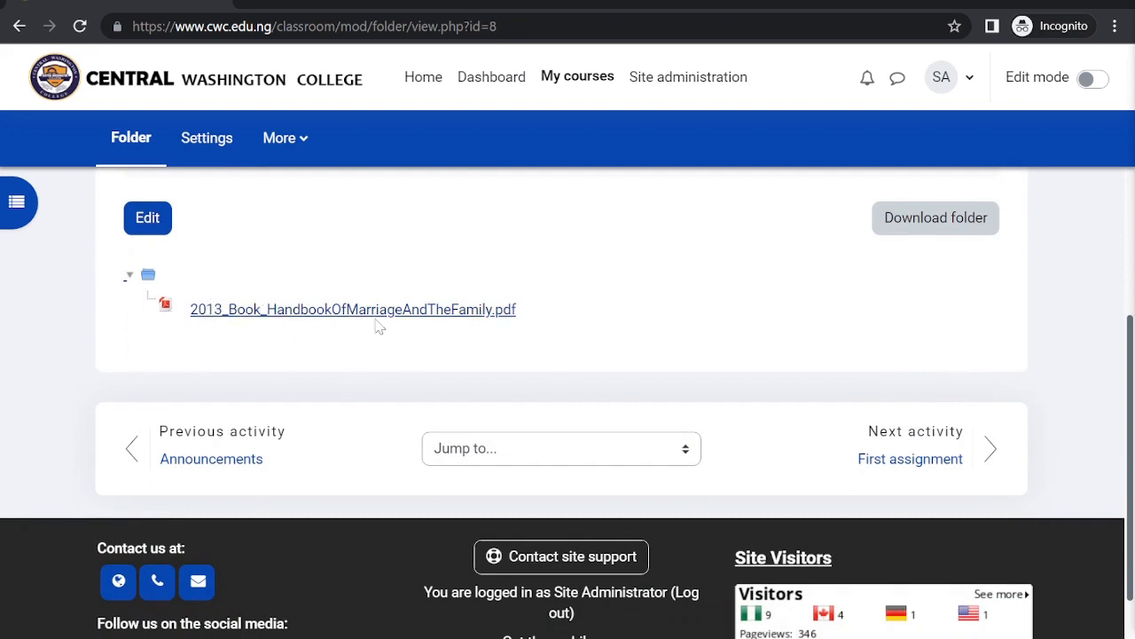
pyautogui.scroll(3, 401, 357)
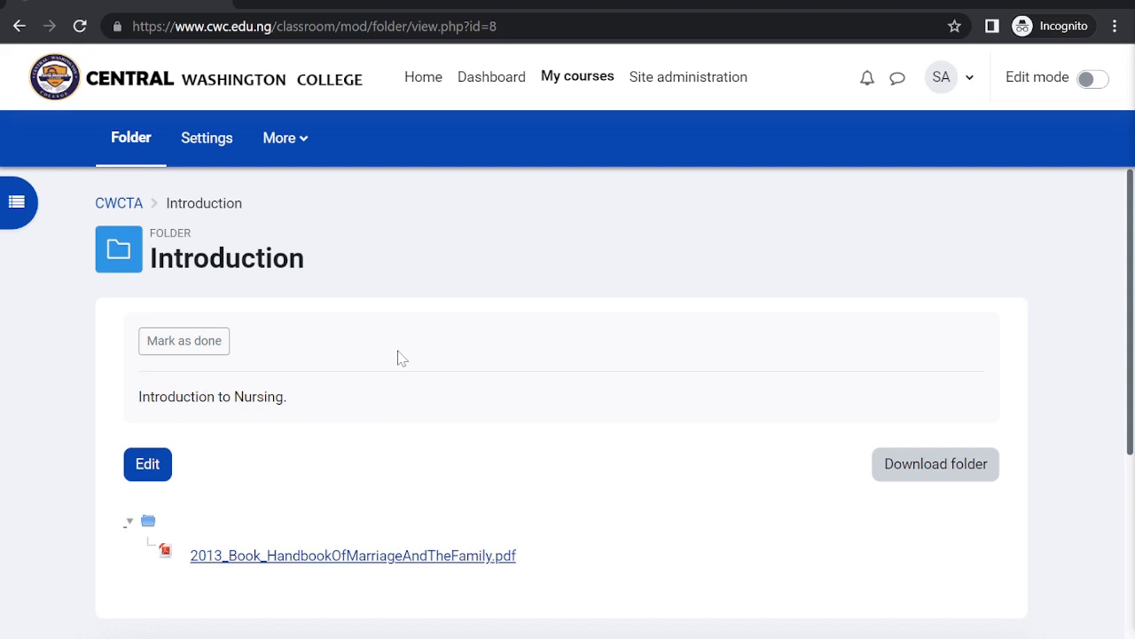
# Log out of the site administrator account and log in with the teacher account.
pyautogui.click(970, 82)
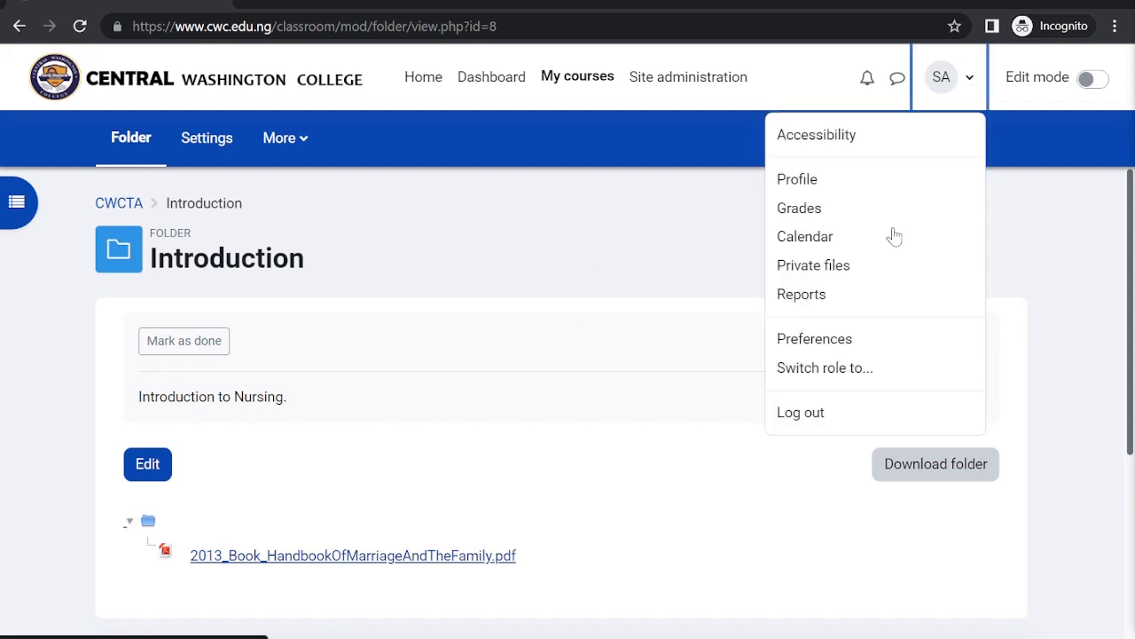
pyautogui.click(842, 423)
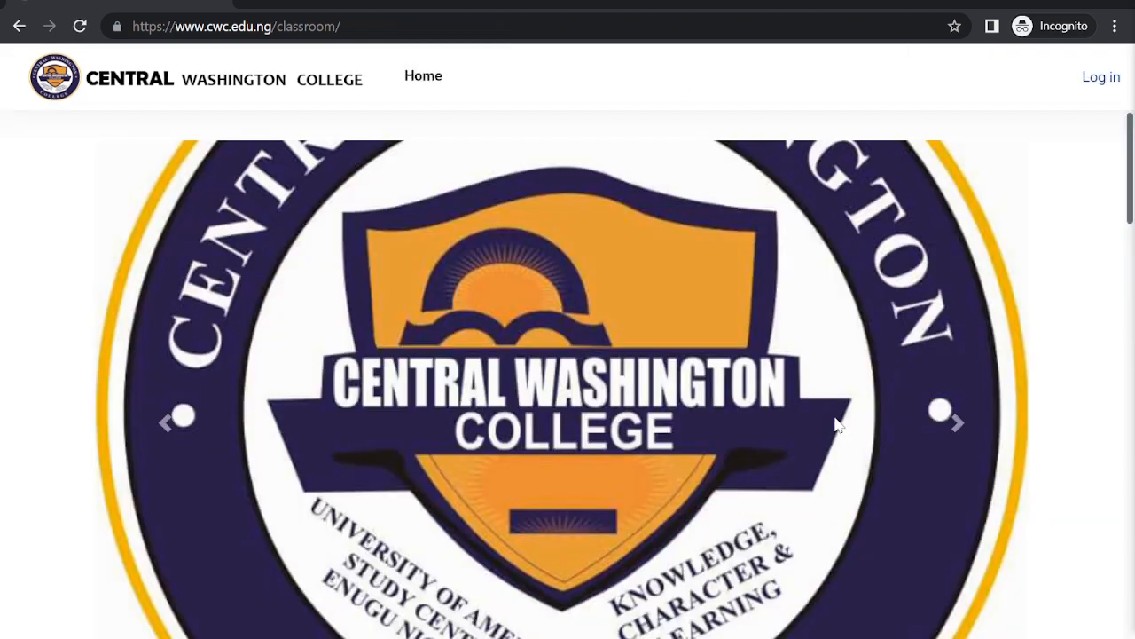
pyautogui.click(1100, 77)
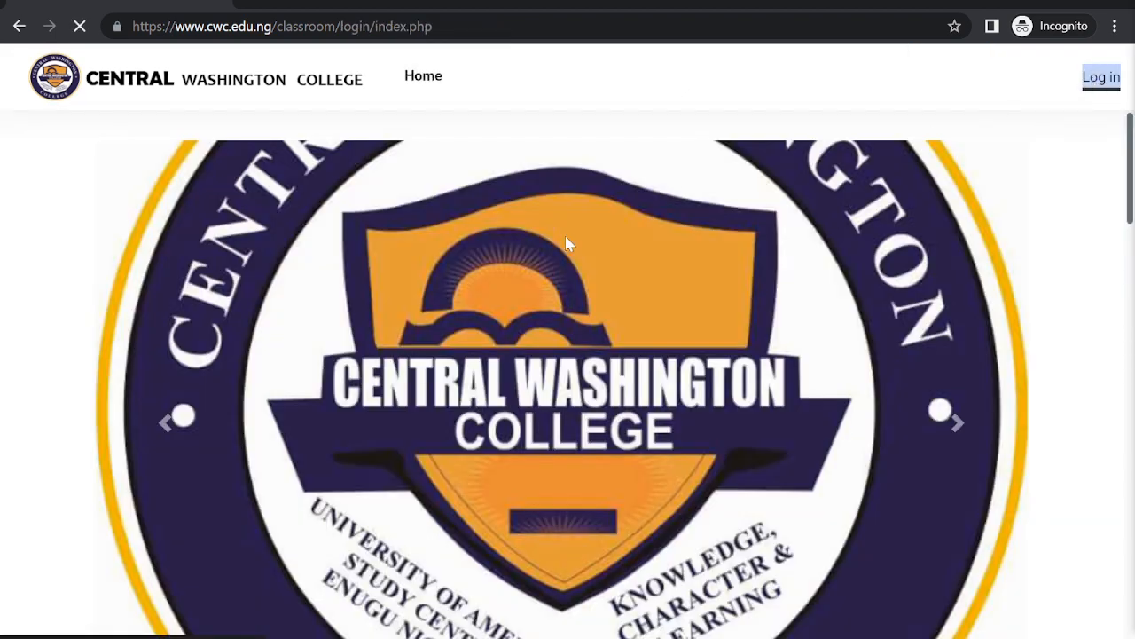
pyautogui.press('Return')
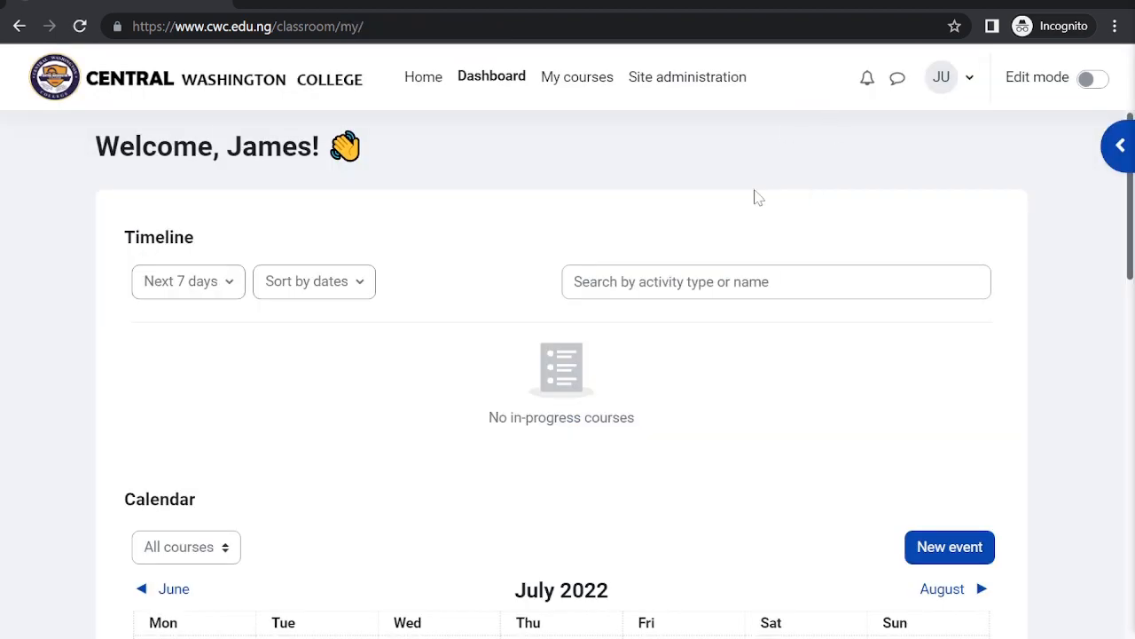
# Go to the teacher's courses, dismiss the Courses and categories hint and start a new course.
pyautogui.click(582, 87)
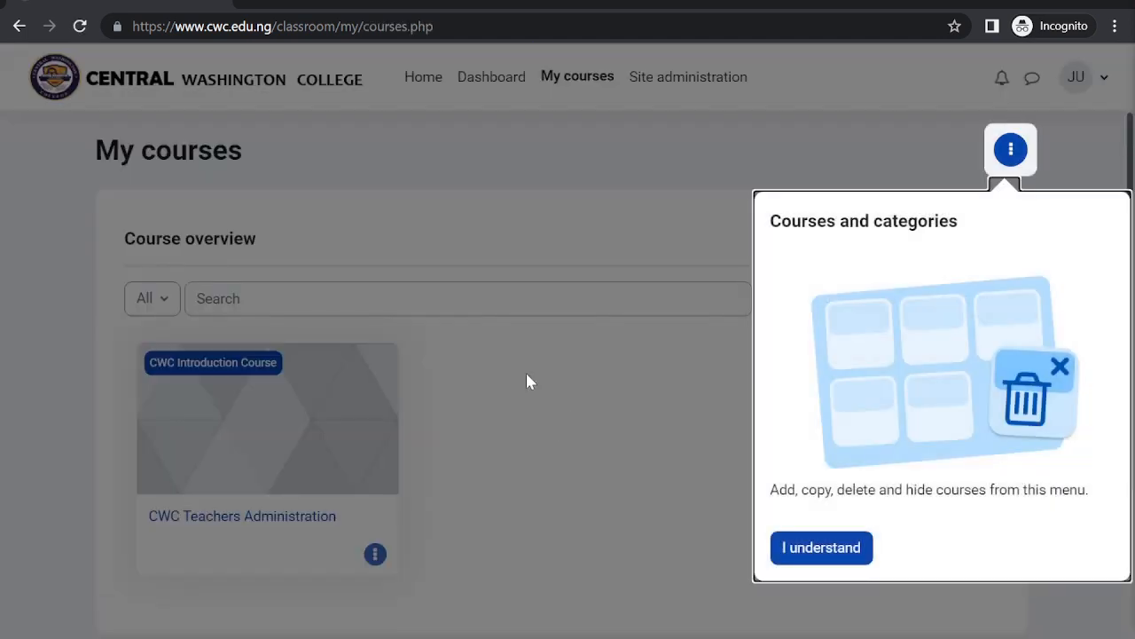
pyautogui.click(1016, 152)
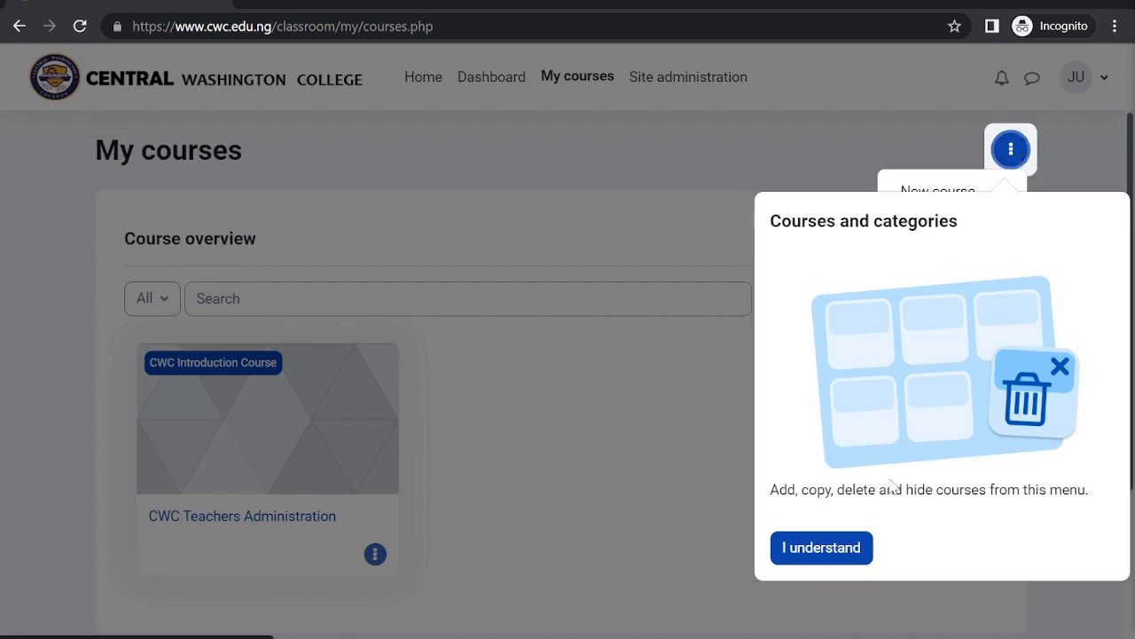
pyautogui.click(832, 559)
pyautogui.click(1010, 149)
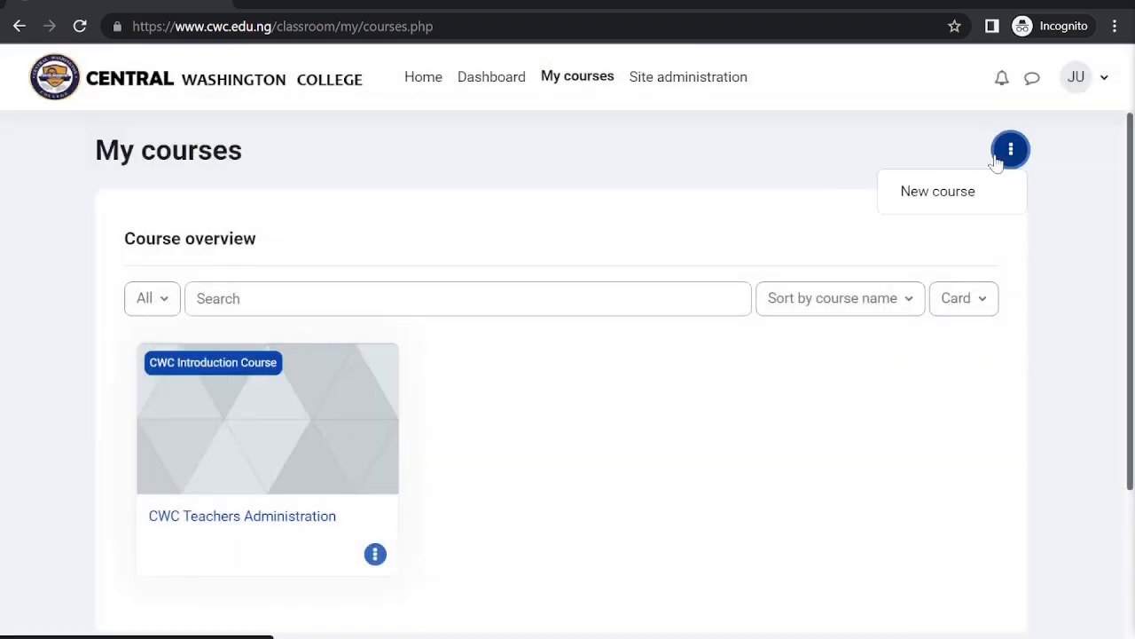
pyautogui.click(941, 193)
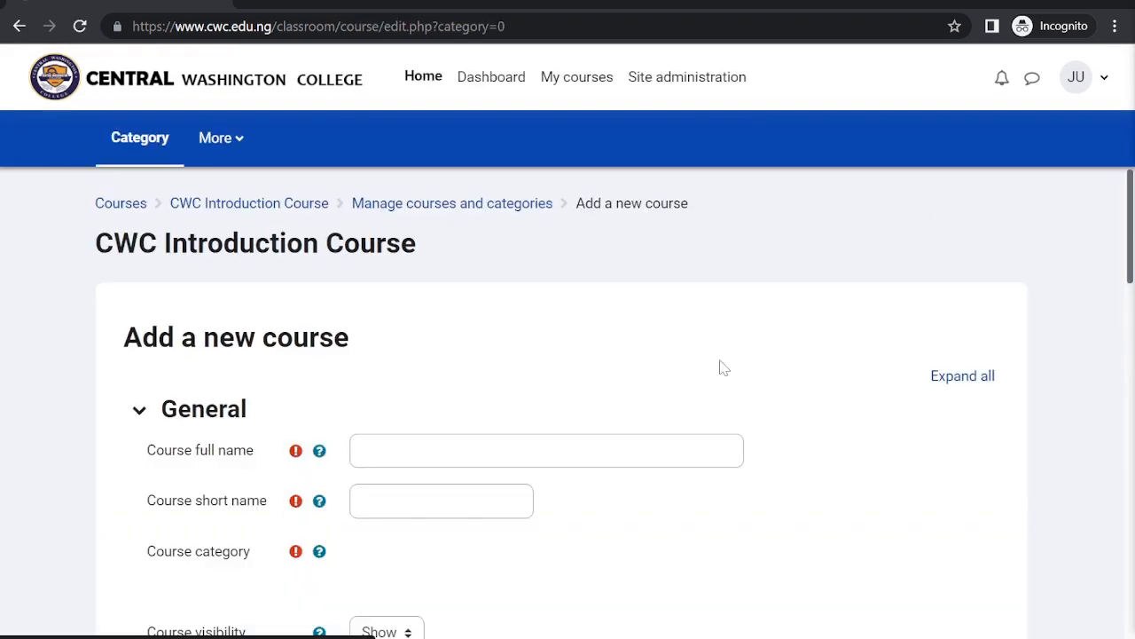
# Enter My first Course as the course full name, MFC as the short name and MFC101 as the course ID number.
pyautogui.scroll(-2, 734, 424)
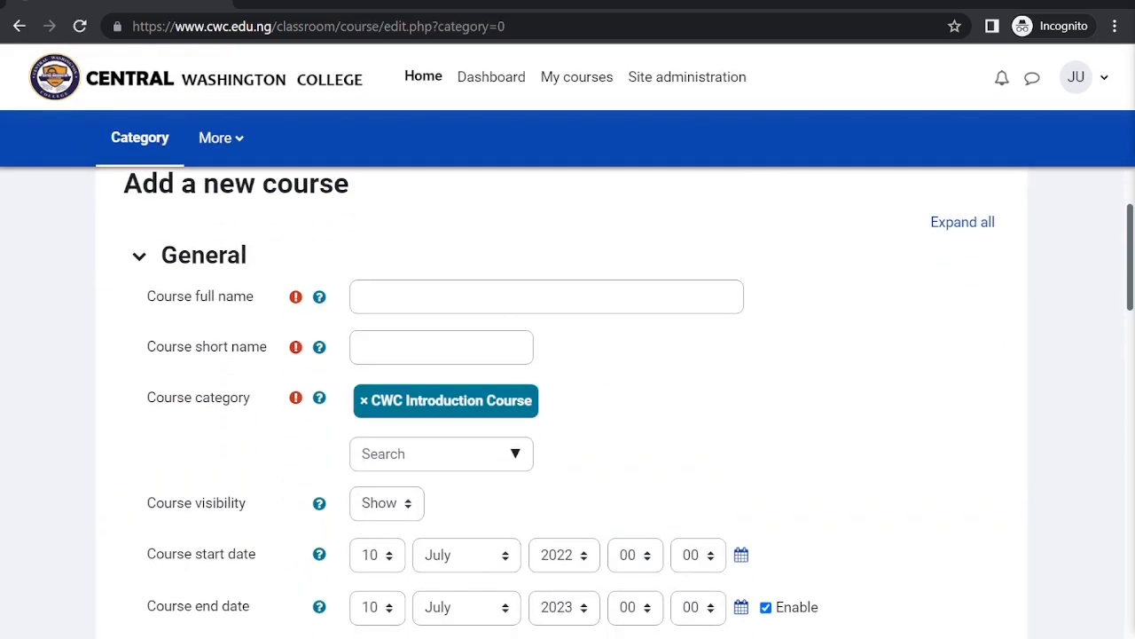
pyautogui.click(546, 296)
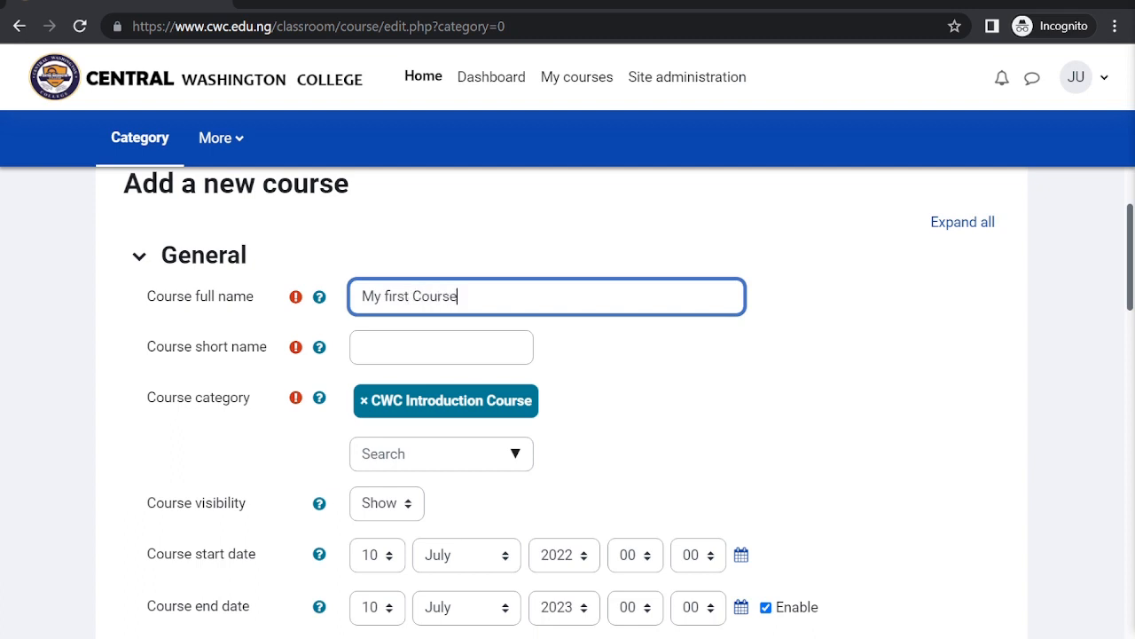
pyautogui.click(430, 336)
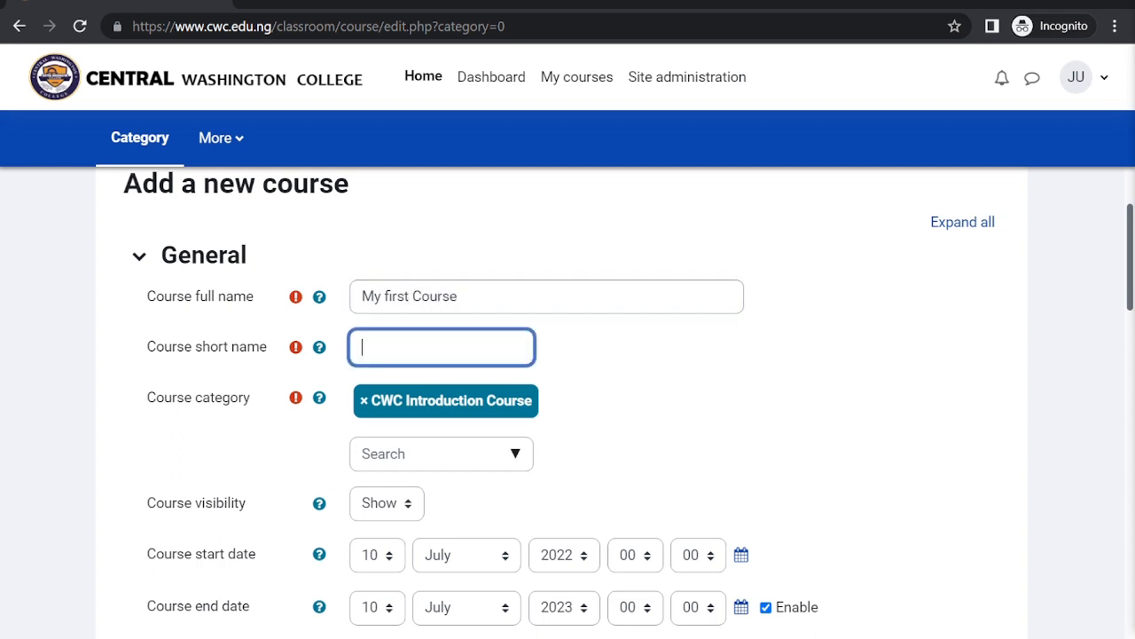
pyautogui.write('MFC')
pyautogui.scroll(-5, 418, 346)
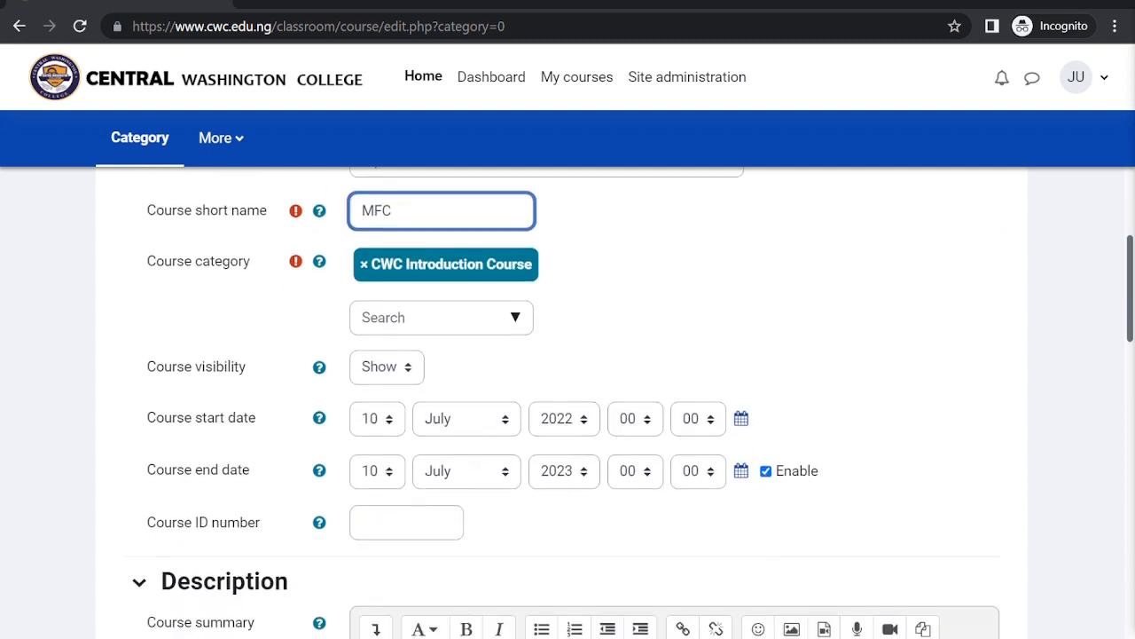
pyautogui.click(407, 246)
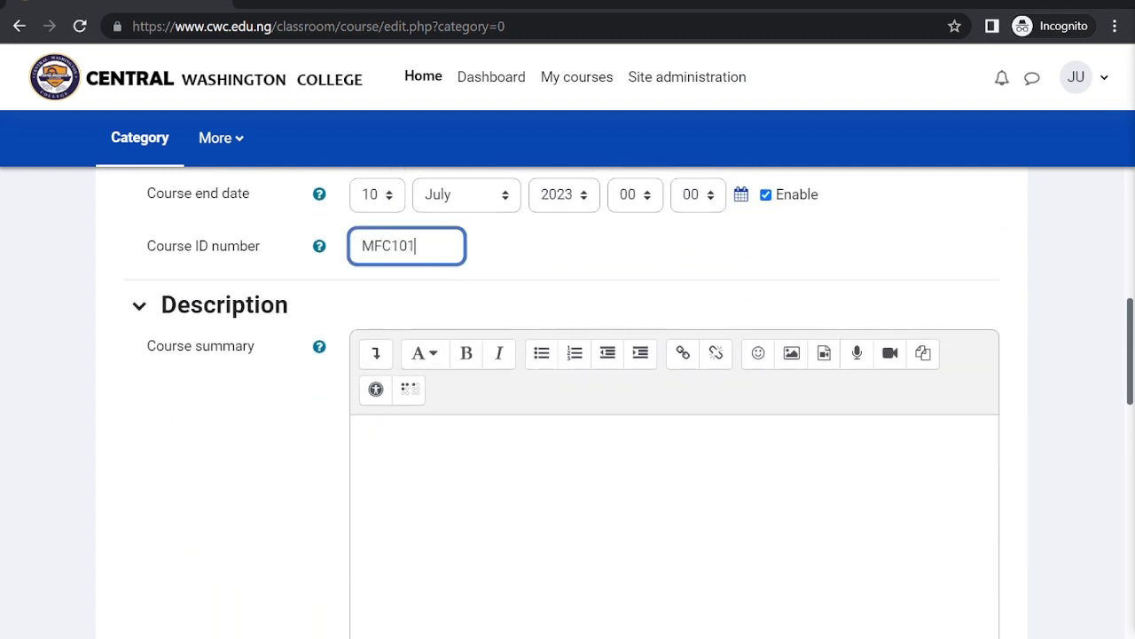
pyautogui.write('MFC101')
# Write the course summary "Introducing myself to the students".
pyautogui.click(355, 430)
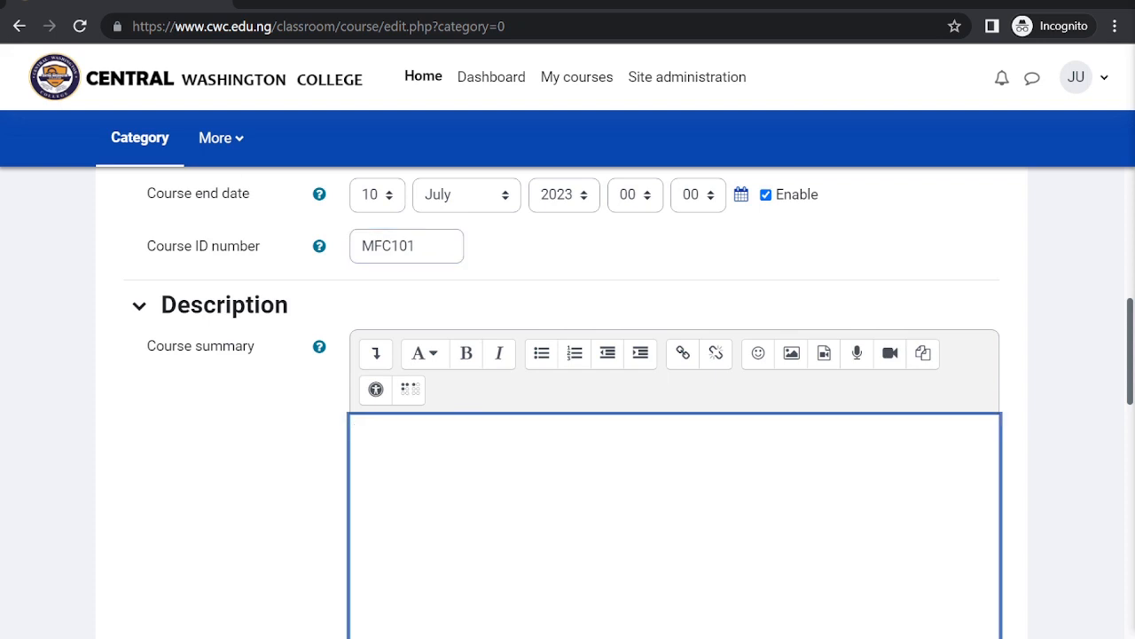
pyautogui.write('Introducting my')
pyautogui.press('BackSpace')
pyautogui.press('BackSpace')
pyautogui.press('BackSpace')
pyautogui.press('BackSpace')
pyautogui.write('ing myself ')
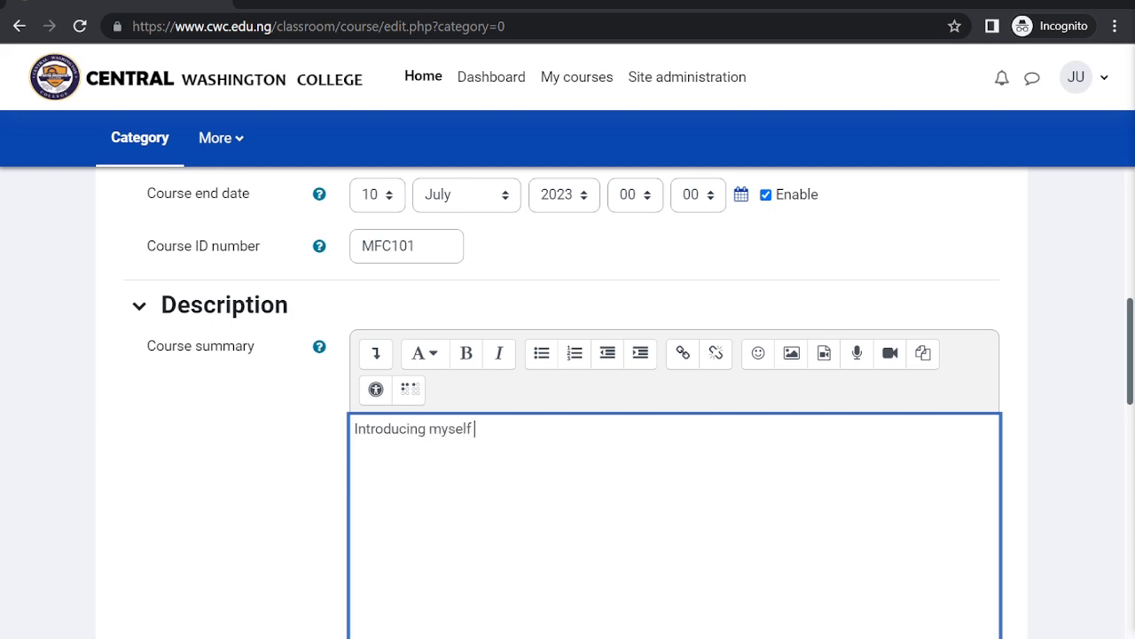
pyautogui.write('to the students')
# Add itz didee.png as the course image.
pyautogui.scroll(-6, 381, 452)
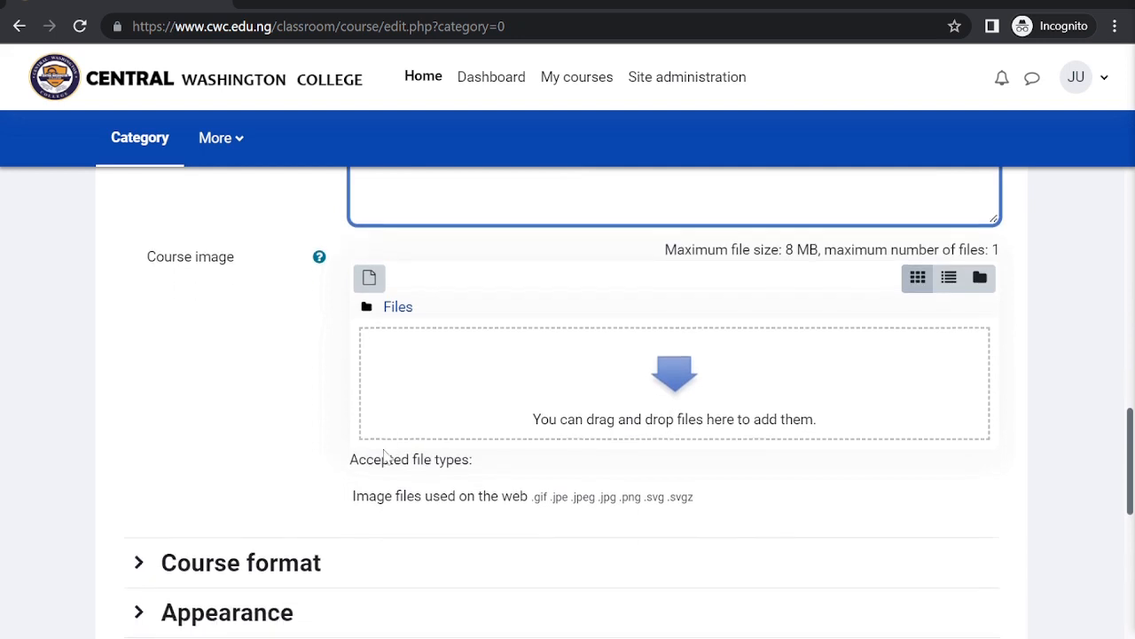
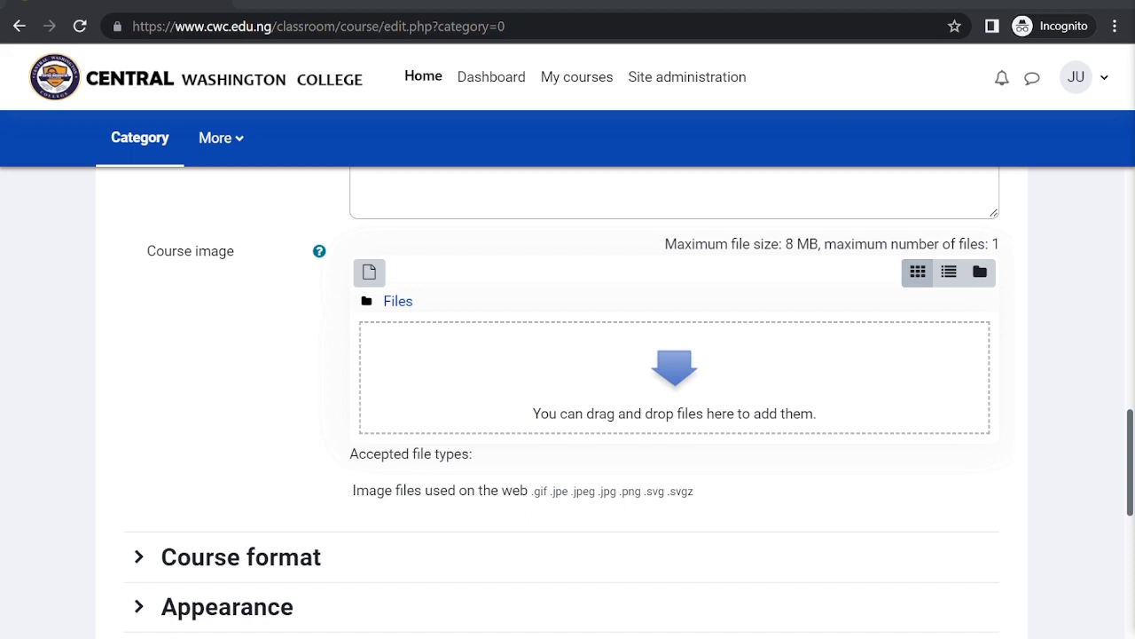
pyautogui.moveTo(1131, 555); pyautogui.dragTo(570, 397)
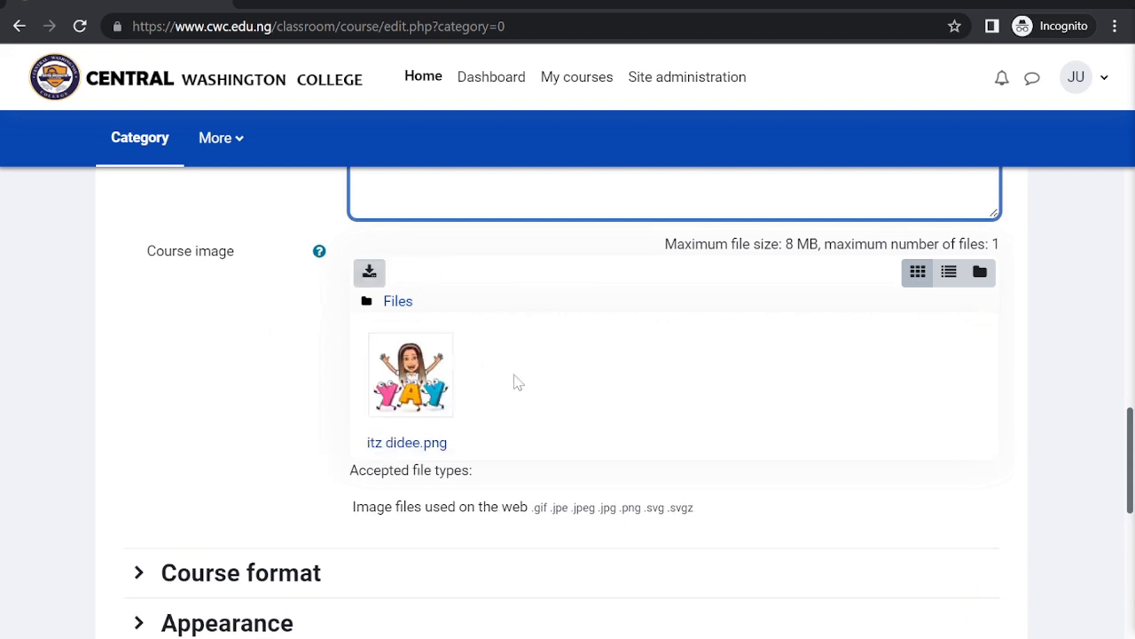
# Expand the Course format settings and set the course's format to Weekly format.
pyautogui.scroll(-1, 573, 427)
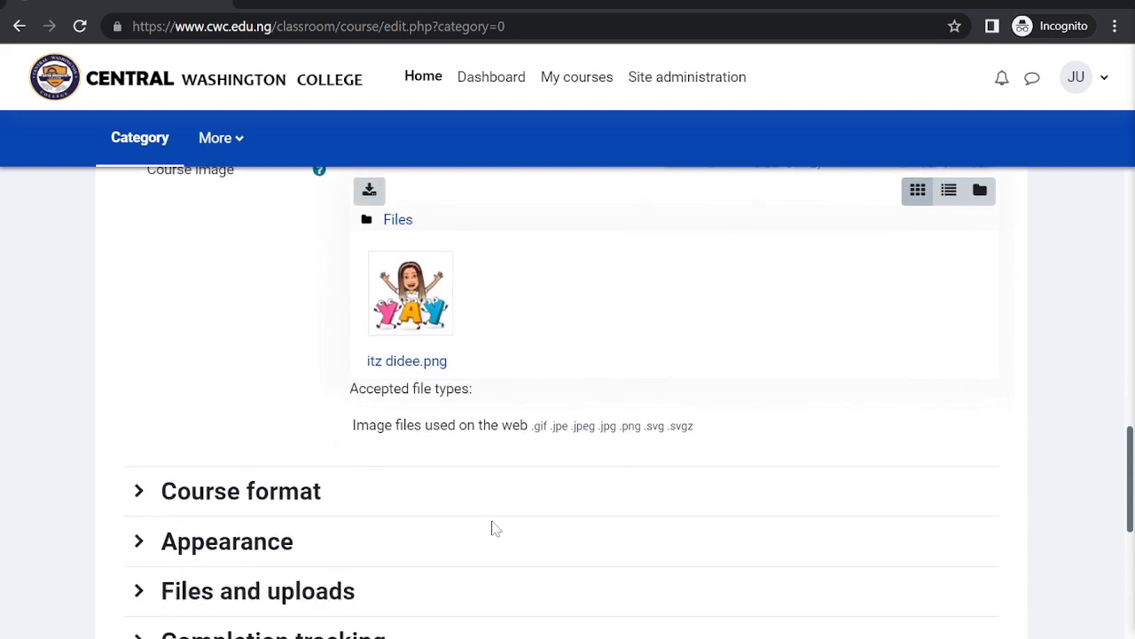
pyautogui.scroll(-2, 495, 527)
pyautogui.click(255, 306)
pyautogui.scroll(-1, 253, 308)
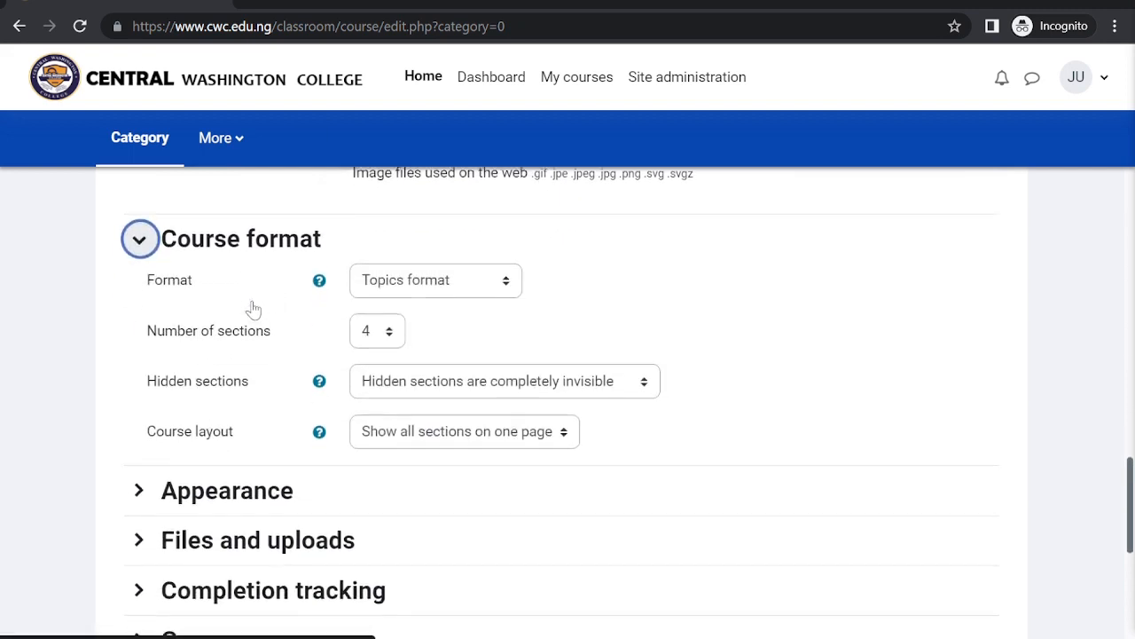
pyautogui.scroll(-1, 253, 307)
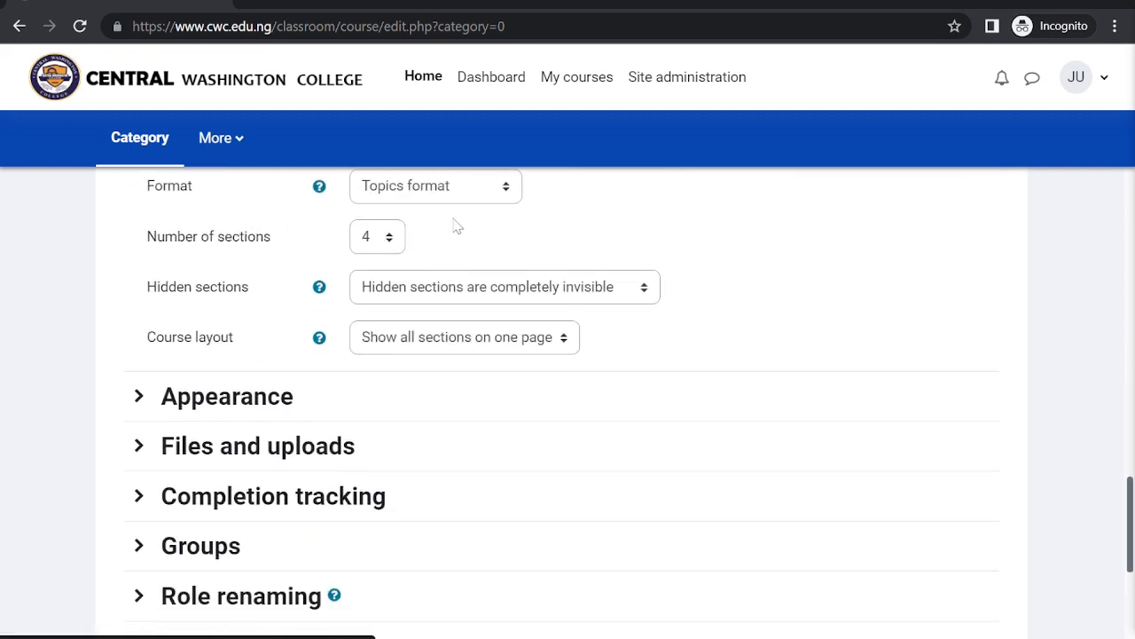
pyautogui.click(371, 246)
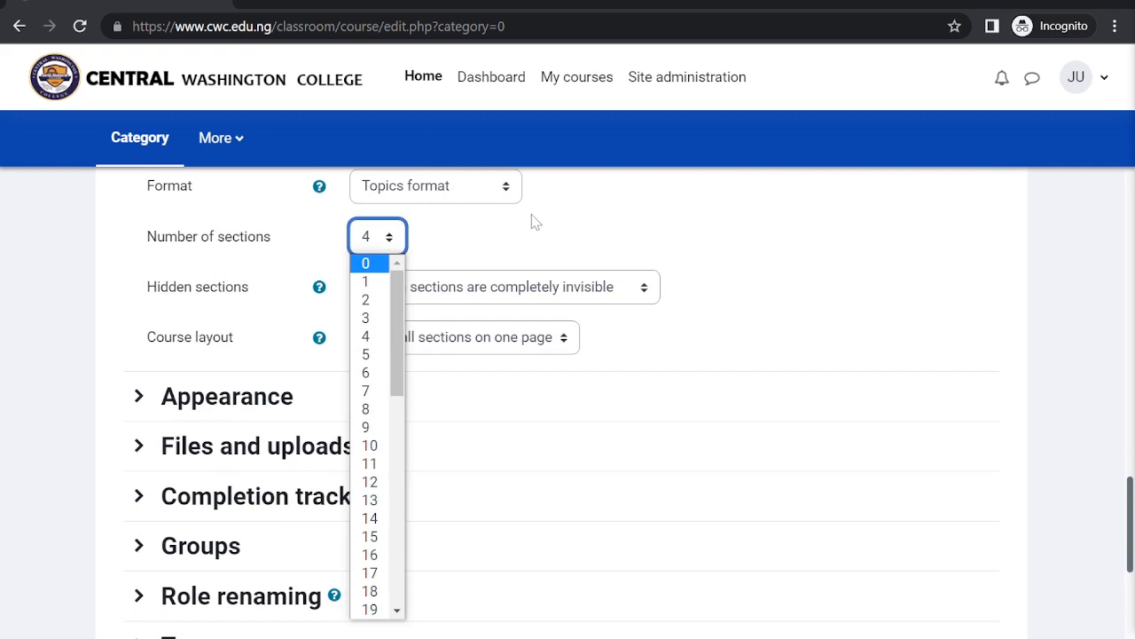
pyautogui.scroll(1, 535, 222)
pyautogui.click(420, 257)
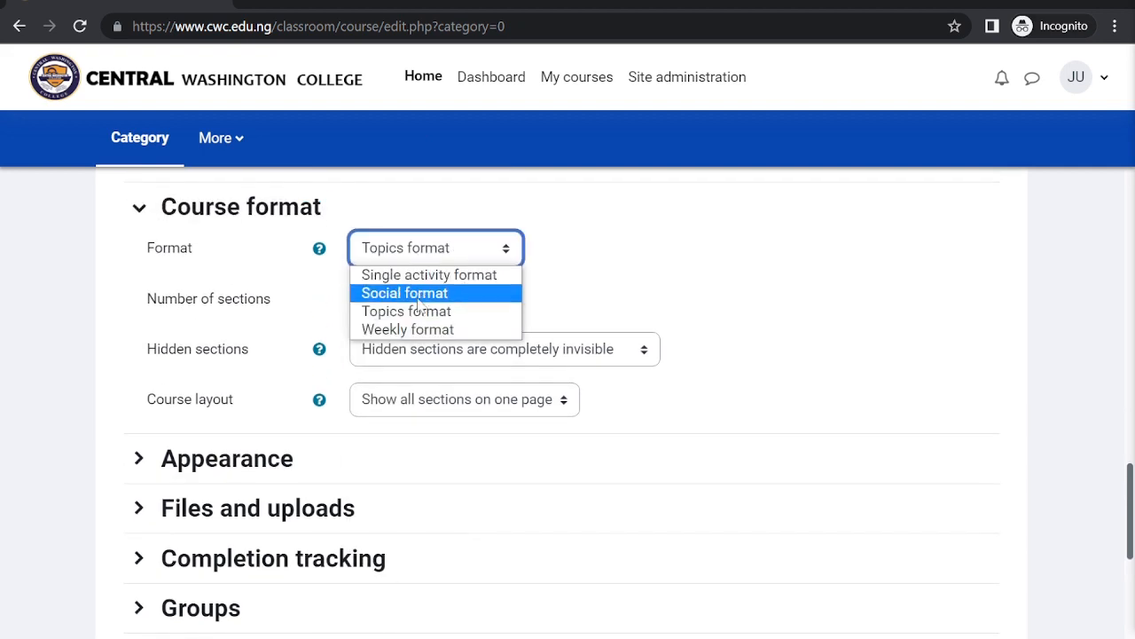
pyautogui.scroll(1, 408, 355)
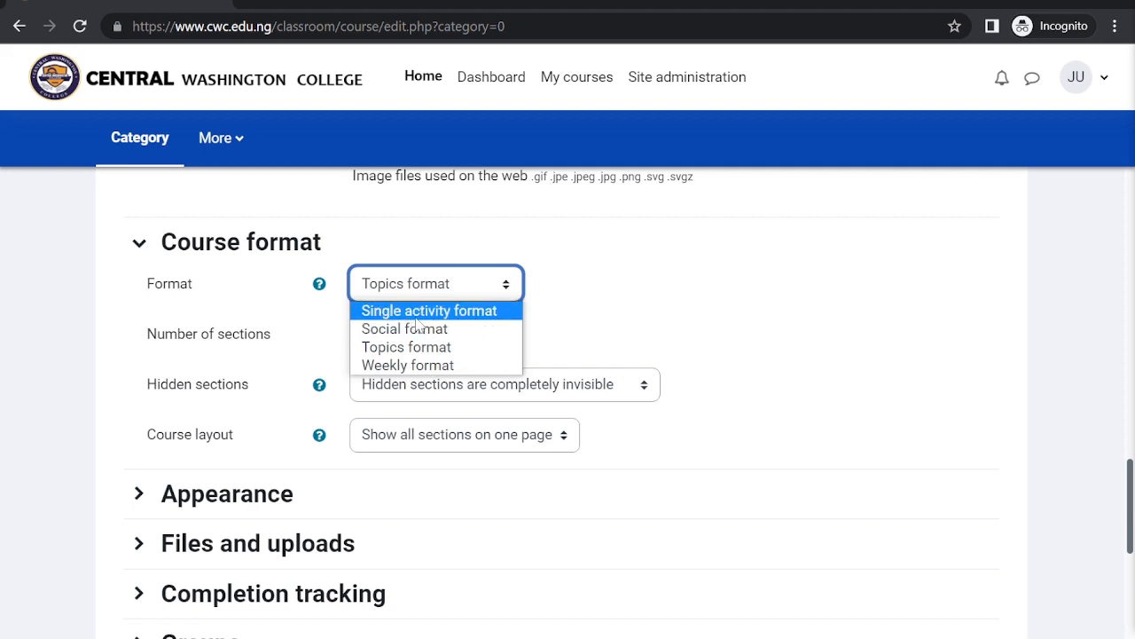
pyautogui.scroll(-1, 432, 317)
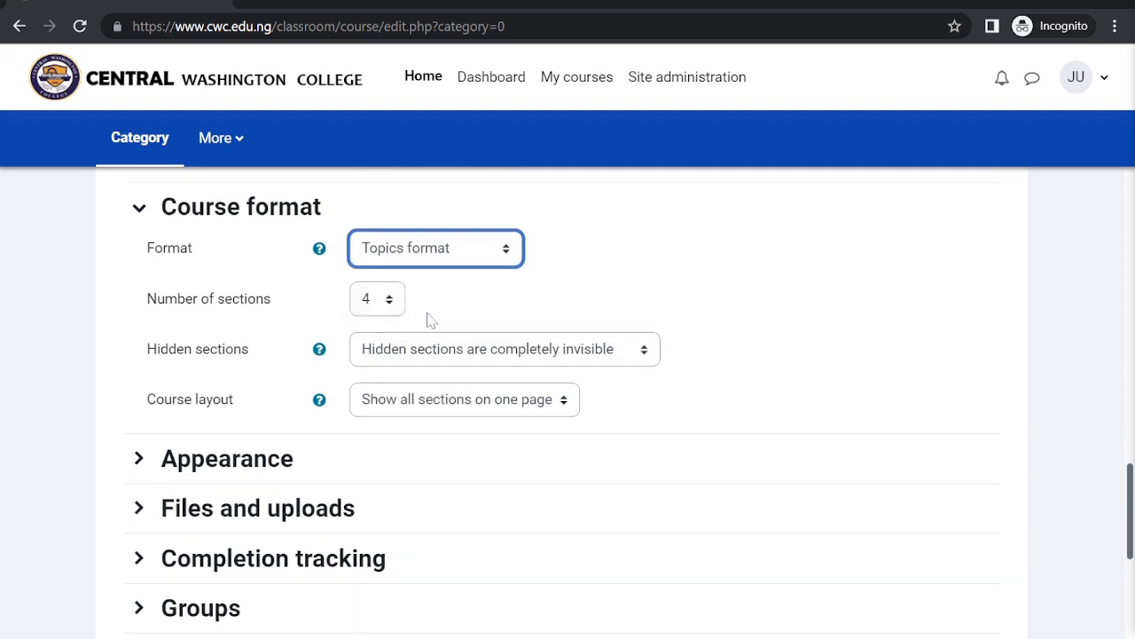
pyautogui.click(433, 262)
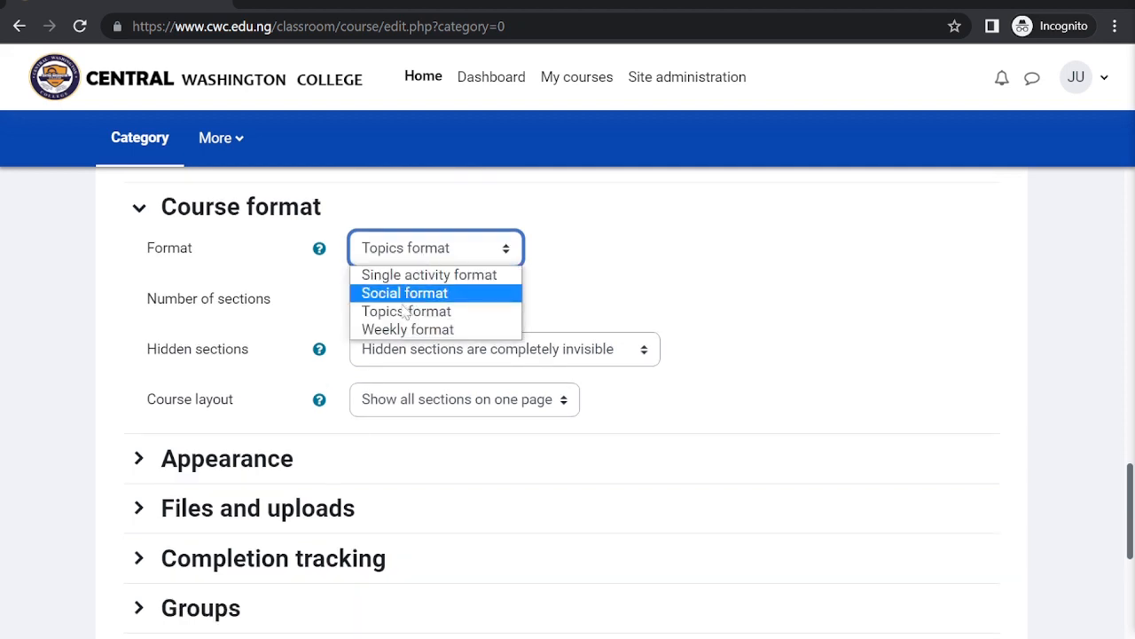
pyautogui.click(396, 335)
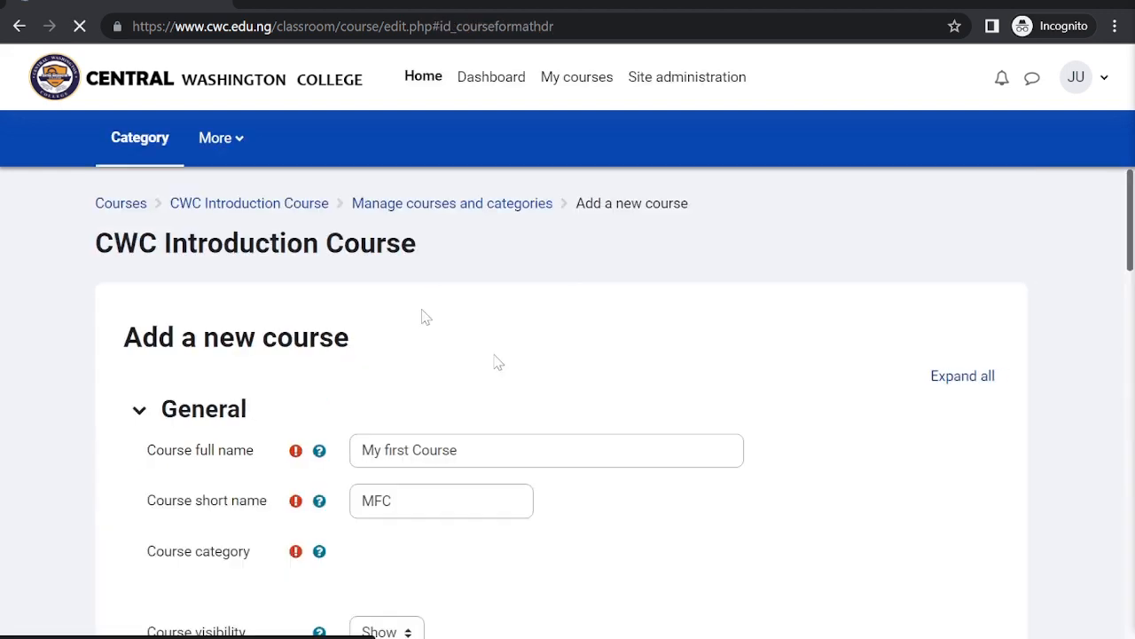
# Set the number of sections in the weekly course format to 5.
pyautogui.scroll(-1, 557, 424)
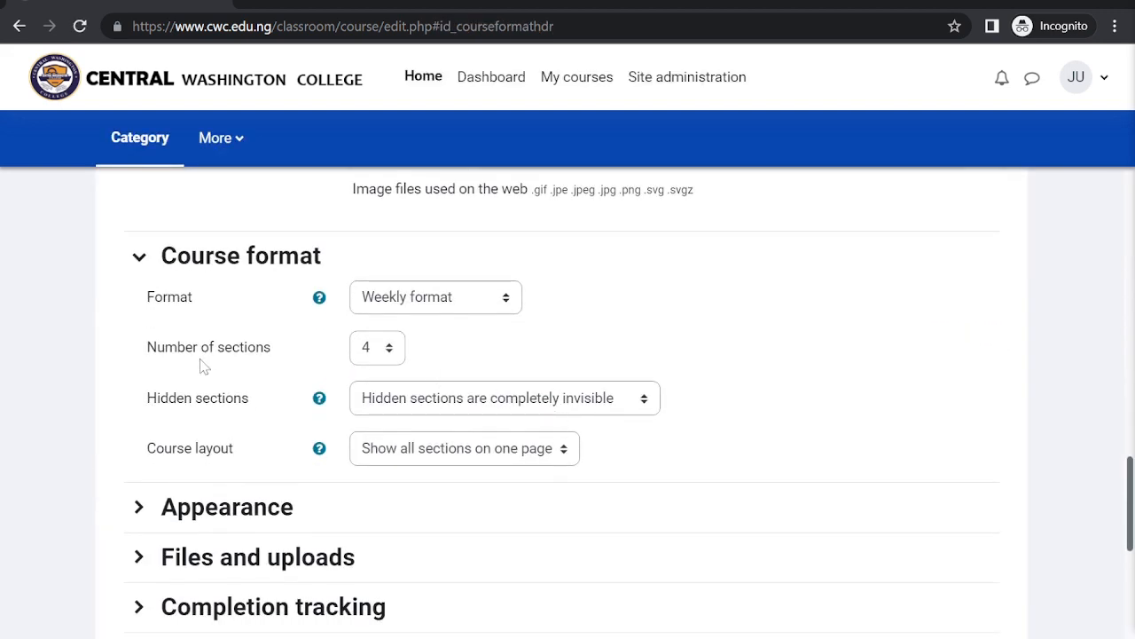
pyautogui.click(395, 356)
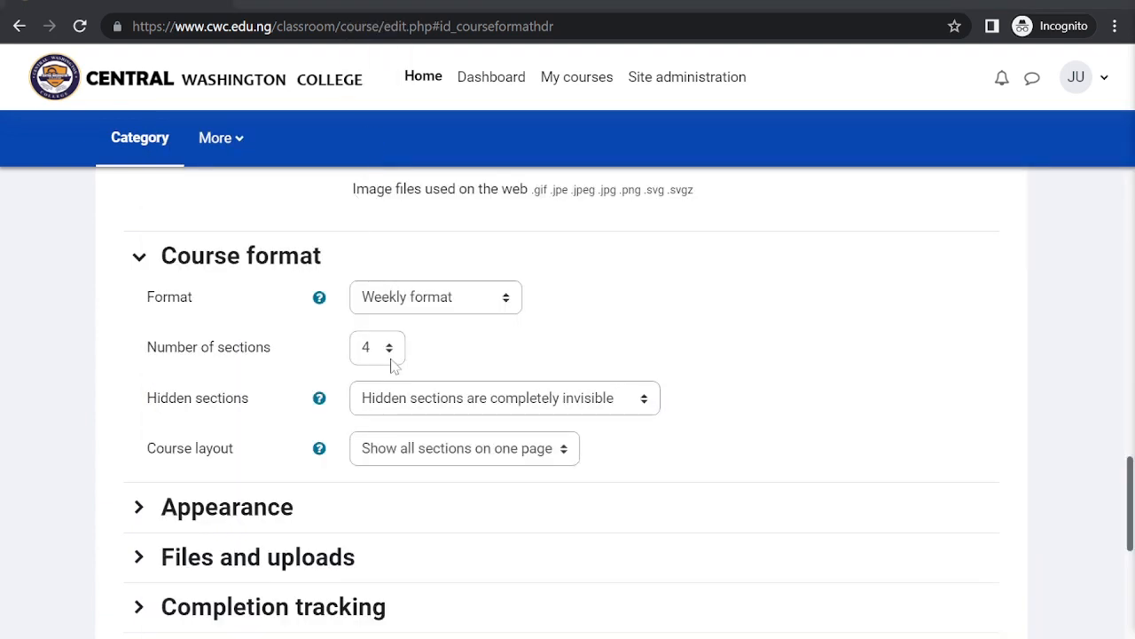
pyautogui.click(392, 360)
pyautogui.click(368, 78)
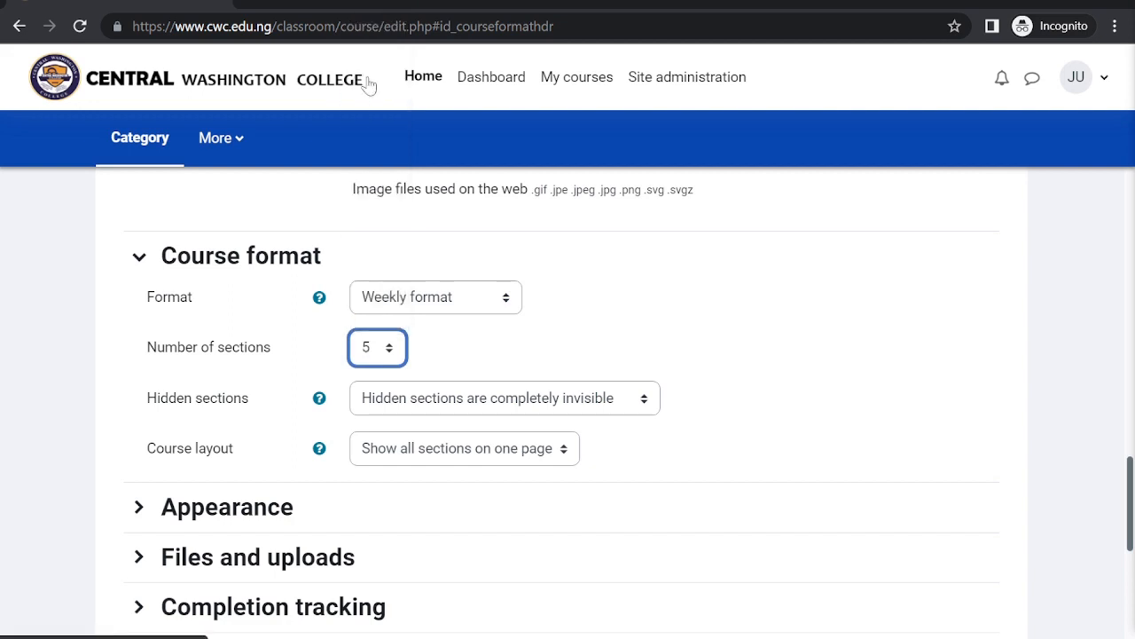
pyautogui.click(392, 355)
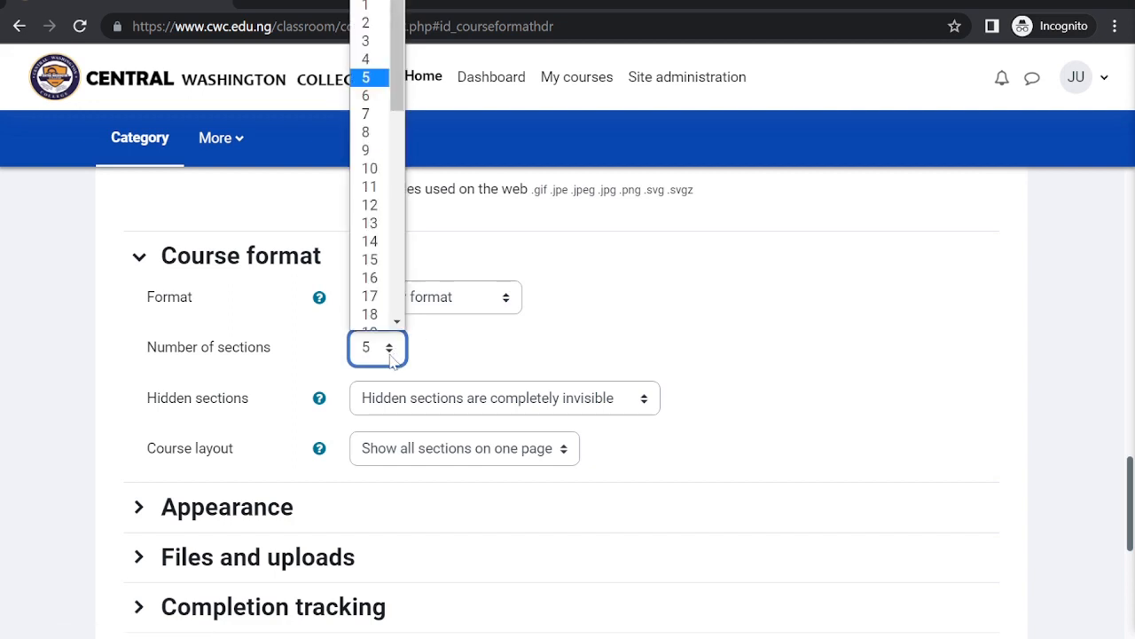
pyautogui.click(392, 355)
pyautogui.click(393, 353)
pyautogui.click(392, 353)
pyautogui.click(390, 346)
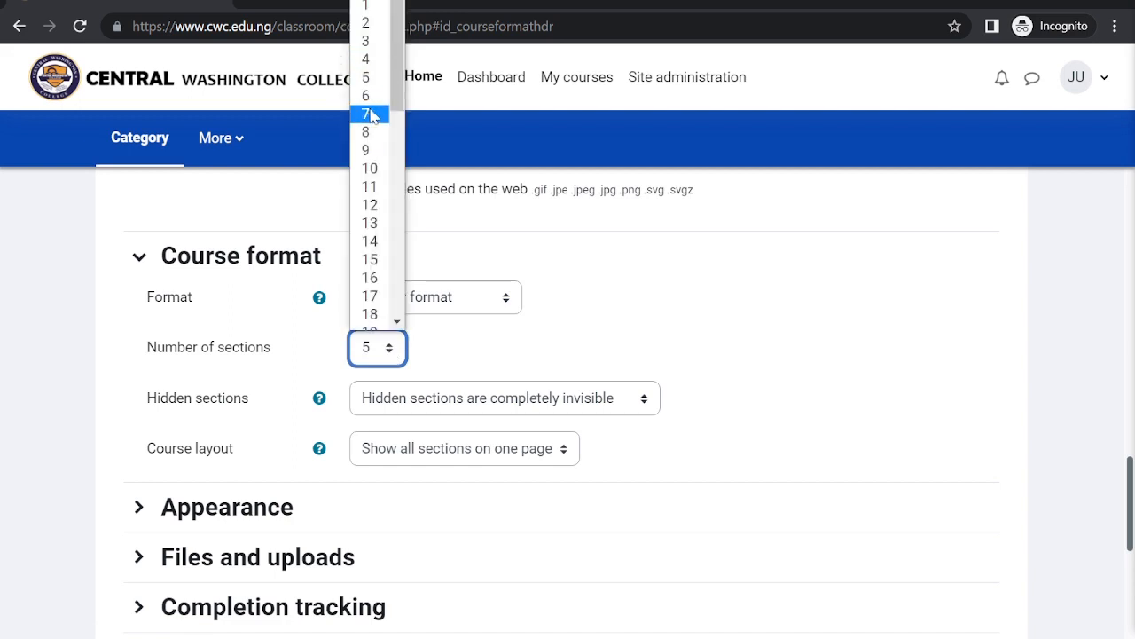
pyautogui.click(372, 80)
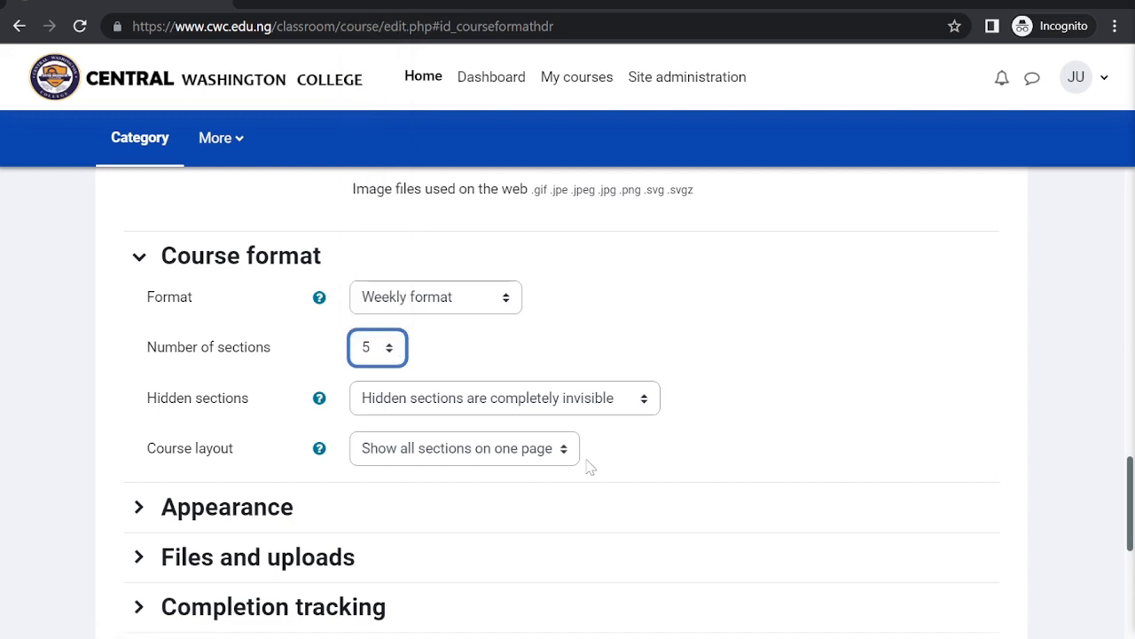
# In the Appearance settings, set the number of announcements to 2 and show activity reports to Yes.
pyautogui.scroll(-3, 588, 464)
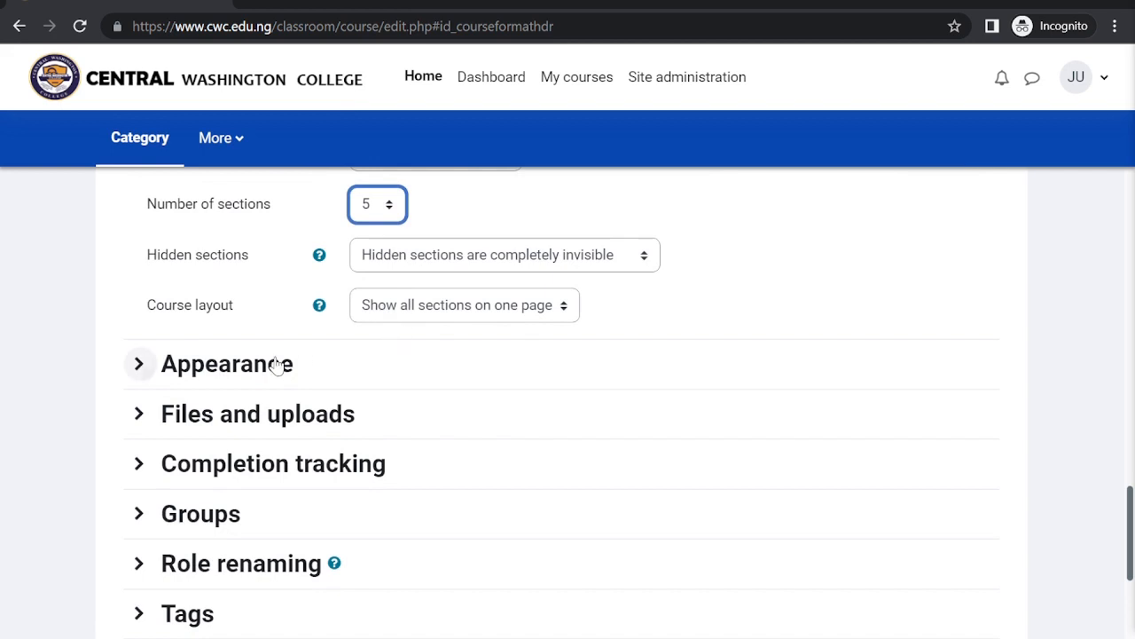
pyautogui.click(220, 368)
pyautogui.scroll(-3, 217, 370)
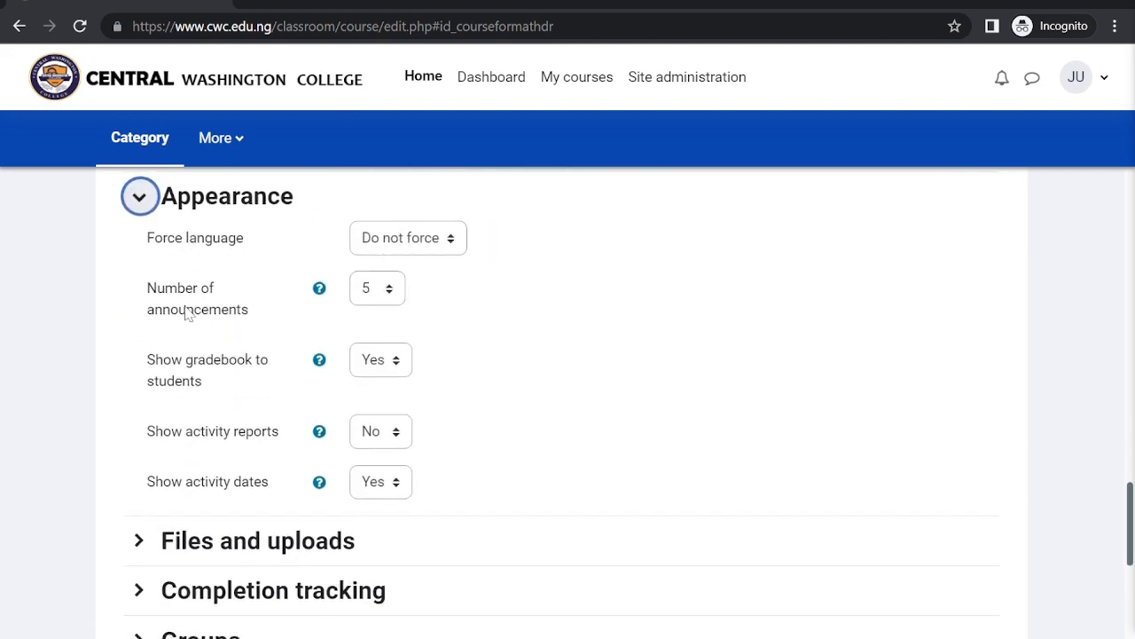
pyautogui.click(400, 299)
pyautogui.click(378, 352)
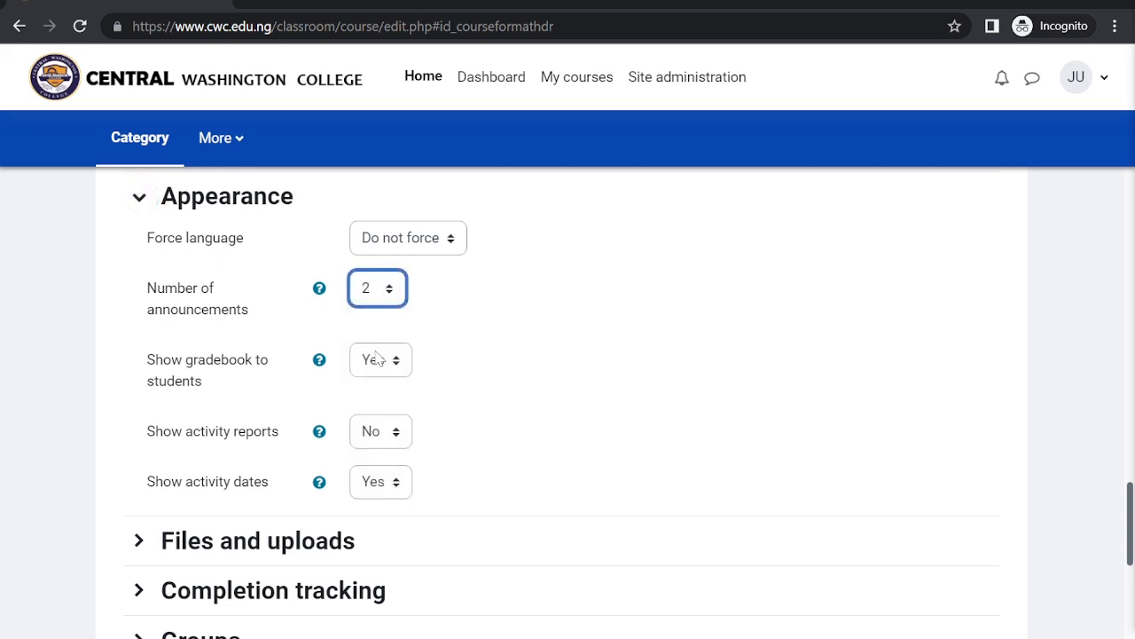
pyautogui.scroll(-1, 186, 398)
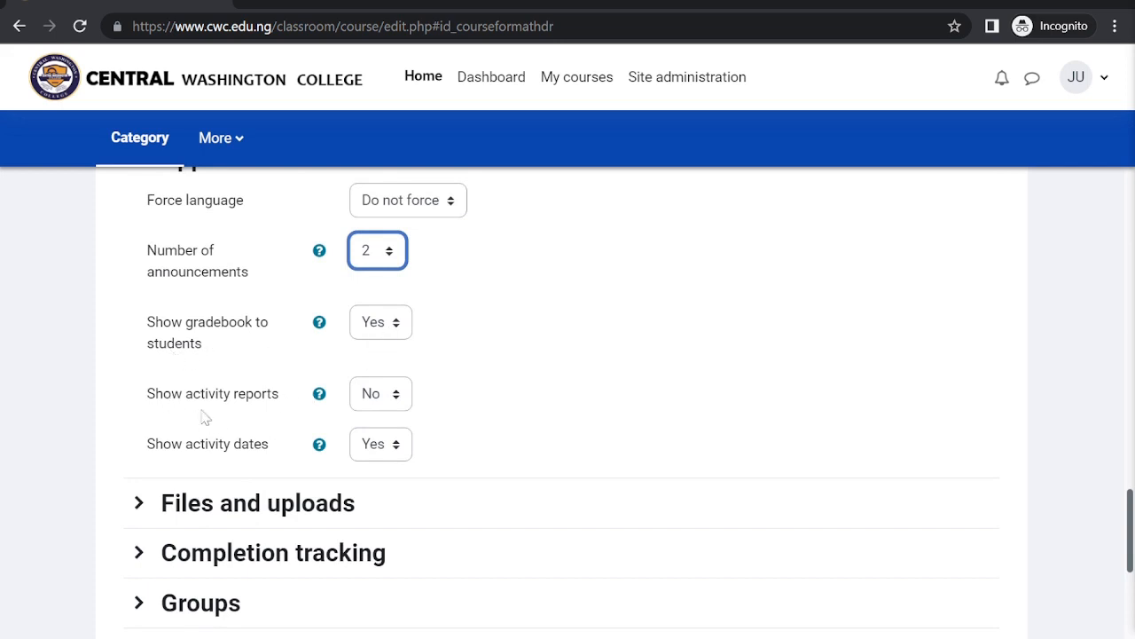
pyautogui.click(381, 404)
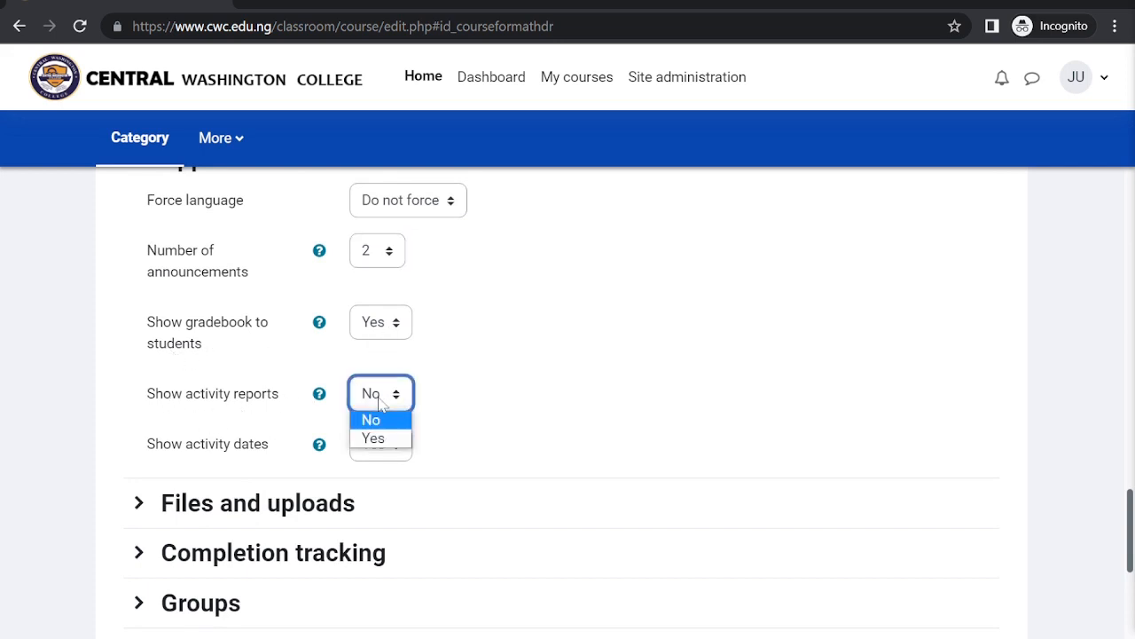
pyautogui.click(373, 439)
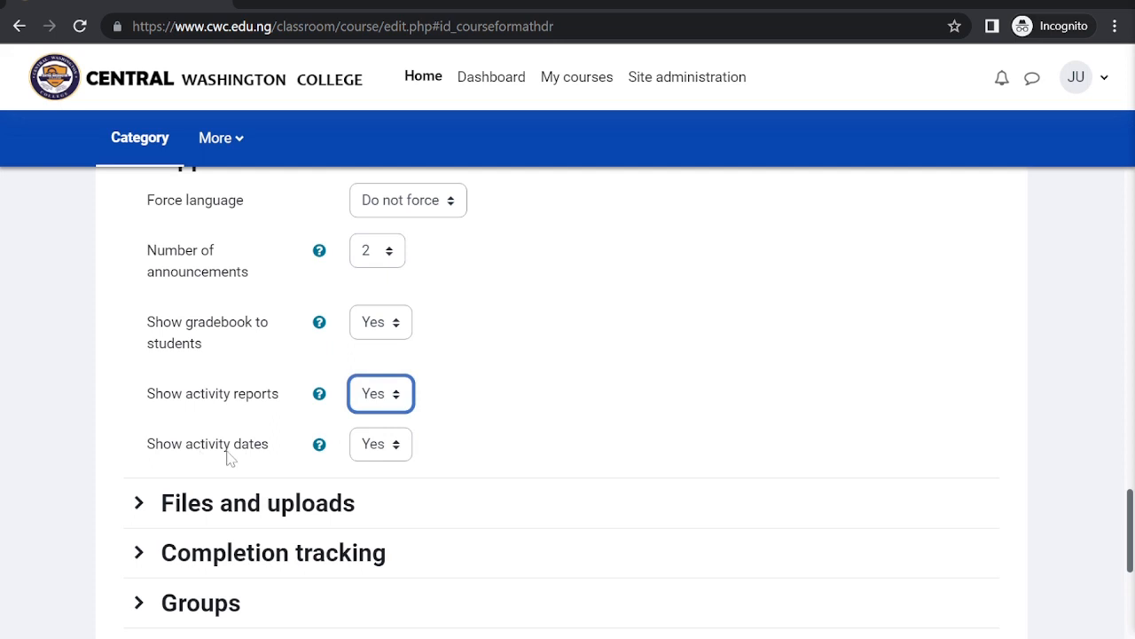
# Limit the course's maximum upload size to 1 MB in the Files and uploads settings.
pyautogui.scroll(-1, 239, 457)
pyautogui.scroll(-2, 332, 331)
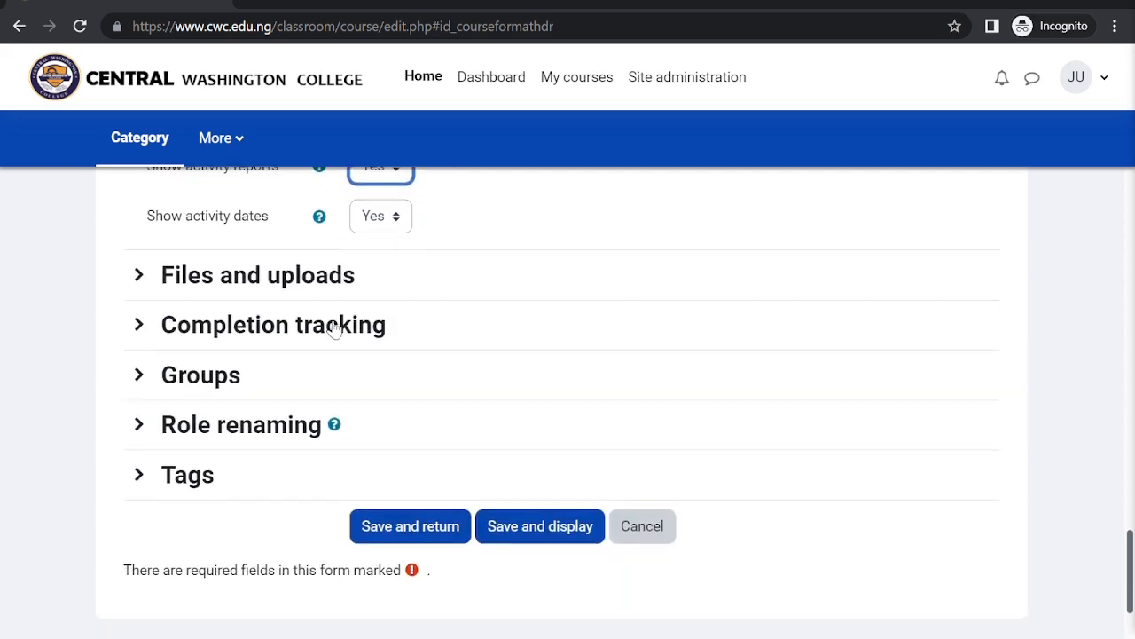
pyautogui.click(240, 286)
pyautogui.click(493, 321)
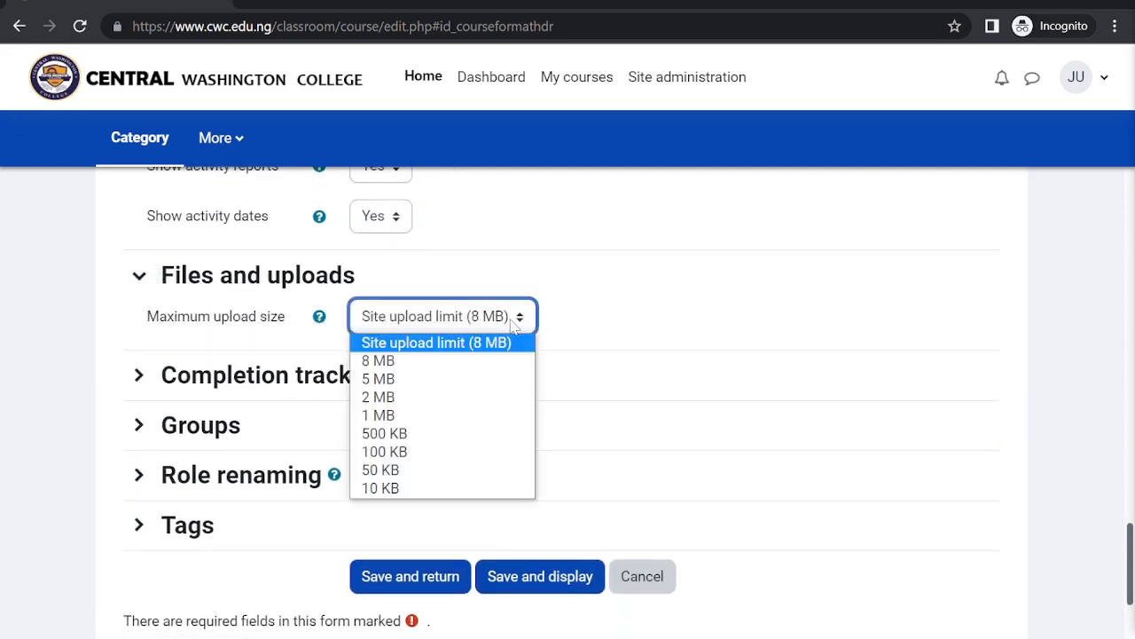
pyautogui.click(380, 414)
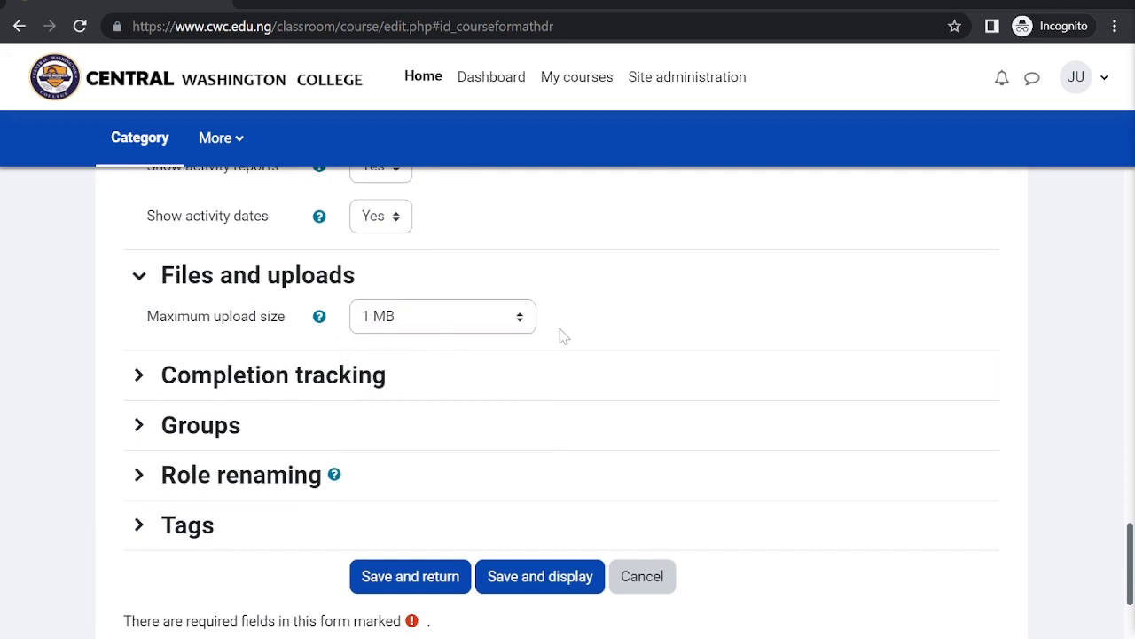
# Expand the Completion tracking settings and set the course's group mode to Separate groups.
pyautogui.scroll(-2, 560, 335)
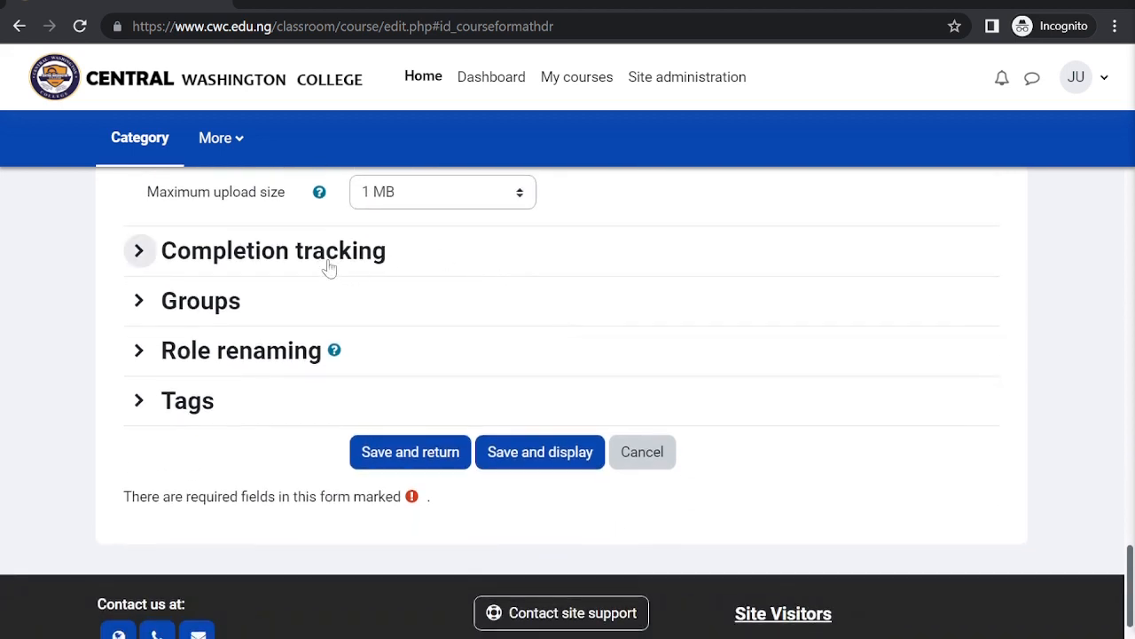
pyautogui.click(141, 252)
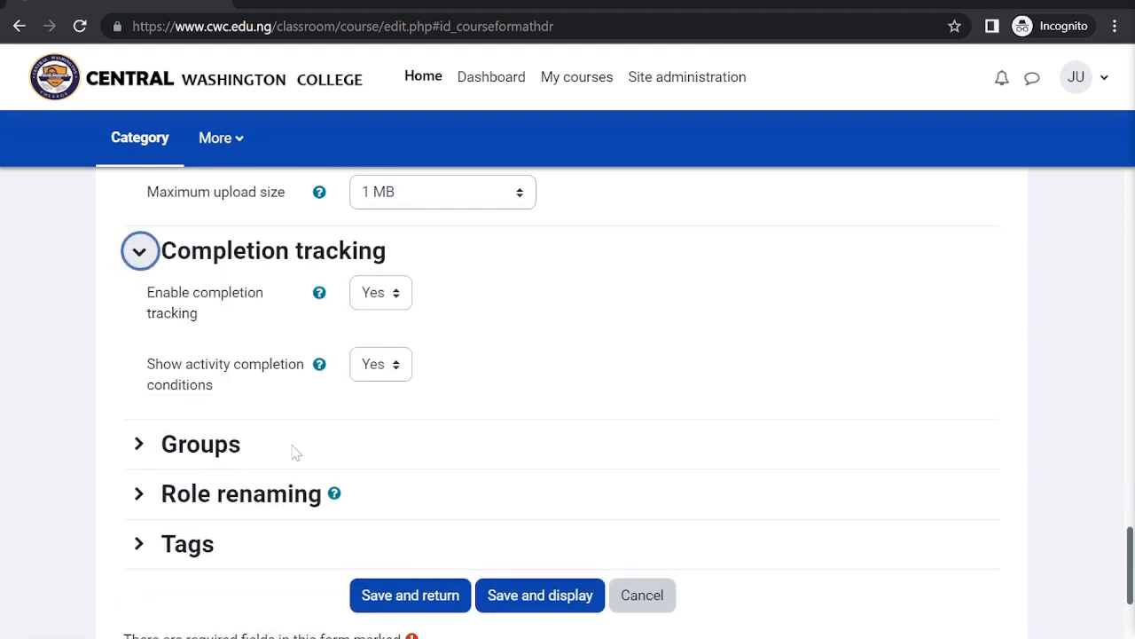
pyautogui.scroll(-2, 294, 450)
pyautogui.click(139, 320)
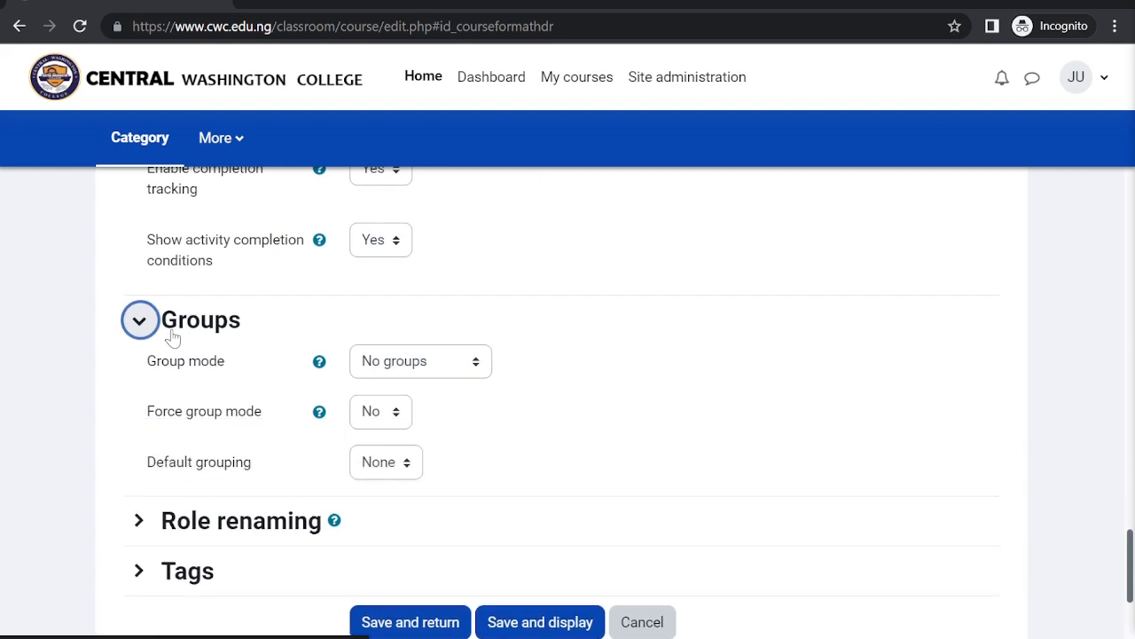
pyautogui.click(463, 365)
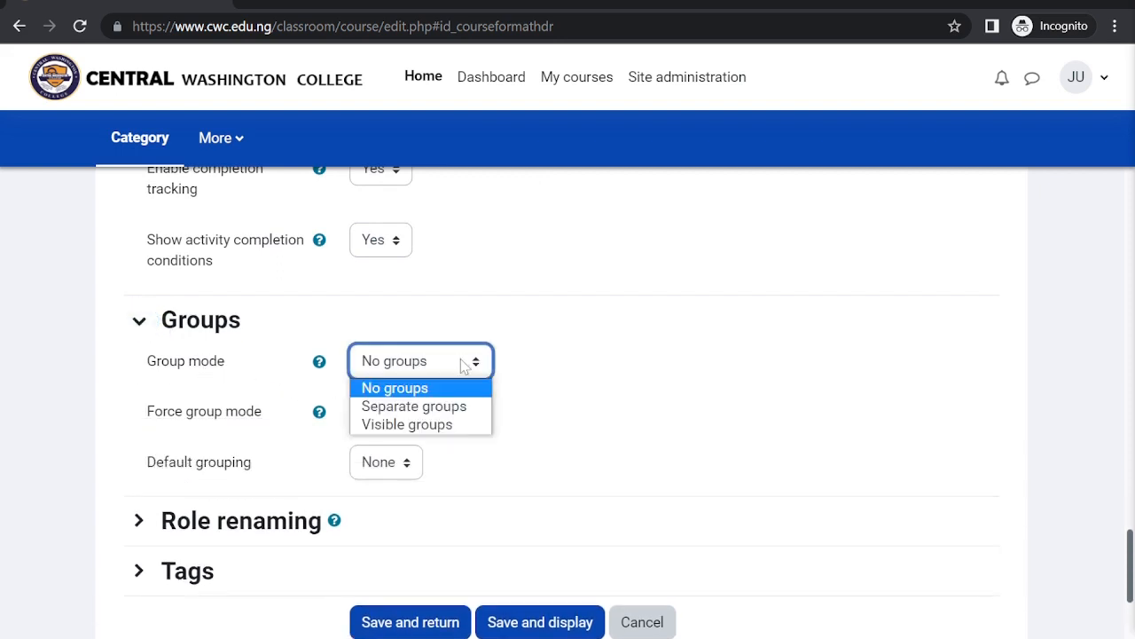
pyautogui.click(449, 410)
pyautogui.scroll(-1, 452, 419)
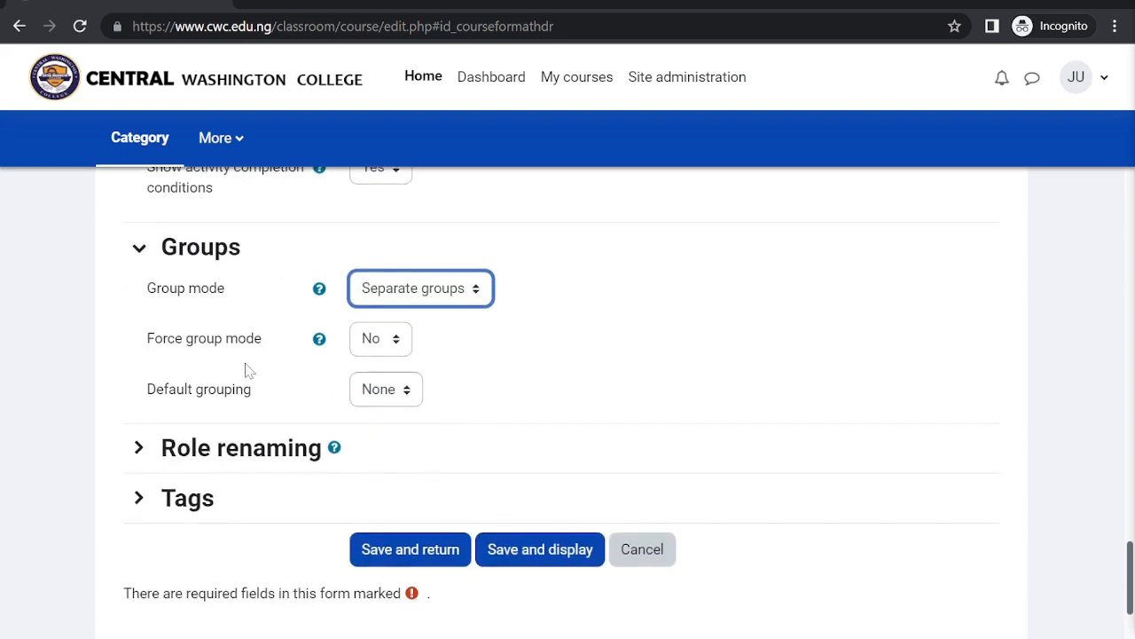
# Set force group mode to Yes and check the choices for default grouping.
pyautogui.click(355, 345)
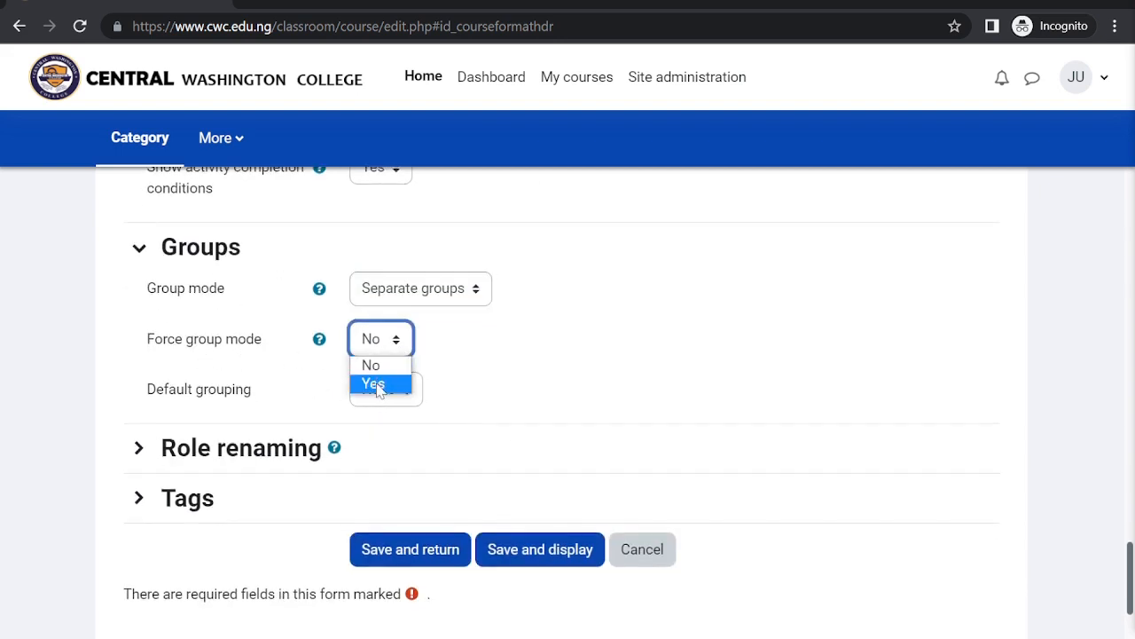
pyautogui.click(377, 386)
pyautogui.scroll(-2, 489, 354)
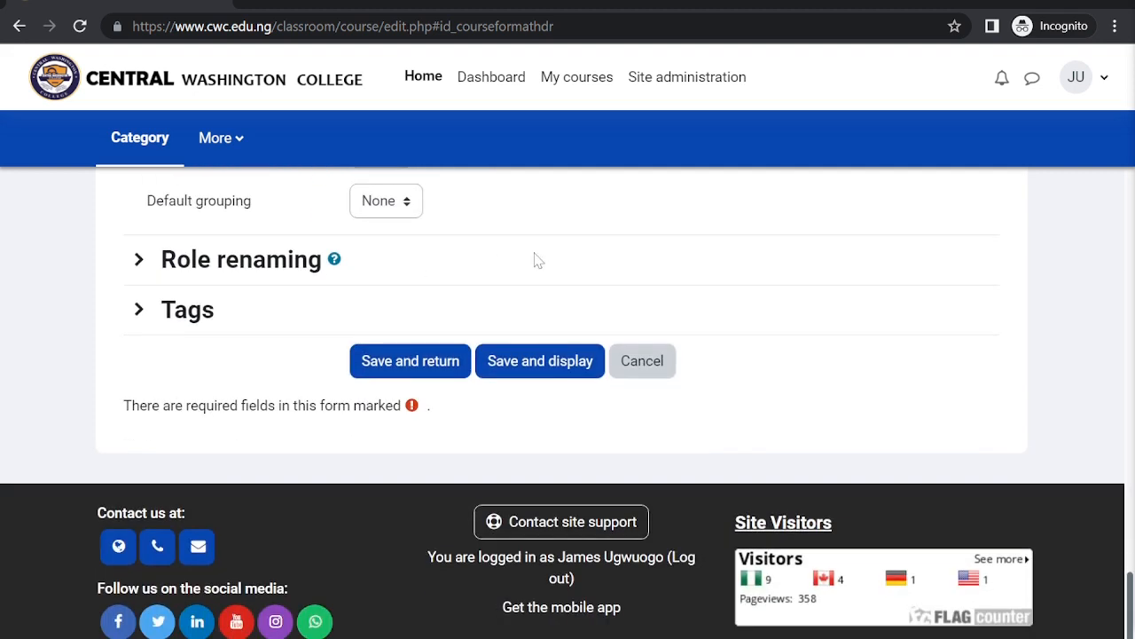
pyautogui.scroll(2, 535, 259)
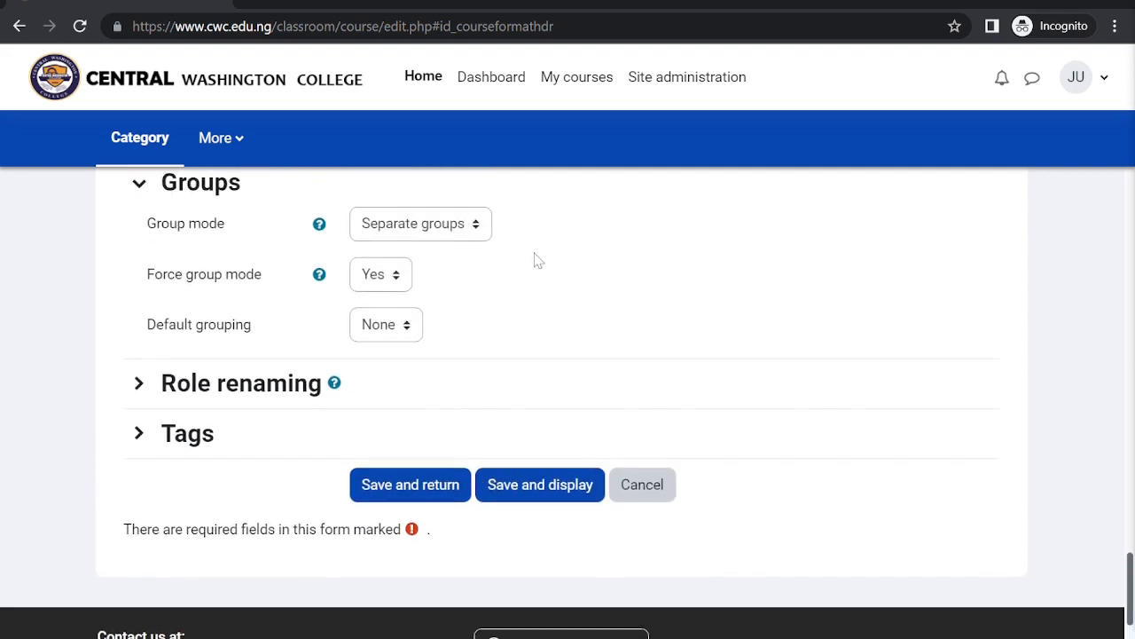
pyautogui.click(363, 336)
pyautogui.click(372, 335)
pyautogui.click(487, 317)
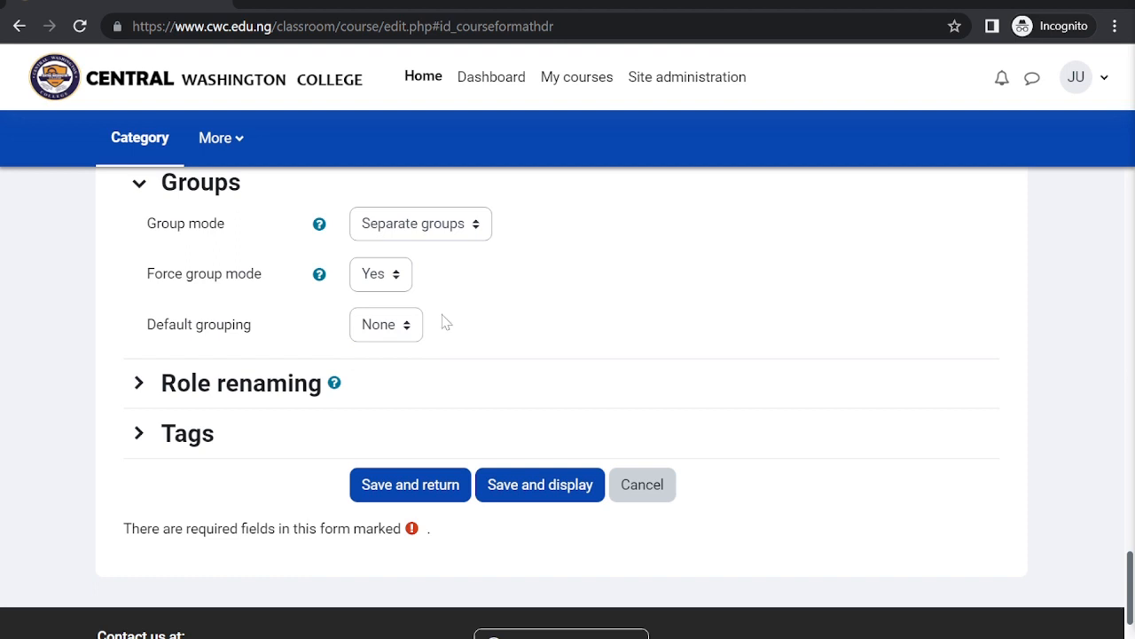
# Look over the Role renaming fields and collapse that section again.
pyautogui.click(141, 386)
pyautogui.scroll(-3, 147, 393)
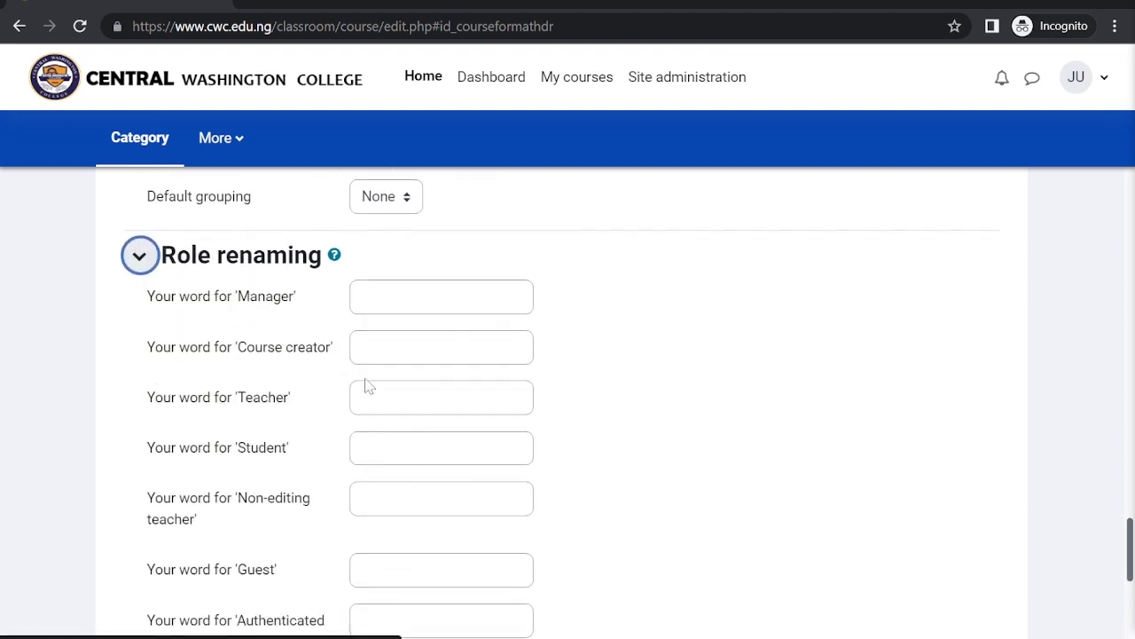
pyautogui.click(140, 256)
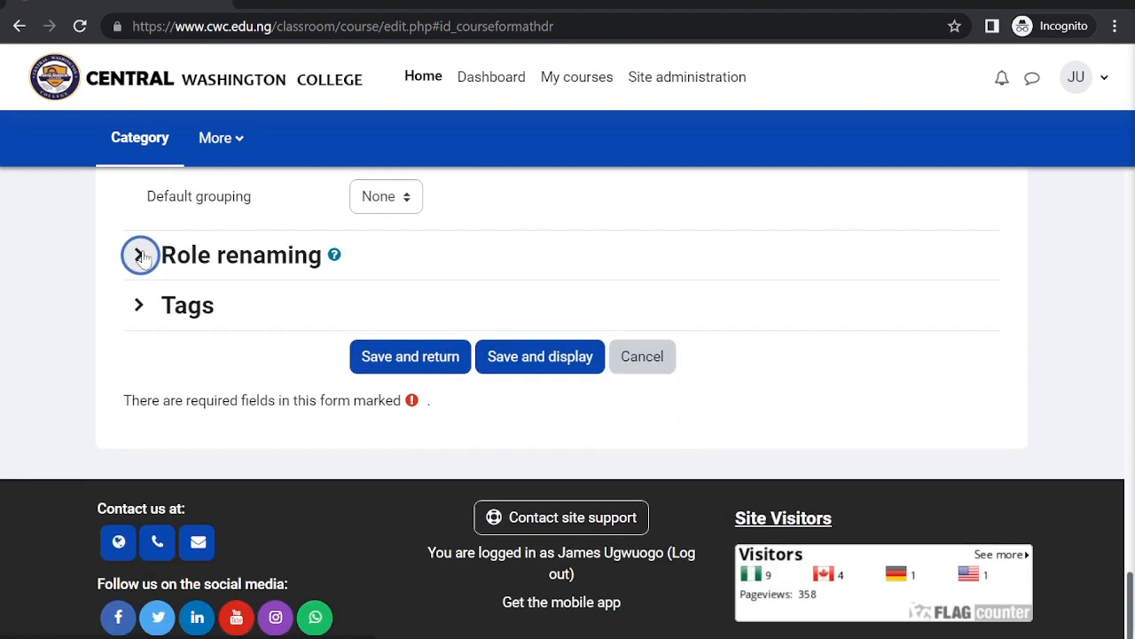
# Check the Tags section, review the course settings, and save the new course with return to the category.
pyautogui.click(139, 307)
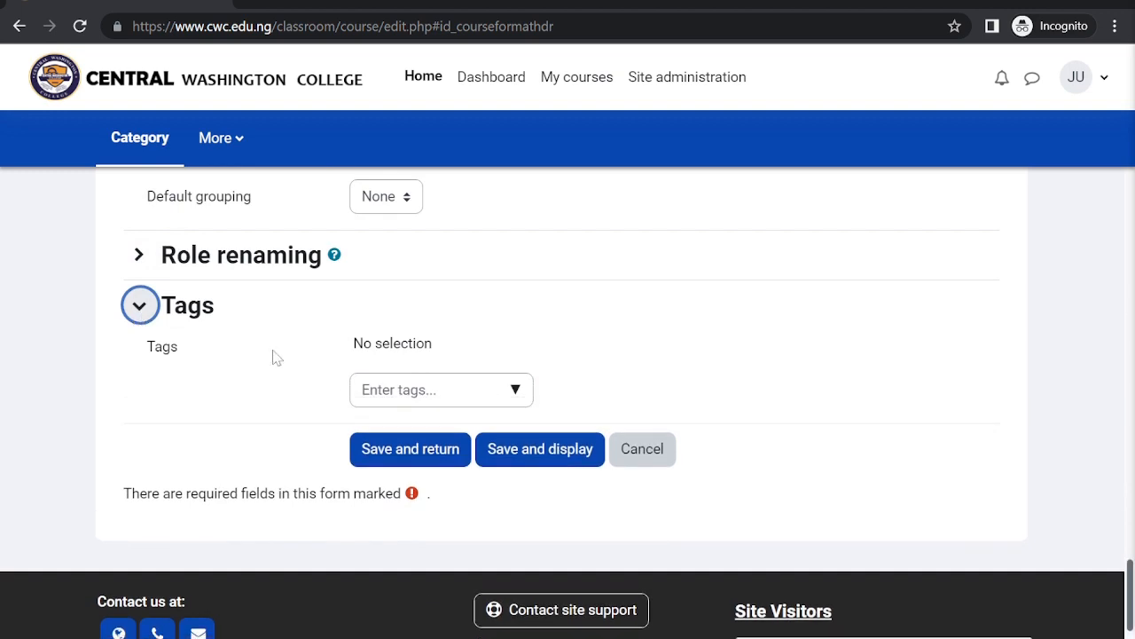
pyautogui.click(139, 307)
pyautogui.scroll(15, 502, 350)
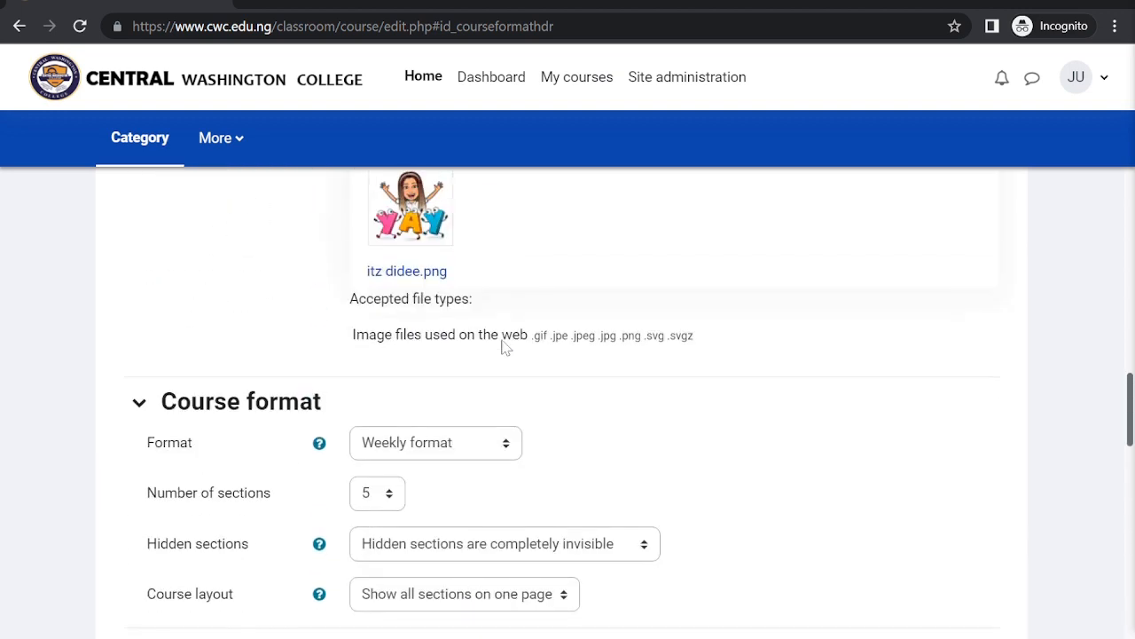
pyautogui.scroll(-13, 503, 349)
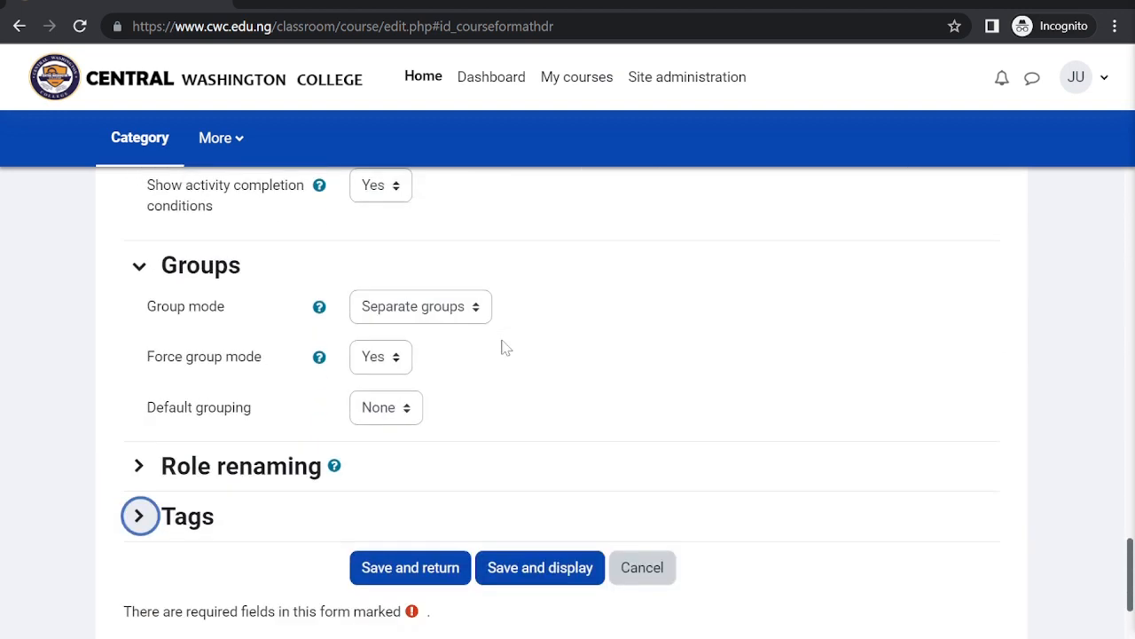
pyautogui.click(421, 546)
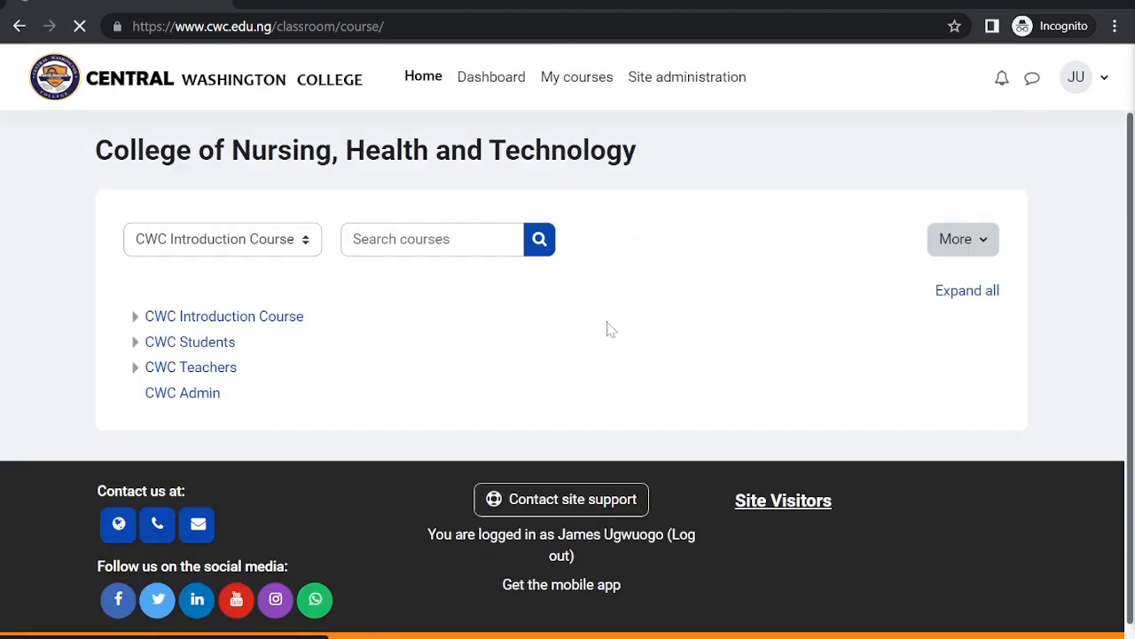
# Open My first Course from the list of own courses.
pyautogui.click(569, 87)
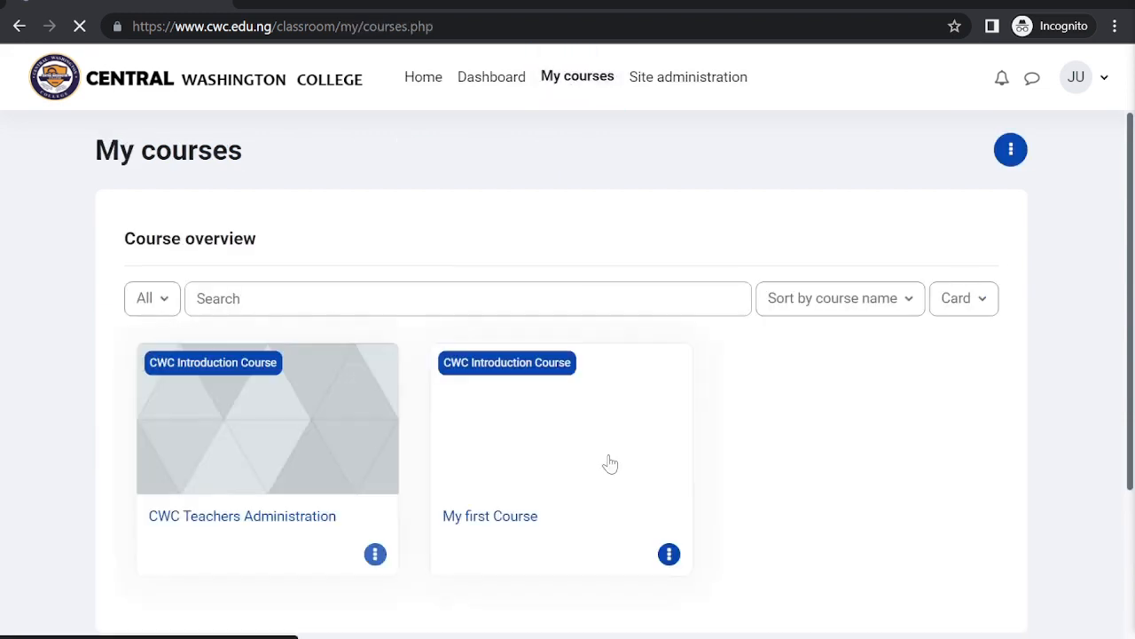
pyautogui.scroll(-1, 609, 464)
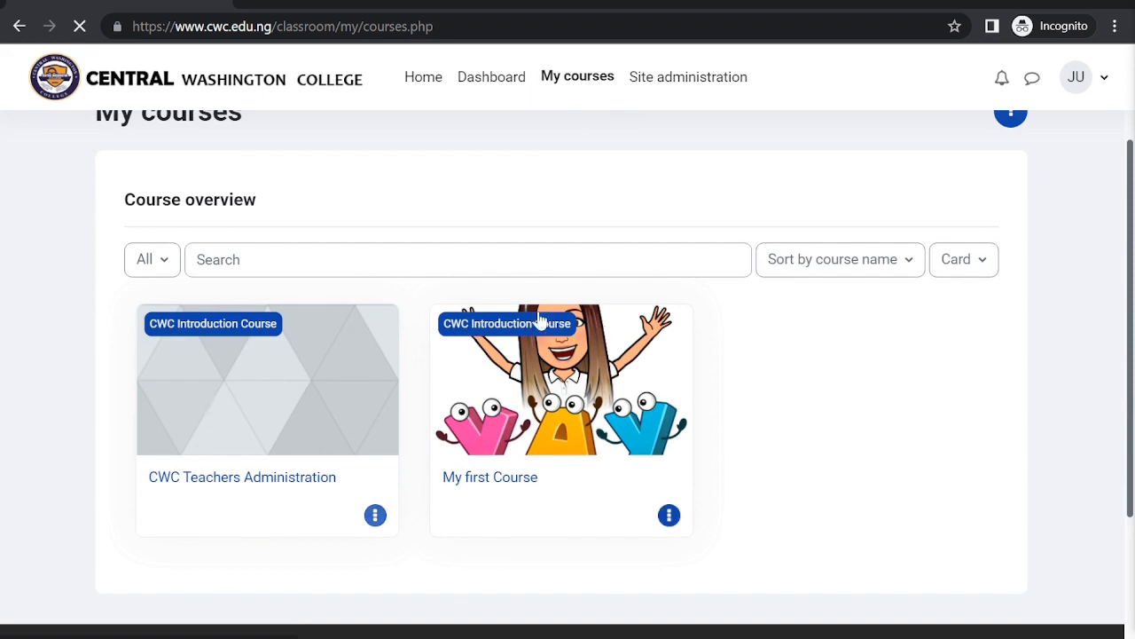
pyautogui.click(545, 378)
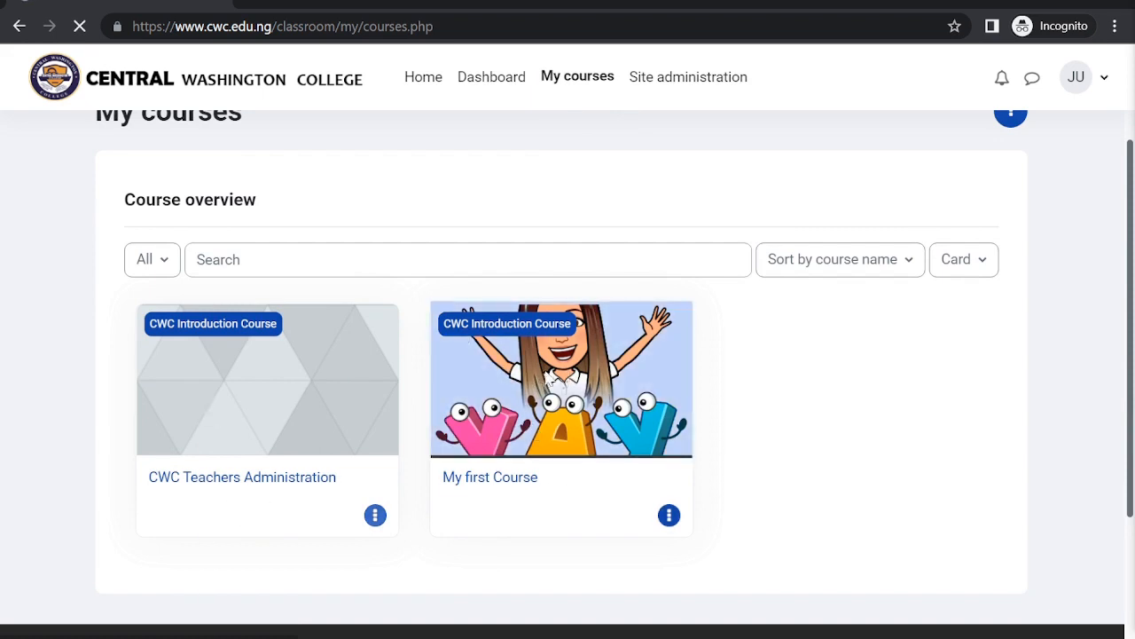
pyautogui.scroll(-3, 545, 378)
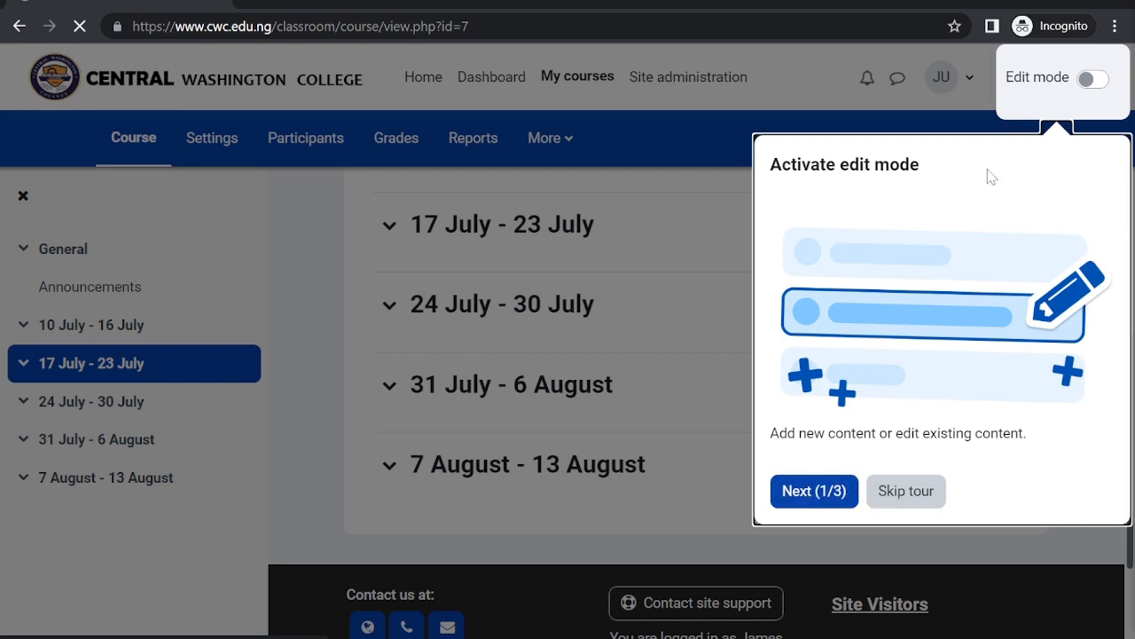
# Go through the three-part introductory tour of the course page and end it.
pyautogui.click(823, 495)
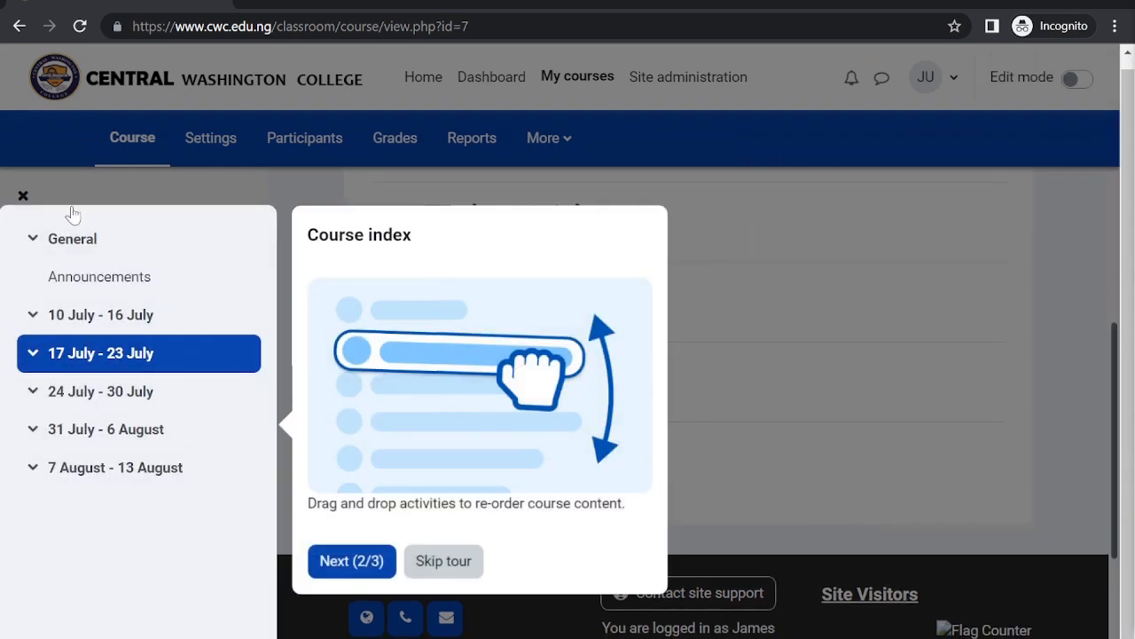
pyautogui.click(345, 560)
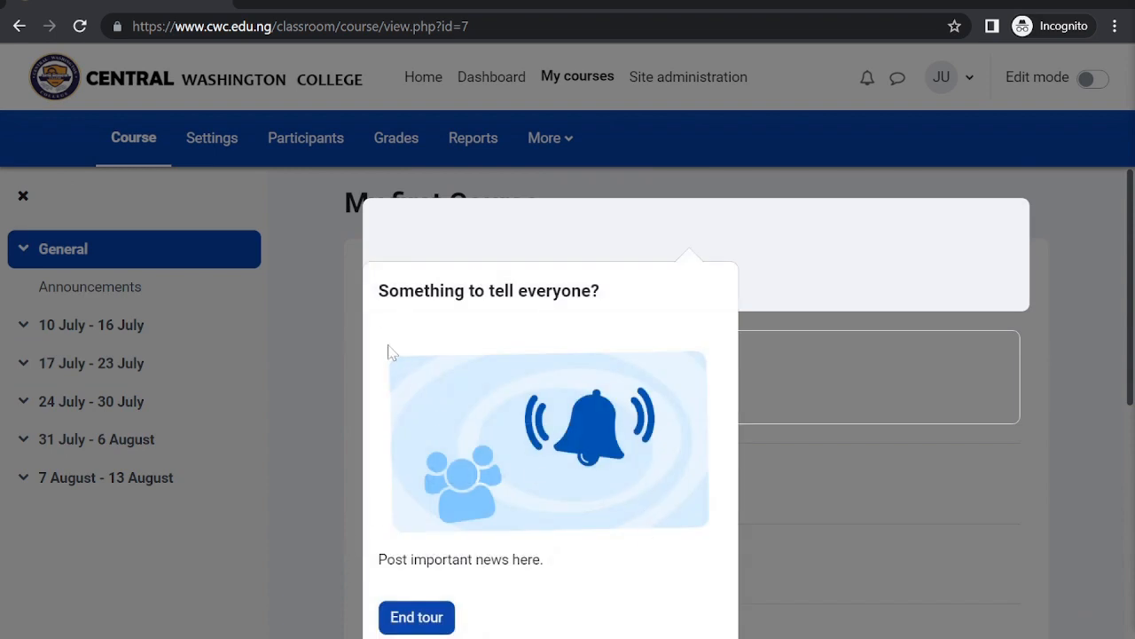
pyautogui.click(416, 617)
# Start a discussion topic in the course's Announcements forum with the subject "Welcome to the new semester".
pyautogui.scroll(-2, 732, 247)
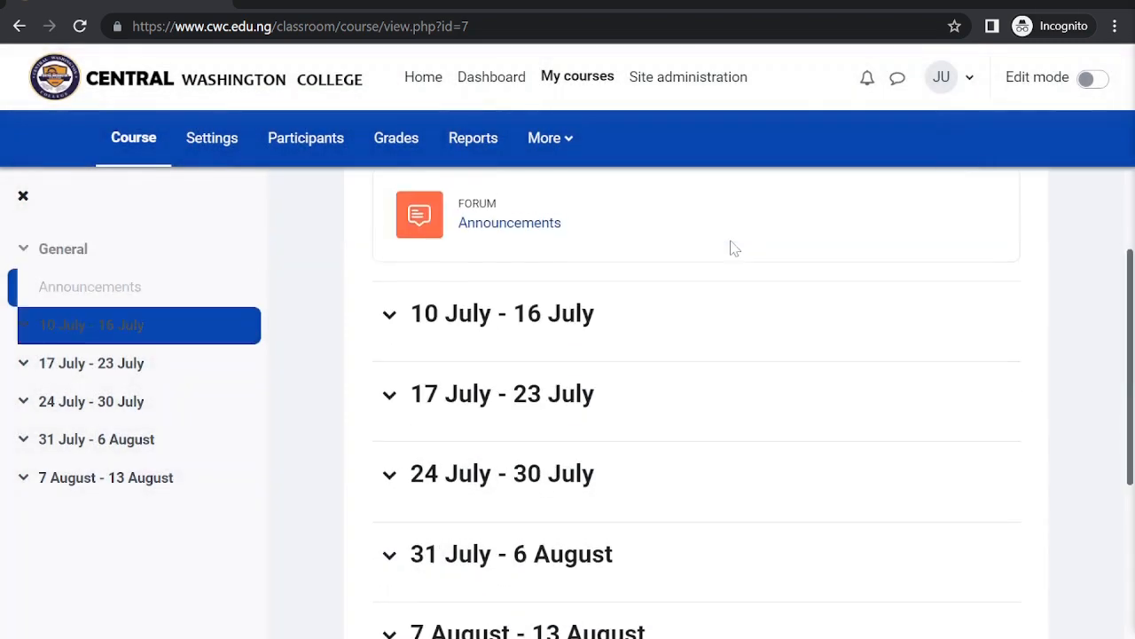
pyautogui.click(520, 222)
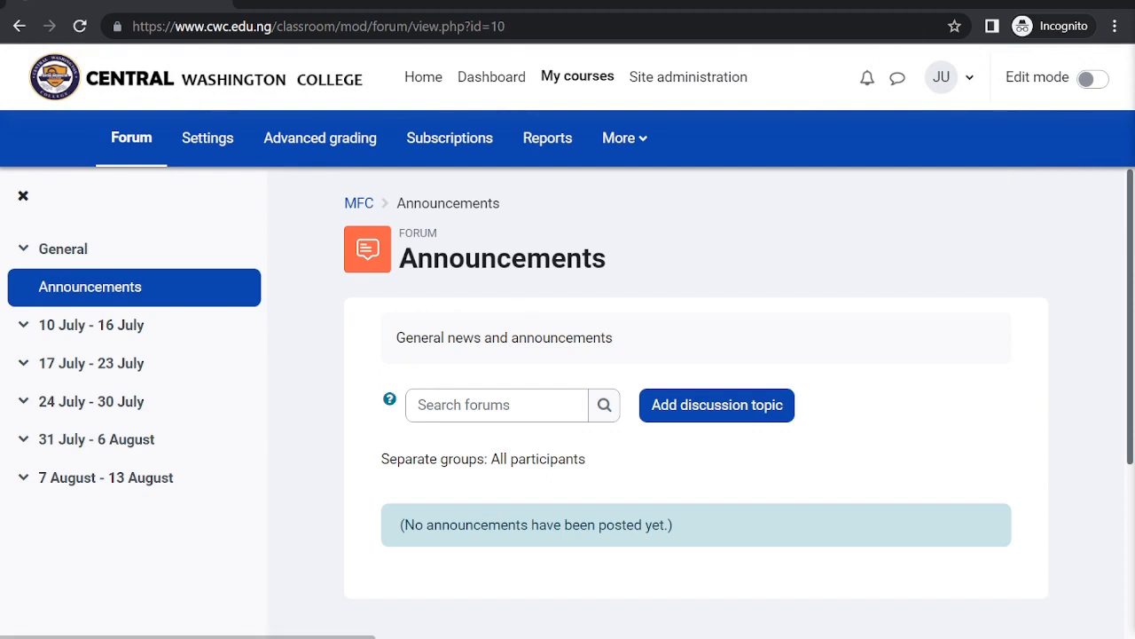
pyautogui.click(676, 408)
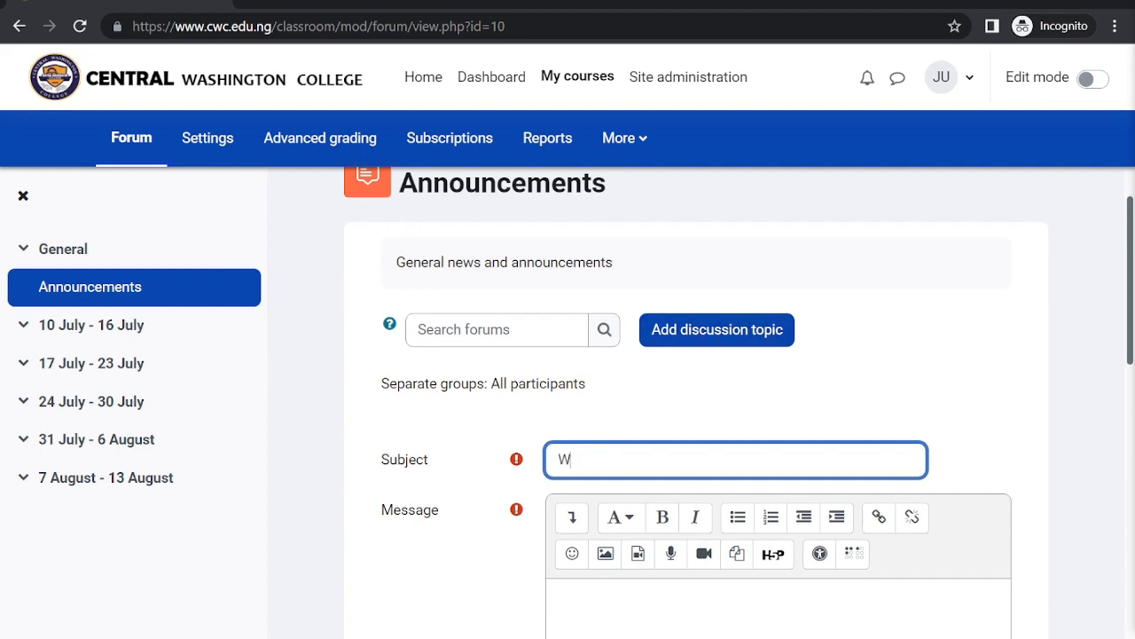
pyautogui.write('Welcome to the new semester')
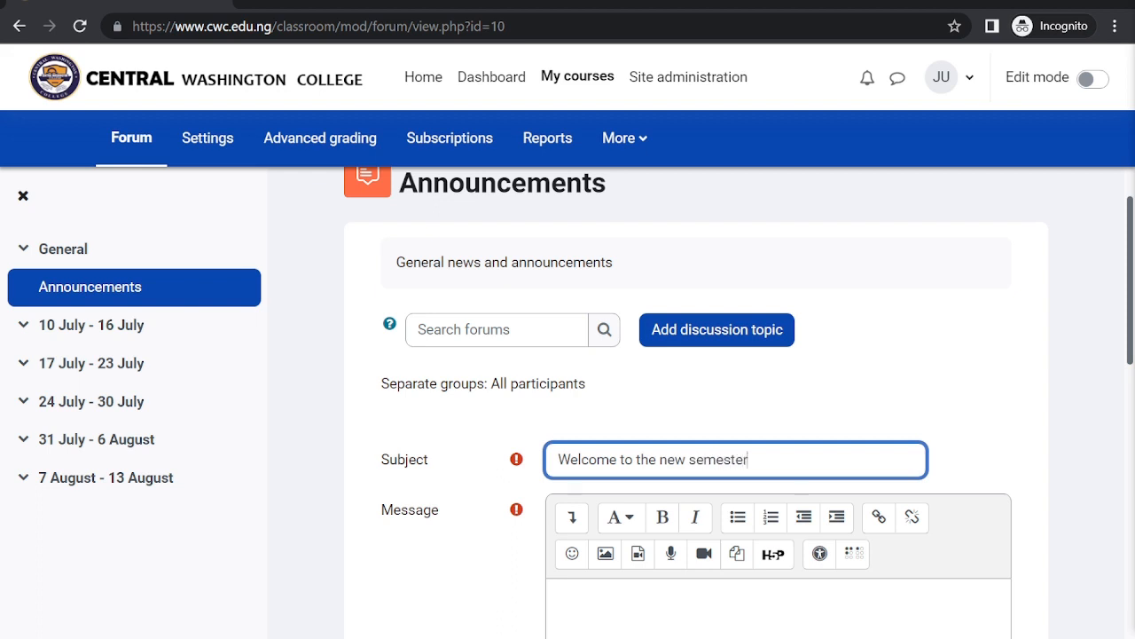
# Enter the message "Thanks for joining my introductory class" and post the announcement to the forum.
pyautogui.scroll(-2, 696, 443)
pyautogui.click(696, 443)
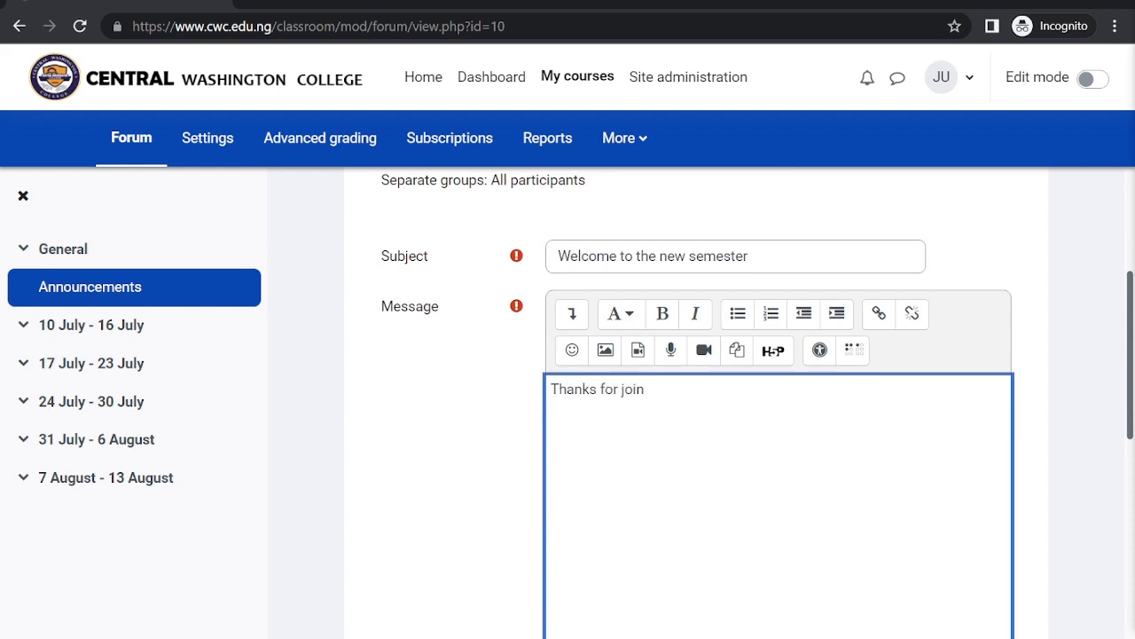
pyautogui.write('Thanks for joining my introdut')
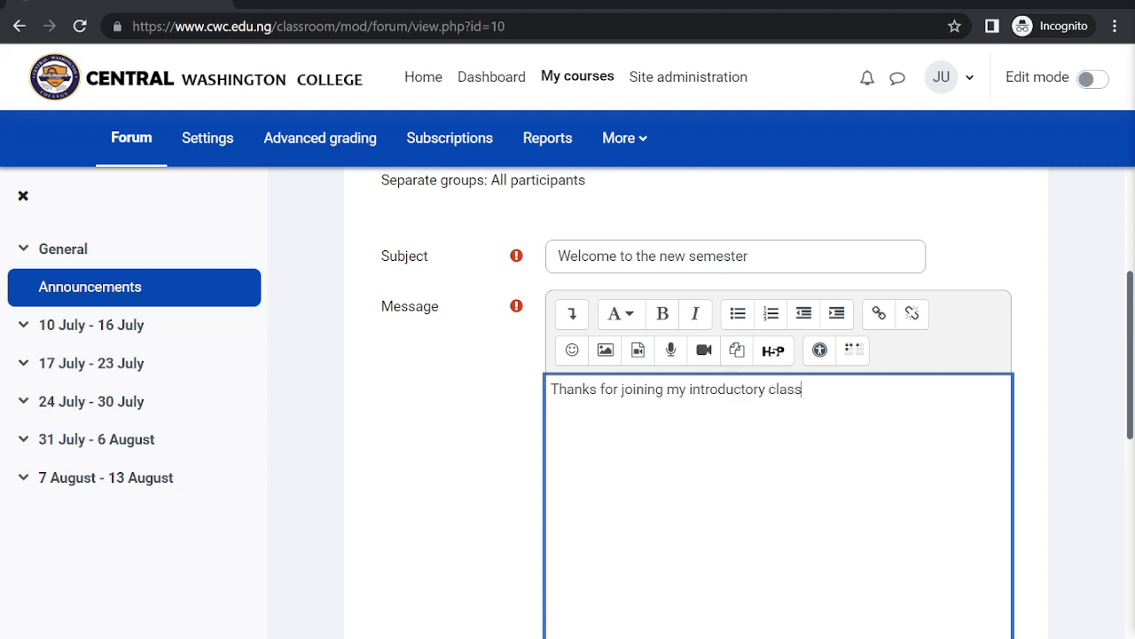
pyautogui.scroll(-5, 598, 420)
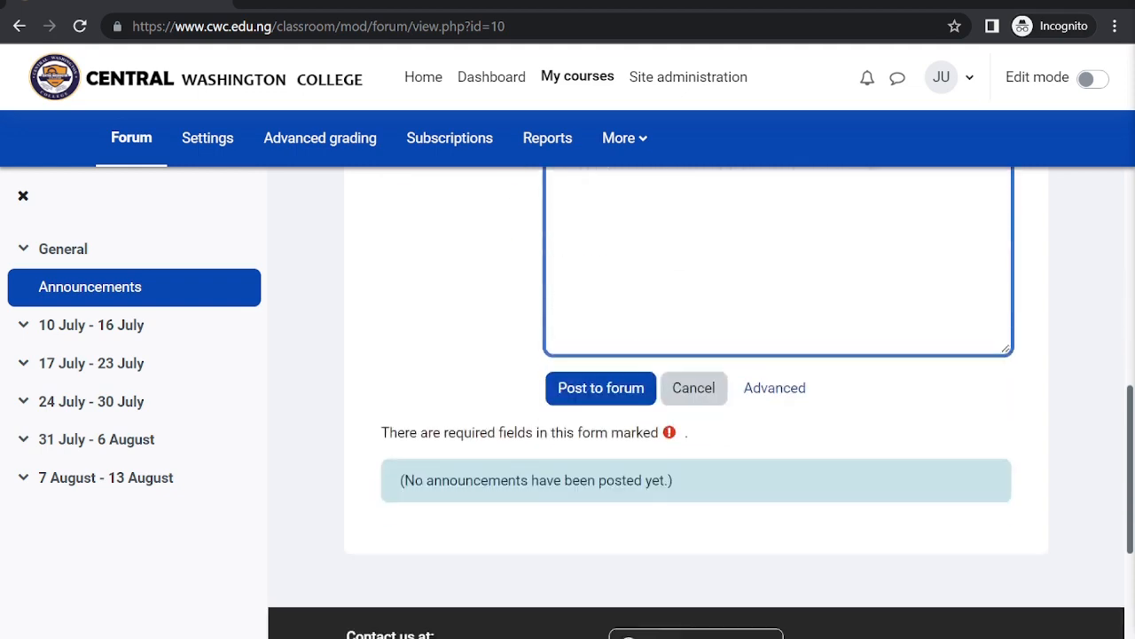
pyautogui.scroll(8, 598, 420)
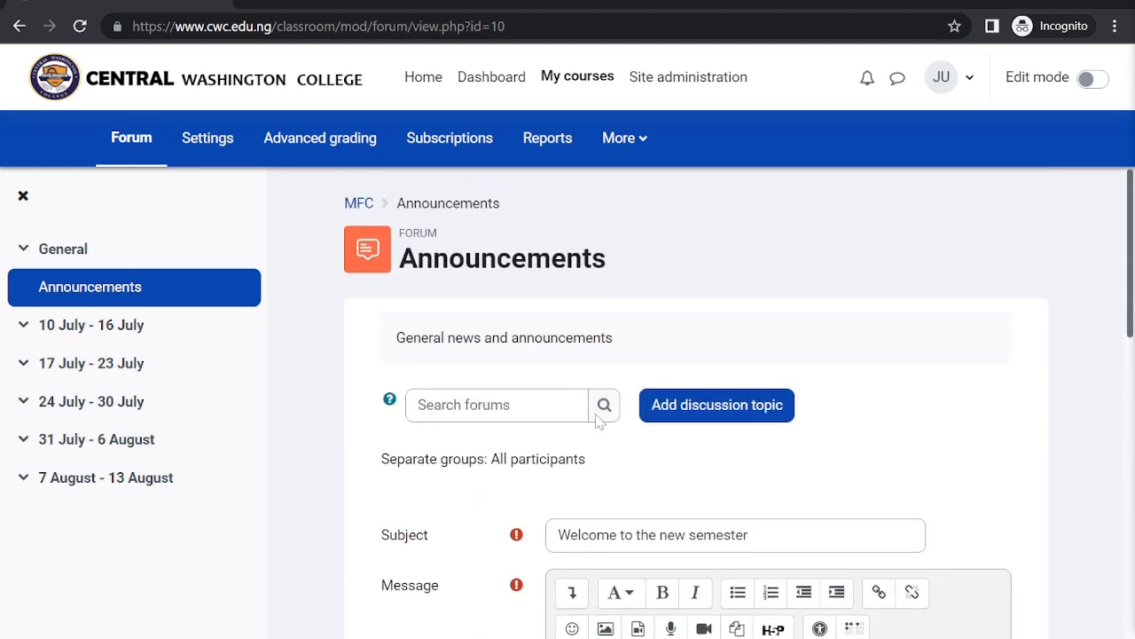
pyautogui.scroll(-7, 598, 420)
pyautogui.click(598, 420)
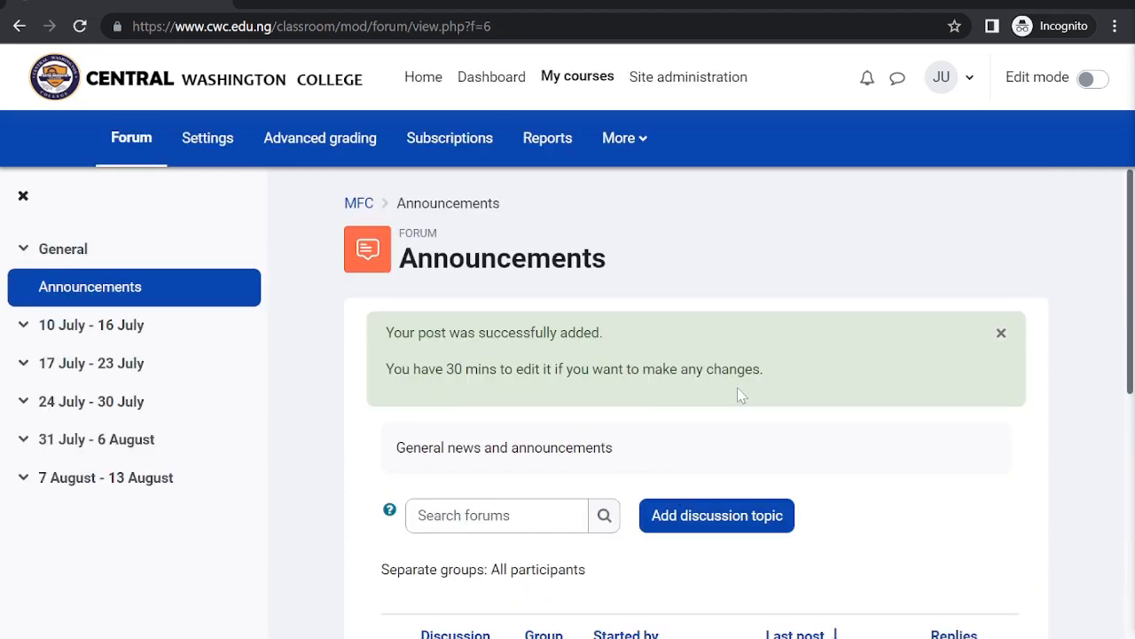
# Check the posted announcement in the discussion list and examine the 10 July - 16 July week on the course page.
pyautogui.scroll(-4, 740, 394)
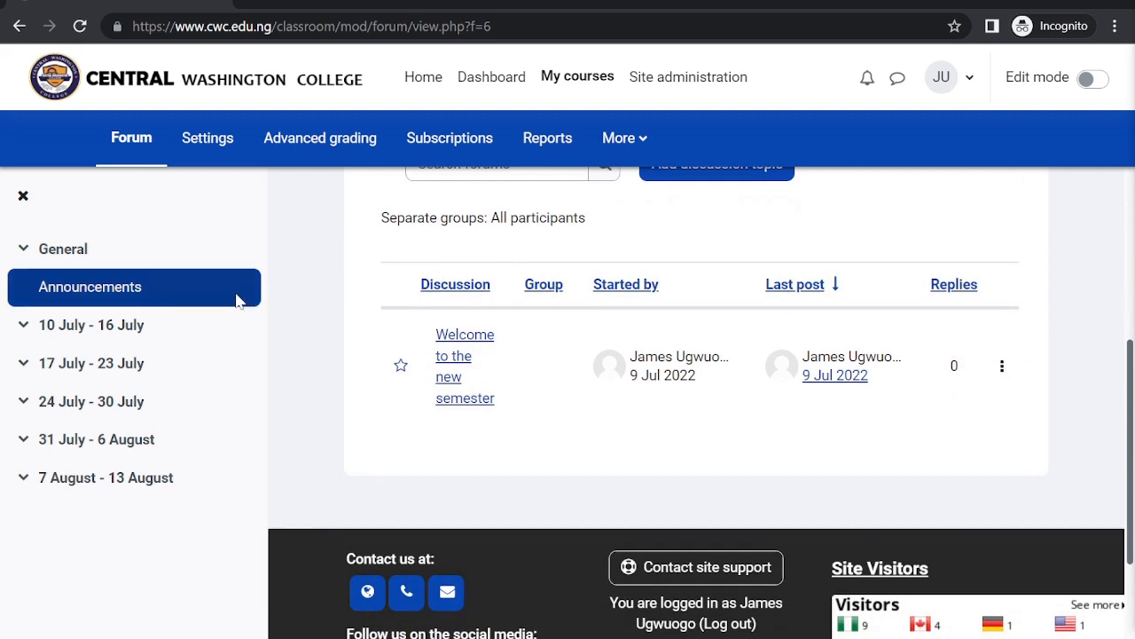
pyautogui.click(121, 326)
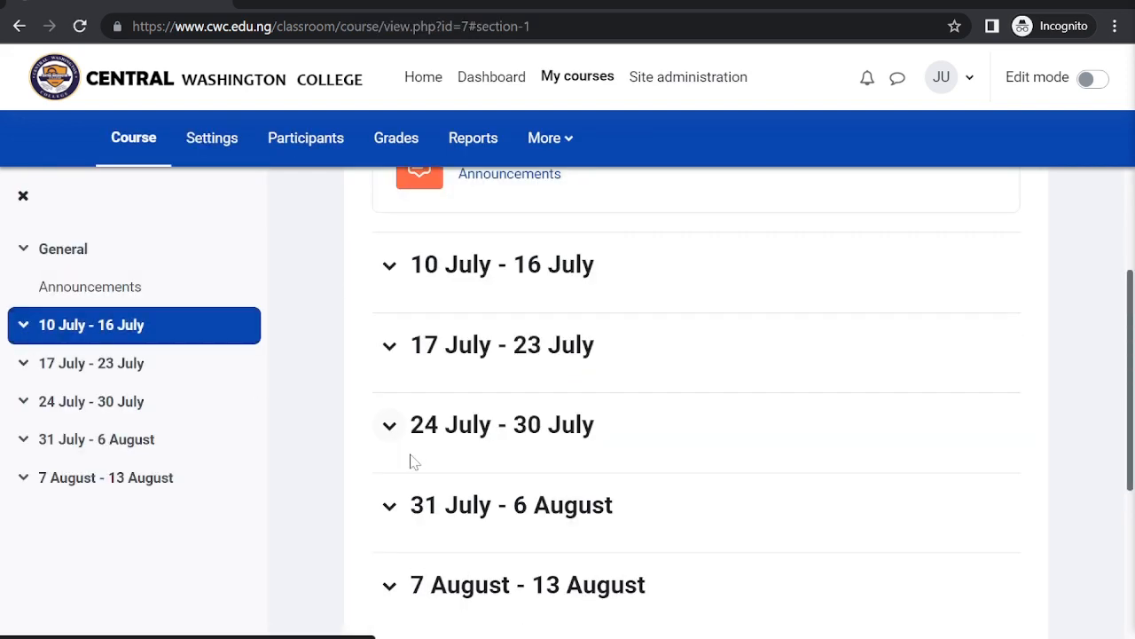
pyautogui.scroll(-2, 413, 461)
pyautogui.scroll(2, 459, 436)
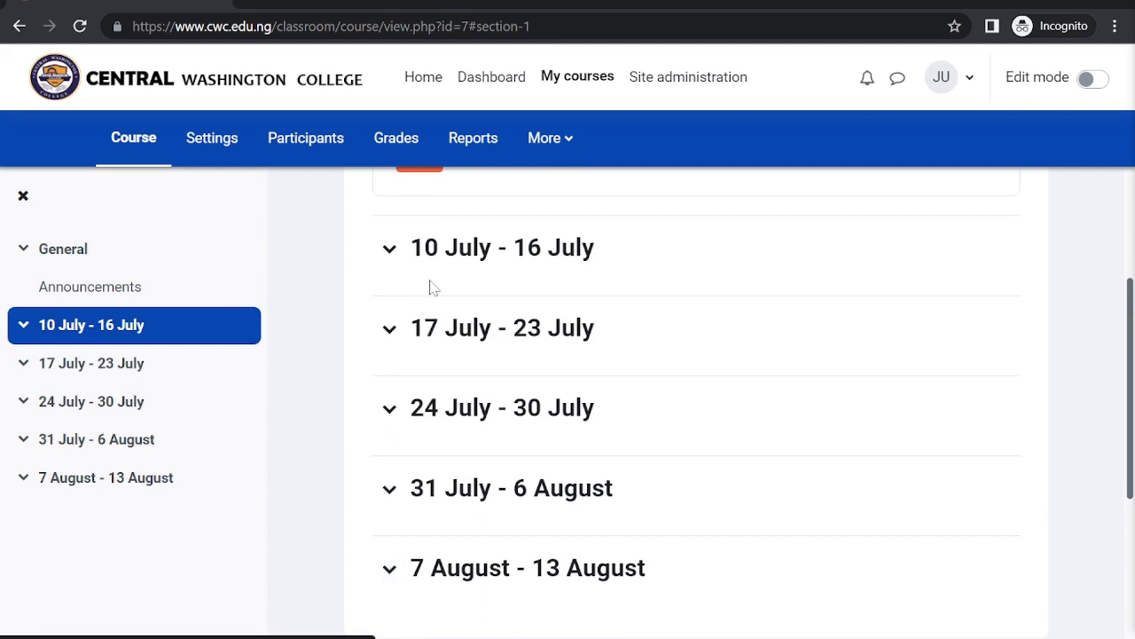
pyautogui.click(398, 263)
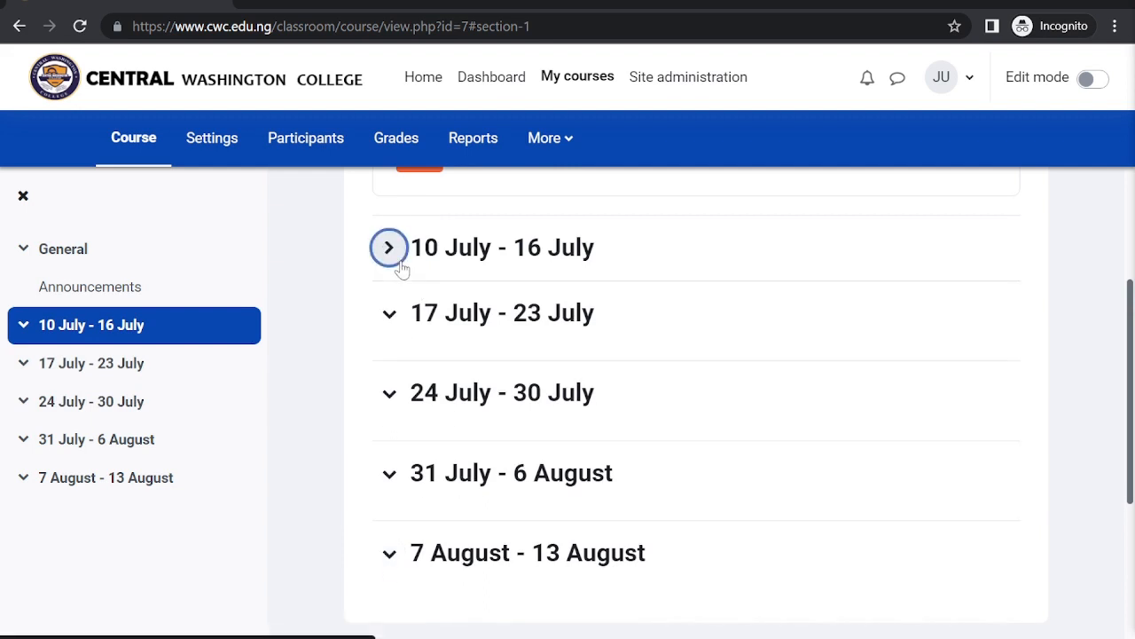
pyautogui.click(399, 264)
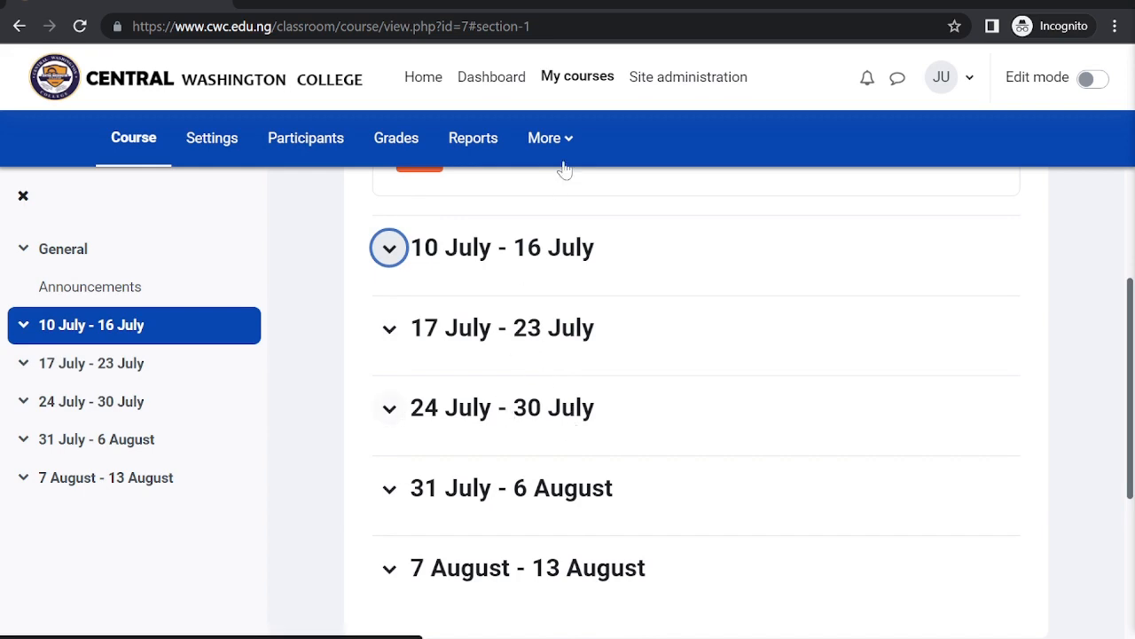
# Collapse the 31 July - 6 August section on the course page.
pyautogui.click(400, 506)
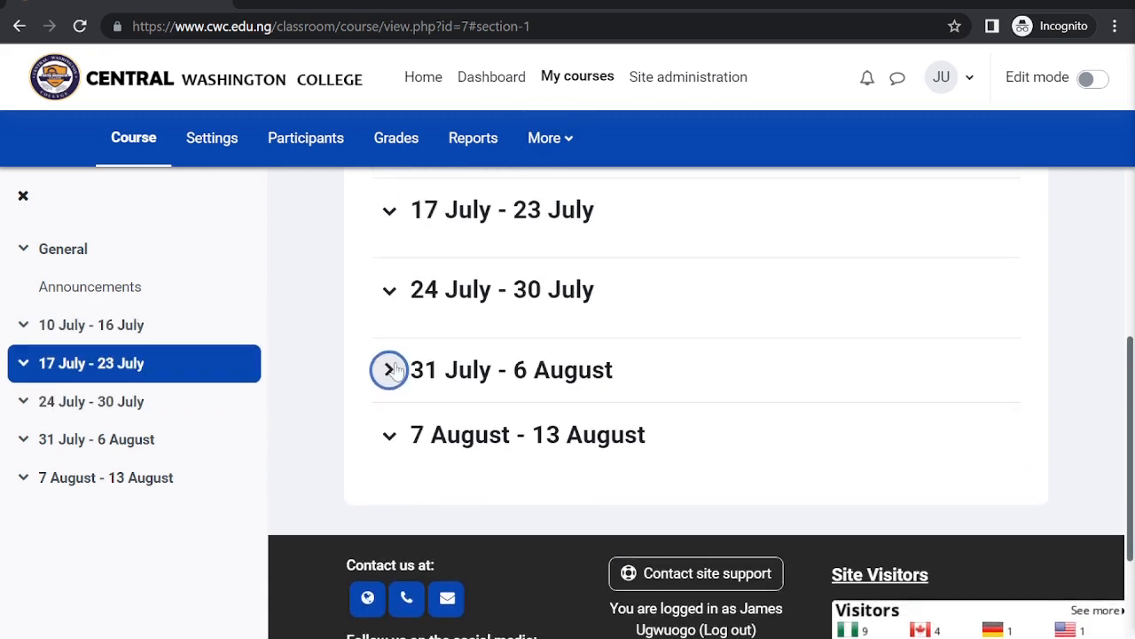
pyautogui.scroll(-3, 400, 507)
pyautogui.scroll(10, 397, 368)
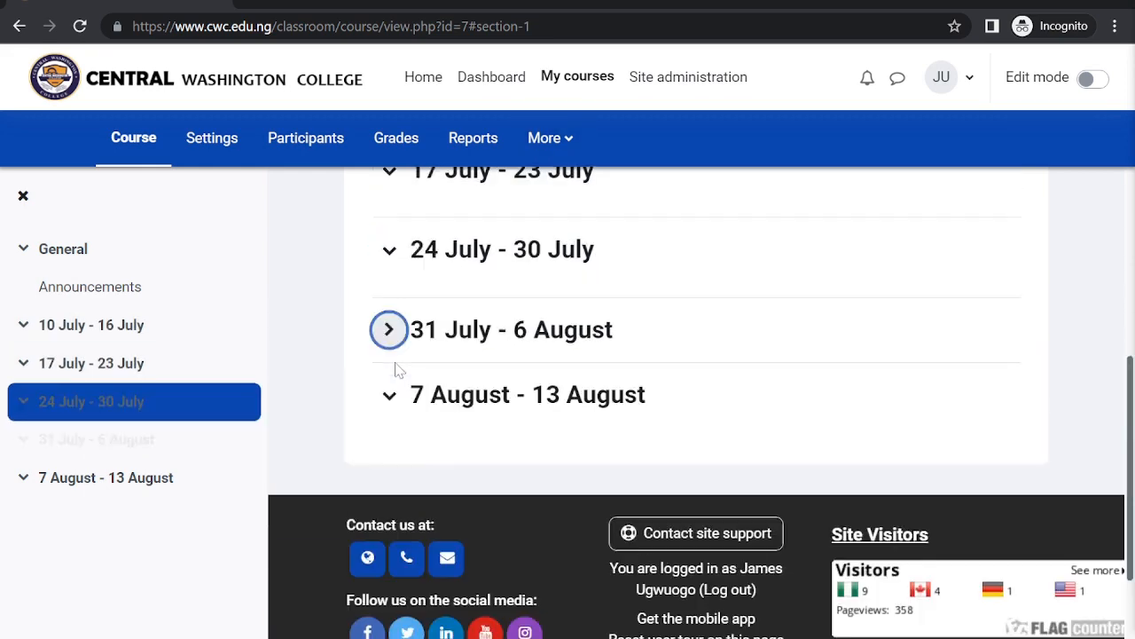
# Turn on edit mode for My first Course and look over the editing options of its weekly sections.
pyautogui.click(1090, 80)
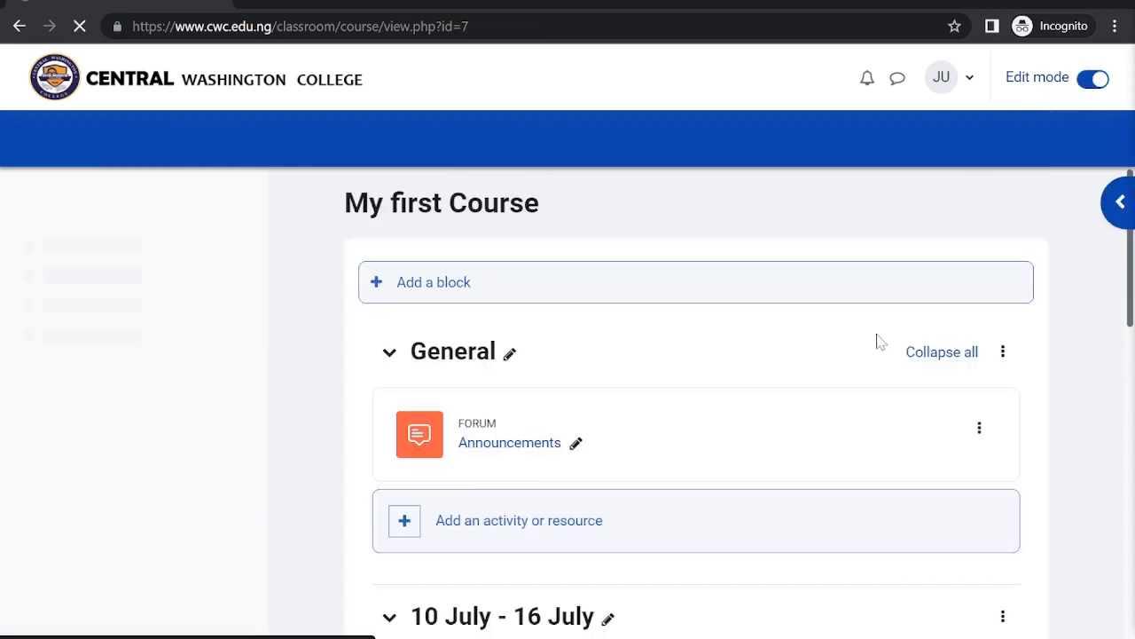
pyautogui.scroll(-2, 672, 348)
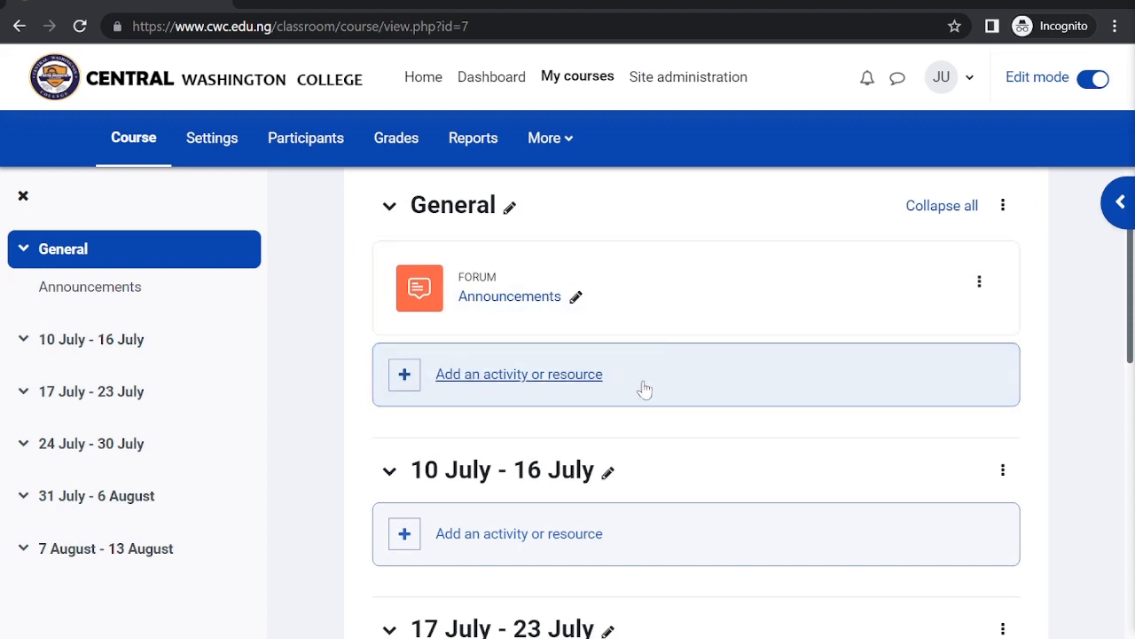
pyautogui.scroll(1, 644, 387)
pyautogui.scroll(-3, 644, 391)
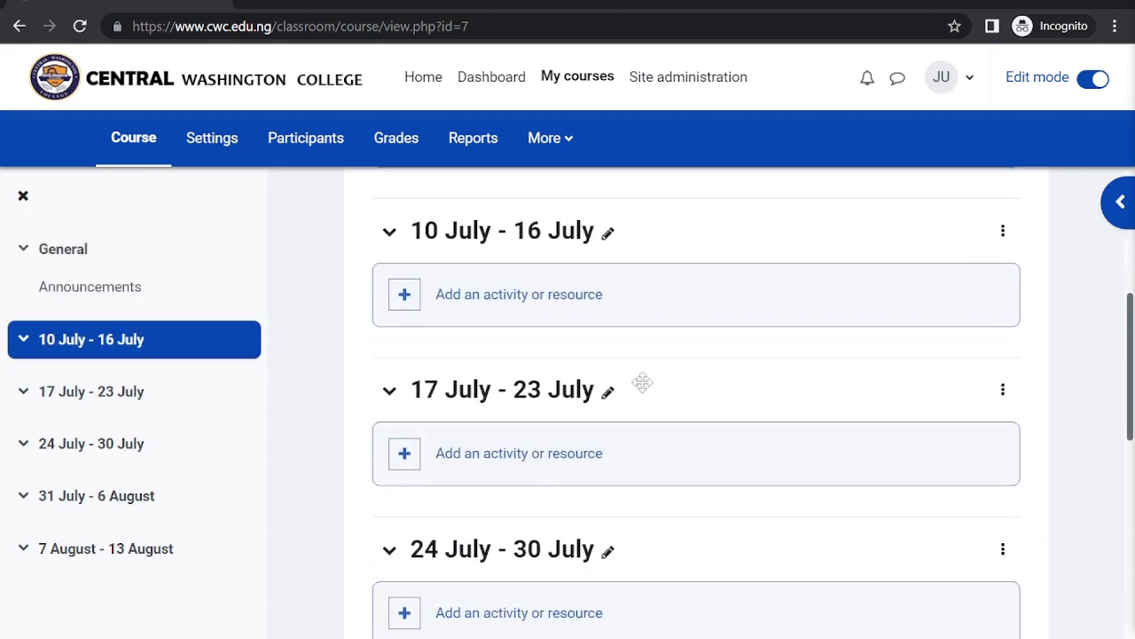
pyautogui.scroll(-5, 643, 382)
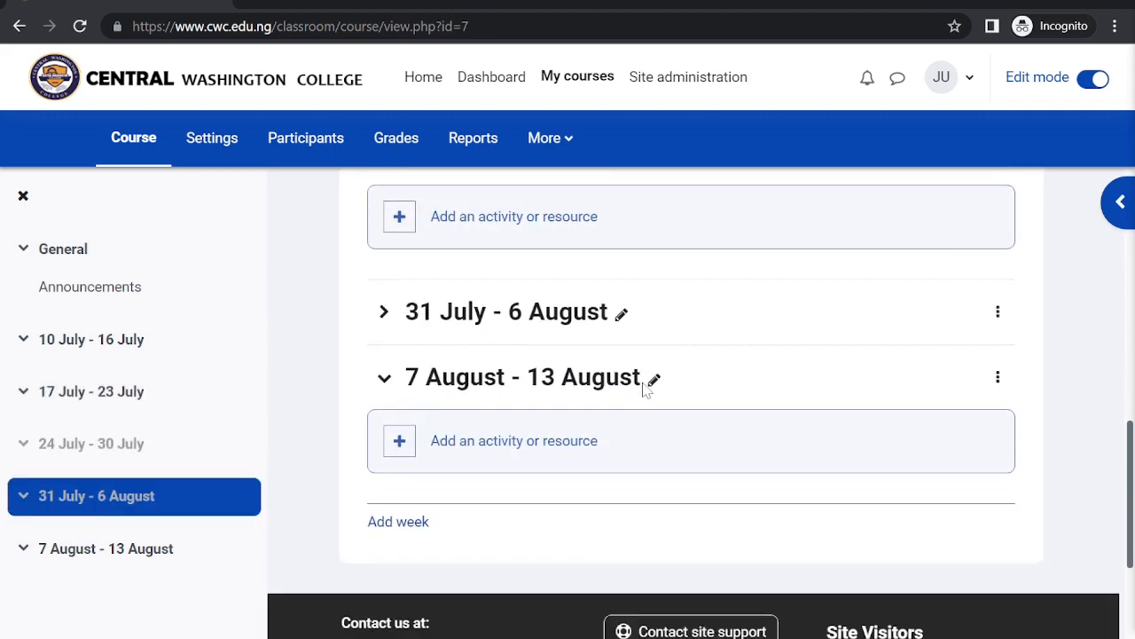
pyautogui.scroll(7, 644, 388)
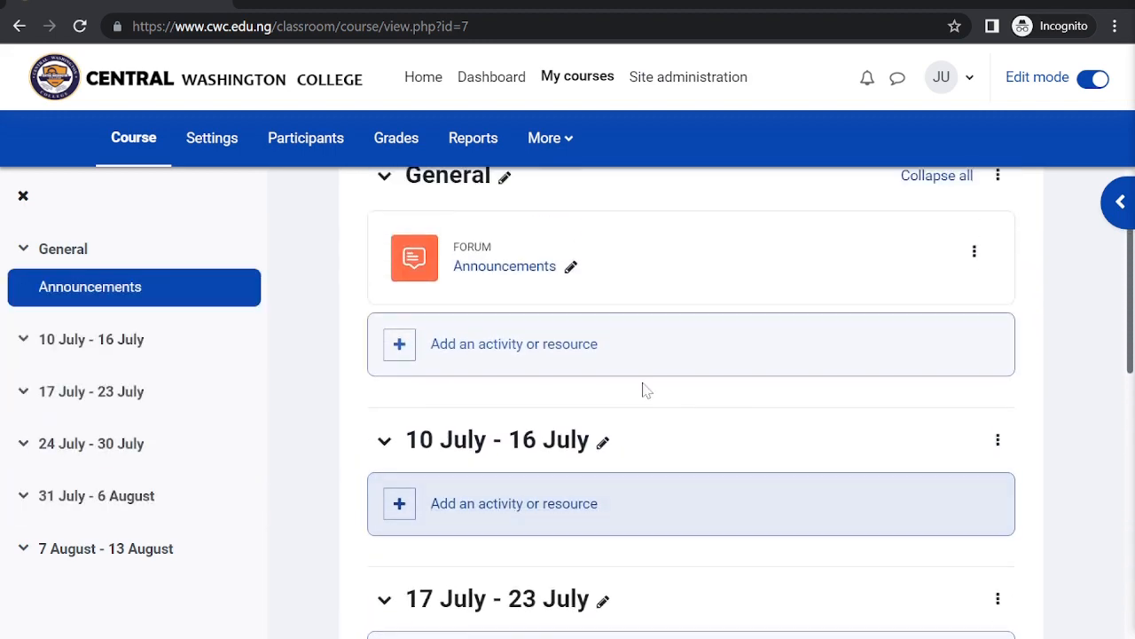
pyautogui.scroll(1, 644, 391)
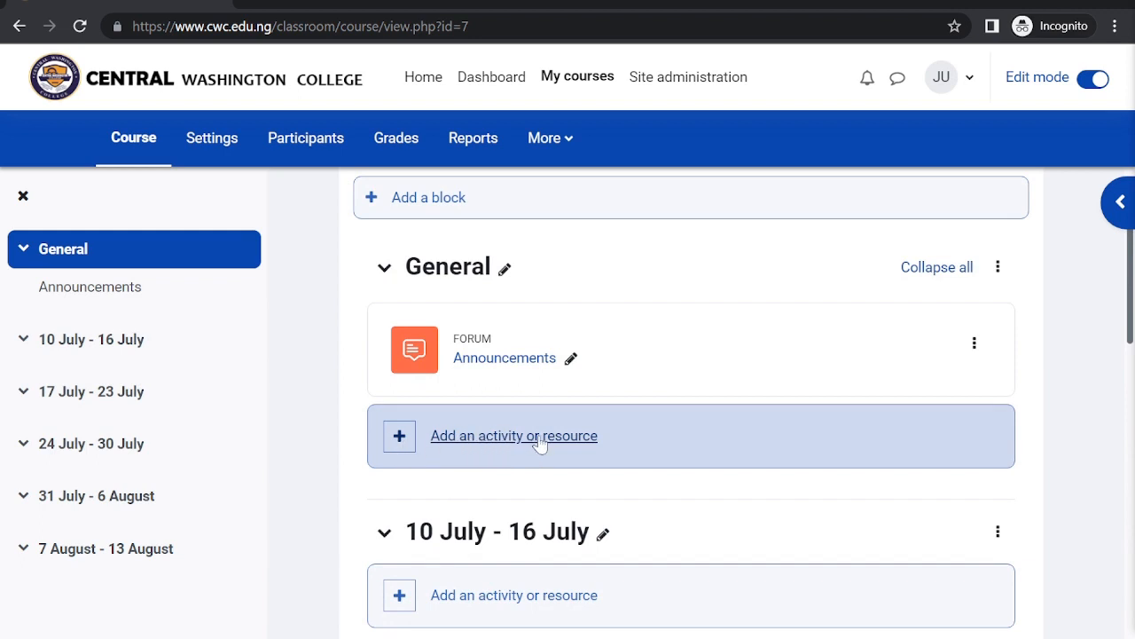
pyautogui.scroll(-2, 537, 445)
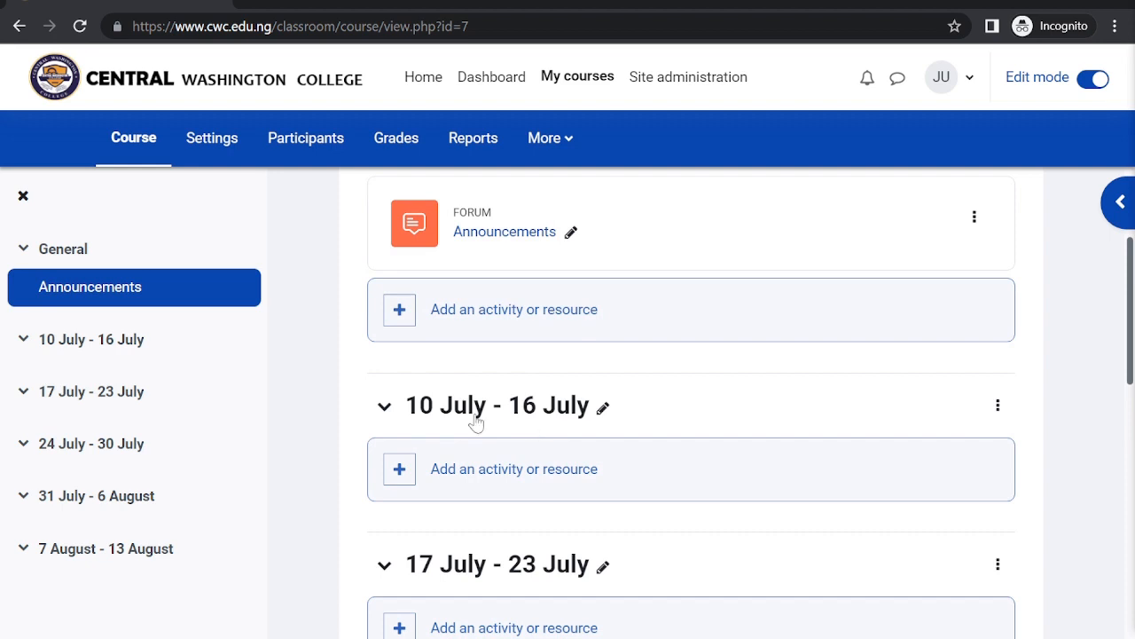
# Add a Book to the course's General section, name it "Read Chapter 7", and begin its description.
pyautogui.scroll(2, 475, 422)
pyautogui.click(460, 485)
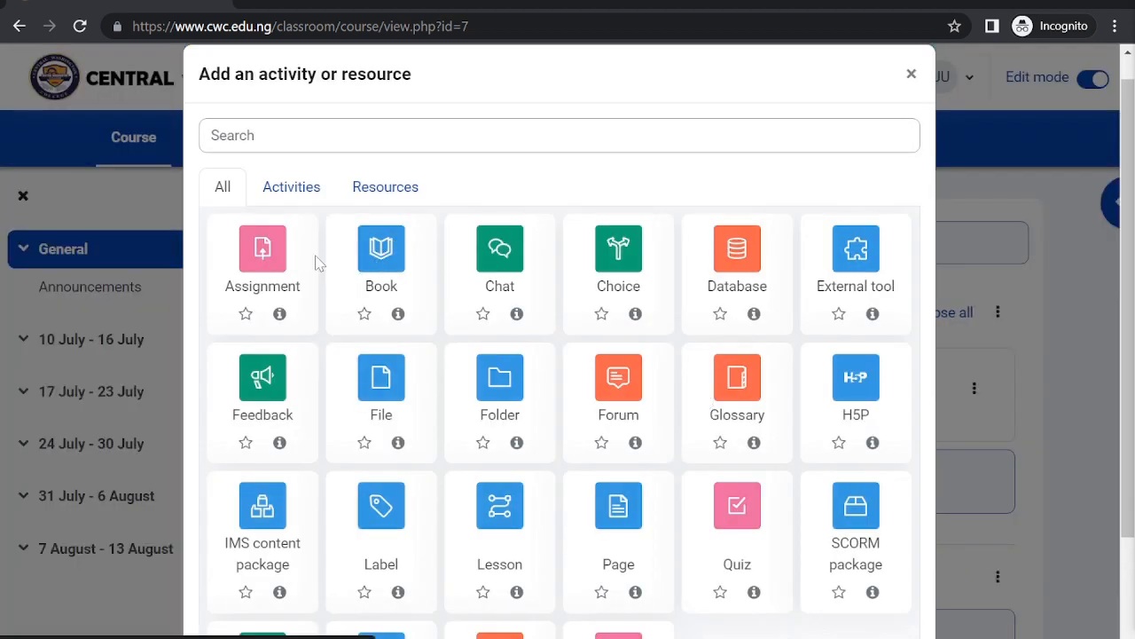
pyautogui.click(386, 252)
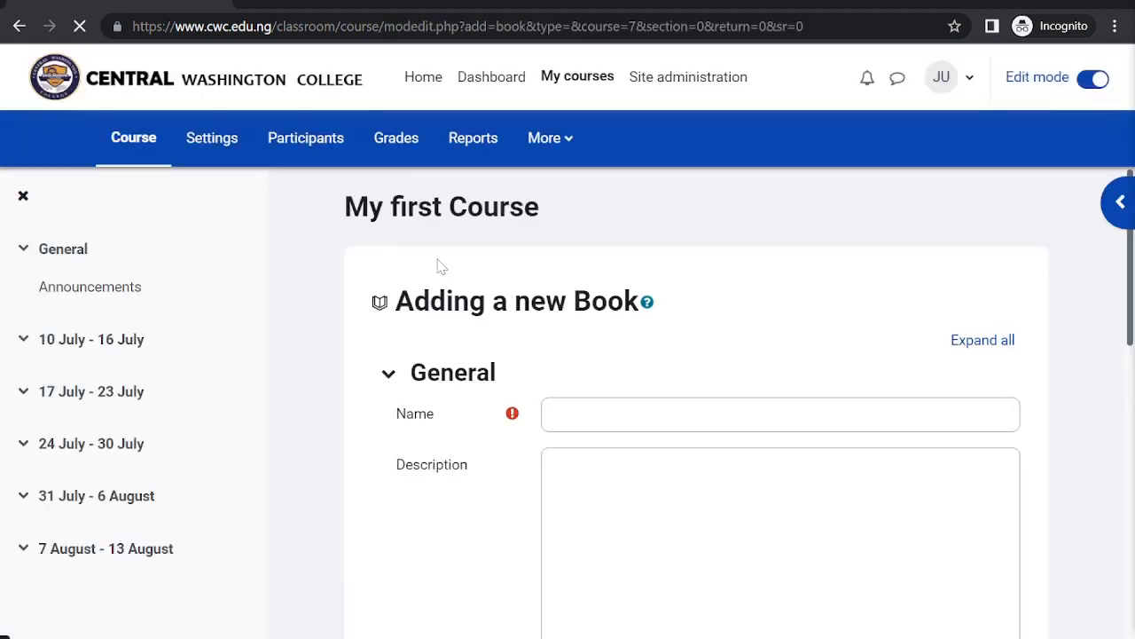
pyautogui.click(638, 414)
pyautogui.write('REad')
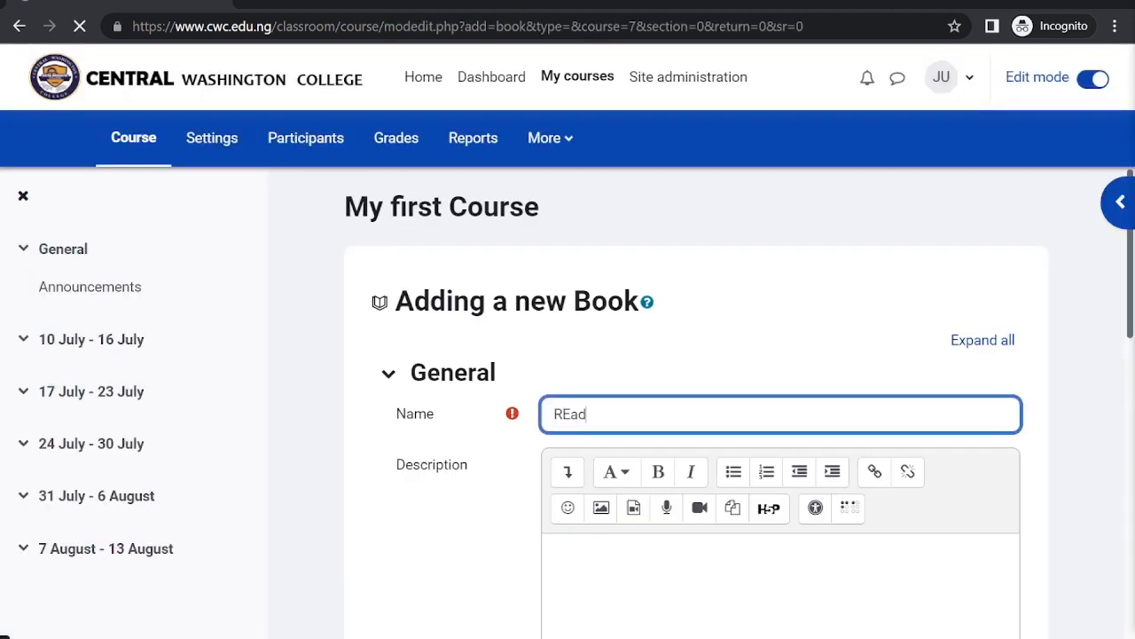
pyautogui.write(' Chapter 7')
pyautogui.click(621, 572)
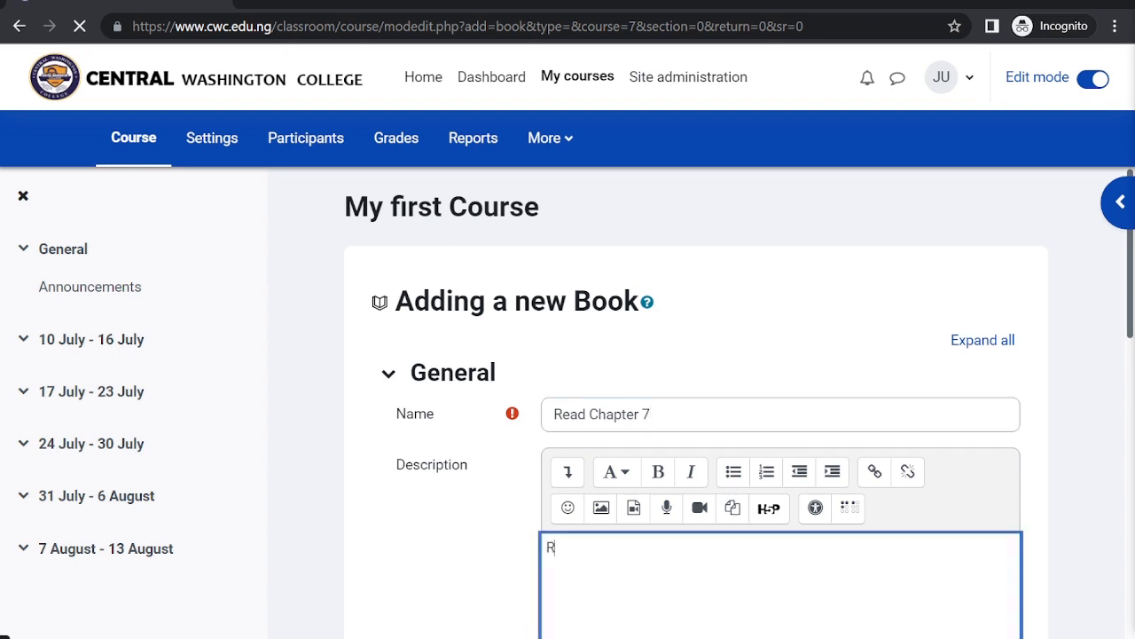
# Set the book's description to "Read and summarize." and save and display the book.
pyautogui.write('Read and summarize.')
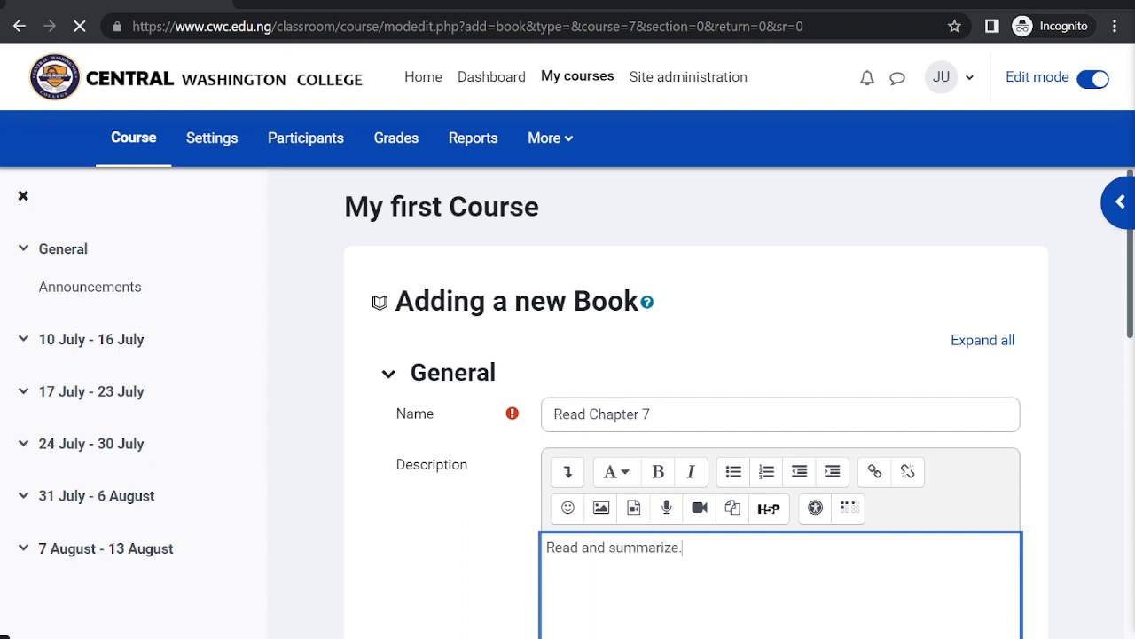
pyautogui.scroll(-4, 632, 612)
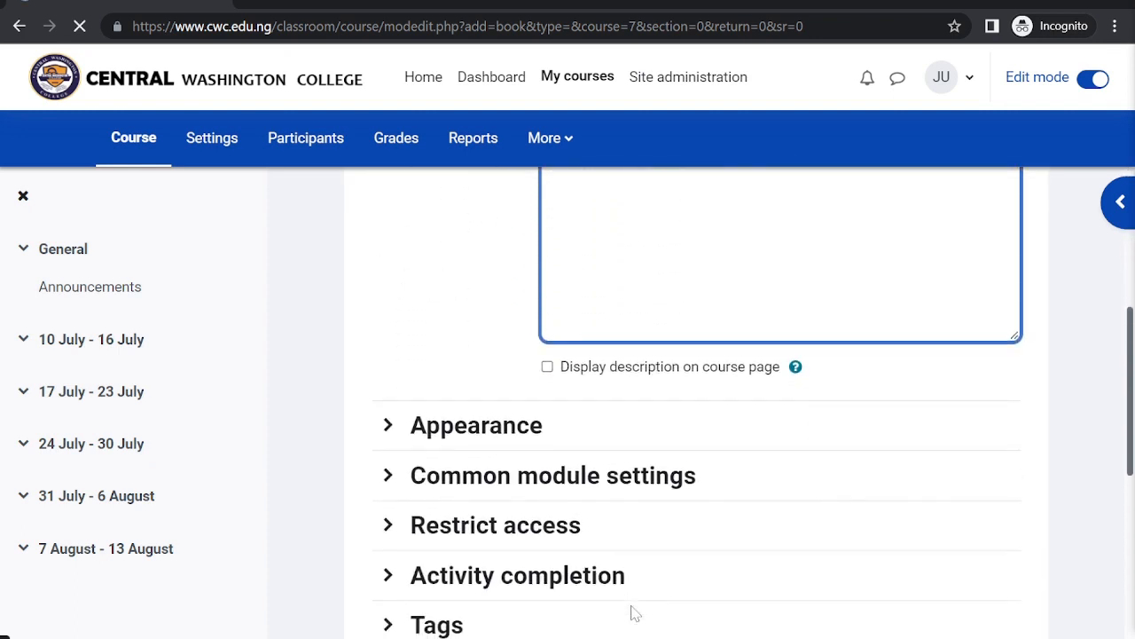
pyautogui.scroll(-1, 621, 500)
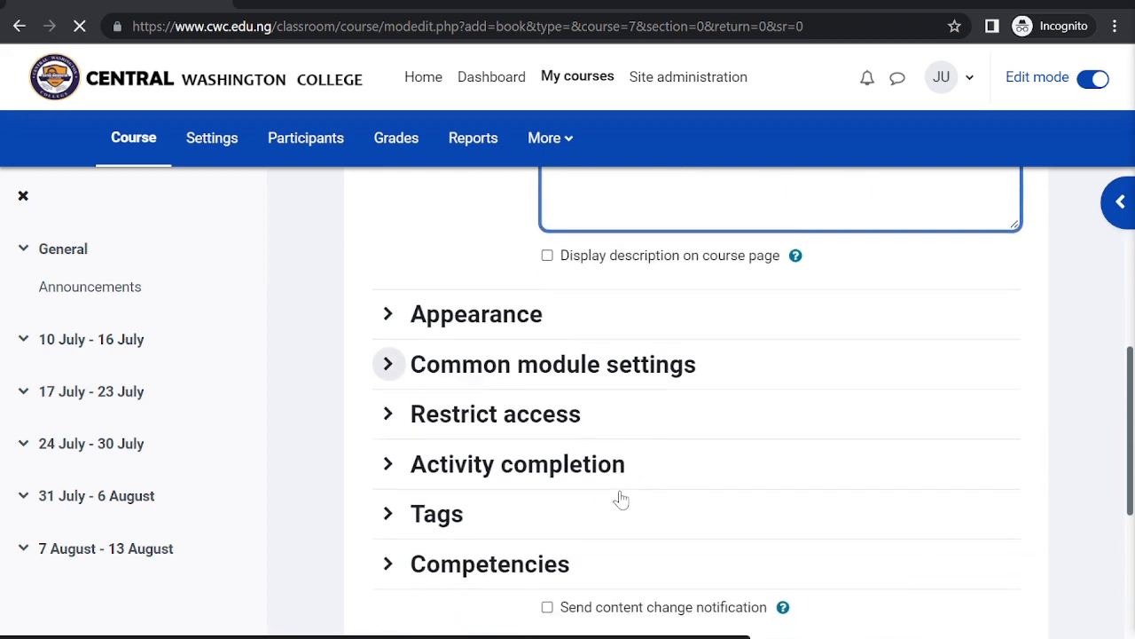
pyautogui.scroll(-3, 621, 499)
pyautogui.scroll(5, 621, 500)
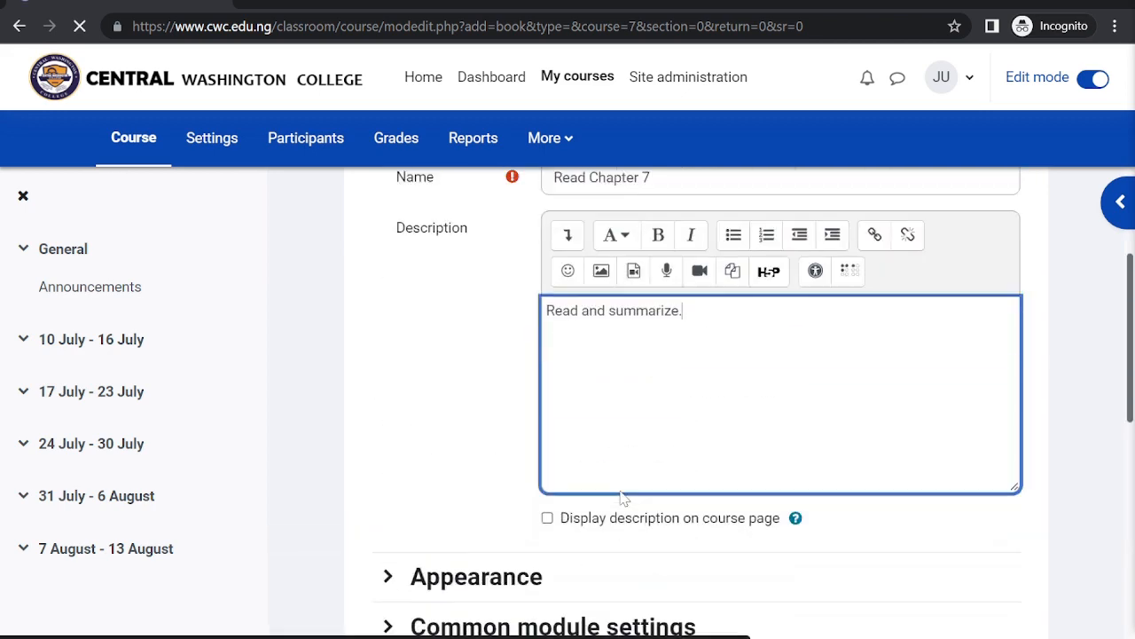
pyautogui.scroll(3, 621, 499)
pyautogui.scroll(-9, 621, 499)
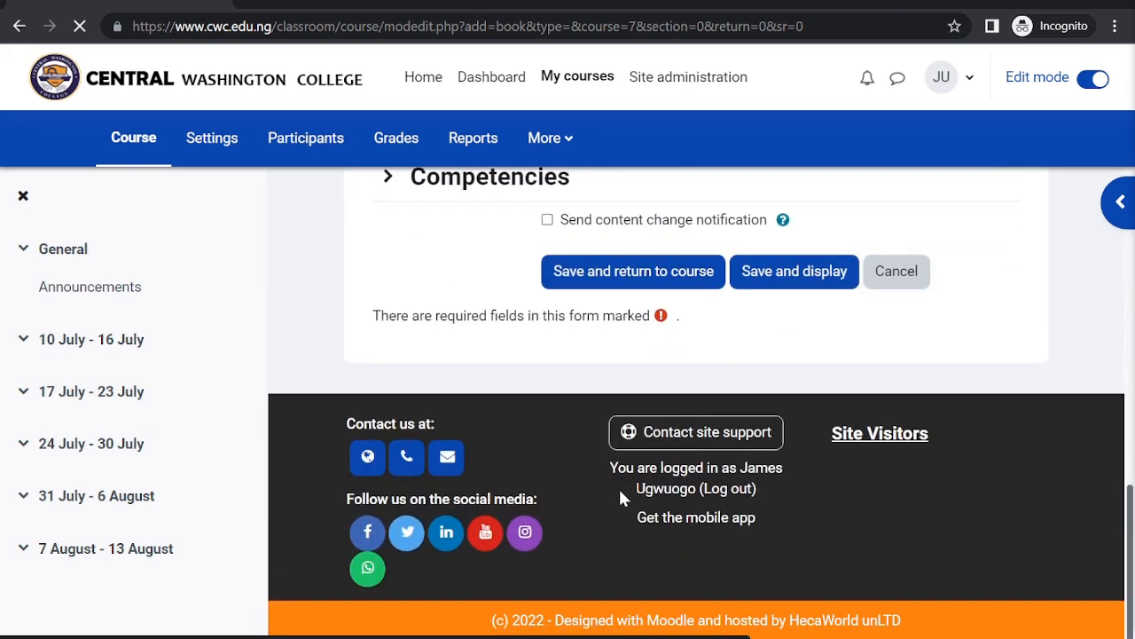
pyautogui.scroll(2, 621, 496)
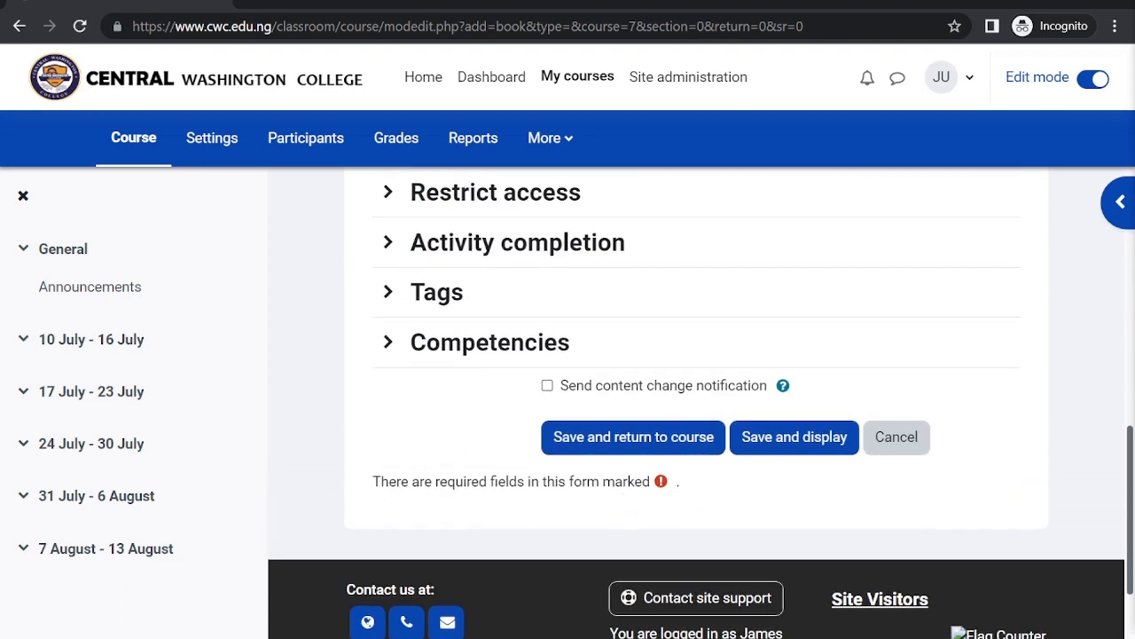
pyautogui.click(753, 438)
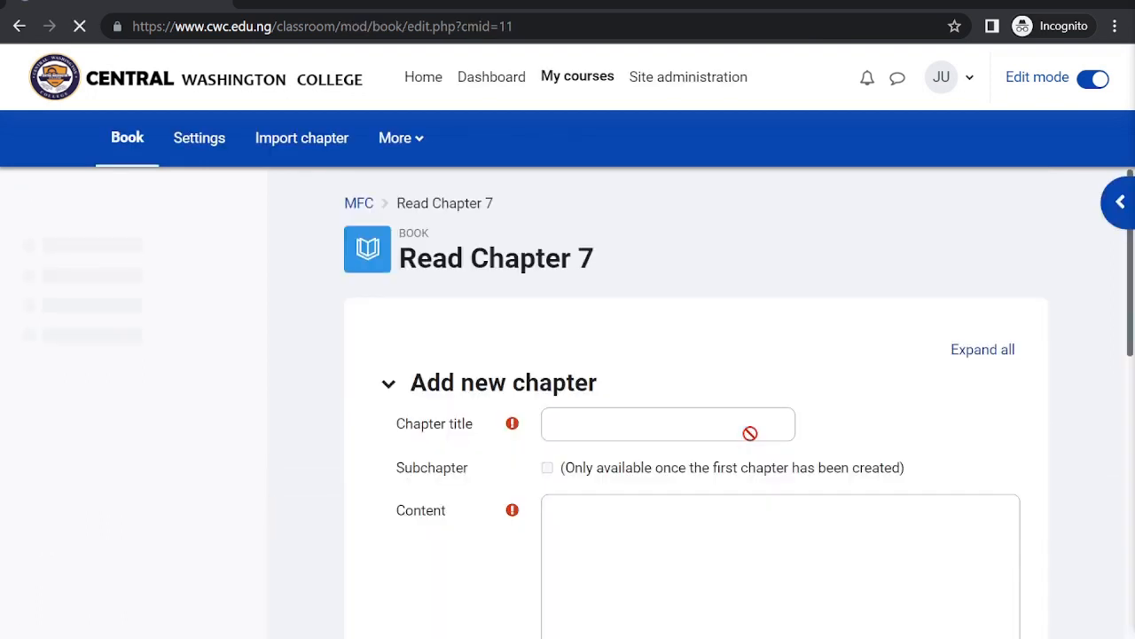
# Add a chapter titled "Chapter 7" with the content "The chapter ever." and save it.
pyautogui.scroll(-5, 749, 433)
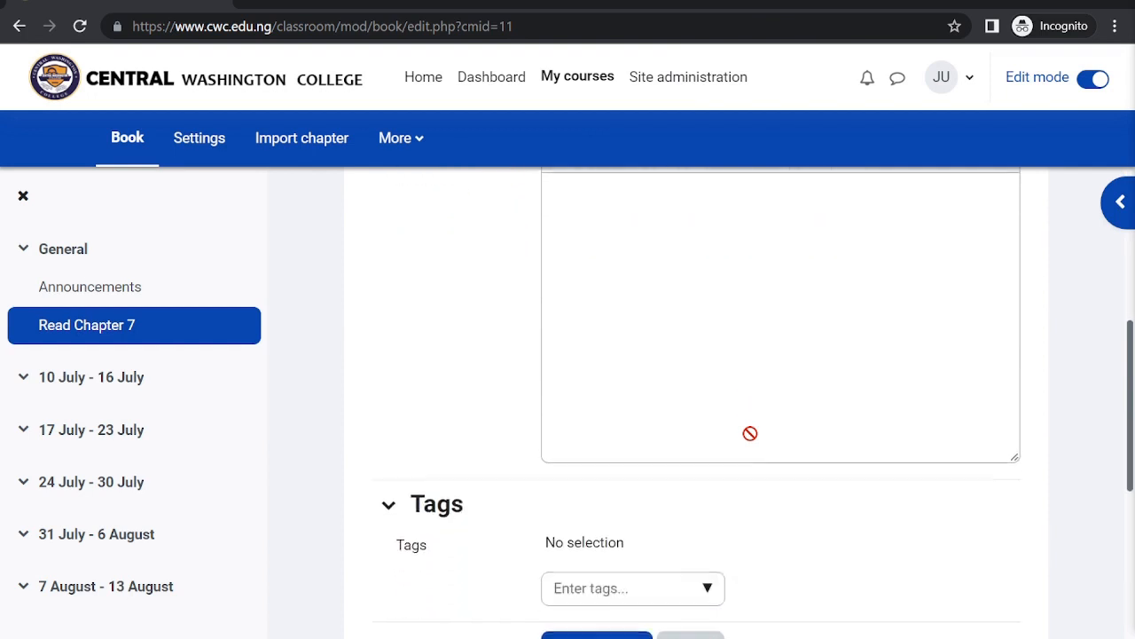
pyautogui.scroll(-3, 750, 433)
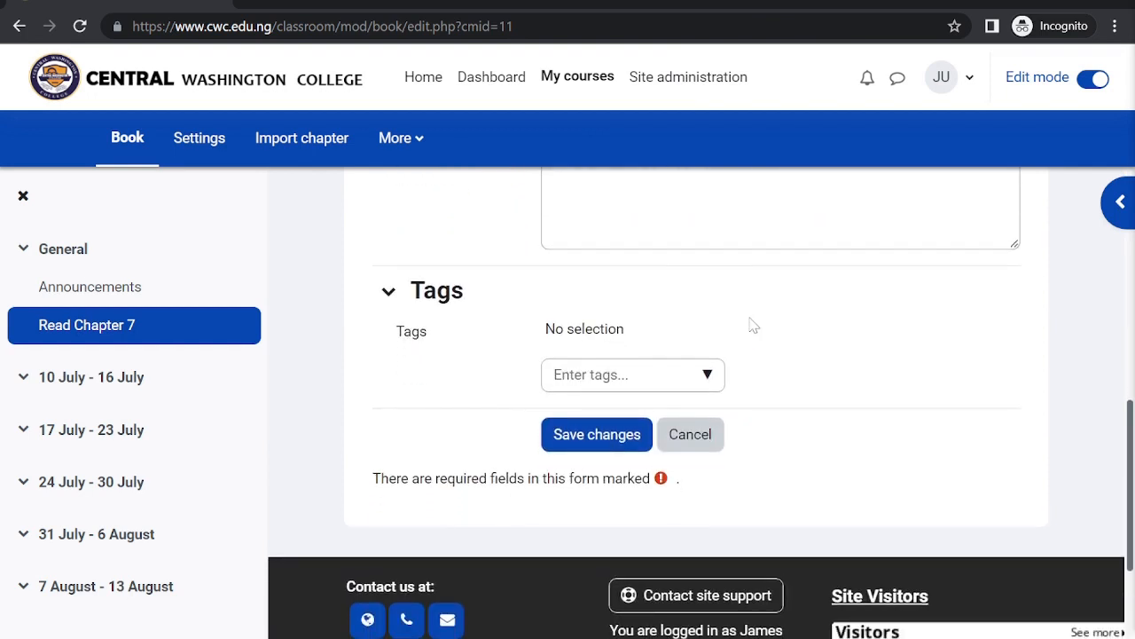
pyautogui.scroll(8, 753, 325)
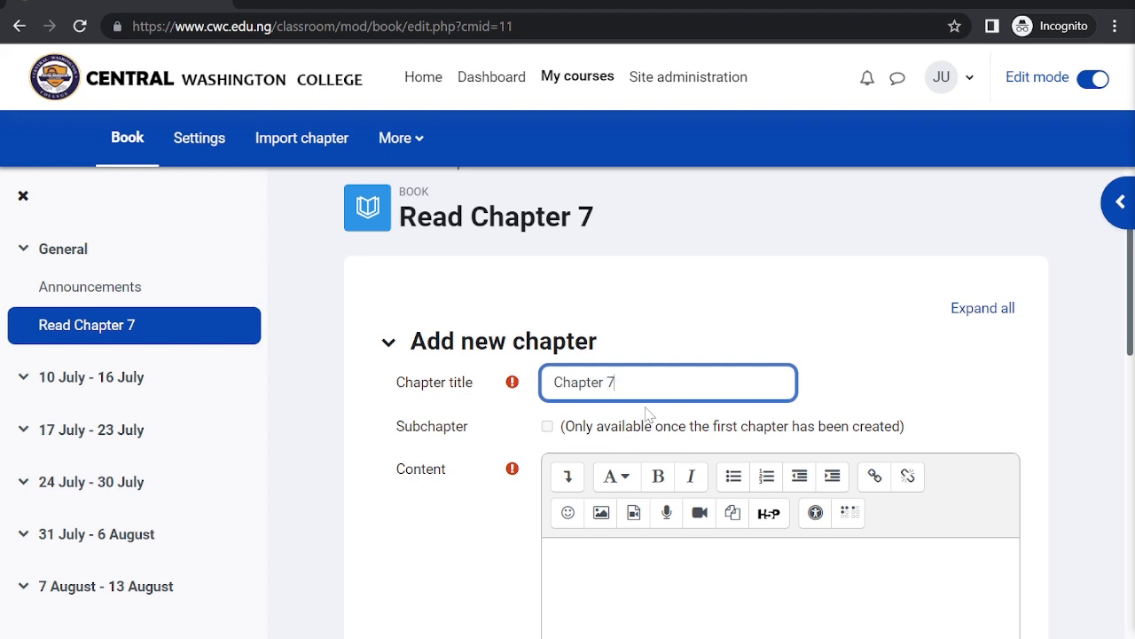
pyautogui.click(634, 577)
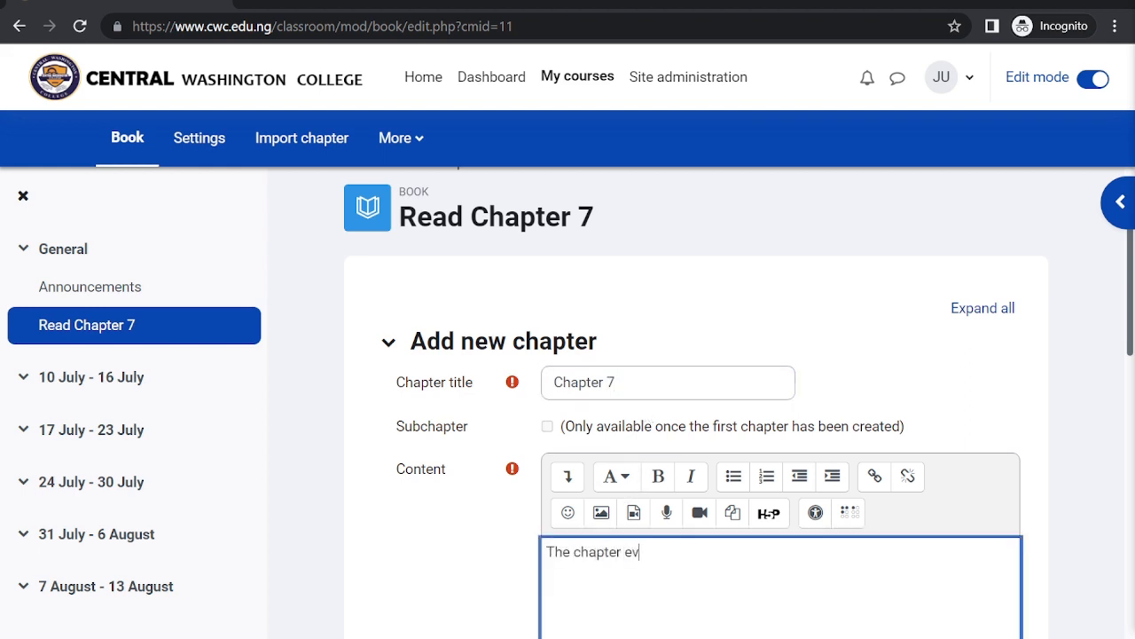
pyautogui.scroll(-6, 577, 443)
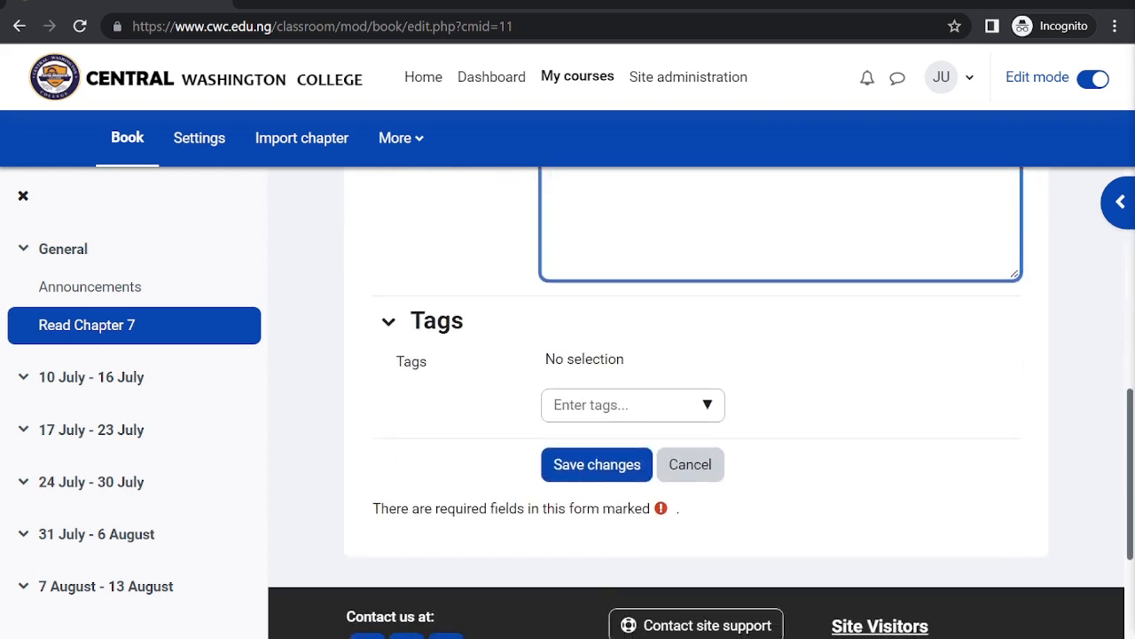
pyautogui.click(575, 464)
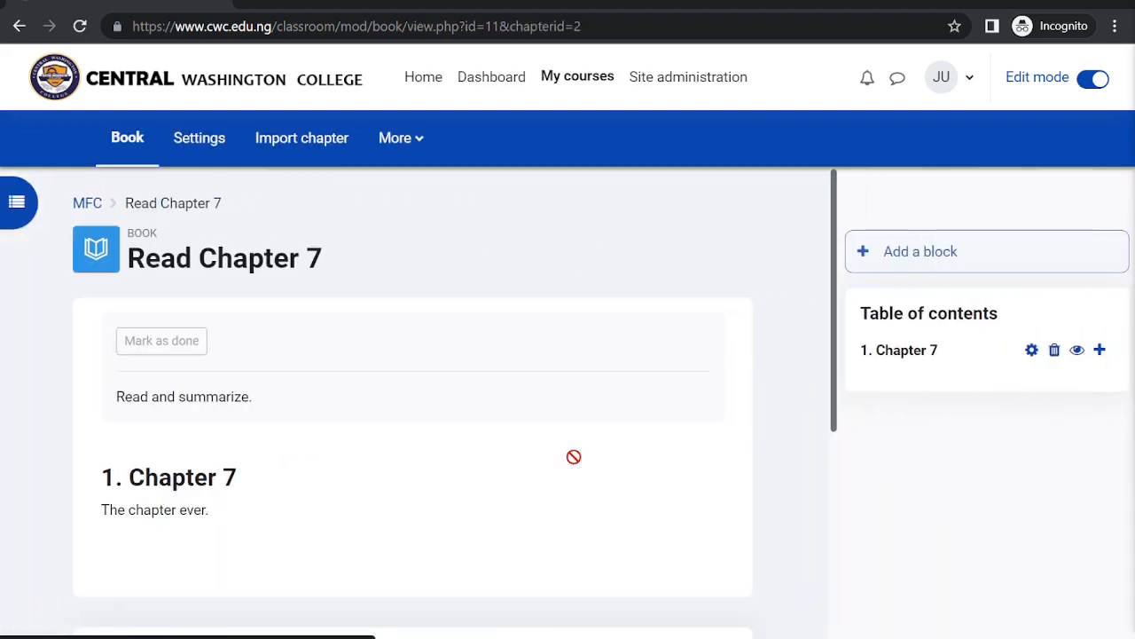
# Edit Chapter 7 so its content reads "The best chapter ever." and save the changes.
pyautogui.scroll(-1, 573, 457)
pyautogui.scroll(-2, 573, 456)
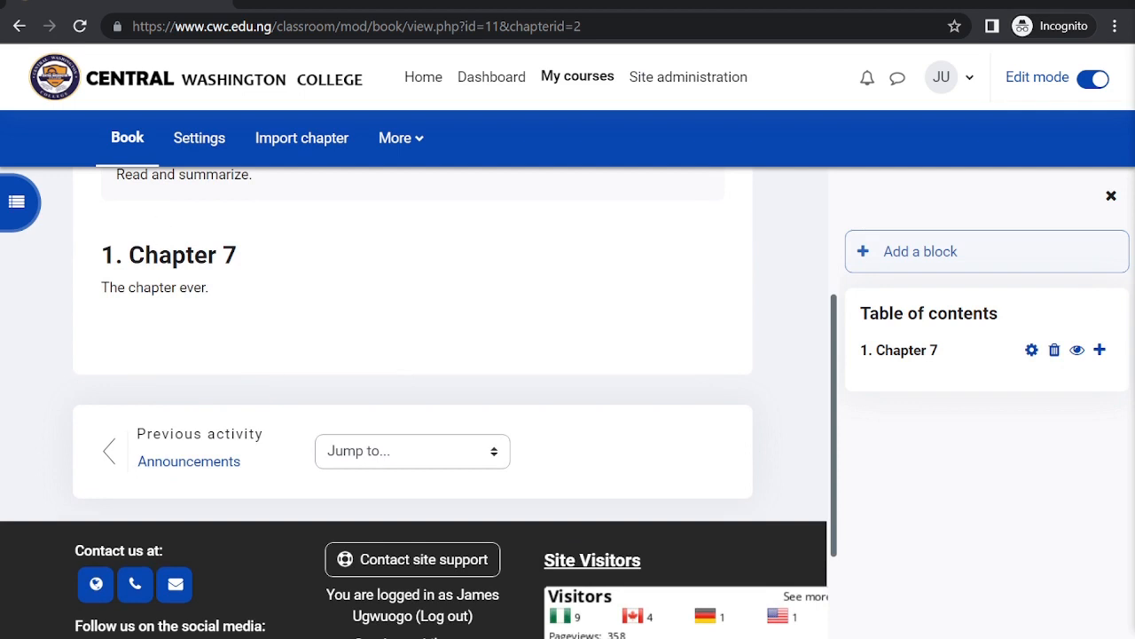
pyautogui.moveTo(108, 288); pyautogui.dragTo(204, 287)
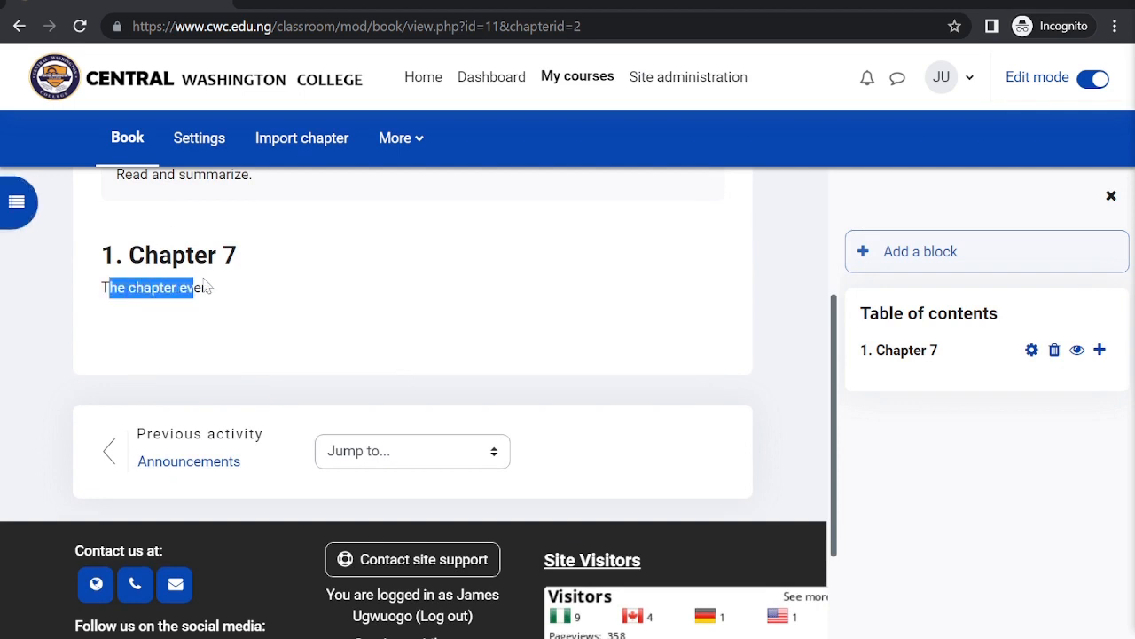
pyautogui.click(147, 304)
pyautogui.scroll(5, 151, 303)
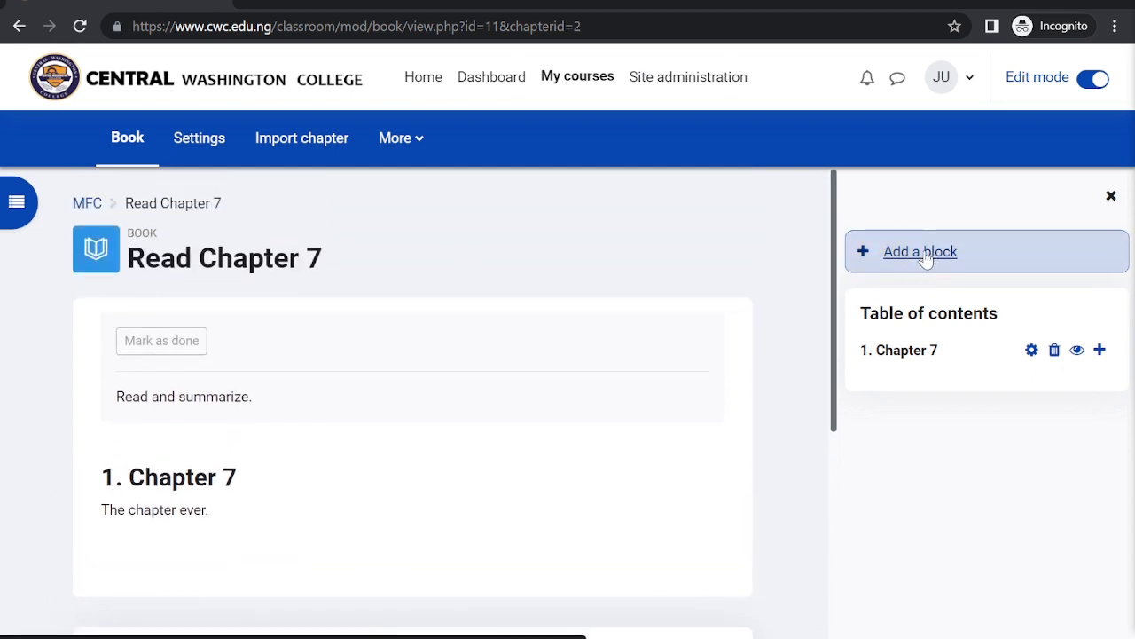
pyautogui.click(1031, 350)
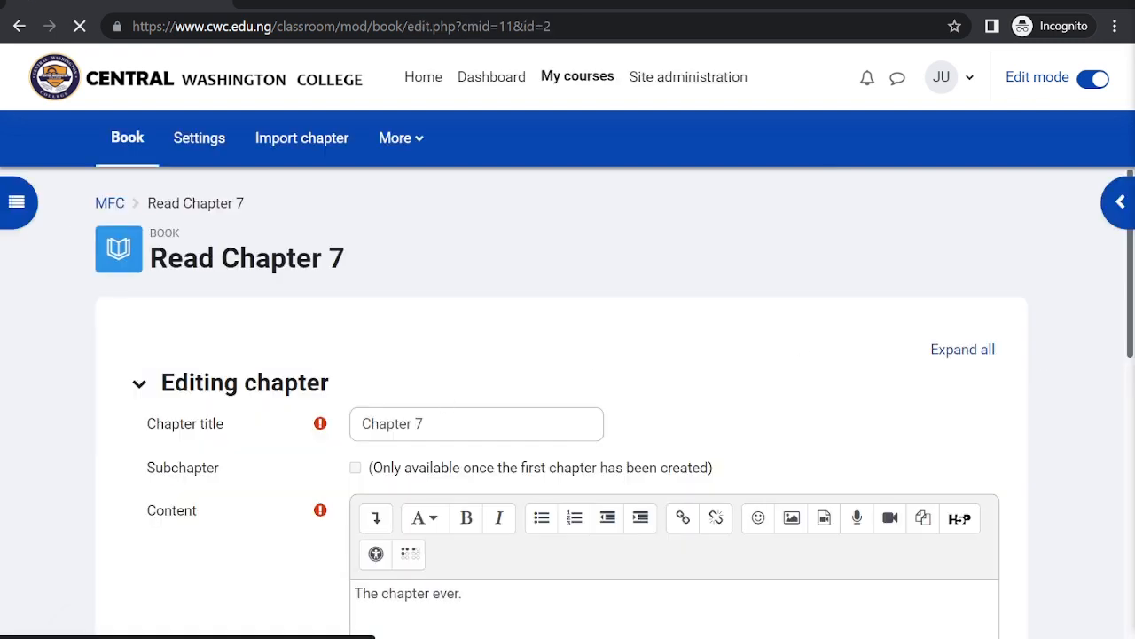
pyautogui.click(379, 594)
pyautogui.write('bet')
pyautogui.press('BackSpace')
pyautogui.write('s')
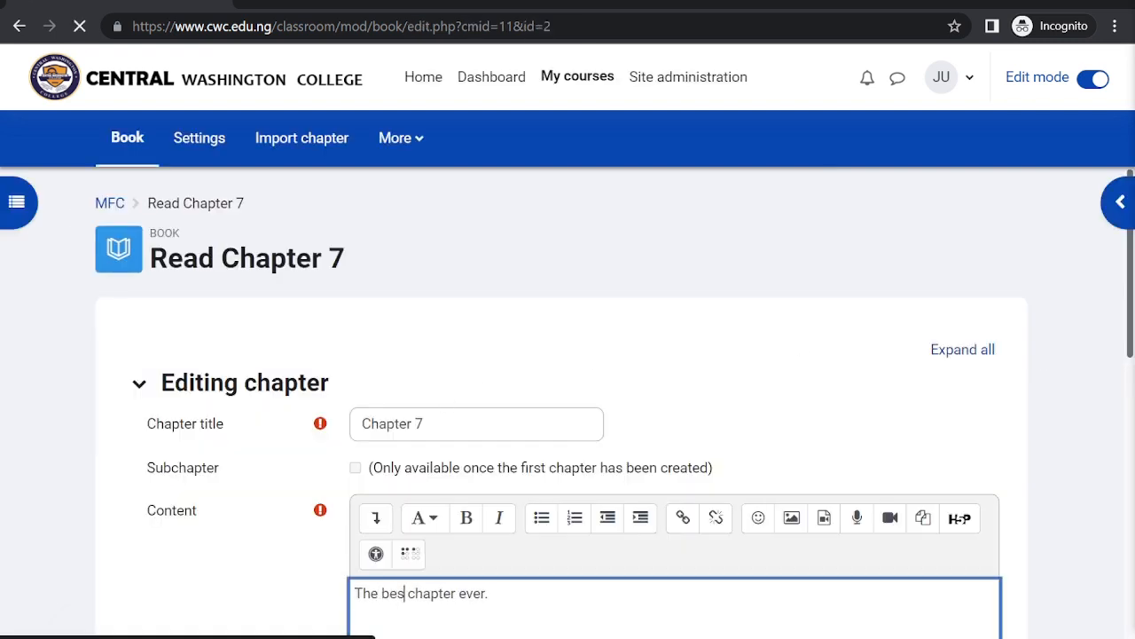
pyautogui.write('t')
pyautogui.scroll(-10, 568, 399)
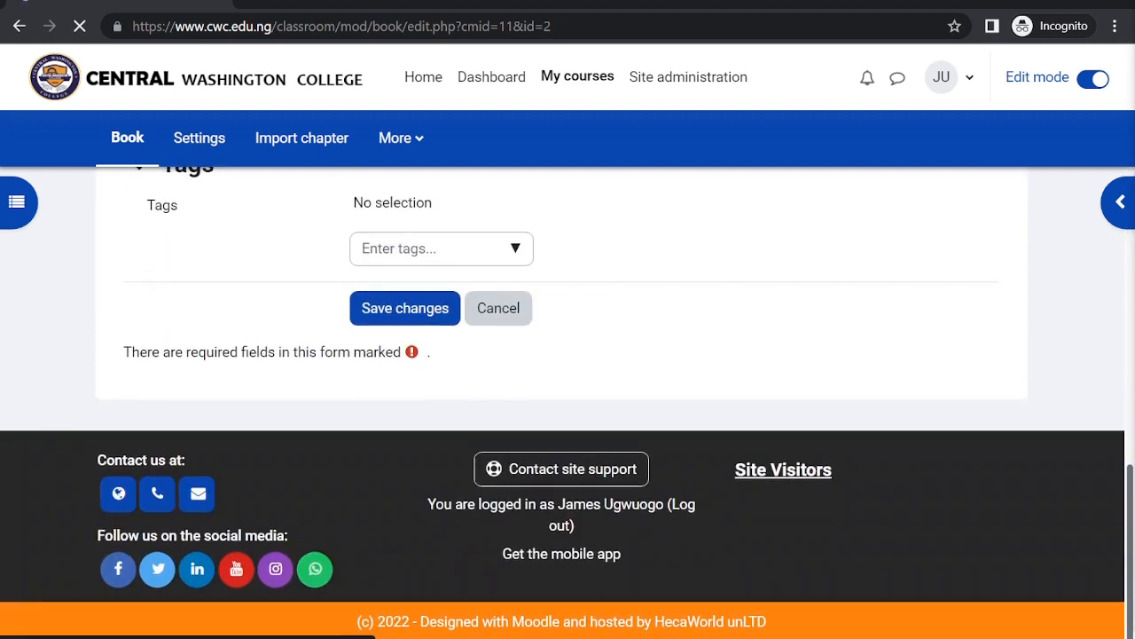
pyautogui.click(383, 308)
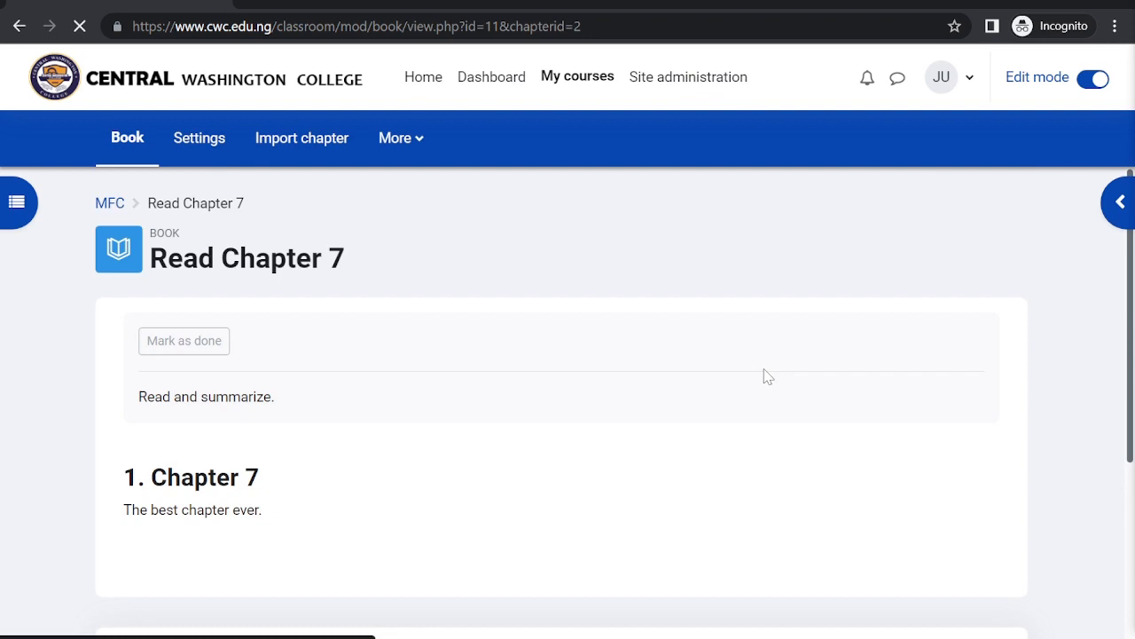
# Add a Logged in user block to the Read Chapter 7 book page.
pyautogui.scroll(-3, 767, 376)
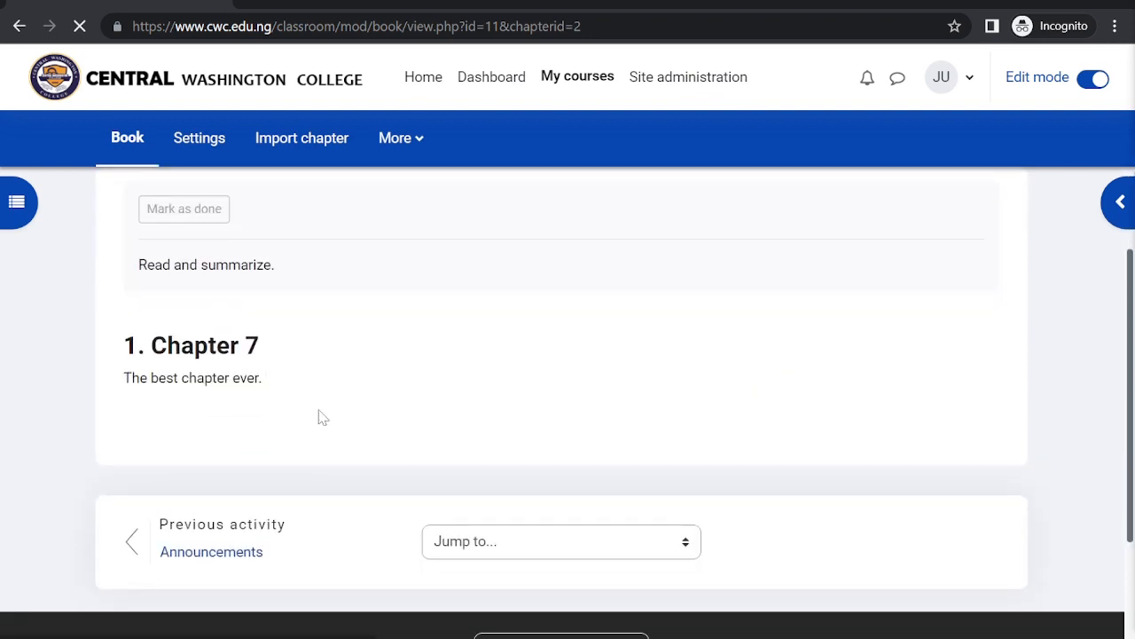
pyautogui.scroll(-2, 327, 420)
pyautogui.scroll(3, 327, 420)
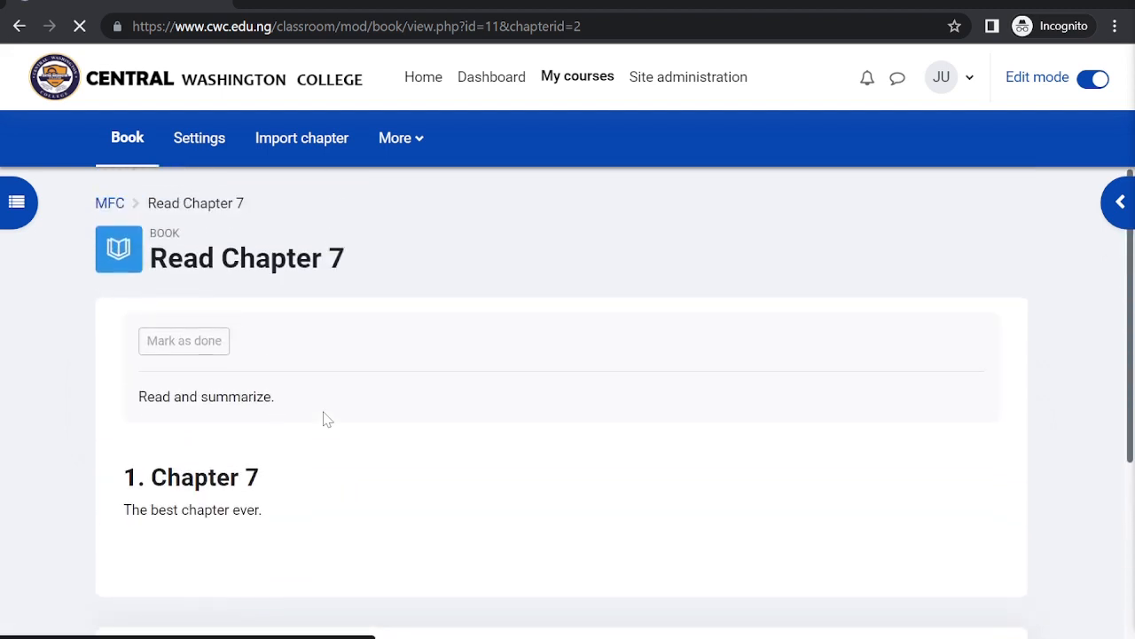
pyautogui.click(1116, 220)
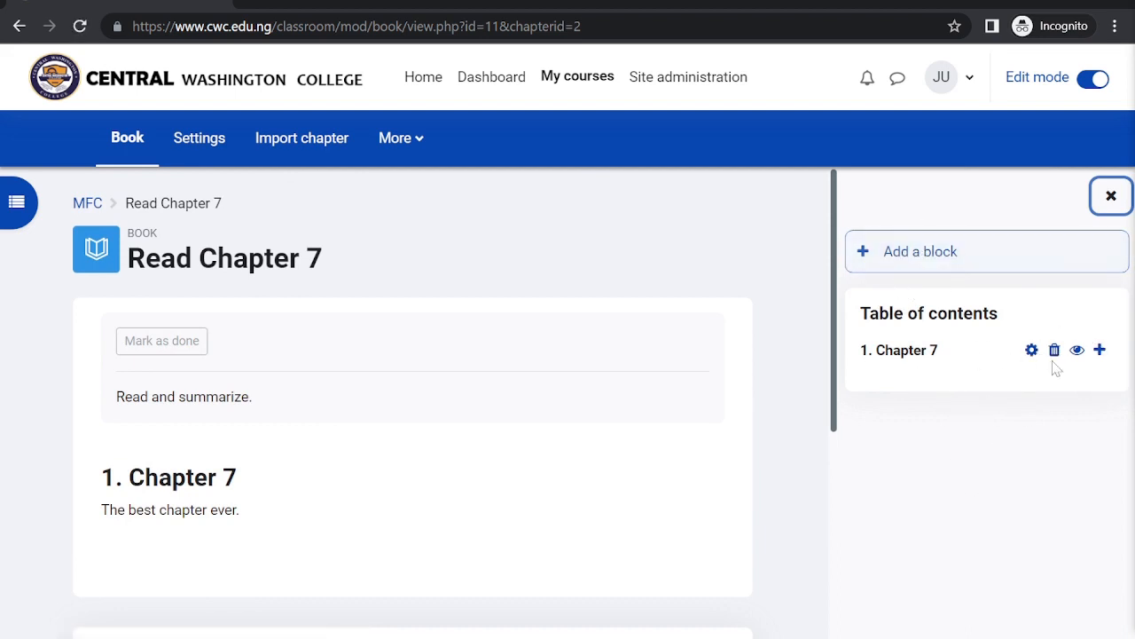
pyautogui.click(927, 251)
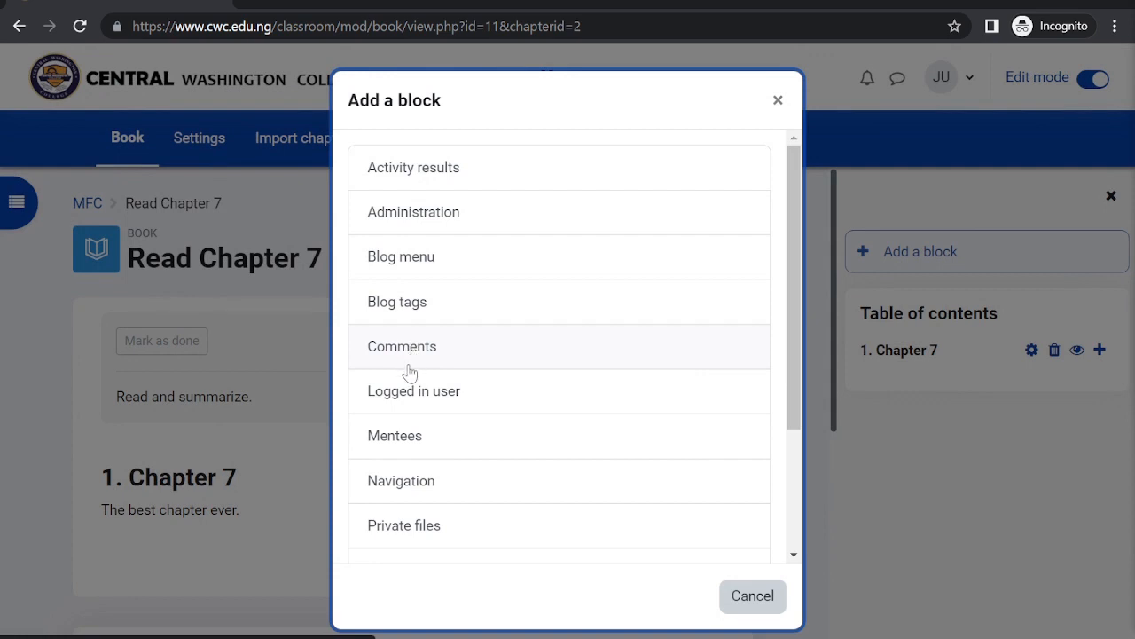
pyautogui.click(408, 403)
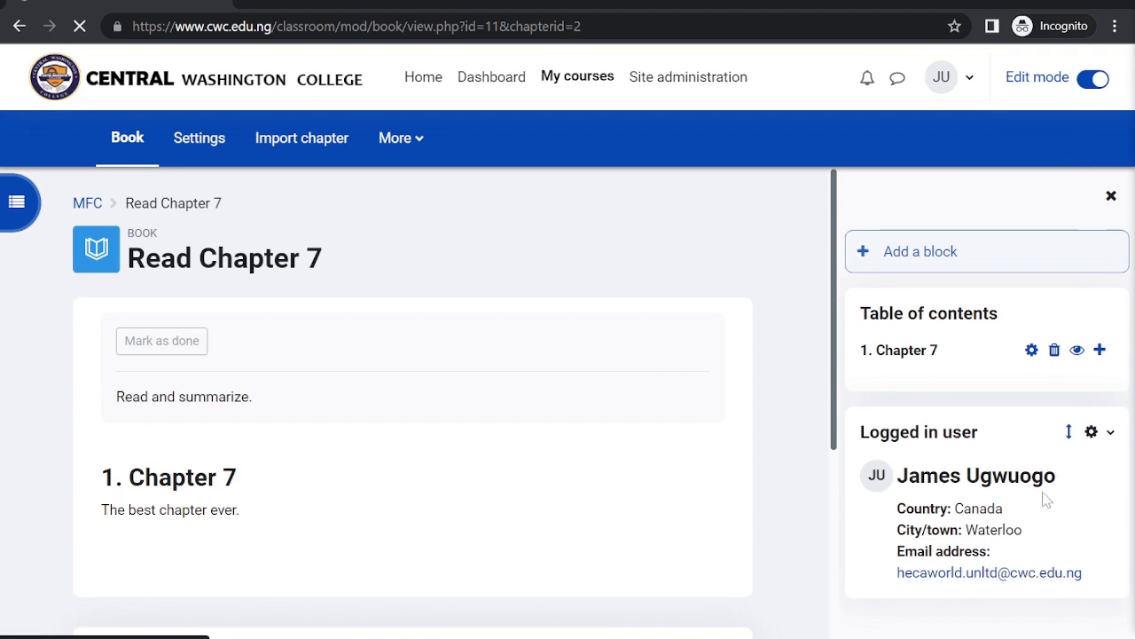
# Send "Hey Course rep, I will be coming to the class with a special scholarship announcement." in the starred personal space conversation, and close messaging.
pyautogui.click(897, 79)
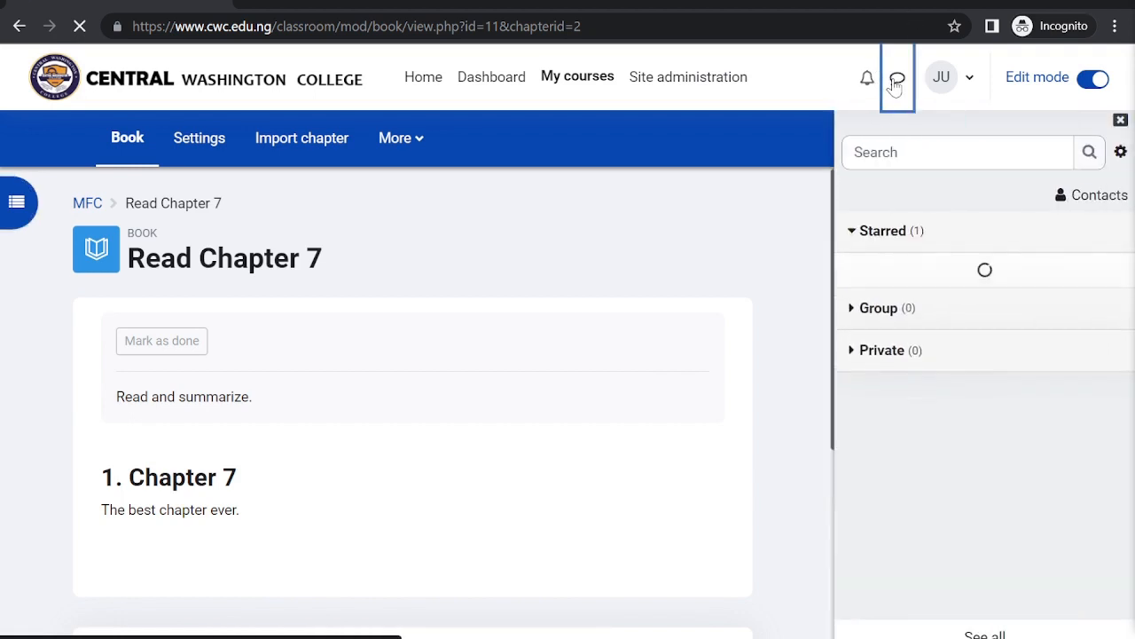
pyautogui.click(1115, 290)
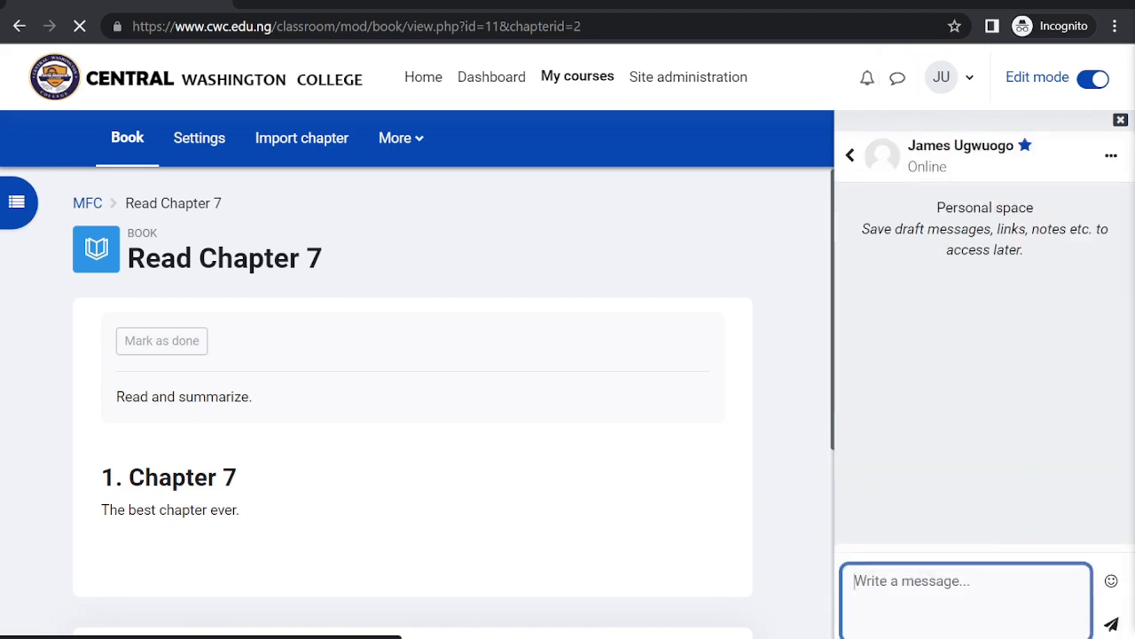
pyautogui.write('Hey')
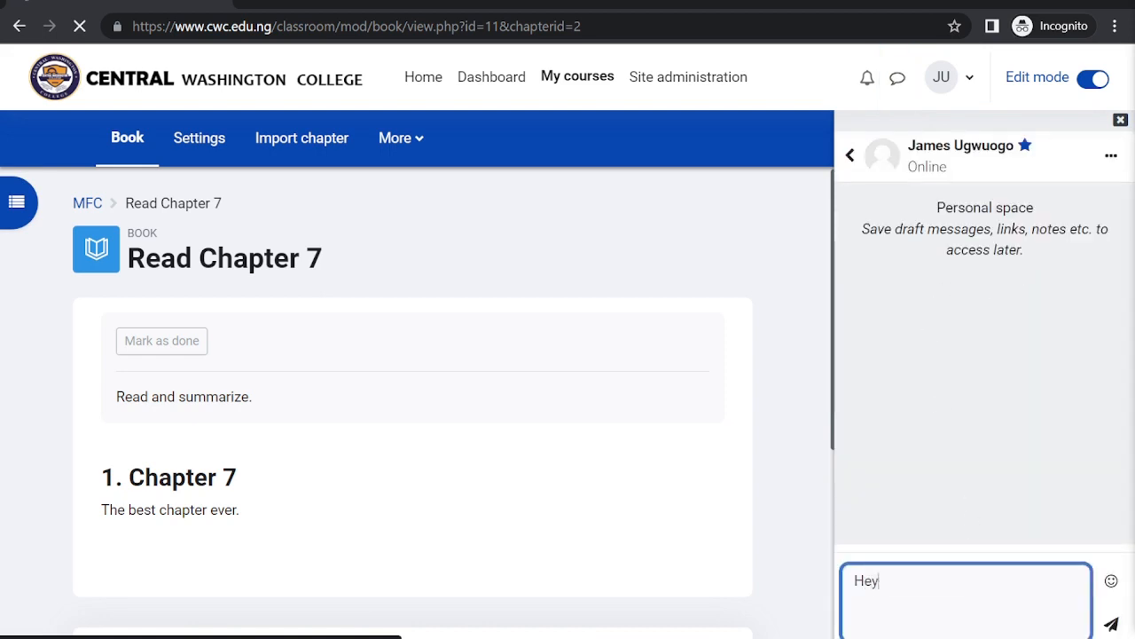
pyautogui.write(',')
pyautogui.write('p, I will be')
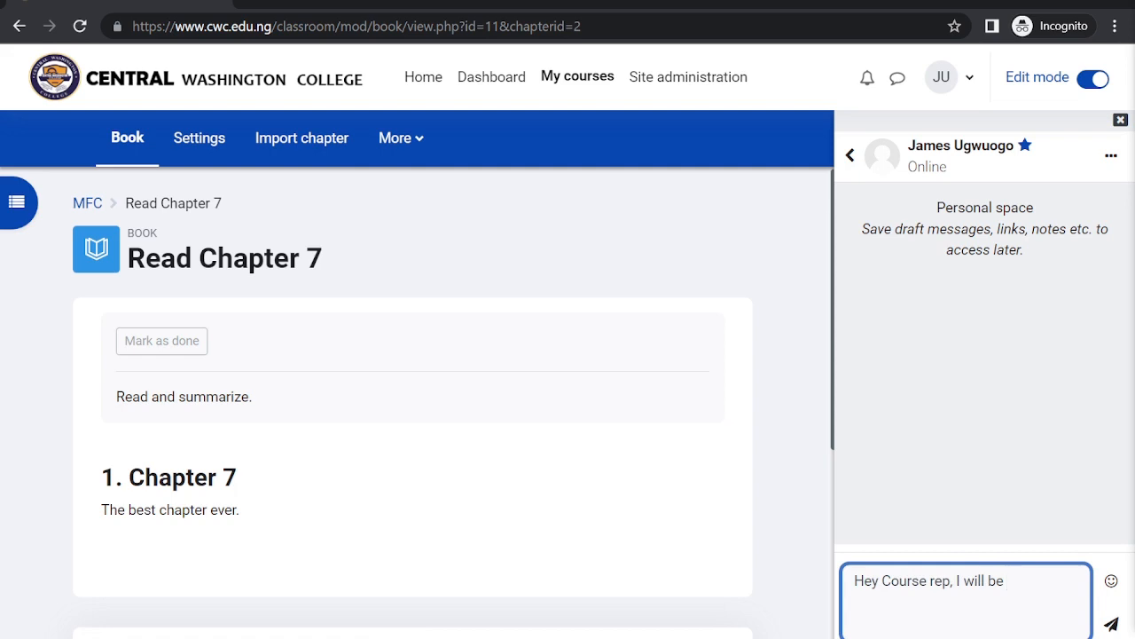
pyautogui.write(' coming to the class with a special scholarship anno')
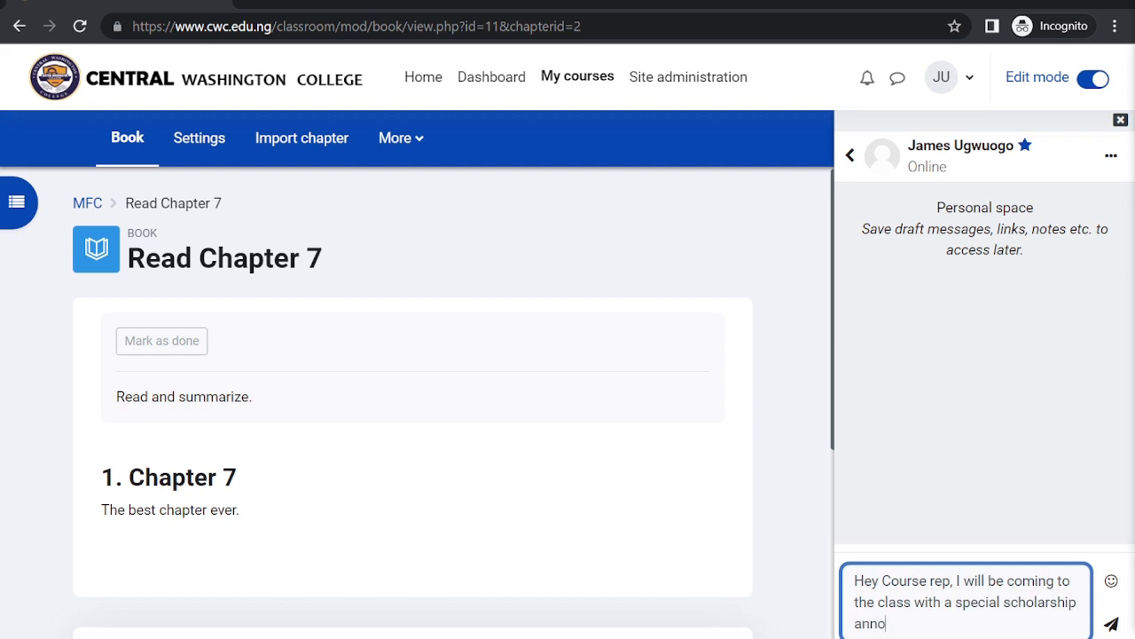
pyautogui.write('ement.')
pyautogui.press('Return')
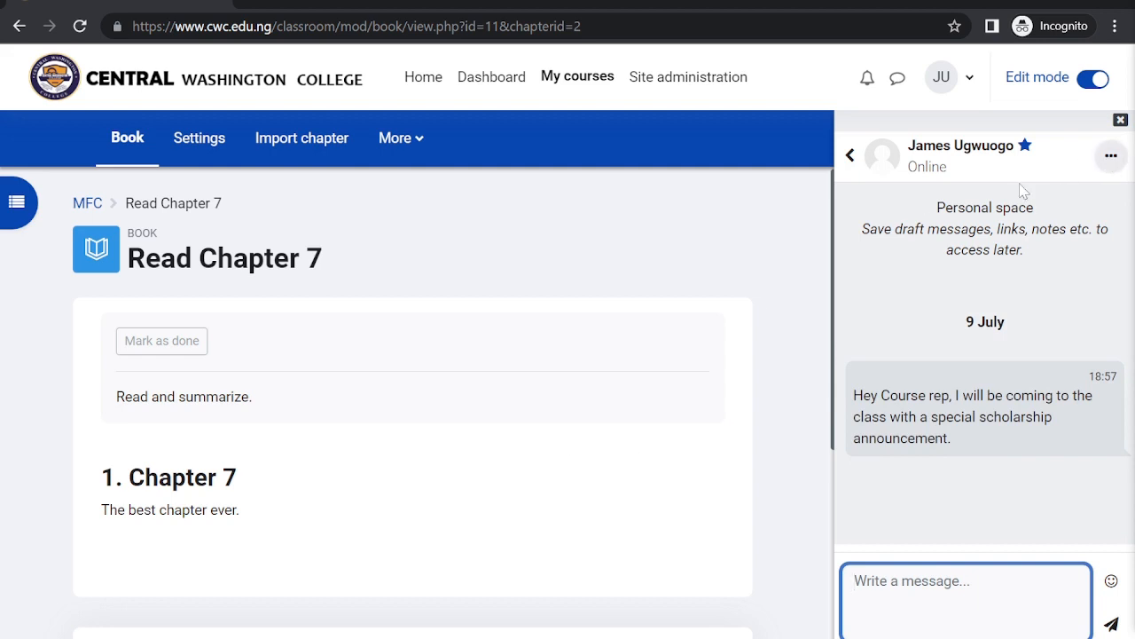
pyautogui.click(850, 156)
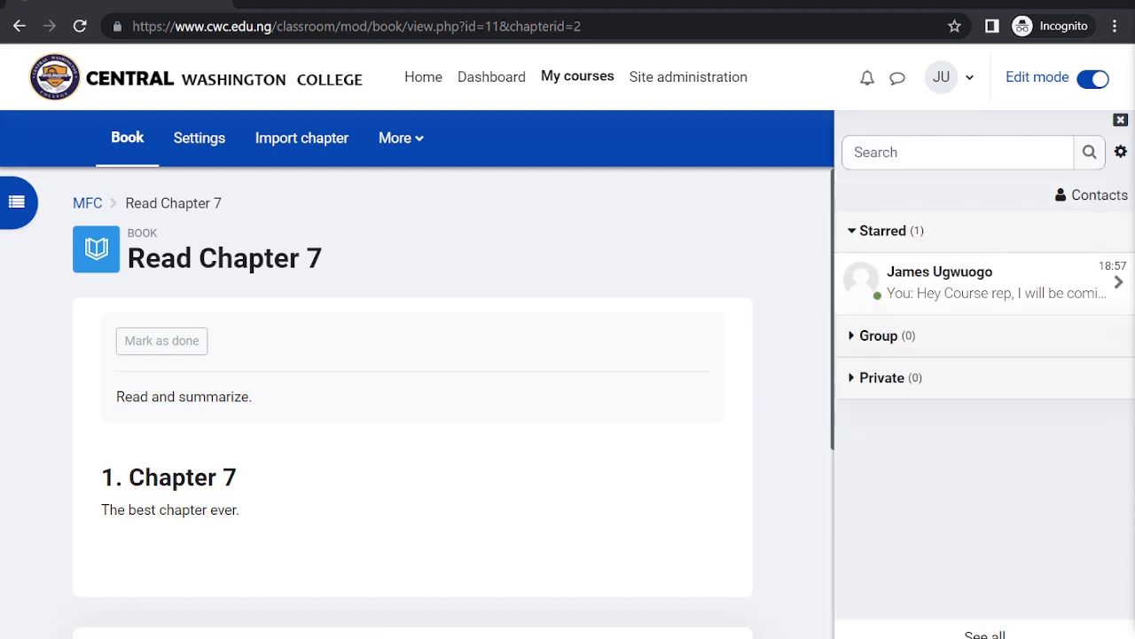
pyautogui.click(1122, 120)
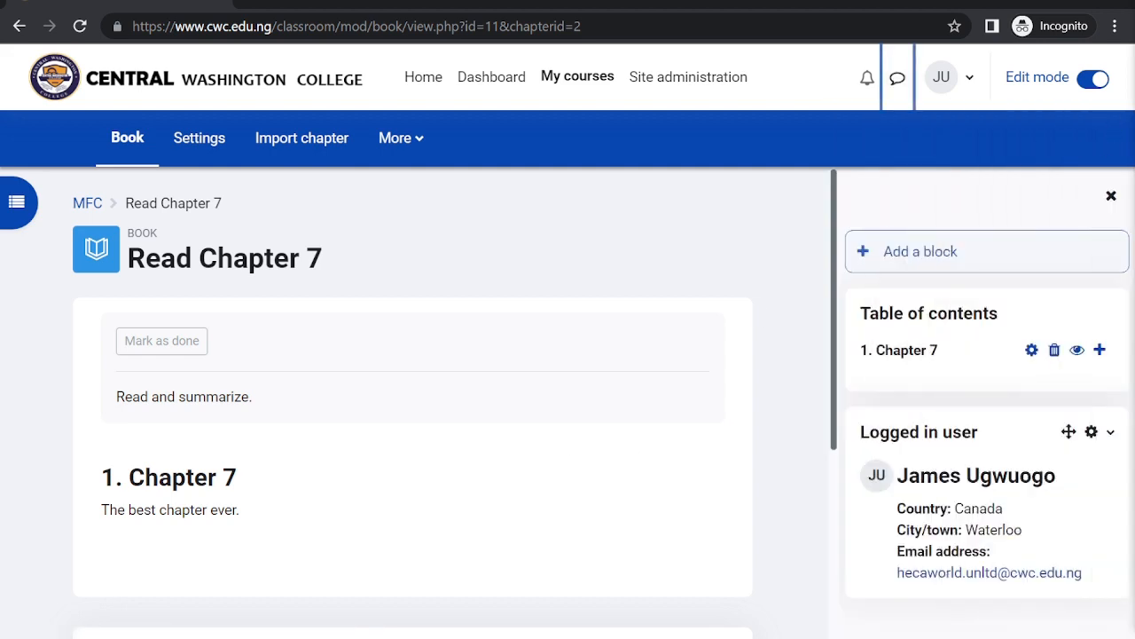
pyautogui.click(1112, 195)
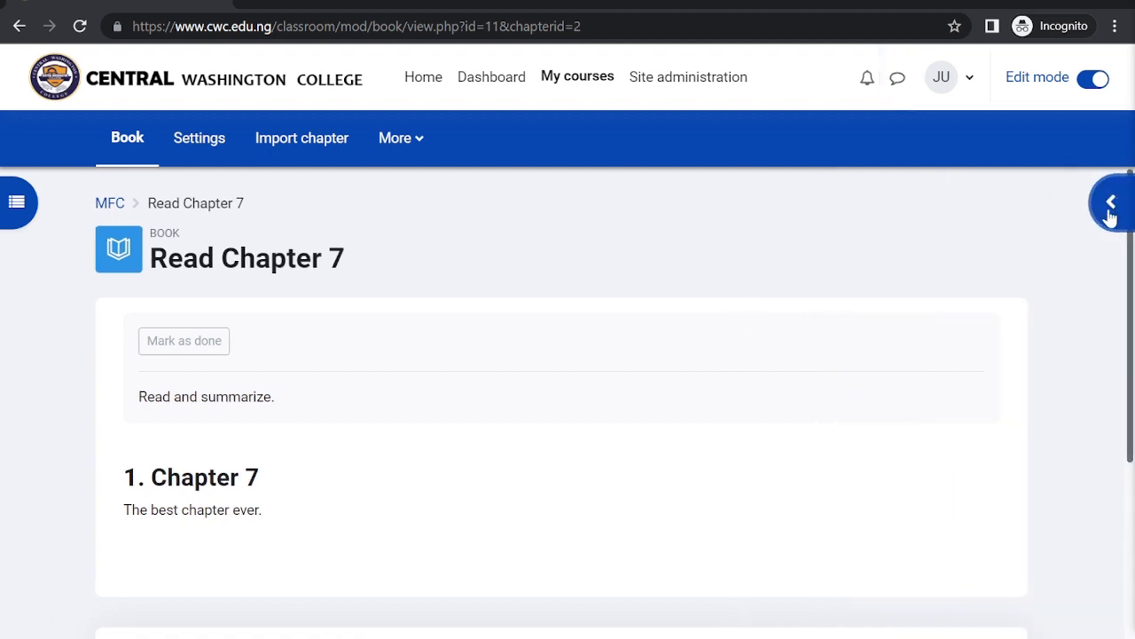
pyautogui.click(1110, 205)
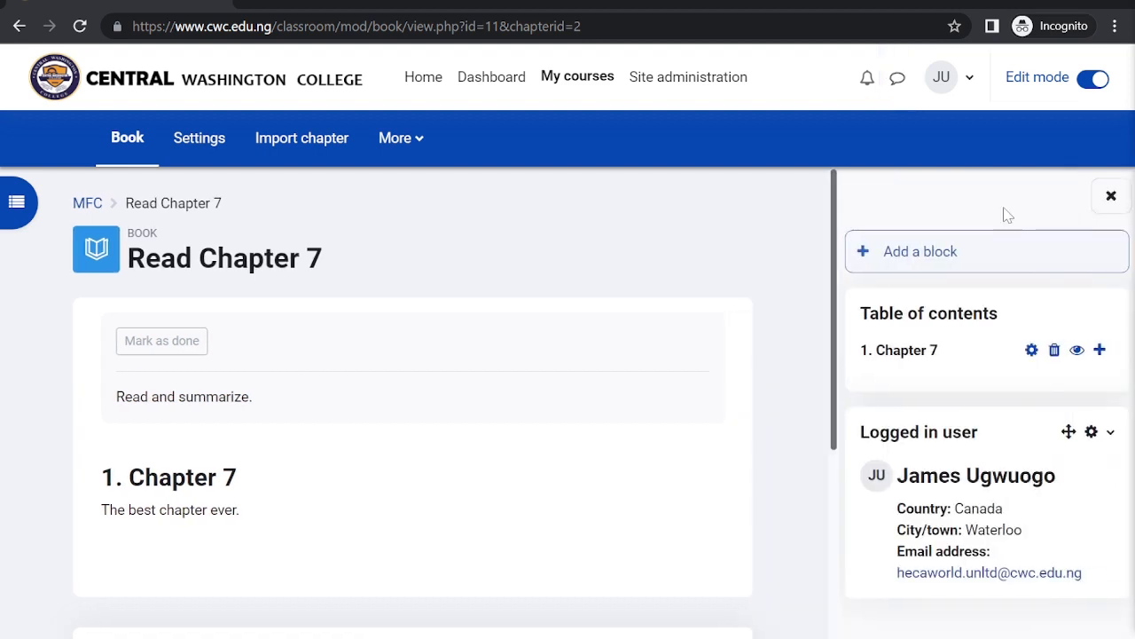
# Turn off edit mode on the Read Chapter 7 book page and show its blocks.
pyautogui.click(1109, 195)
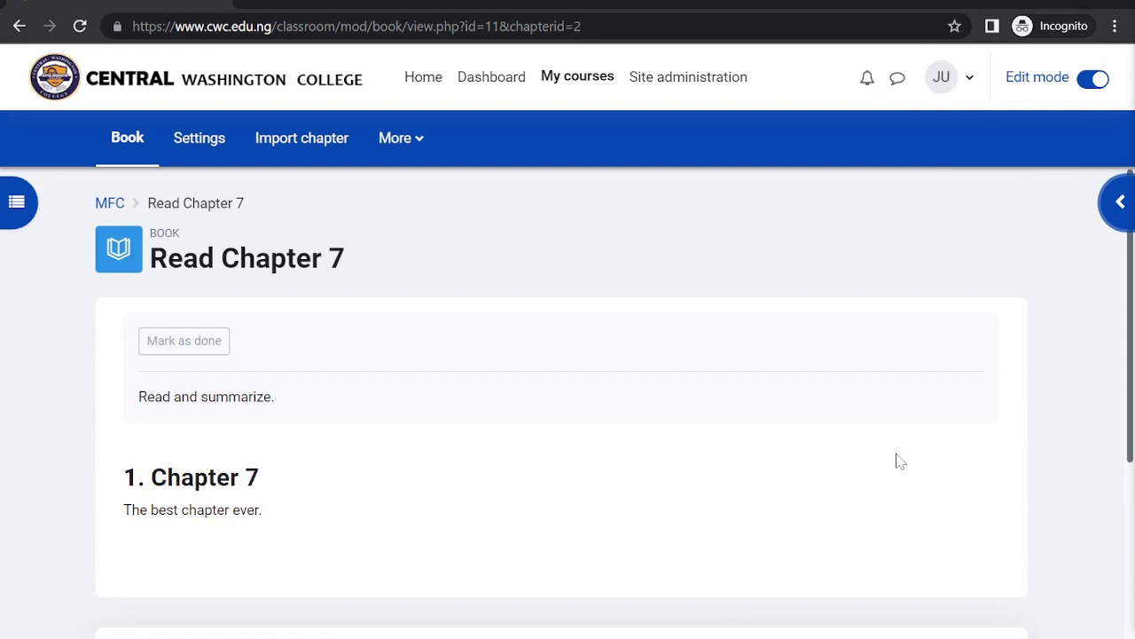
pyautogui.scroll(-2, 896, 460)
pyautogui.scroll(2, 895, 461)
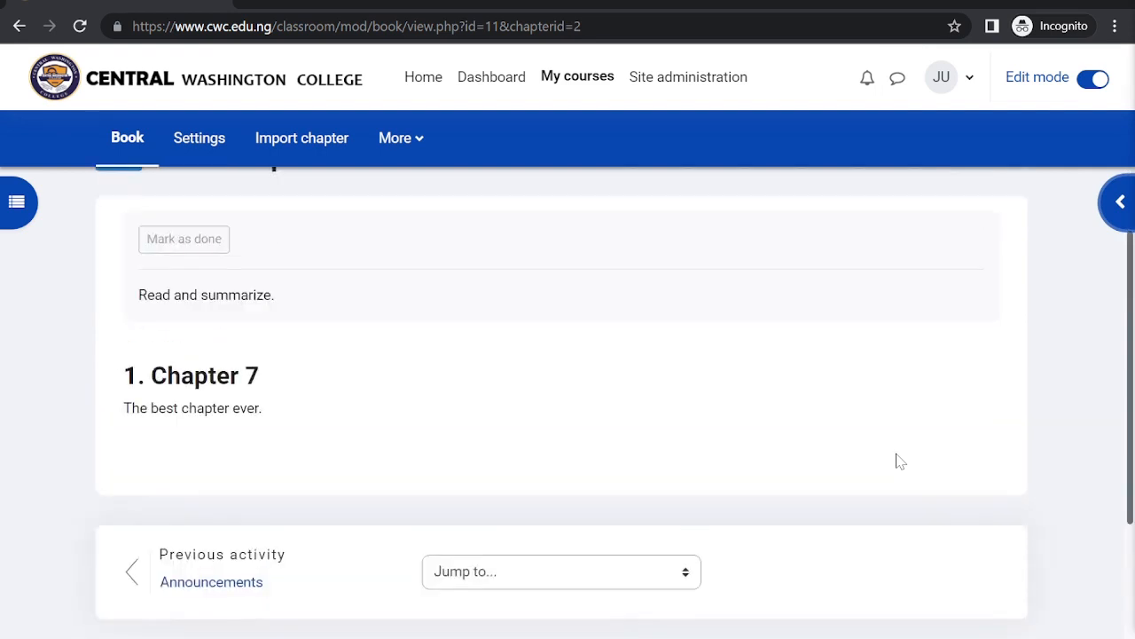
pyautogui.click(1097, 85)
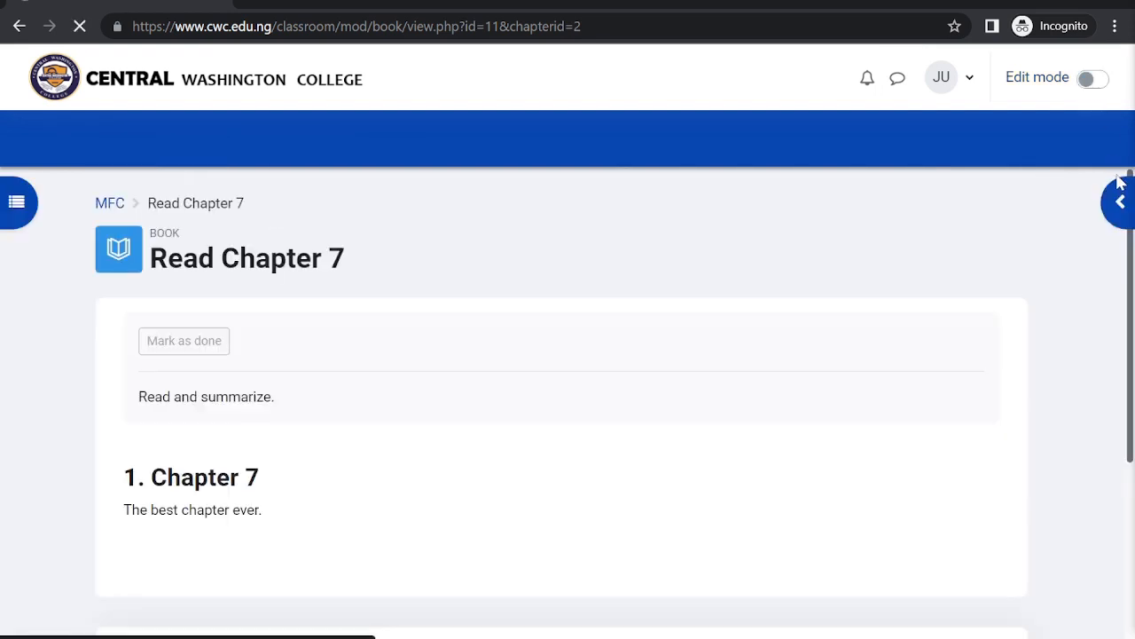
pyautogui.click(1117, 206)
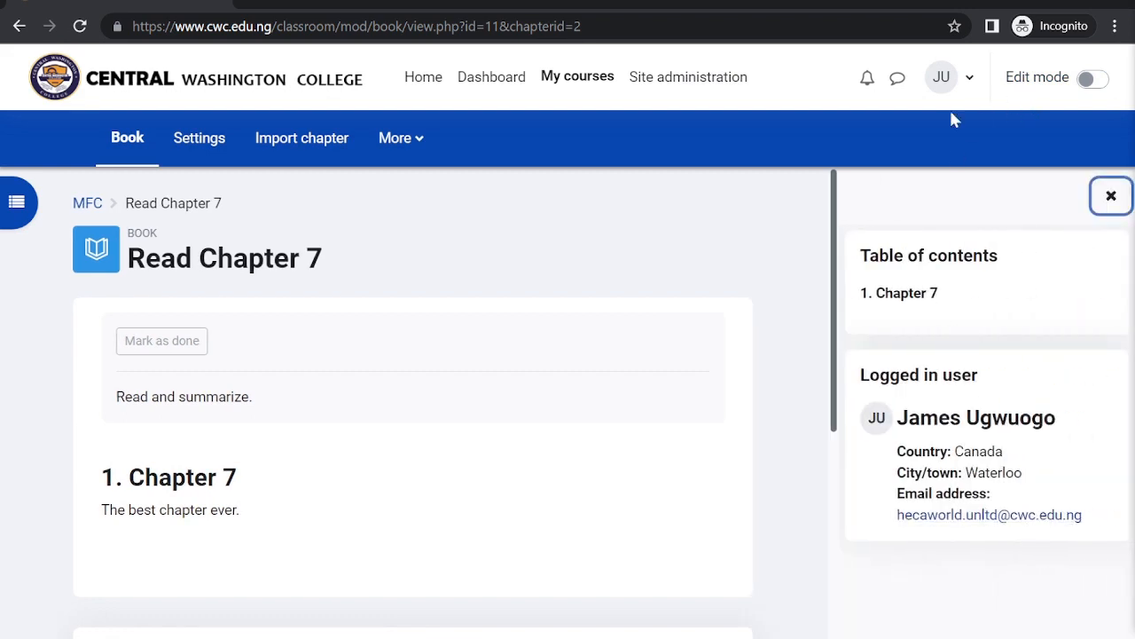
# Send "The scholarship will now be announced on the learning management system this afternoon. Please, inform your classmates to login and view." in the starred conversation.
pyautogui.click(898, 78)
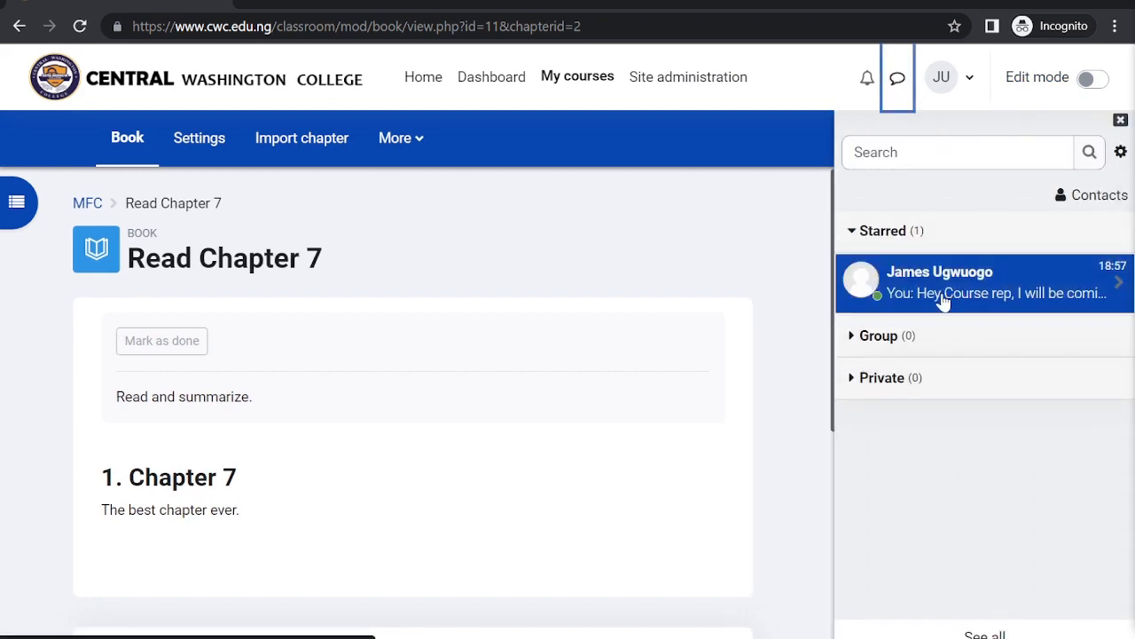
pyautogui.click(943, 301)
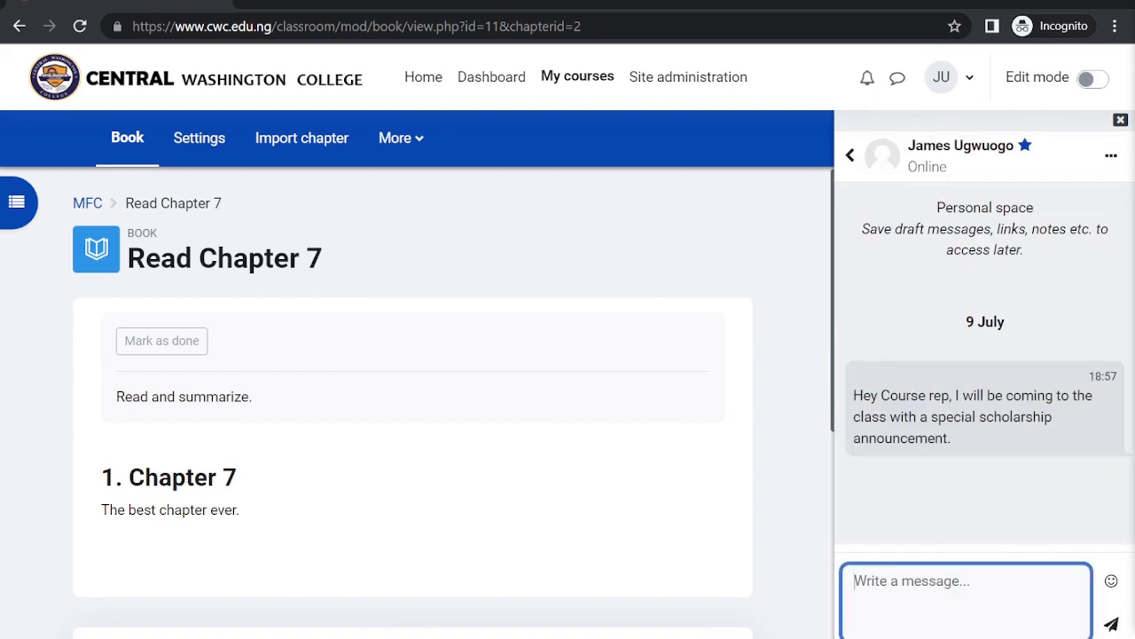
pyautogui.write('The s')
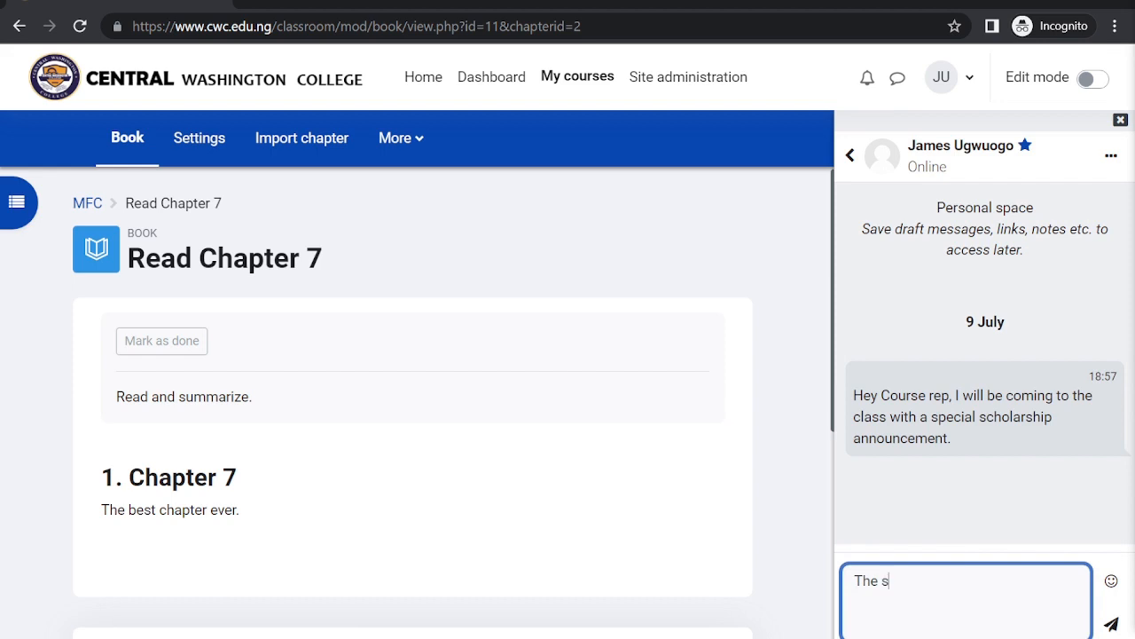
pyautogui.write('cholarship will now')
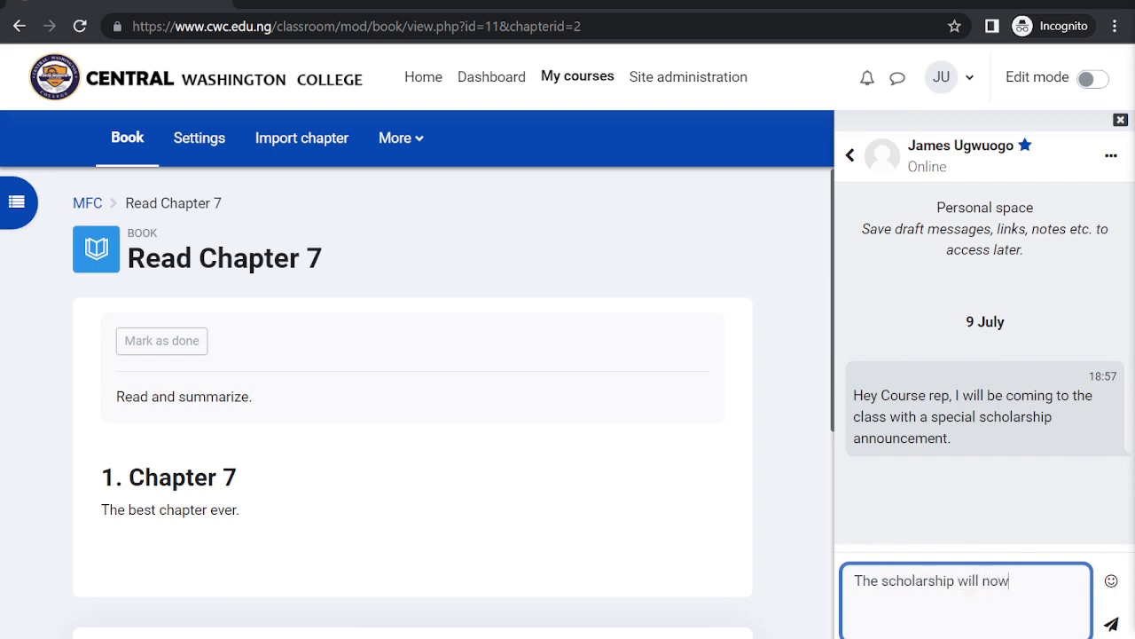
pyautogui.write(' be announced on the learning')
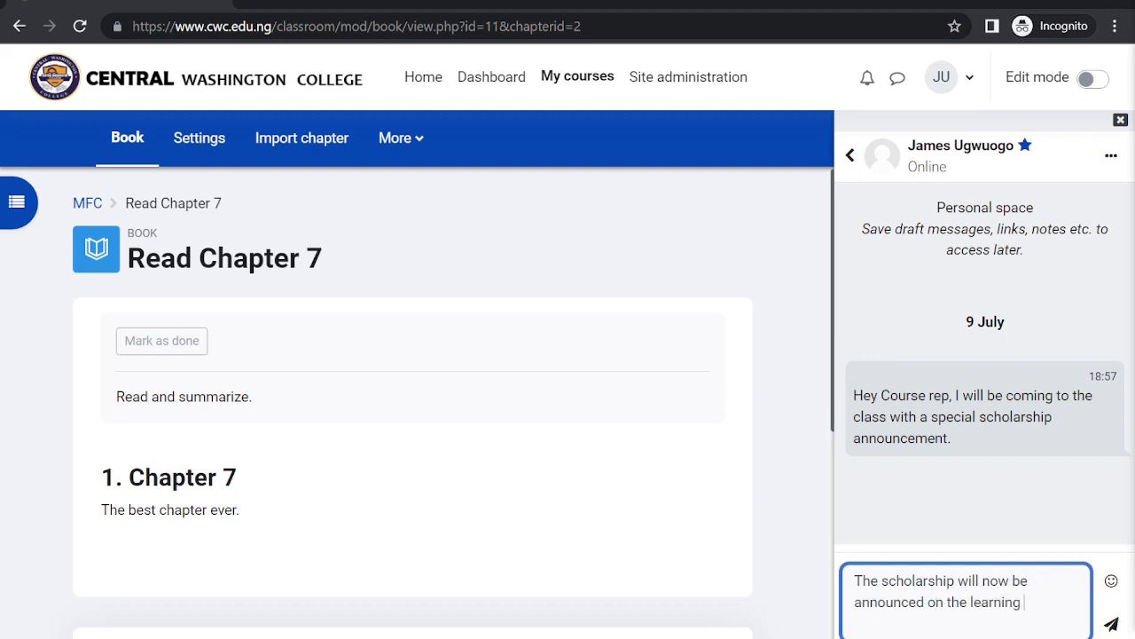
pyautogui.write(' management syste')
pyautogui.press('BackSpace')
pyautogui.press('BackSpace')
pyautogui.write('stem')
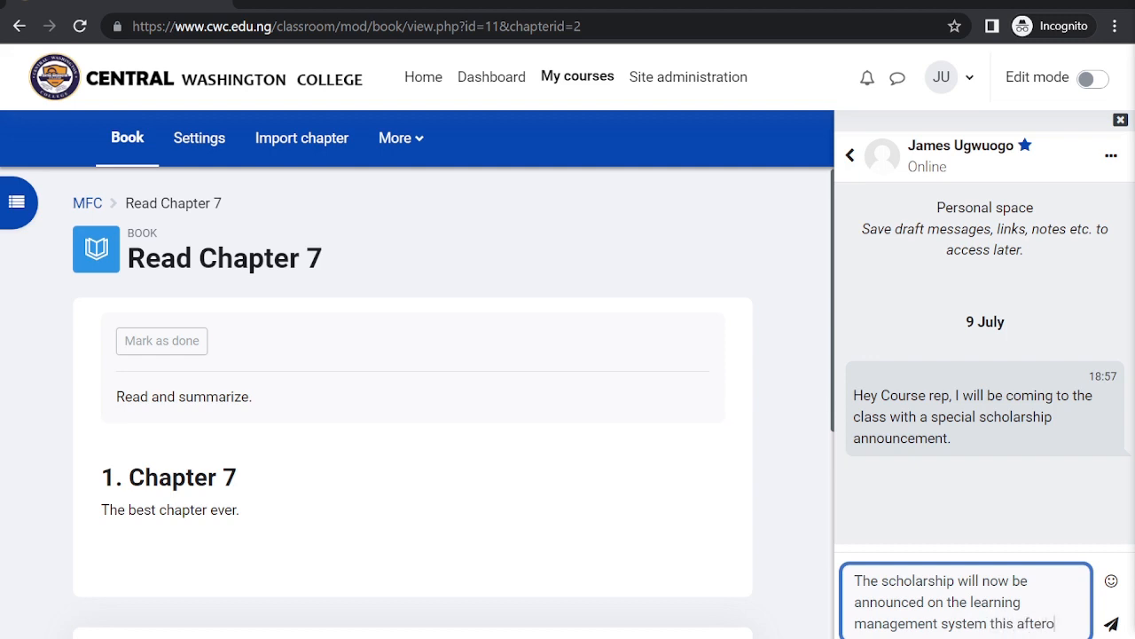
pyautogui.write('on. Please, inform')
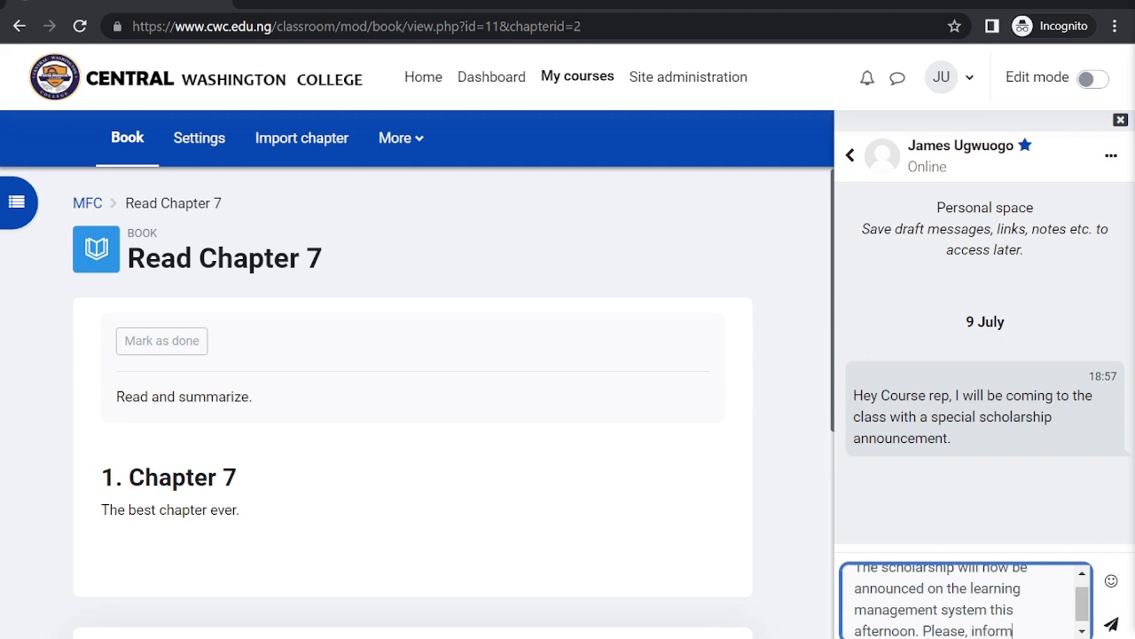
pyautogui.write('your classmates to login and view.')
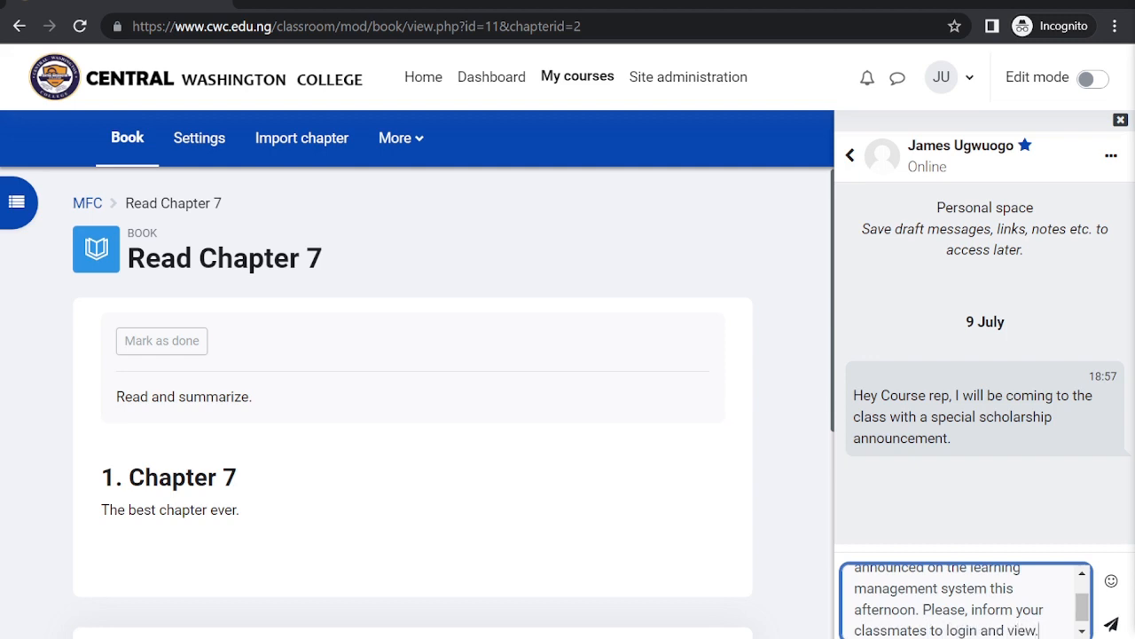
pyautogui.press('Return')
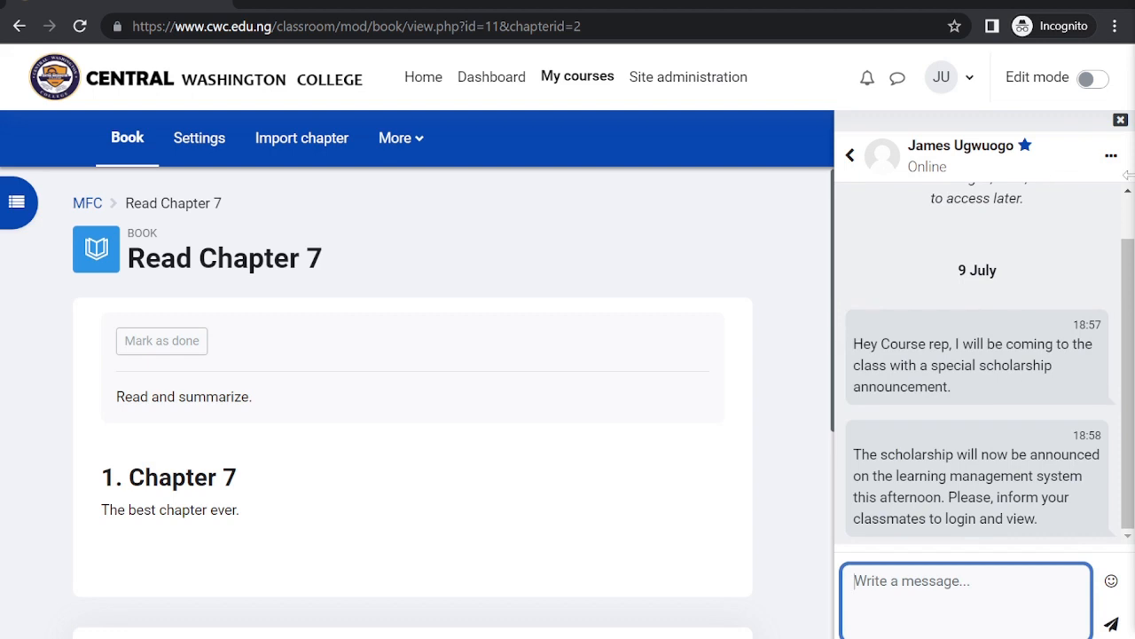
pyautogui.click(850, 157)
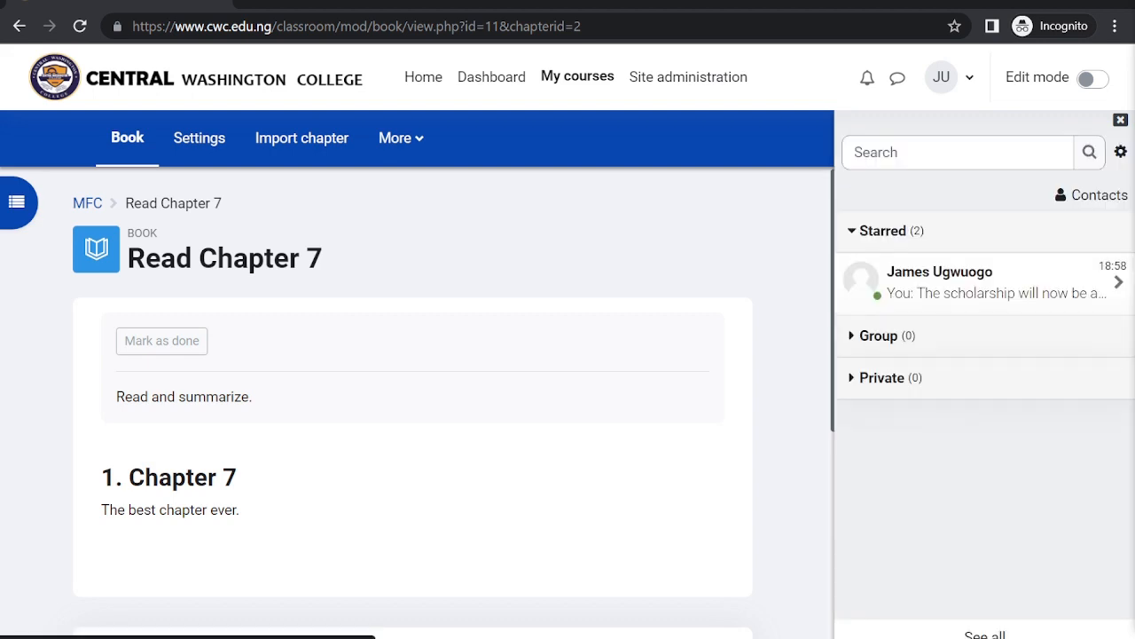
pyautogui.click(1120, 121)
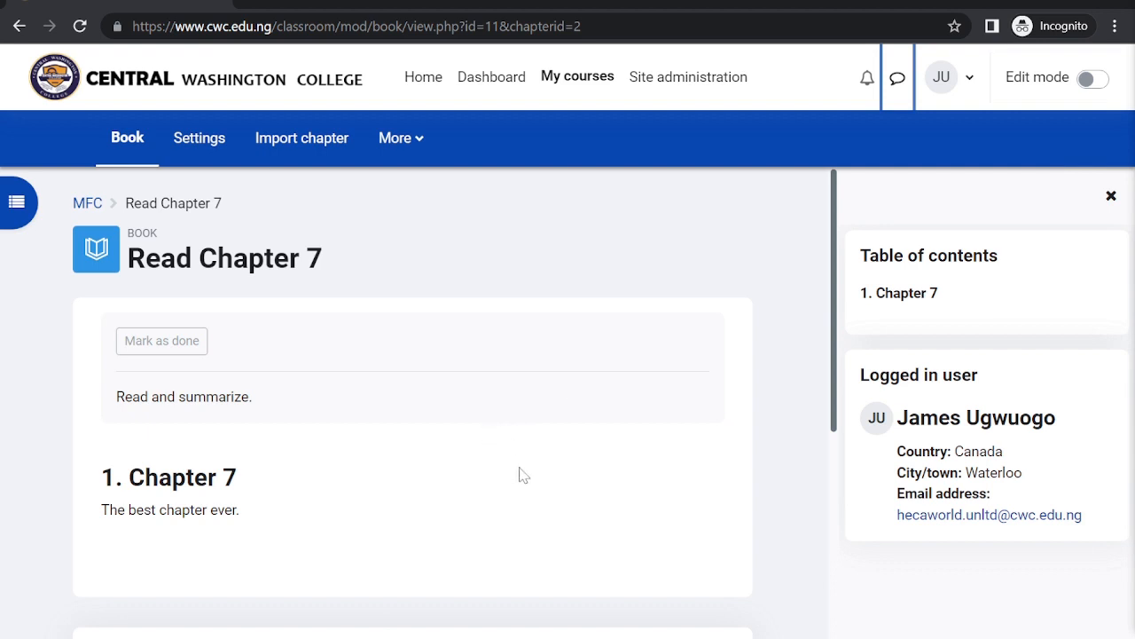
# Reload the Read Chapter 7 book, return to the MFC course page and check the 10 July - 16 July section.
pyautogui.click(139, 136)
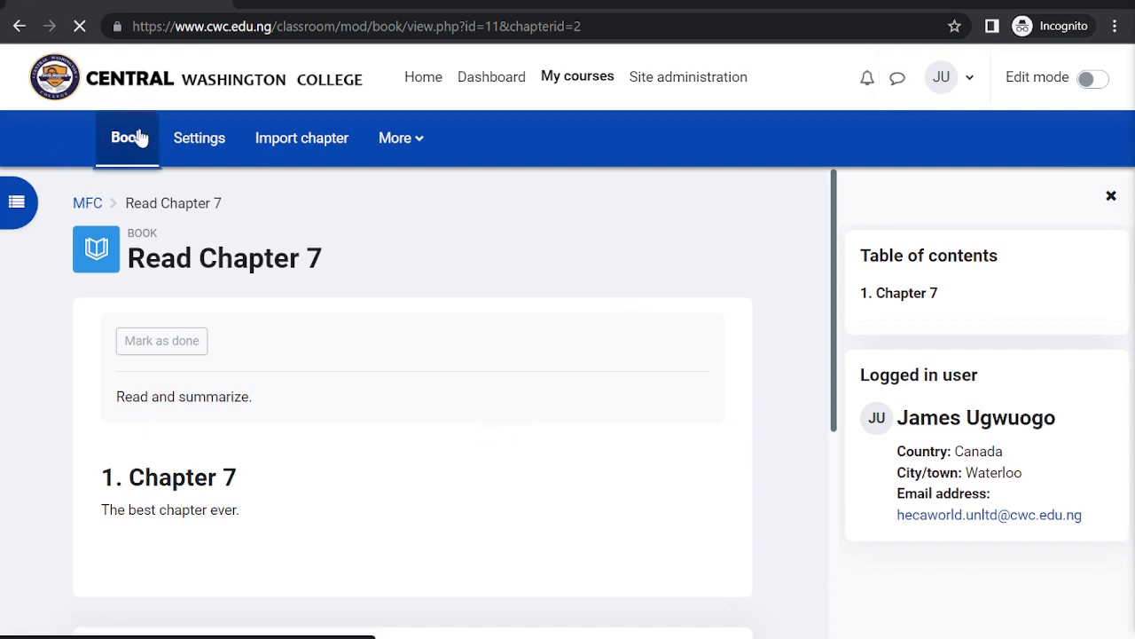
pyautogui.scroll(-5, 466, 466)
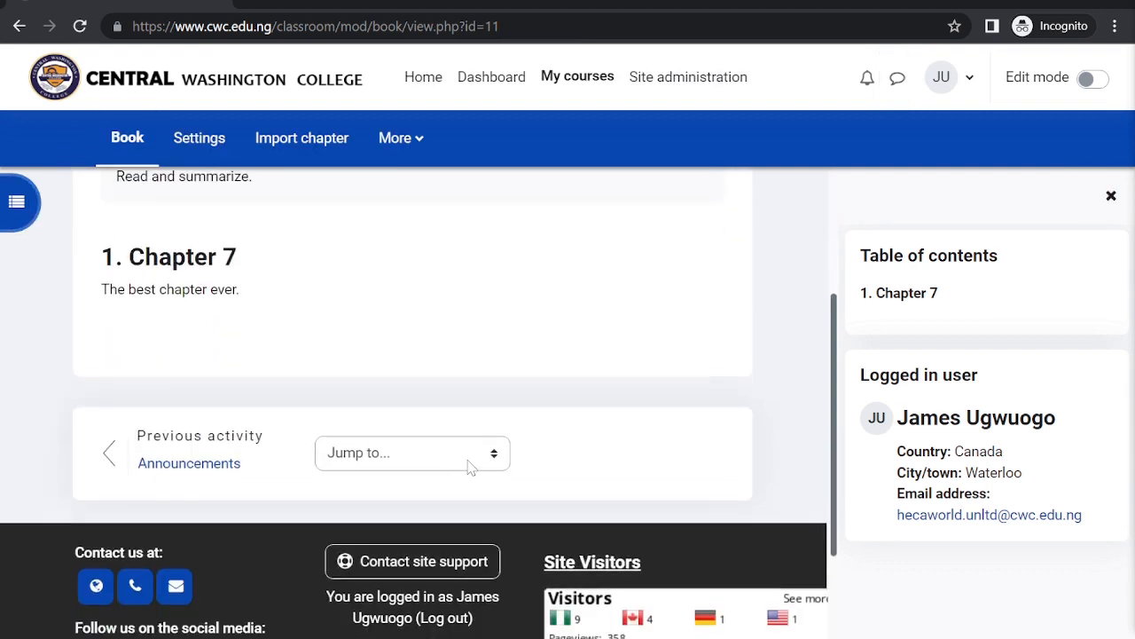
pyautogui.scroll(5, 467, 467)
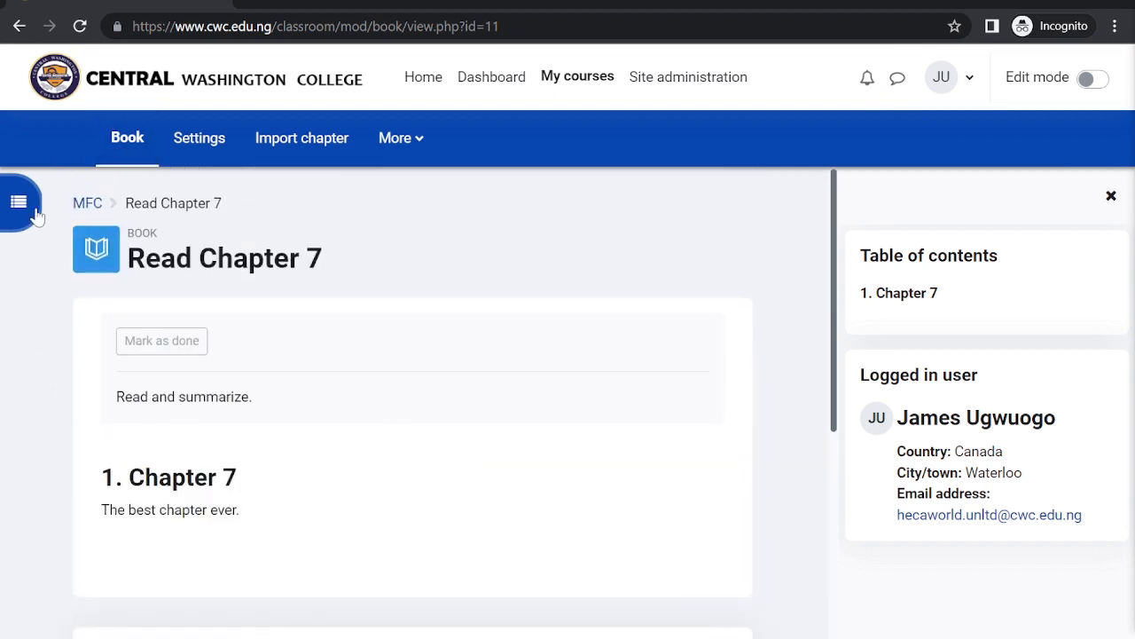
pyautogui.click(88, 203)
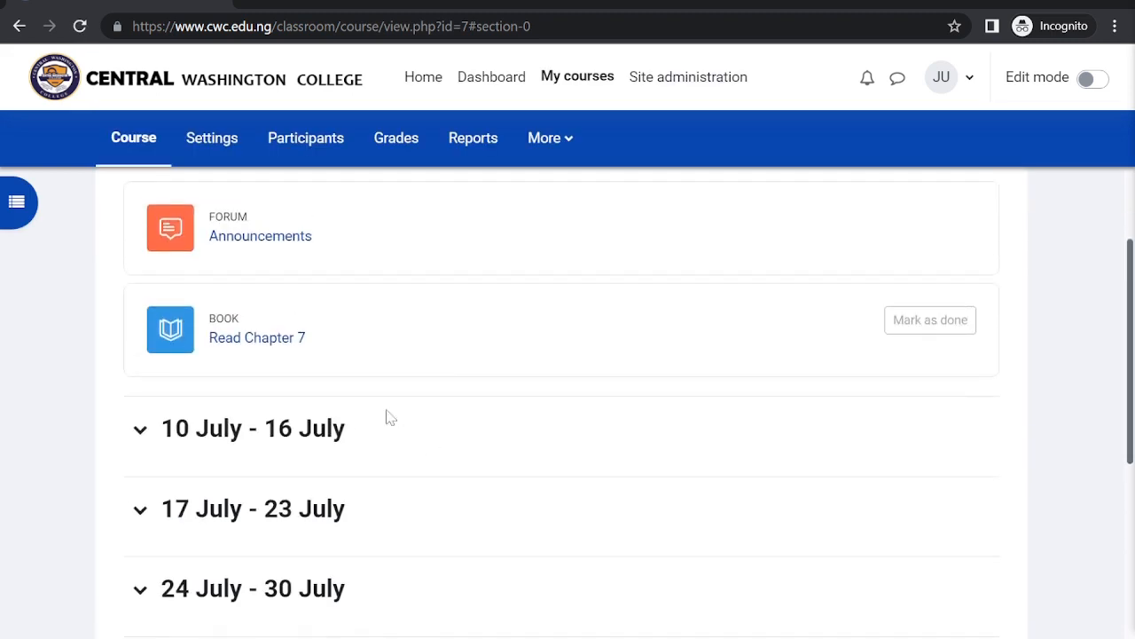
pyautogui.scroll(-1, 388, 416)
pyautogui.scroll(2, 175, 322)
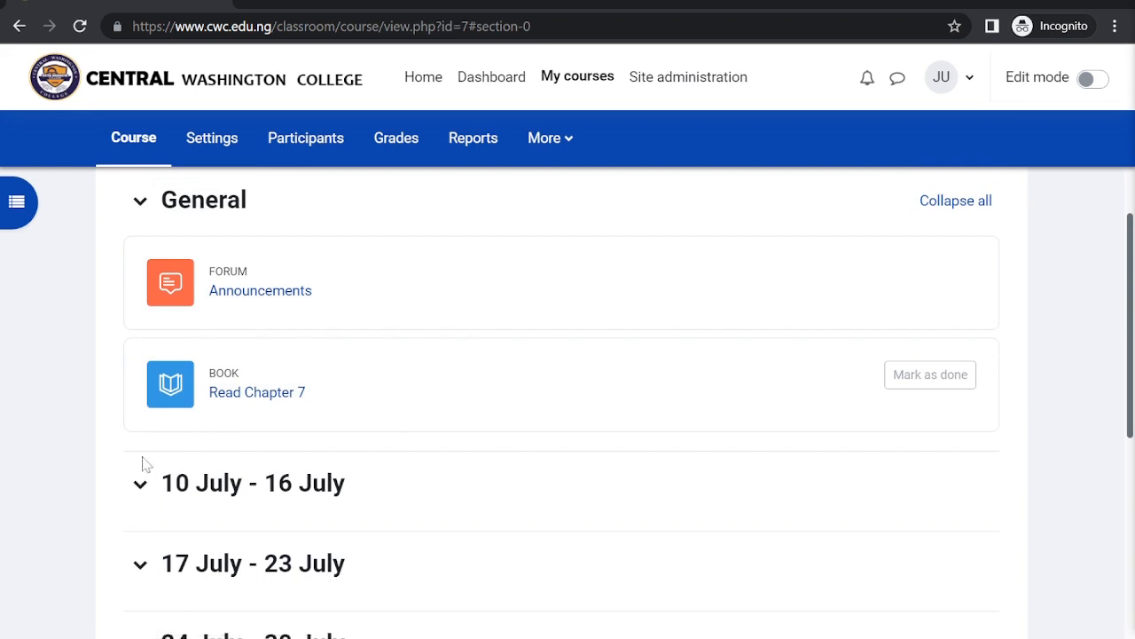
pyautogui.click(139, 484)
pyautogui.click(132, 502)
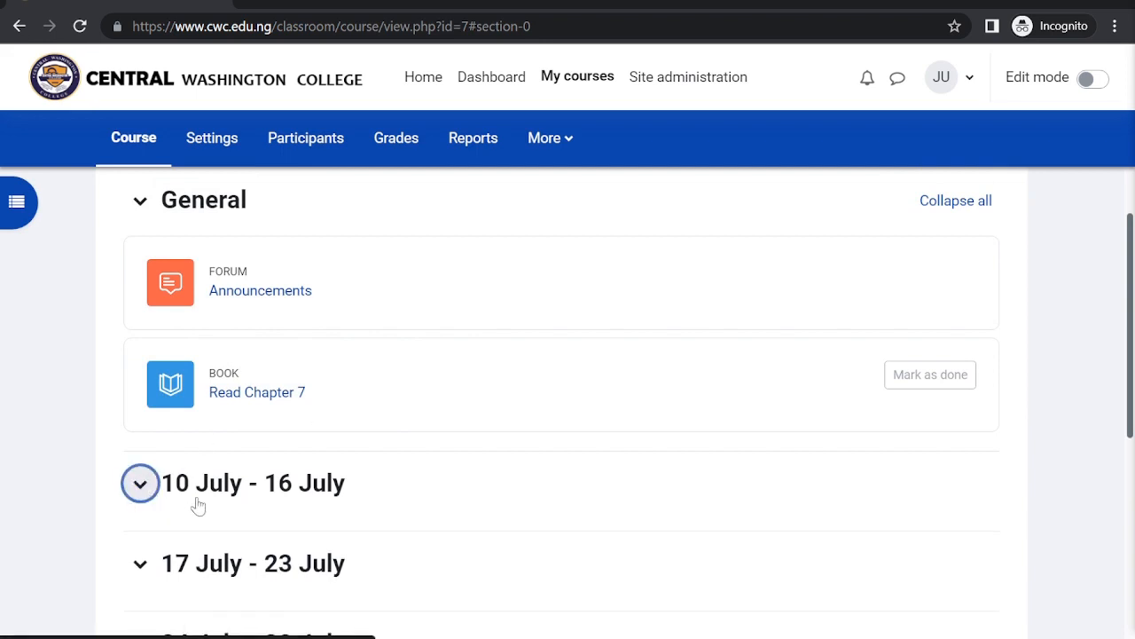
# Turn on edit mode and start adding a File resource to the 10 July - 16 July section.
pyautogui.click(1100, 80)
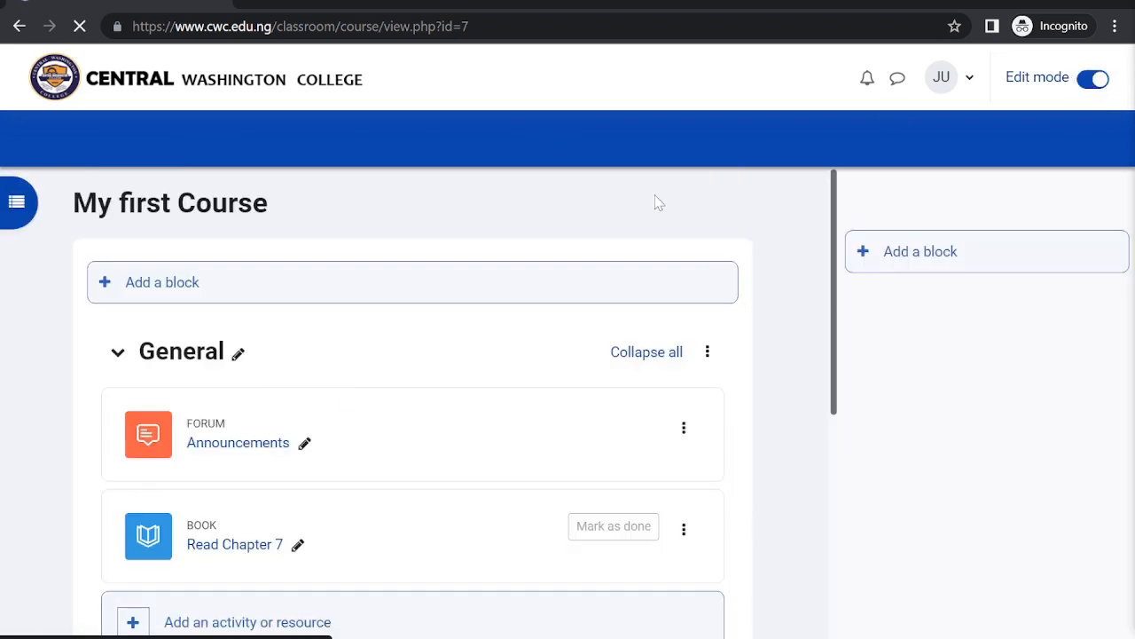
pyautogui.scroll(-4, 352, 393)
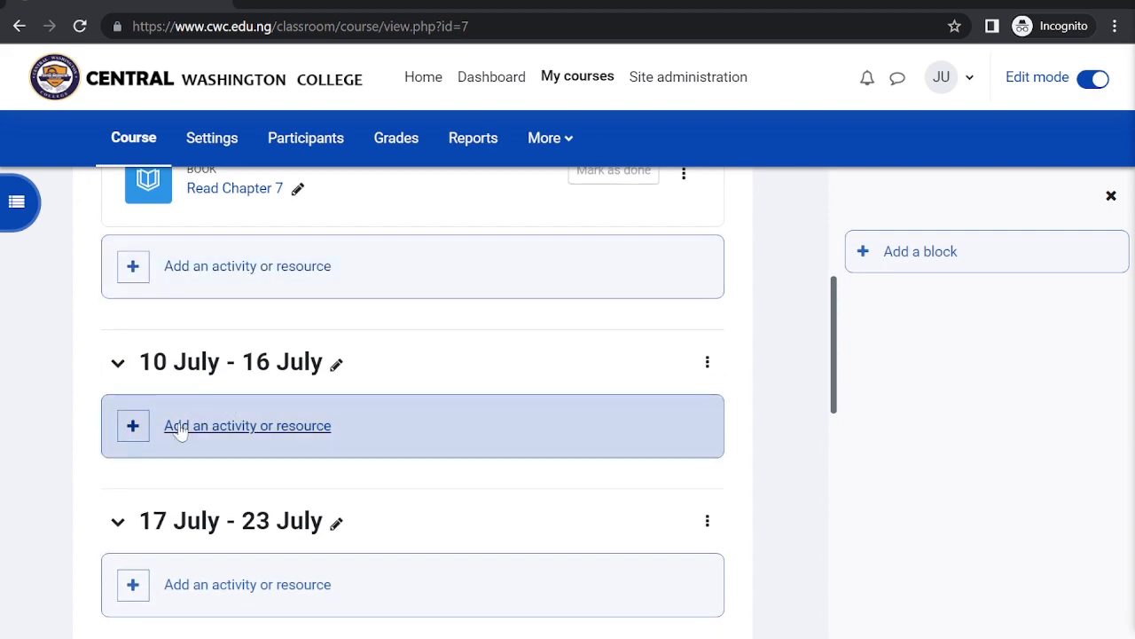
pyautogui.click(170, 425)
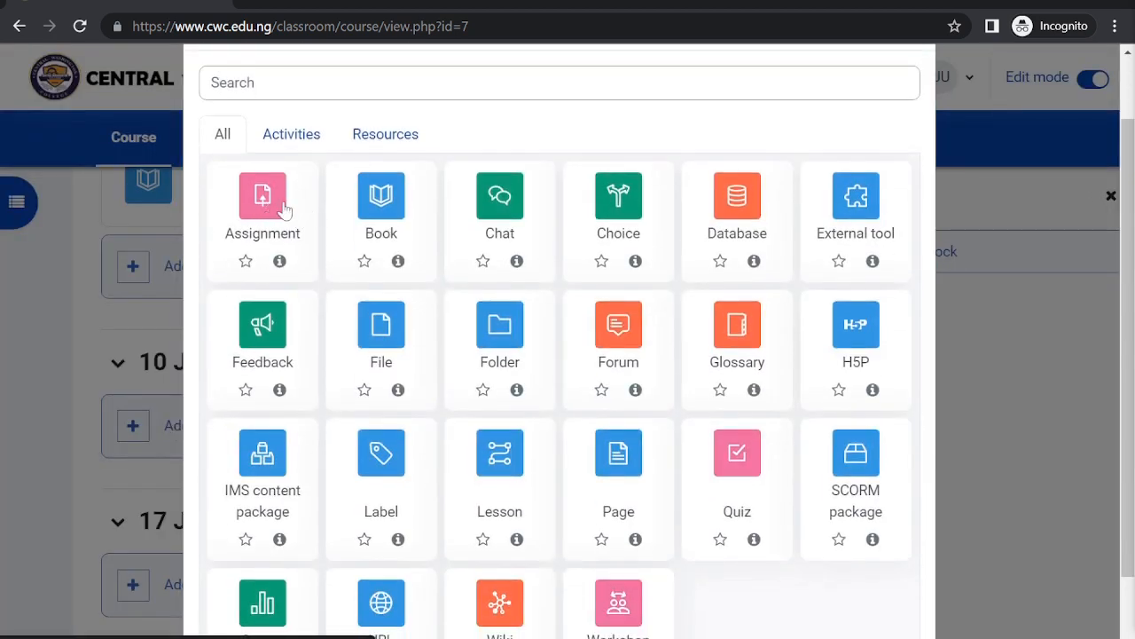
pyautogui.scroll(-2, 535, 474)
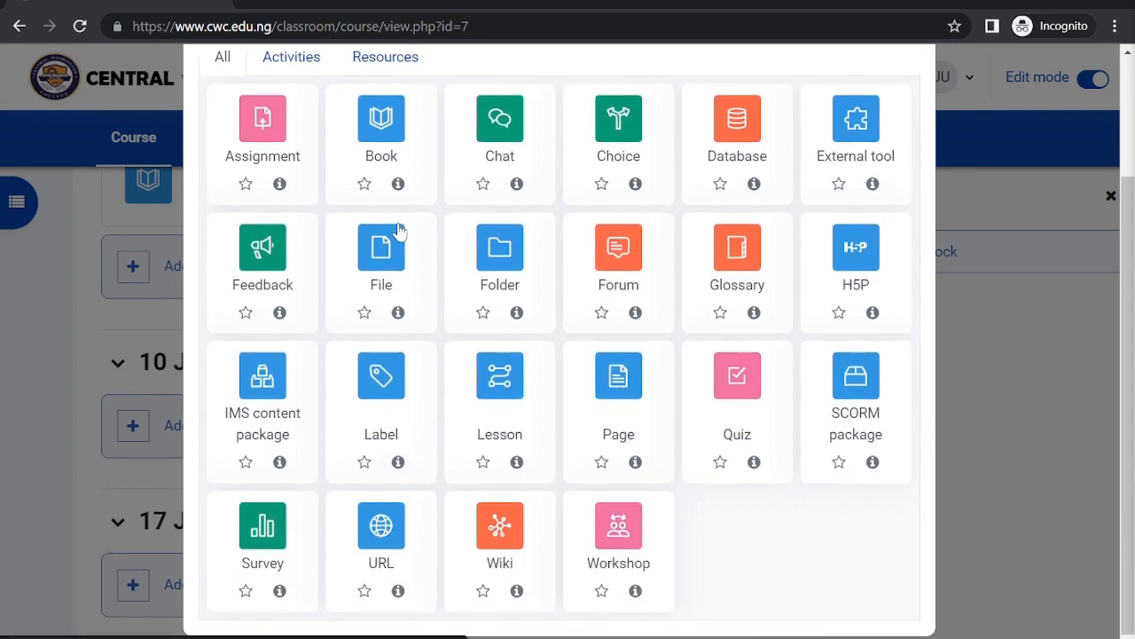
pyautogui.click(390, 252)
pyautogui.scroll(-2, 391, 248)
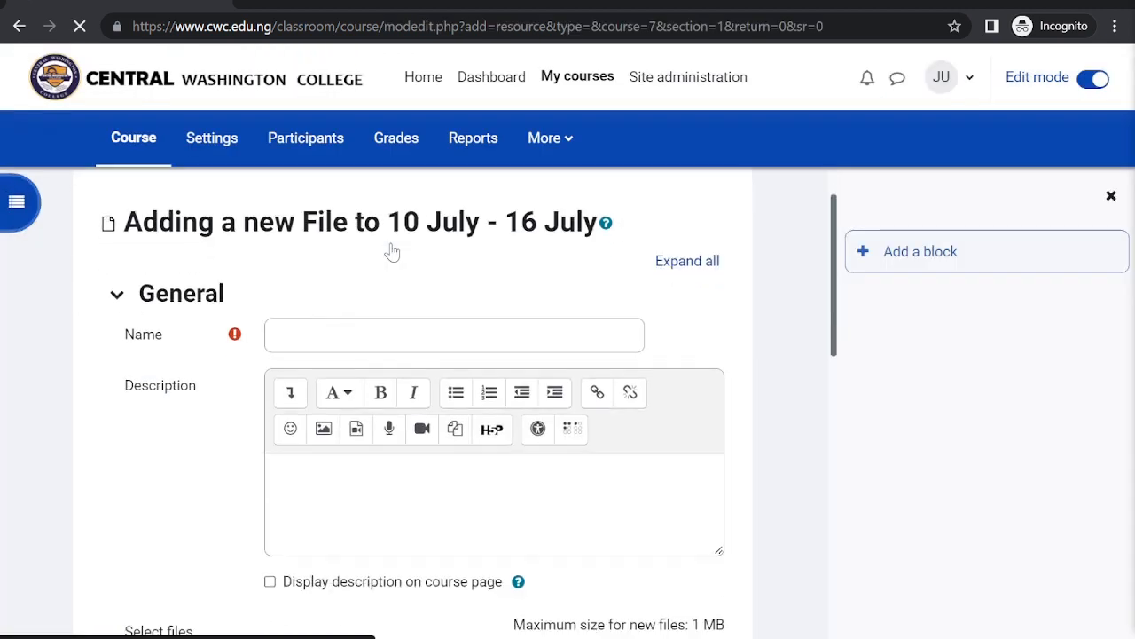
# Name the file resource "Important file for Nursing Science" and enter "Very important" as its description.
pyautogui.click(391, 228)
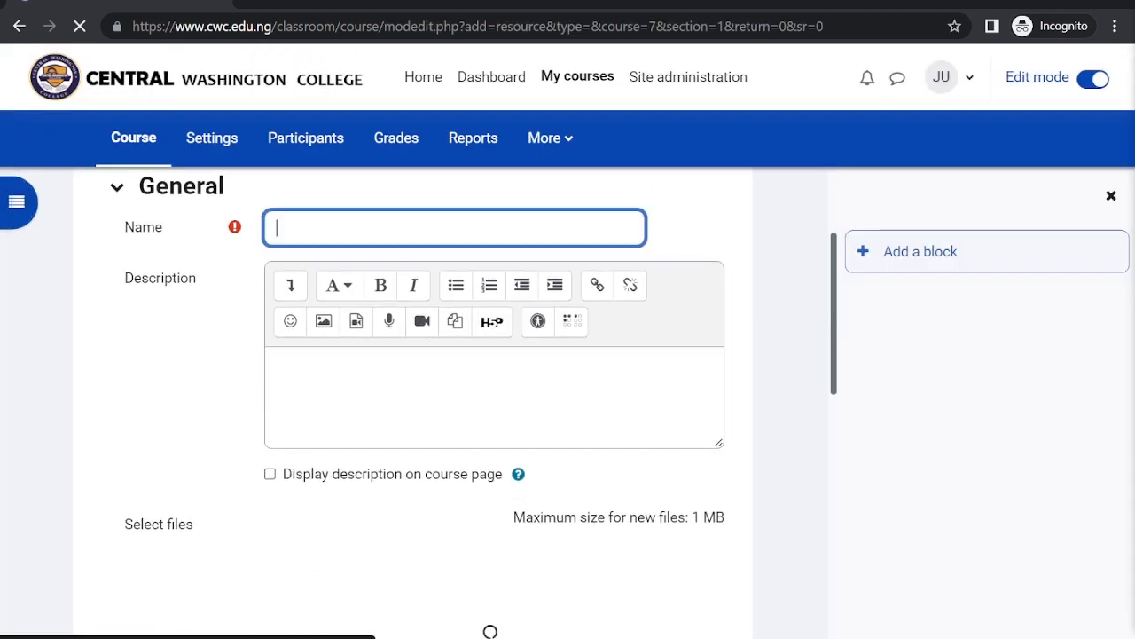
pyautogui.write('Impo')
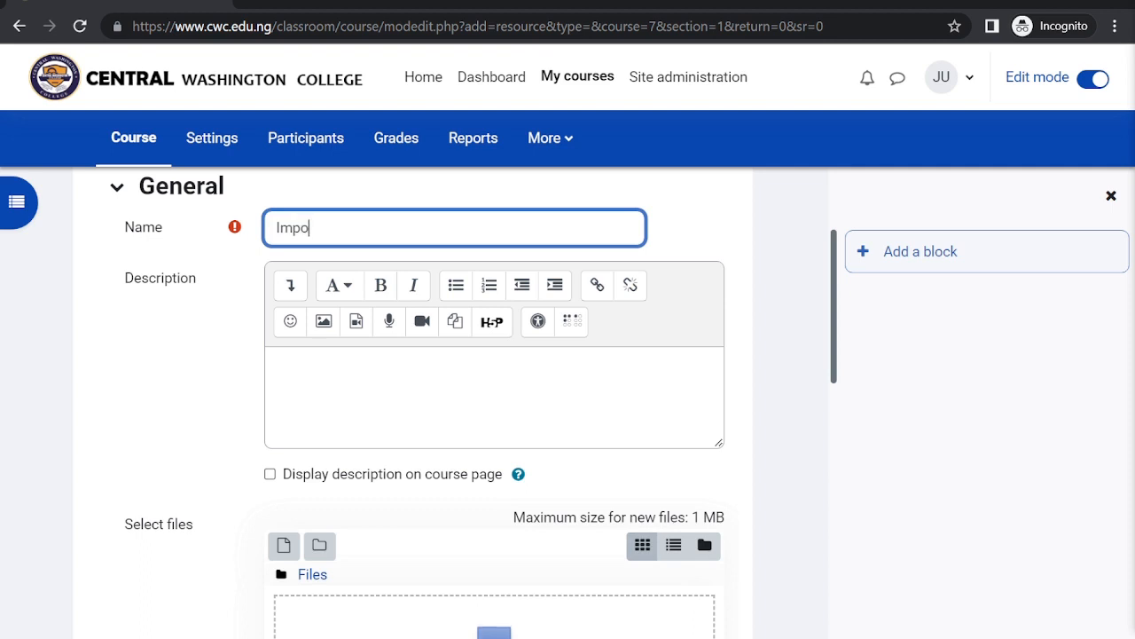
pyautogui.write('rtant file for N')
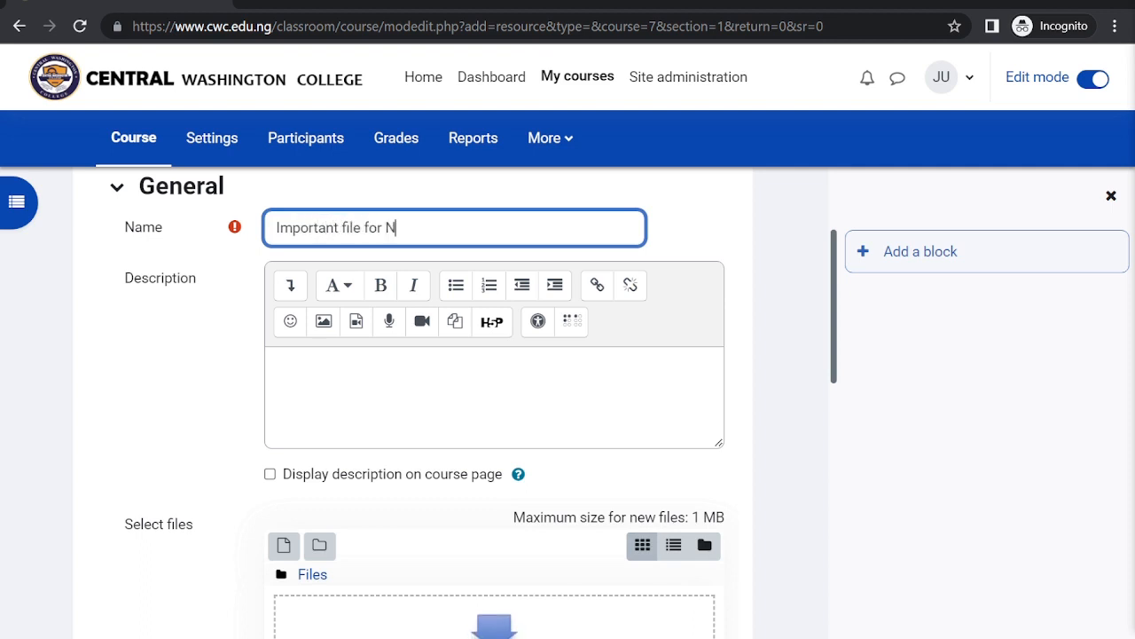
pyautogui.press('BackSpace')
pyautogui.write('Scie c')
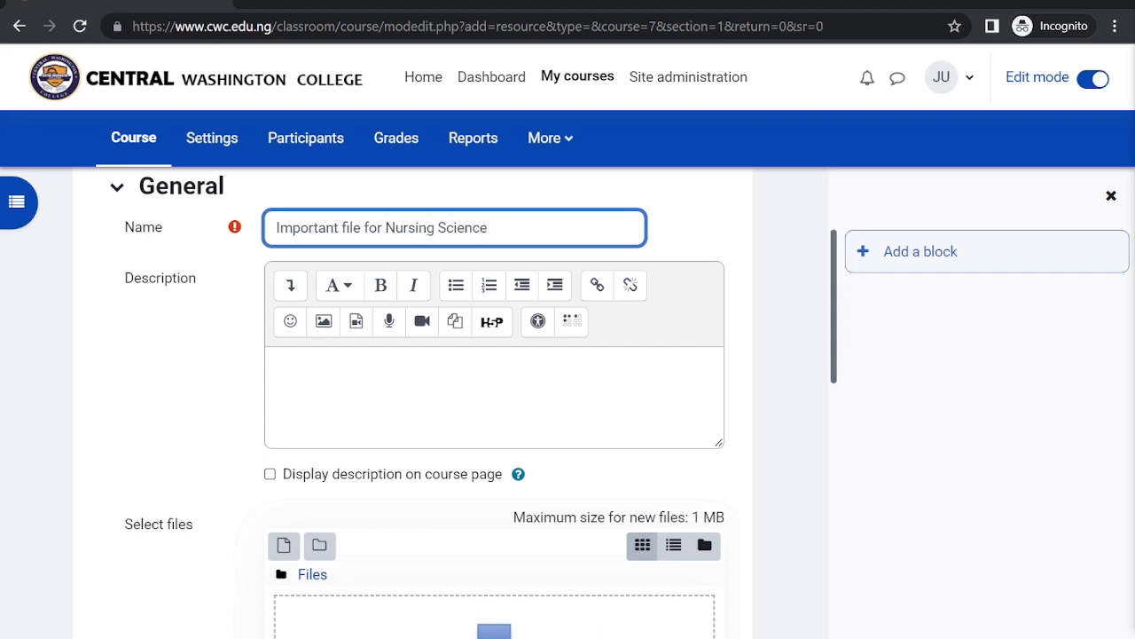
pyautogui.click(271, 362)
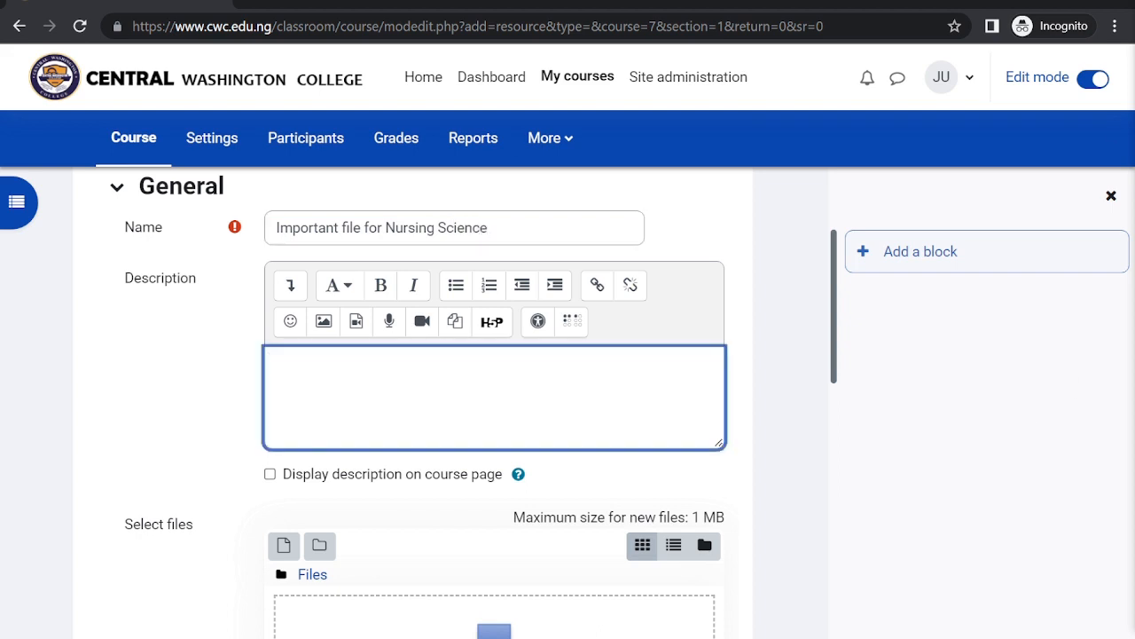
pyautogui.write('Very important')
# Try to add 2013_Book_HandbookOfMarriageAndTheFamily from the desktop search results to the resource's selected files.
pyautogui.scroll(-3, 423, 375)
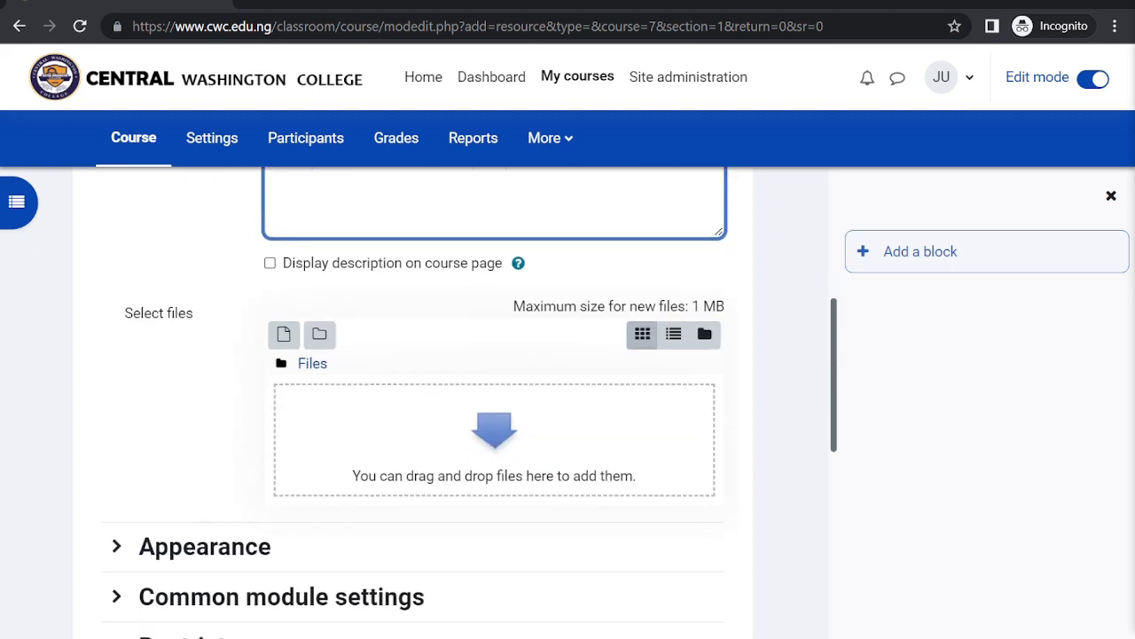
pyautogui.hotkey('alt', 'Tab')
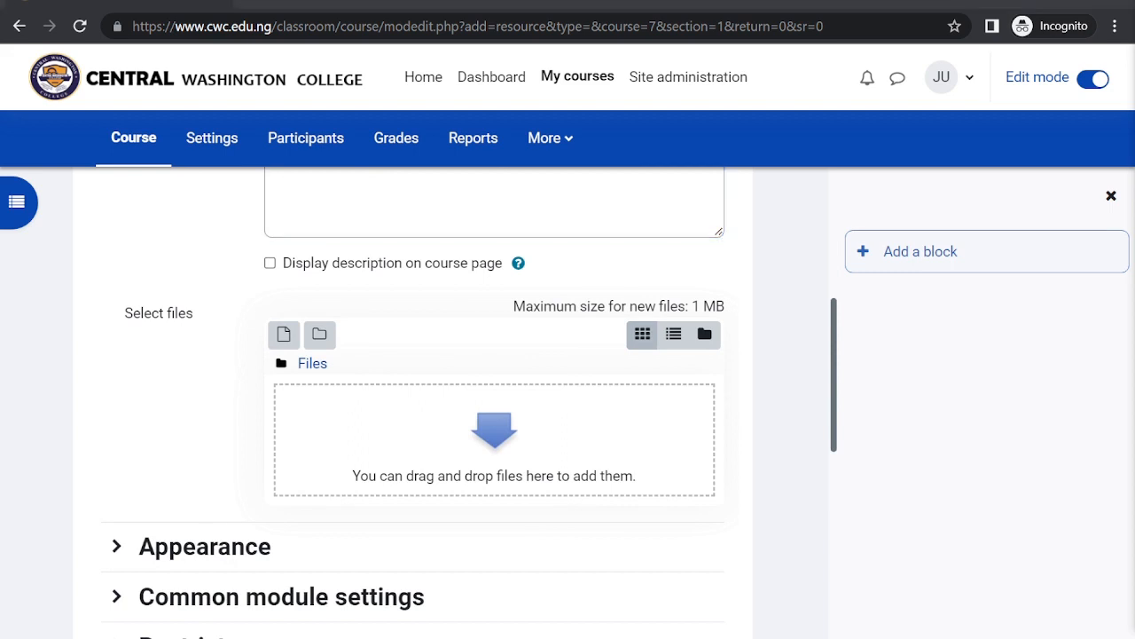
pyautogui.moveTo(1134, 434); pyautogui.dragTo(1134, 266)
pyautogui.moveTo(1134, 204); pyautogui.dragTo(899, 0)
pyautogui.moveTo(1134, 417); pyautogui.dragTo(877, 370)
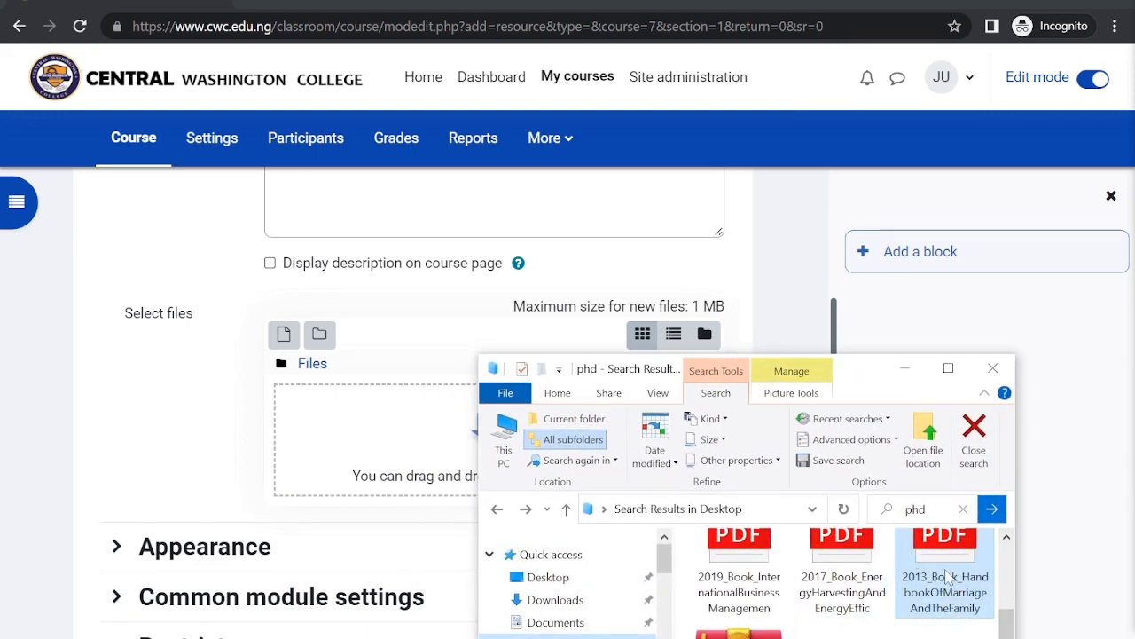
pyautogui.moveTo(947, 576); pyautogui.dragTo(415, 486)
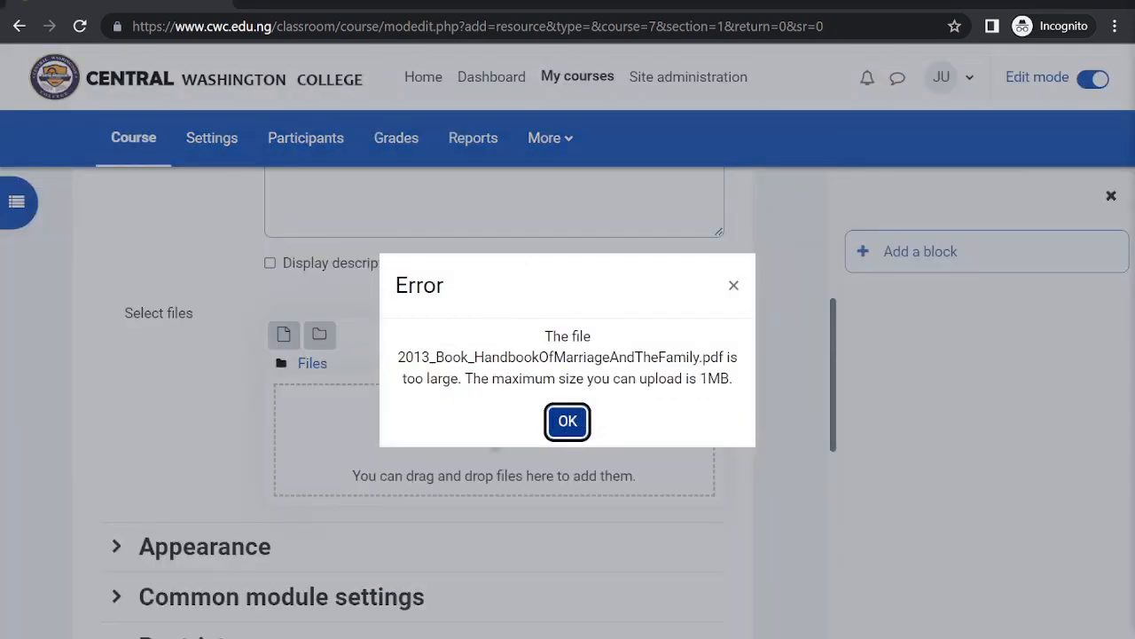
# Dismiss the error and add the RECOMMENDATION LETTER_Blank PDF from the desktop search results to the resource's selected files.
pyautogui.click(558, 426)
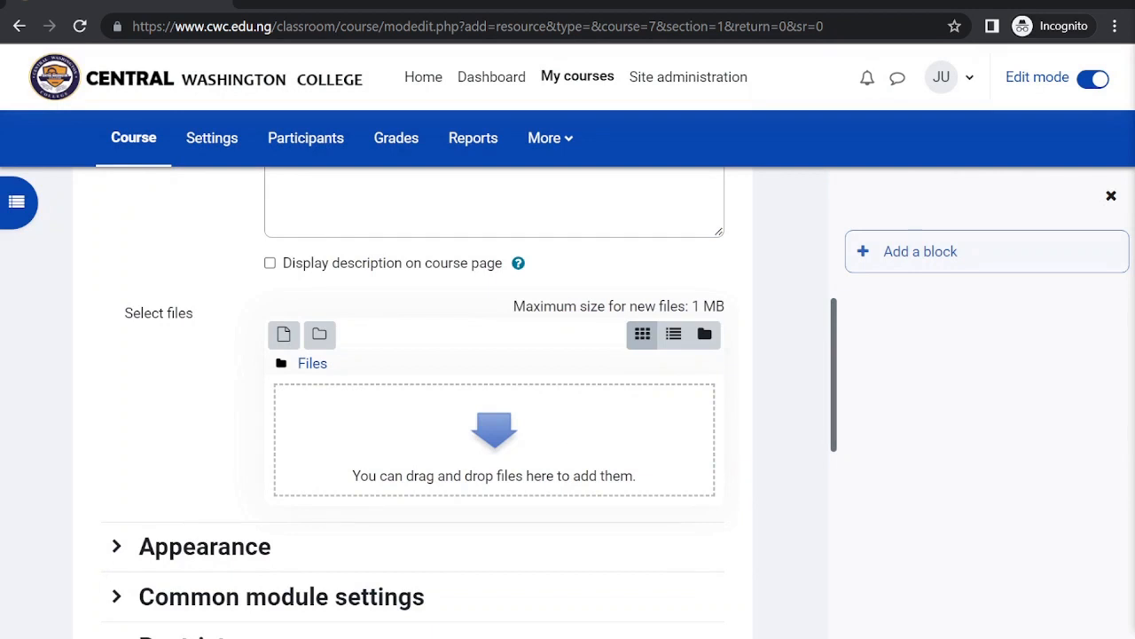
pyautogui.hotkey('alt', 'Tab')
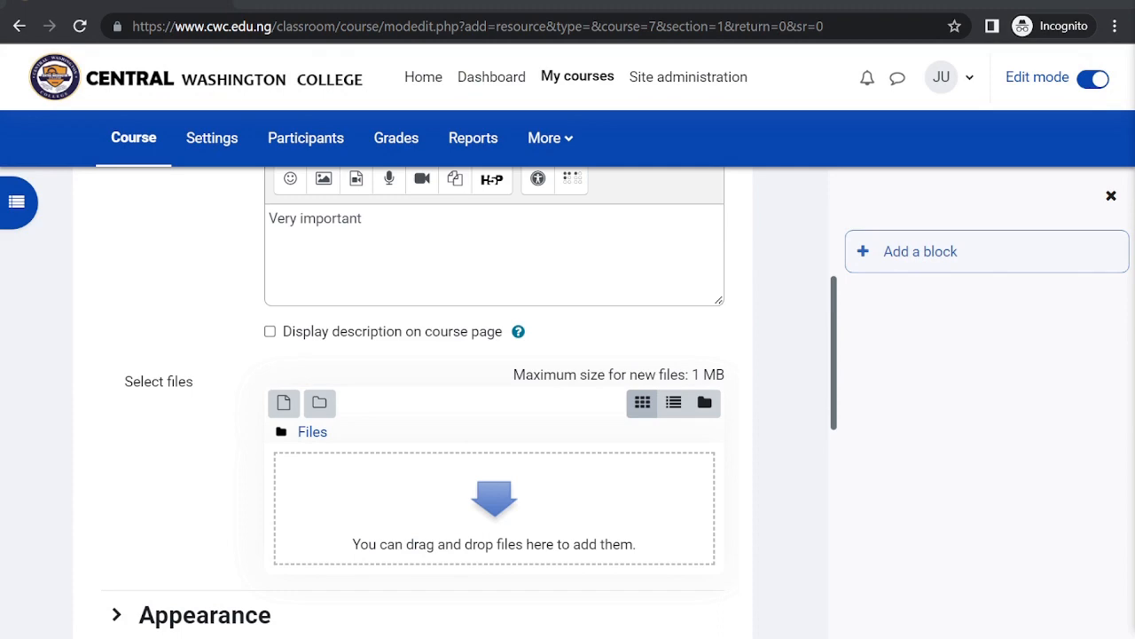
pyautogui.hotkey('alt', 'Tab')
pyautogui.moveTo(669, 310); pyautogui.dragTo(975, 211)
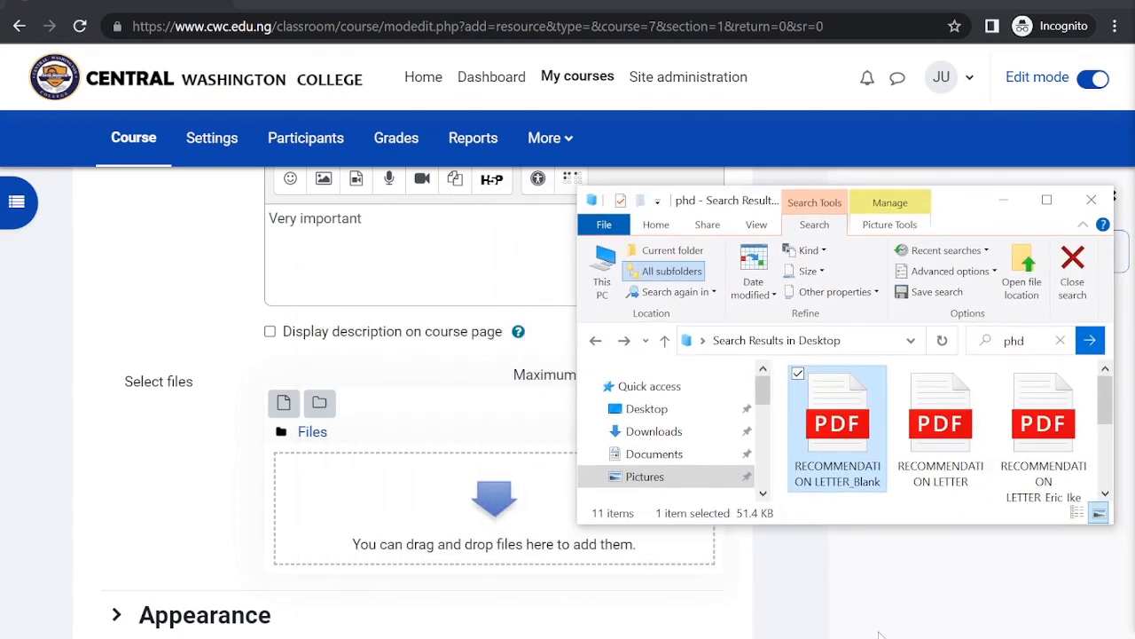
pyautogui.moveTo(847, 439); pyautogui.dragTo(395, 550)
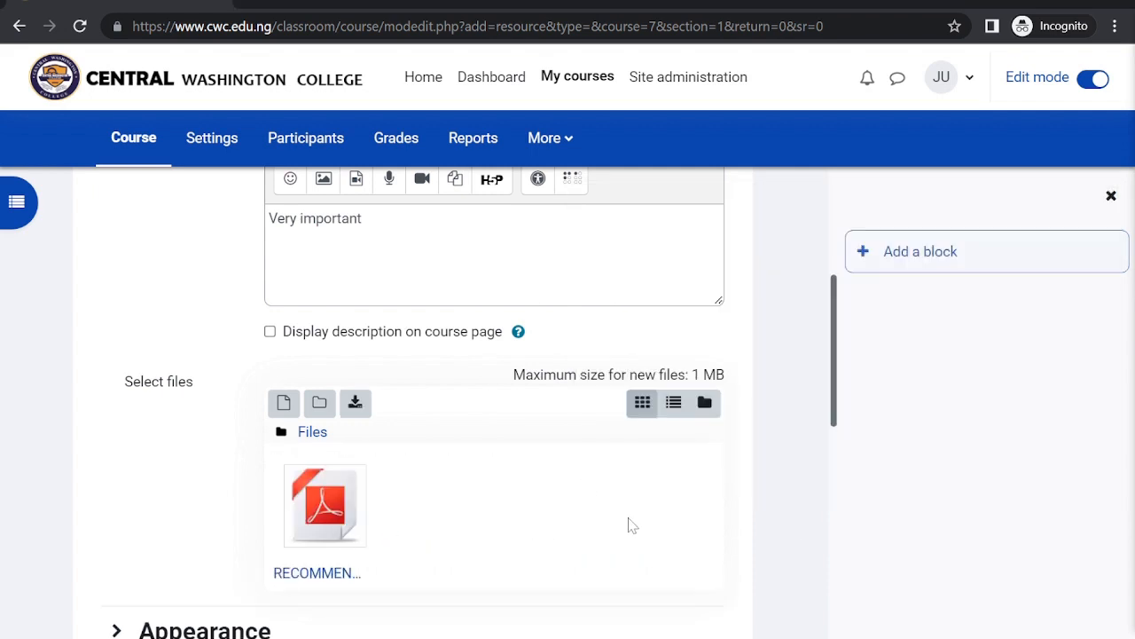
# Save the file resource with its default settings, display it and look over its page.
pyautogui.scroll(-3, 499, 532)
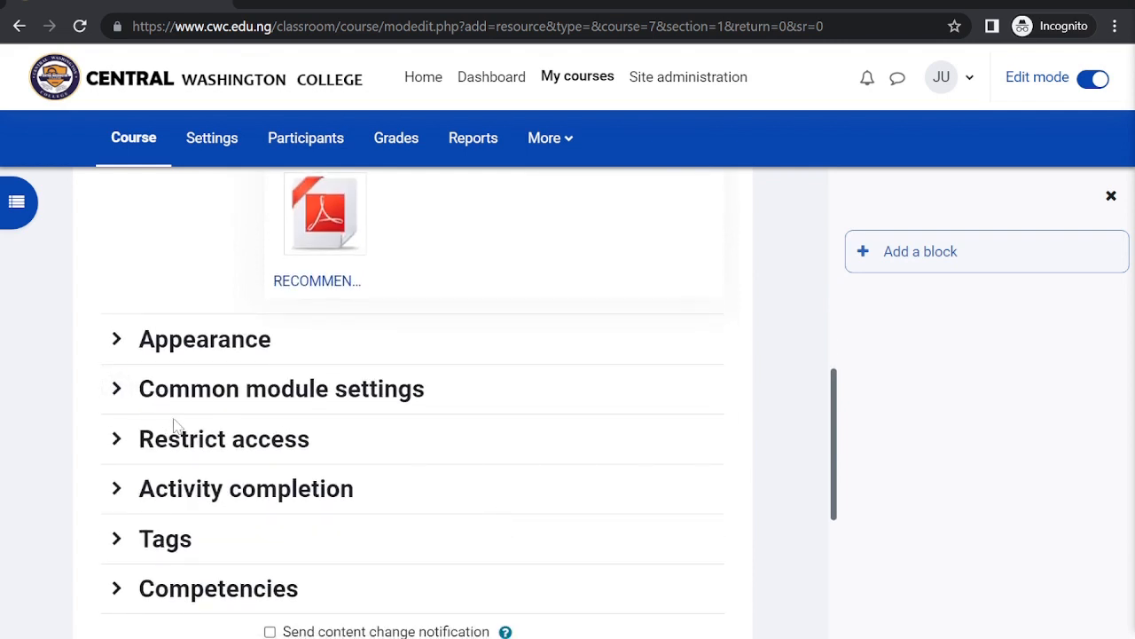
pyautogui.scroll(-2, 168, 424)
pyautogui.scroll(-1, 175, 427)
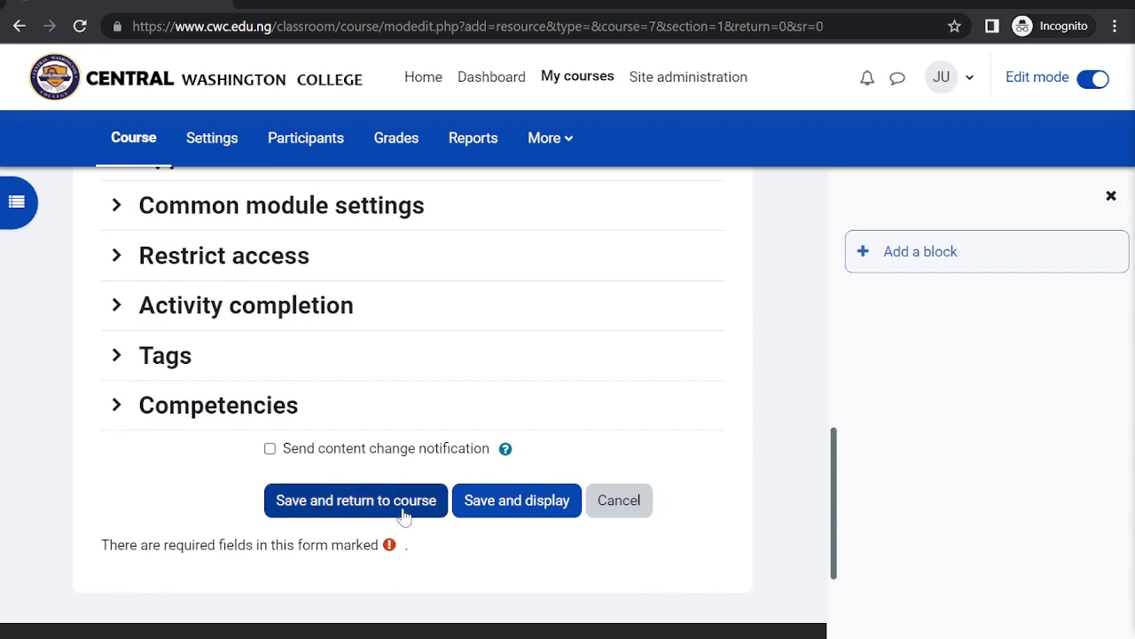
pyautogui.click(538, 518)
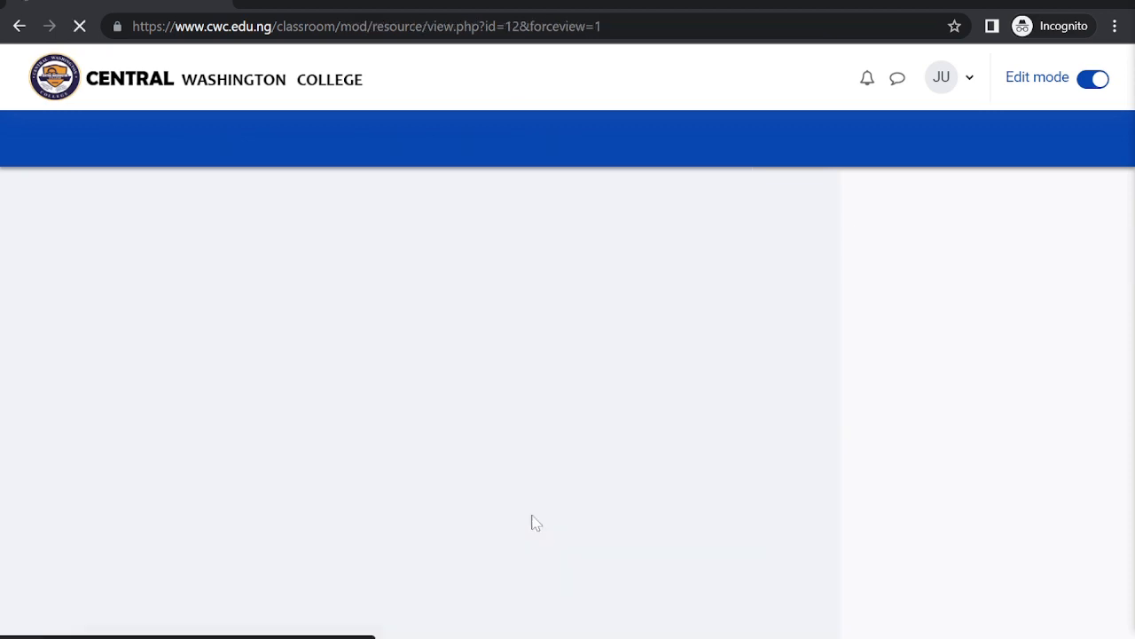
pyautogui.scroll(-4, 547, 436)
pyautogui.scroll(3, 550, 436)
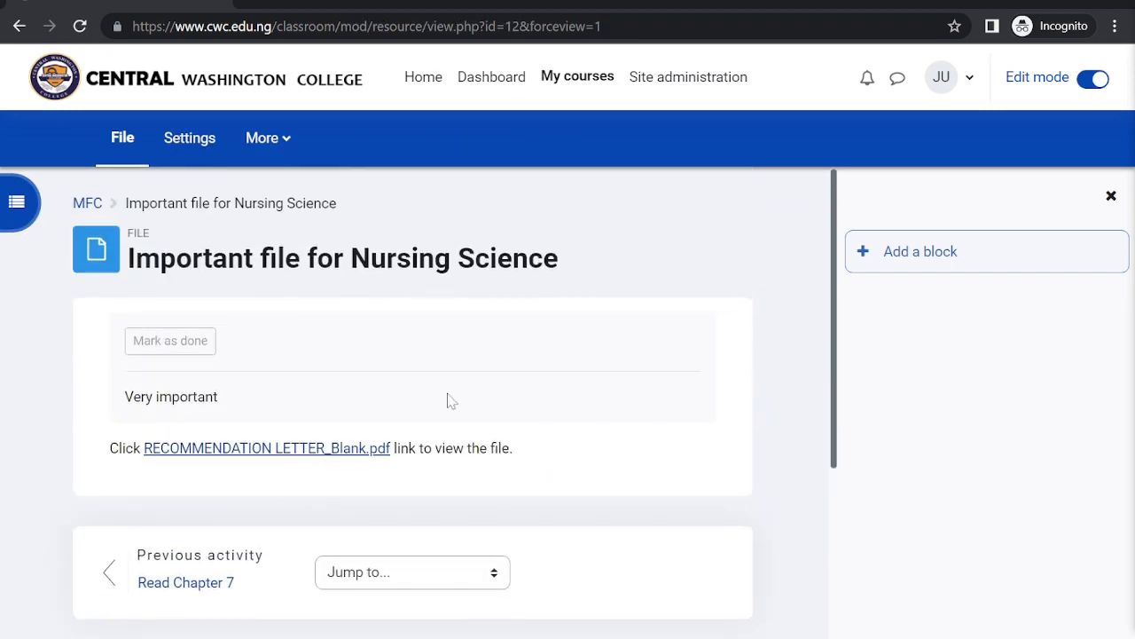
# Return to the MFC course page and check the file resource in the 10 July - 16 July section.
pyautogui.click(82, 203)
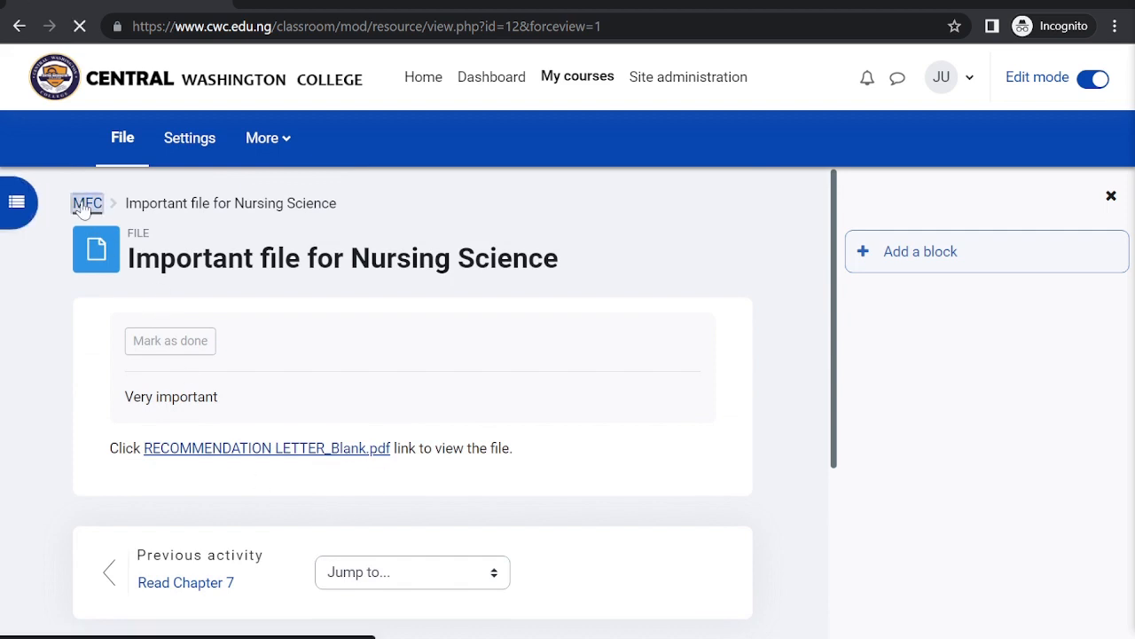
pyautogui.scroll(-2, 409, 433)
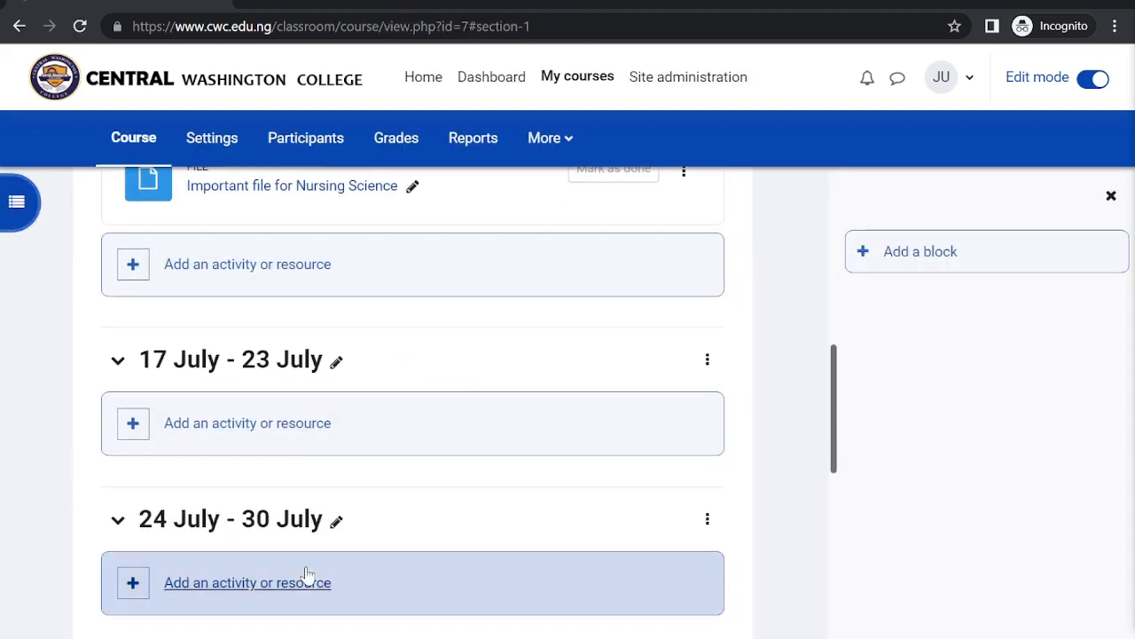
pyautogui.scroll(2, 280, 564)
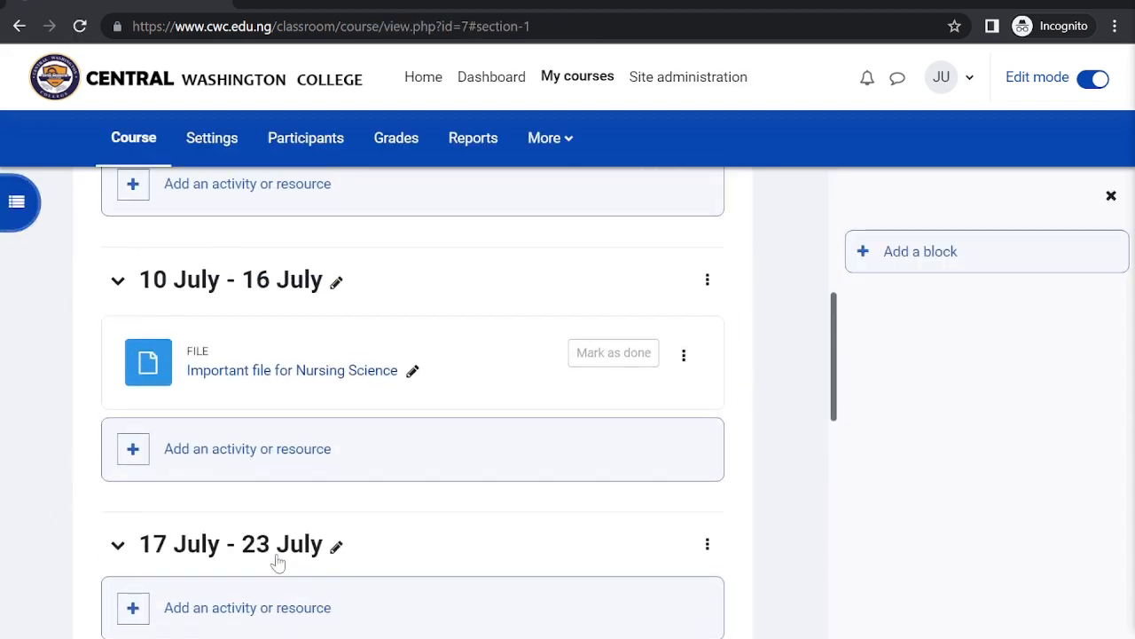
# Turn edit mode off and review how the General and weekly sections list their resources.
pyautogui.click(1094, 78)
pyautogui.scroll(-1, 357, 514)
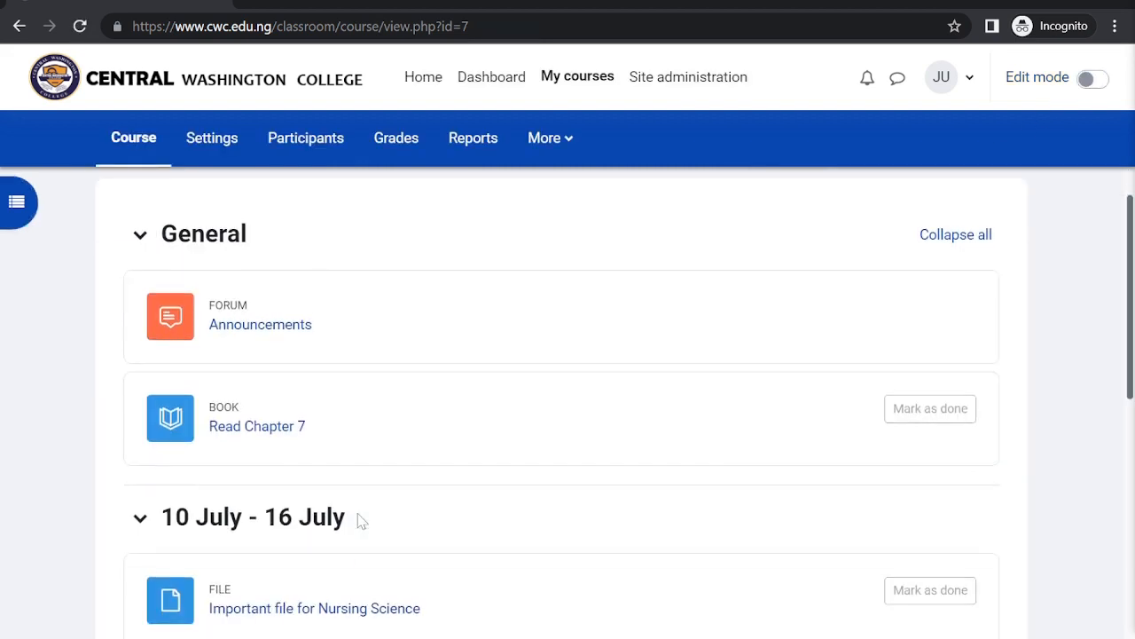
pyautogui.scroll(-1, 381, 381)
pyautogui.scroll(-1, 385, 387)
pyautogui.scroll(1, 385, 388)
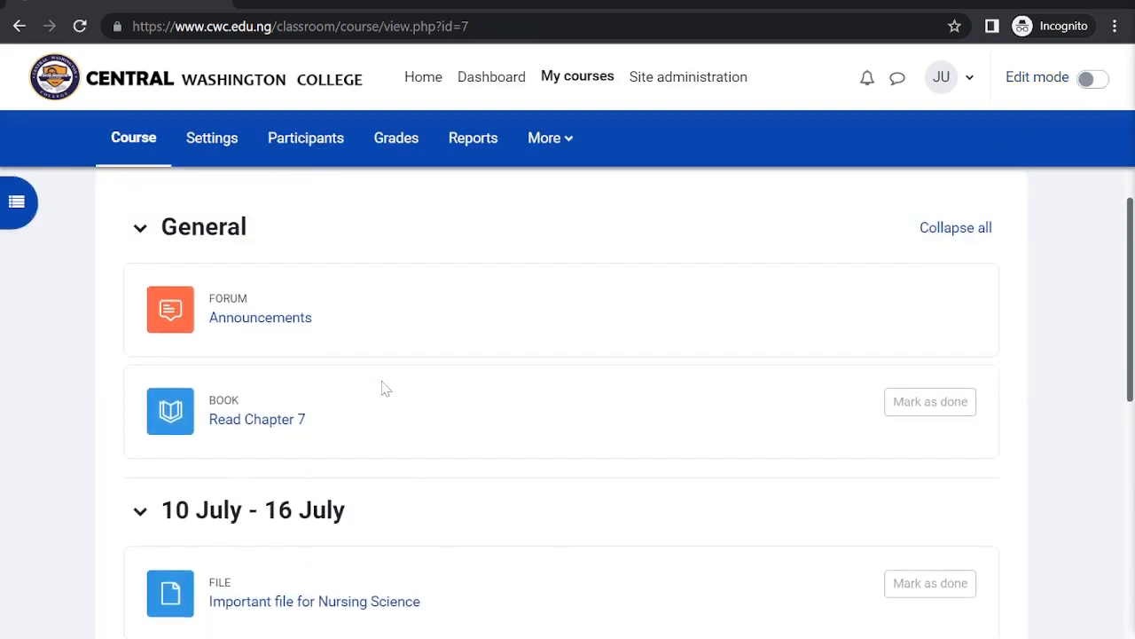
pyautogui.scroll(-3, 266, 523)
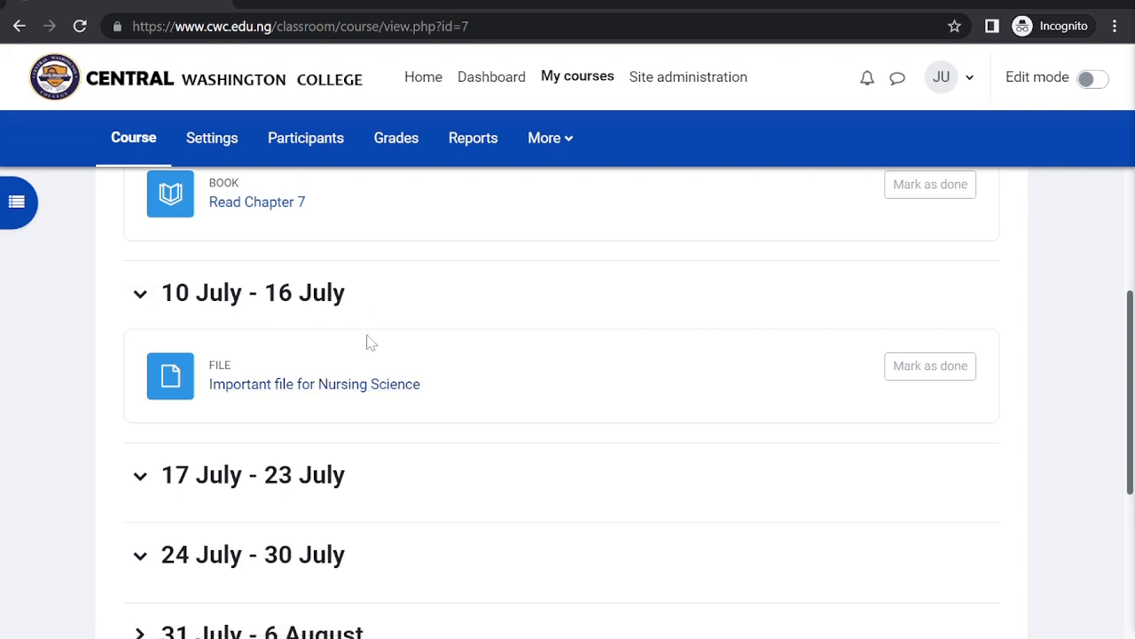
pyautogui.scroll(2, 368, 337)
pyautogui.scroll(-3, 280, 479)
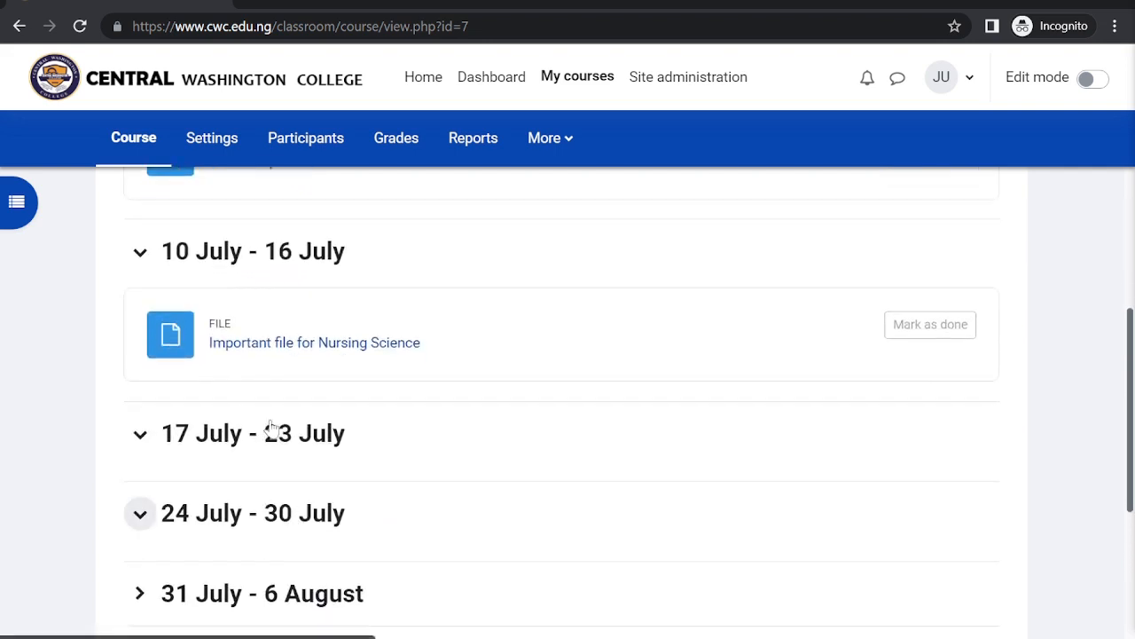
# Turn edit mode back on and point out where to add an activity or resource in the 17 July - 23 July section.
pyautogui.click(1093, 79)
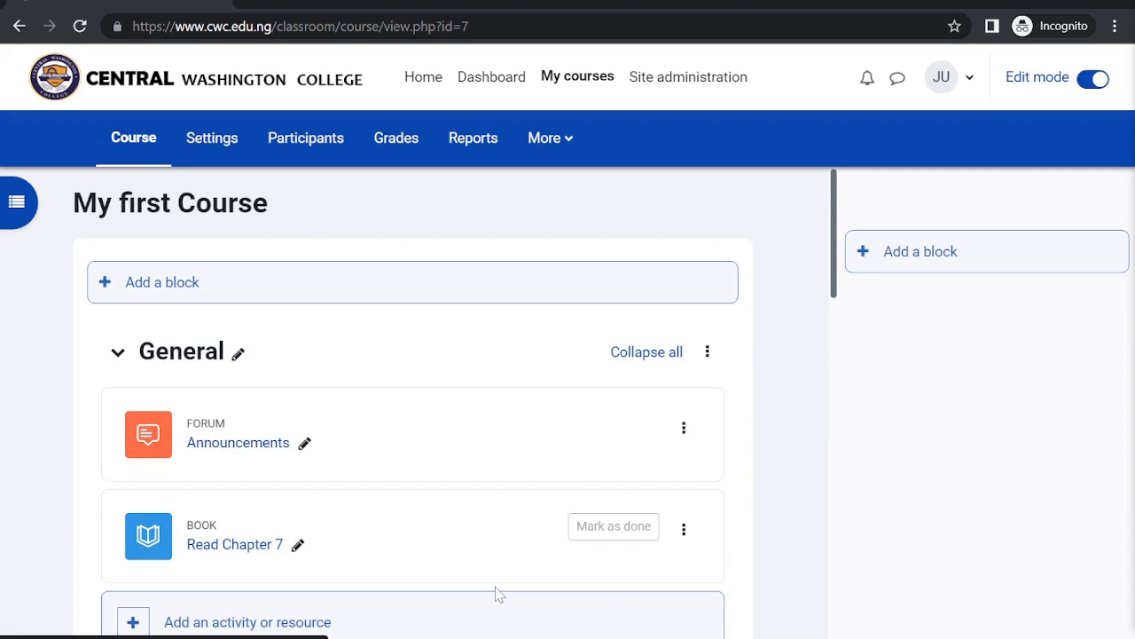
pyautogui.scroll(-3, 497, 594)
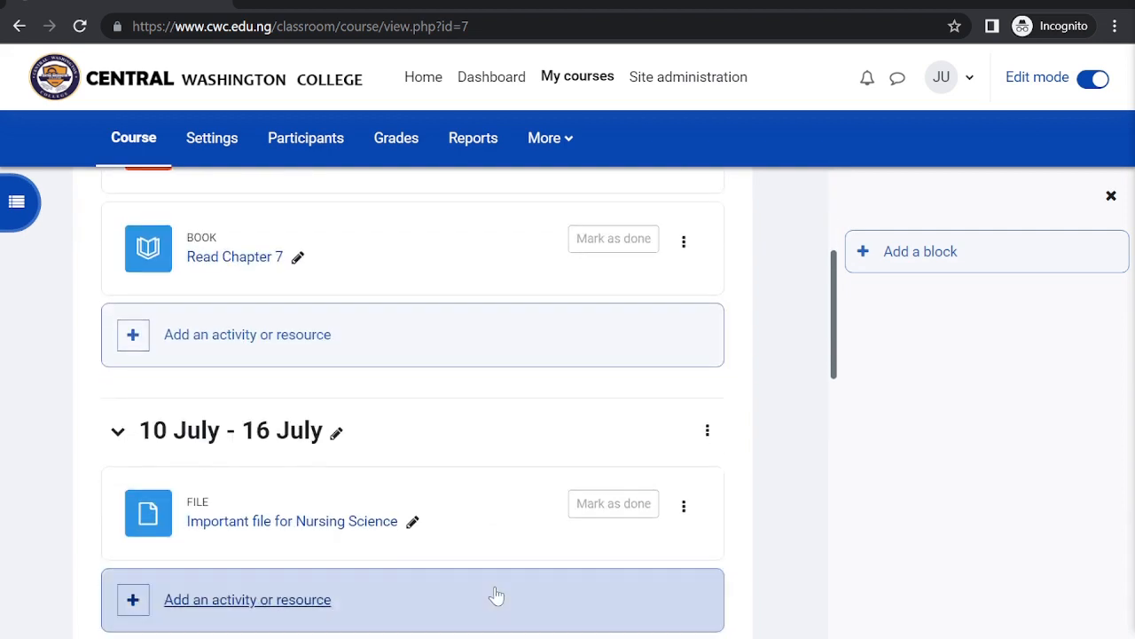
pyautogui.scroll(-3, 496, 594)
pyautogui.click(226, 491)
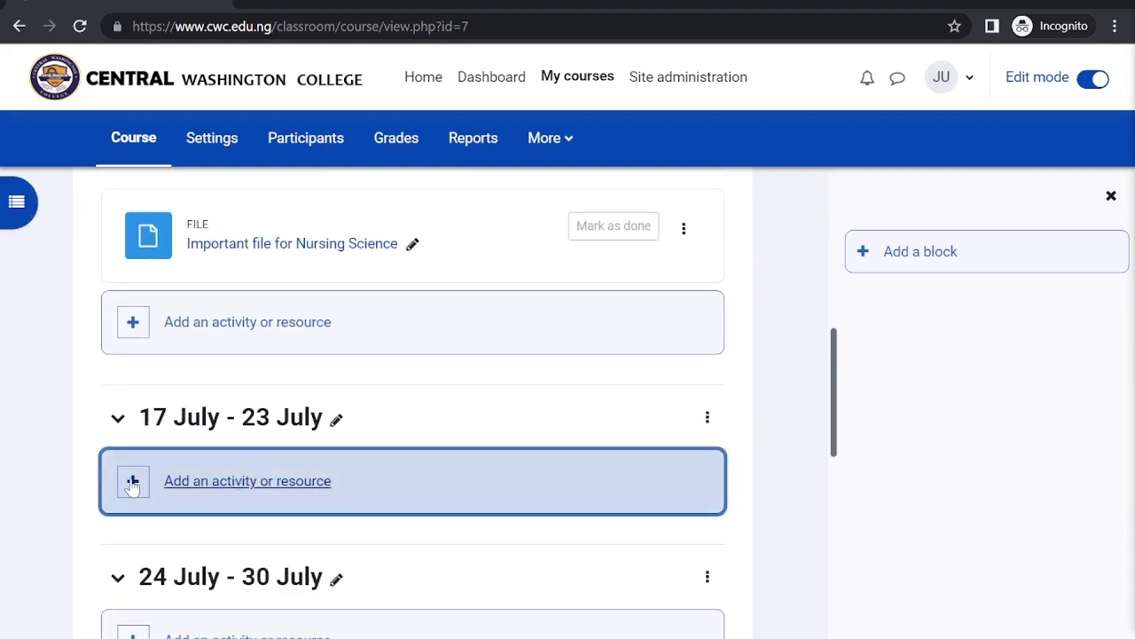
pyautogui.scroll(-1, 131, 486)
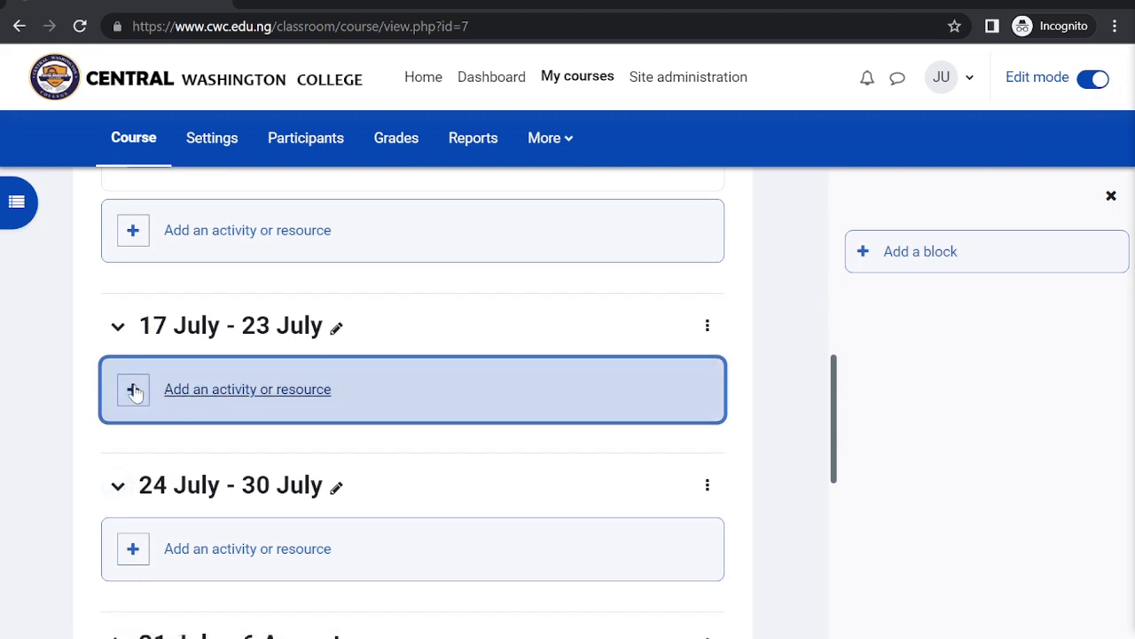
pyautogui.scroll(-1, 401, 456)
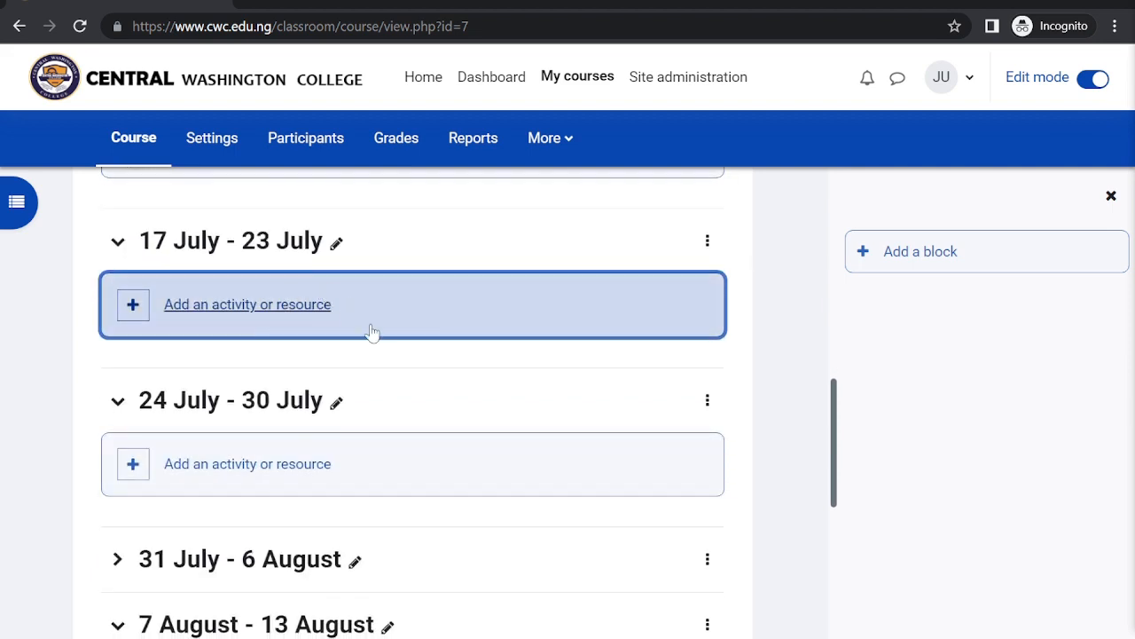
pyautogui.scroll(3, 373, 330)
pyautogui.scroll(-2, 379, 461)
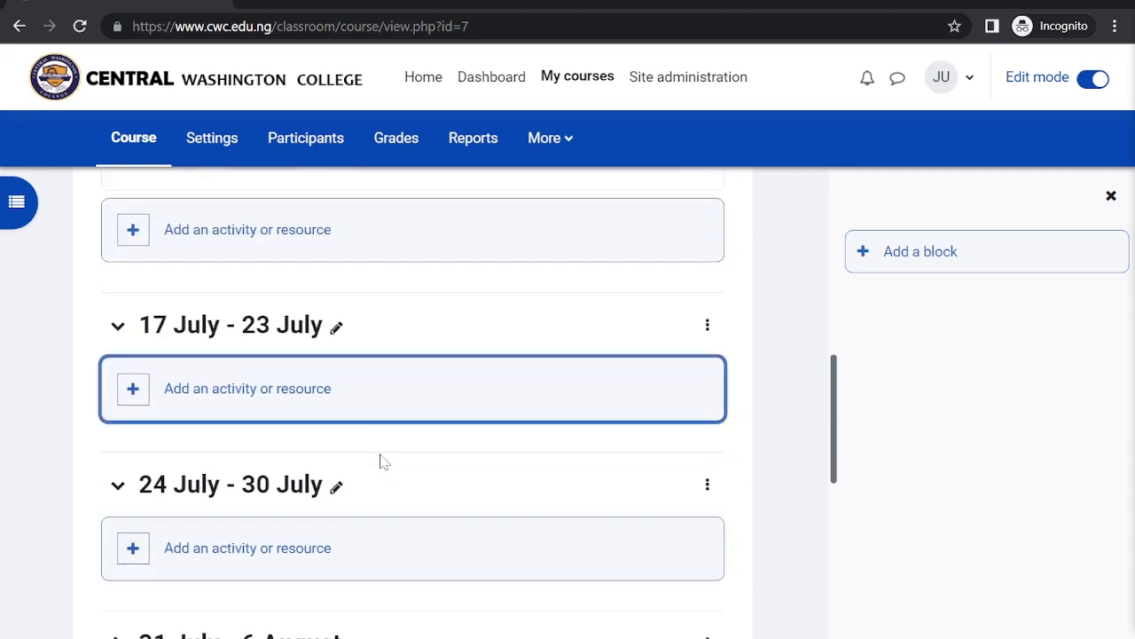
# Point out where to add an activity in the 24 July - 30 July section and expand the 31 July - 6 August section.
pyautogui.click(235, 530)
pyautogui.scroll(-2, 235, 530)
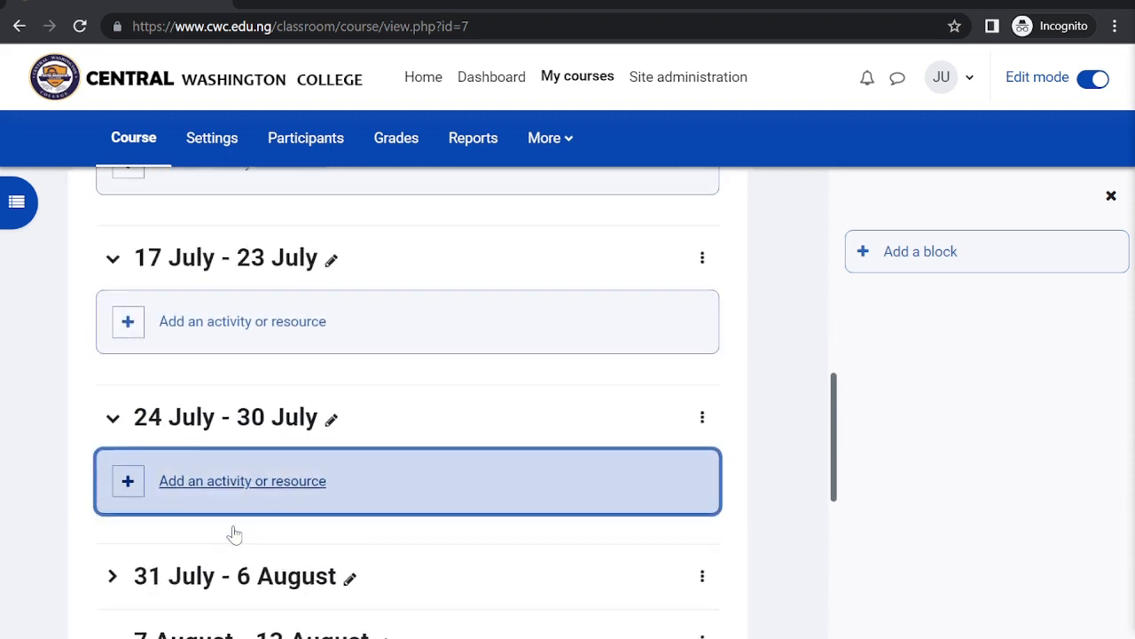
pyautogui.click(104, 480)
pyautogui.scroll(-2, 101, 487)
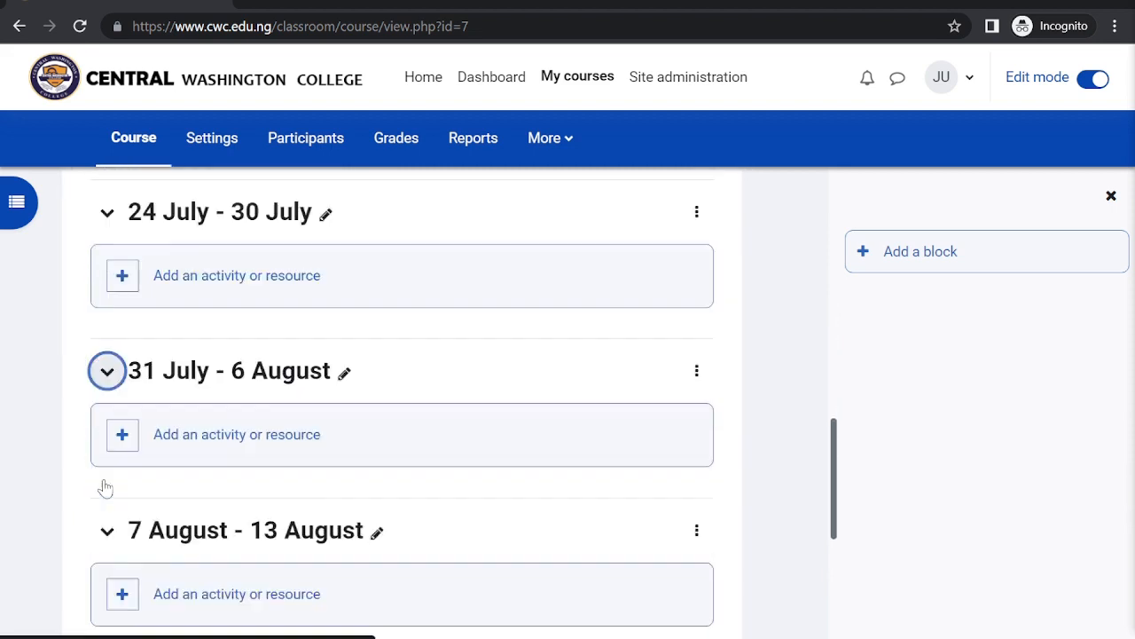
# Add another week at the end of the course.
pyautogui.scroll(-2, 142, 551)
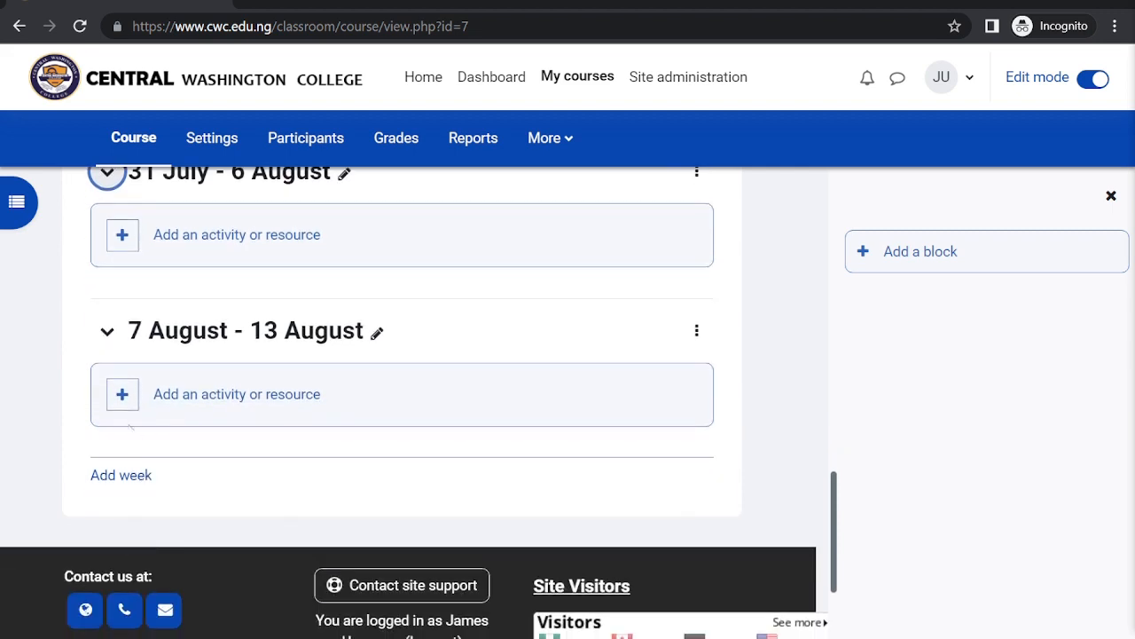
pyautogui.click(124, 476)
pyautogui.scroll(-1, 124, 470)
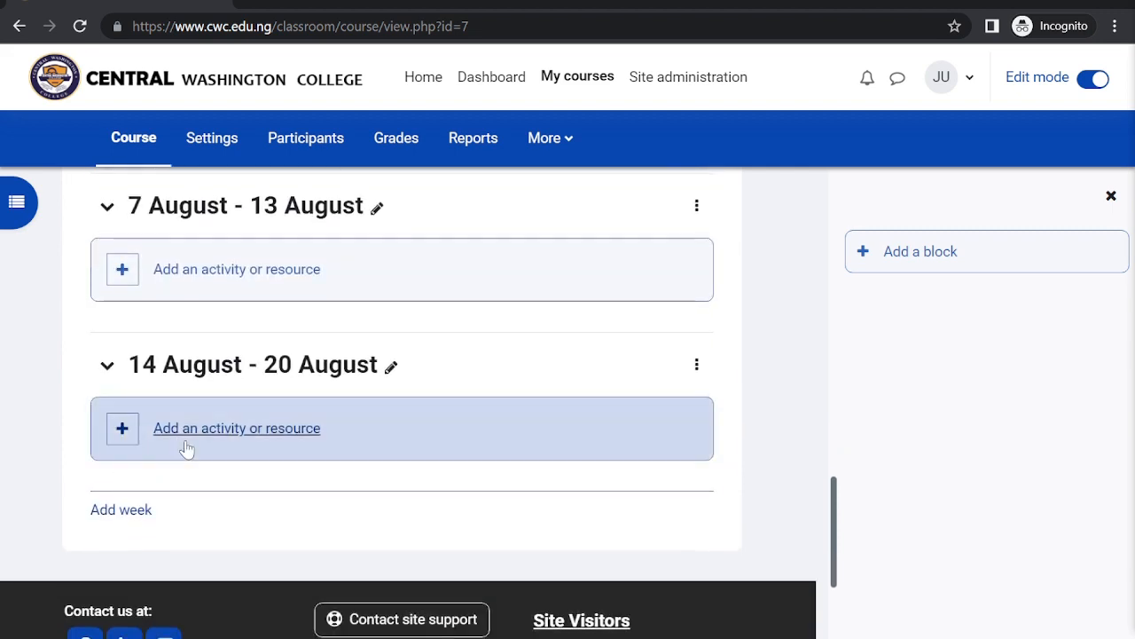
# Delete the 14 August - 20 August week from the course.
pyautogui.click(228, 435)
pyautogui.scroll(1, 228, 436)
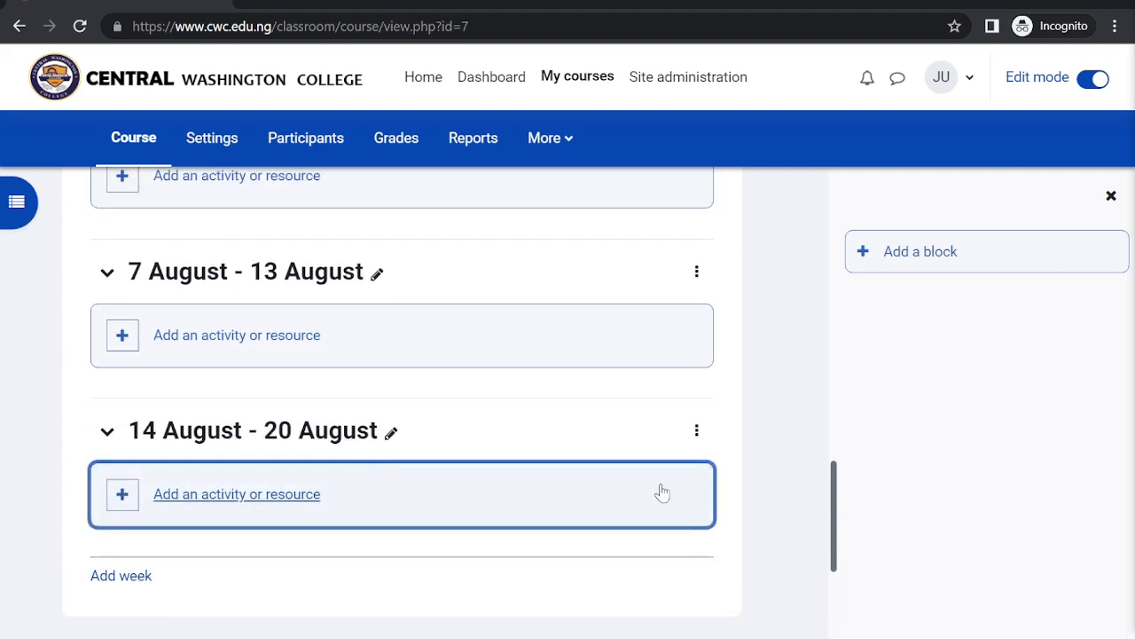
pyautogui.click(697, 432)
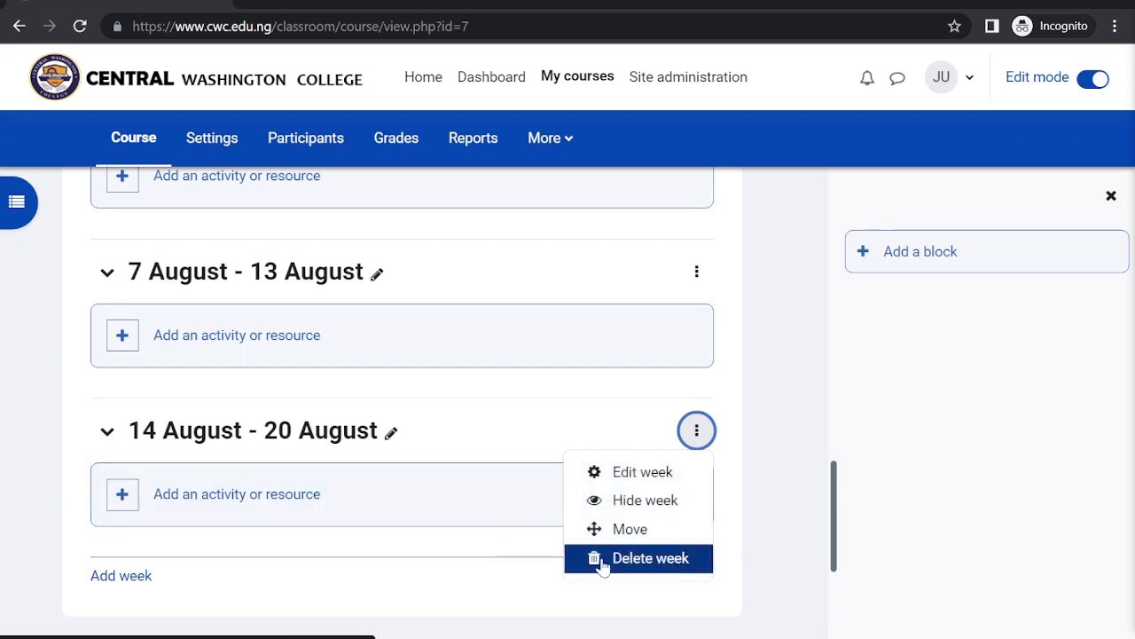
pyautogui.click(659, 562)
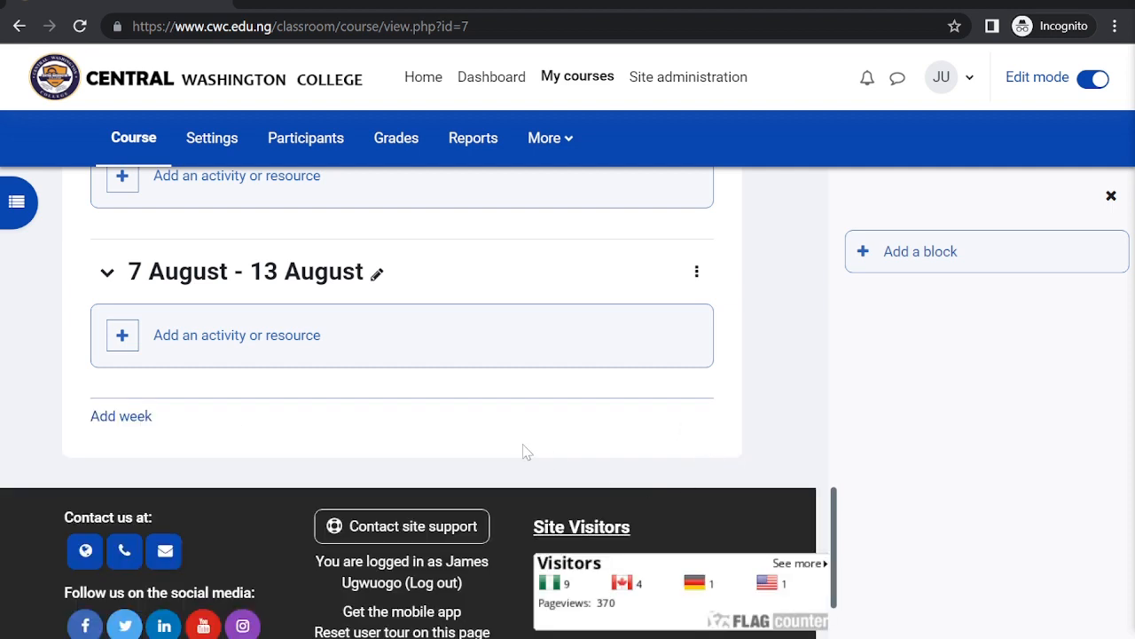
# Delete the 7 August - 13 August week from the course.
pyautogui.scroll(5, 523, 453)
pyautogui.scroll(-2, 523, 452)
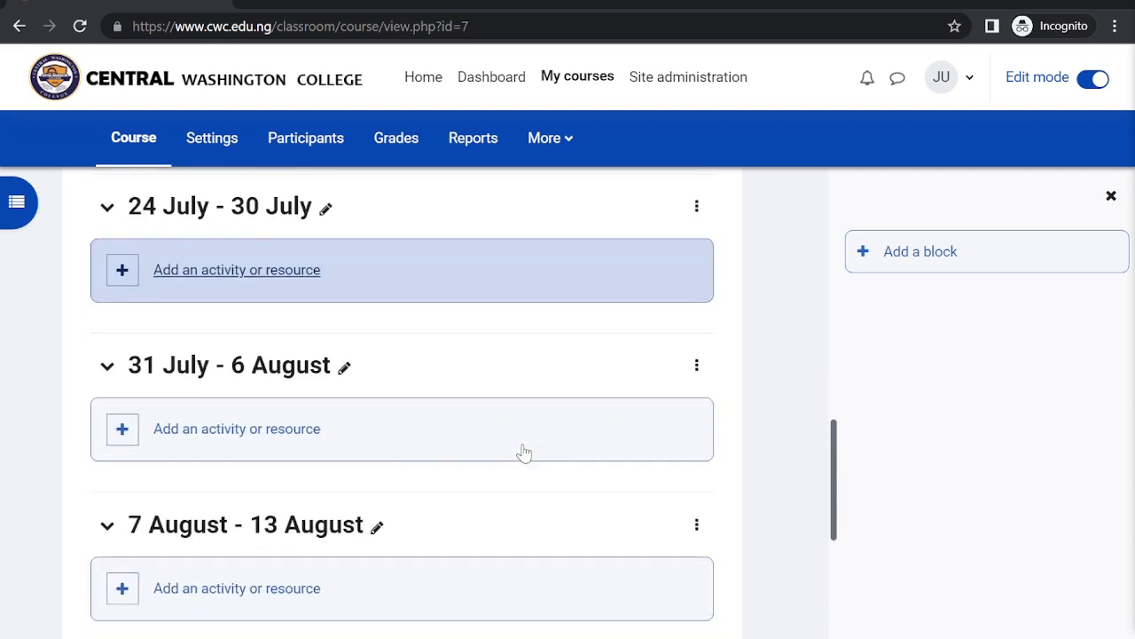
pyautogui.scroll(-3, 523, 452)
pyautogui.click(696, 348)
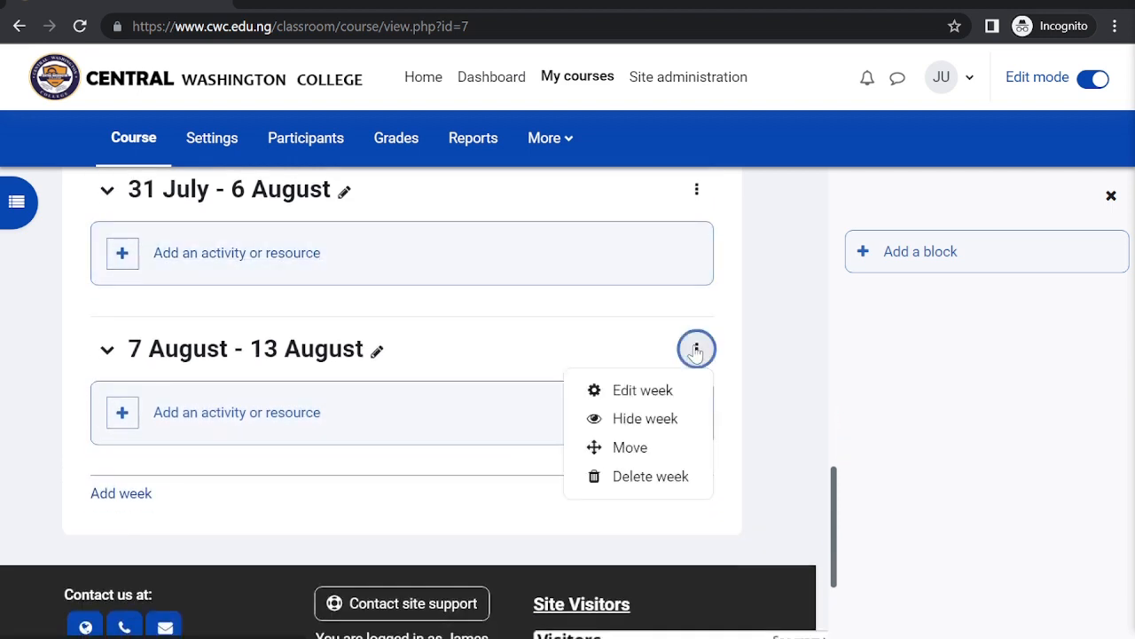
pyautogui.click(644, 476)
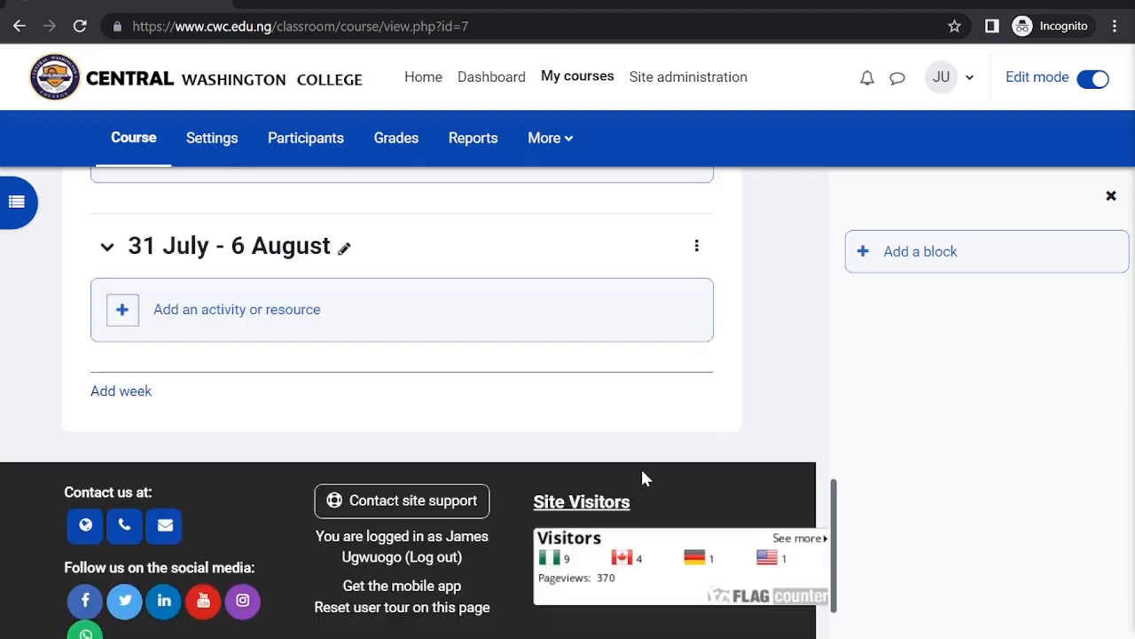
# Look over the remaining sections and resources on the course page.
pyautogui.scroll(3, 644, 479)
pyautogui.scroll(2, 377, 448)
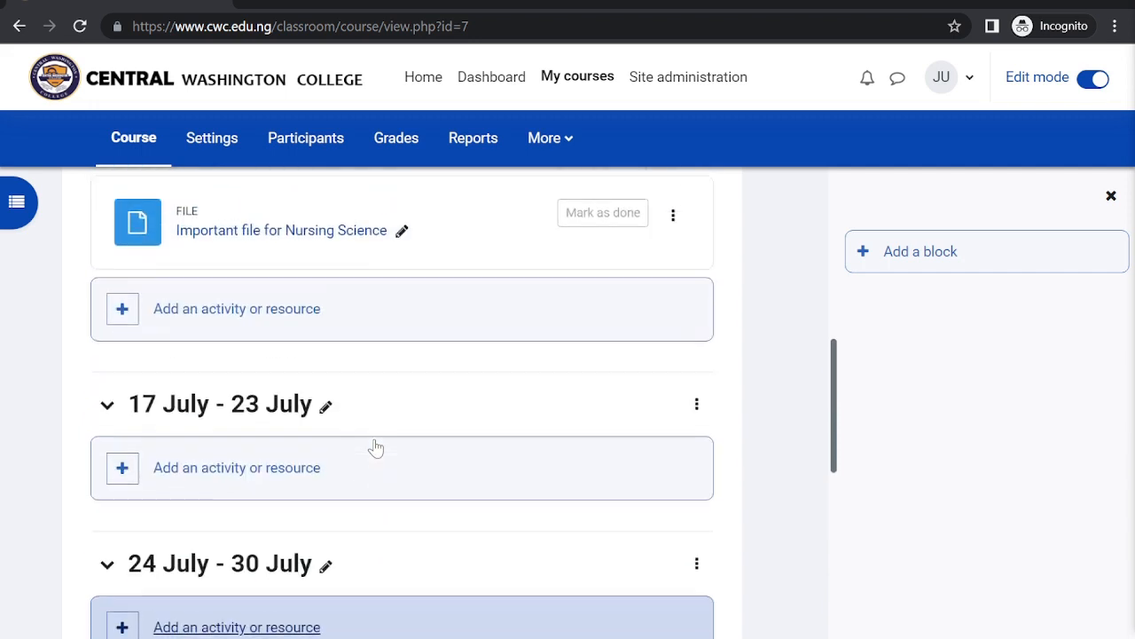
pyautogui.scroll(3, 274, 500)
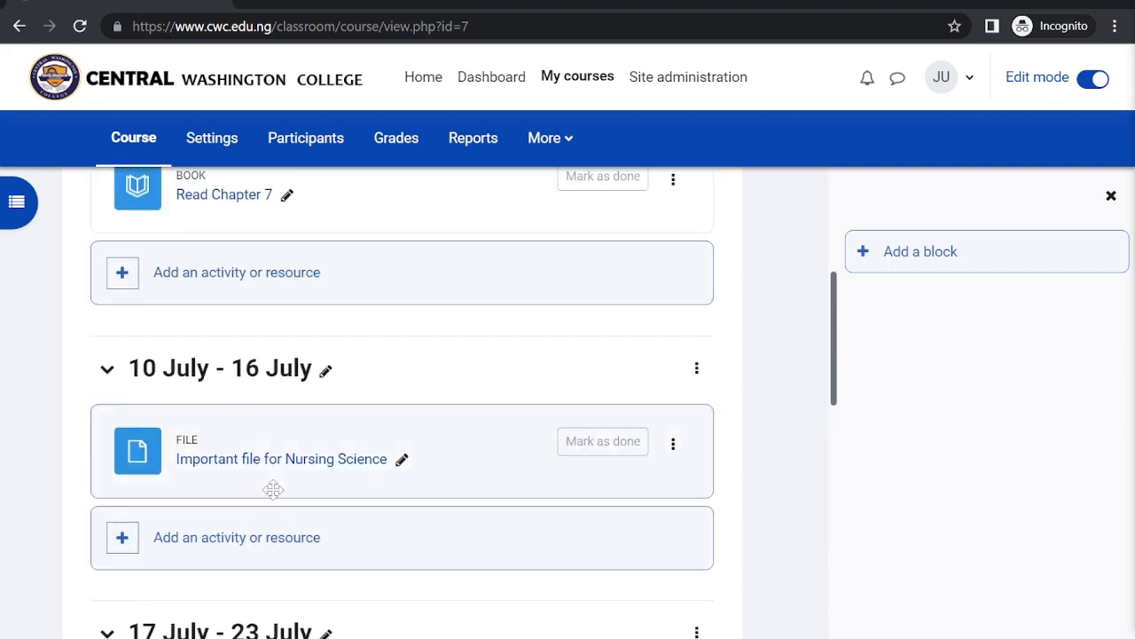
pyautogui.scroll(4, 273, 490)
pyautogui.scroll(-5, 272, 493)
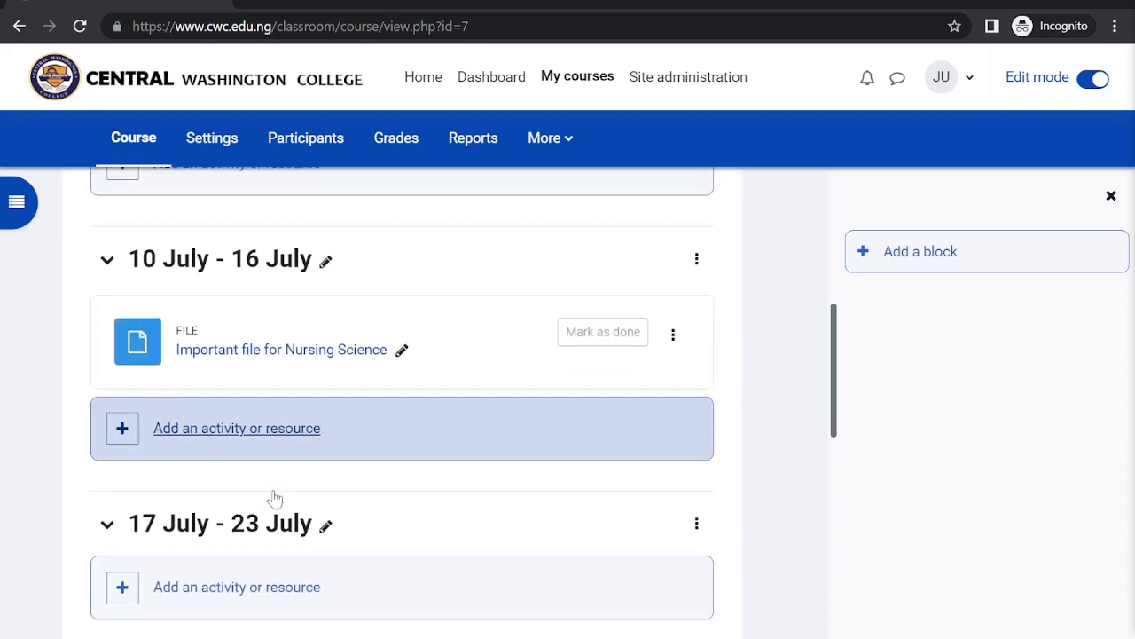
pyautogui.scroll(-2, 393, 461)
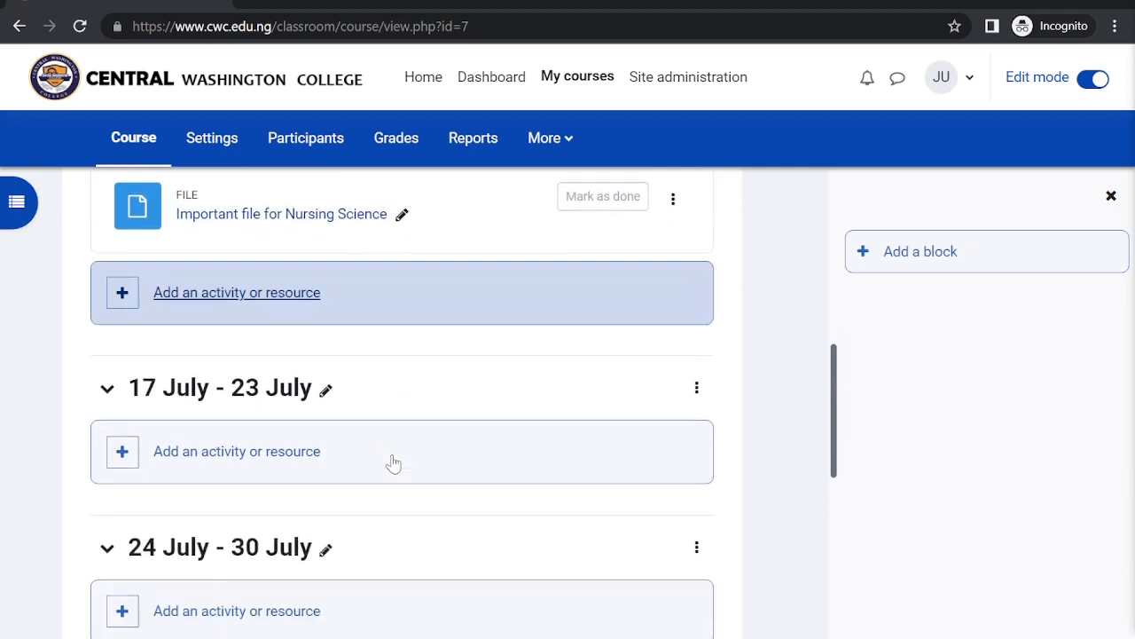
pyautogui.scroll(-2, 393, 461)
pyautogui.click(324, 266)
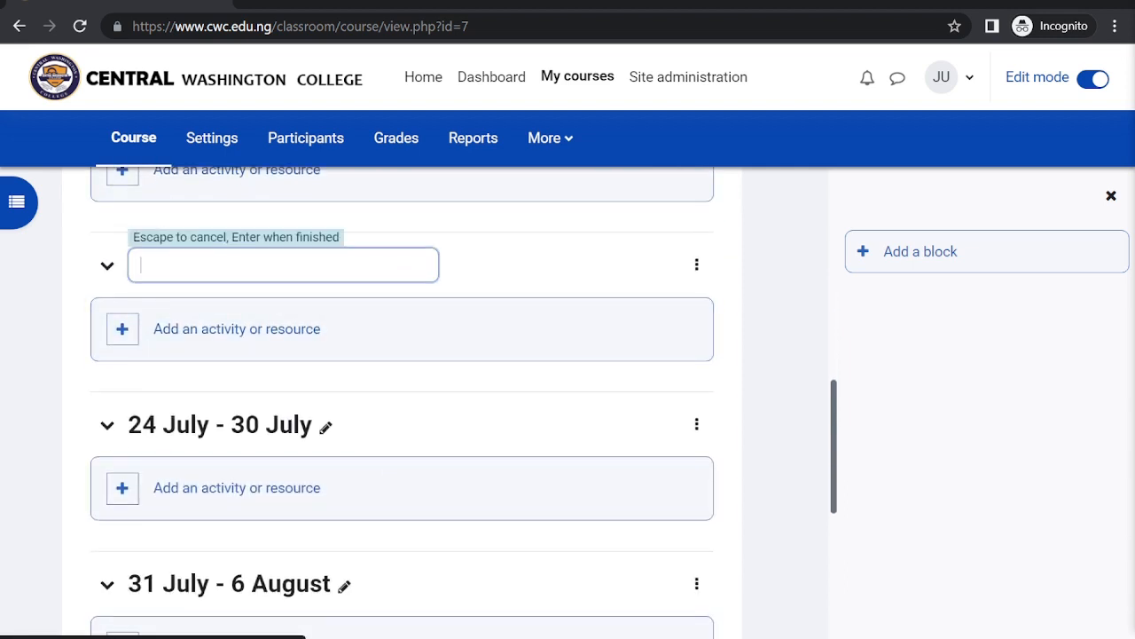
pyautogui.press('Return')
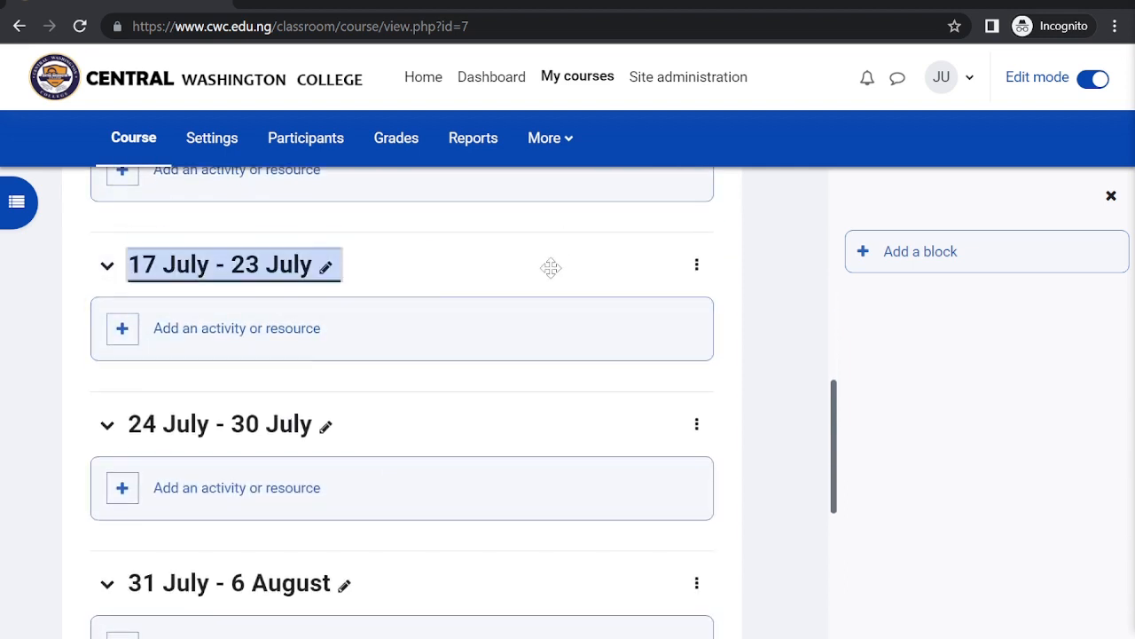
pyautogui.click(325, 266)
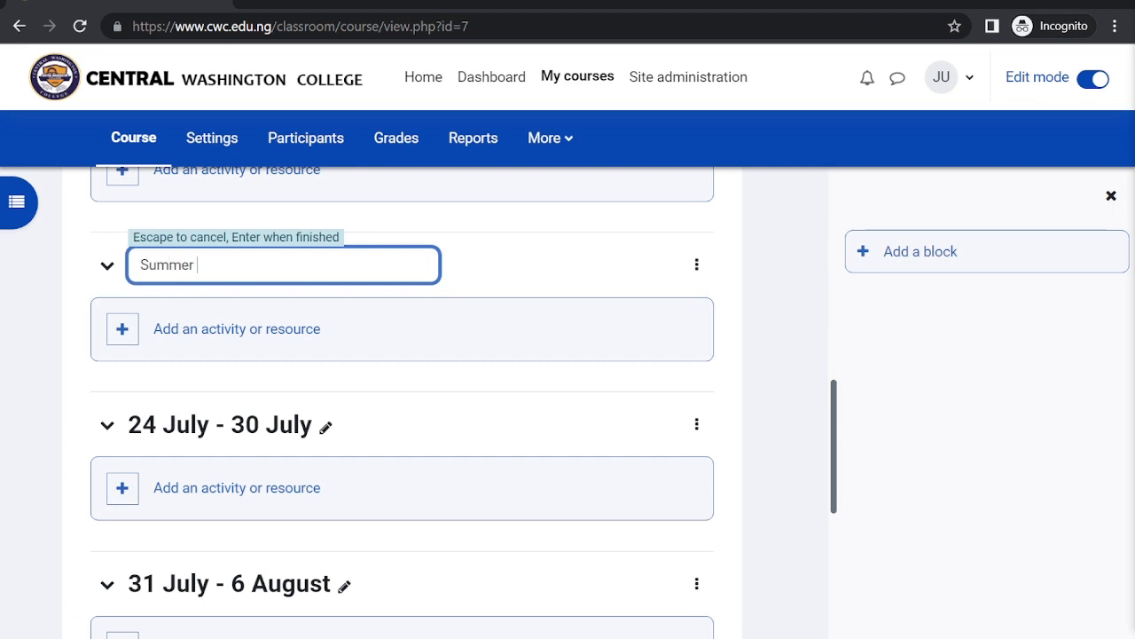
pyautogui.write('Summer')
pyautogui.press('BackSpace')
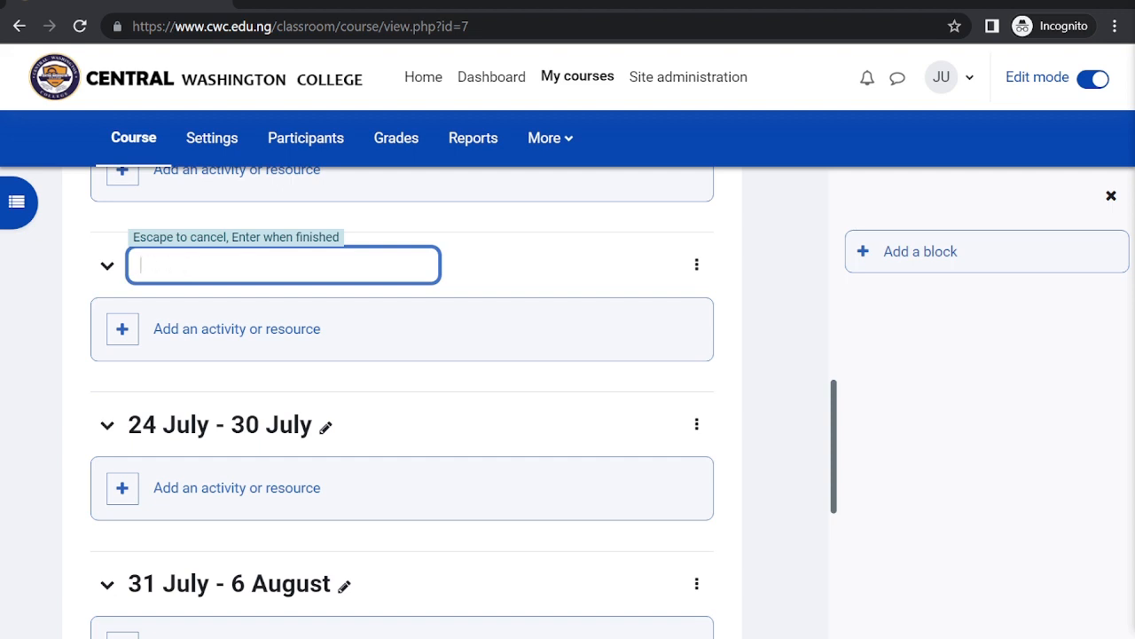
pyautogui.press('Return')
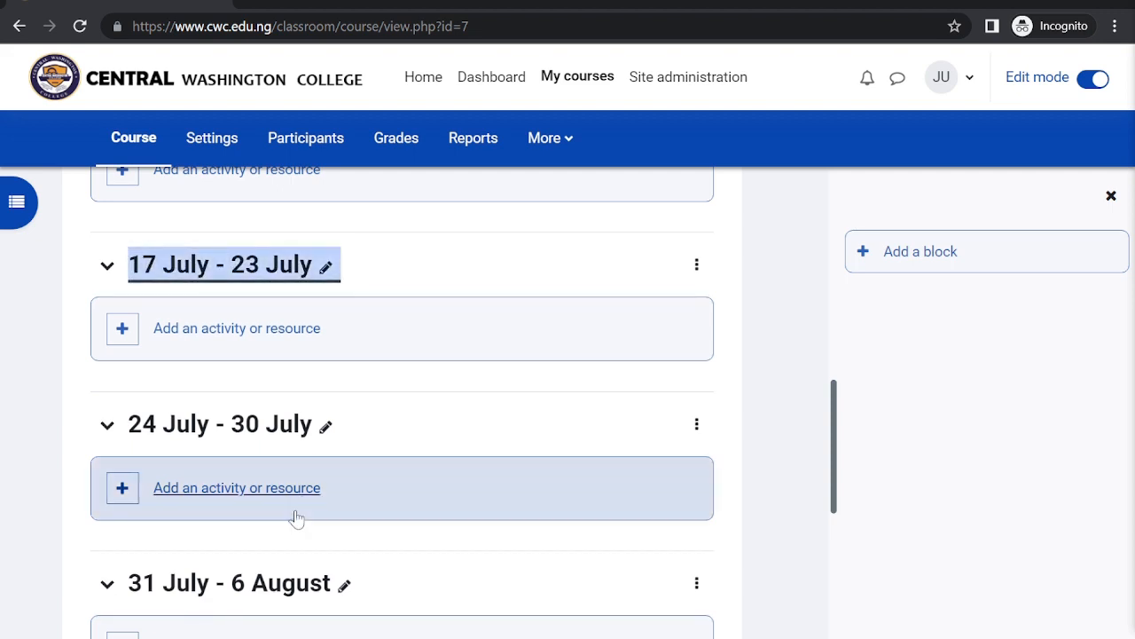
# Add another week at the end of the course and rename its section August Break.
pyautogui.scroll(-2, 293, 576)
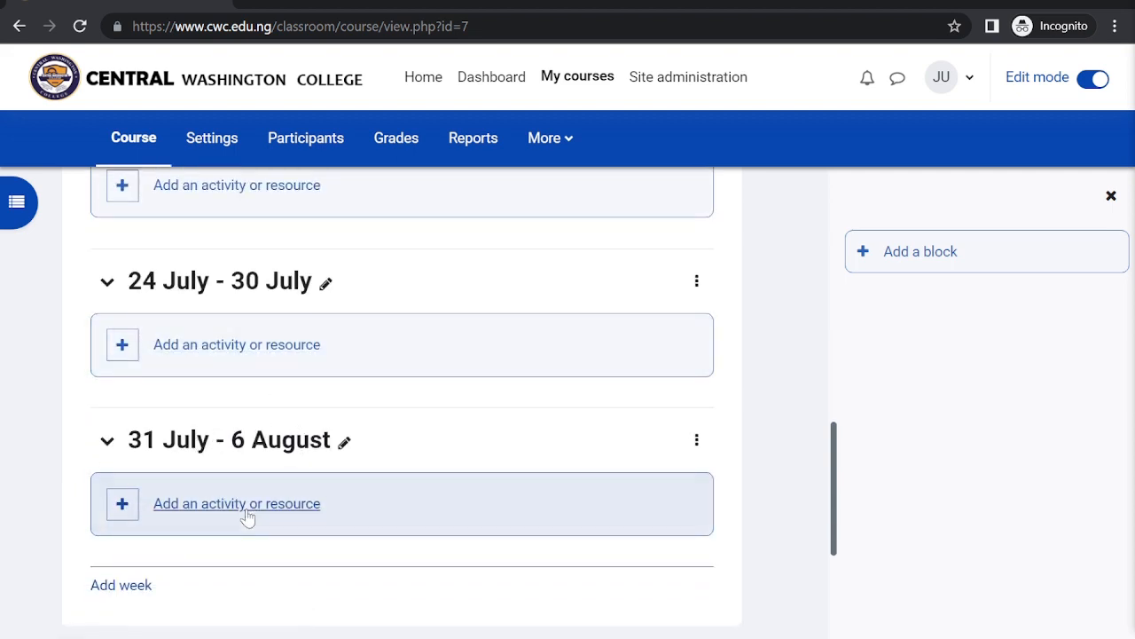
pyautogui.click(115, 587)
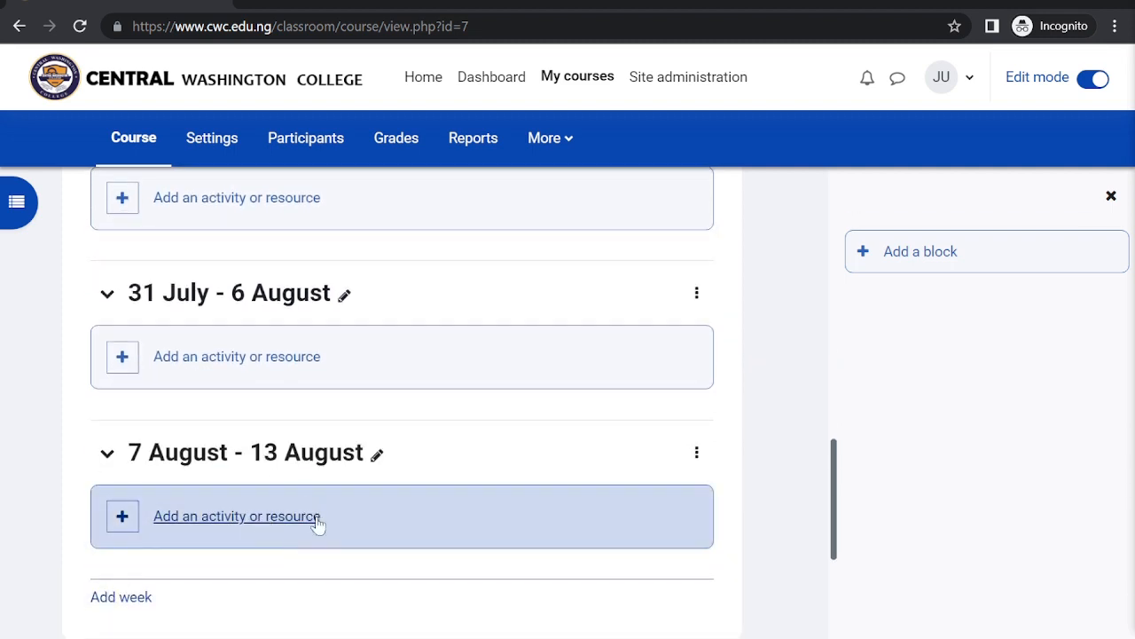
pyautogui.click(376, 454)
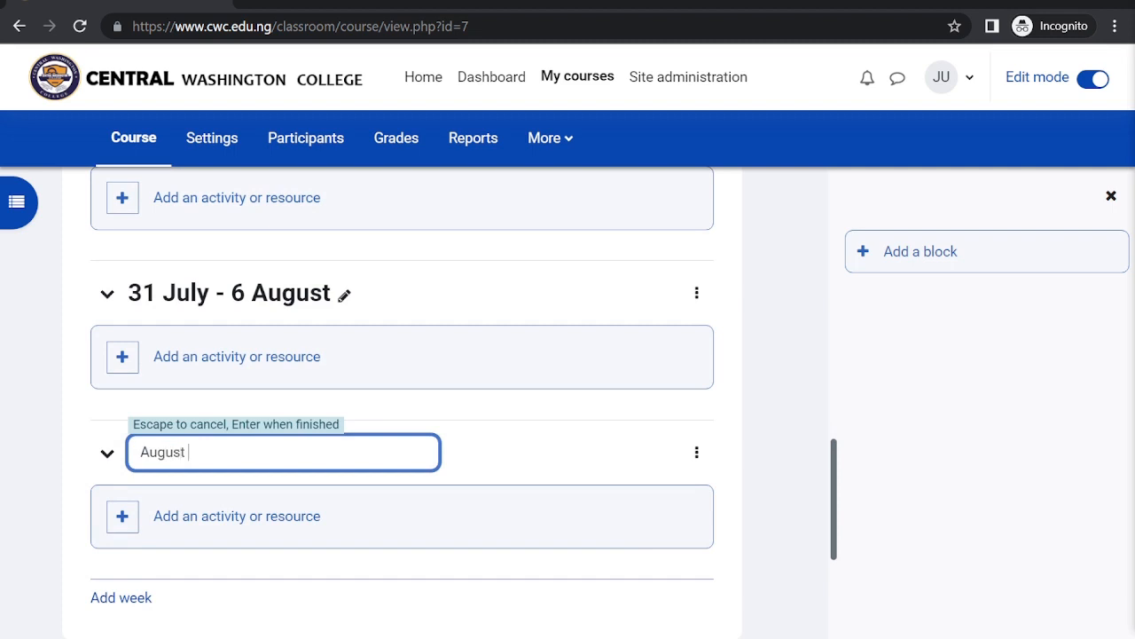
pyautogui.write('August Brea')
pyautogui.press('Escape')
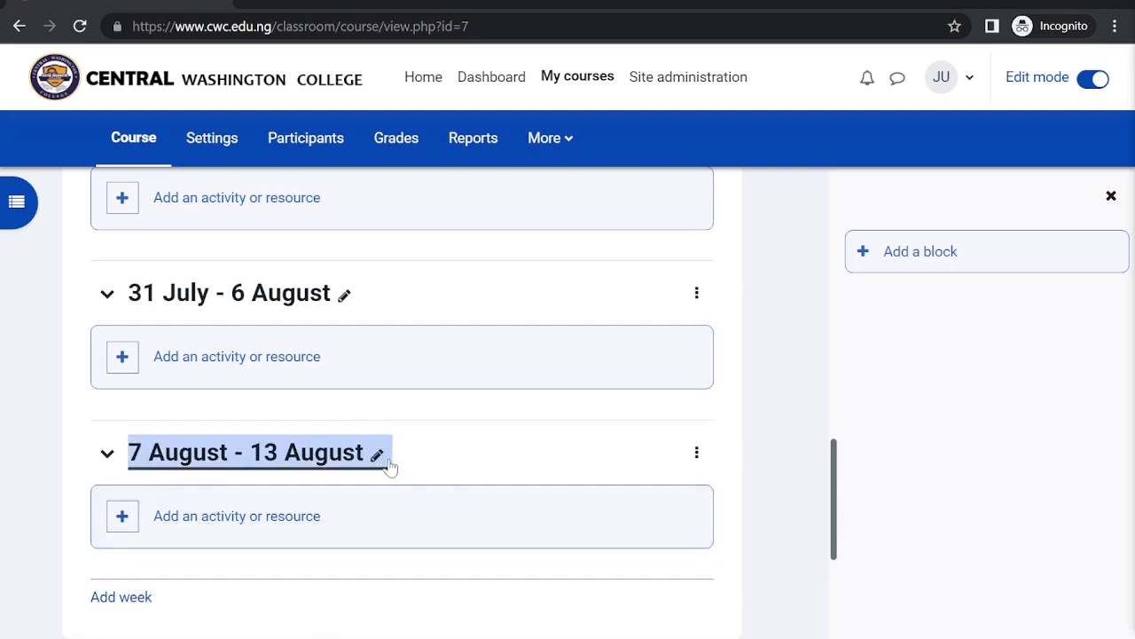
pyautogui.click(377, 455)
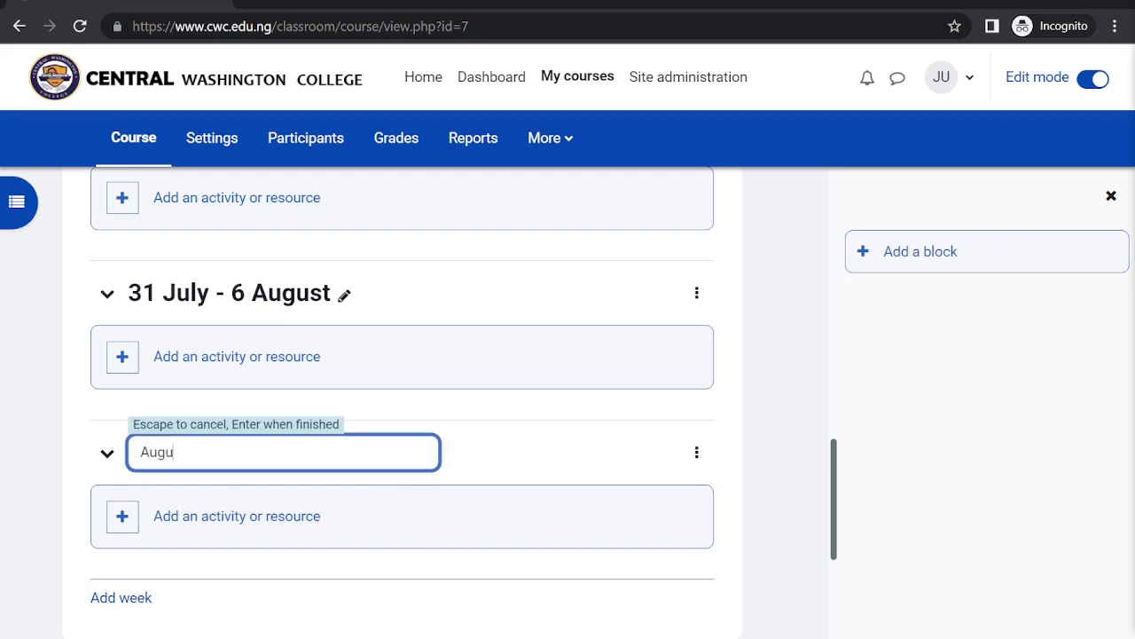
pyautogui.press('Return')
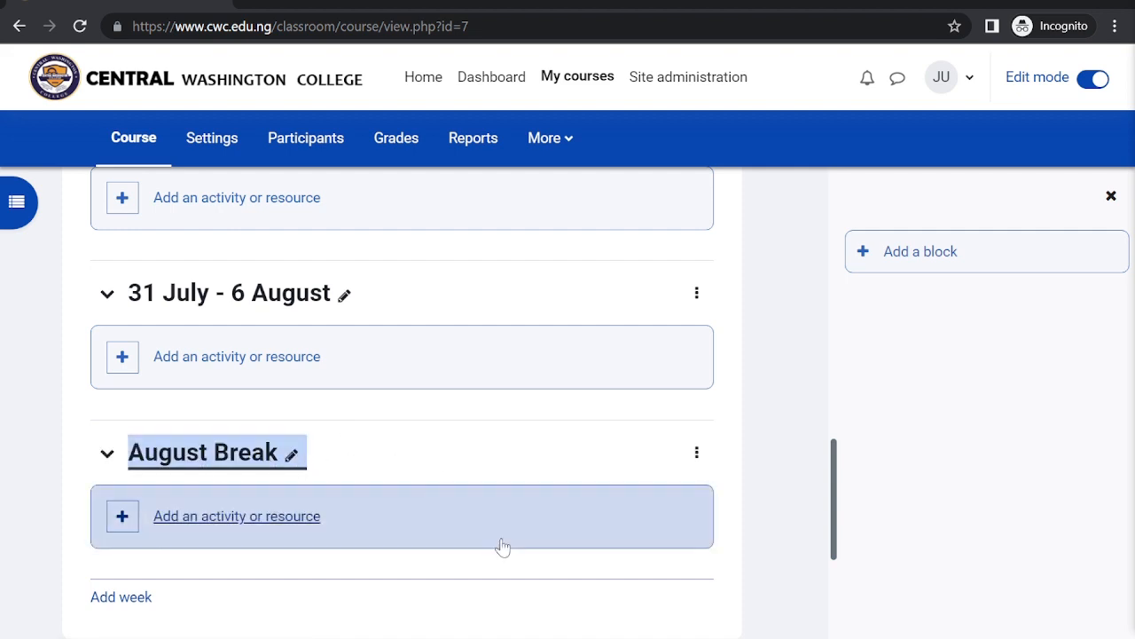
# Turn edit mode off and back on to reload the course page.
pyautogui.scroll(-2, 407, 502)
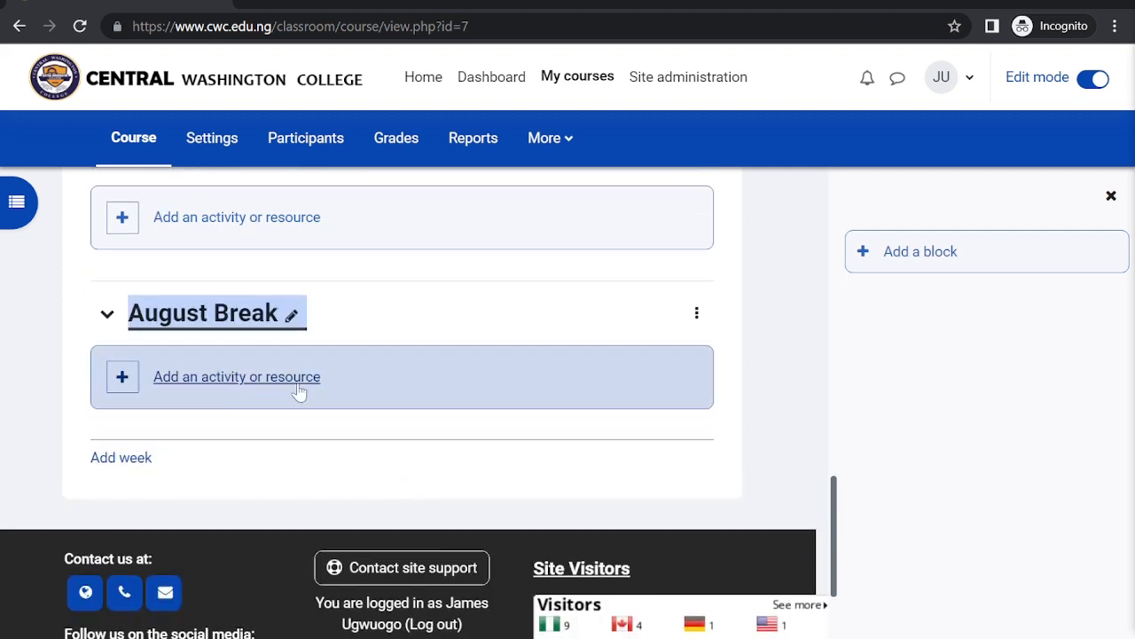
pyautogui.click(226, 384)
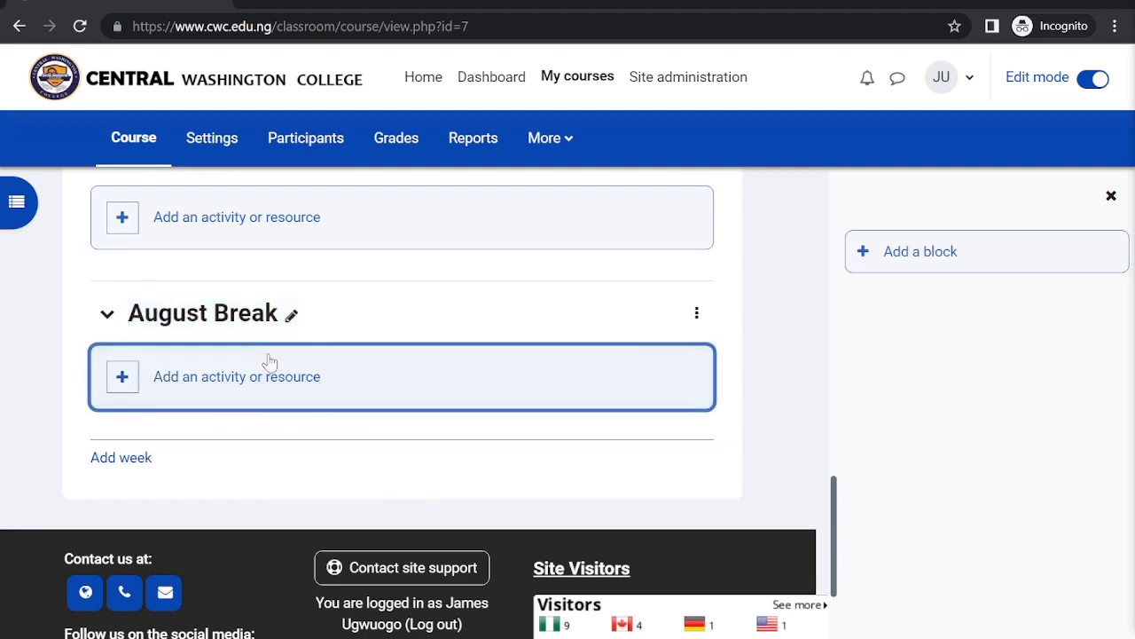
pyautogui.scroll(3, 269, 366)
pyautogui.scroll(10, 268, 365)
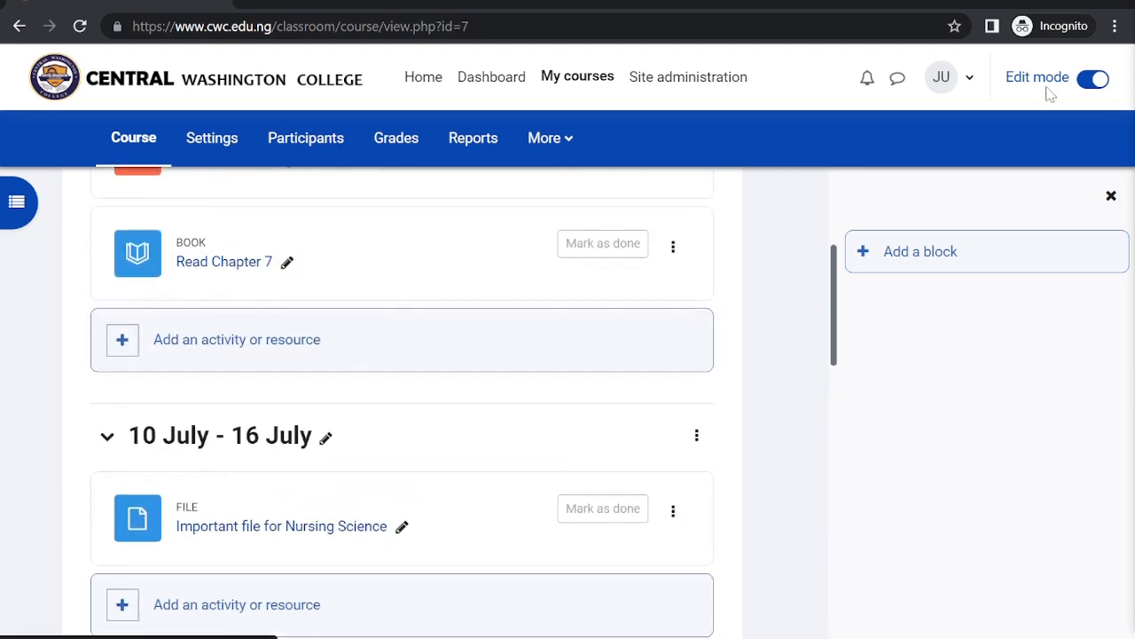
pyautogui.click(1095, 79)
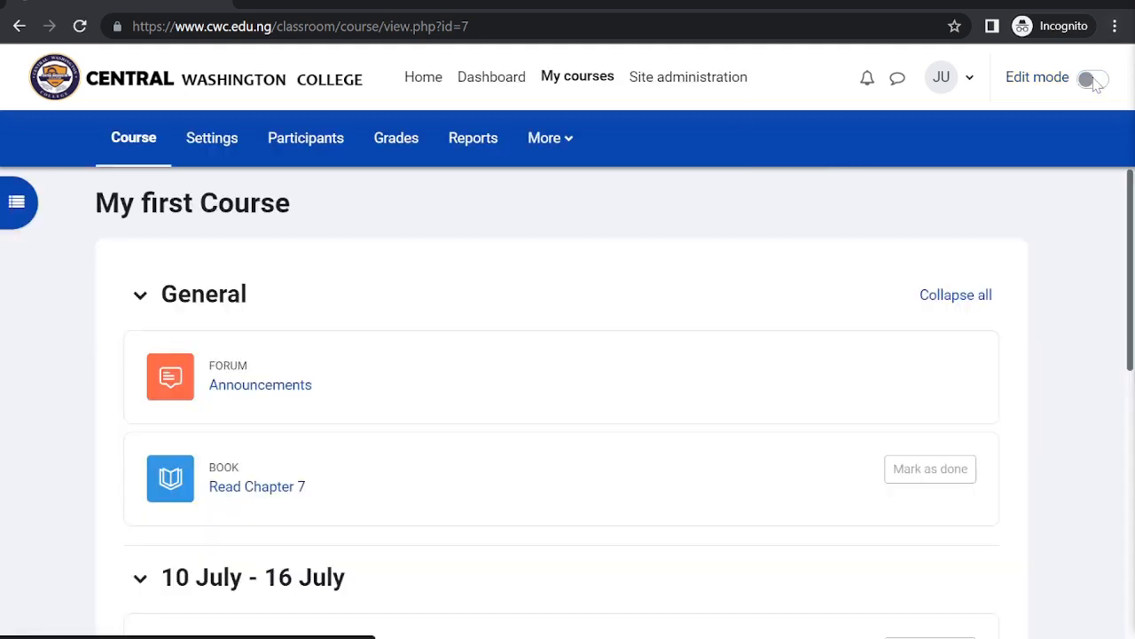
# Start a new Survey activity in the August Break section.
pyautogui.scroll(-8, 547, 391)
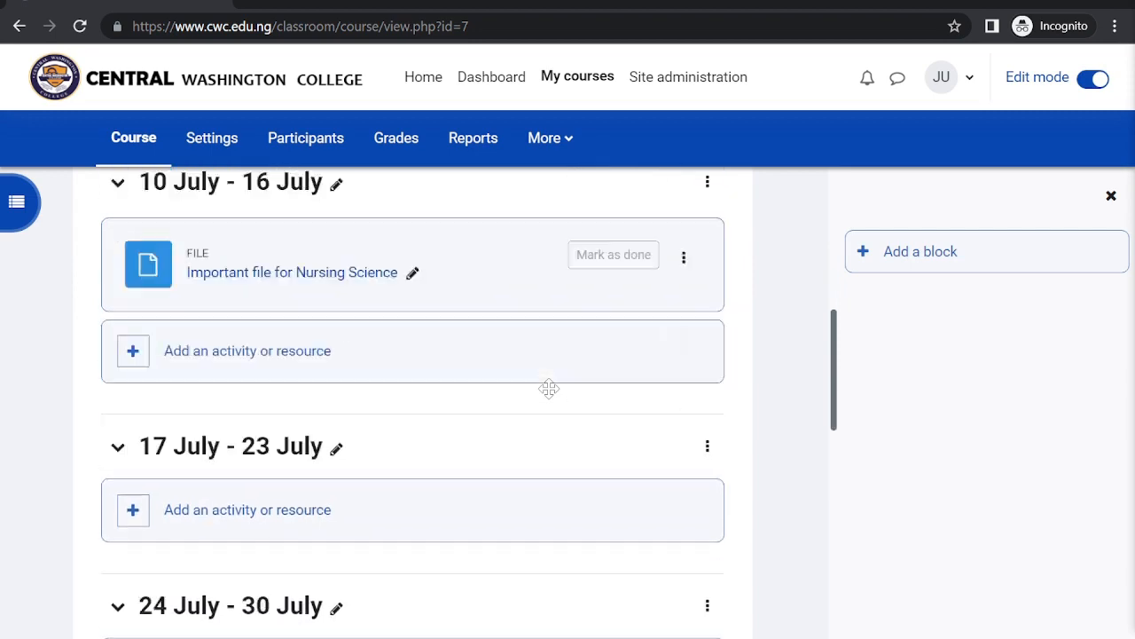
pyautogui.scroll(-4, 550, 394)
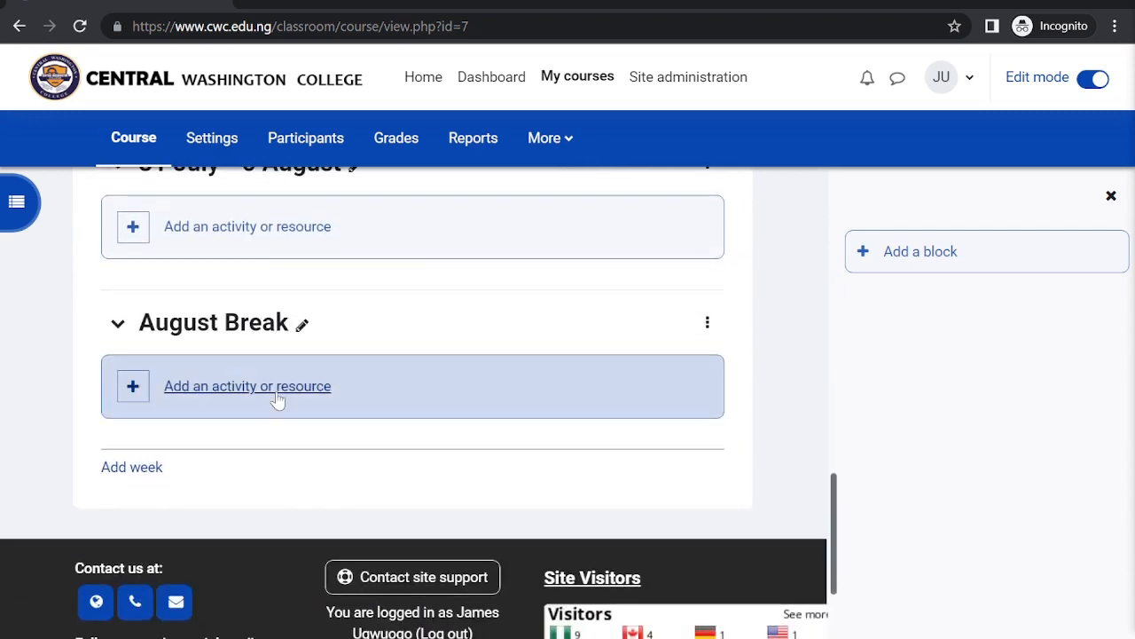
pyautogui.click(277, 397)
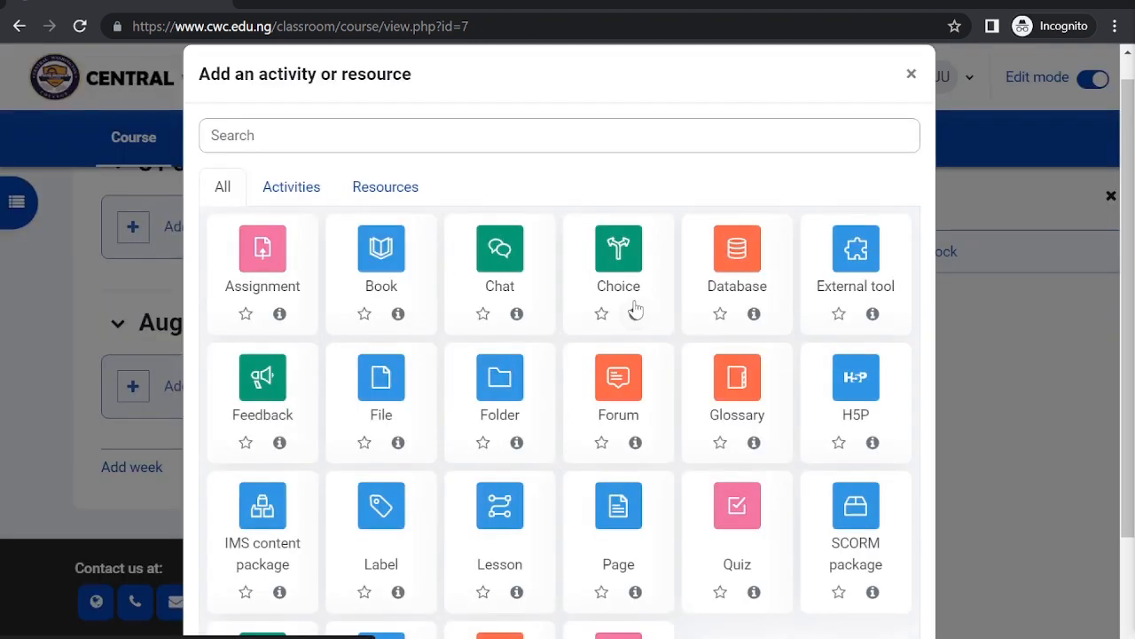
pyautogui.click(388, 133)
pyautogui.click(294, 187)
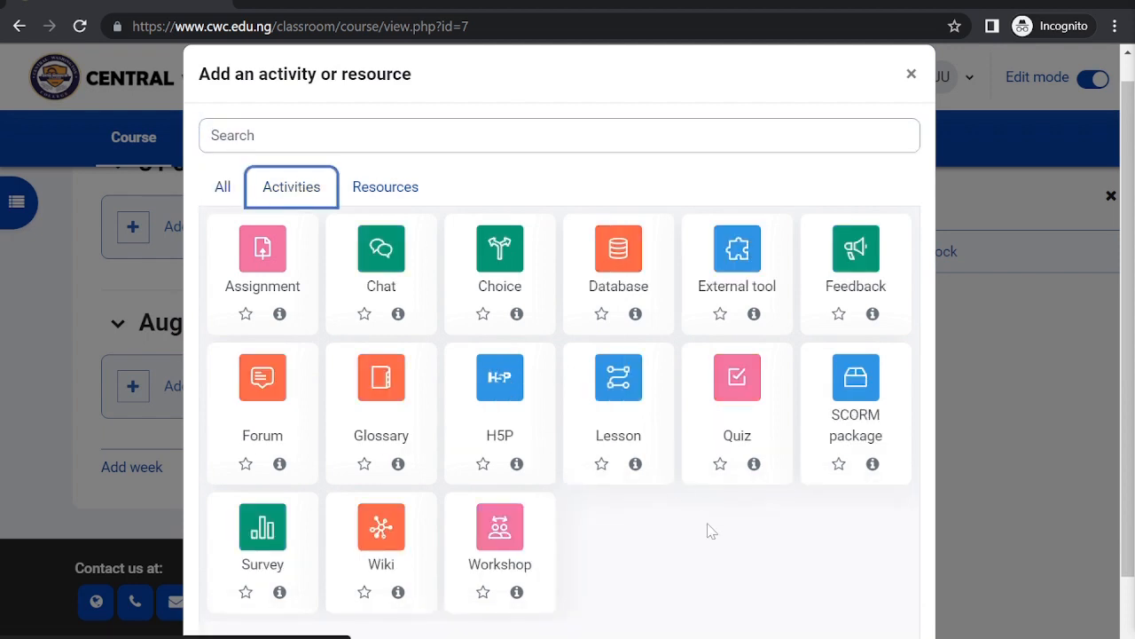
pyautogui.scroll(-1, 709, 529)
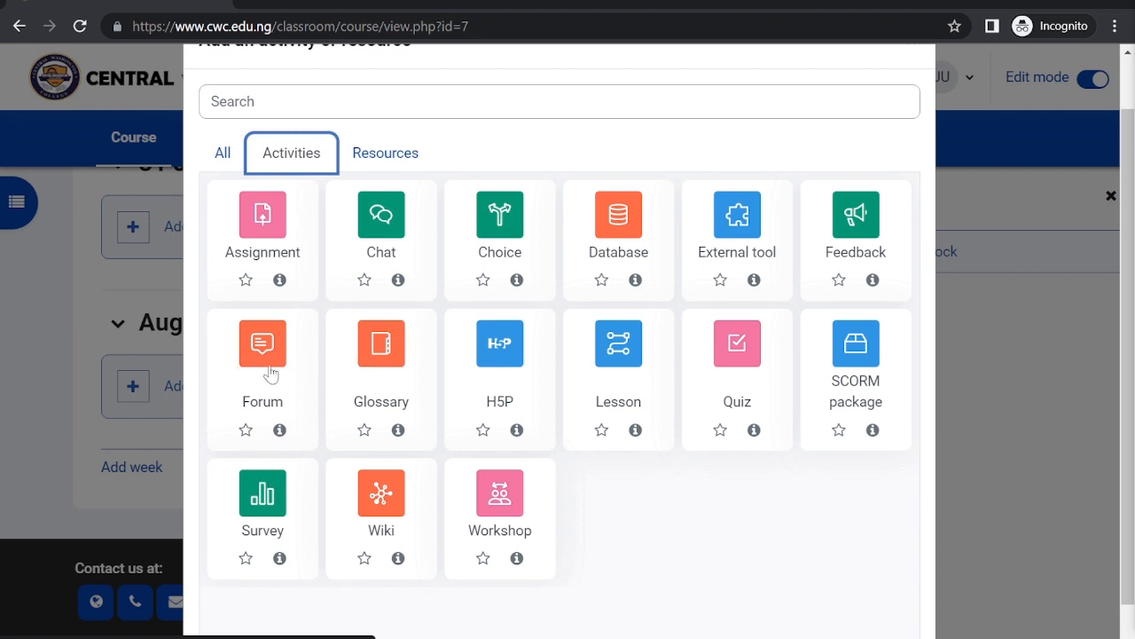
pyautogui.click(274, 526)
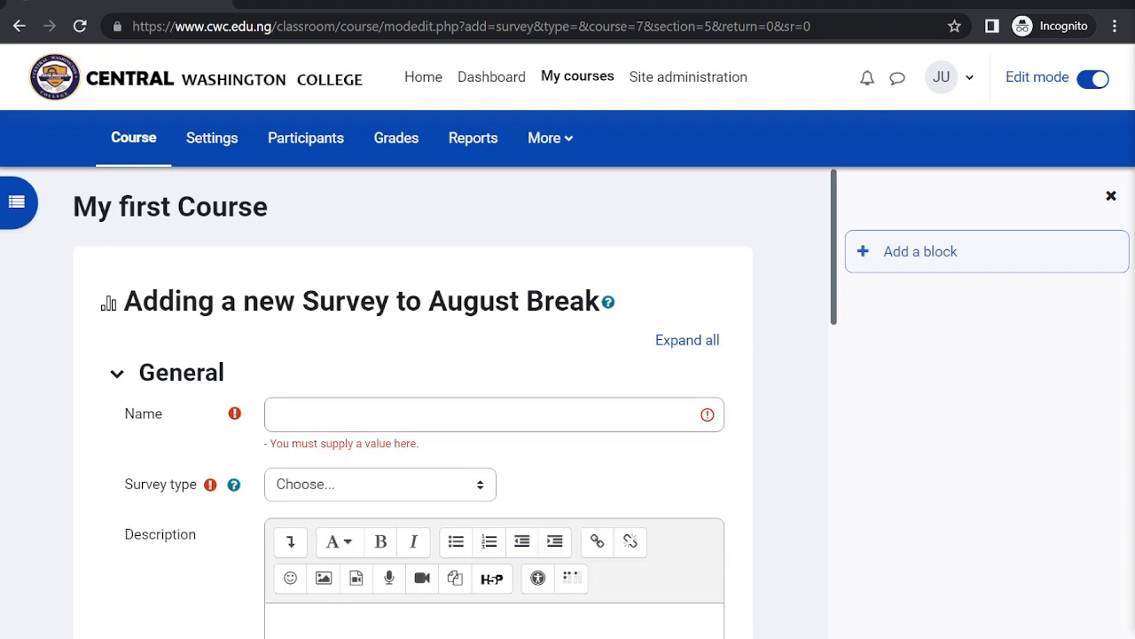
# Name the survey First Survey and set its survey type to ATTLS (20 item version).
pyautogui.click(493, 415)
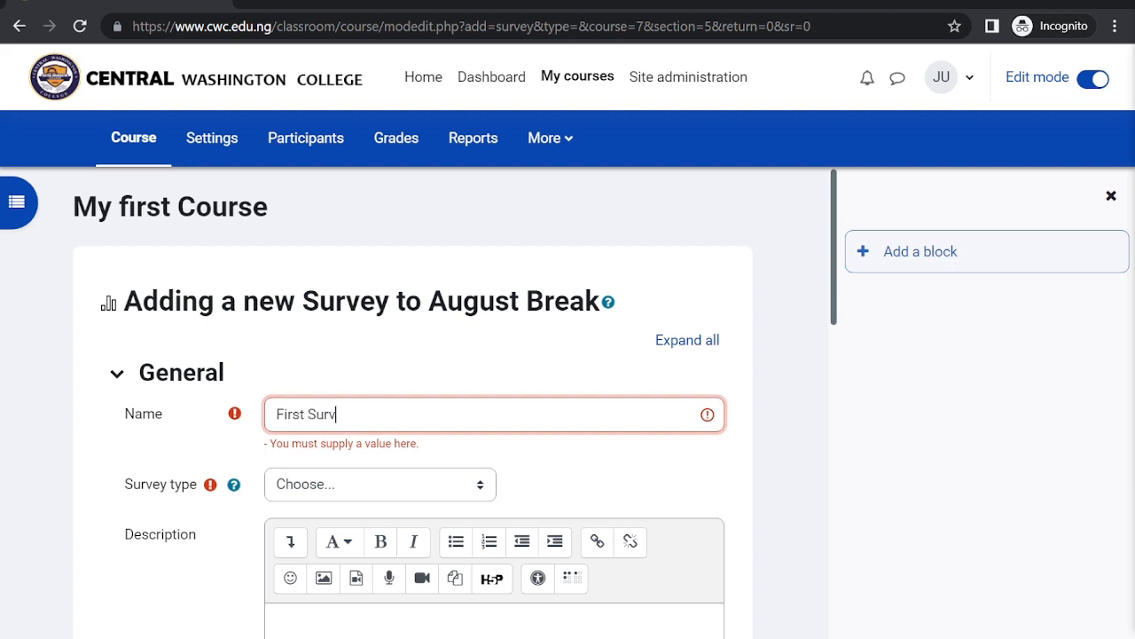
pyautogui.click(352, 490)
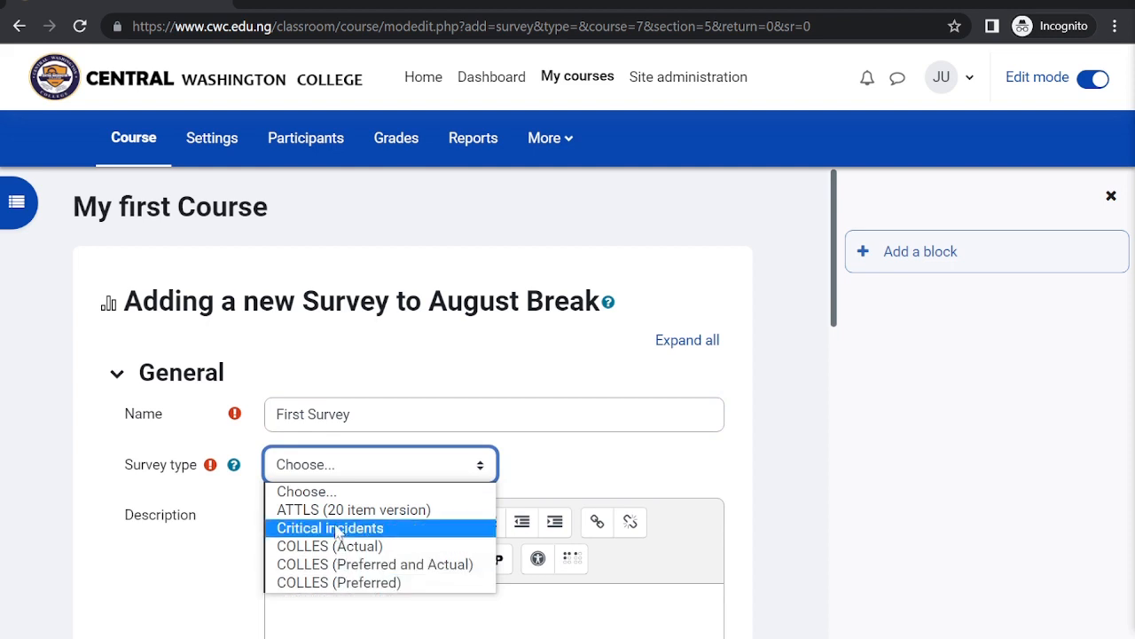
pyautogui.click(324, 509)
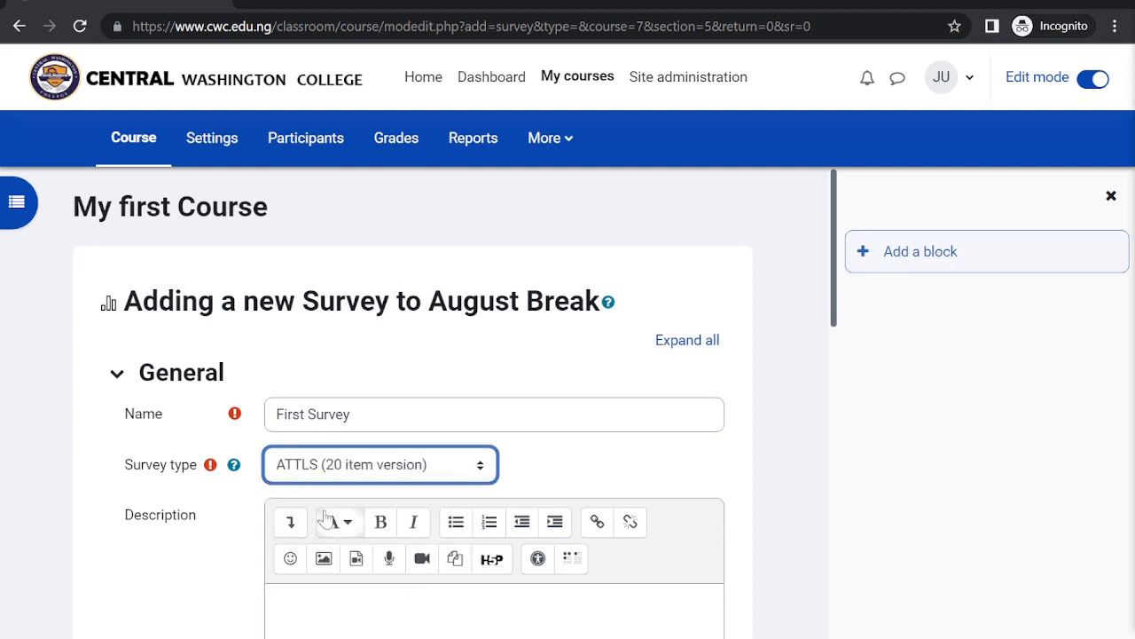
# Enter "How was your August break? What did you do?" as the survey's description.
pyautogui.scroll(-5, 327, 514)
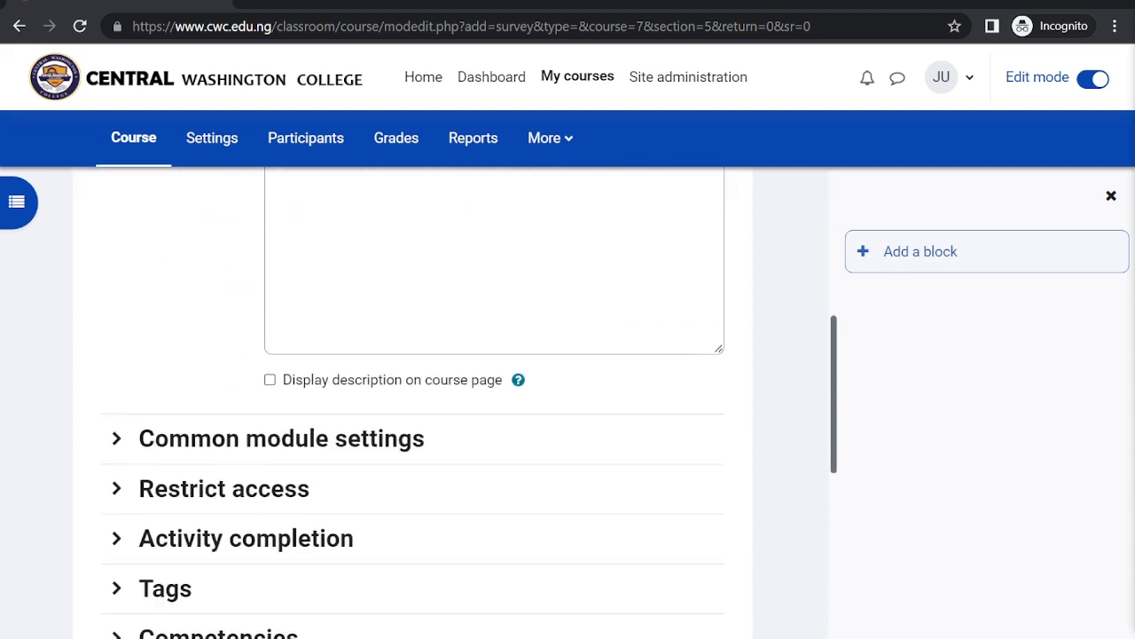
pyautogui.click(390, 253)
pyautogui.write('How')
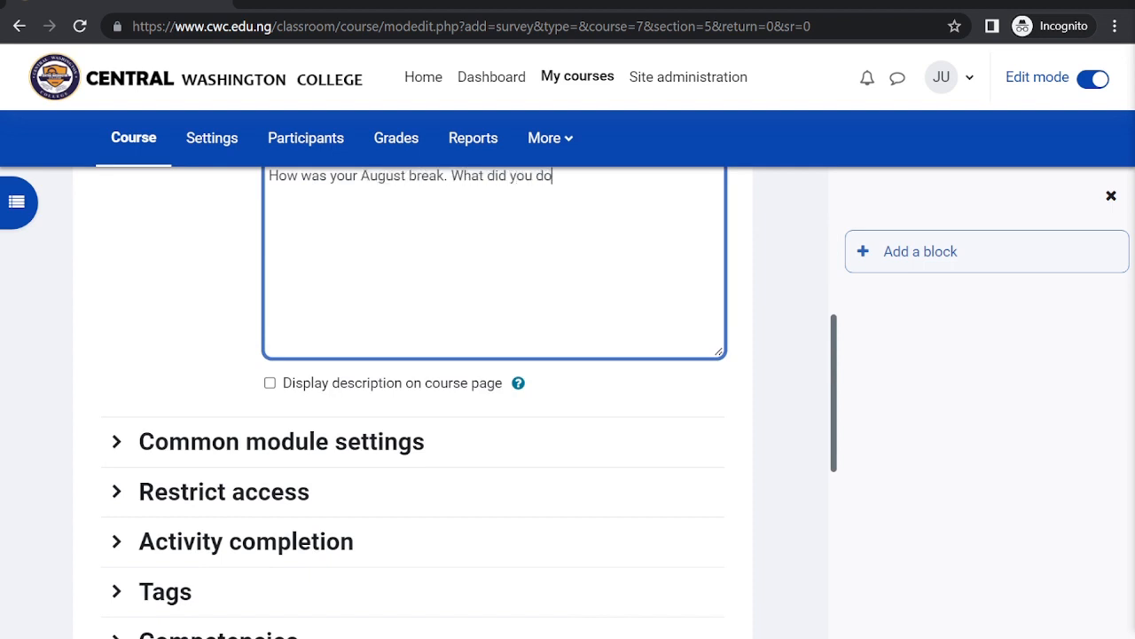
pyautogui.click(451, 174)
pyautogui.press('BackSpace')
pyautogui.press('BackSpace')
pyautogui.write('?')
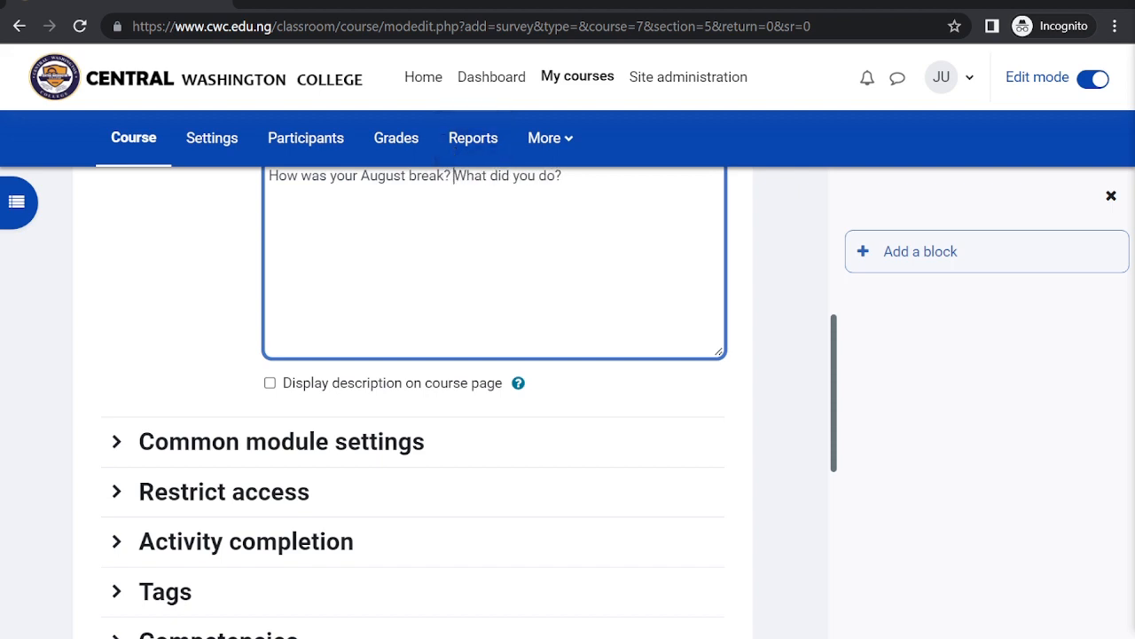
# Enable the content change notification for the survey, save it and return to the course.
pyautogui.scroll(-3, 246, 418)
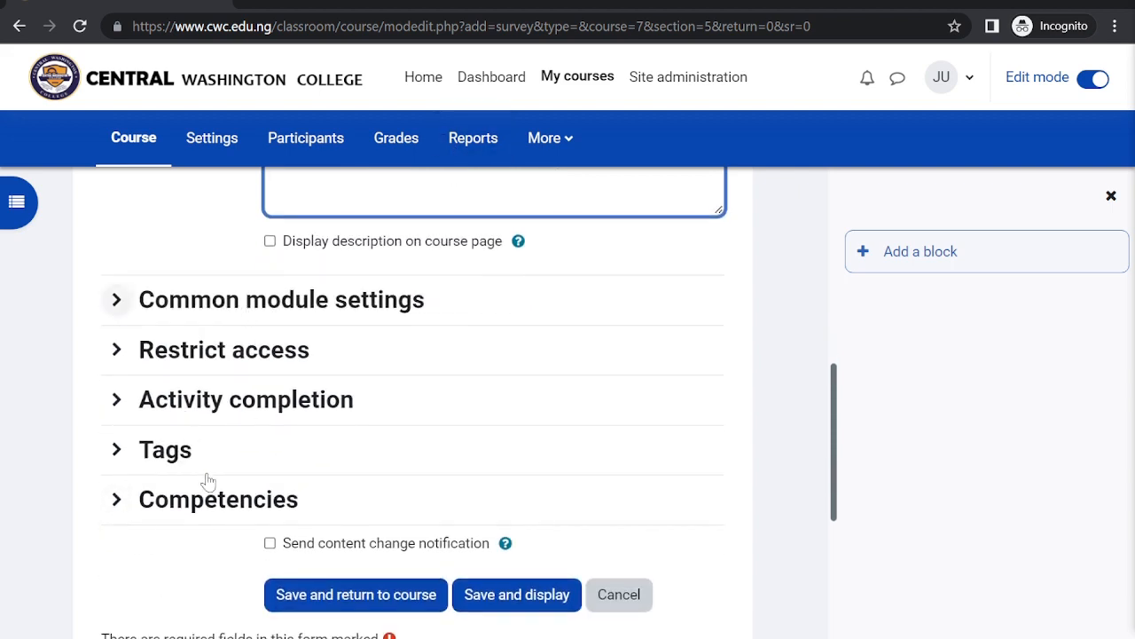
pyautogui.click(300, 549)
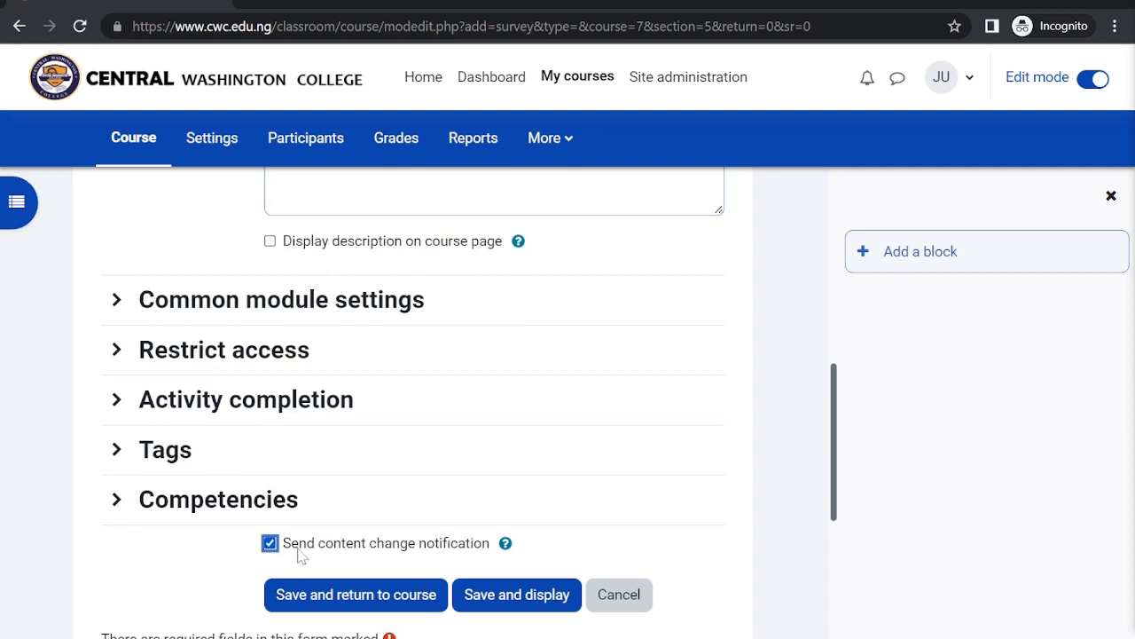
pyautogui.click(399, 602)
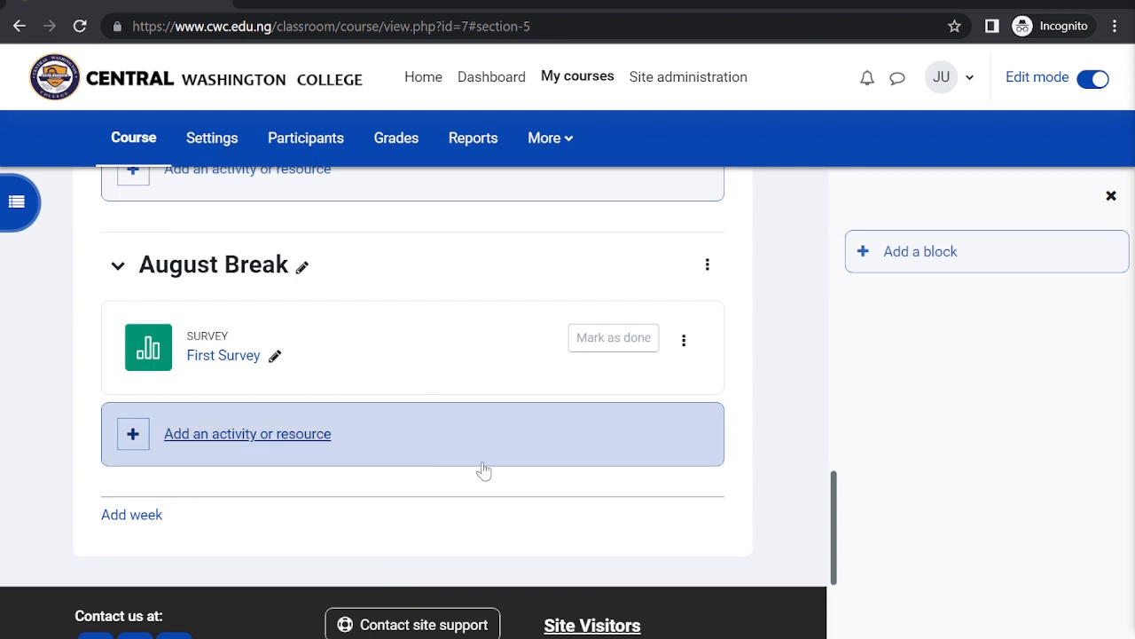
# Add another week below the August Break section and review the course page.
pyautogui.scroll(1, 481, 466)
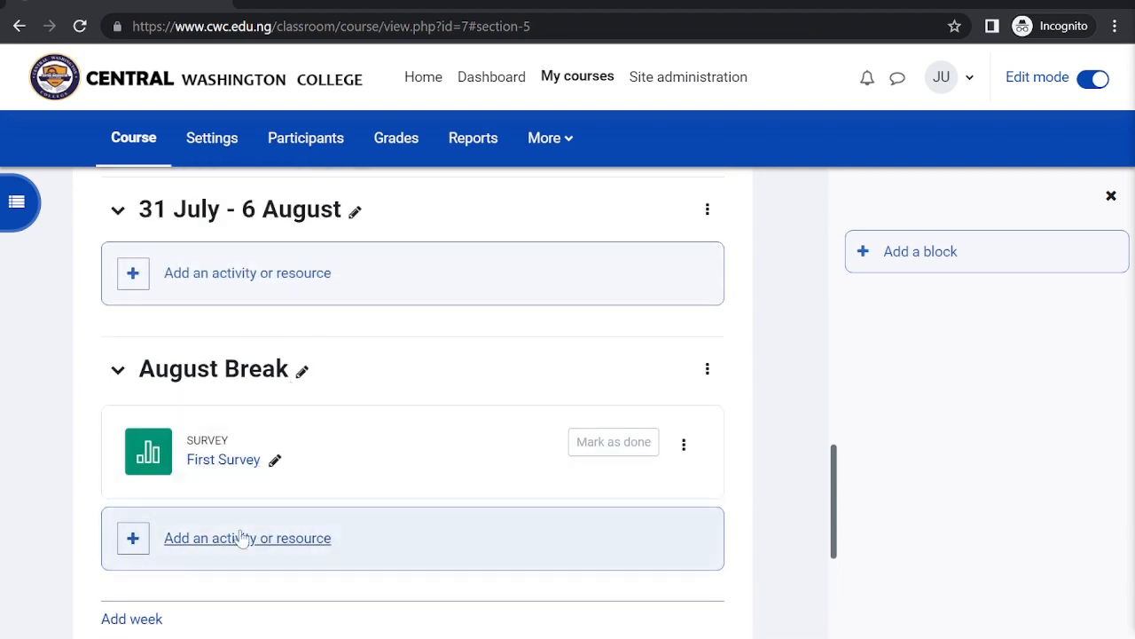
pyautogui.scroll(-3, 400, 410)
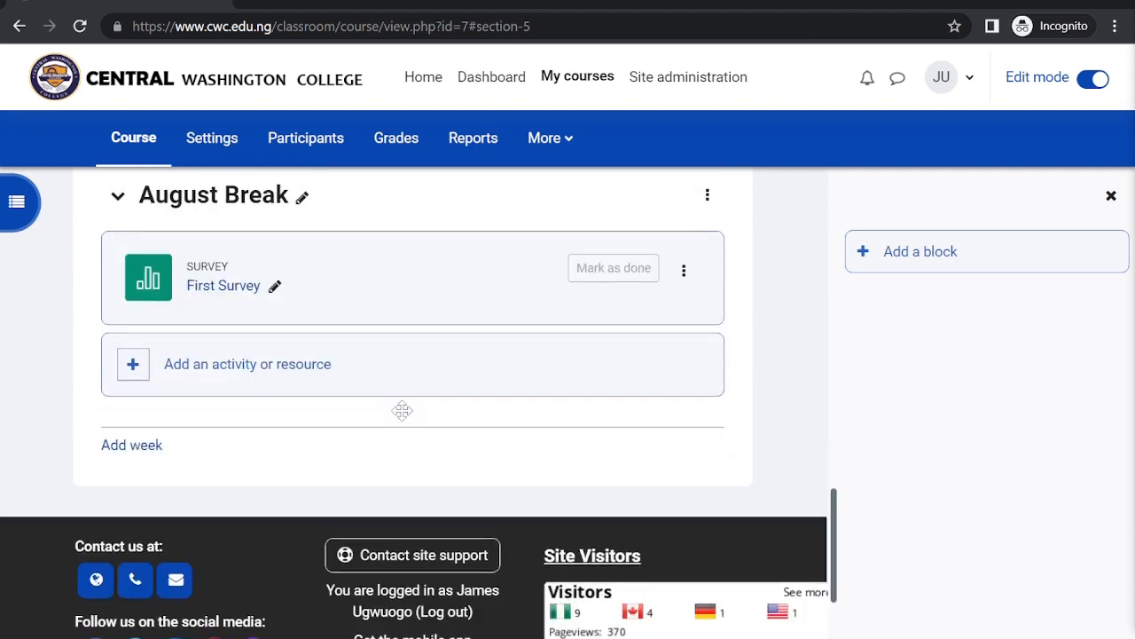
pyautogui.click(142, 396)
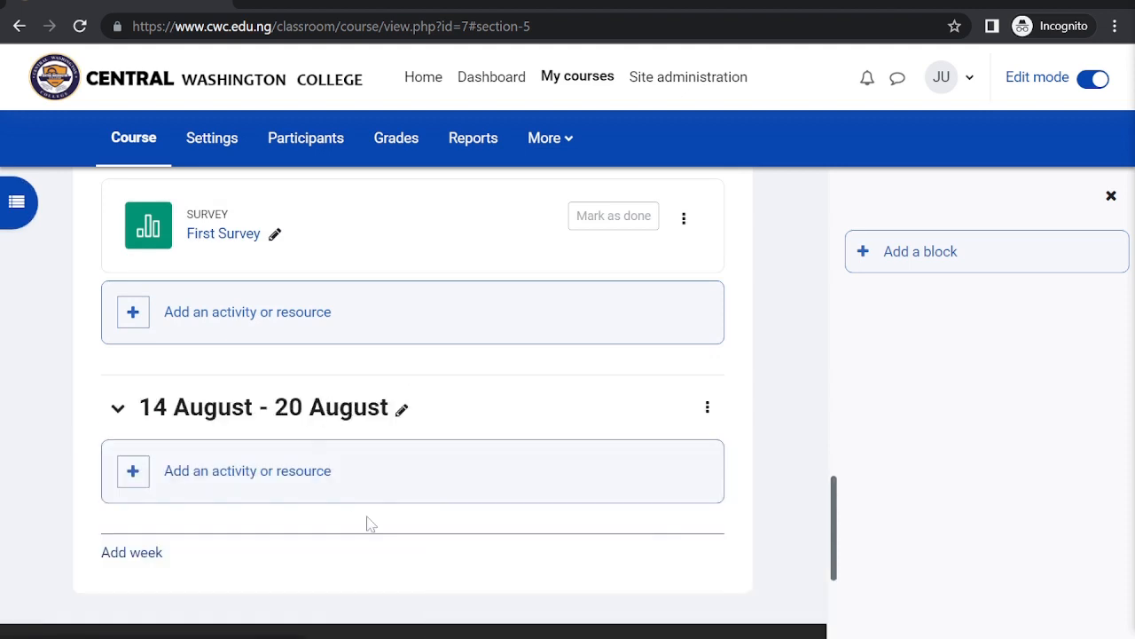
pyautogui.scroll(4, 369, 522)
pyautogui.scroll(-4, 367, 516)
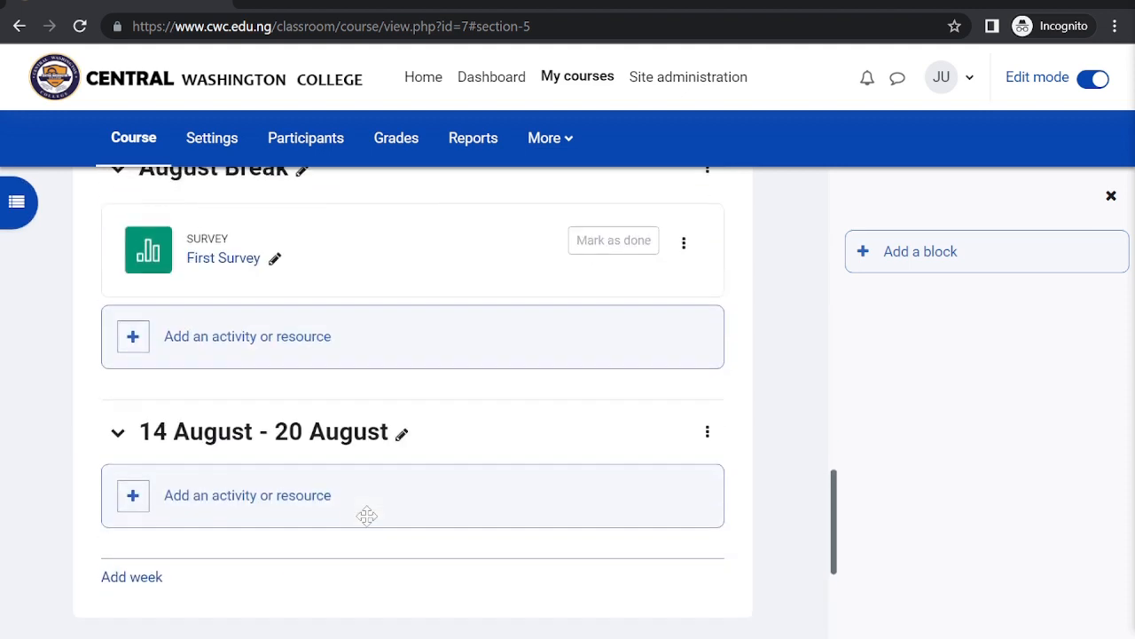
pyautogui.scroll(15, 365, 522)
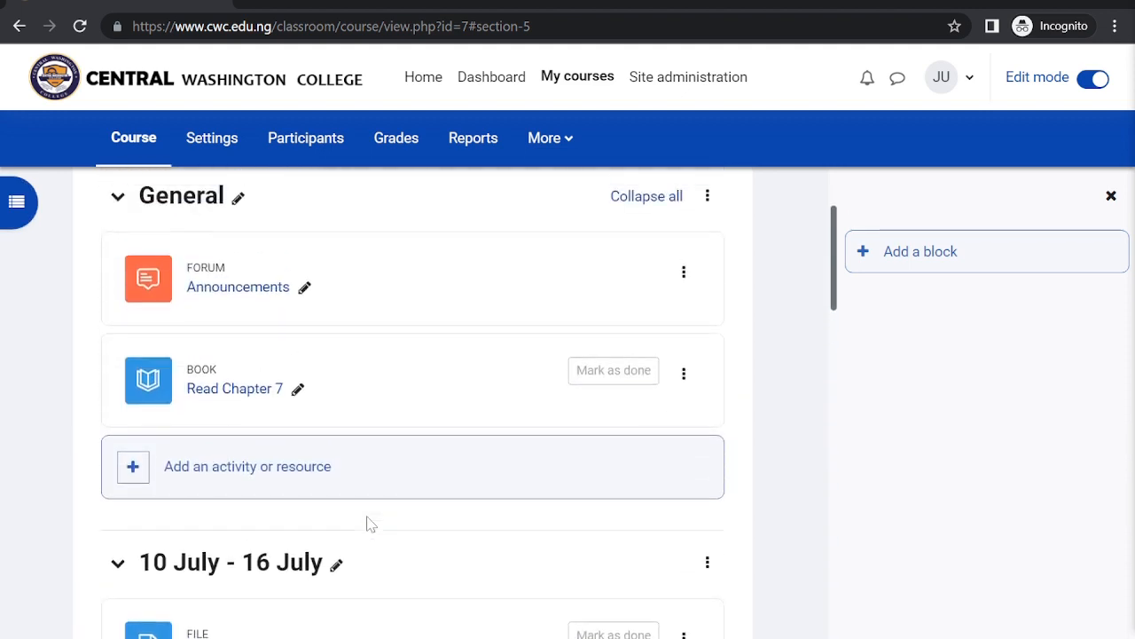
# Start adding a File resource to the 17 July - 23 July section.
pyautogui.scroll(2, 365, 524)
pyautogui.scroll(-5, 458, 609)
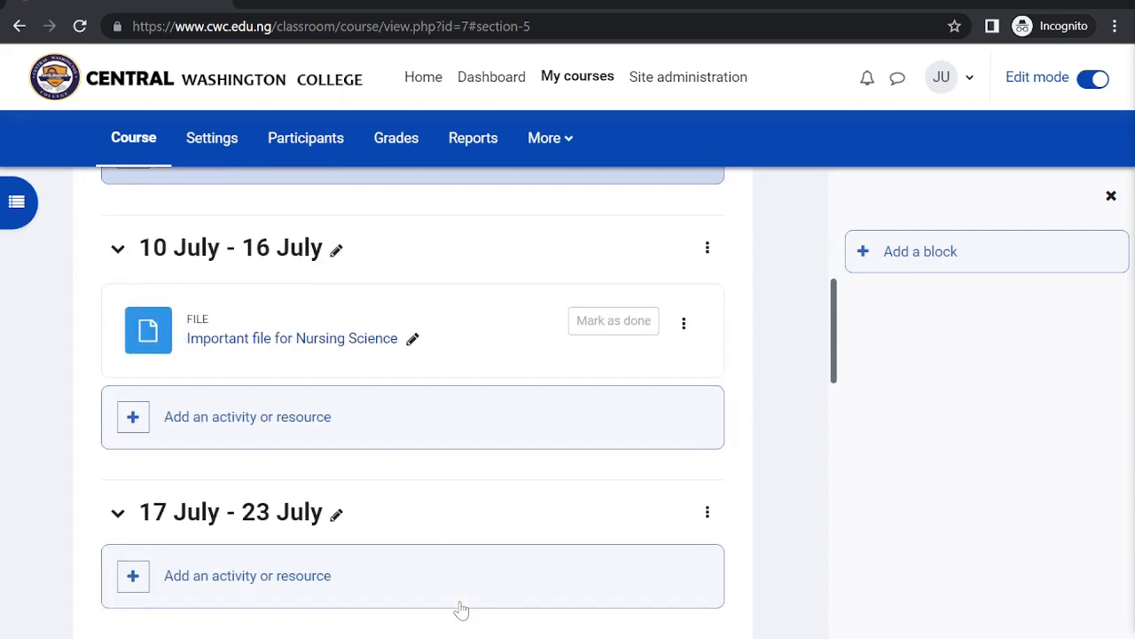
pyautogui.scroll(-3, 459, 609)
pyautogui.click(133, 325)
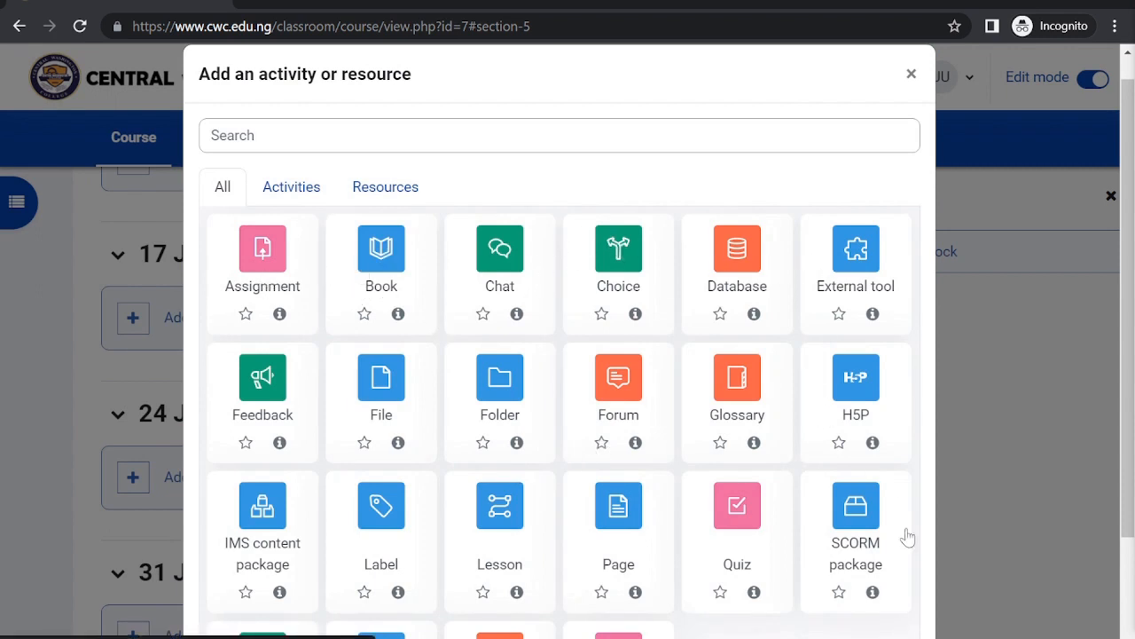
pyautogui.click(417, 137)
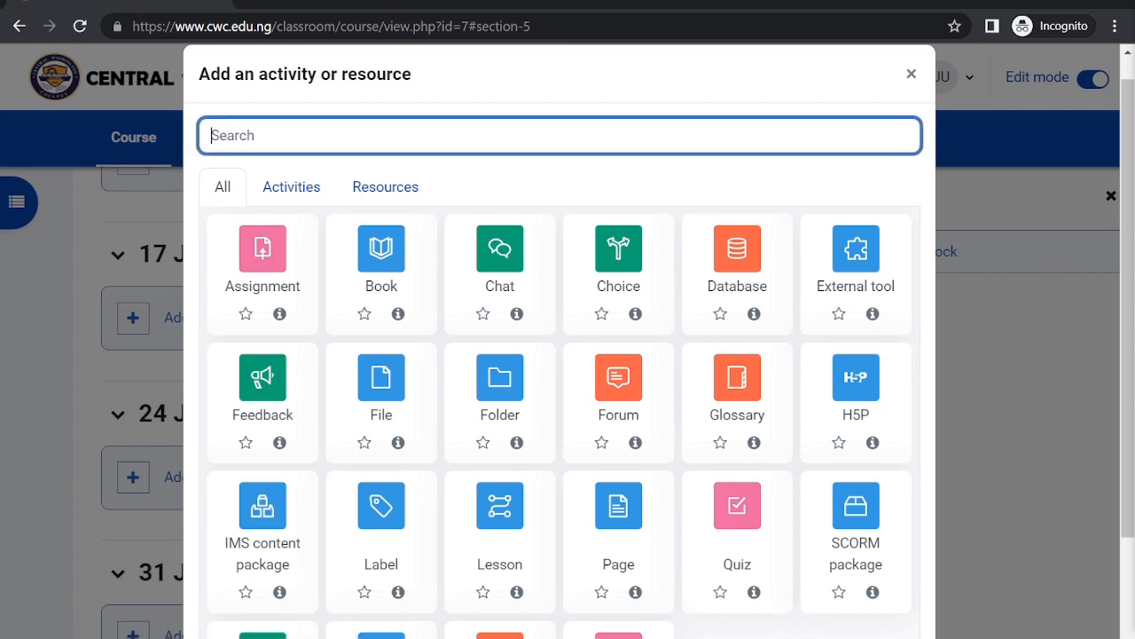
pyautogui.click(402, 197)
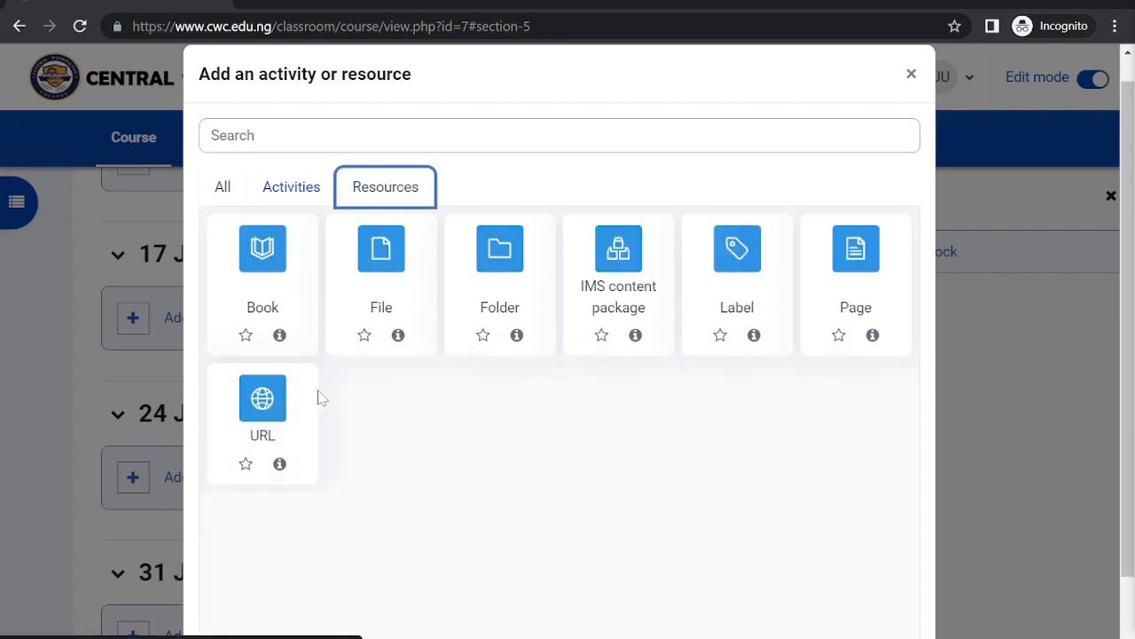
pyautogui.click(386, 277)
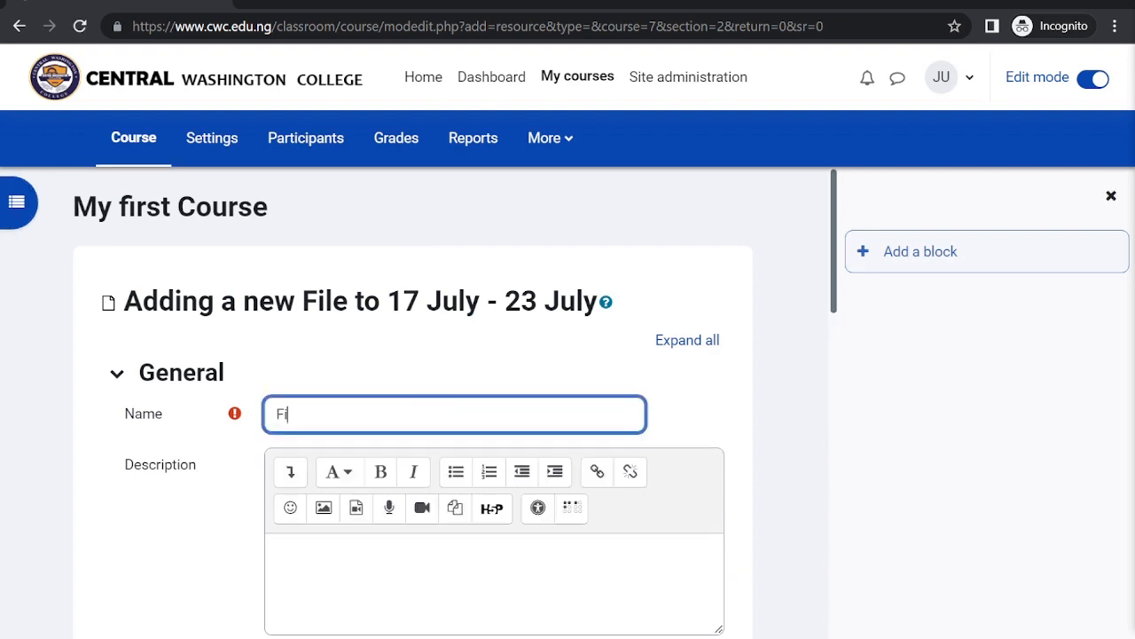
# Try to save the resource as "File name" with no file attached and return to the course.
pyautogui.scroll(-10, 457, 317)
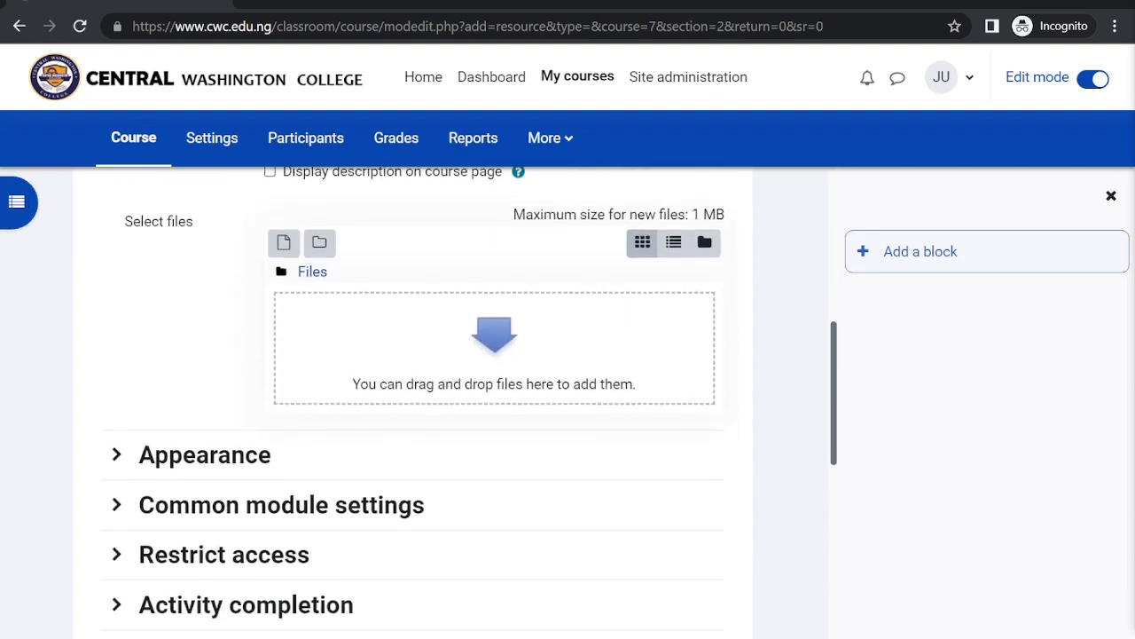
pyautogui.scroll(2, 456, 316)
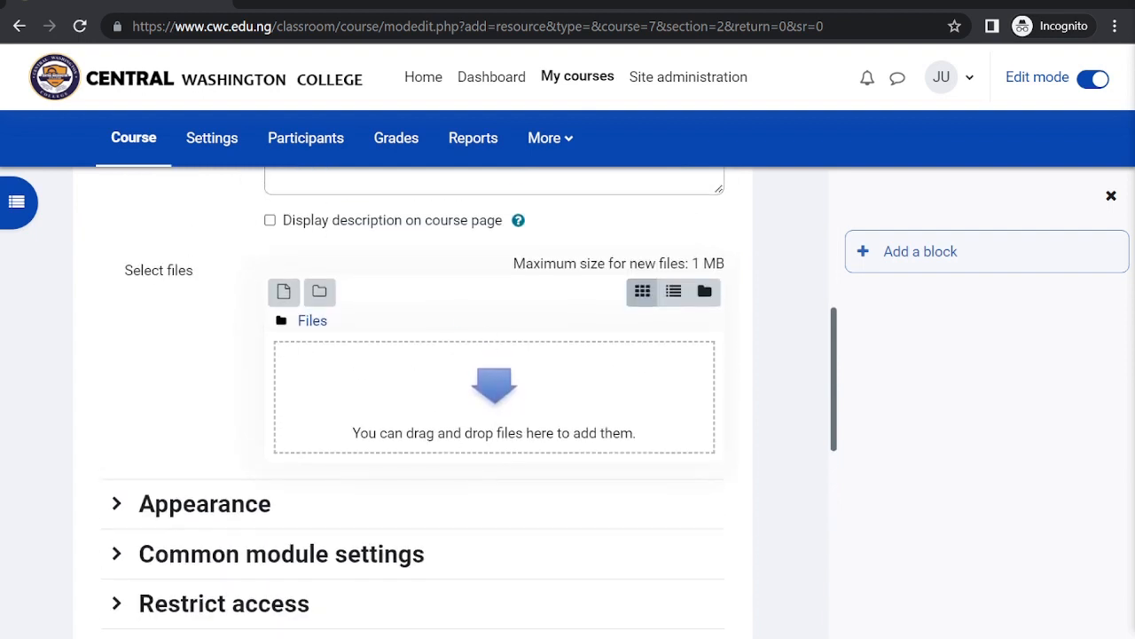
pyautogui.scroll(-3, 457, 317)
pyautogui.scroll(-1, 523, 435)
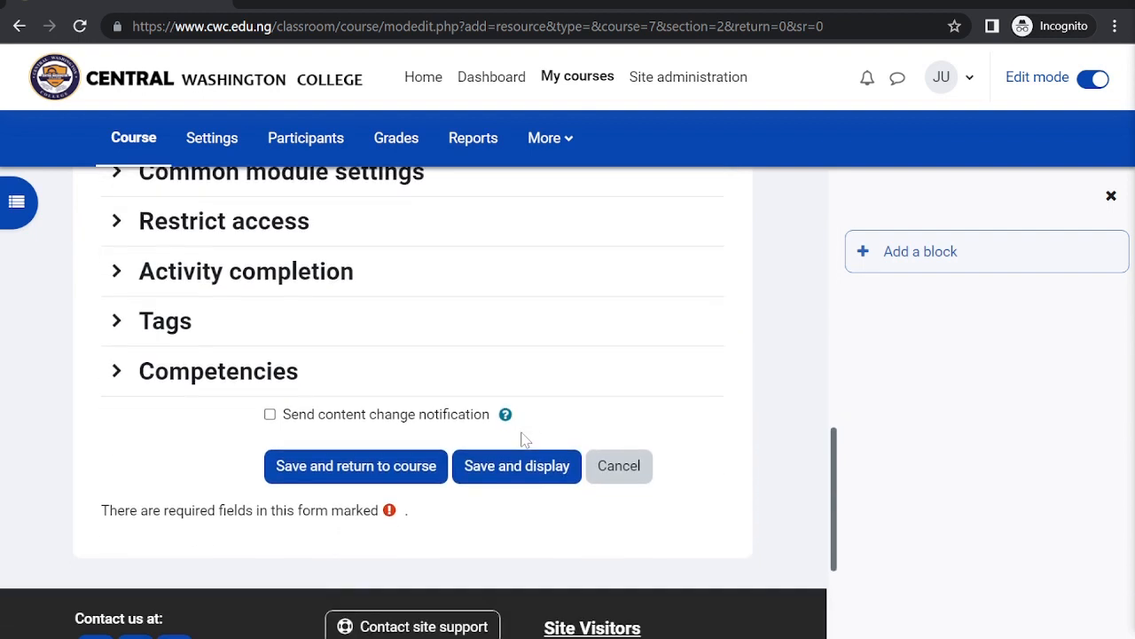
pyautogui.click(375, 466)
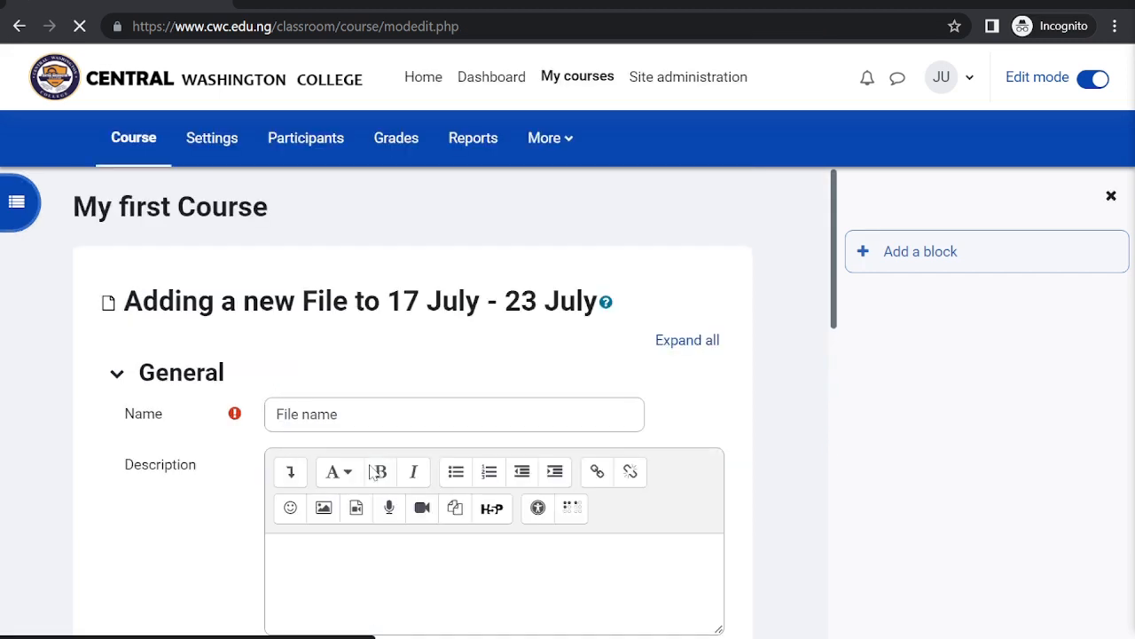
pyautogui.scroll(-5, 452, 441)
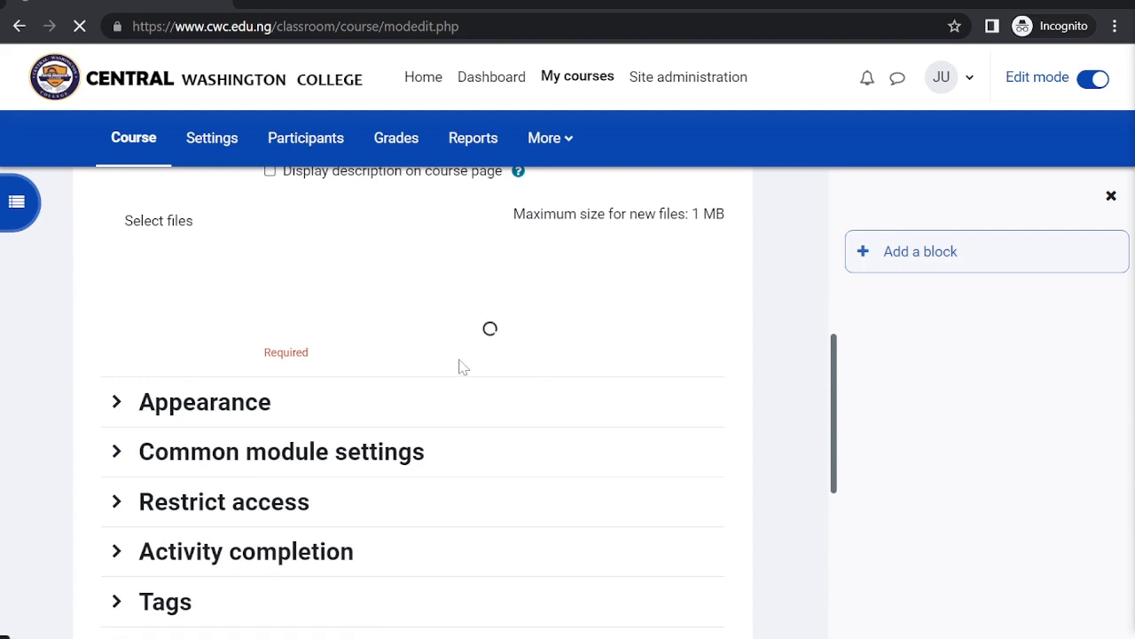
pyautogui.scroll(6, 464, 367)
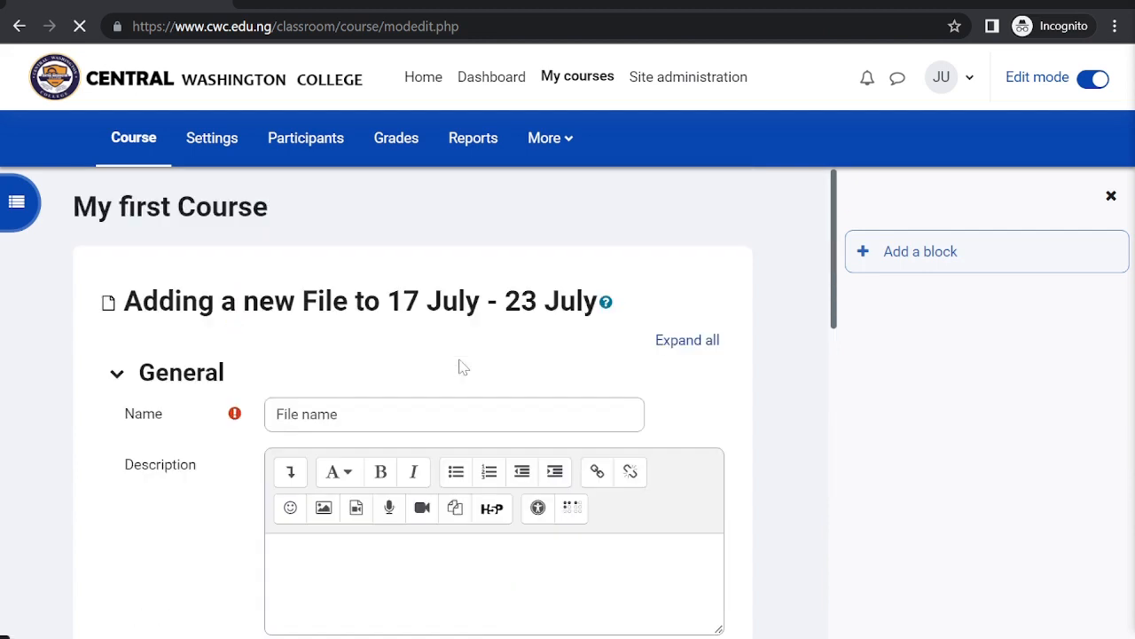
# Turn off edit mode and reopen My first Course from the course overview.
pyautogui.click(1095, 79)
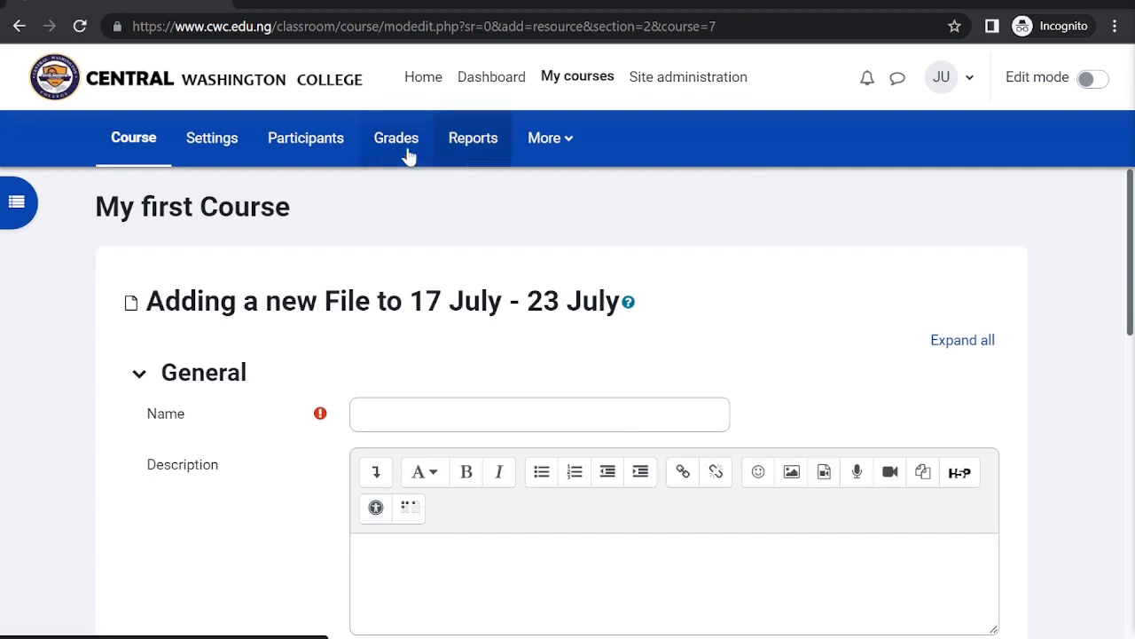
pyautogui.click(564, 80)
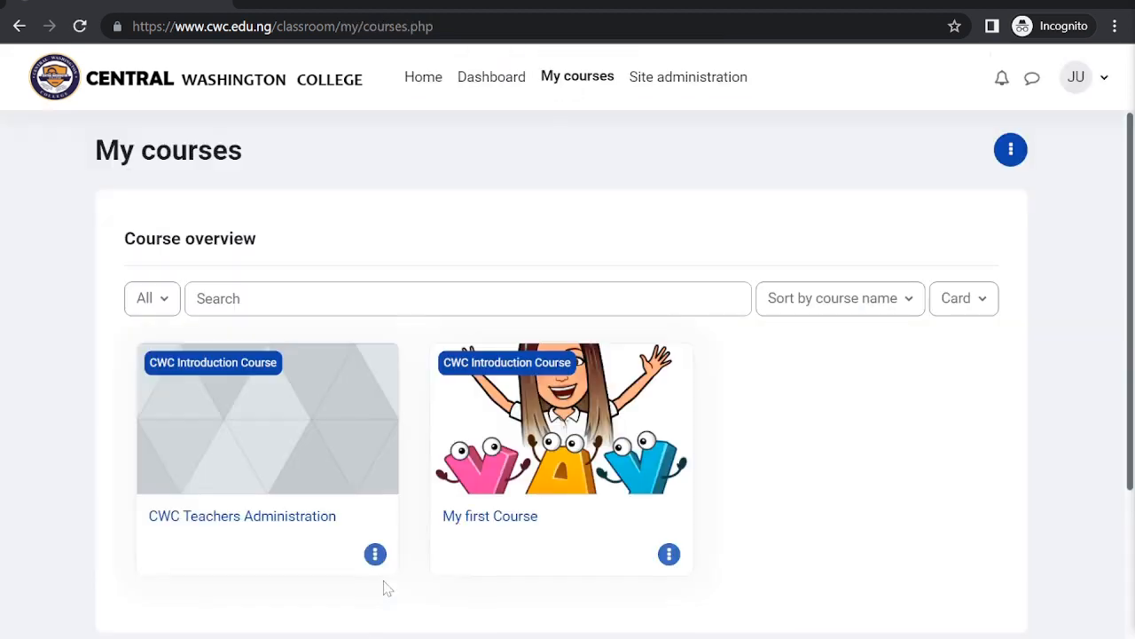
pyautogui.scroll(-2, 383, 585)
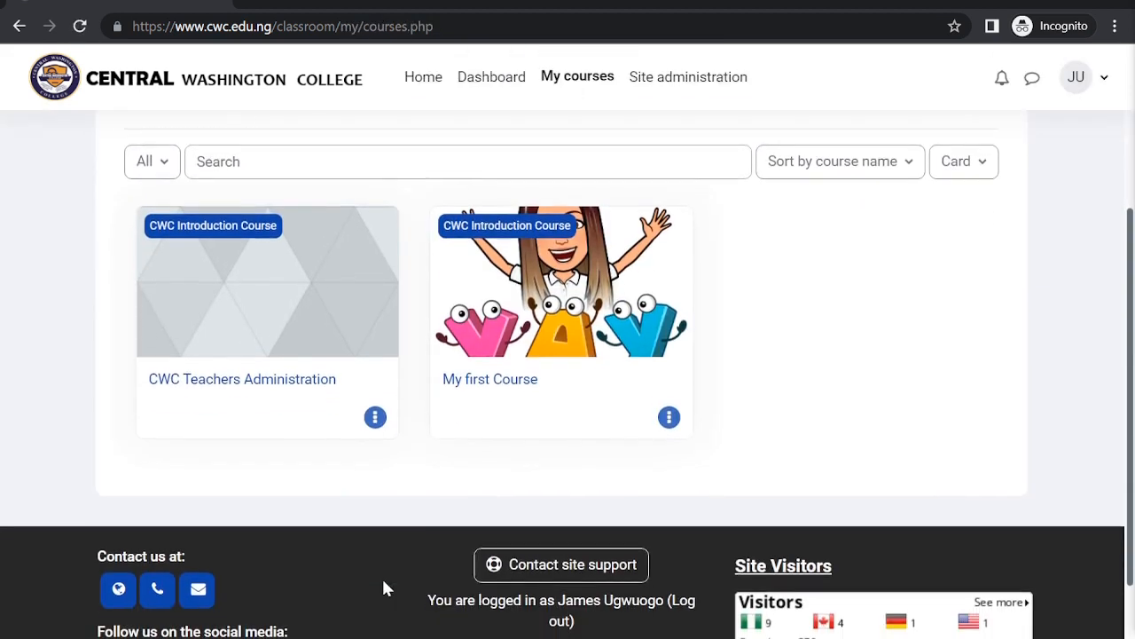
pyautogui.click(568, 302)
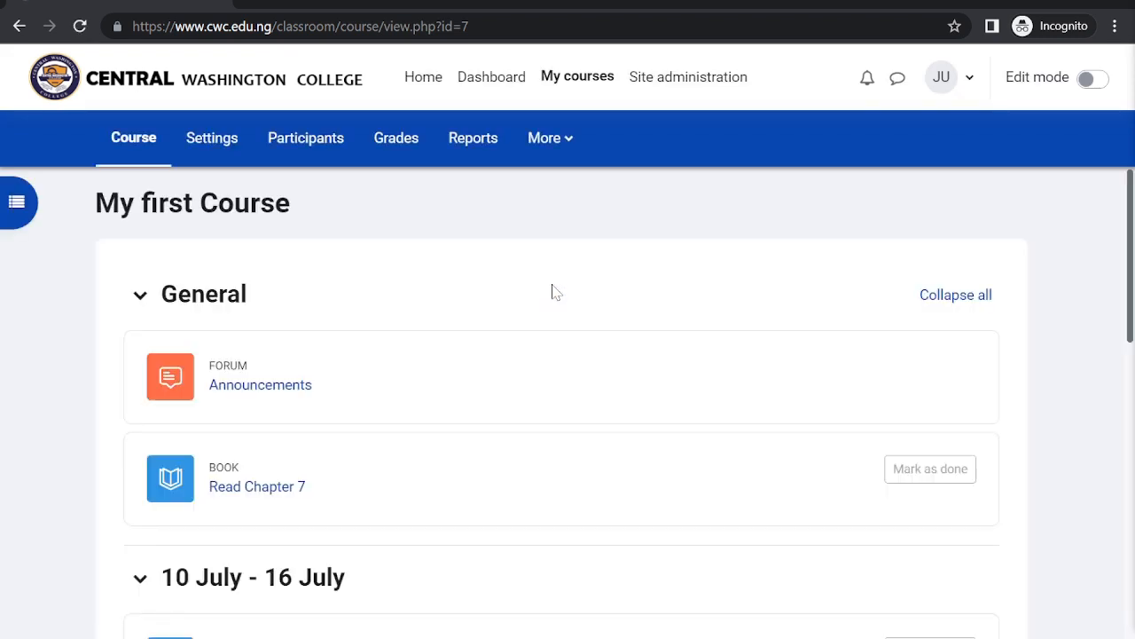
pyautogui.scroll(-1, 330, 328)
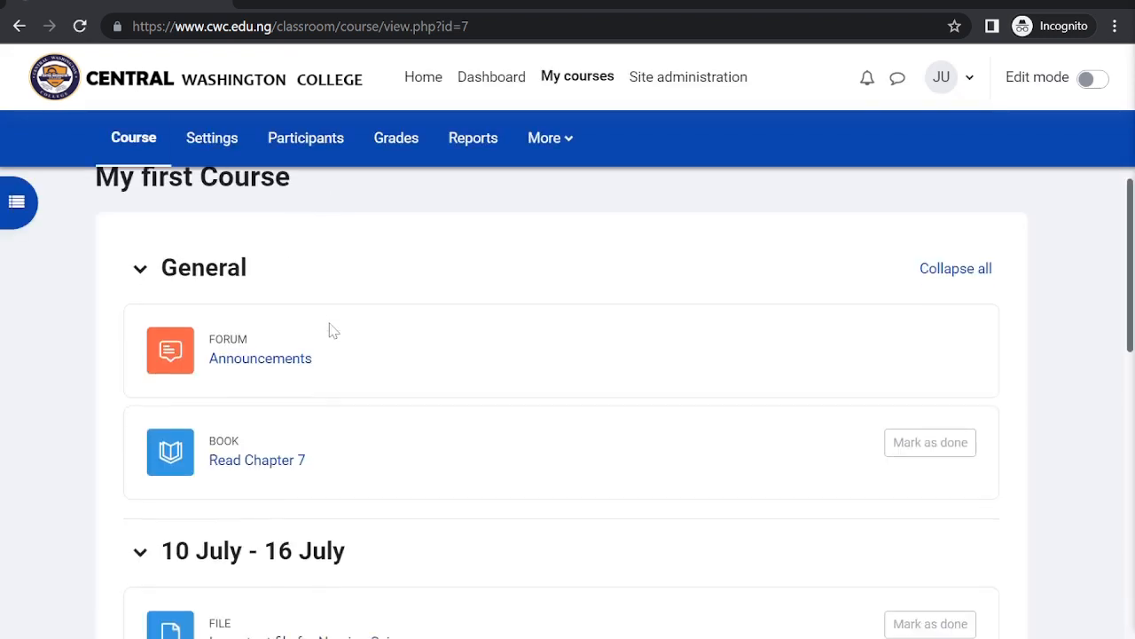
# Open the Announcements forum and read the "Welcome to the new semester" discussion.
pyautogui.click(284, 358)
pyautogui.scroll(-2, 284, 365)
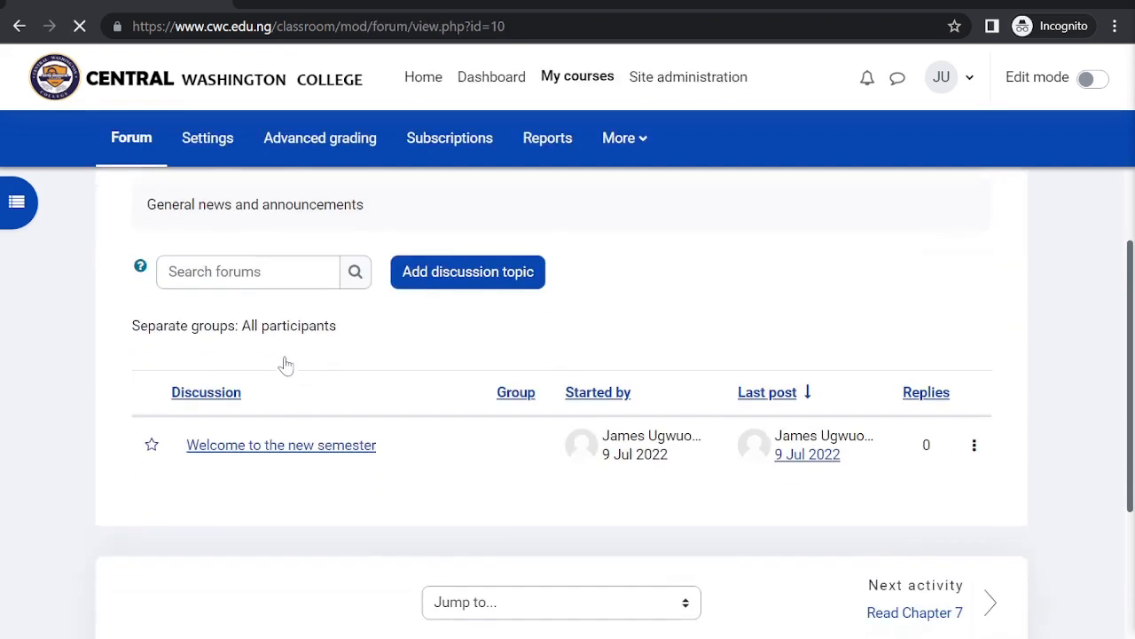
pyautogui.scroll(-2, 285, 364)
pyautogui.click(294, 312)
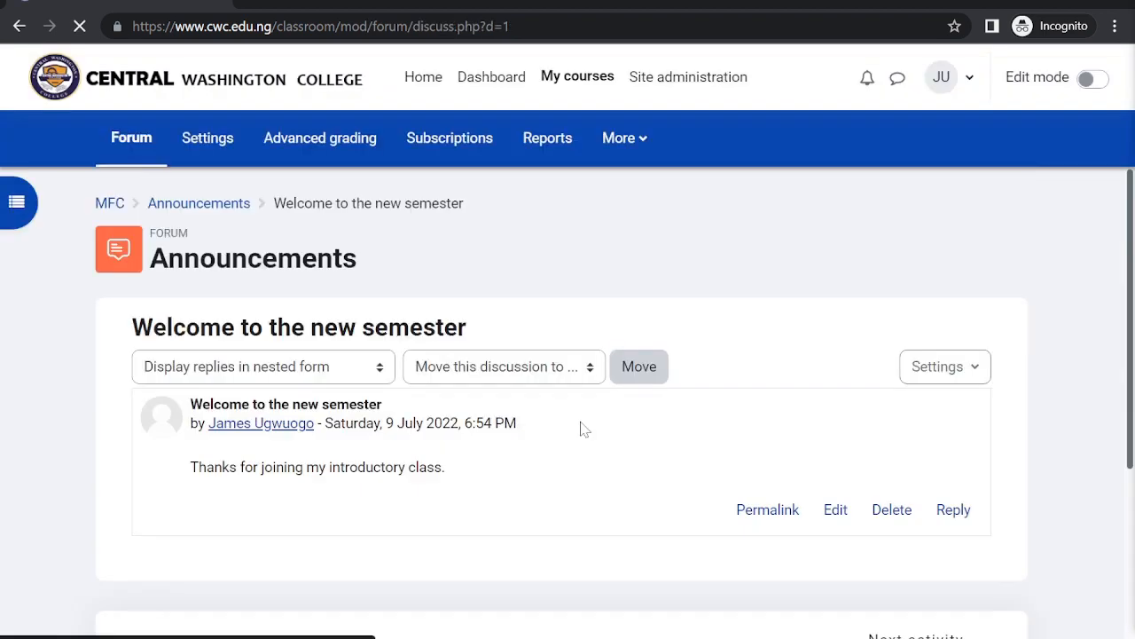
pyautogui.scroll(-2, 584, 429)
pyautogui.scroll(2, 470, 334)
# Return to My first Course and review its weekly sections and activities from General to 14 August - 20 August.
pyautogui.click(603, 78)
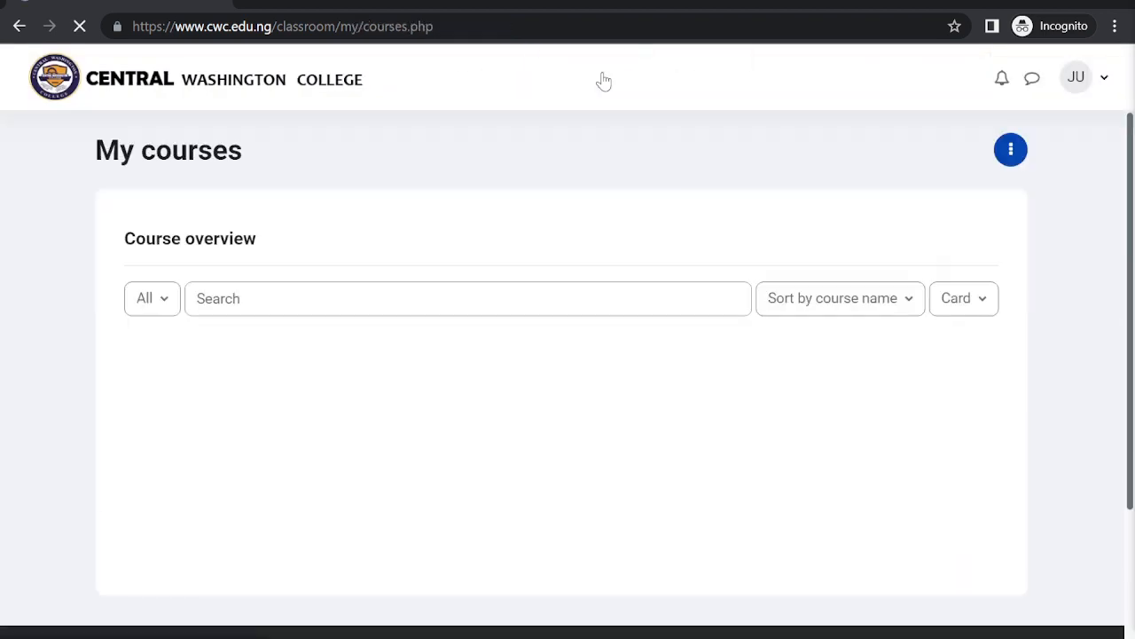
pyautogui.scroll(-3, 376, 438)
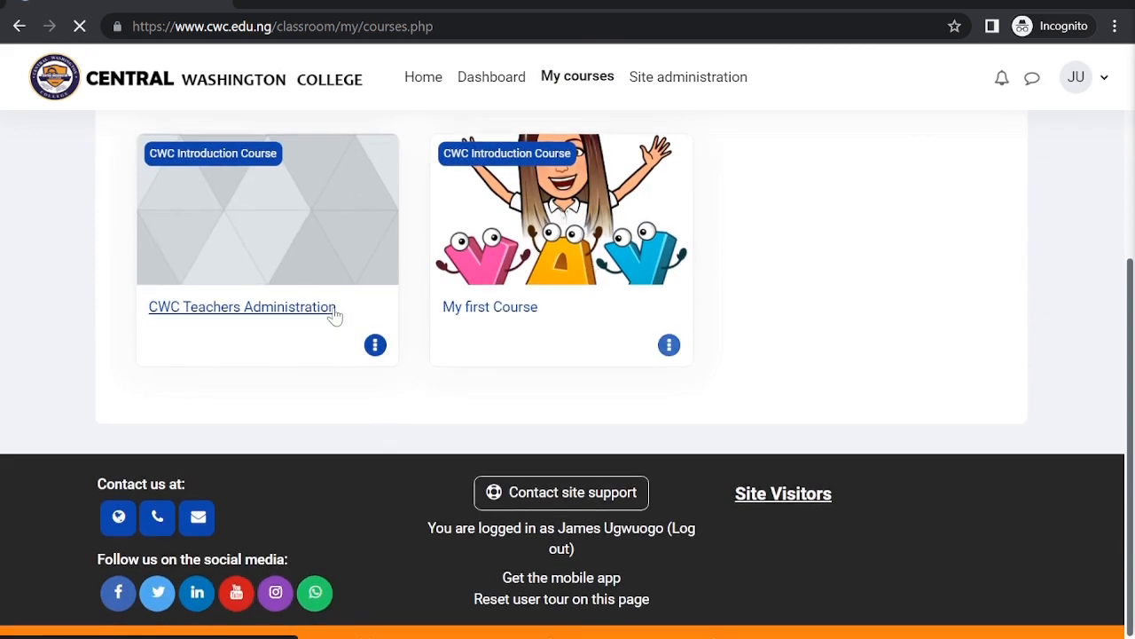
pyautogui.click(565, 216)
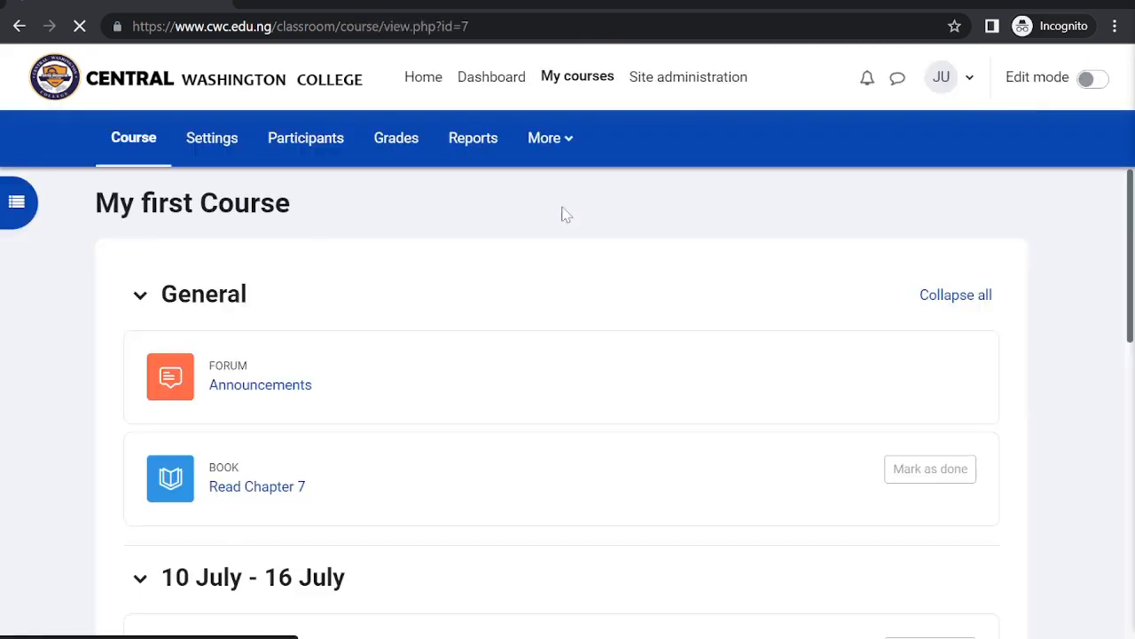
pyautogui.scroll(-8, 565, 216)
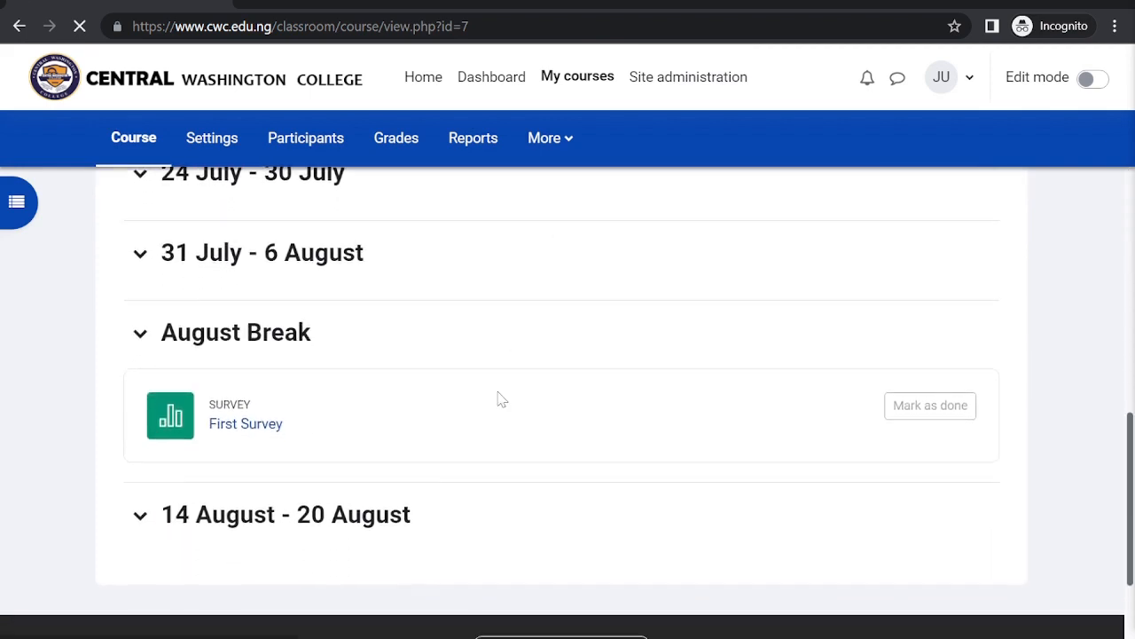
pyautogui.scroll(8, 523, 500)
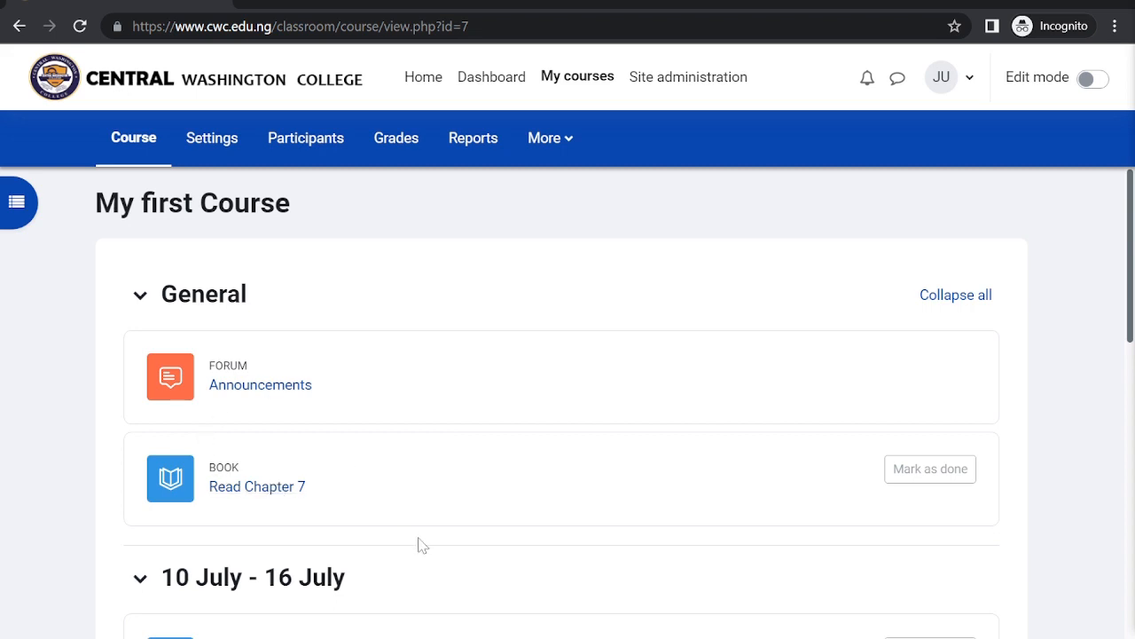
pyautogui.scroll(-3, 422, 545)
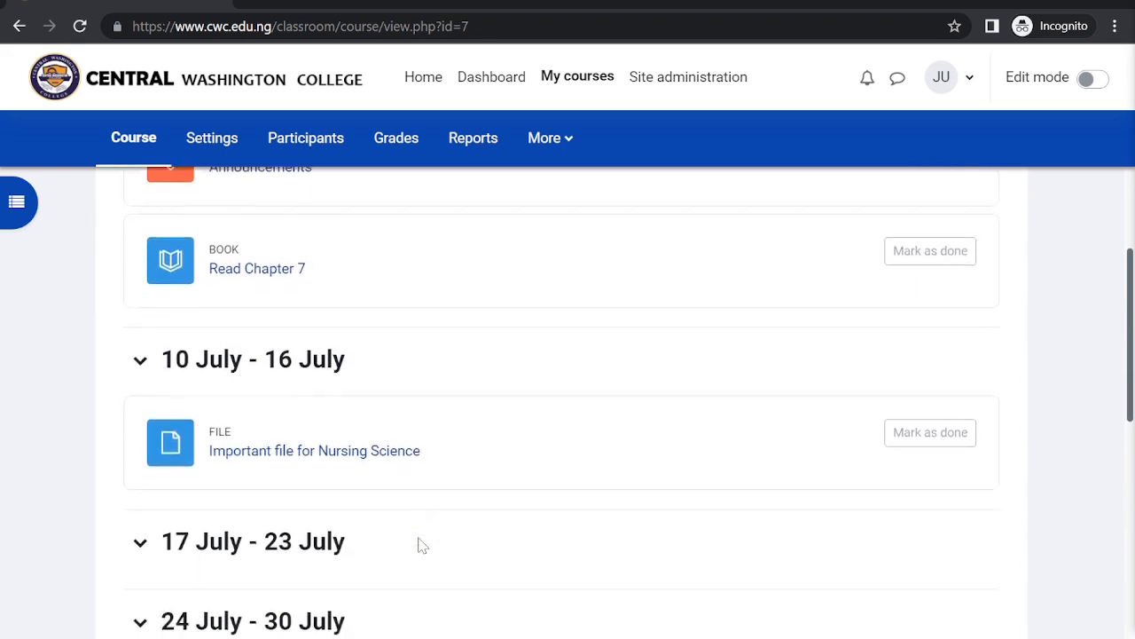
pyautogui.scroll(-5, 422, 544)
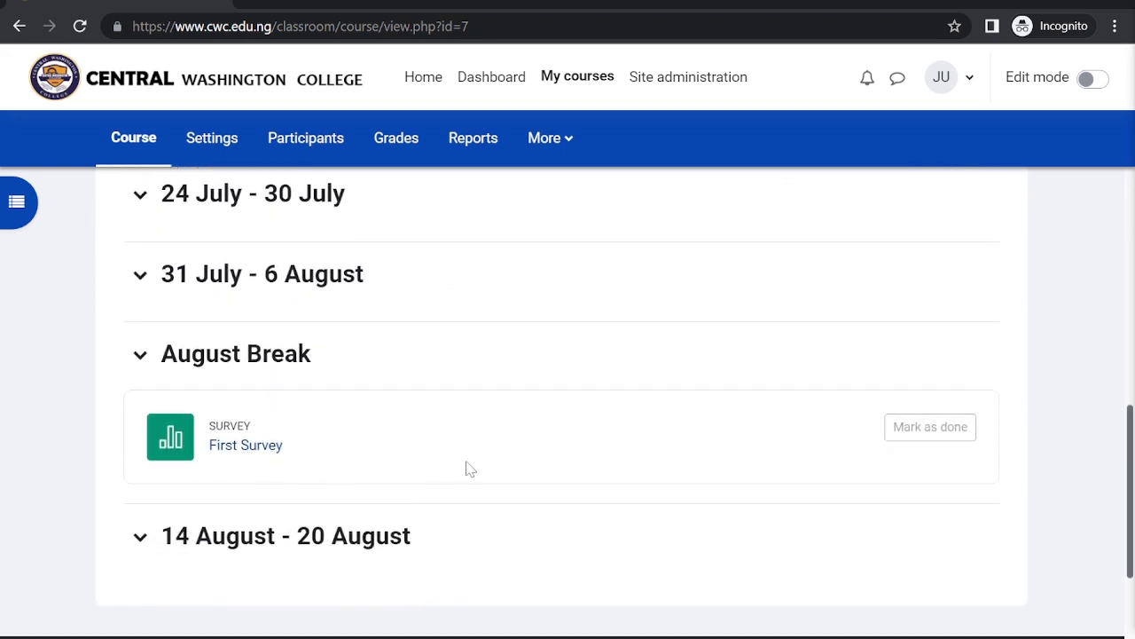
pyautogui.scroll(8, 470, 468)
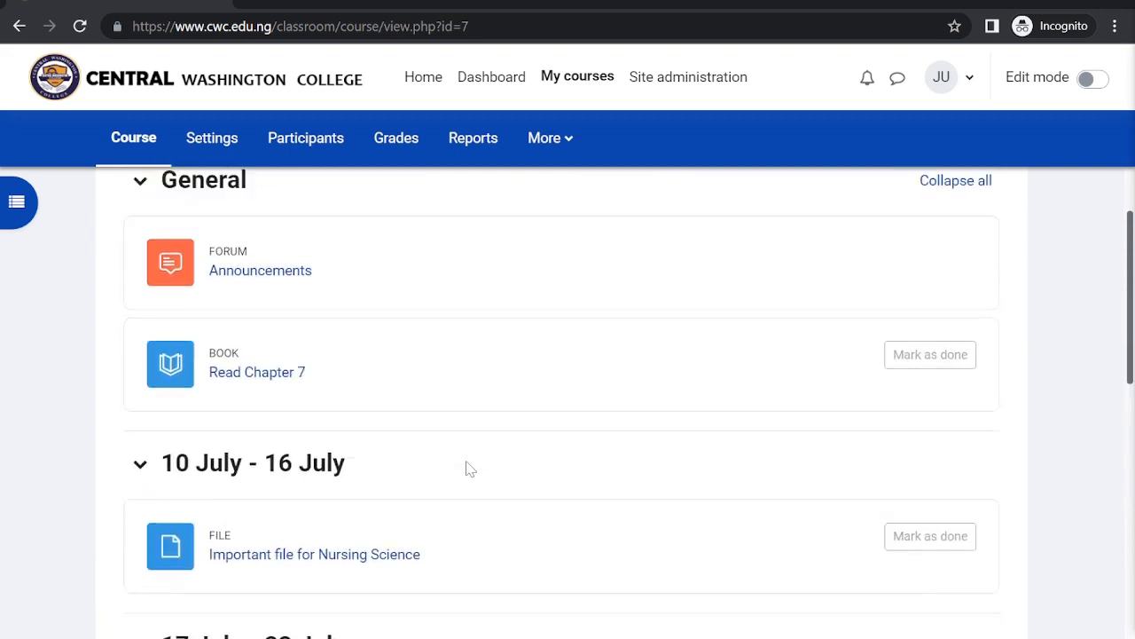
pyautogui.scroll(-2, 470, 468)
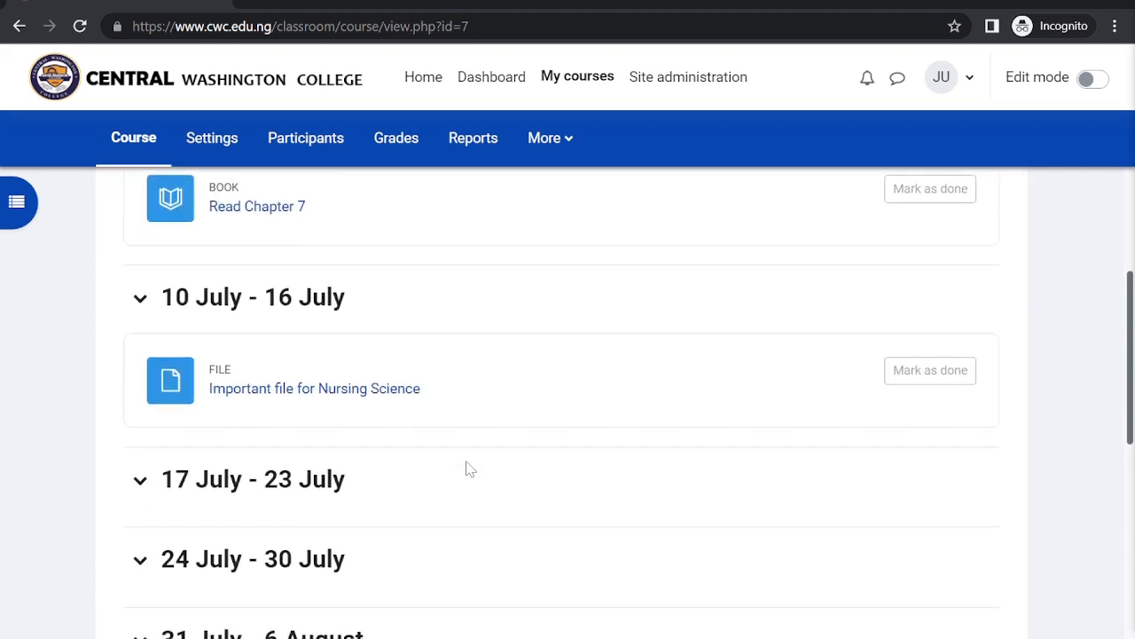
pyautogui.scroll(-2, 470, 469)
pyautogui.scroll(5, 470, 468)
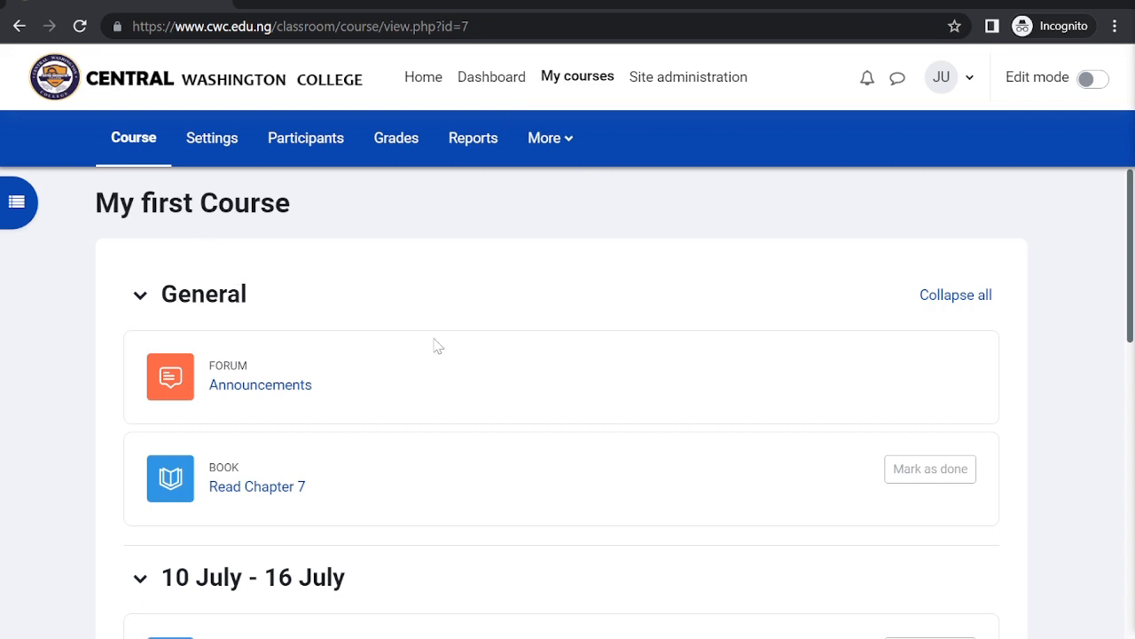
pyautogui.scroll(-3, 497, 393)
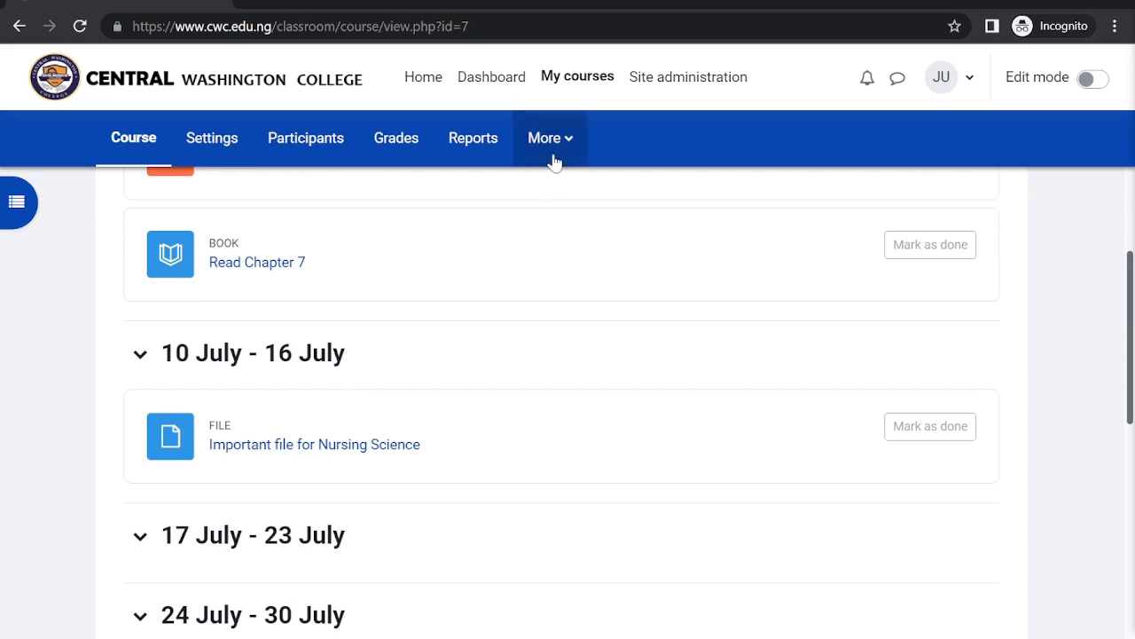
# Open the site's course and category management and start a new course in the CWC Introduction Course category.
pyautogui.click(697, 77)
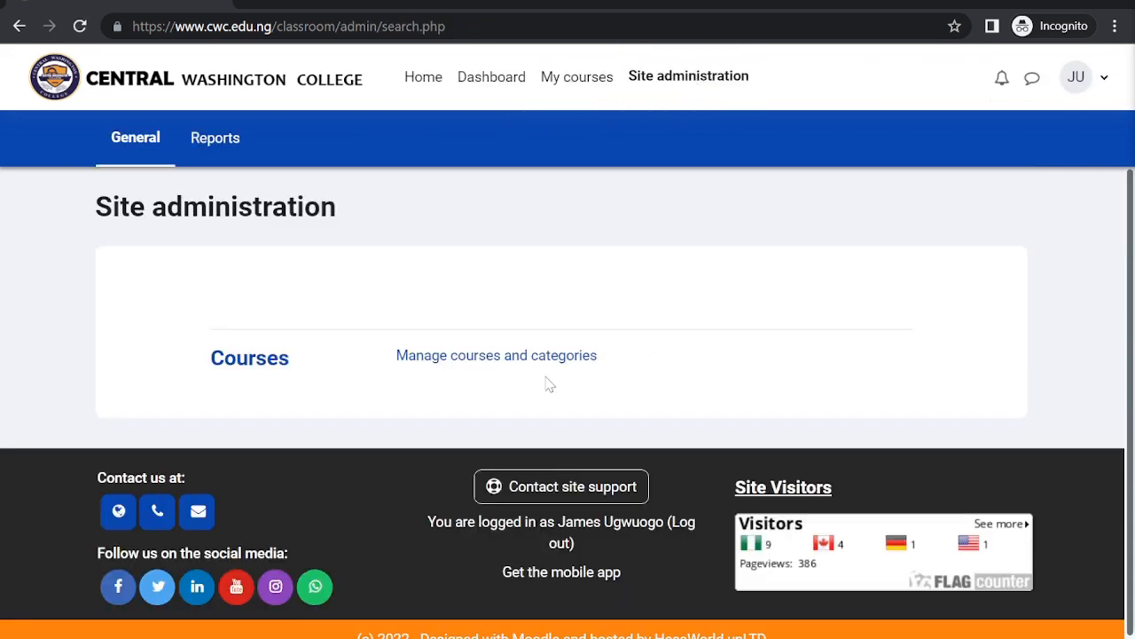
pyautogui.click(531, 356)
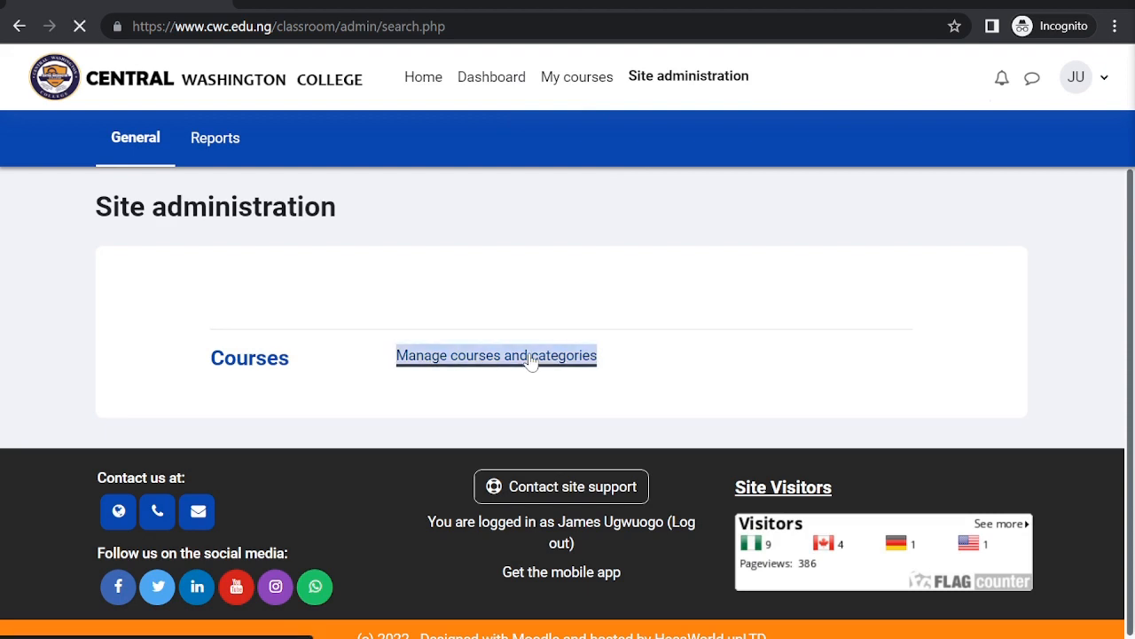
pyautogui.scroll(-1, 532, 358)
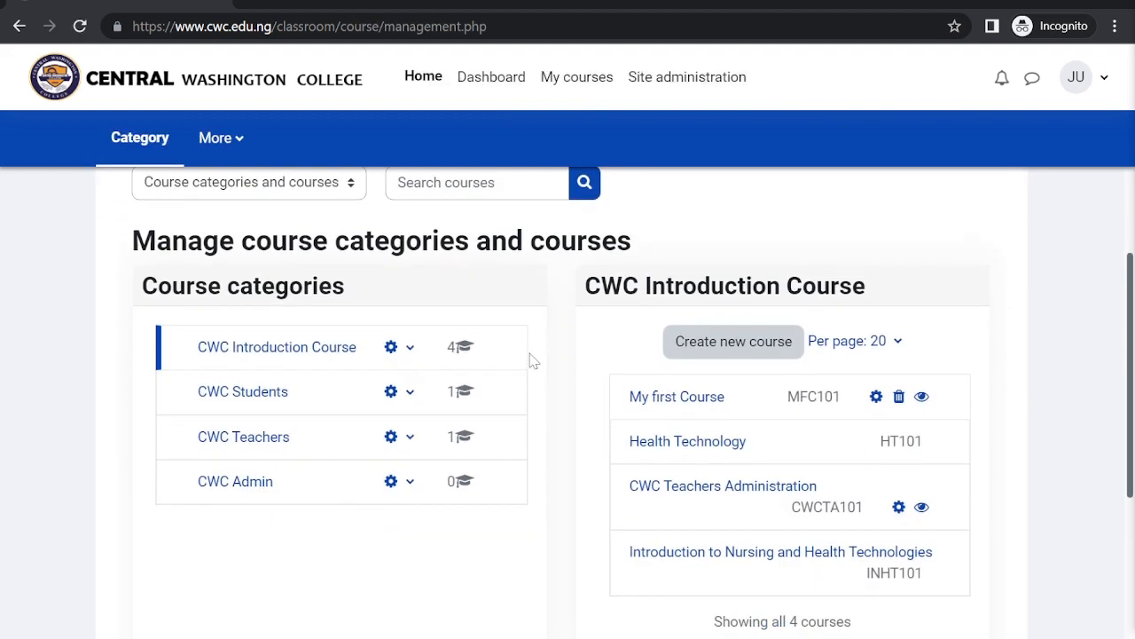
pyautogui.click(740, 344)
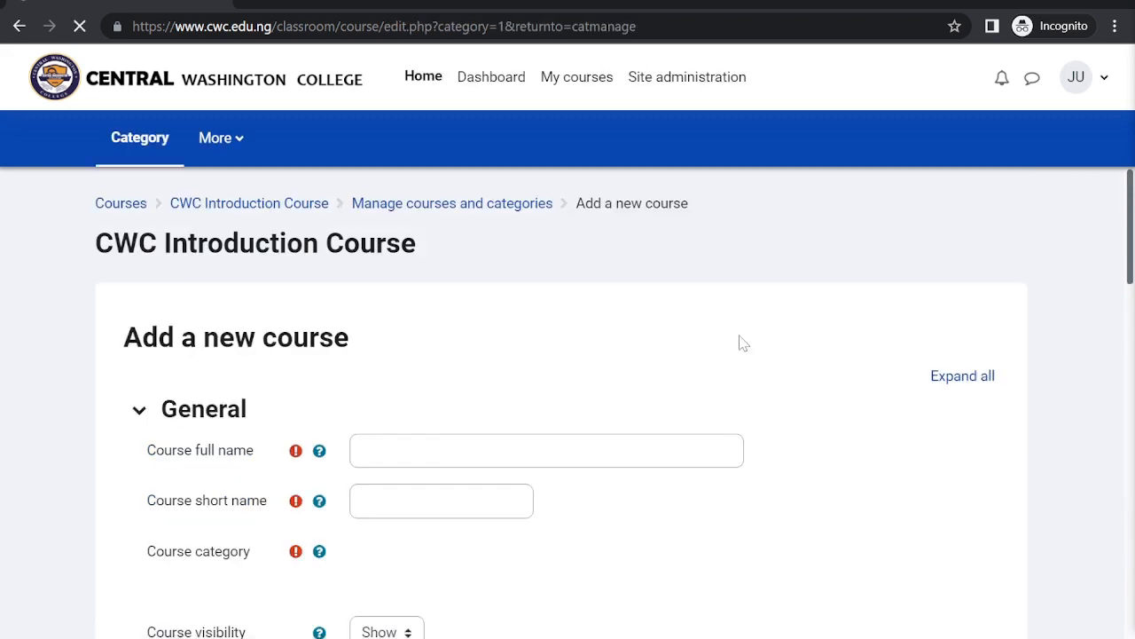
# Set the new course's category to CWC Students and check the other categories available.
pyautogui.scroll(-2, 585, 502)
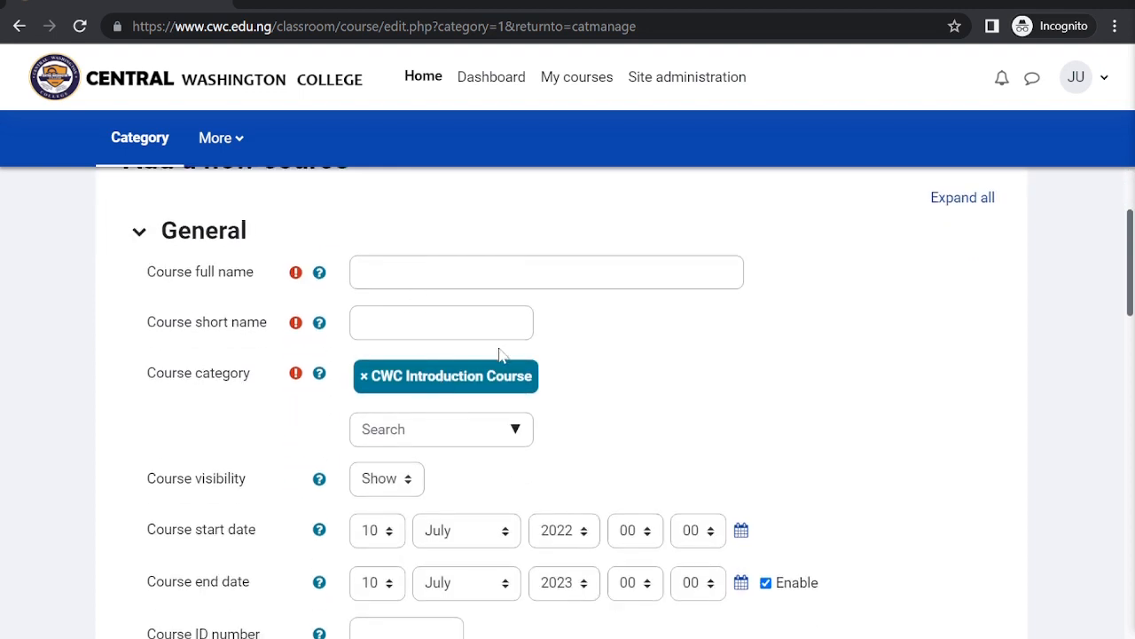
pyautogui.click(497, 429)
pyautogui.click(518, 434)
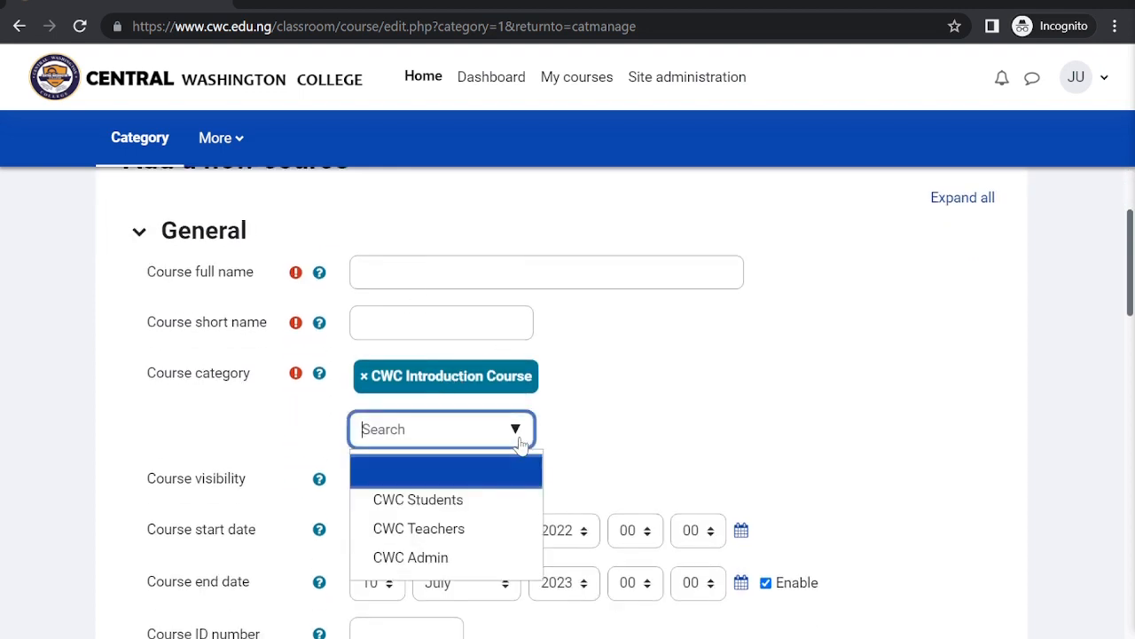
pyautogui.click(424, 502)
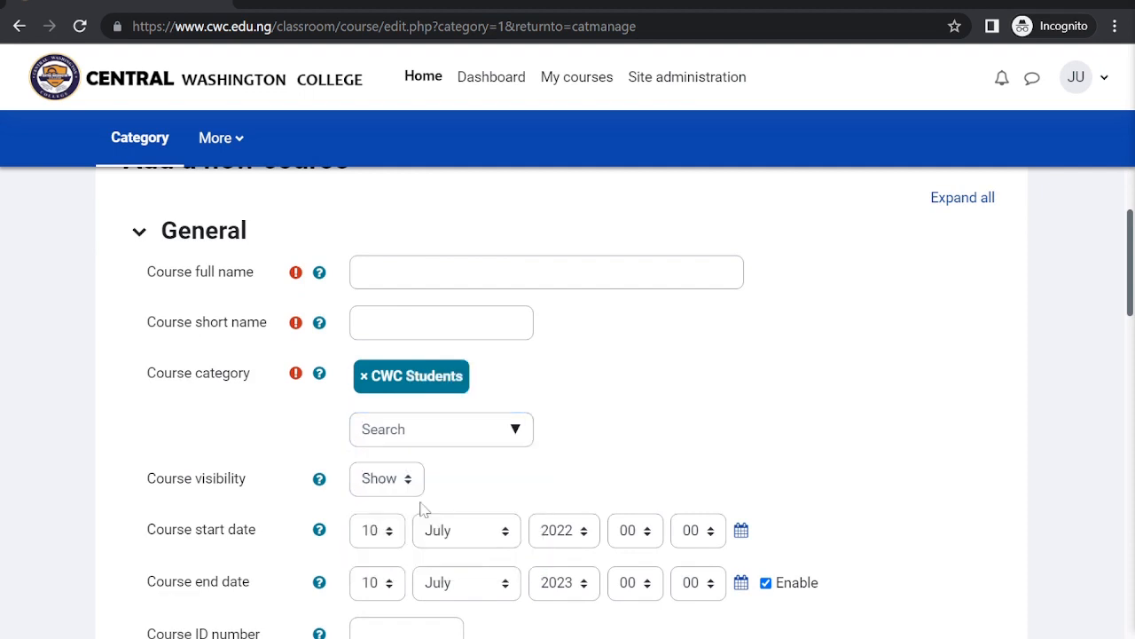
pyautogui.click(516, 429)
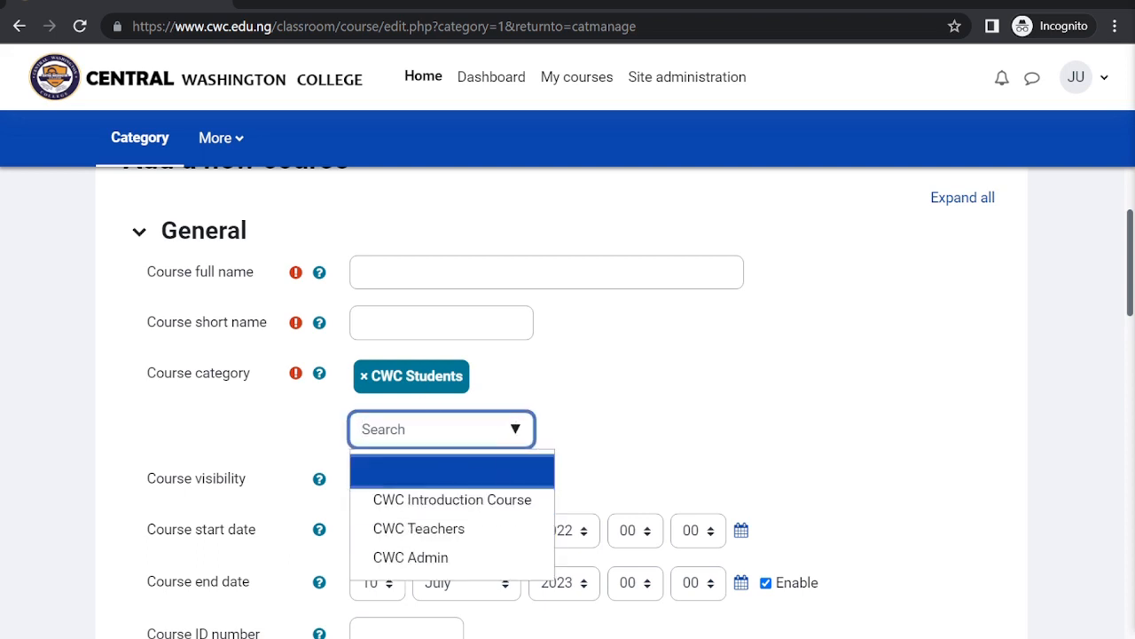
pyautogui.click(604, 362)
pyautogui.click(452, 427)
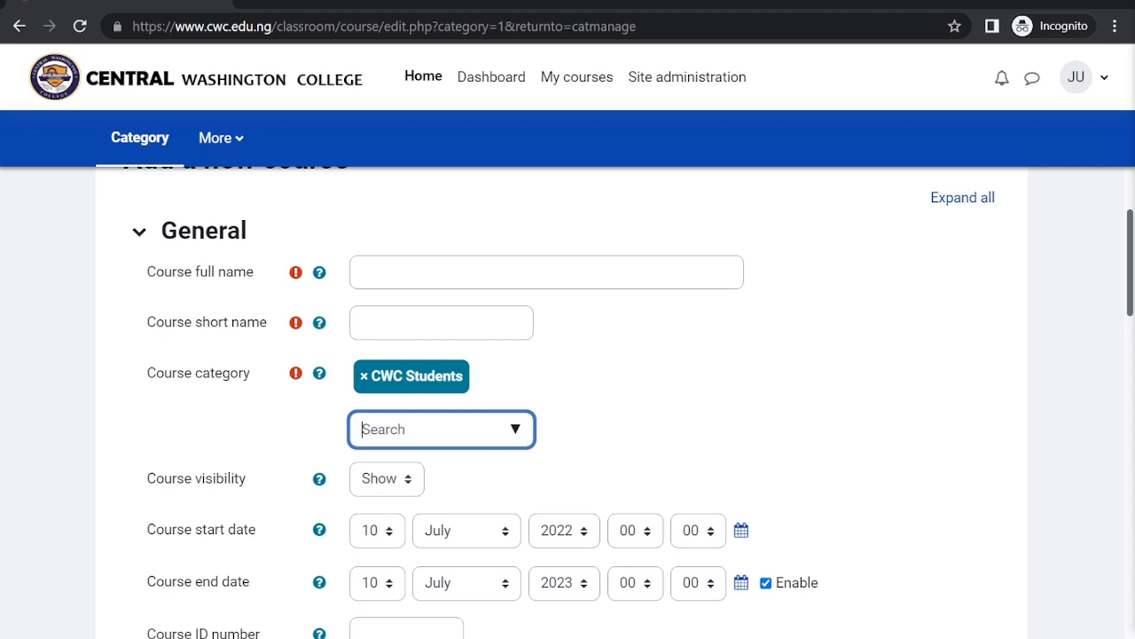
# Examine the new course form's fields, from names, dates and ID number to the summary, image and collapsed settings sections.
pyautogui.scroll(-3, 518, 454)
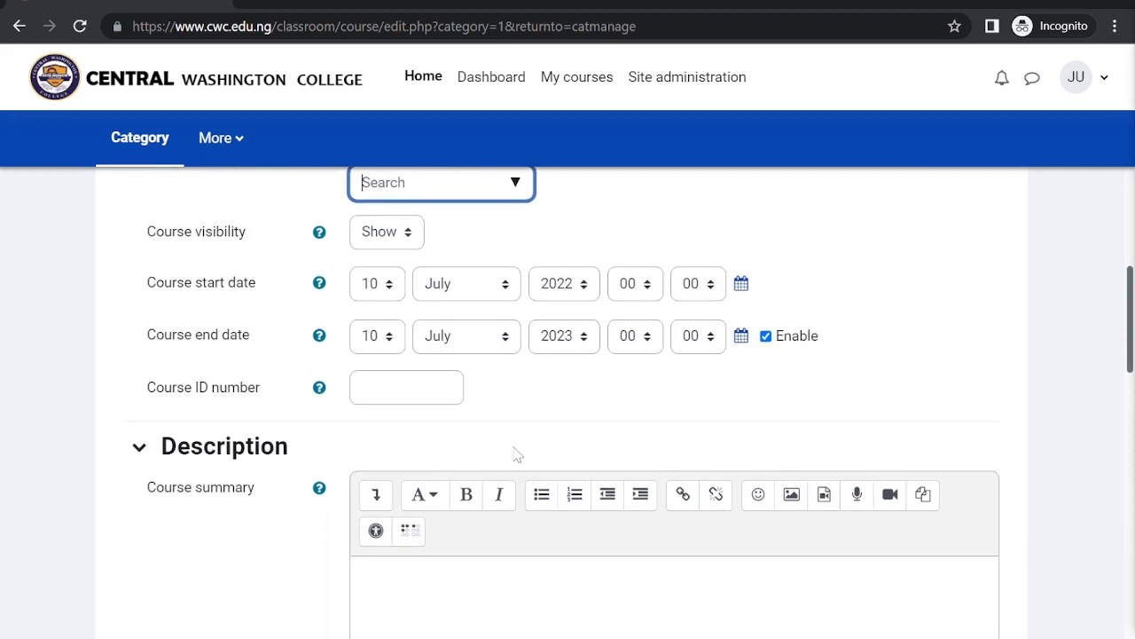
pyautogui.scroll(-2, 518, 454)
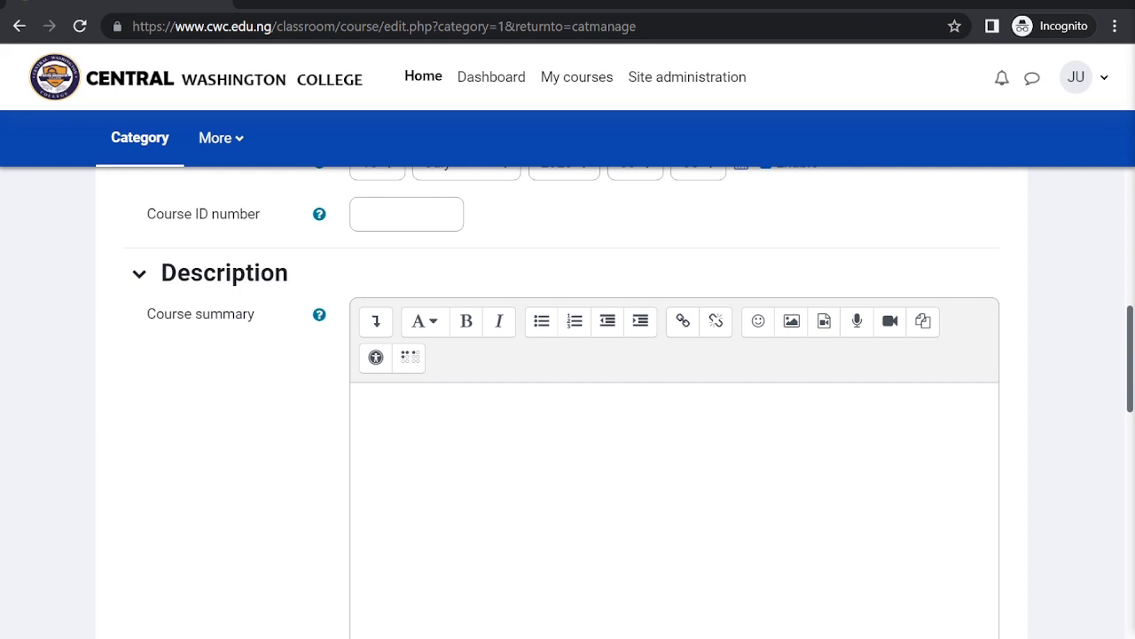
pyautogui.scroll(-10, 514, 452)
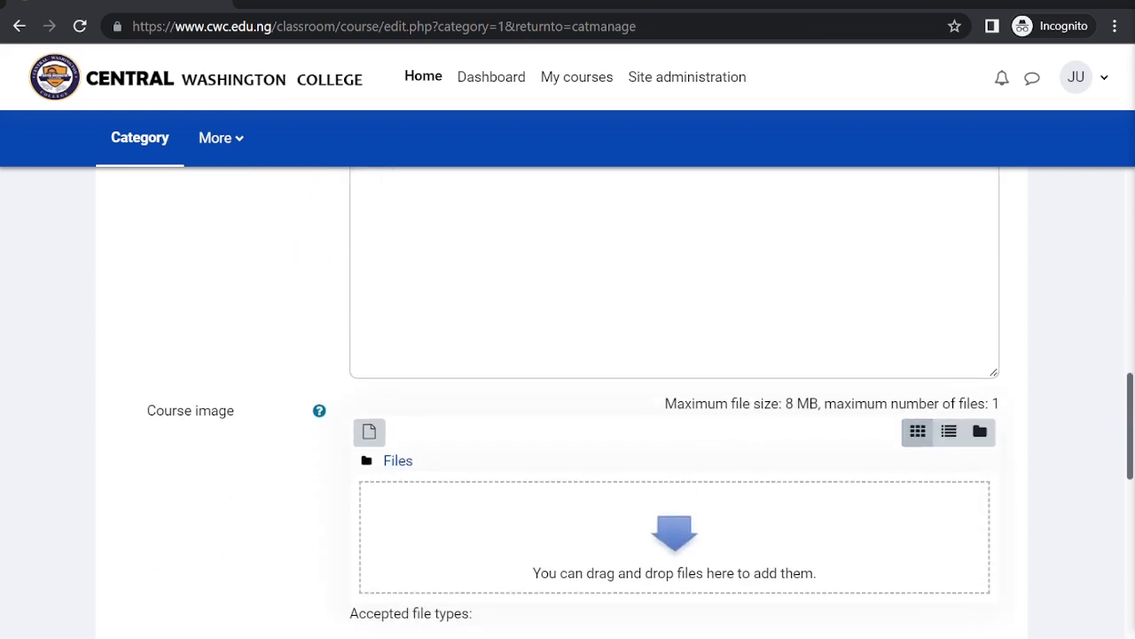
pyautogui.scroll(12, 514, 454)
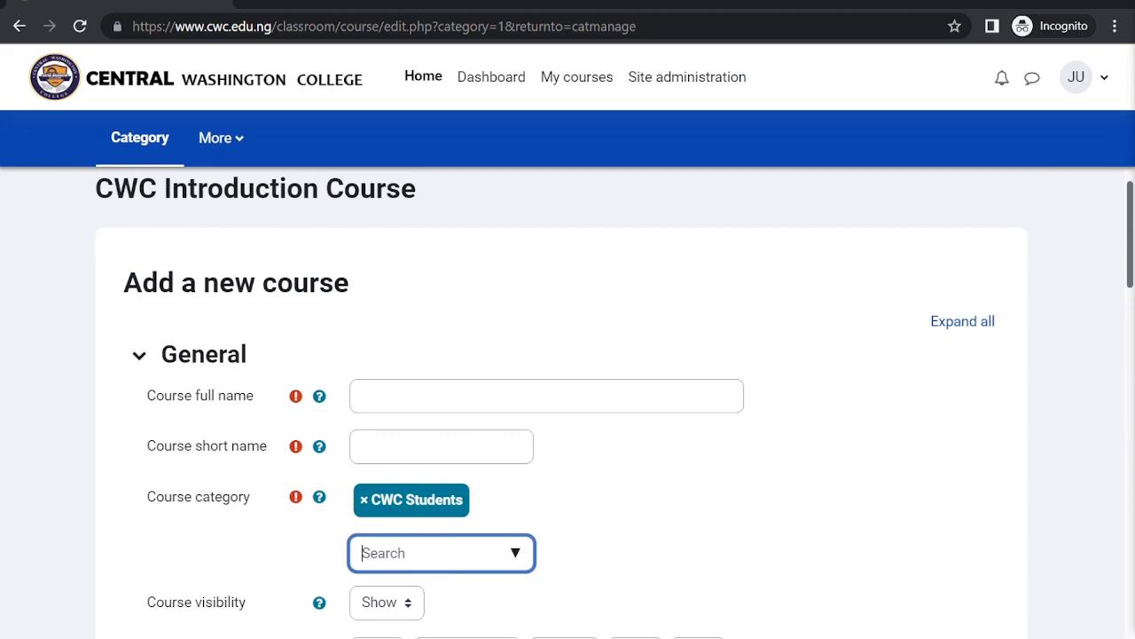
pyautogui.click(391, 396)
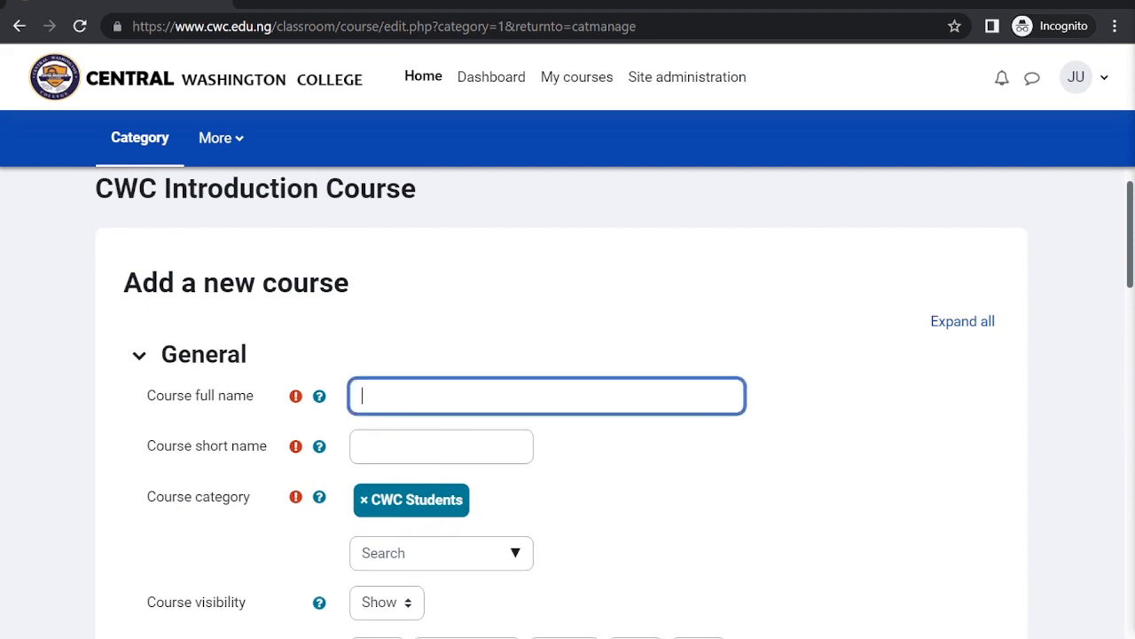
pyautogui.press('Tab')
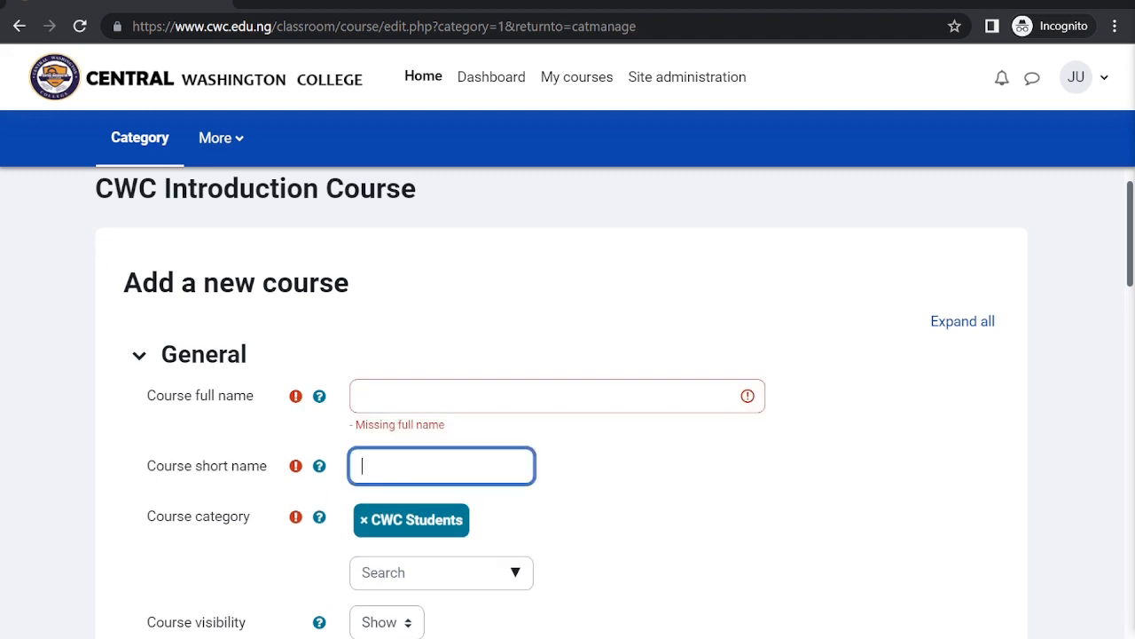
pyautogui.scroll(-5, 568, 399)
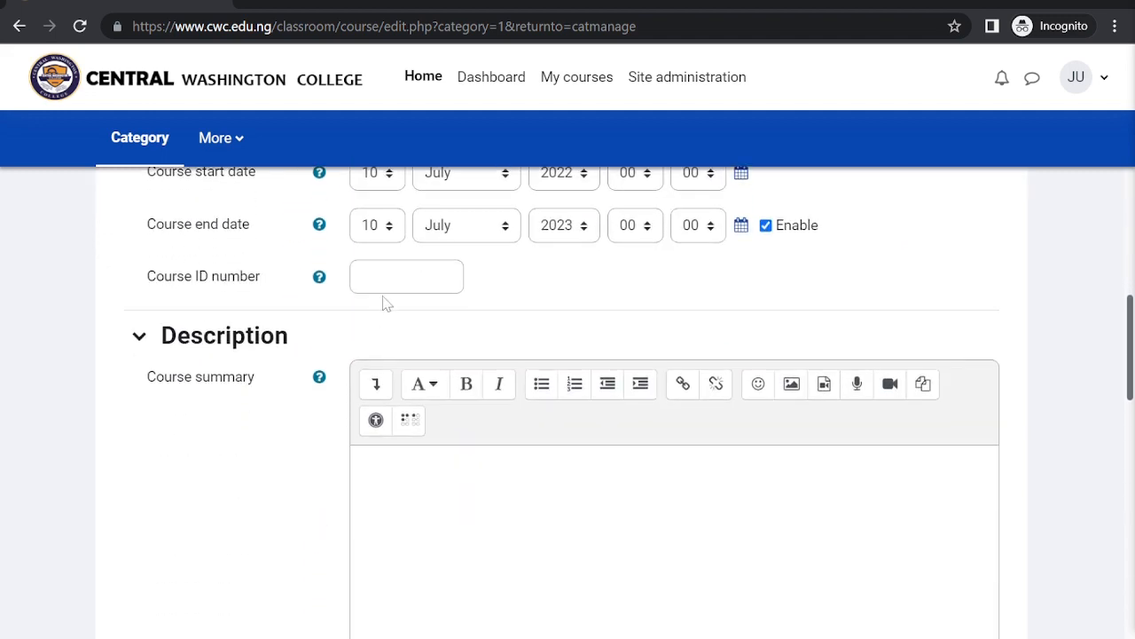
pyautogui.click(390, 282)
pyautogui.scroll(-8, 384, 292)
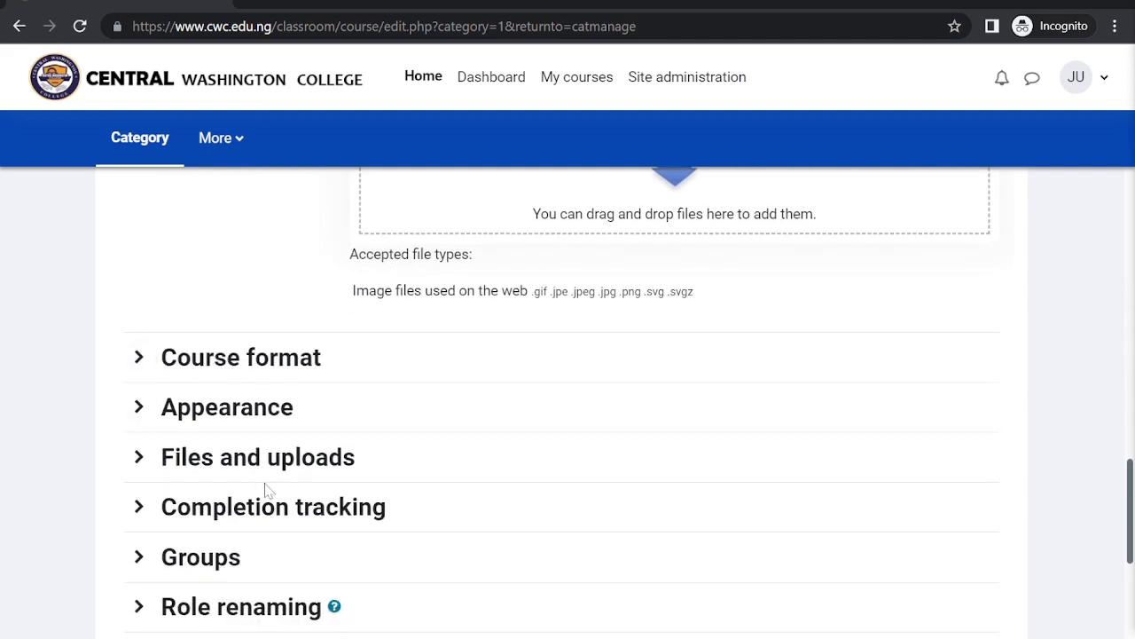
pyautogui.scroll(-1, 265, 489)
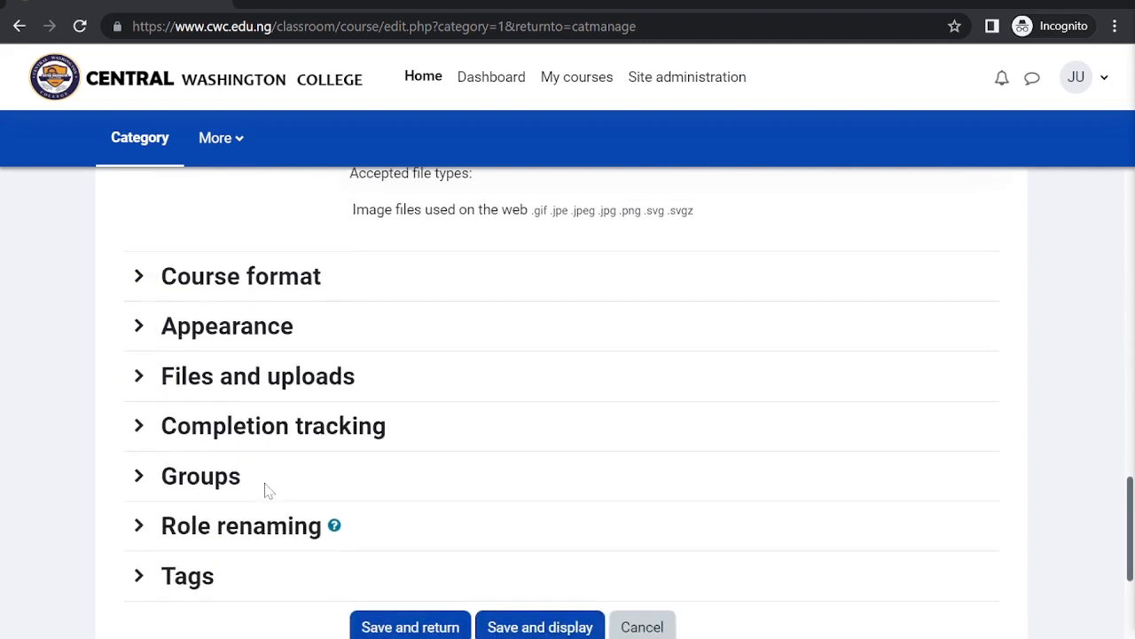
# Set the course format to Social format.
pyautogui.click(139, 277)
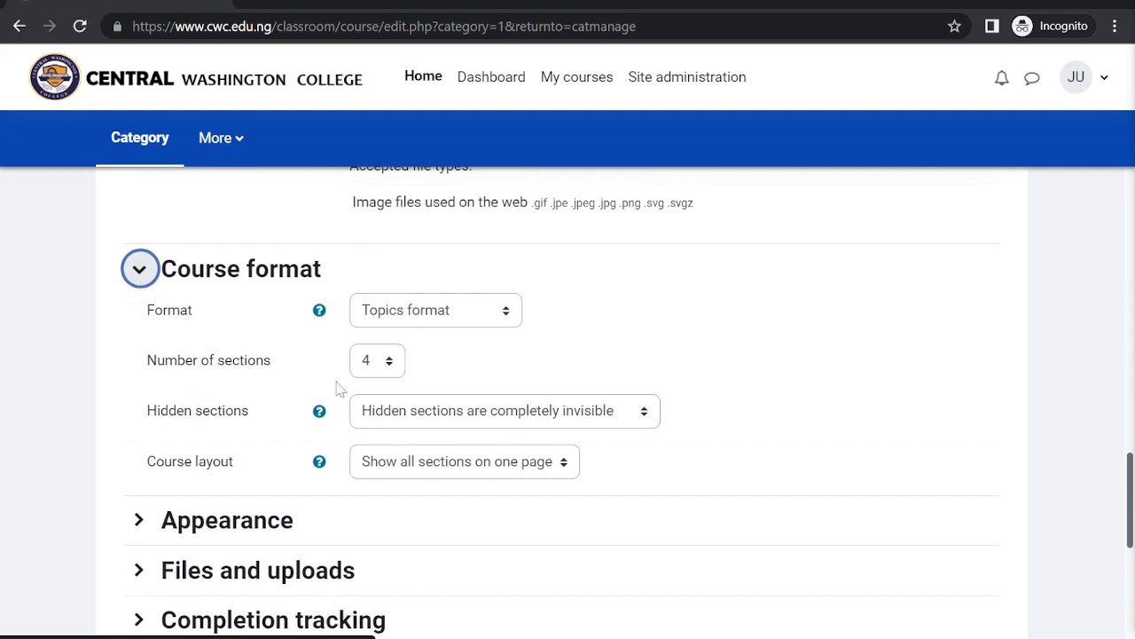
pyautogui.click(432, 319)
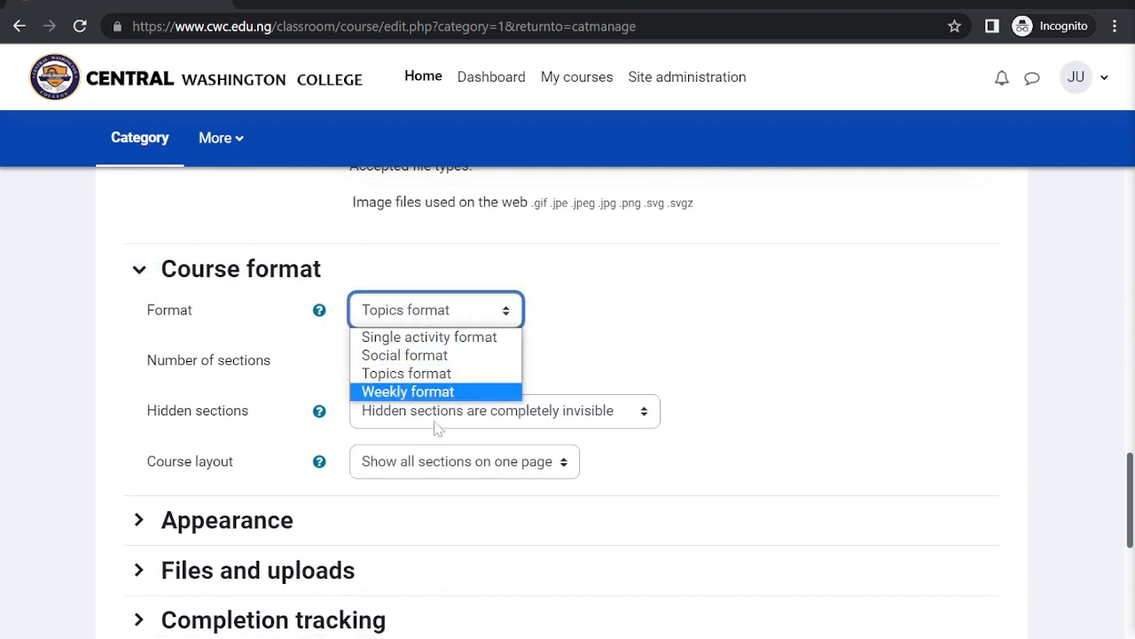
pyautogui.click(431, 357)
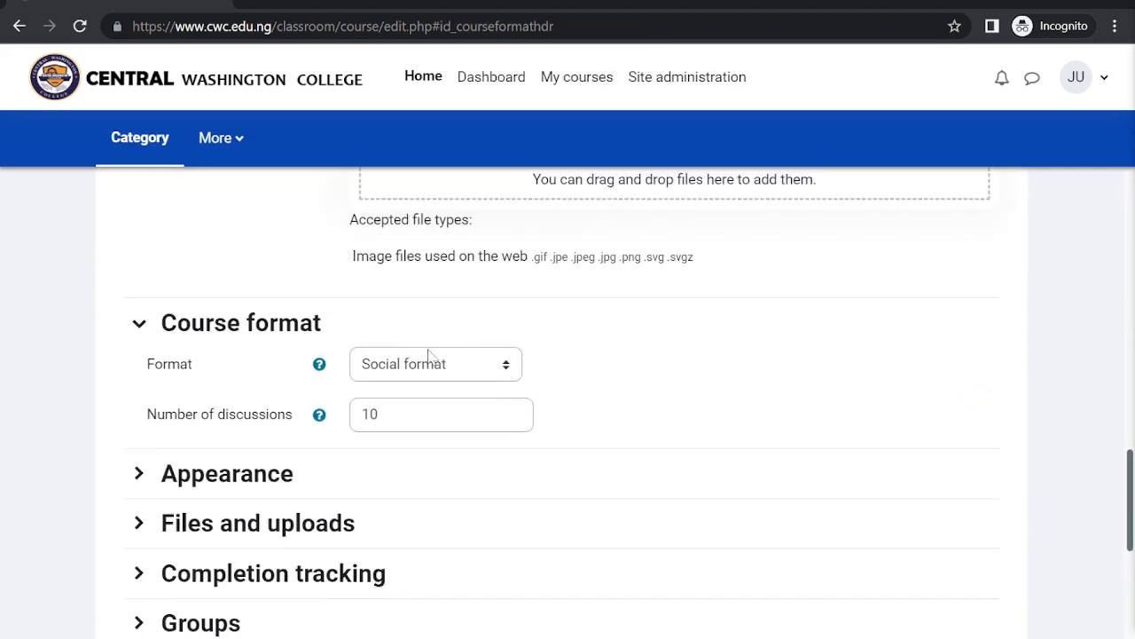
# Enter Social Format Course as the course full name, SFC as the short name and SFC101 as the course ID number.
pyautogui.scroll(15, 457, 385)
pyautogui.click(429, 448)
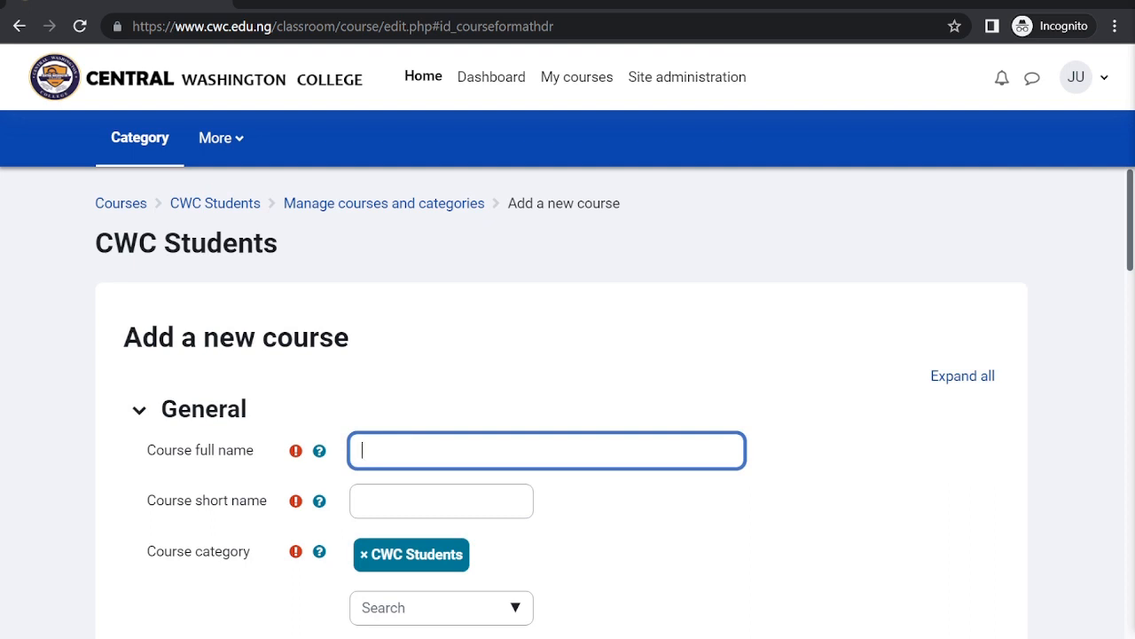
pyautogui.write('Social Format Course')
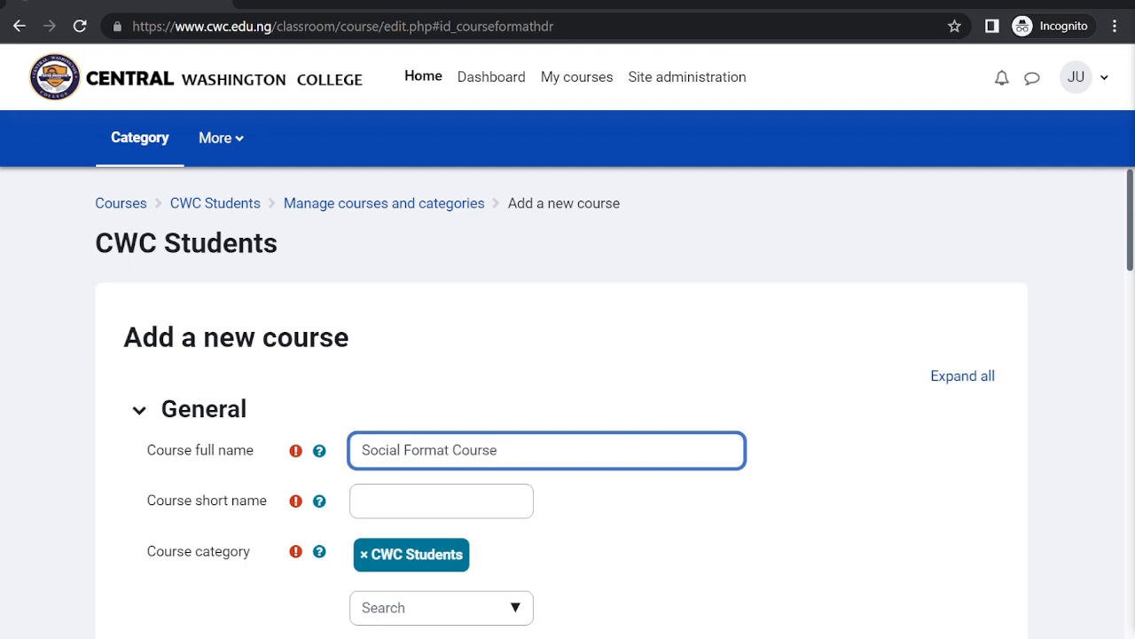
pyautogui.press('Tab')
pyautogui.write('SFC')
pyautogui.scroll(-1, 568, 399)
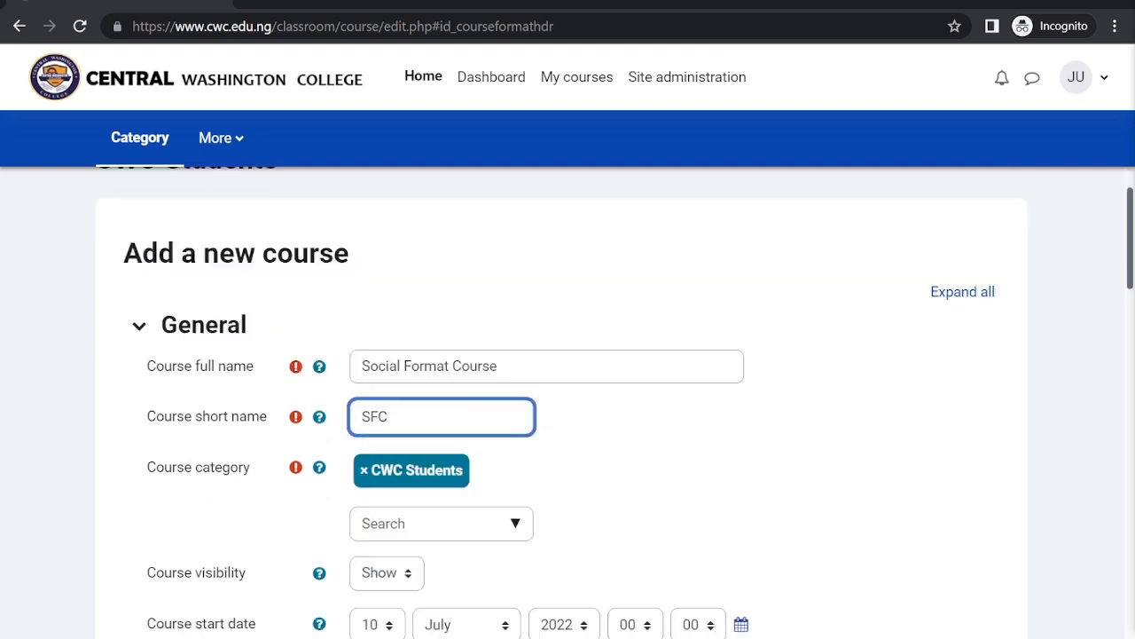
pyautogui.scroll(-1, 382, 484)
pyautogui.click(400, 616)
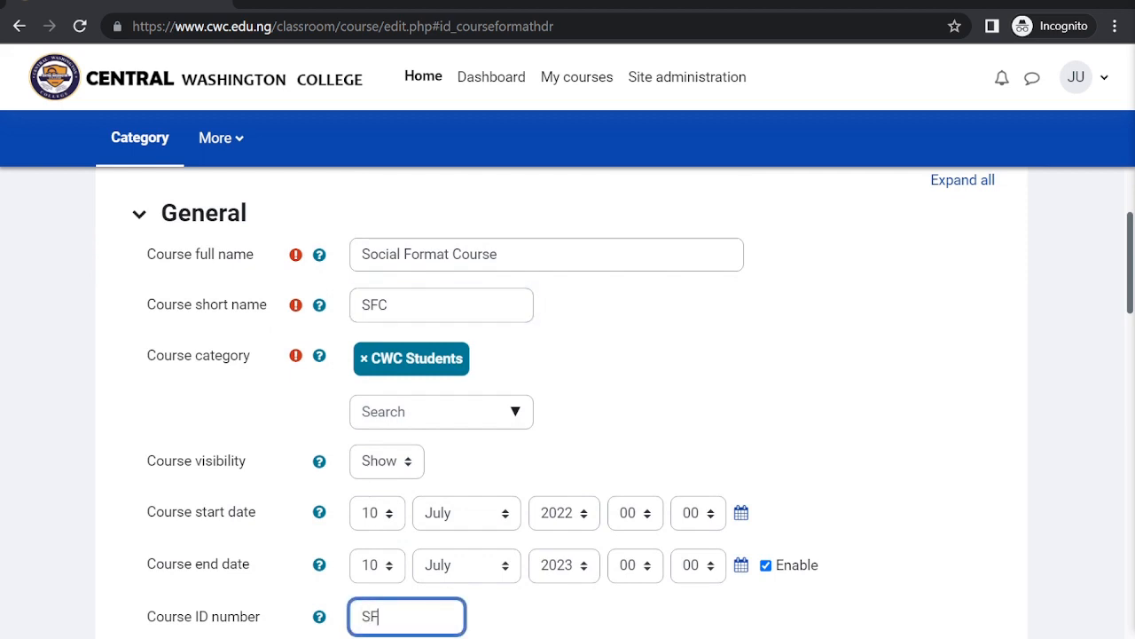
pyautogui.write('101')
# Switch the course end date off and back on.
pyautogui.scroll(-3, 307, 489)
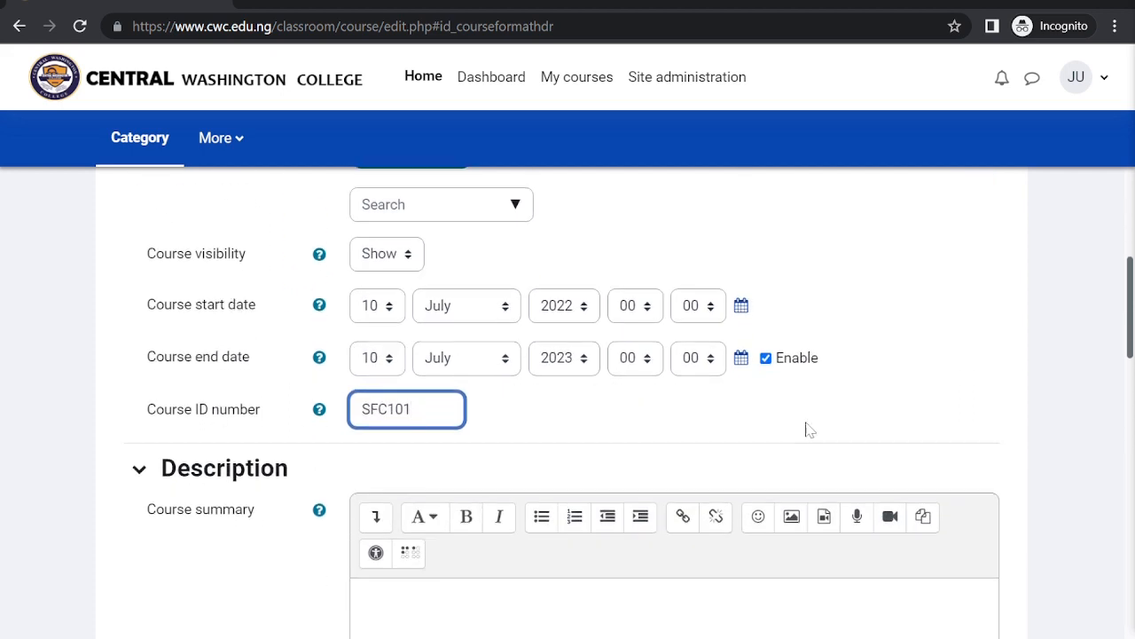
pyautogui.click(765, 360)
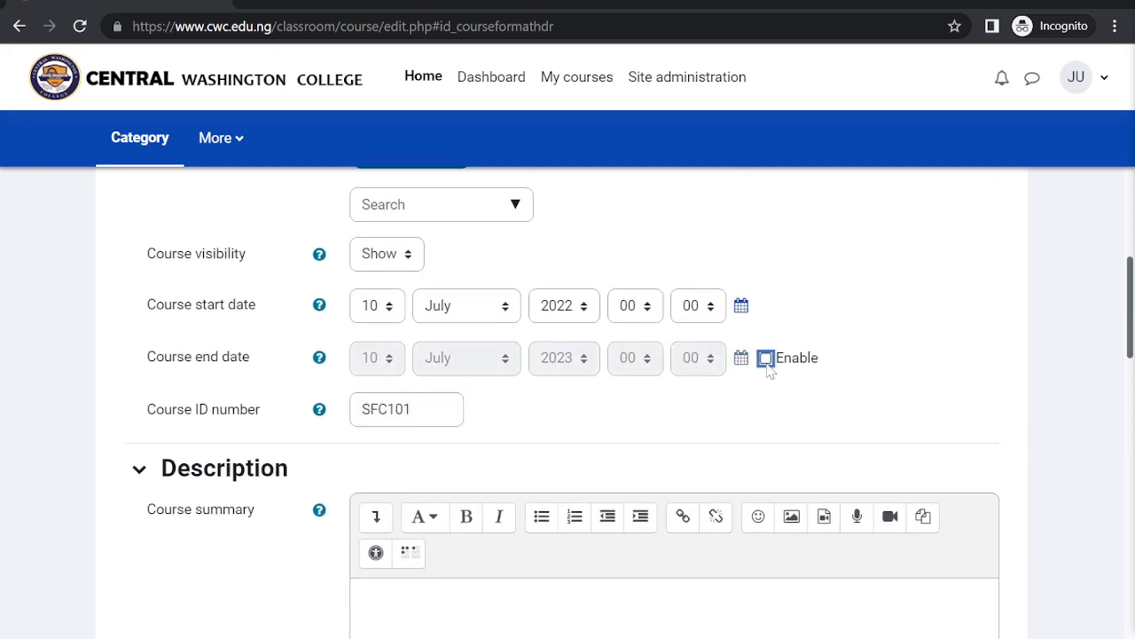
pyautogui.click(765, 359)
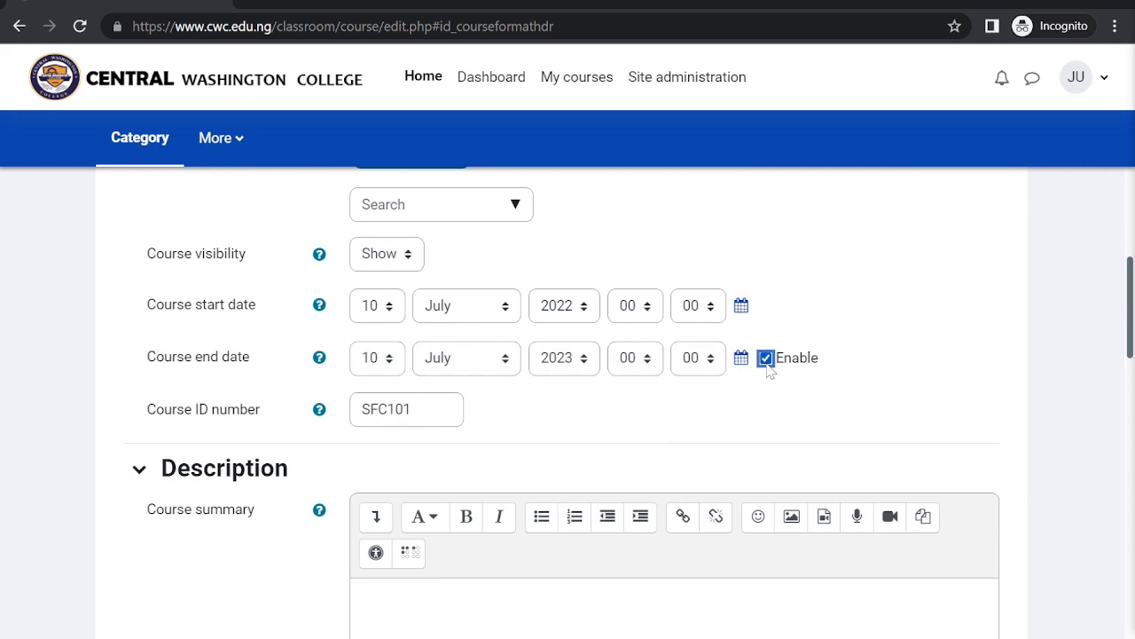
# Write the course summary "Social is the place." in the description.
pyautogui.scroll(-3, 652, 450)
pyautogui.click(651, 450)
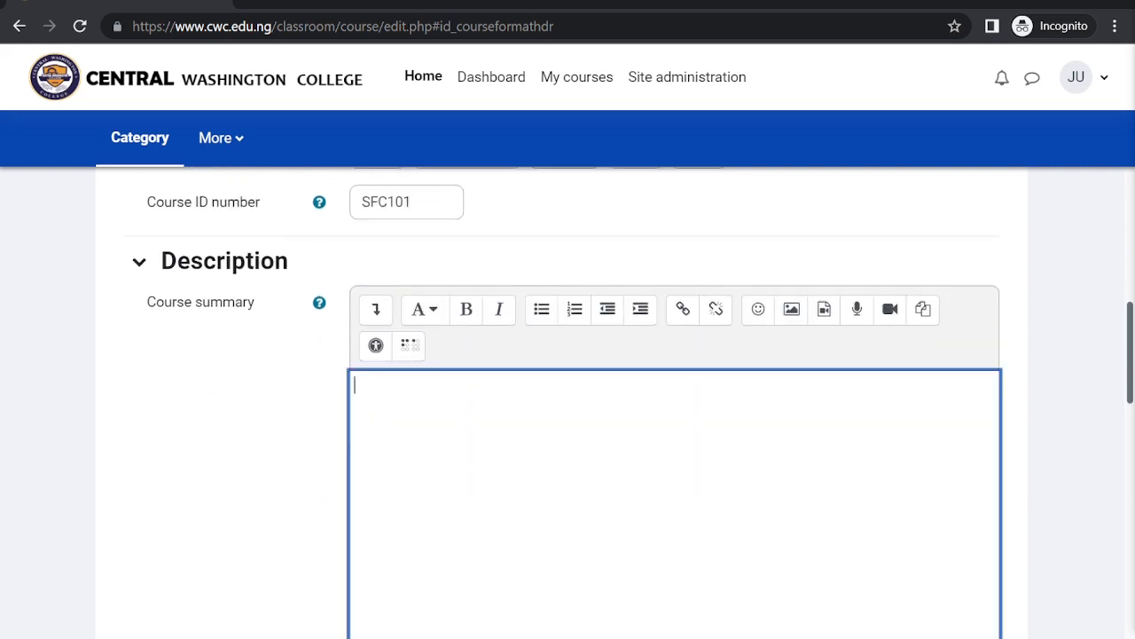
pyautogui.write('Social is the place')
pyautogui.scroll(-3, 674, 399)
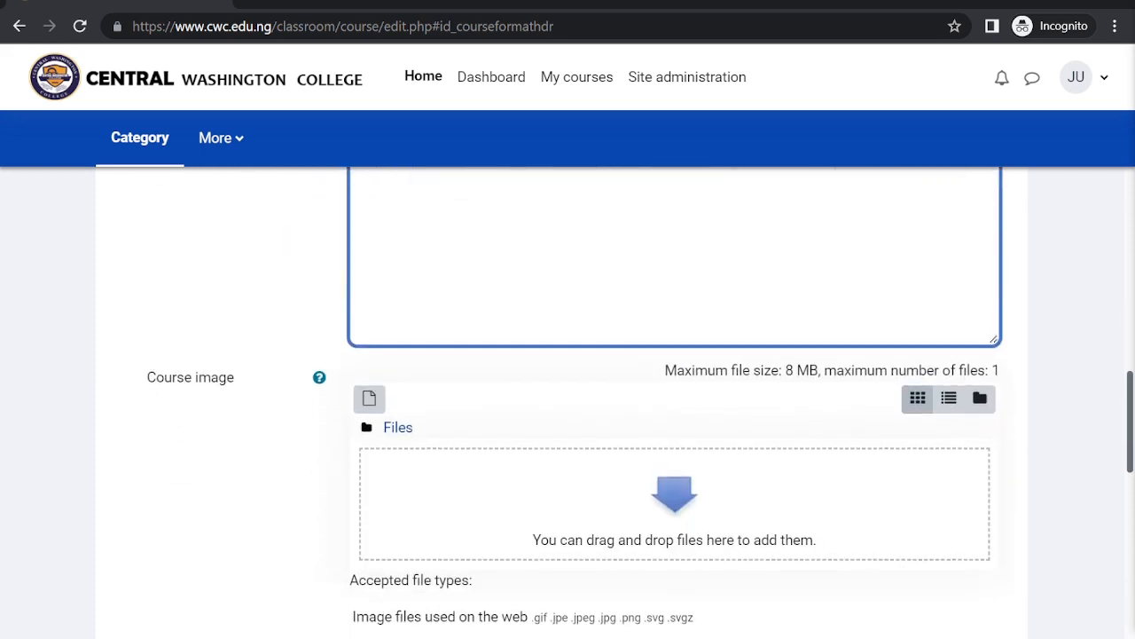
pyautogui.write('.')
# Switch to File Explorer and add the YAY picture from the Pictures folder as the course image.
pyautogui.scroll(-2, 674, 399)
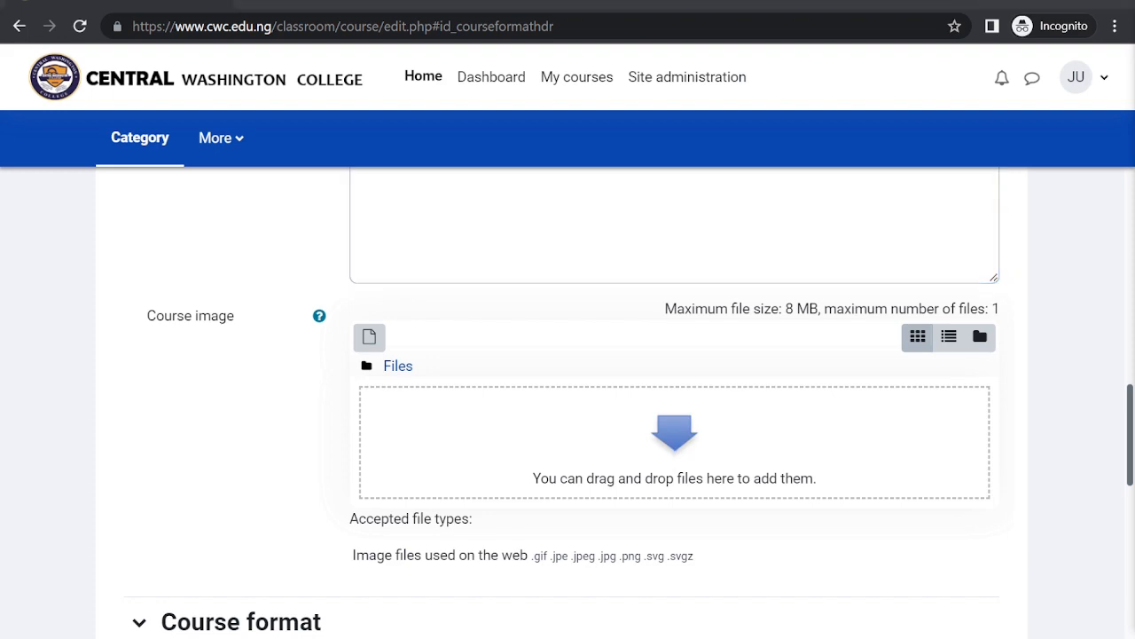
pyautogui.hotkey('alt', 'Tab')
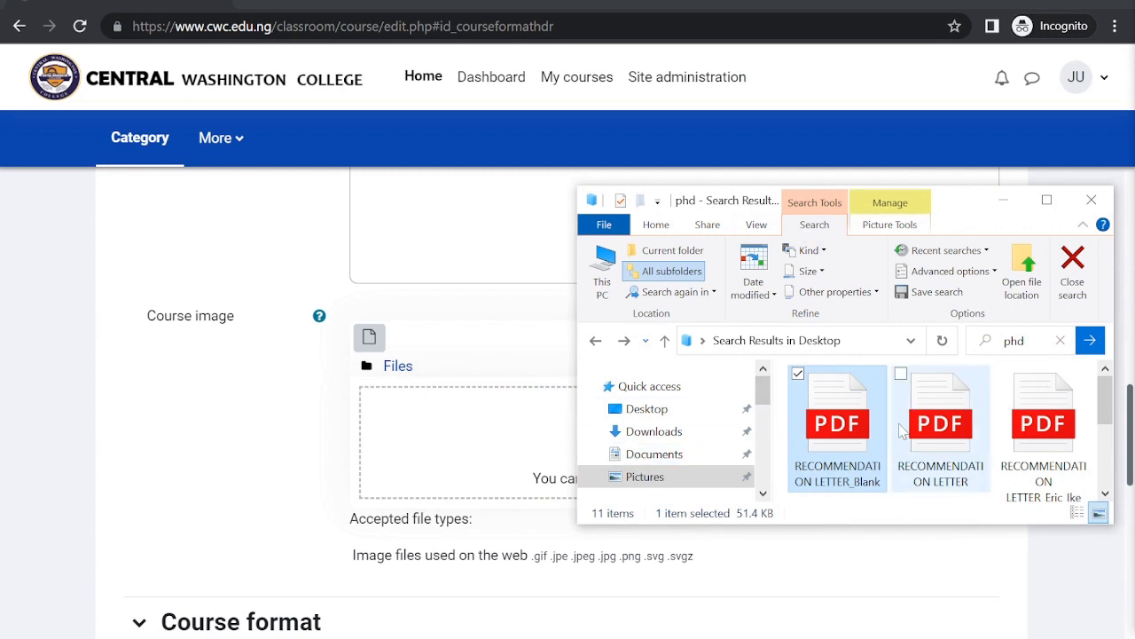
pyautogui.scroll(-5, 902, 430)
pyautogui.scroll(5, 902, 430)
pyautogui.moveTo(964, 210); pyautogui.dragTo(1134, 159)
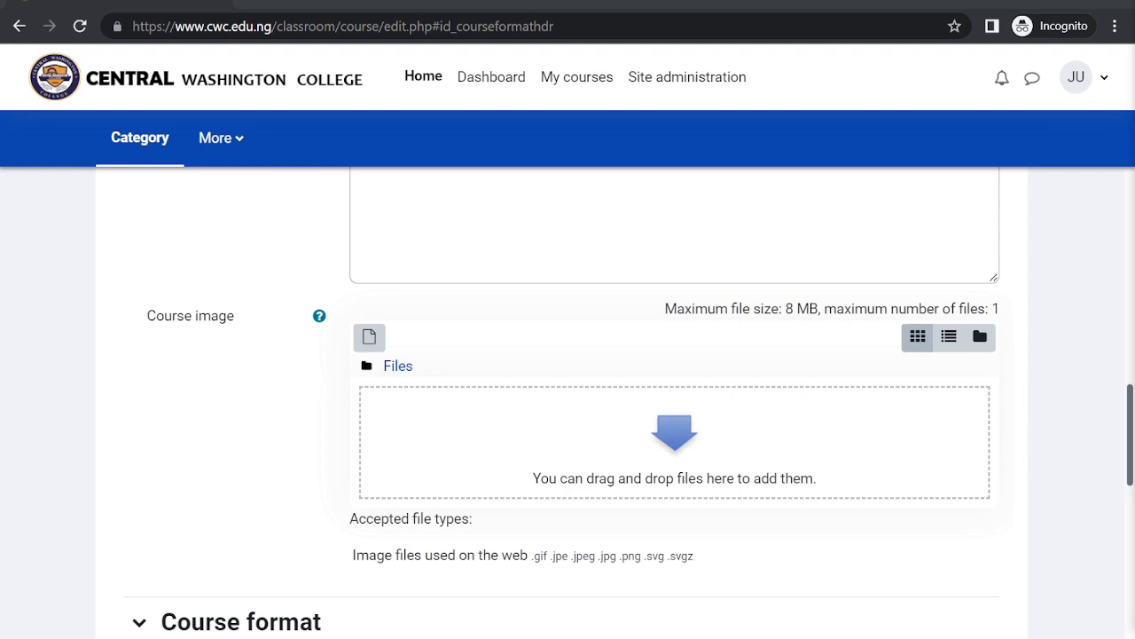
pyautogui.hotkey('alt', 'Tab')
pyautogui.moveTo(995, 523); pyautogui.dragTo(506, 488)
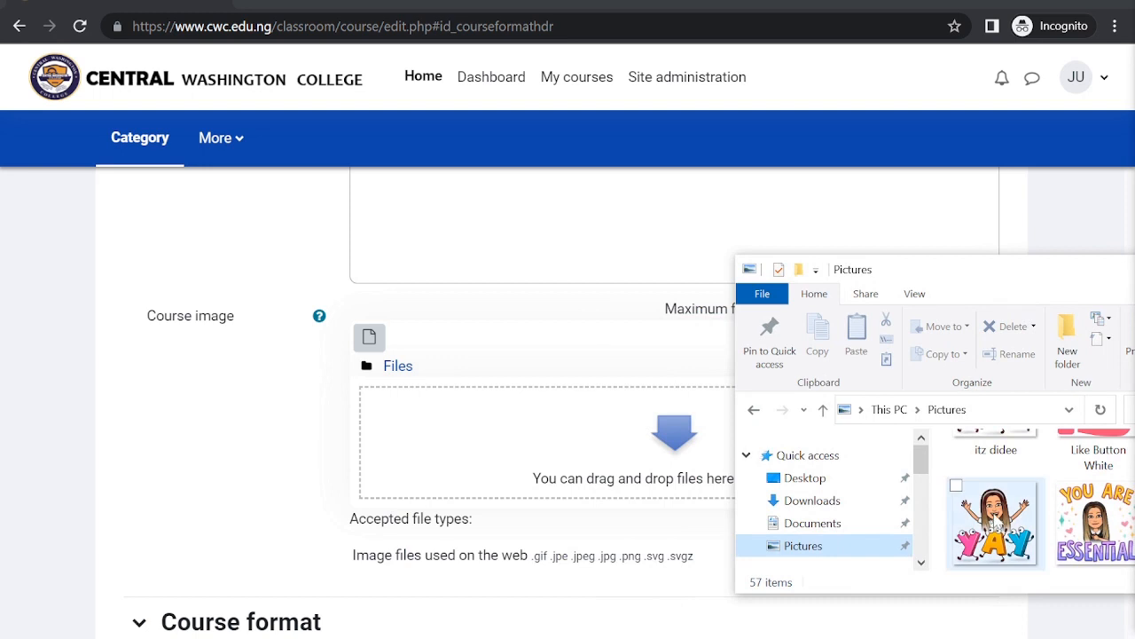
pyautogui.moveTo(995, 525); pyautogui.dragTo(502, 487)
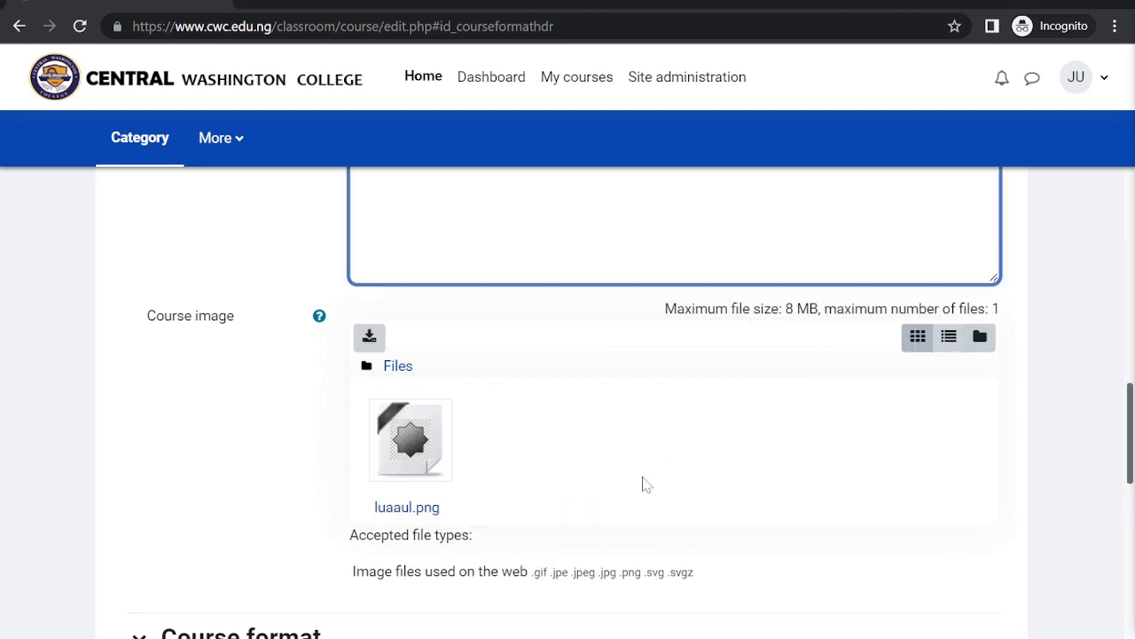
# Set the number of discussions to 5 and expand the Appearance settings.
pyautogui.scroll(-4, 646, 483)
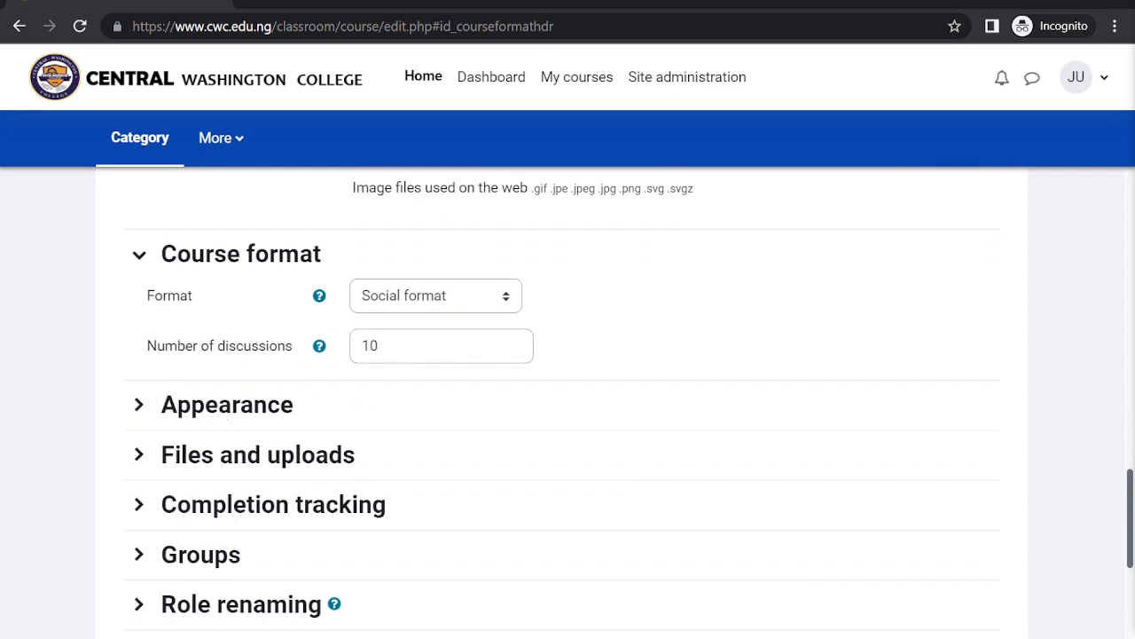
pyautogui.scroll(-1, 361, 434)
pyautogui.click(435, 282)
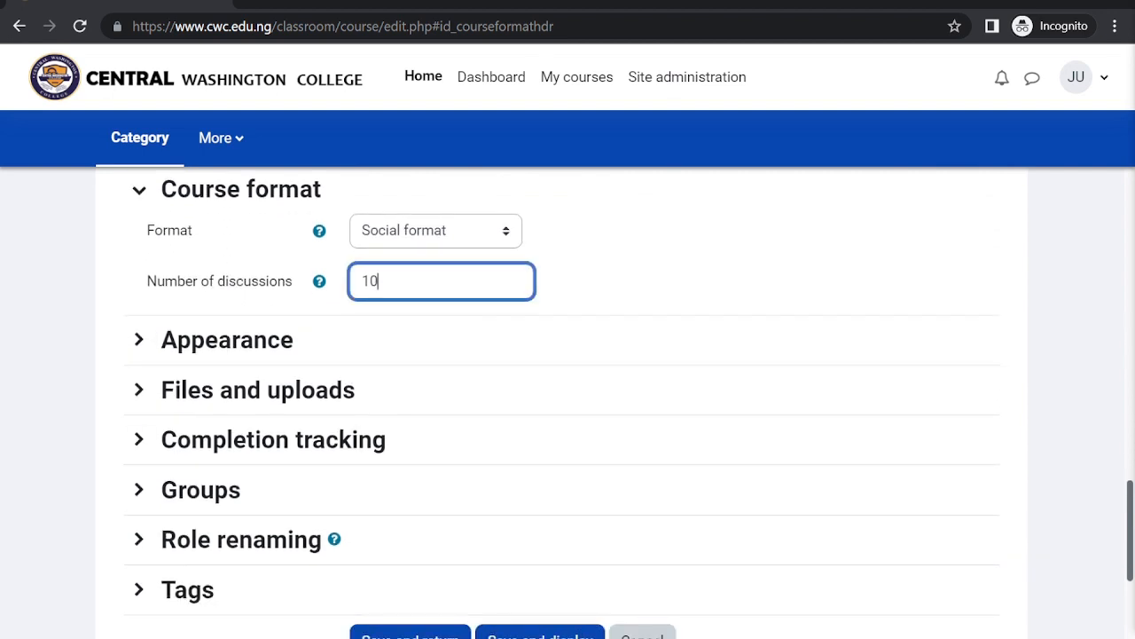
pyautogui.write('5')
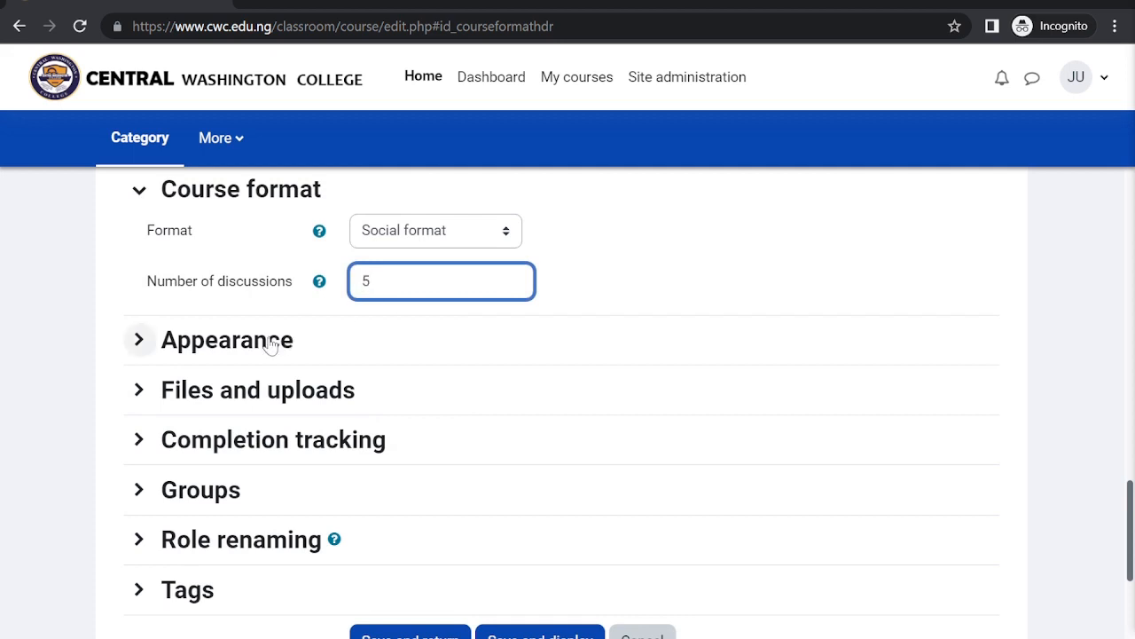
pyautogui.click(235, 339)
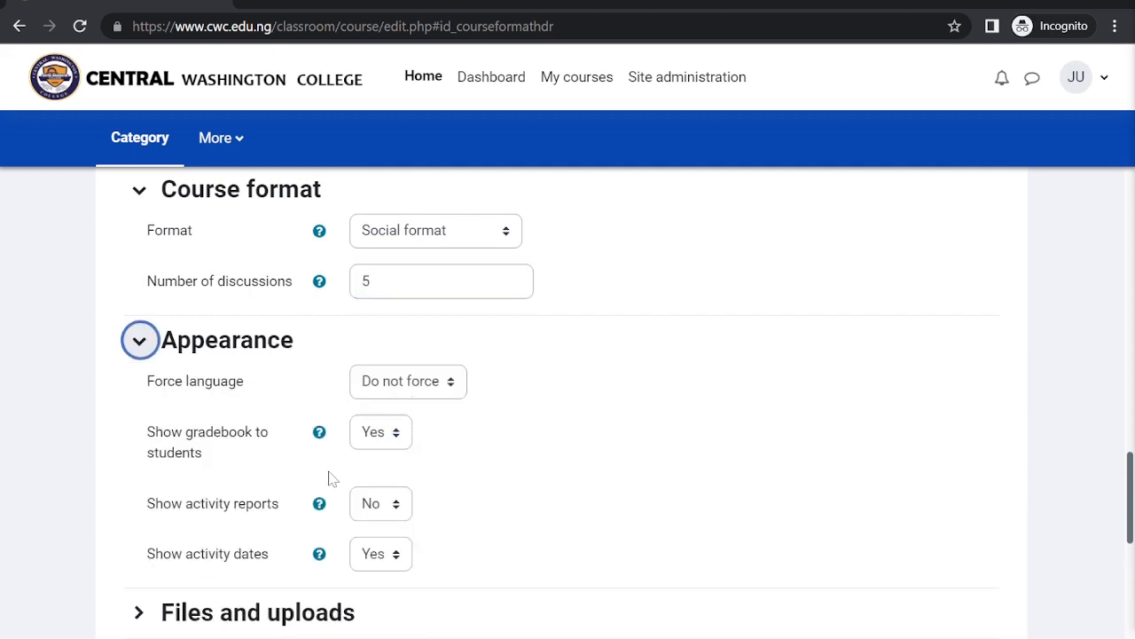
# Set the course's maximum upload size to 2 MB under Files and uploads, then save the course and return to course management.
pyautogui.scroll(-2, 306, 524)
pyautogui.click(256, 434)
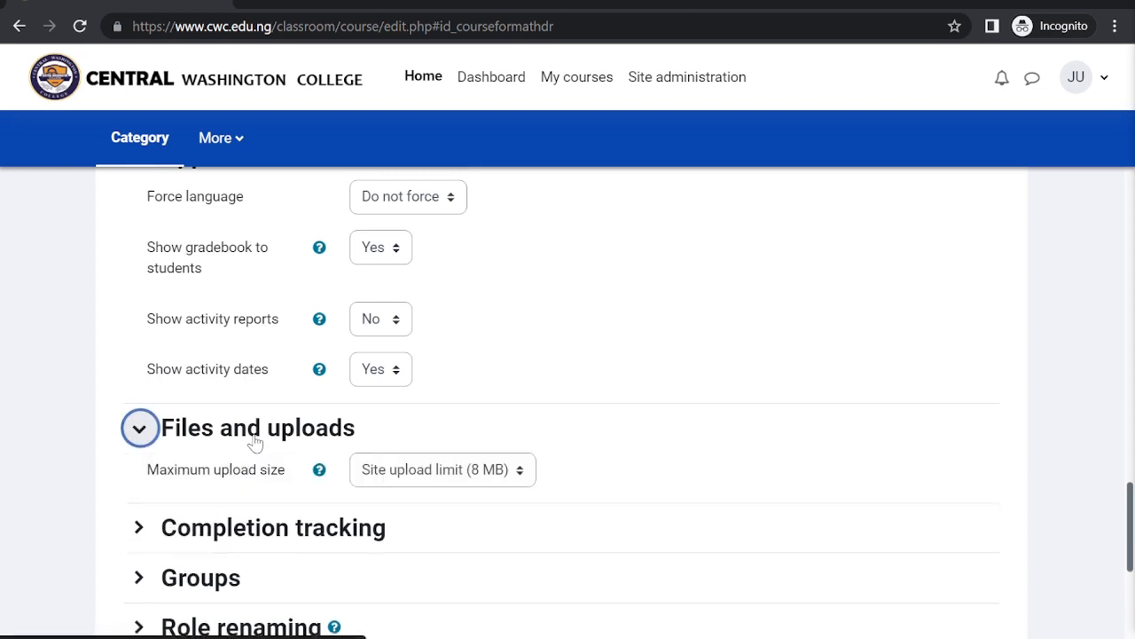
pyautogui.scroll(-1, 254, 443)
pyautogui.click(426, 408)
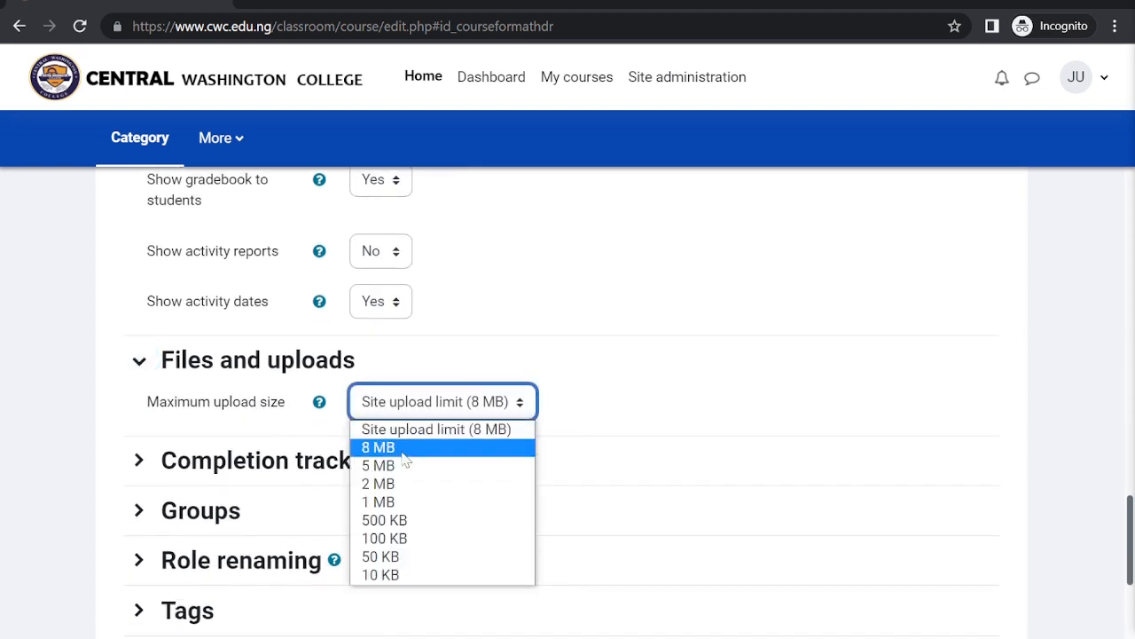
pyautogui.click(442, 401)
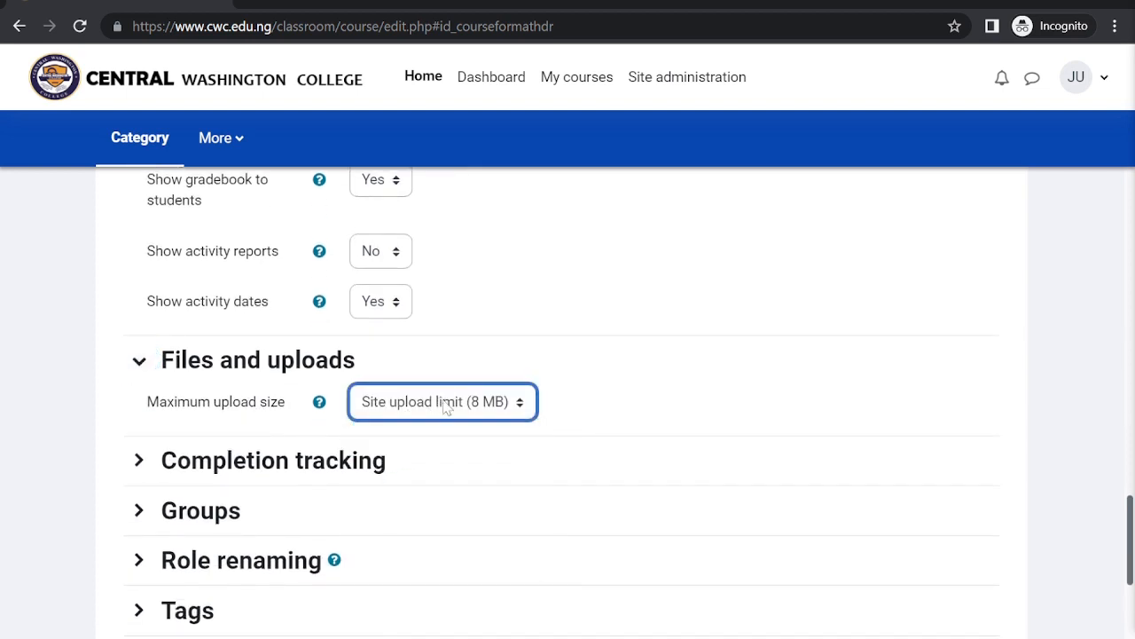
pyautogui.click(445, 405)
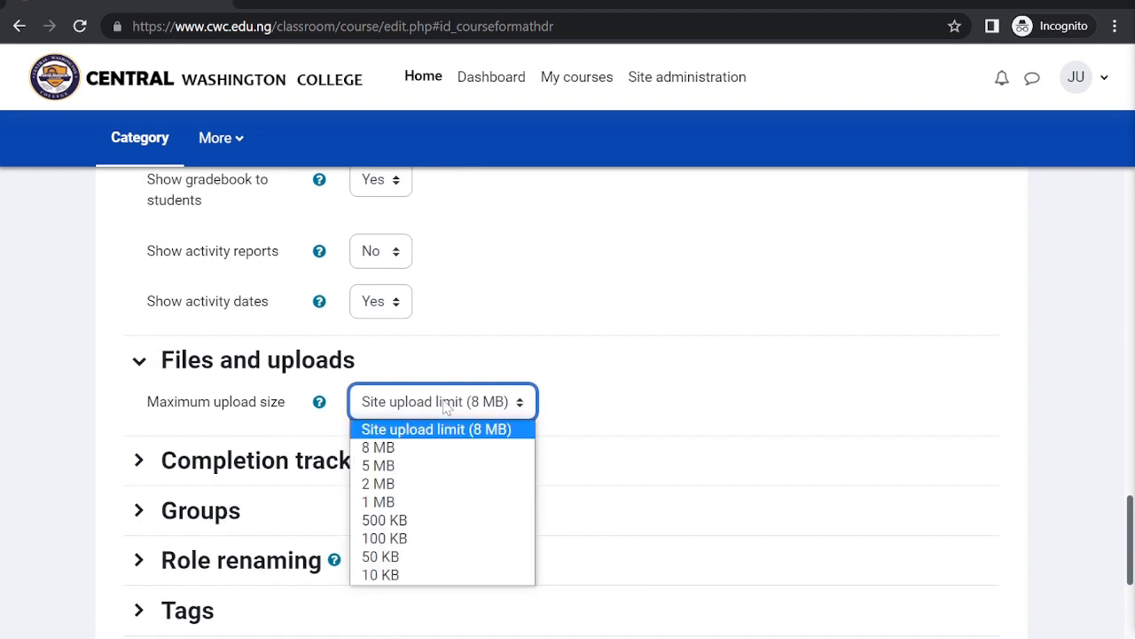
pyautogui.click(378, 487)
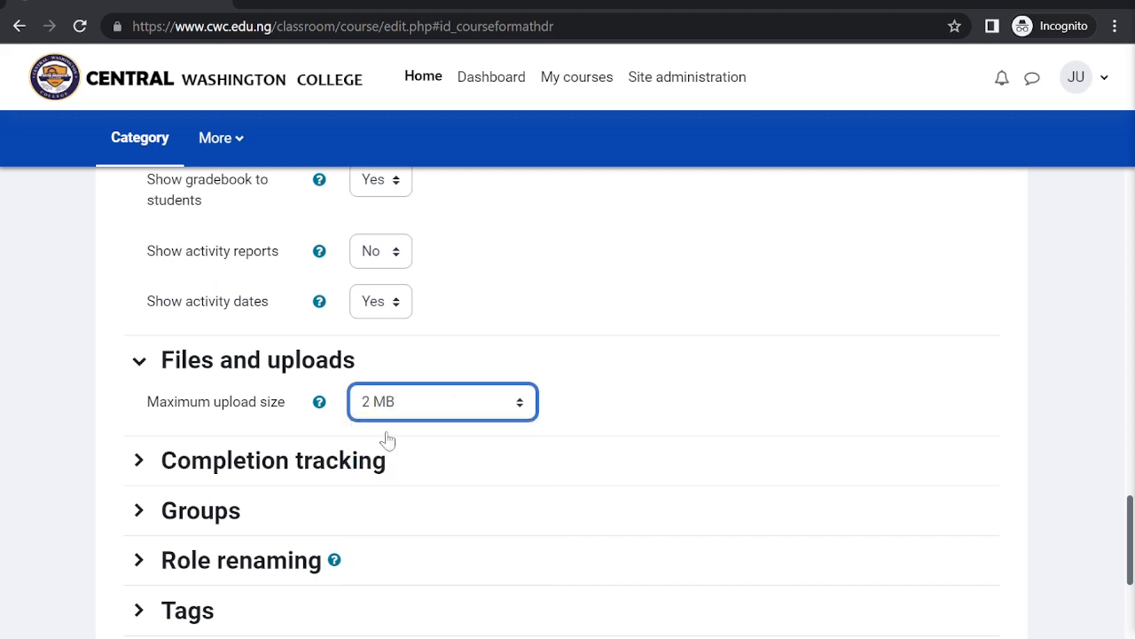
pyautogui.click(468, 405)
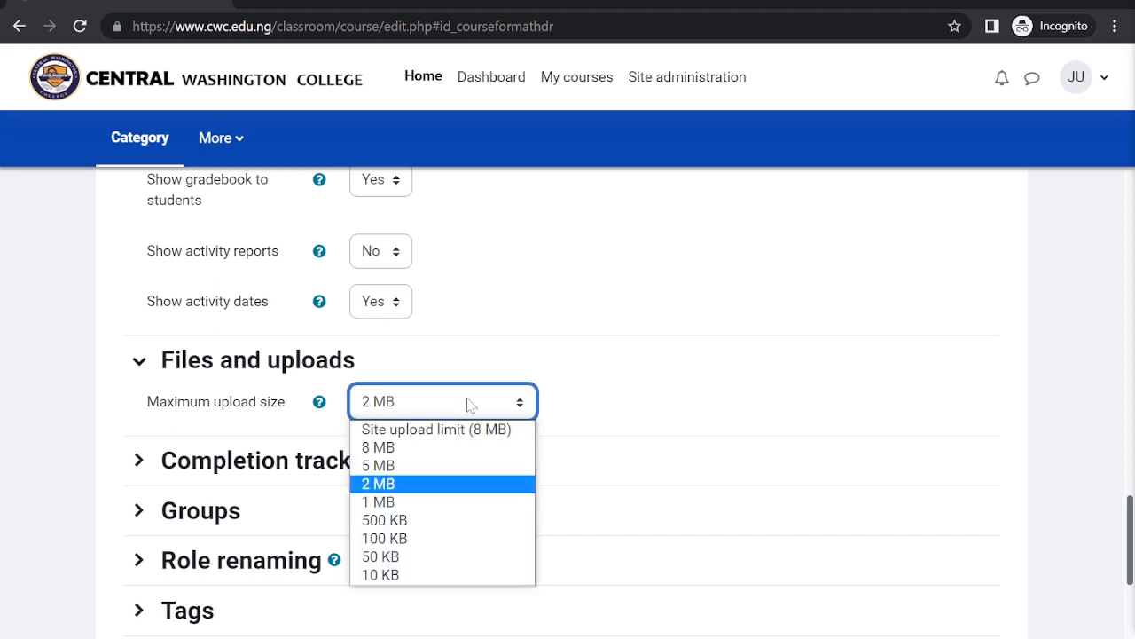
pyautogui.click(383, 484)
pyautogui.scroll(-2, 393, 486)
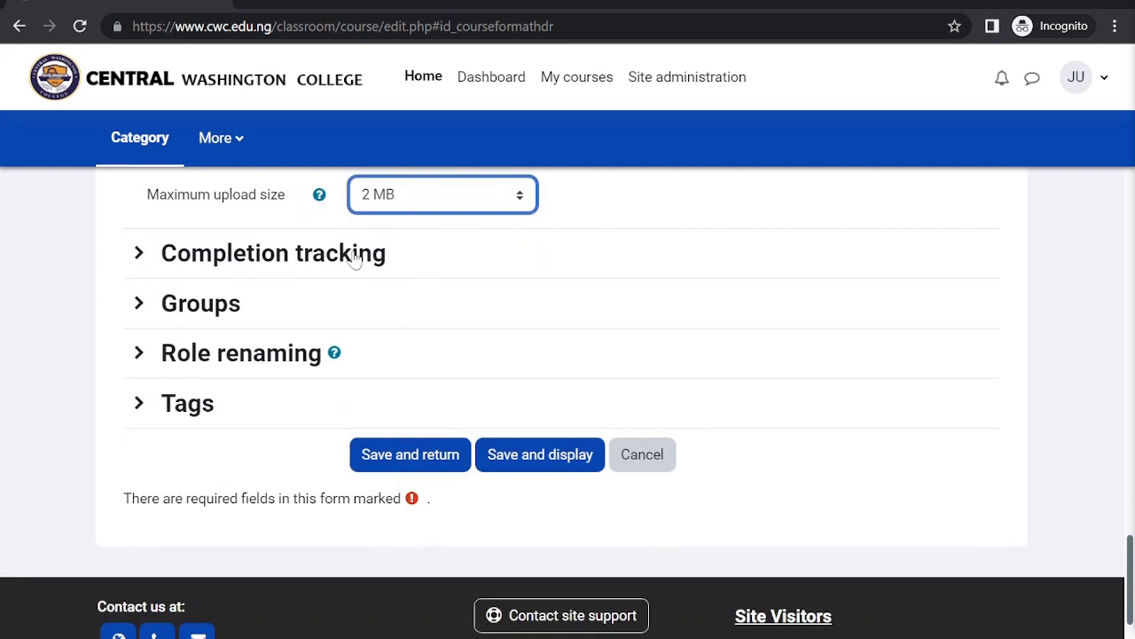
pyautogui.click(434, 463)
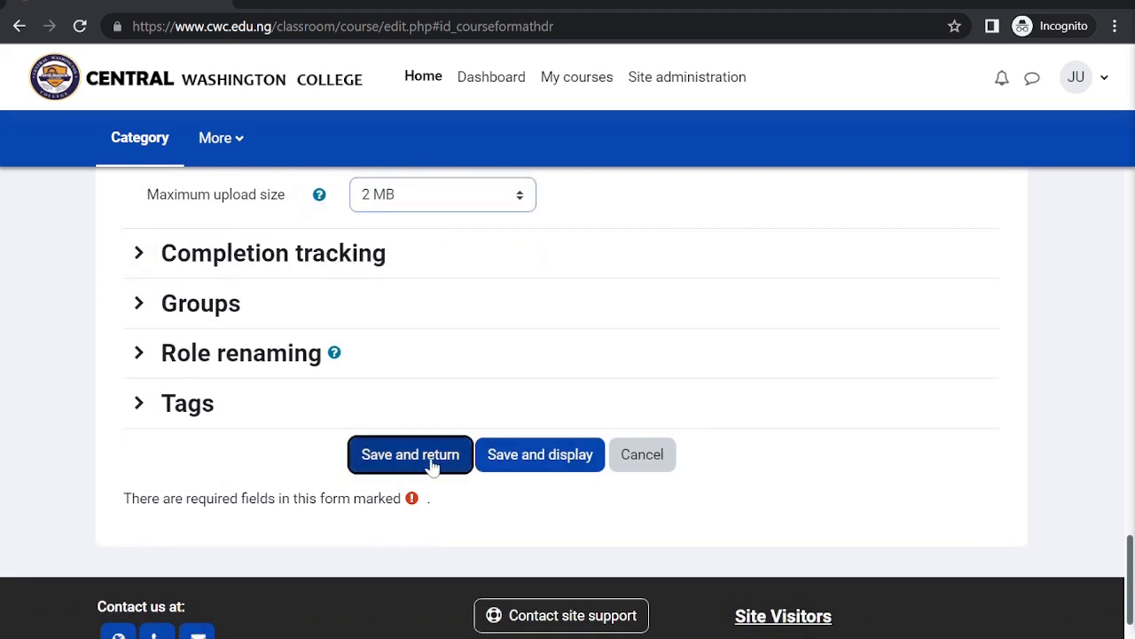
# Open Social Format Course from the enrolled courses overview and turn edit mode on.
pyautogui.scroll(-2, 430, 457)
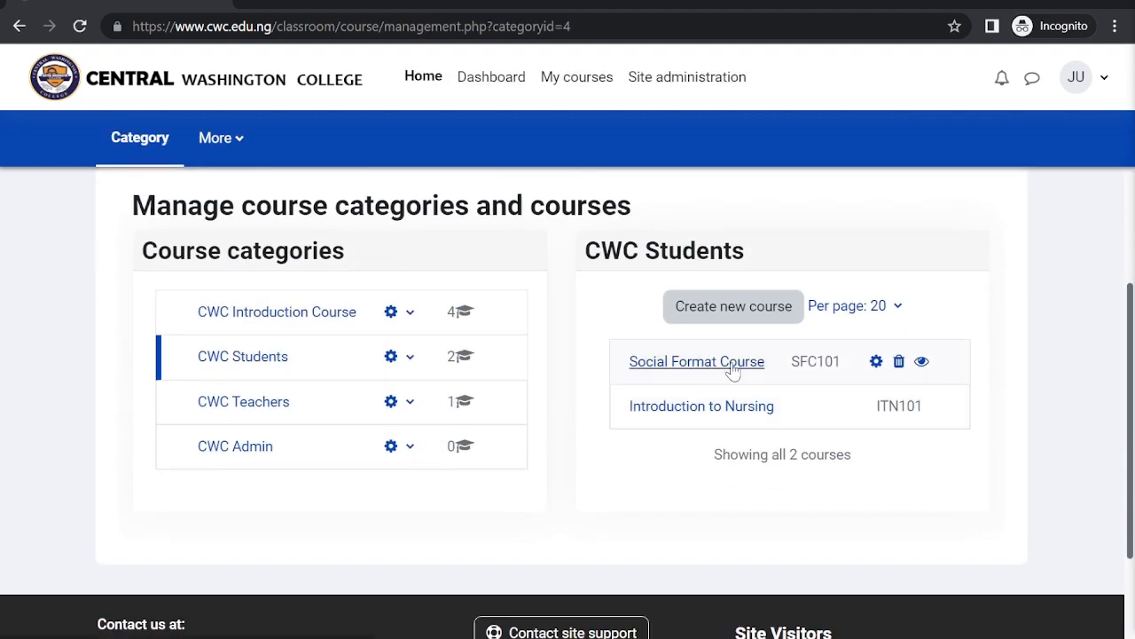
pyautogui.click(573, 82)
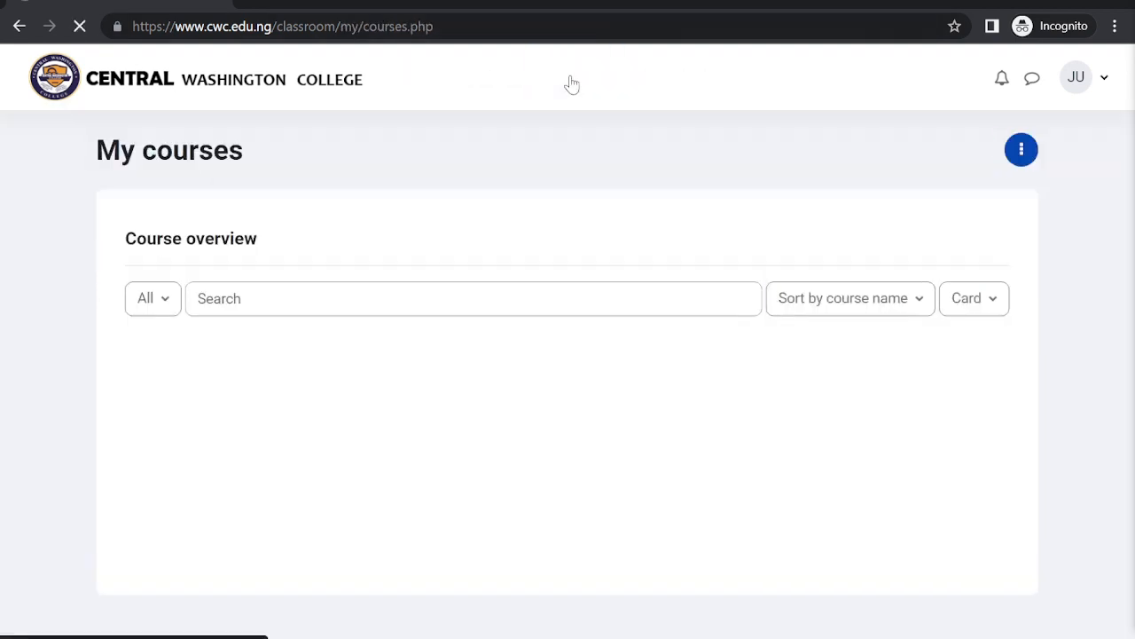
pyautogui.scroll(-2, 488, 368)
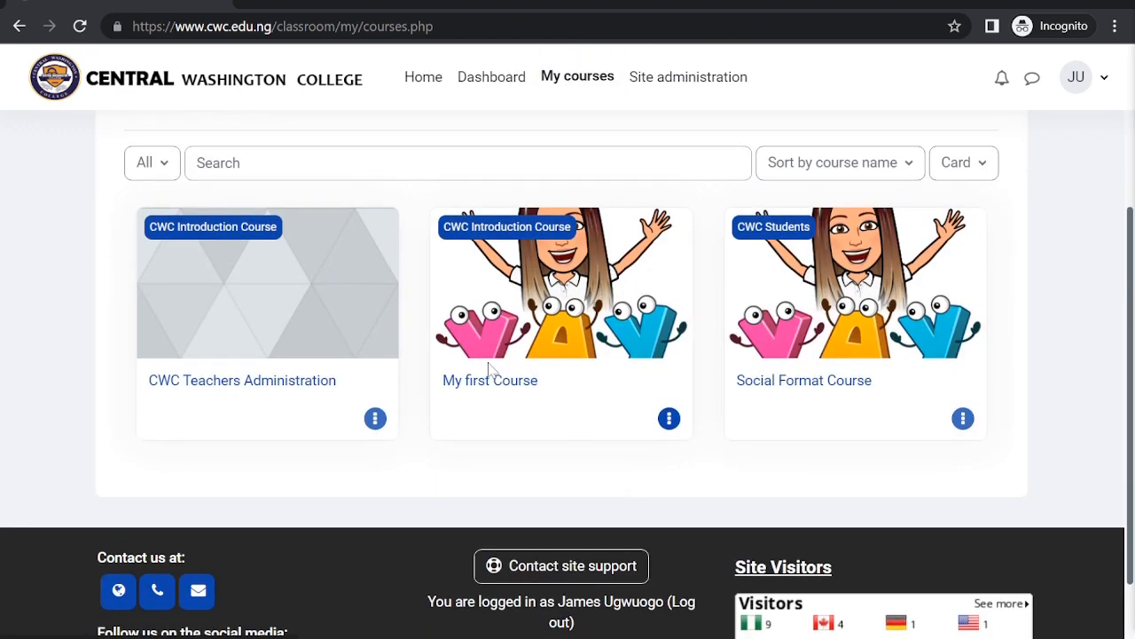
pyautogui.click(823, 382)
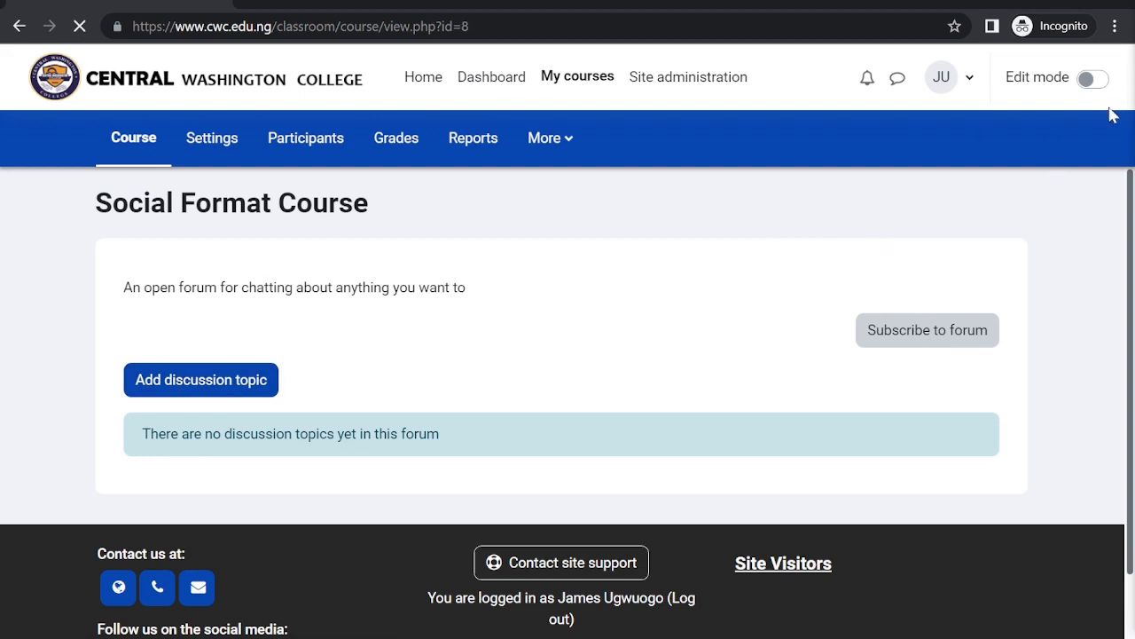
pyautogui.click(1093, 80)
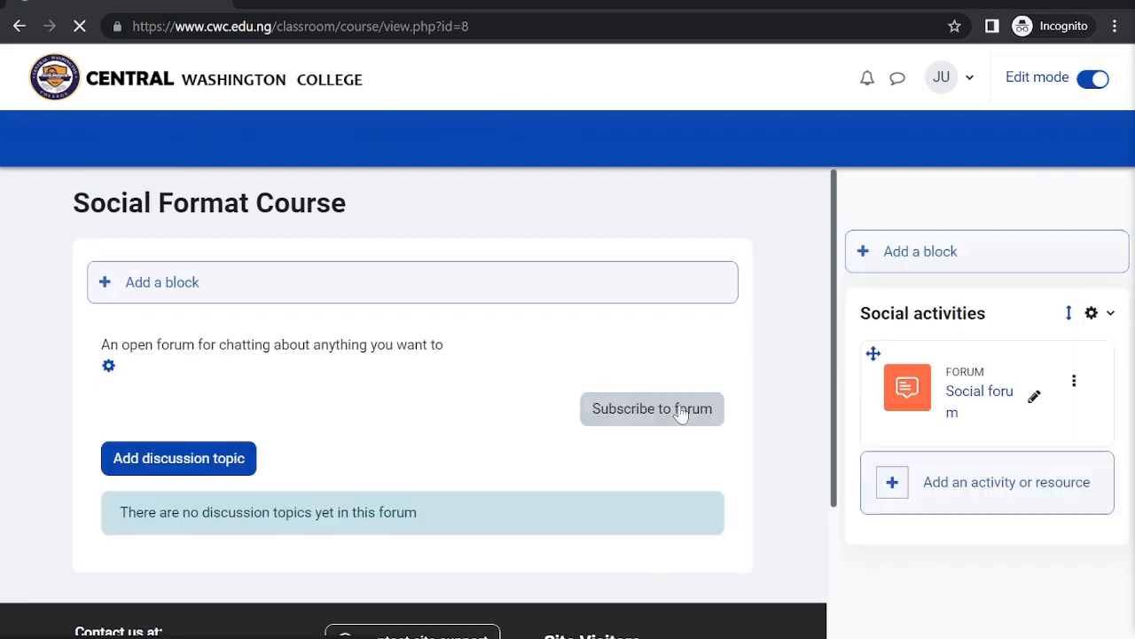
pyautogui.scroll(-1, 480, 401)
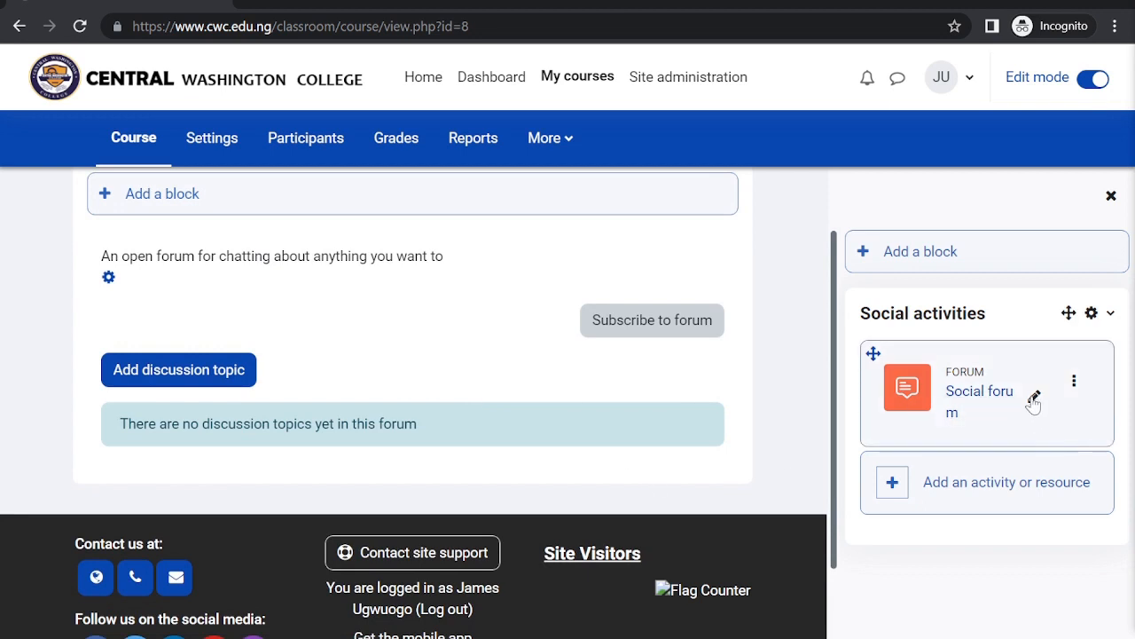
pyautogui.scroll(1, 348, 401)
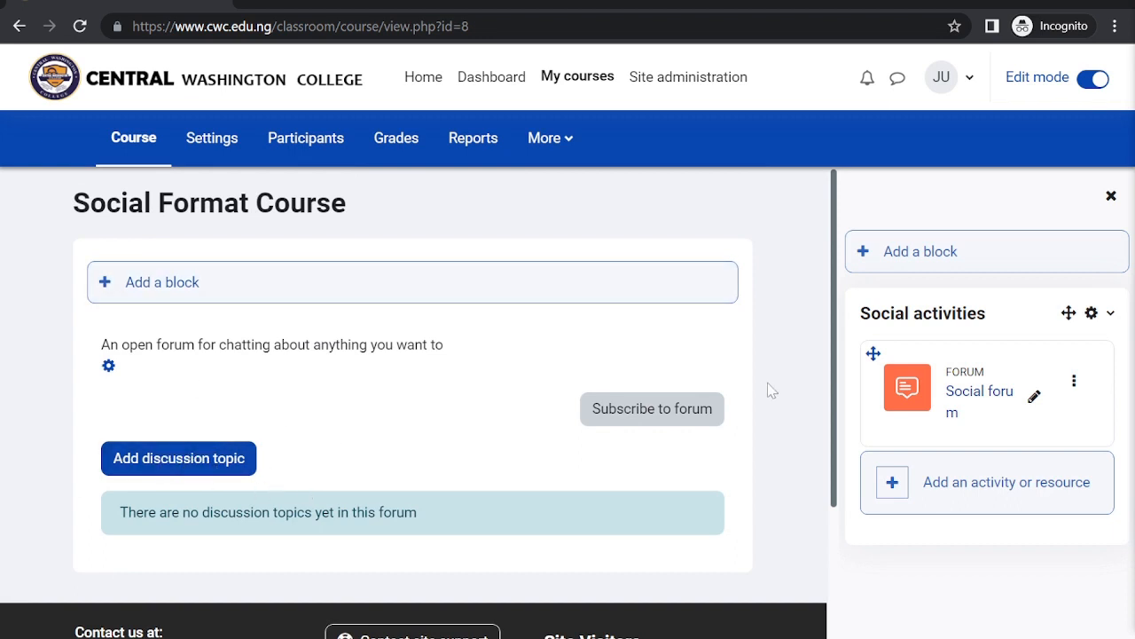
# Start a new discussion topic in the course forum with the subject "What is your view on Subsidy".
pyautogui.click(235, 453)
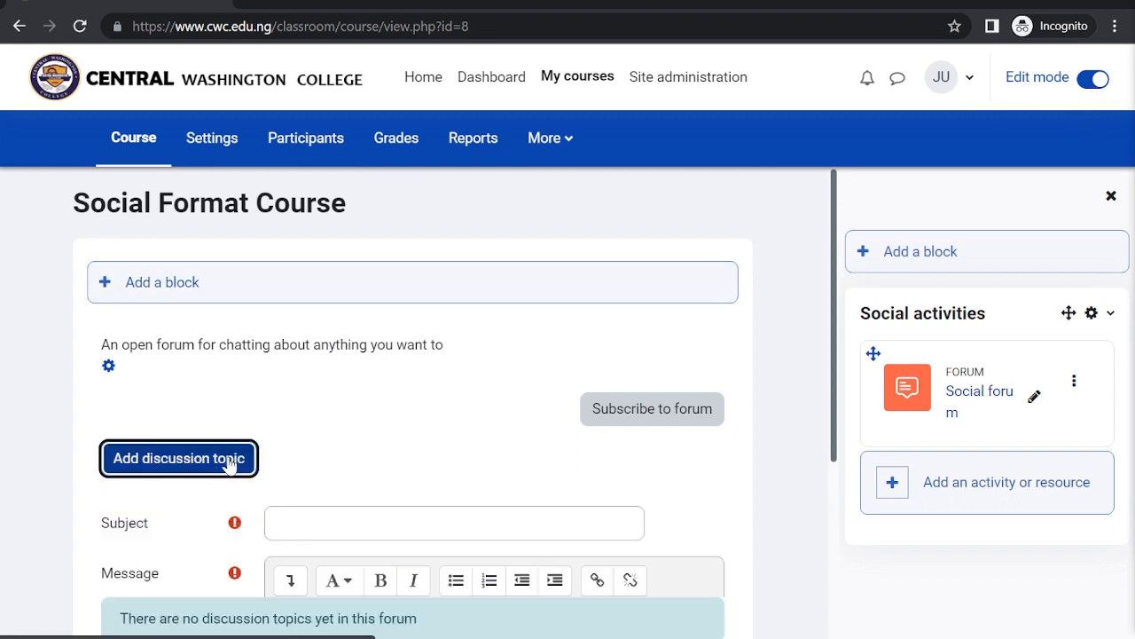
pyautogui.click(360, 526)
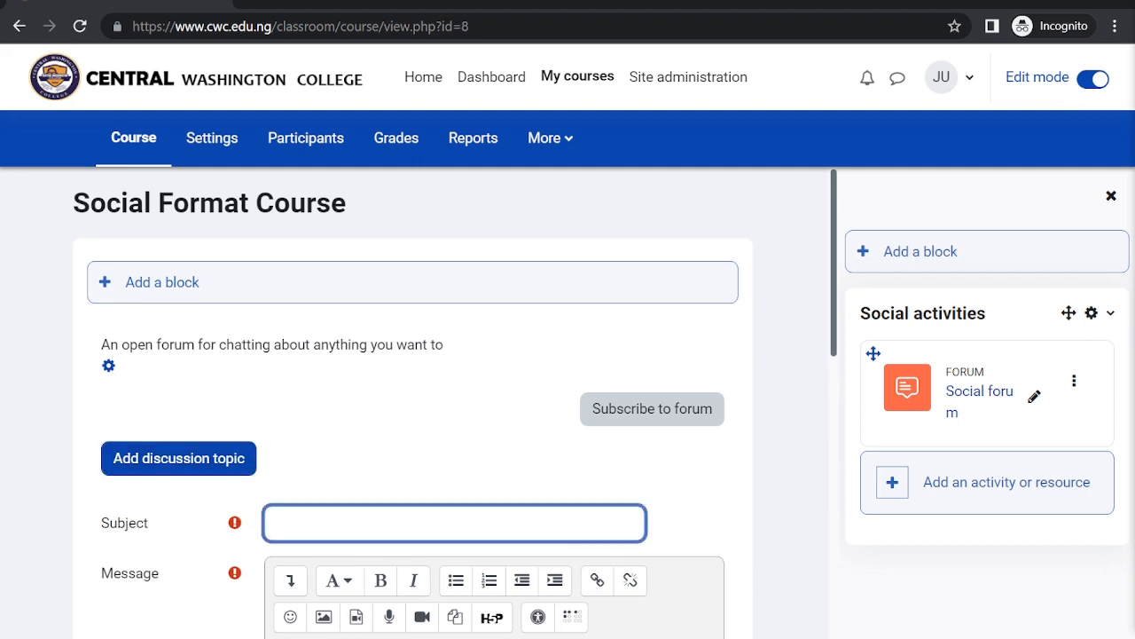
pyautogui.scroll(-2, 346, 522)
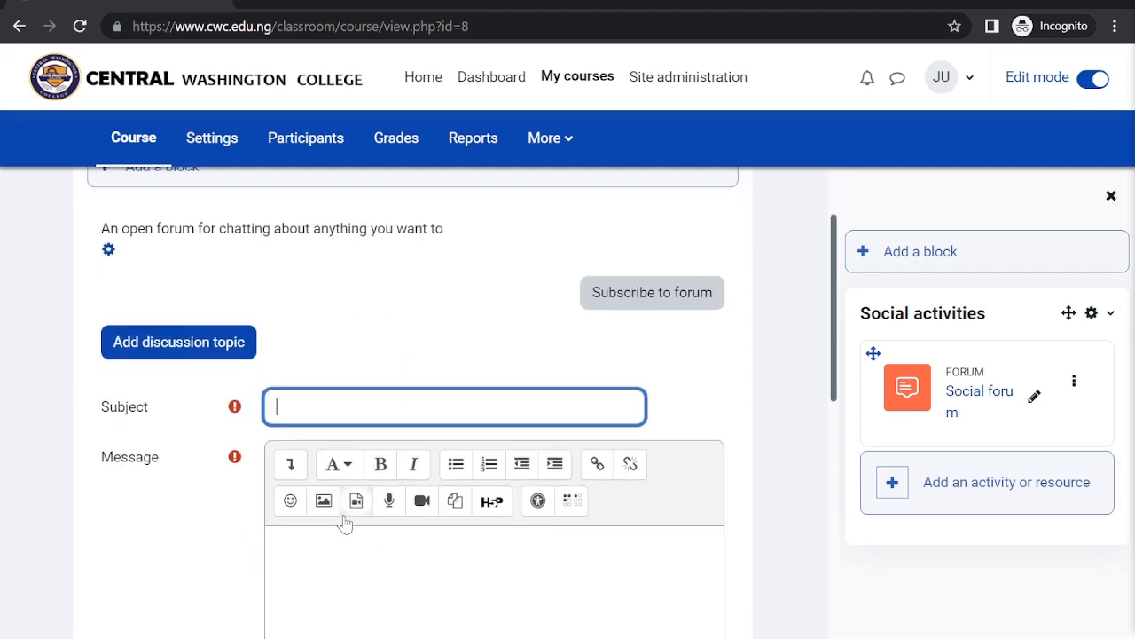
pyautogui.write('What ')
pyautogui.write('is ')
pyautogui.write('youf')
pyautogui.press('BackSpace')
pyautogui.press('BackSpace')
pyautogui.press('BackSpace')
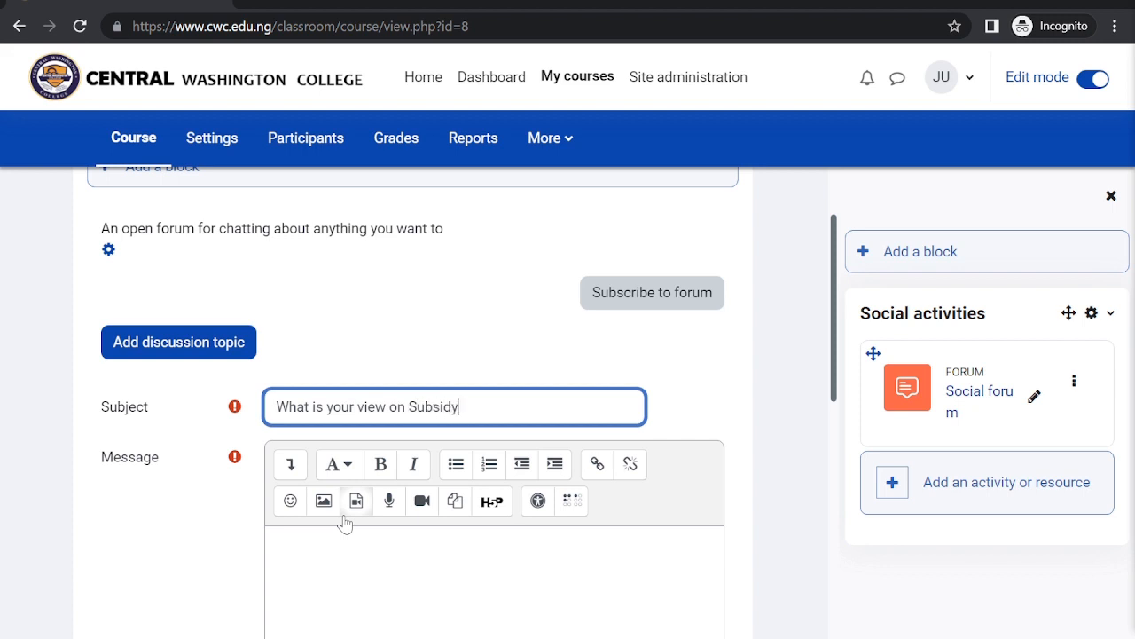
# Write the message "As I was saying before I was courteously interrupted..." and post the topic to the forum.
pyautogui.click(346, 541)
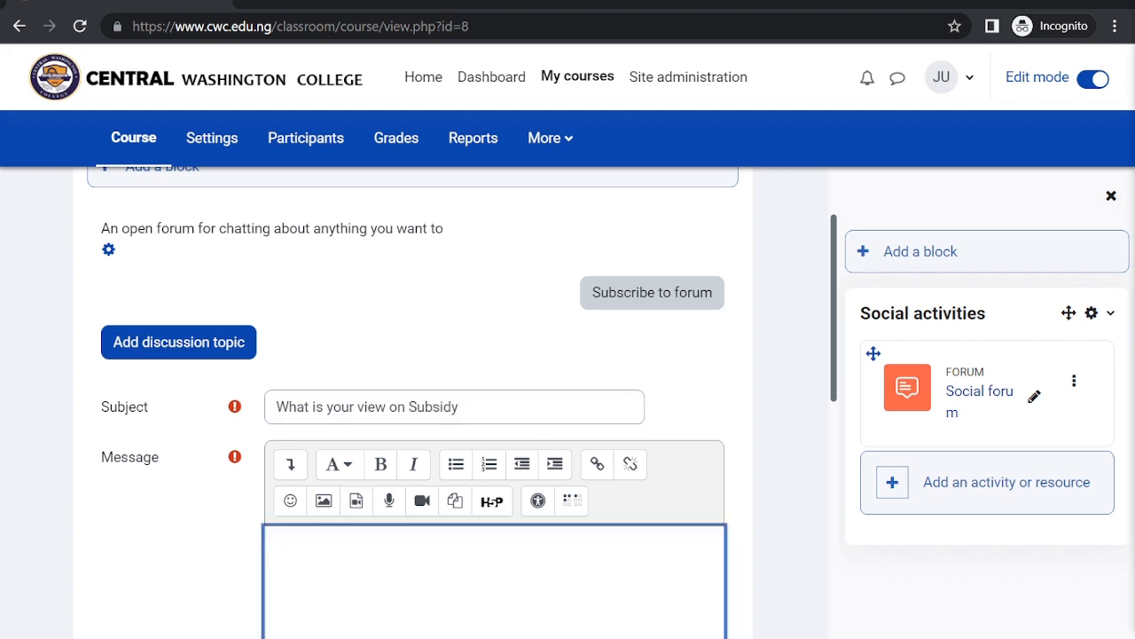
pyautogui.scroll(-1, 346, 541)
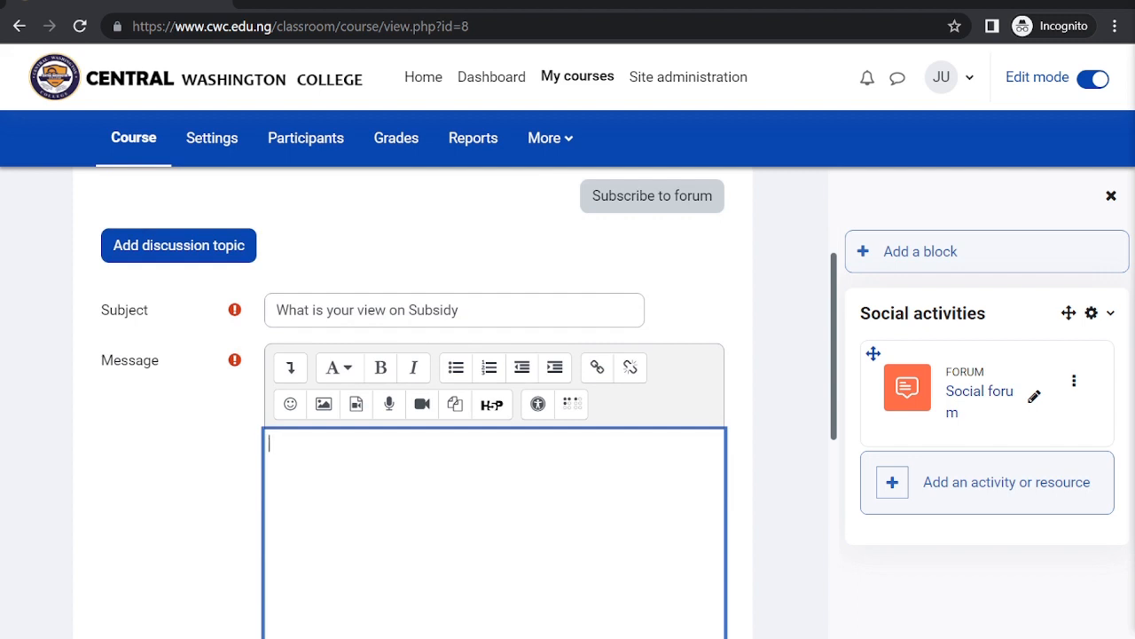
pyautogui.write('As I wasa s')
pyautogui.press('BackSpace')
pyautogui.press('BackSpace')
pyautogui.press('BackSpace')
pyautogui.press('BackSpace')
pyautogui.write('saying be')
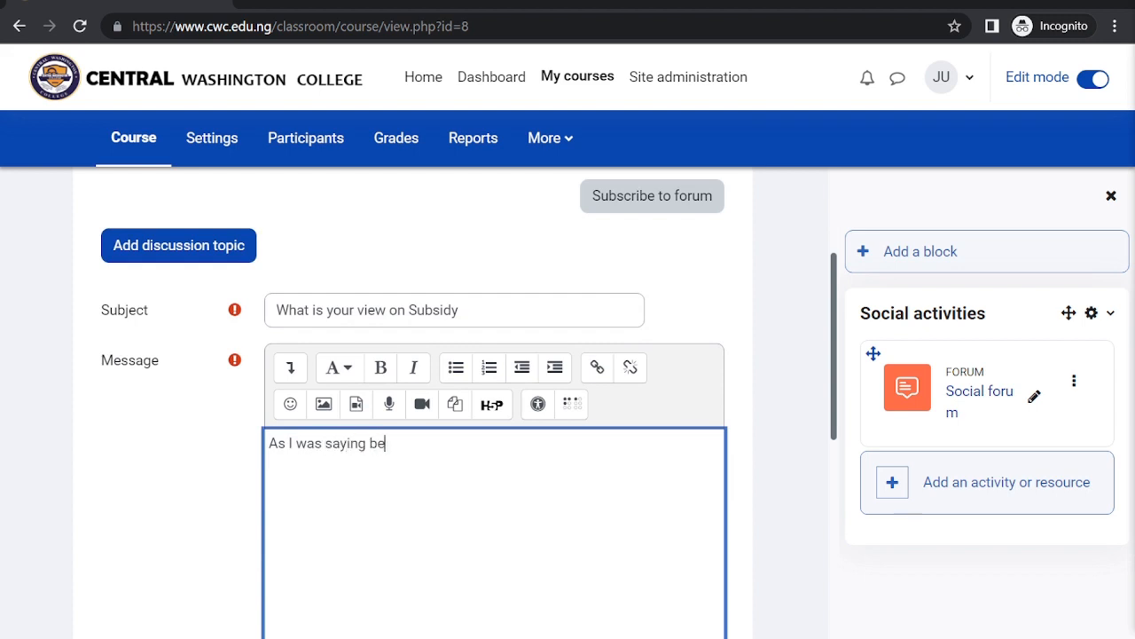
pyautogui.write('fore I was courte')
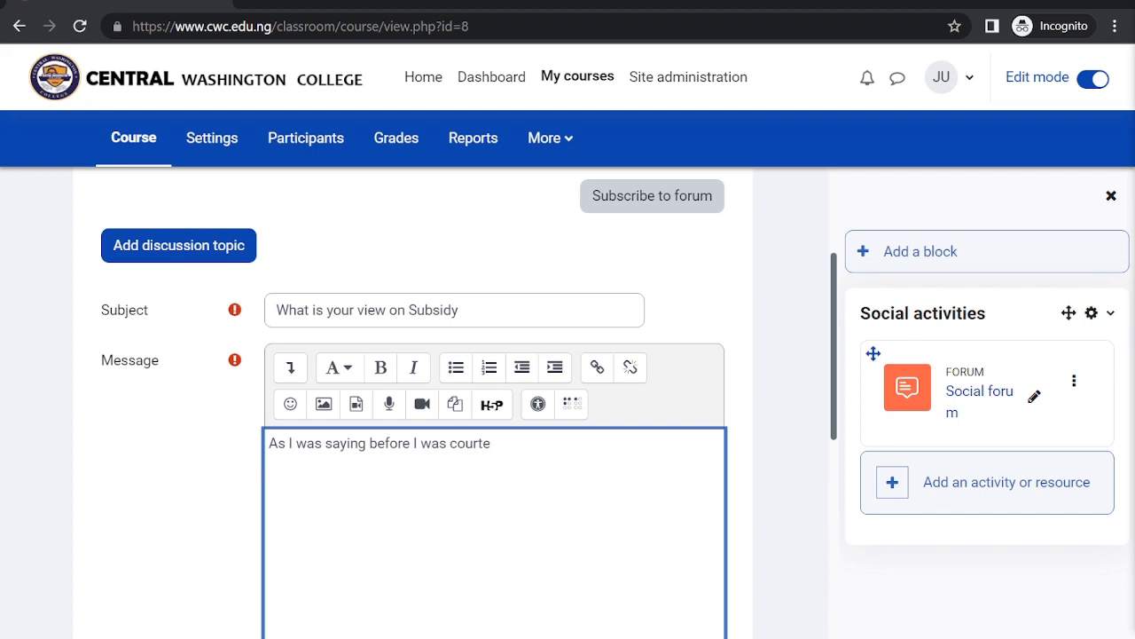
pyautogui.write('ously interrupted...')
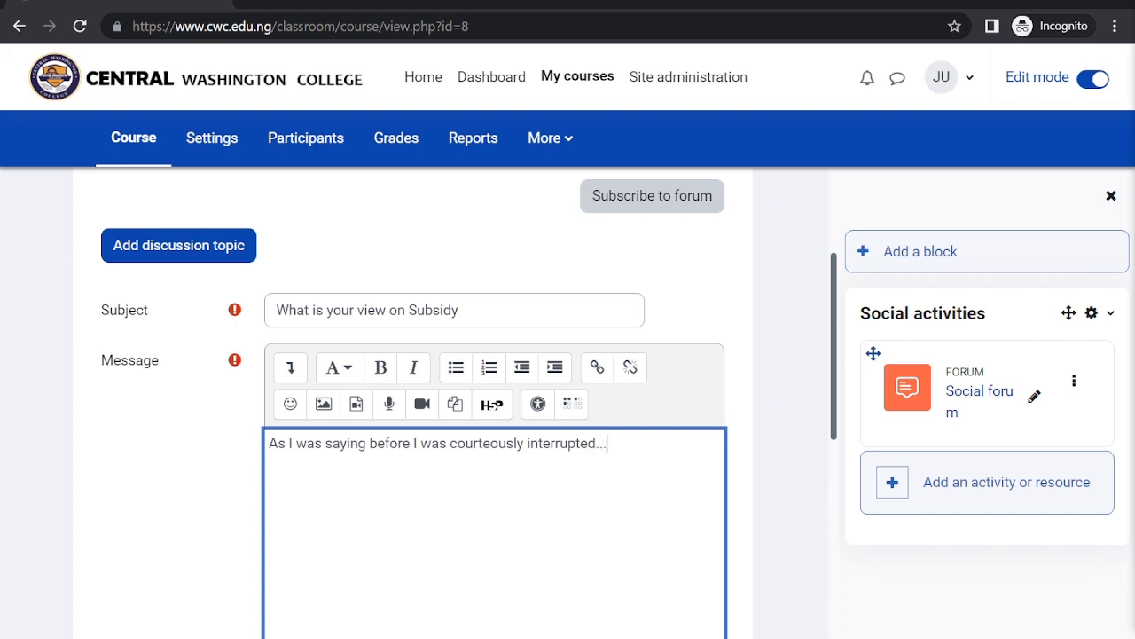
pyautogui.scroll(-3, 320, 501)
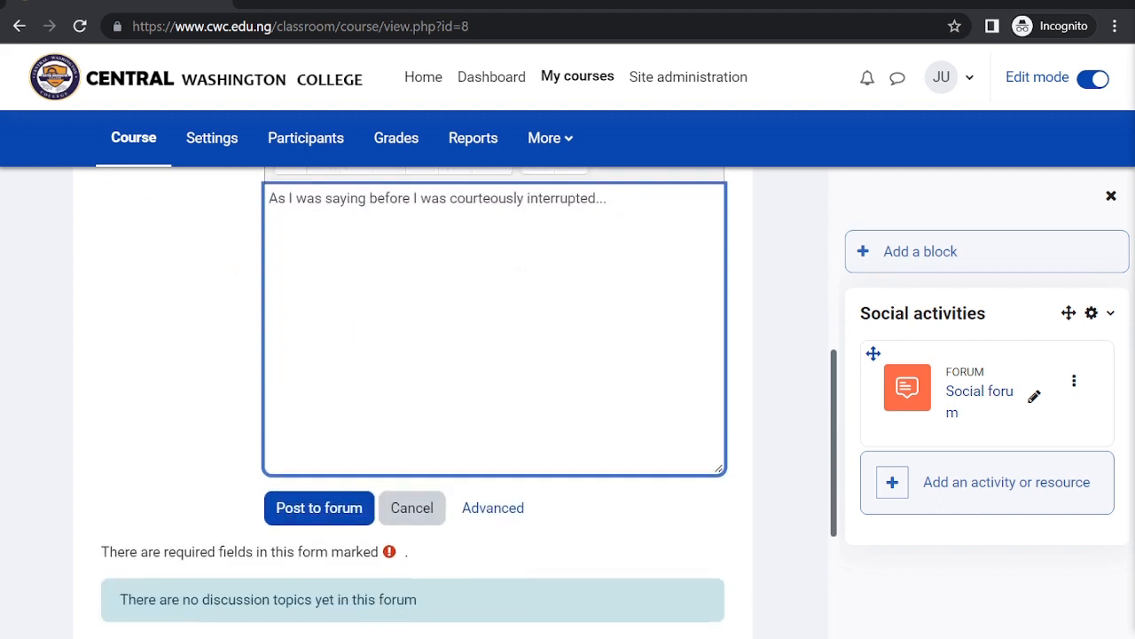
pyautogui.click(319, 506)
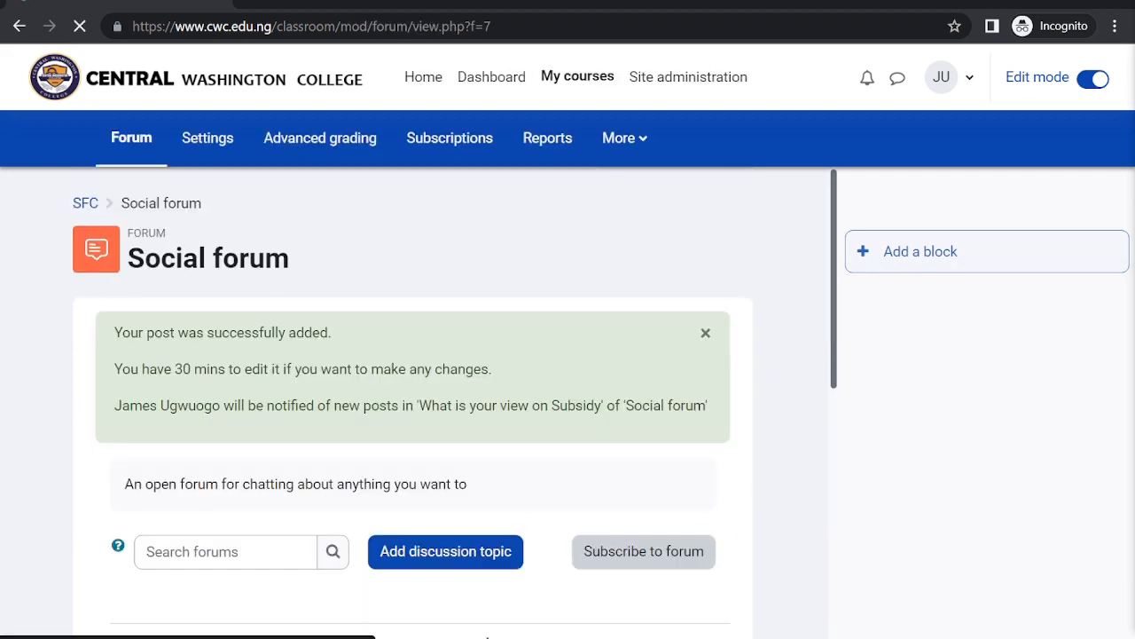
# Check the Social forum's discussion list and turn edit mode off.
pyautogui.scroll(-3, 417, 399)
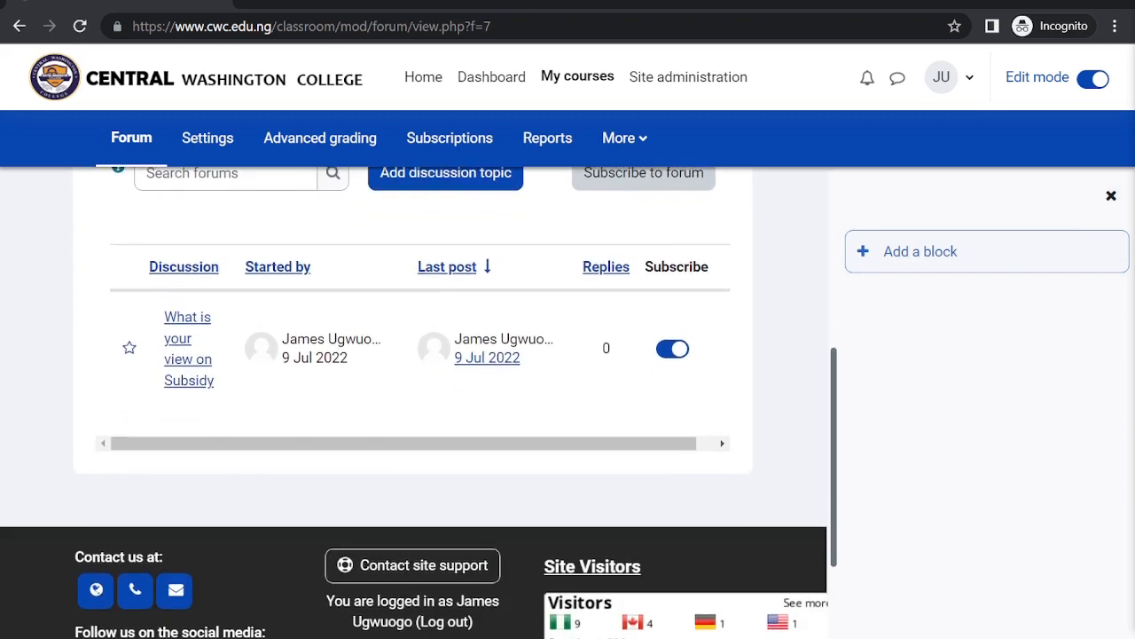
pyautogui.scroll(1, 417, 403)
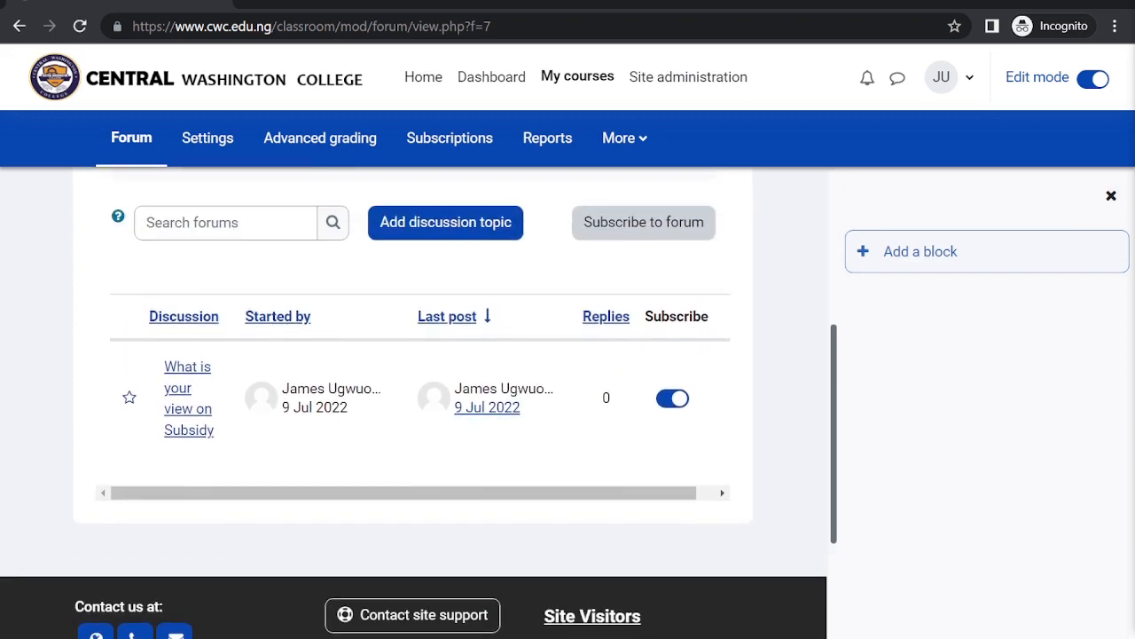
pyautogui.scroll(3, 416, 399)
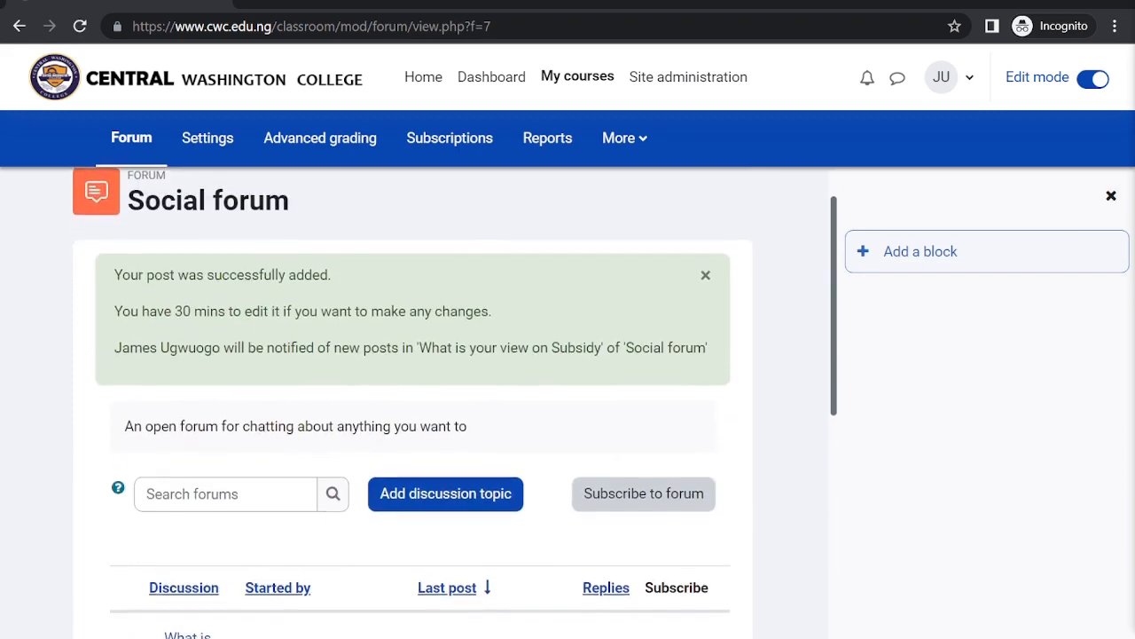
pyautogui.click(1094, 80)
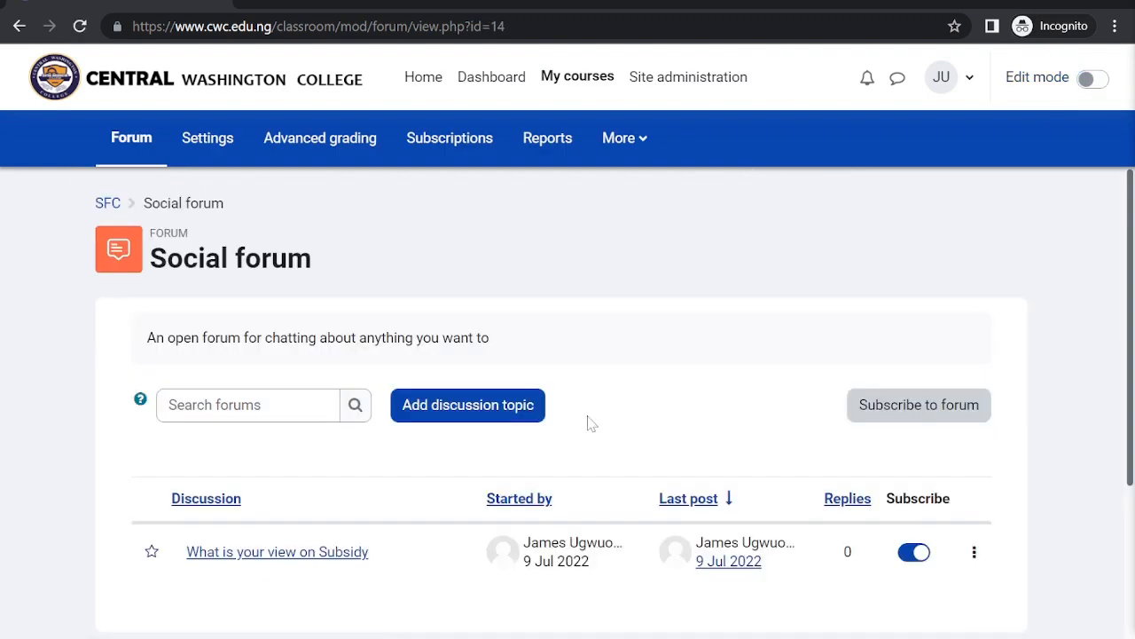
# Start another discussion topic in the Social forum with the subject "Is the pen mightier than the sword".
pyautogui.scroll(-1, 498, 399)
pyautogui.click(449, 377)
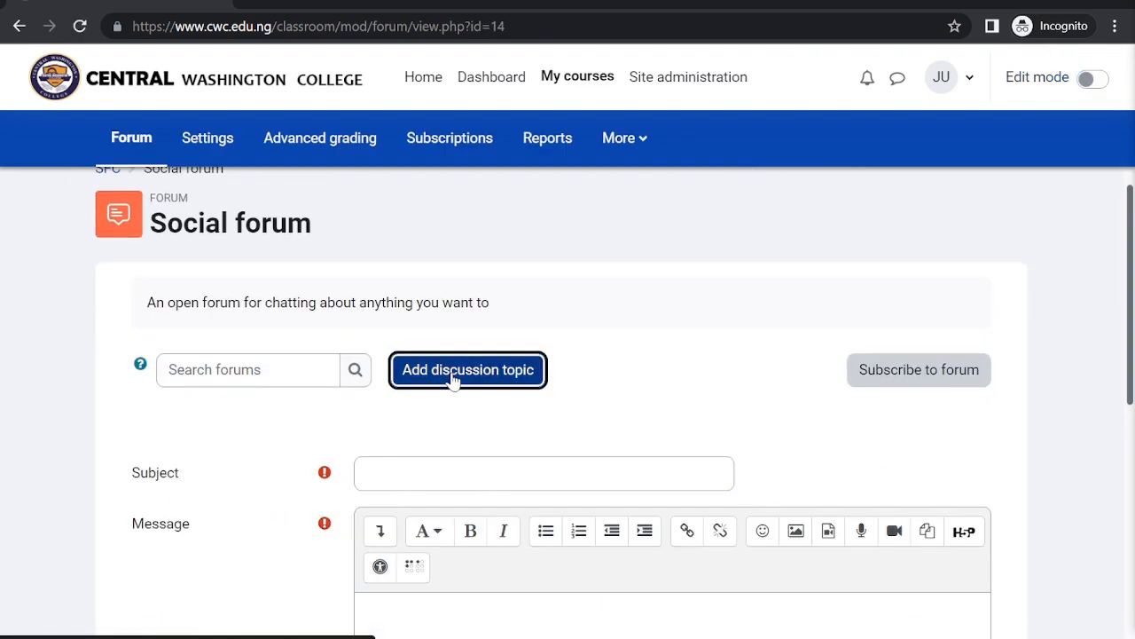
pyautogui.click(432, 470)
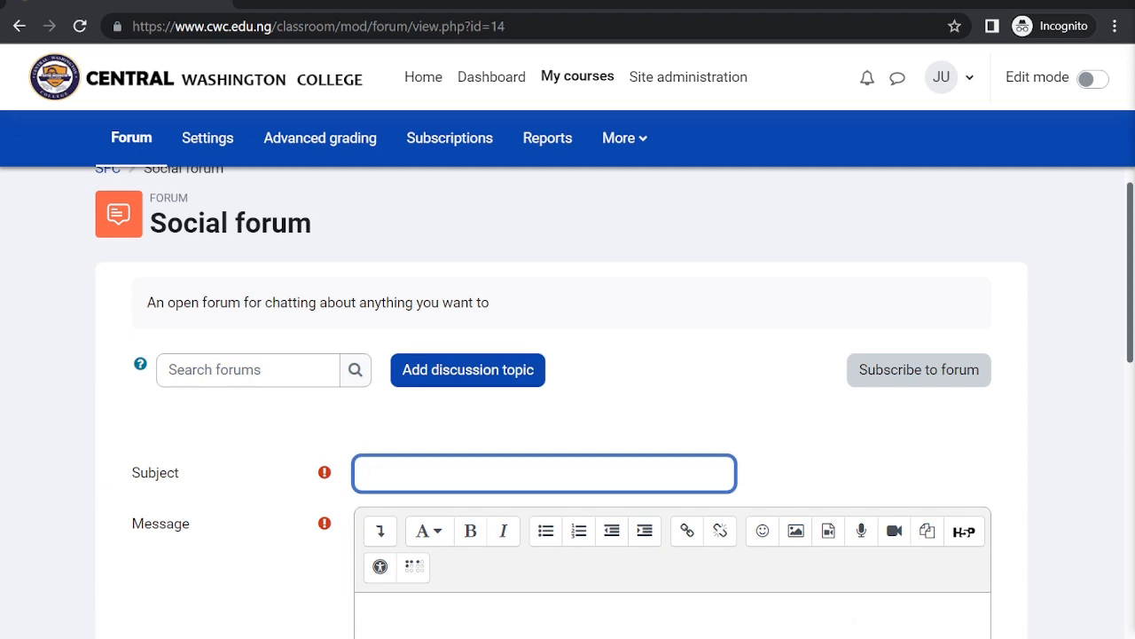
pyautogui.write('Should')
pyautogui.press('BackSpace')
pyautogui.press('BackSpace')
pyautogui.press('BackSpace')
pyautogui.press('BackSpace')
pyautogui.write('Is the pen')
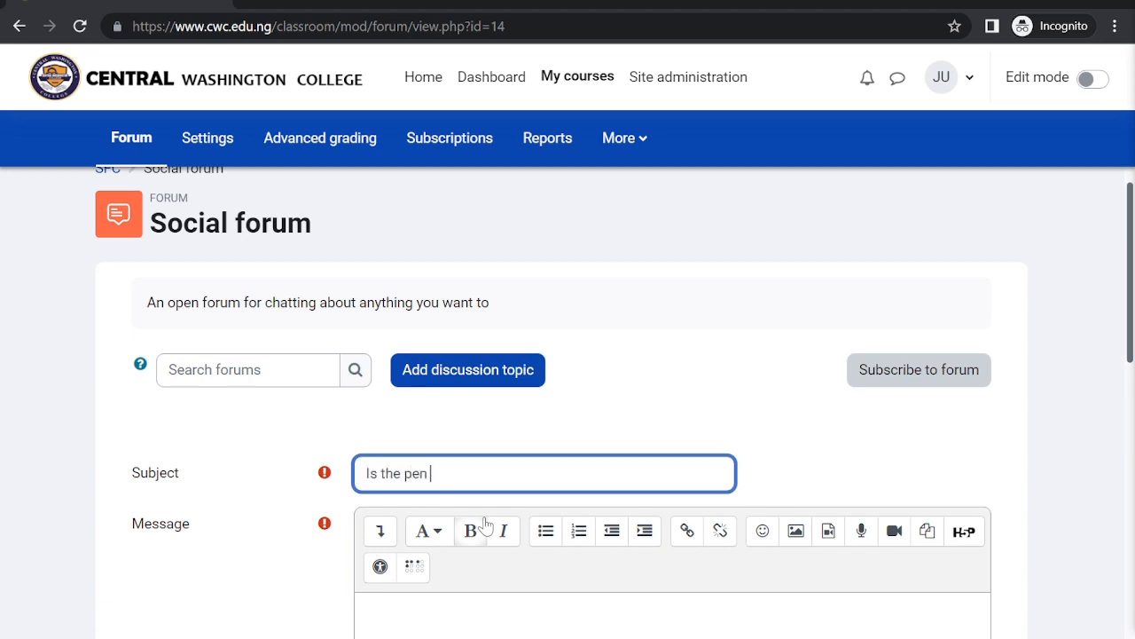
pyautogui.write(' mightier than the ')
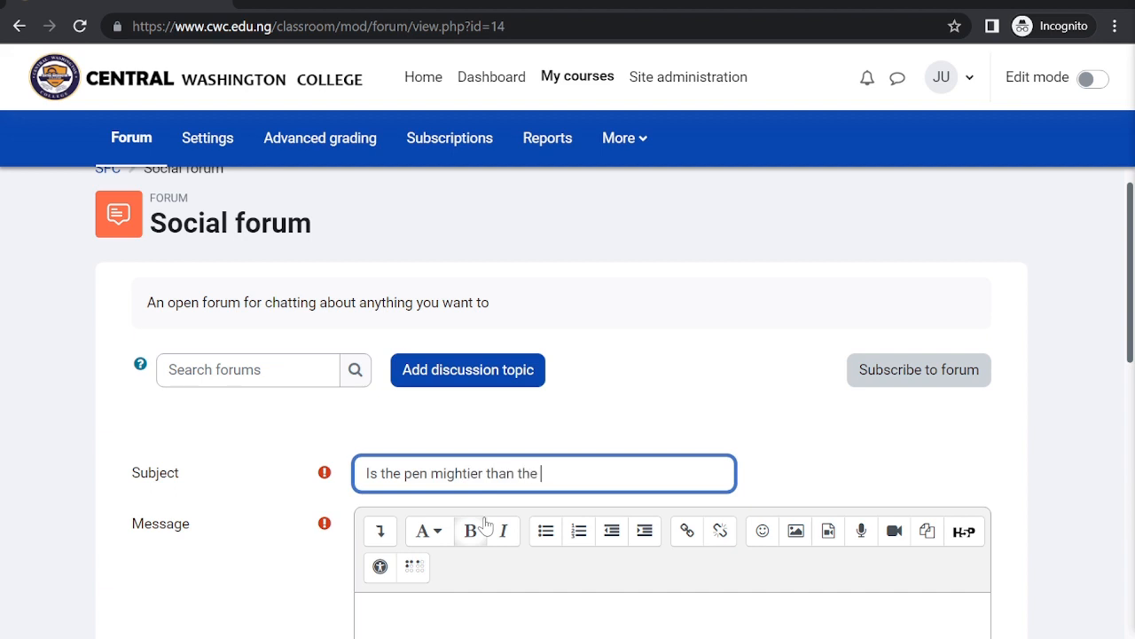
pyautogui.write('swa')
pyautogui.scroll(-2, 485, 525)
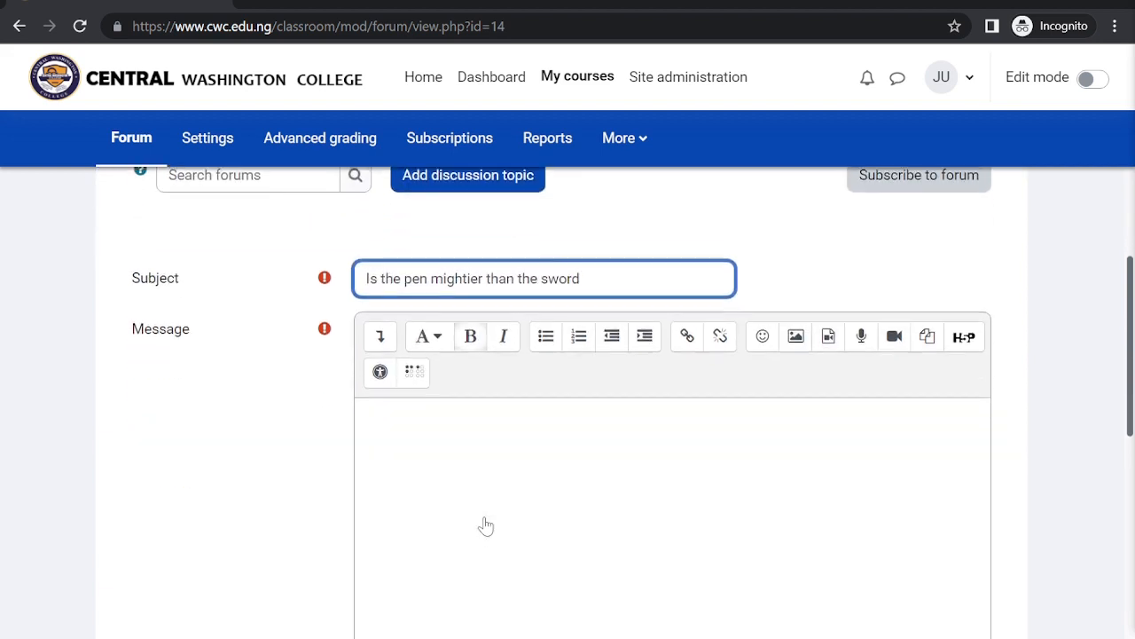
# Write the message "What's your take?" for the pen and sword topic and post it to the forum.
pyautogui.click(701, 399)
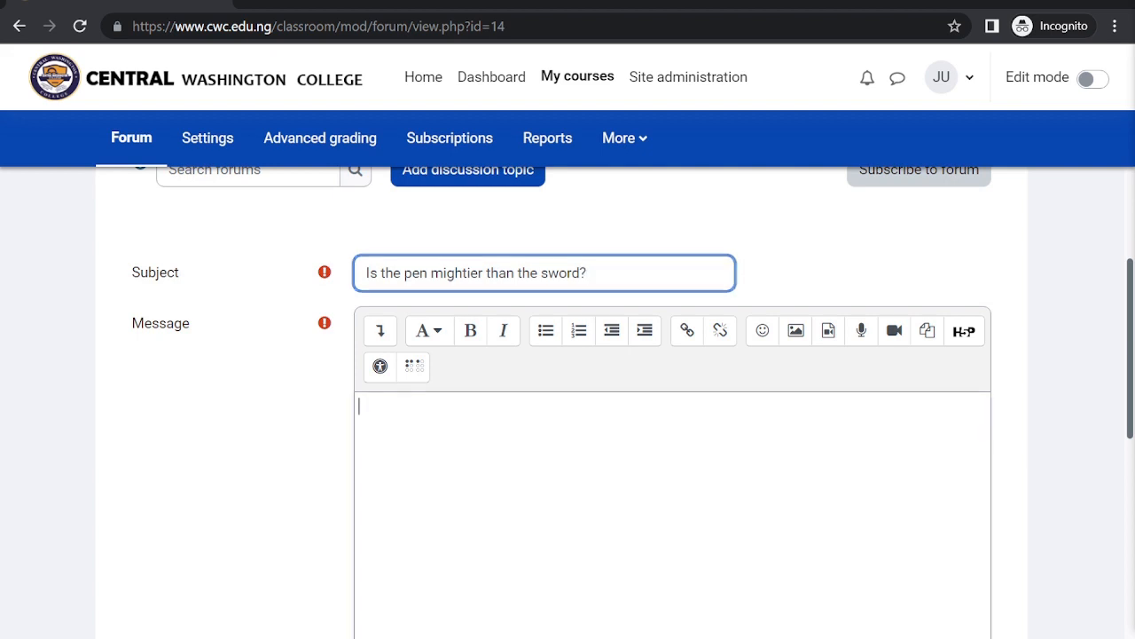
pyautogui.write('Waht ht')
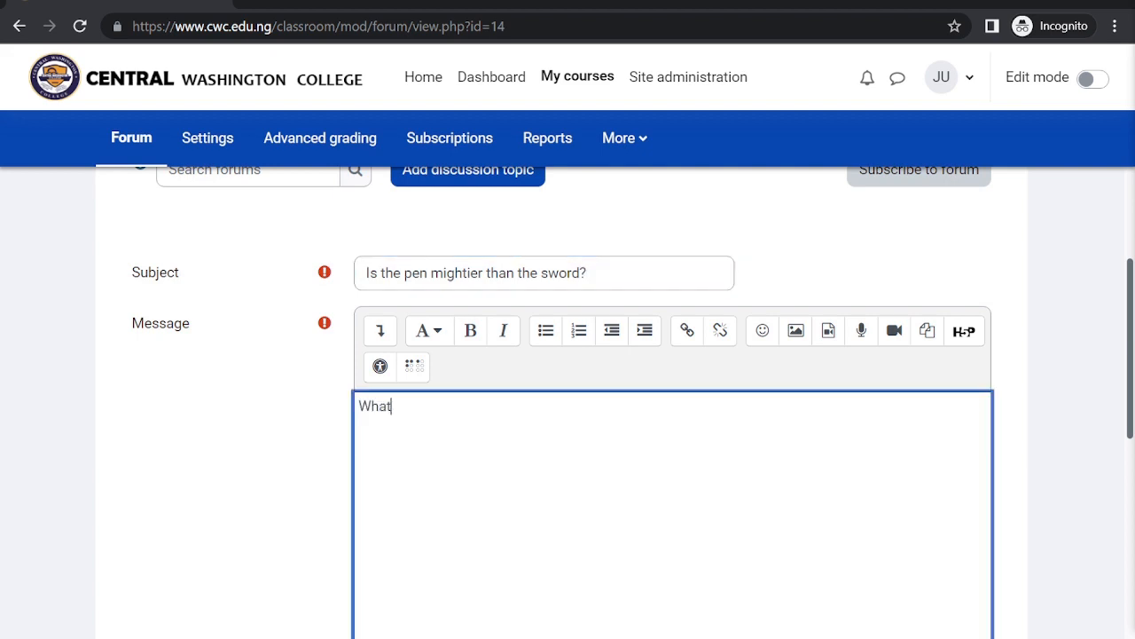
pyautogui.write("'s your take?")
pyautogui.scroll(-5, 456, 431)
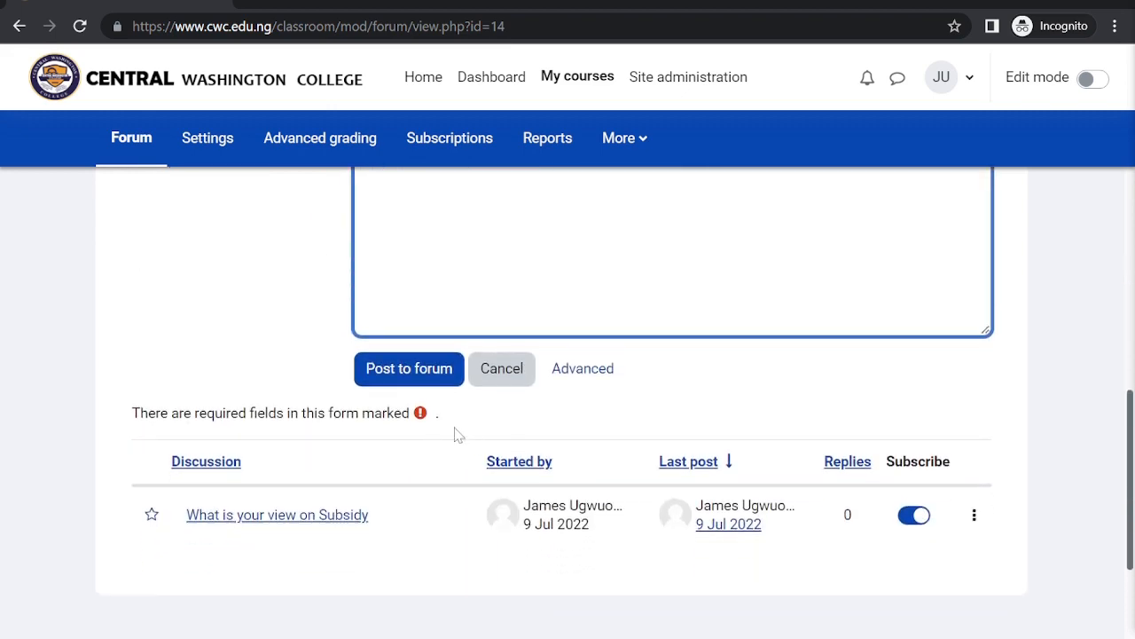
pyautogui.click(399, 387)
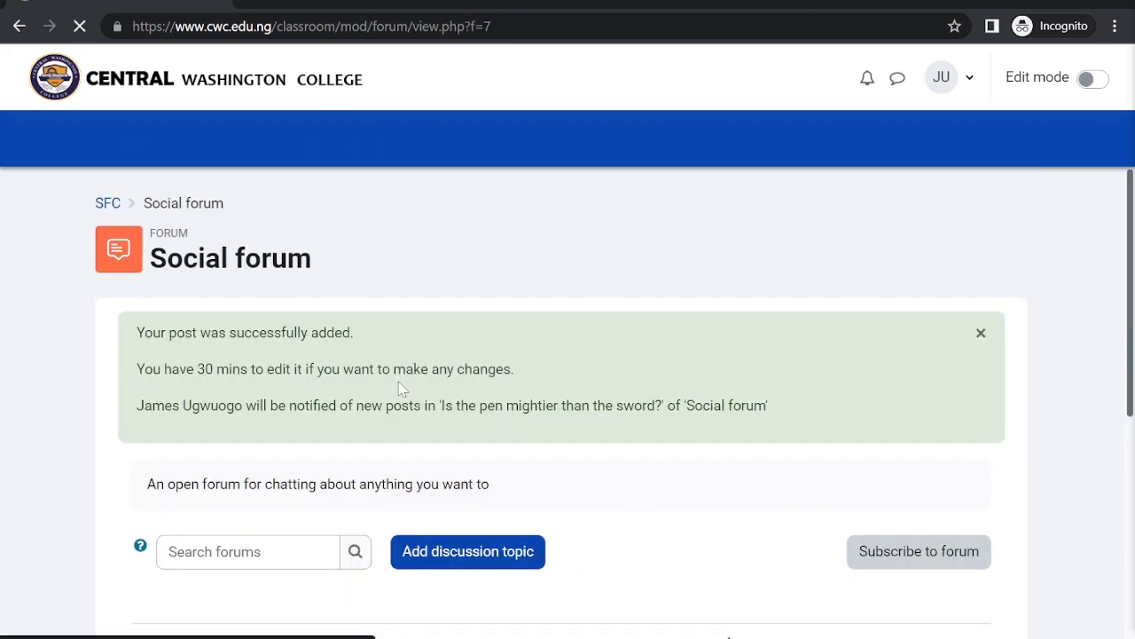
# Check the Social forum's discussion list for the posted topics.
pyautogui.scroll(-4, 400, 388)
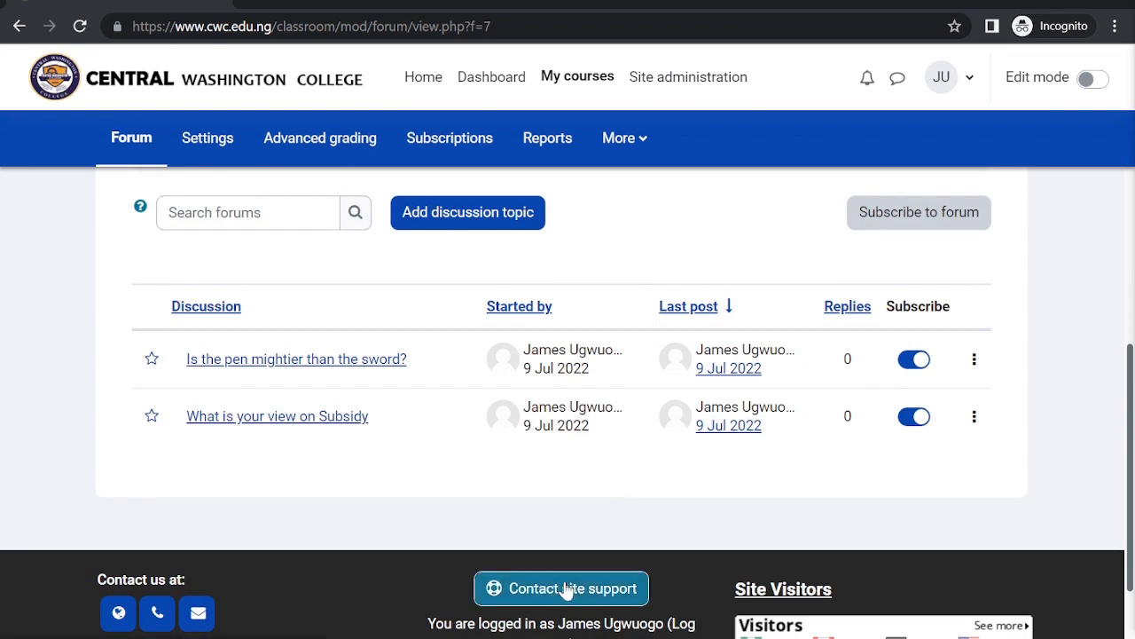
pyautogui.scroll(4, 627, 469)
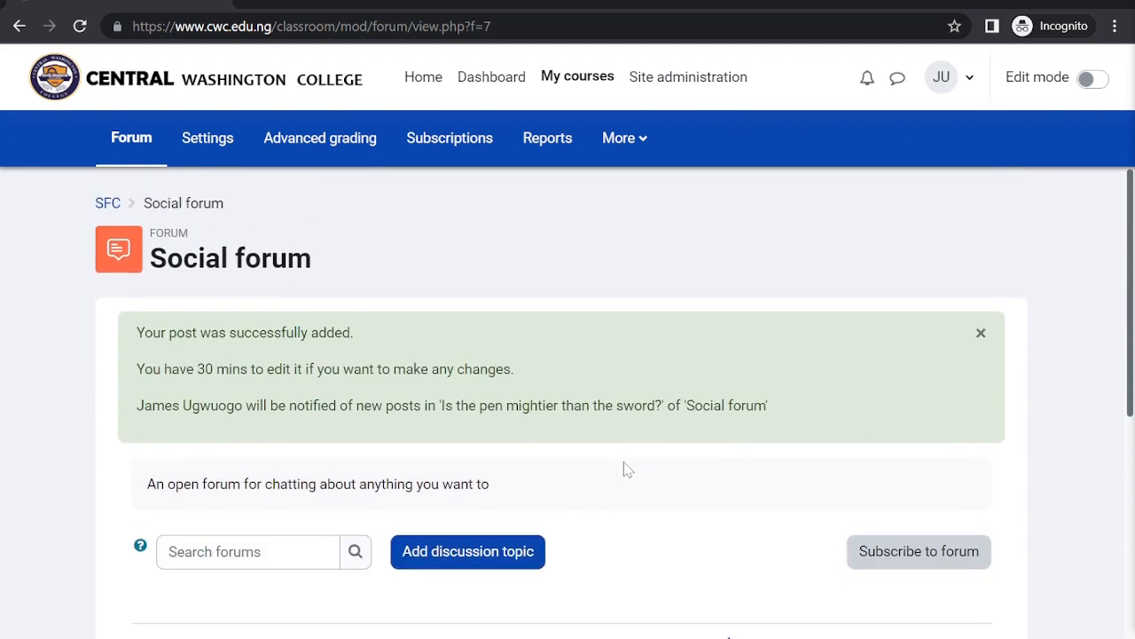
pyautogui.scroll(-1, 623, 461)
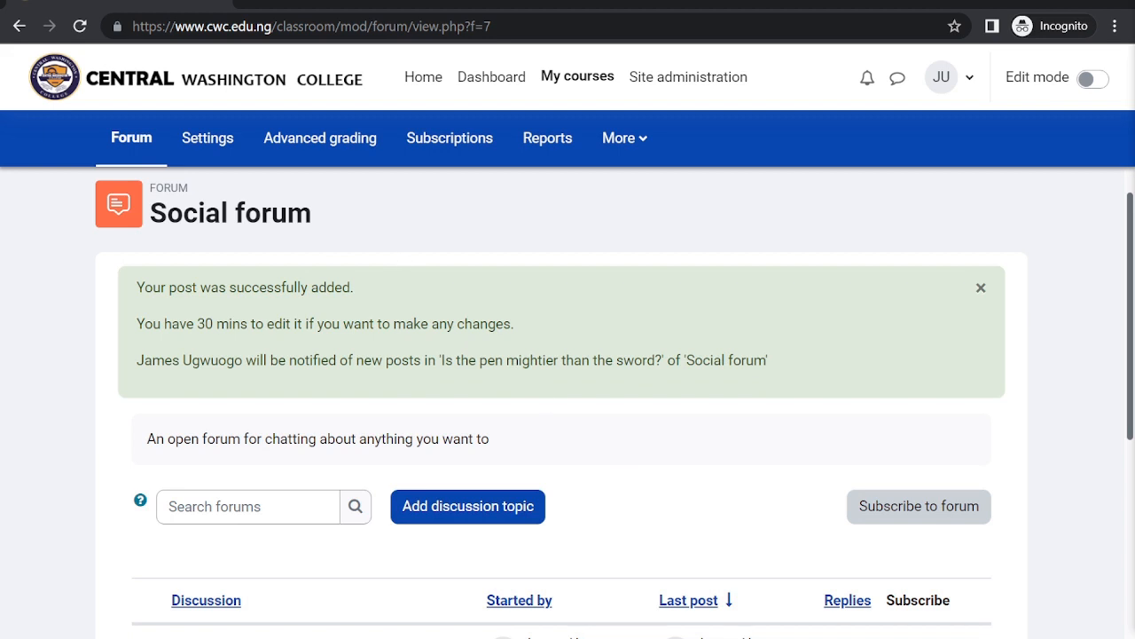
pyautogui.scroll(1, 263, 223)
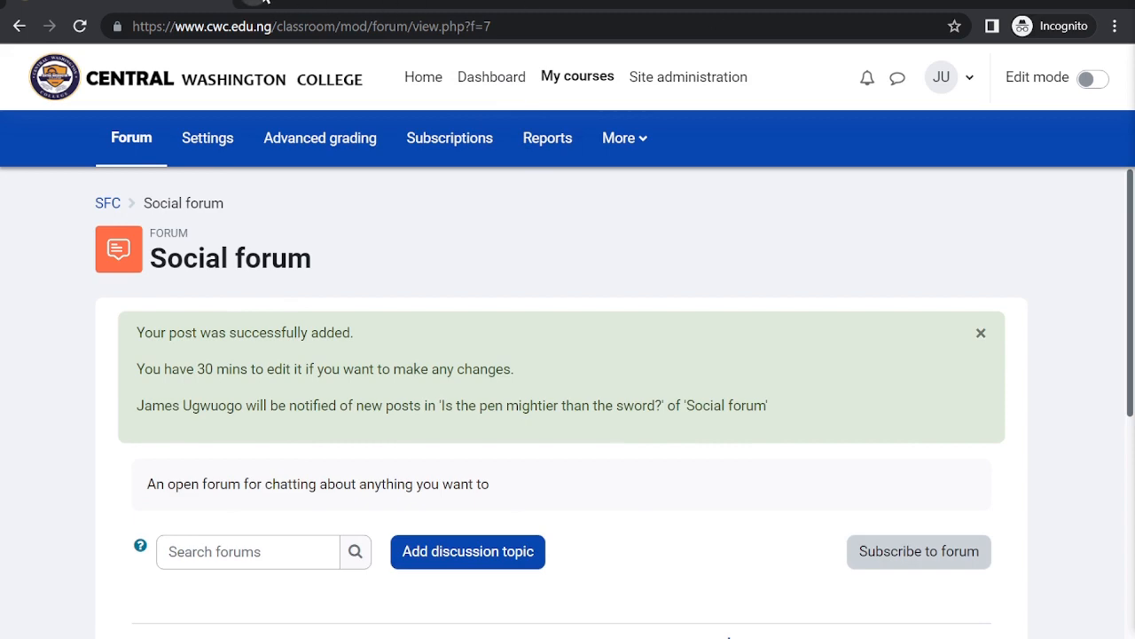
# Open a new Incognito window, load cwc.edu.ng and go to the college's Classroom site.
pyautogui.click(265, 2)
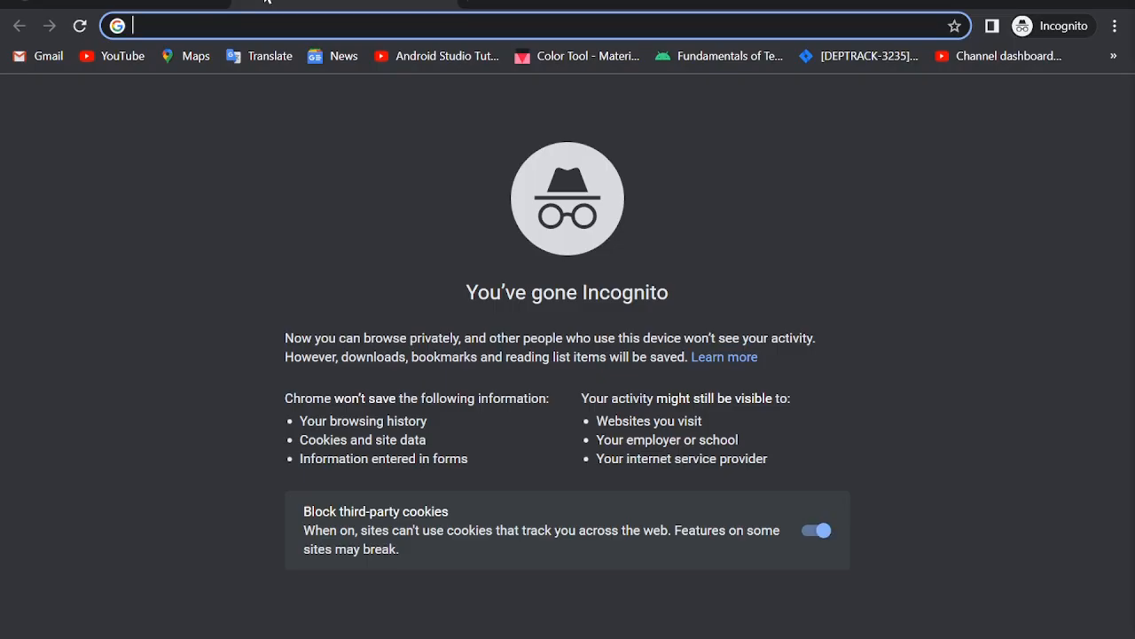
pyautogui.hotkey('ctrl', 'shift', 'm')
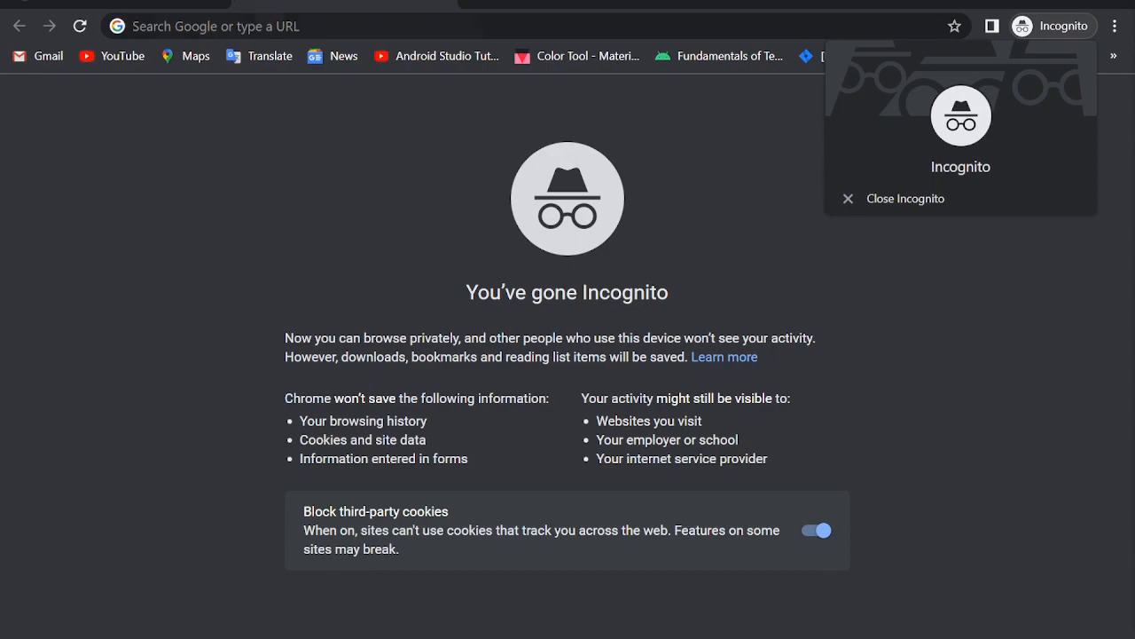
pyautogui.hotkey('ctrl', 'shift', 'n')
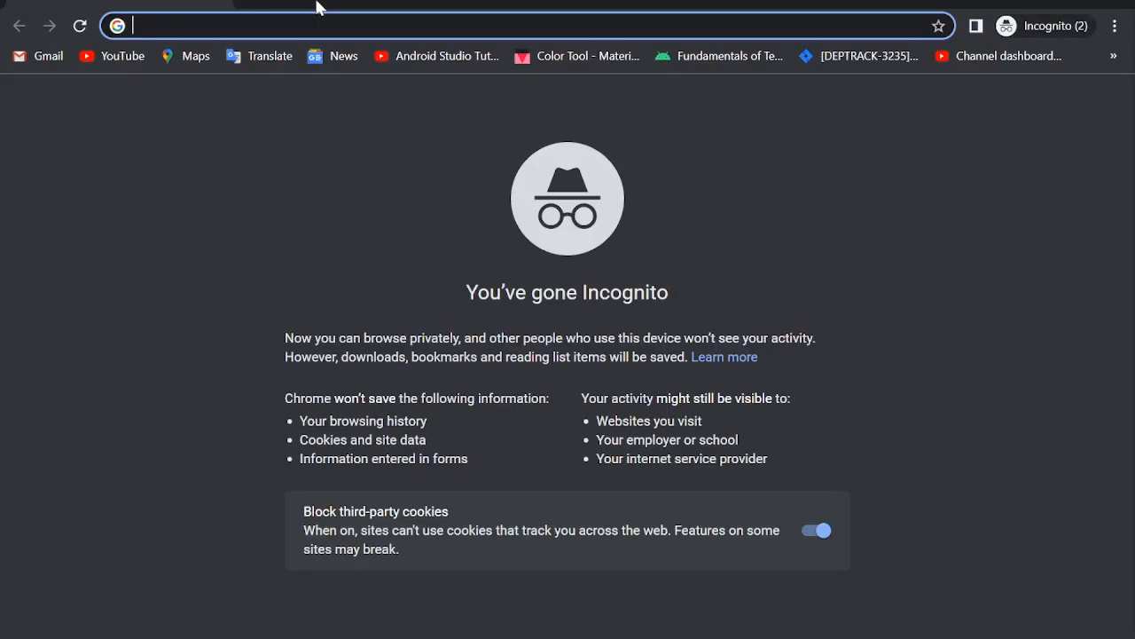
pyautogui.write('cwc')
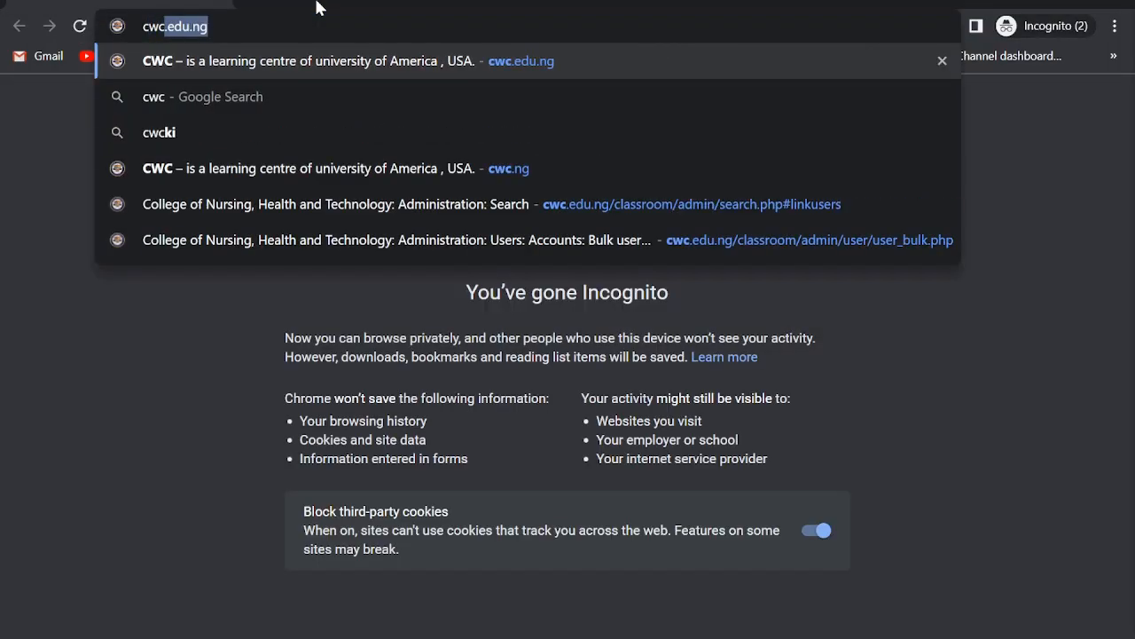
pyautogui.press('Return')
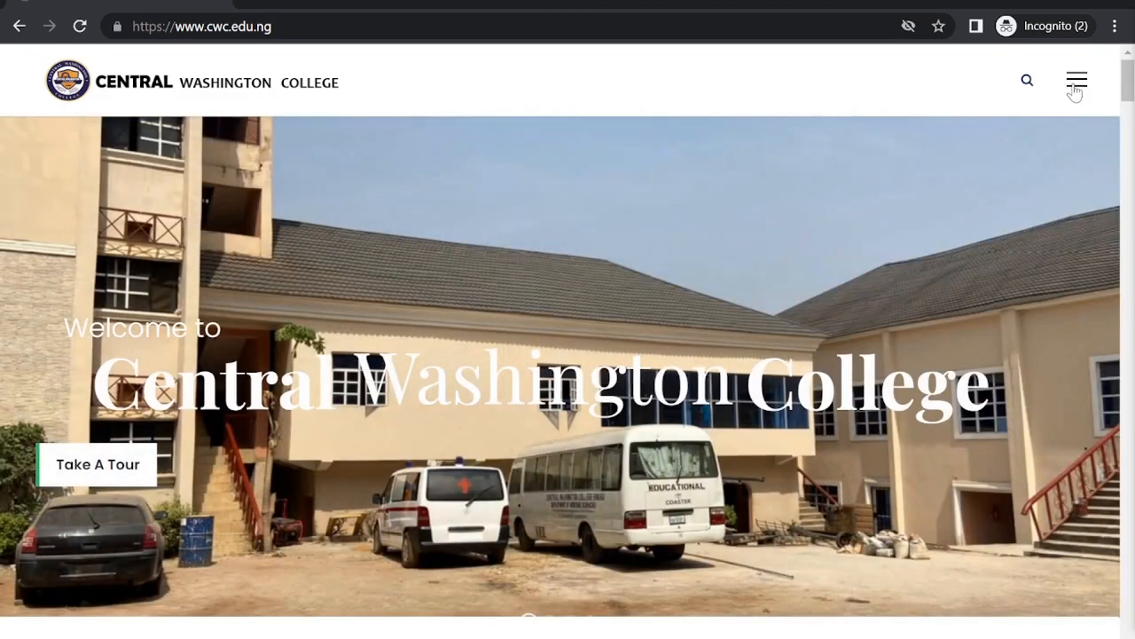
pyautogui.click(1076, 89)
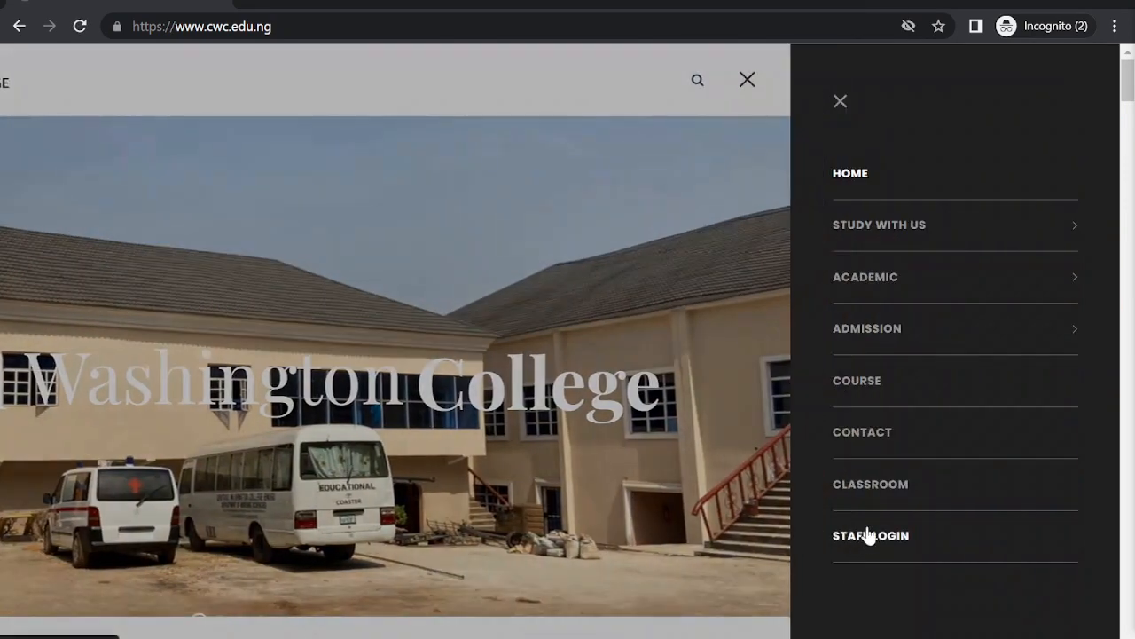
pyautogui.click(892, 484)
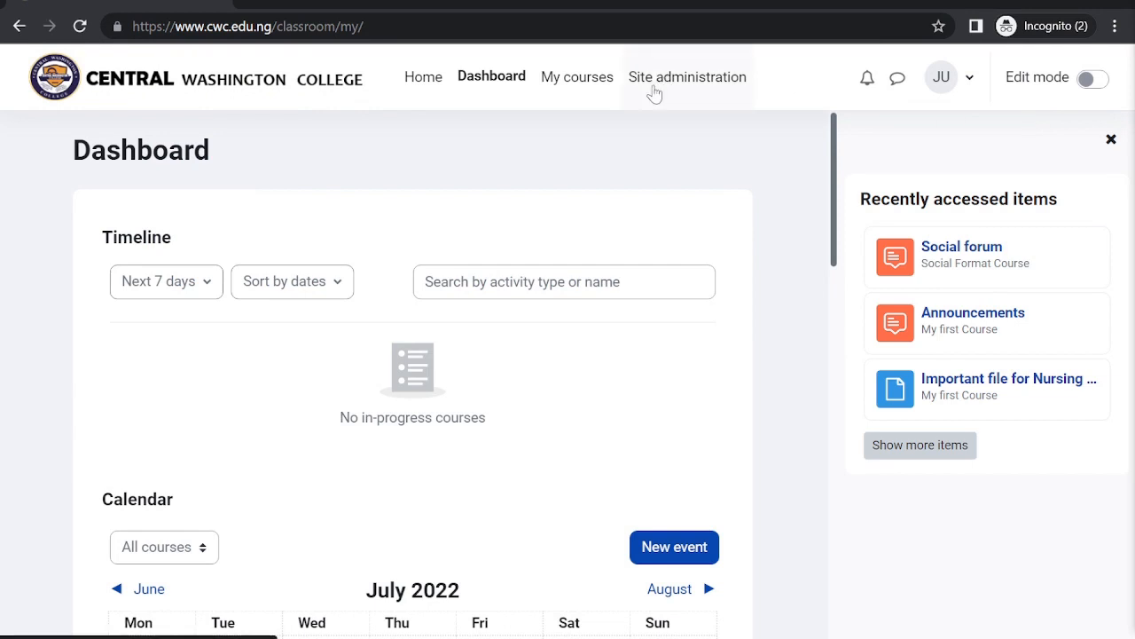
# Open the list of own courses and check the options available for the Social Format Course.
pyautogui.click(581, 94)
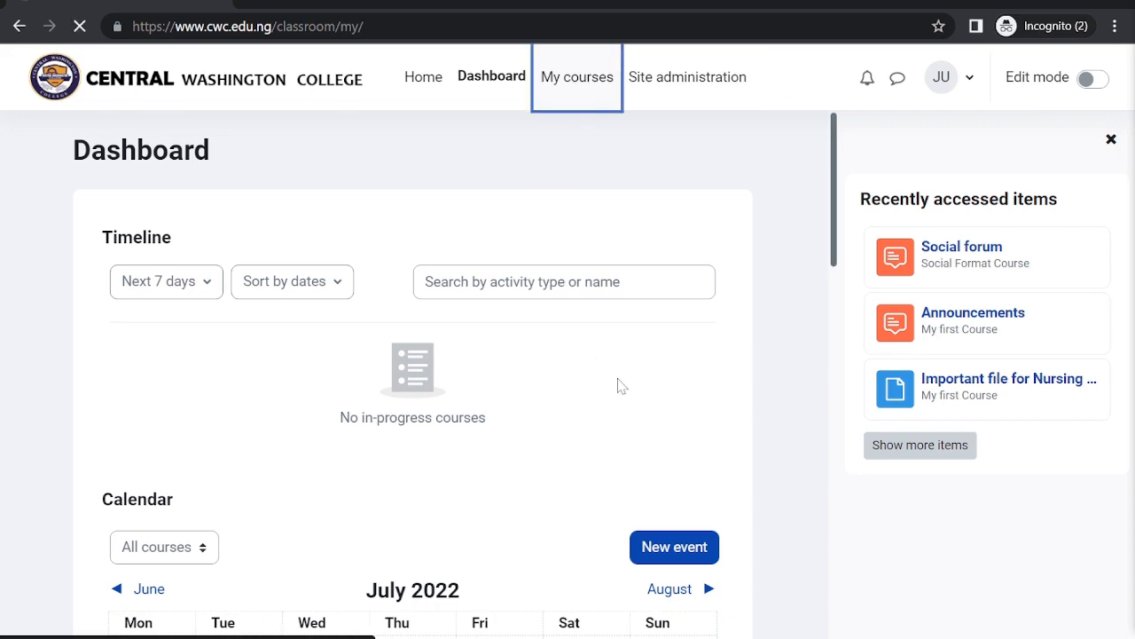
pyautogui.scroll(-2, 616, 382)
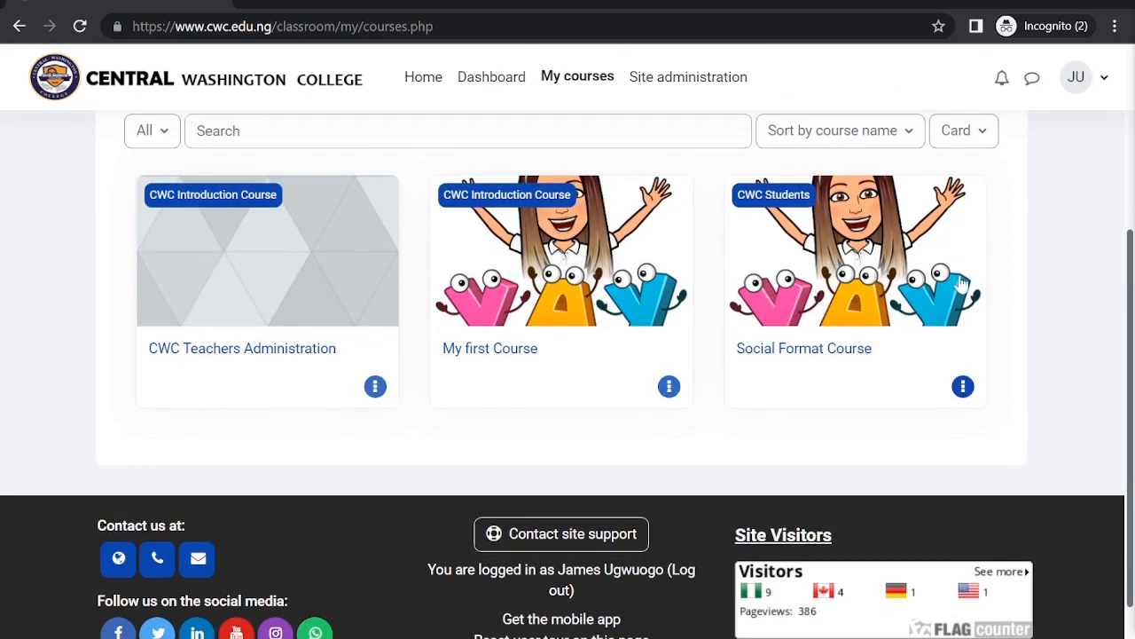
pyautogui.click(962, 386)
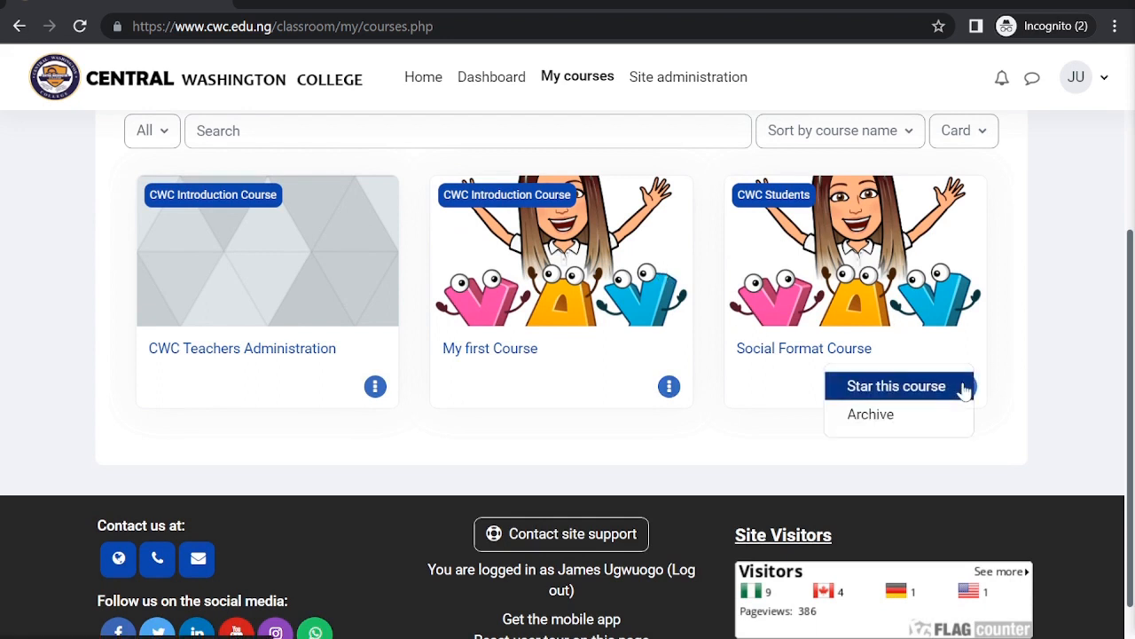
pyautogui.click(1044, 246)
pyautogui.scroll(2, 1044, 246)
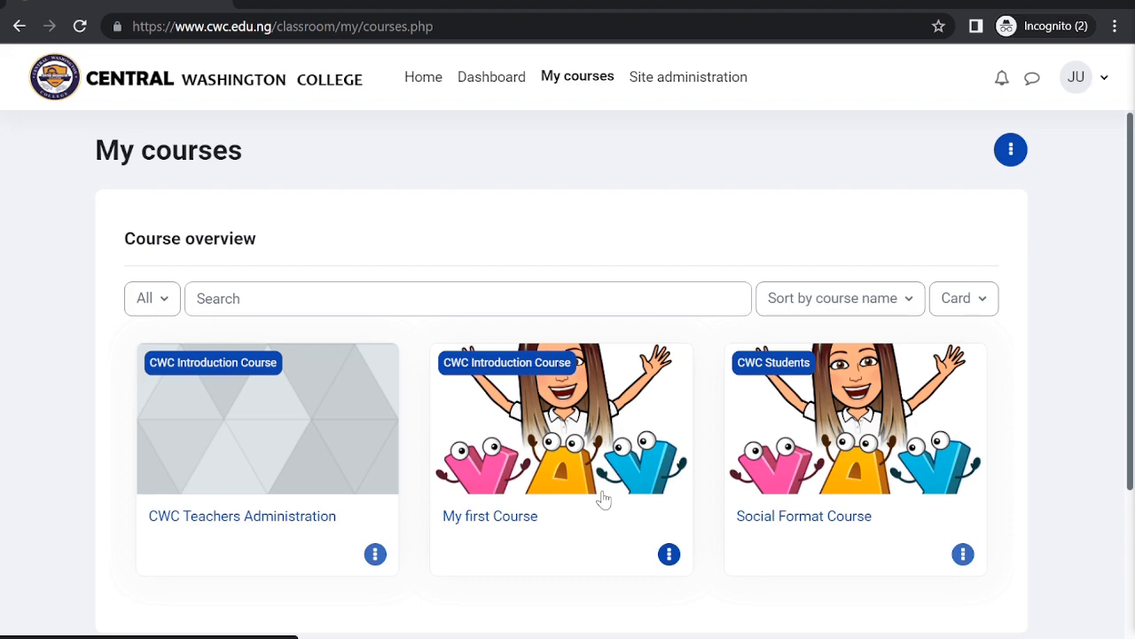
# Open the Social Format Course and review the discussion topics on its course page.
pyautogui.click(853, 438)
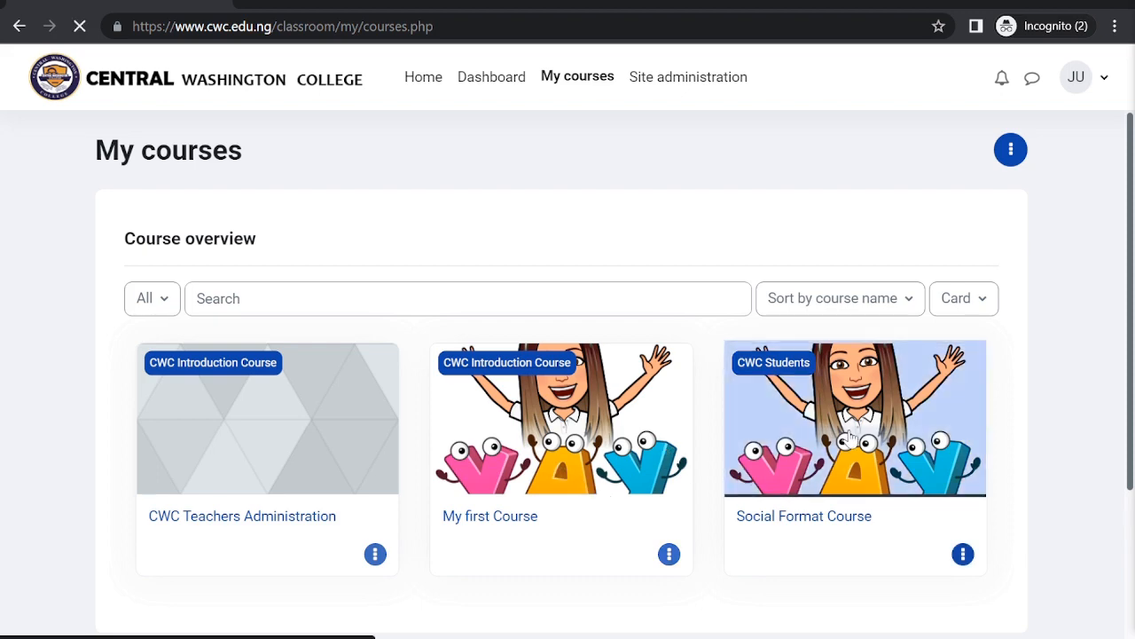
pyautogui.scroll(-3, 537, 461)
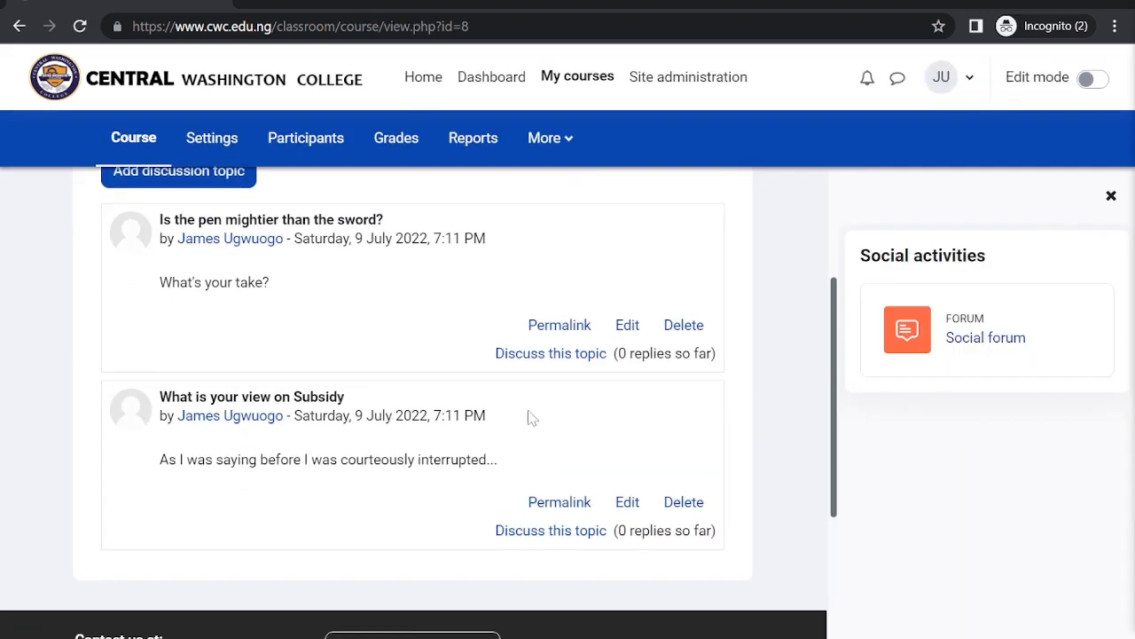
pyautogui.scroll(2, 530, 405)
pyautogui.scroll(1, 529, 405)
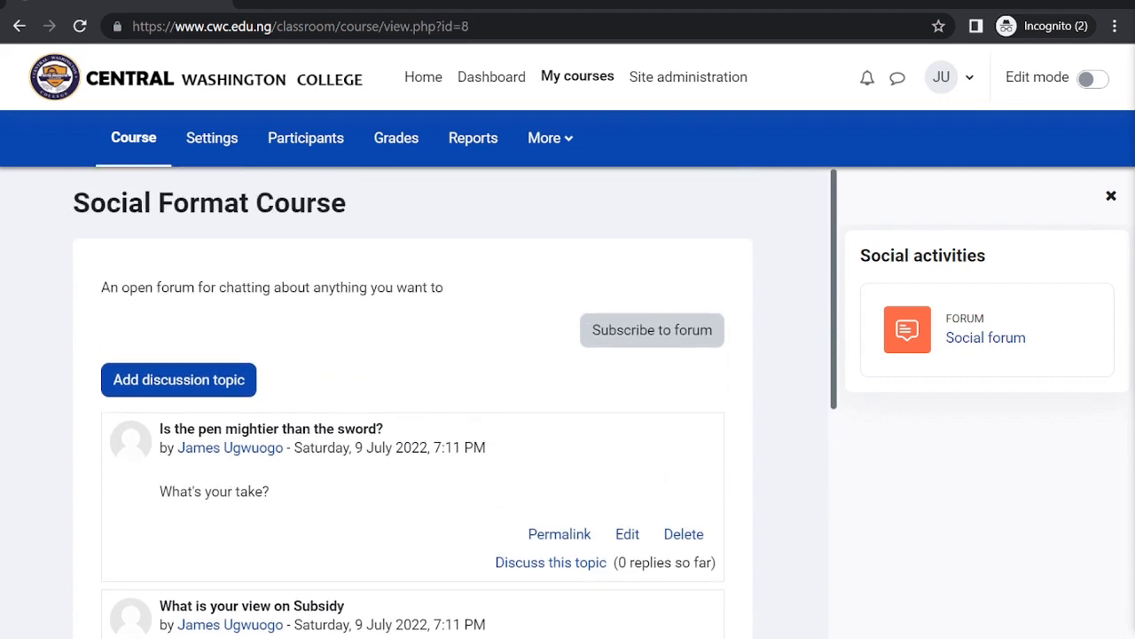
# Return to the course list, open My first Course and review its weekly sections and activities.
pyautogui.click(577, 78)
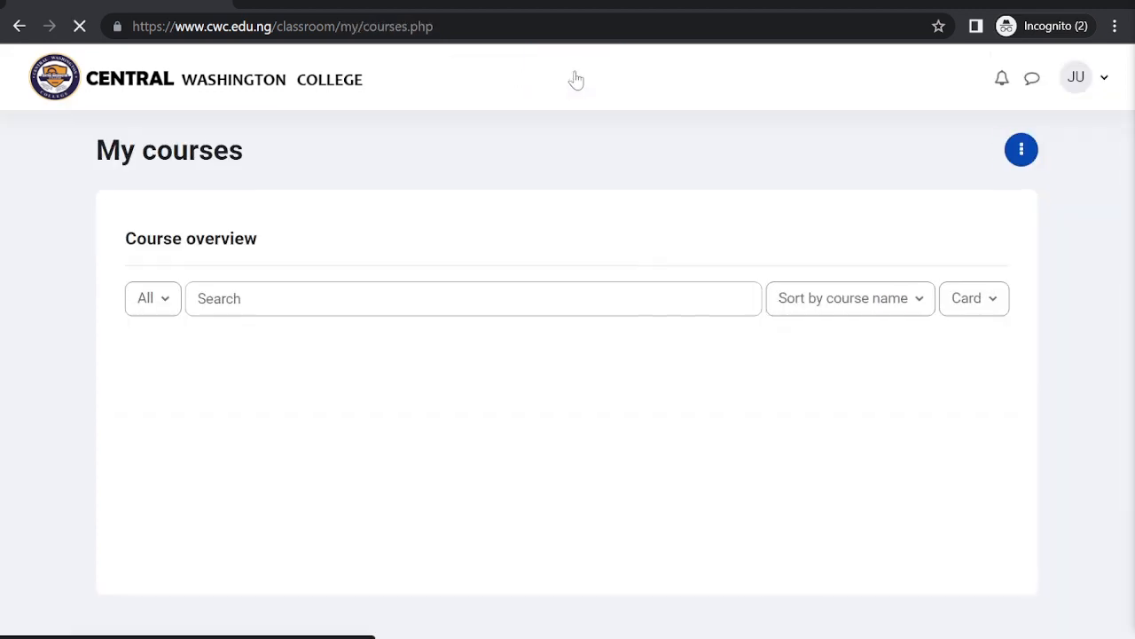
pyautogui.click(598, 444)
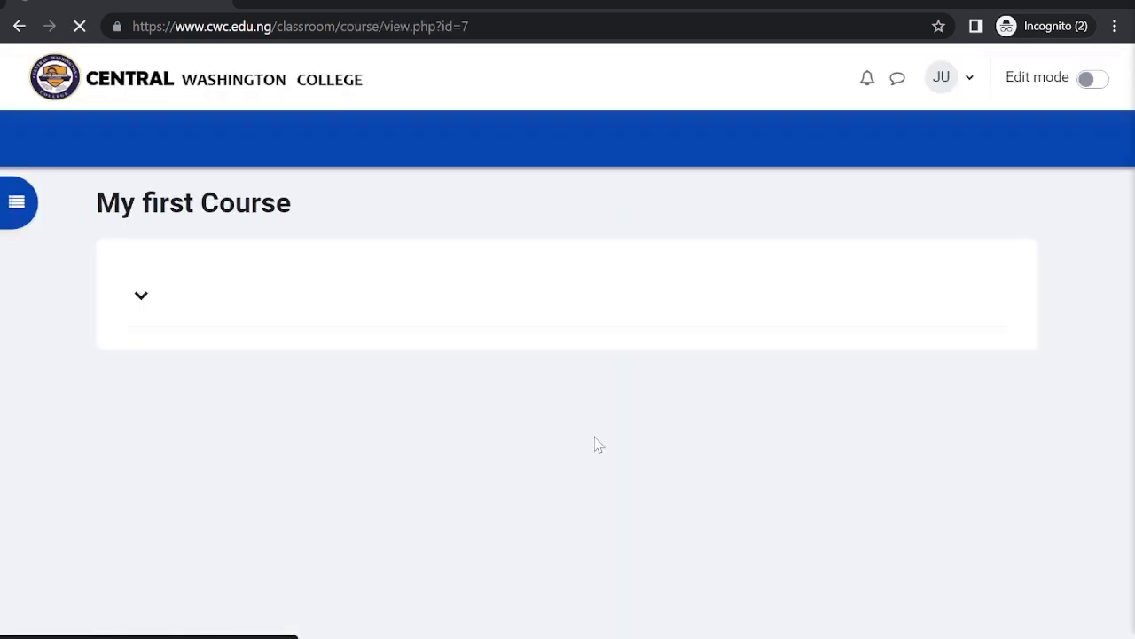
pyautogui.scroll(-5, 596, 443)
pyautogui.scroll(-4, 596, 443)
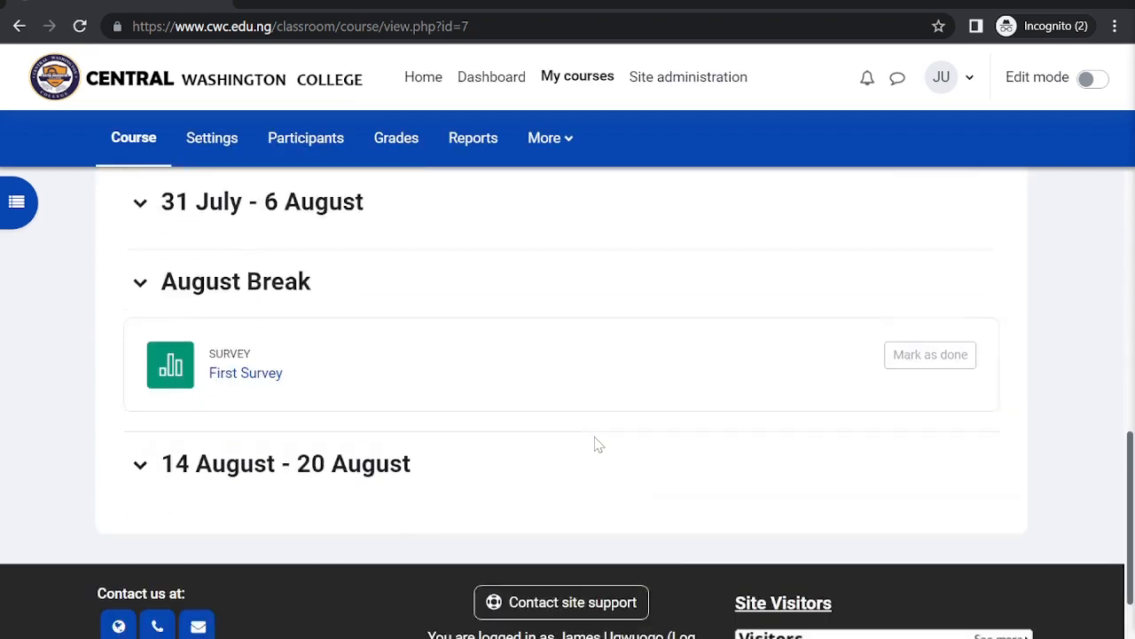
pyautogui.scroll(10, 449, 289)
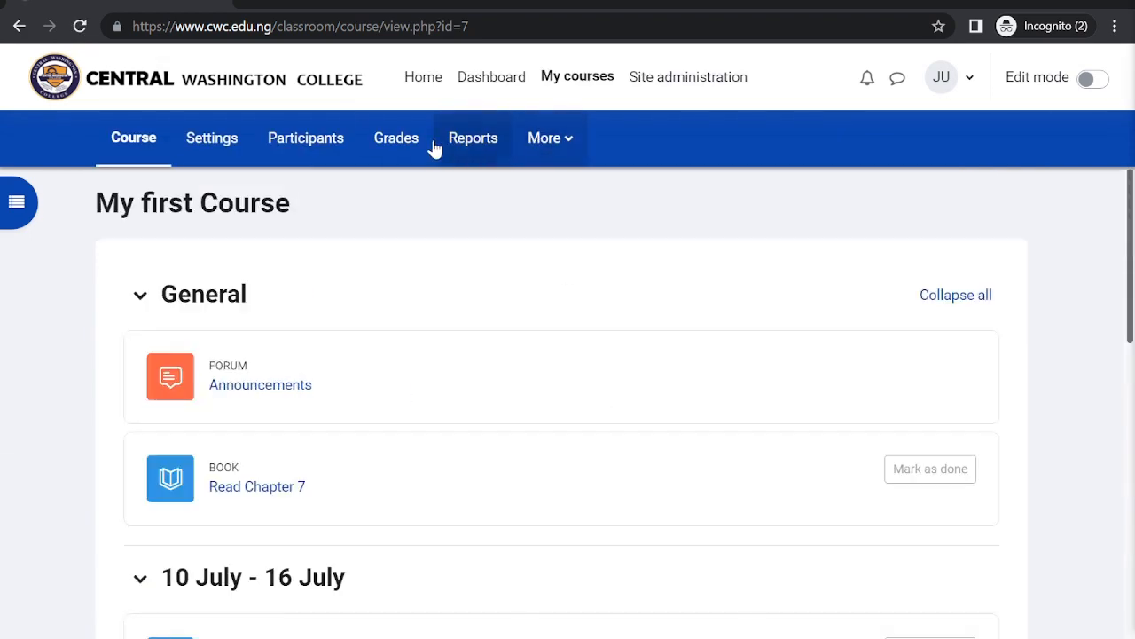
# Reopen My first Course from the course list, turn edit mode on and look through its editable sections.
pyautogui.click(552, 80)
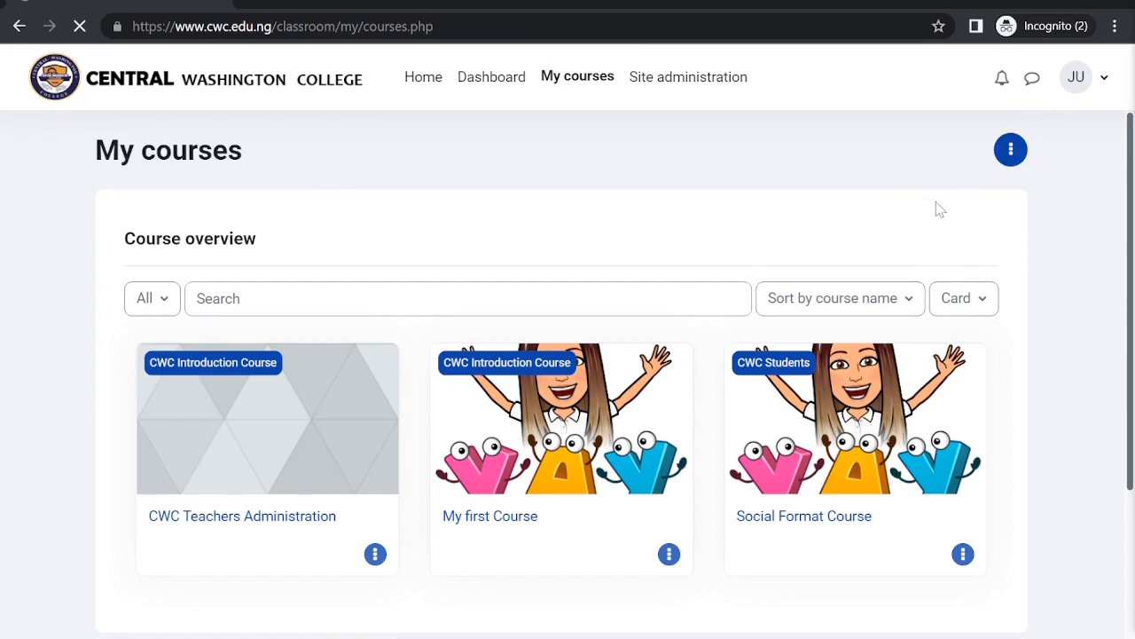
pyautogui.scroll(-2, 939, 208)
pyautogui.scroll(2, 938, 207)
pyautogui.click(553, 411)
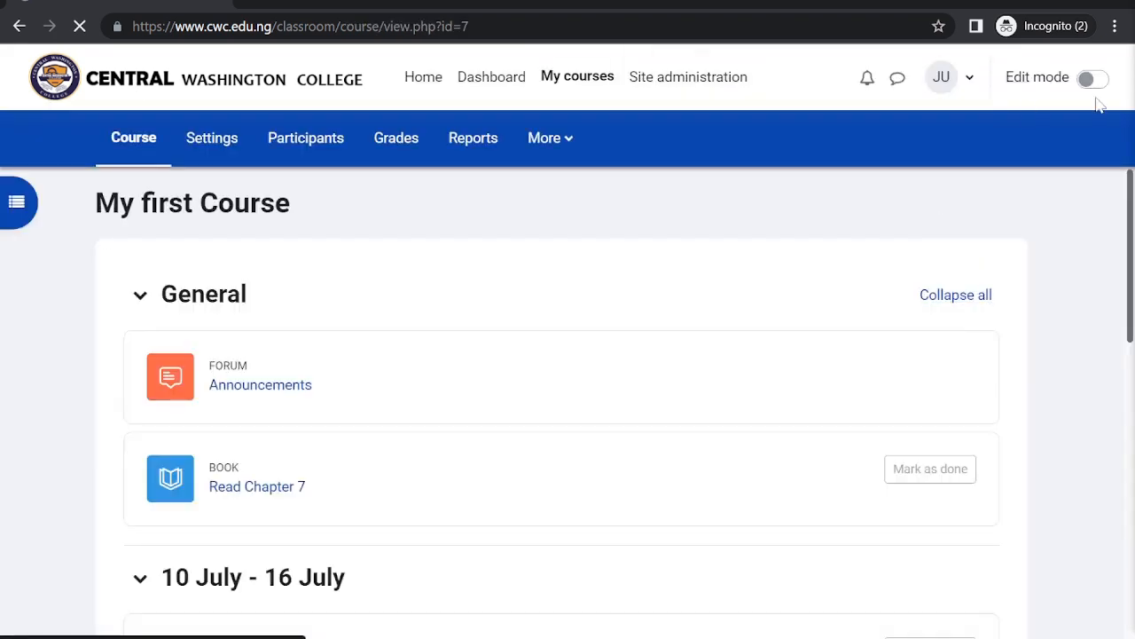
pyautogui.click(1091, 80)
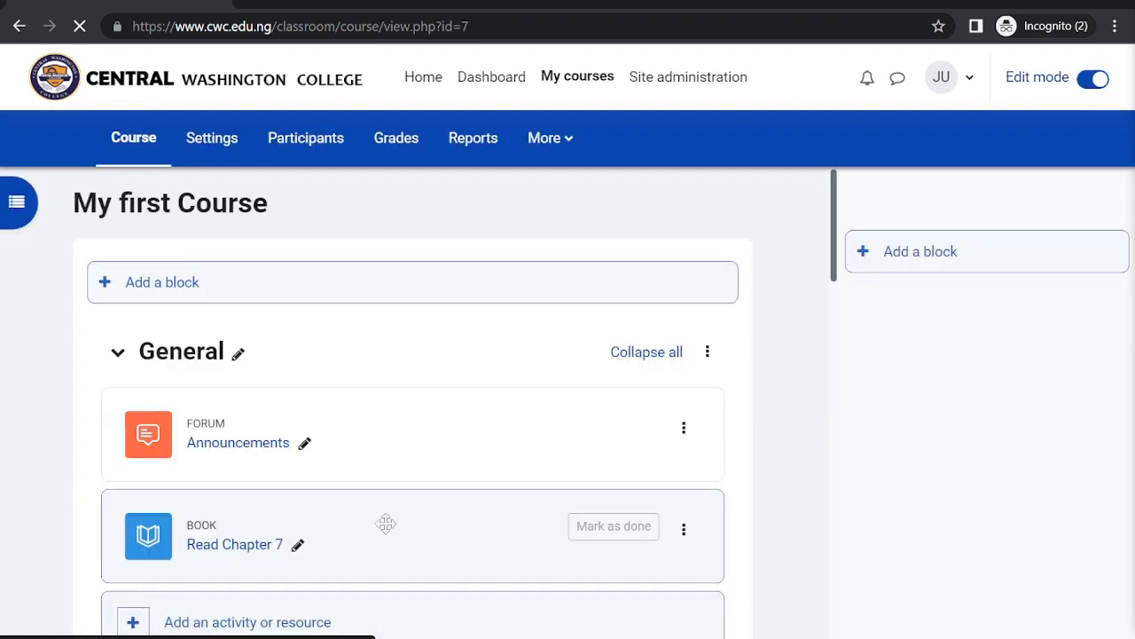
pyautogui.scroll(-3, 385, 524)
pyautogui.scroll(-5, 385, 524)
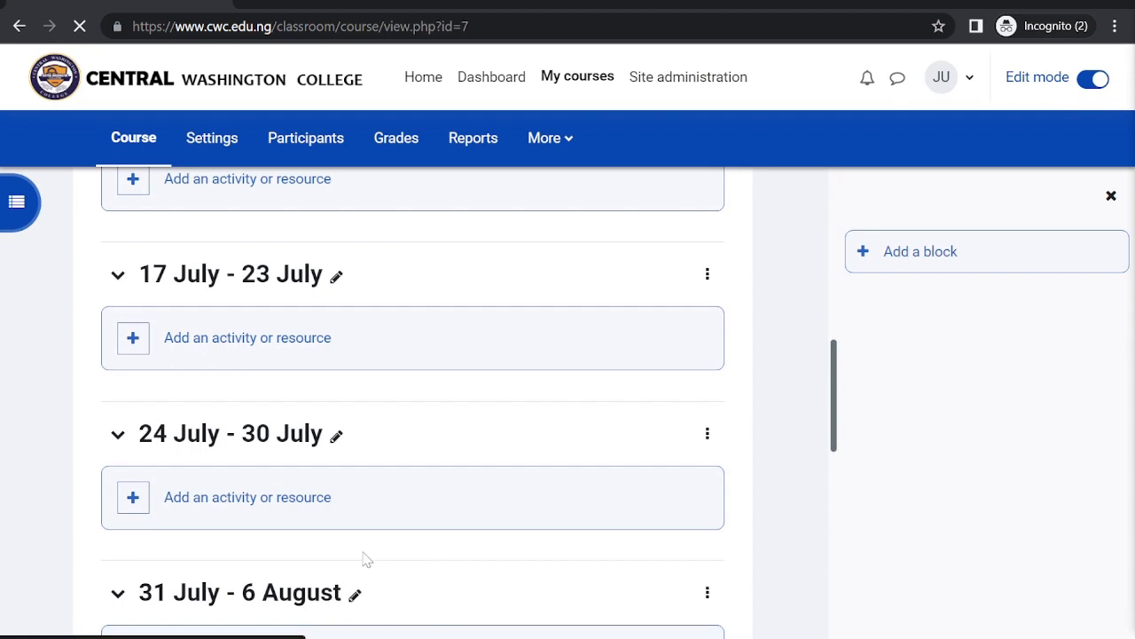
pyautogui.scroll(-4, 363, 557)
pyautogui.scroll(15, 363, 558)
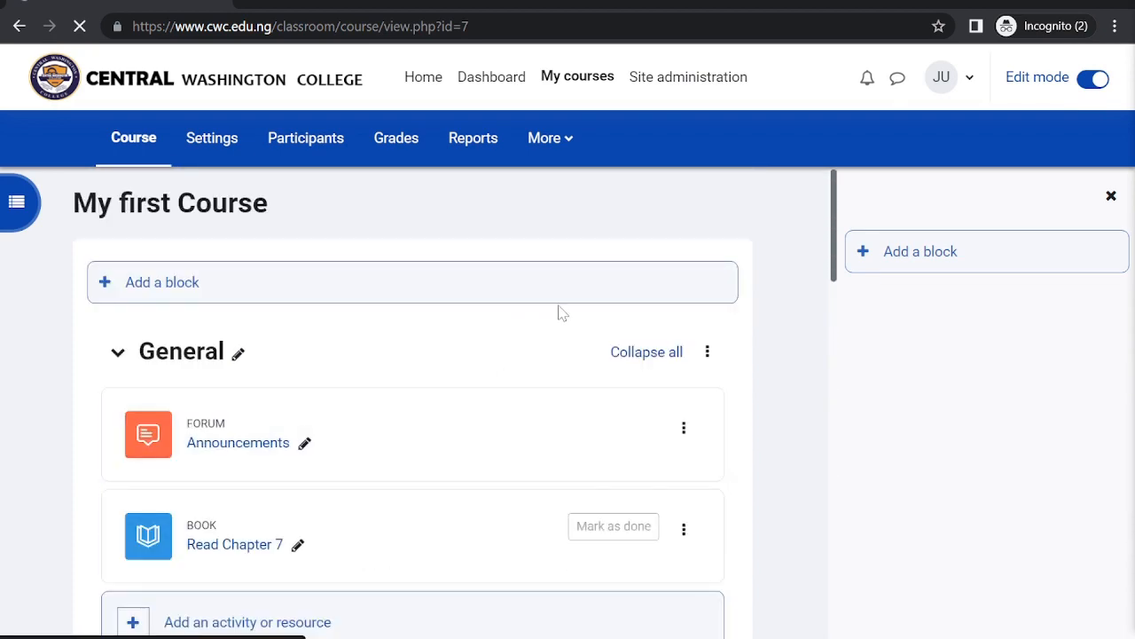
# Open the participants page of My first Course and check the list of enrolled users.
pyautogui.click(572, 155)
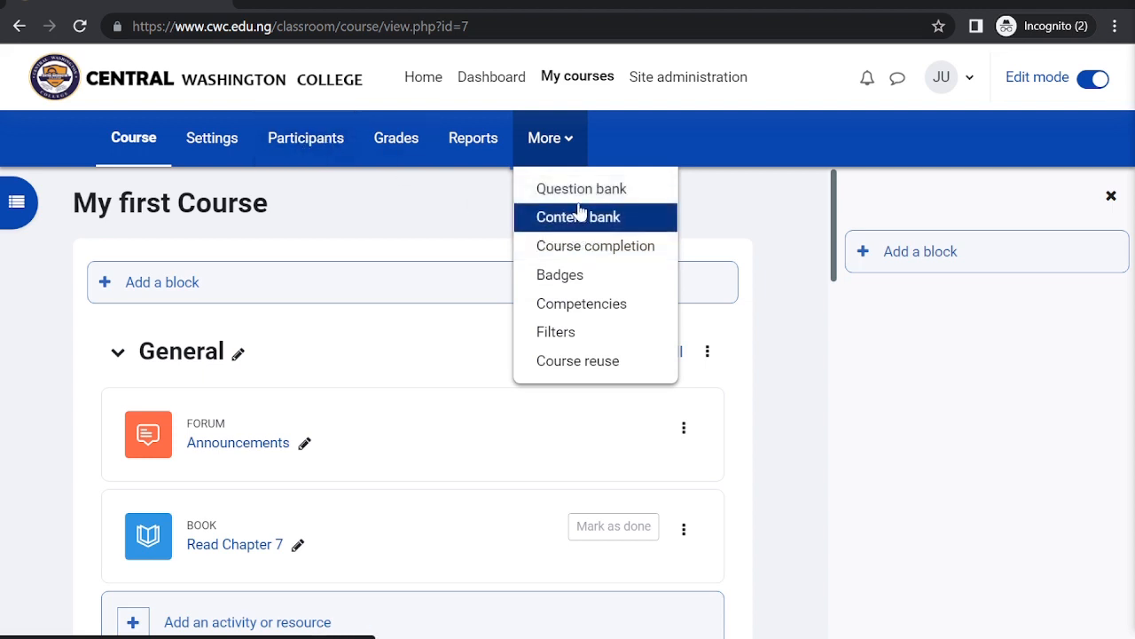
pyautogui.click(306, 142)
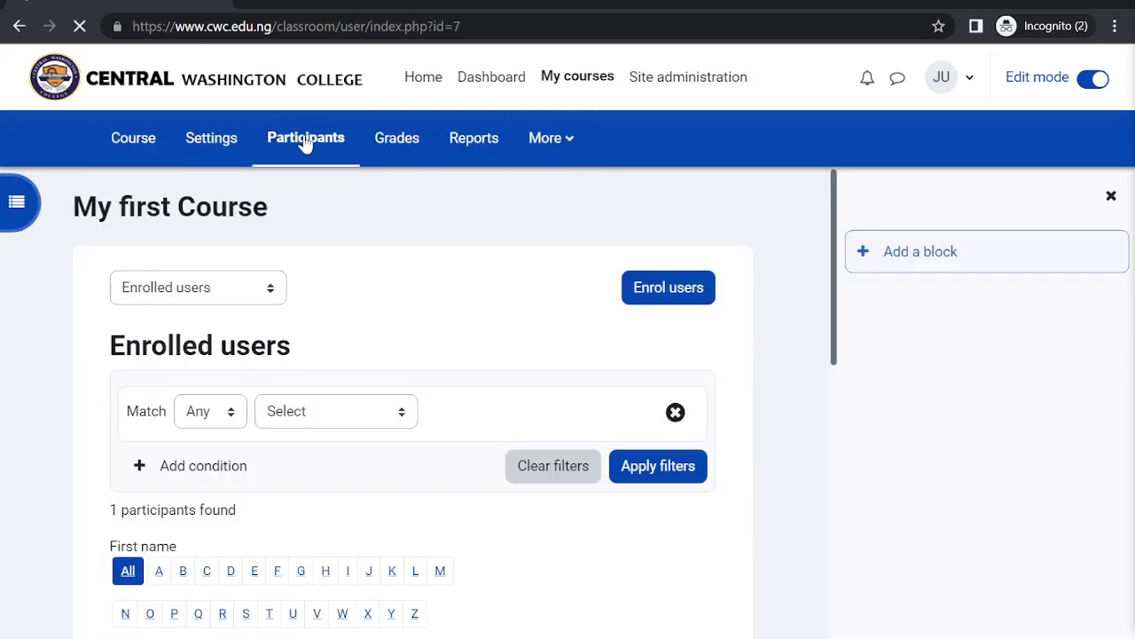
pyautogui.scroll(-5, 464, 588)
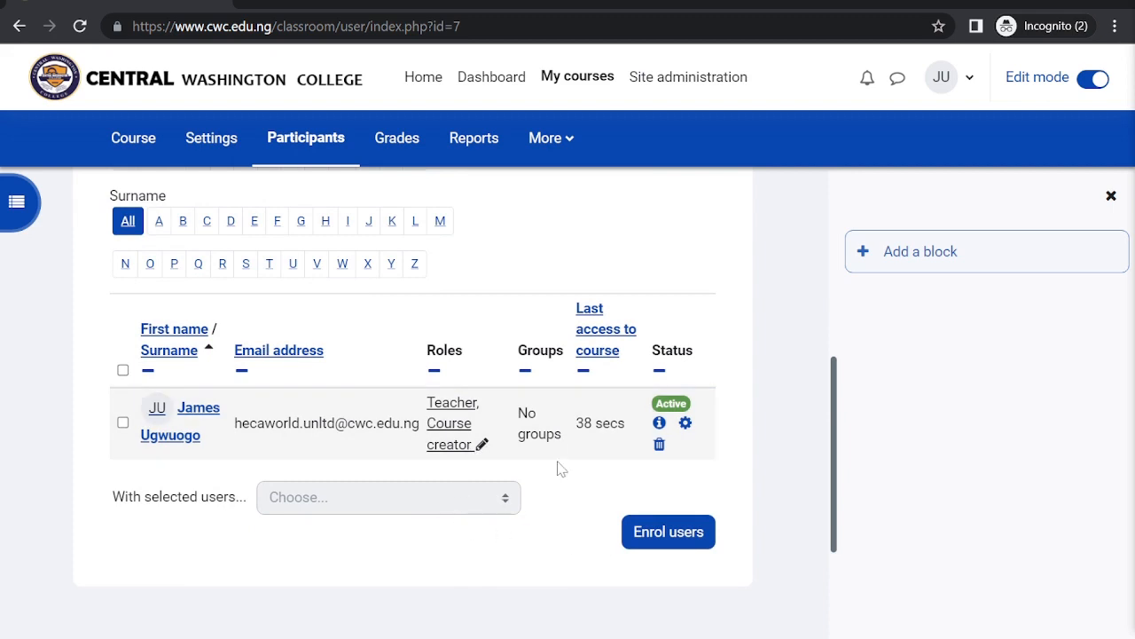
# Enrol the second and fourth users offered in the user selection list in My first Course with the Student role.
pyautogui.click(639, 541)
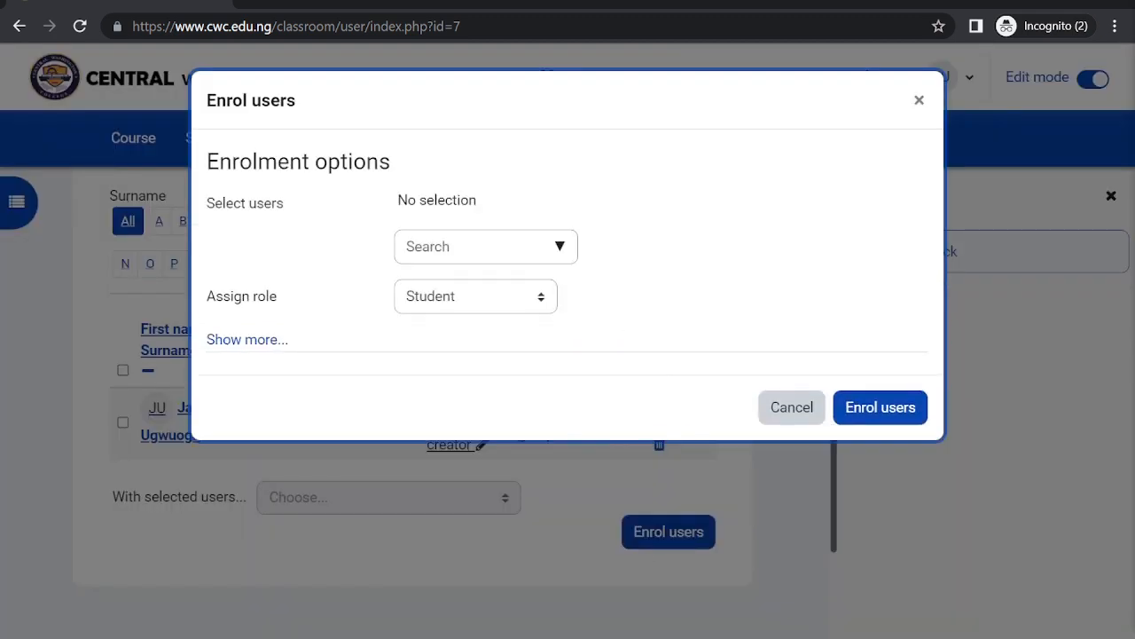
pyautogui.click(559, 247)
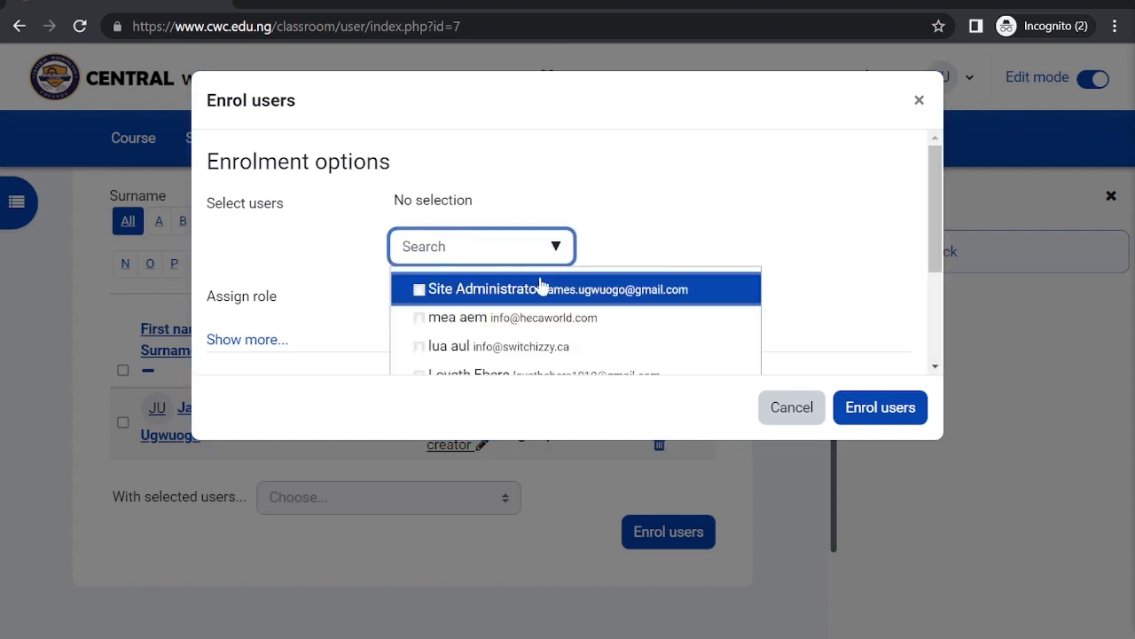
pyautogui.click(502, 319)
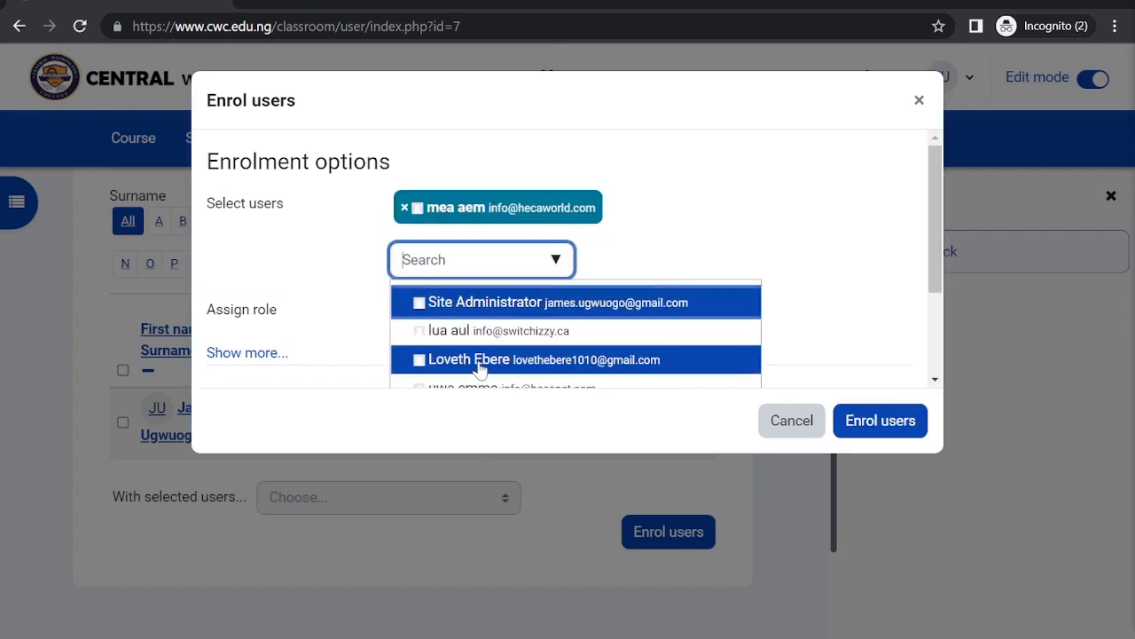
pyautogui.click(480, 362)
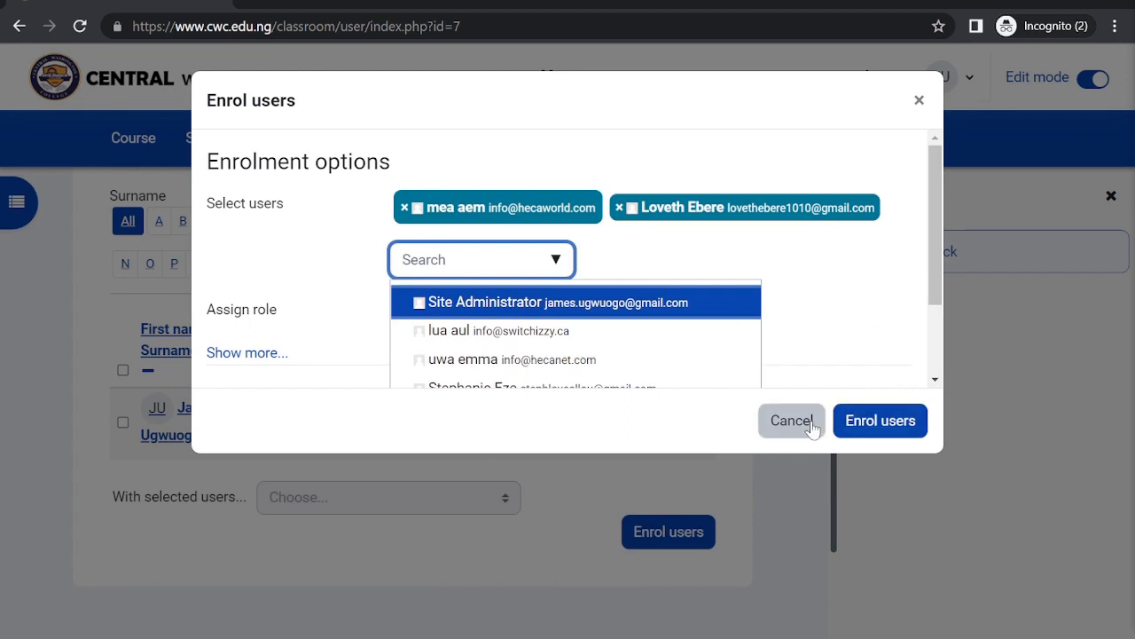
pyautogui.click(846, 424)
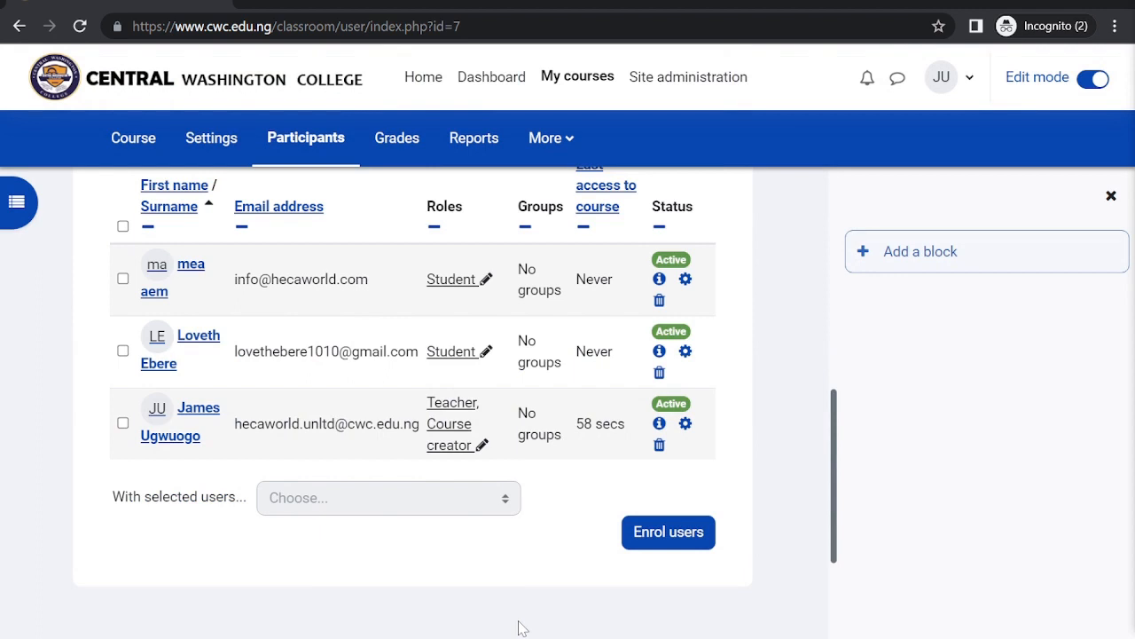
pyautogui.scroll(10, 567, 345)
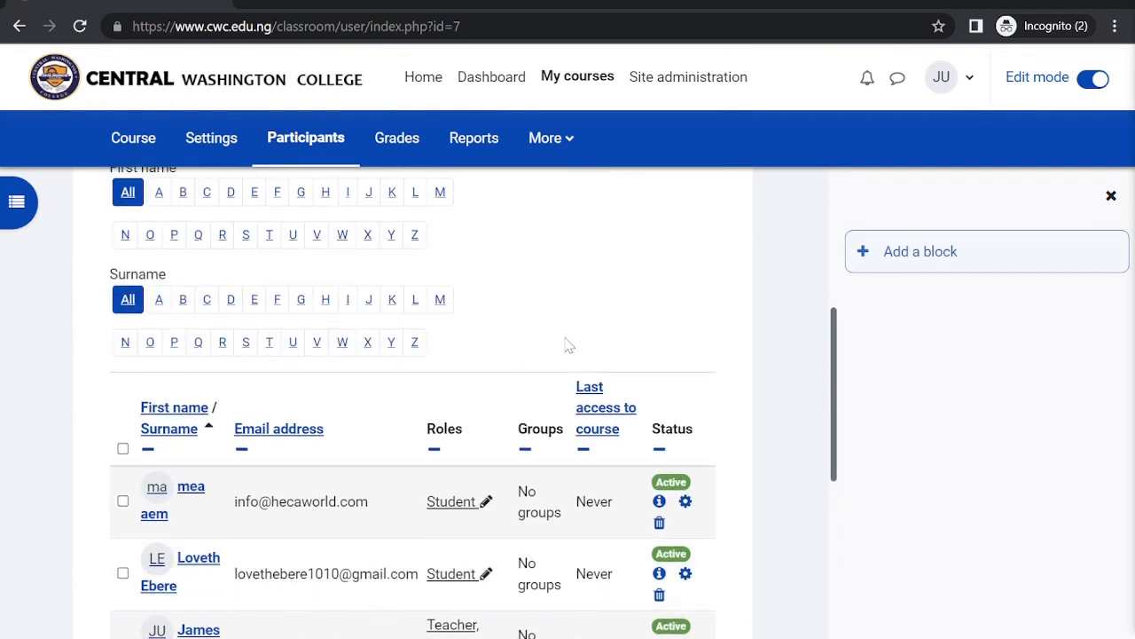
# Return to the list of own courses and log out of the site.
pyautogui.click(578, 76)
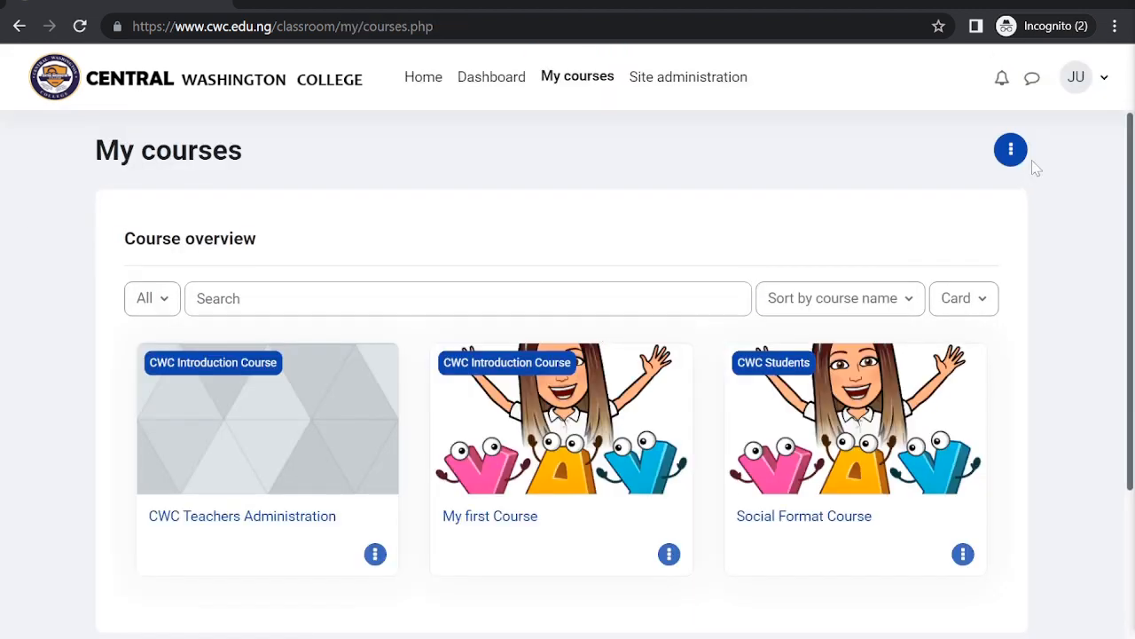
pyautogui.click(1109, 77)
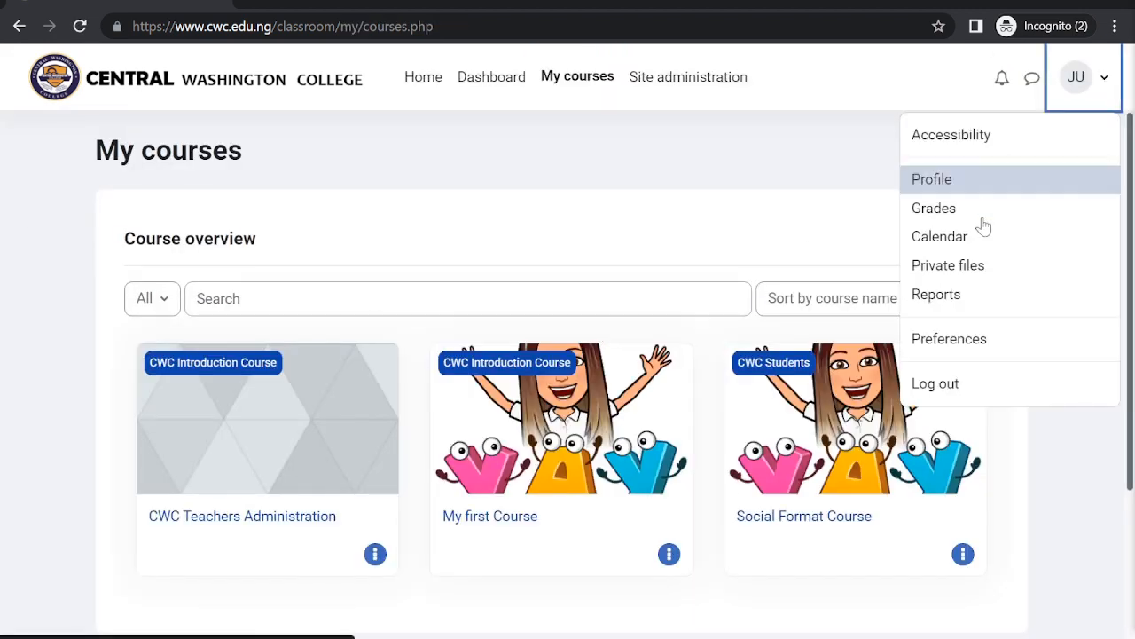
pyautogui.click(955, 389)
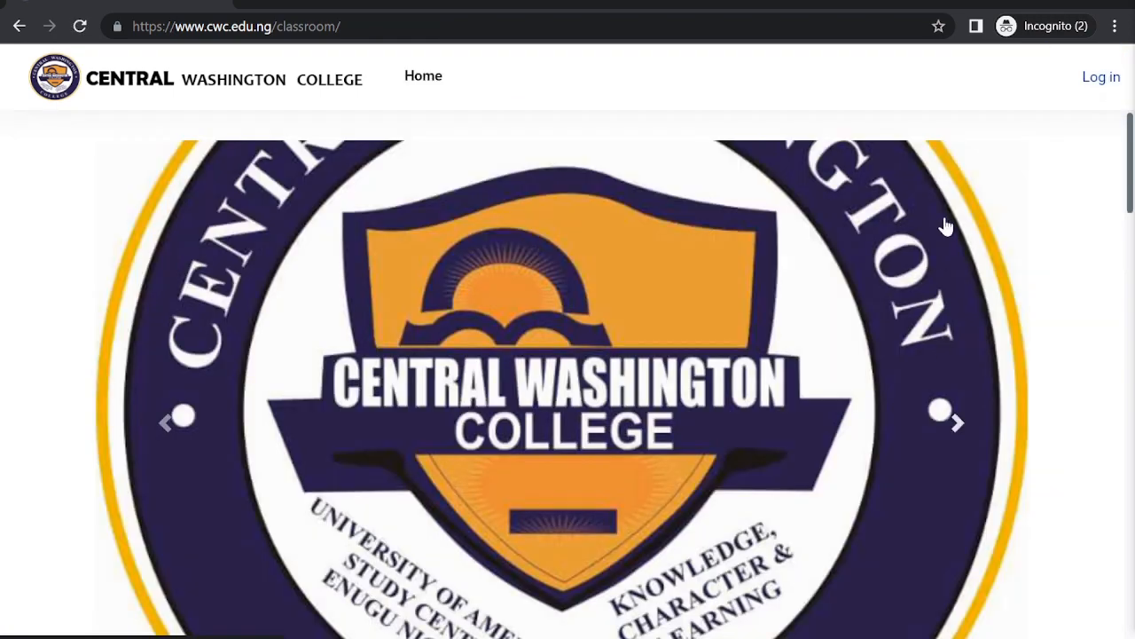
# Look through the public front page, examining the student and course counters, the available courses and the footer's site visitors.
pyautogui.scroll(-9, 763, 168)
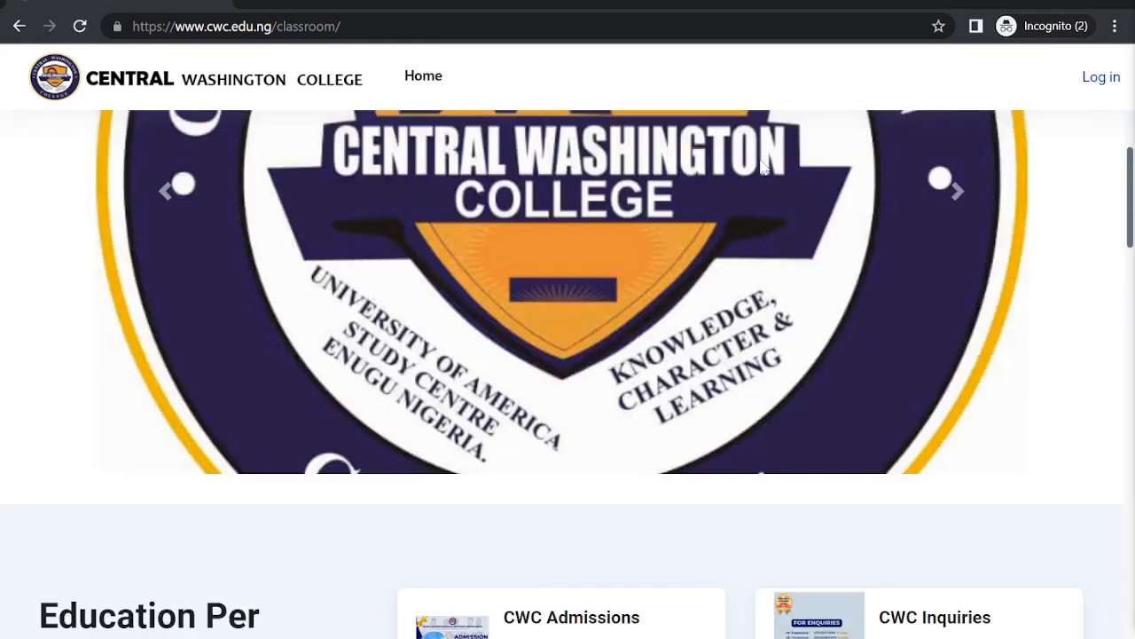
pyautogui.scroll(-5, 763, 168)
pyautogui.scroll(1, 763, 169)
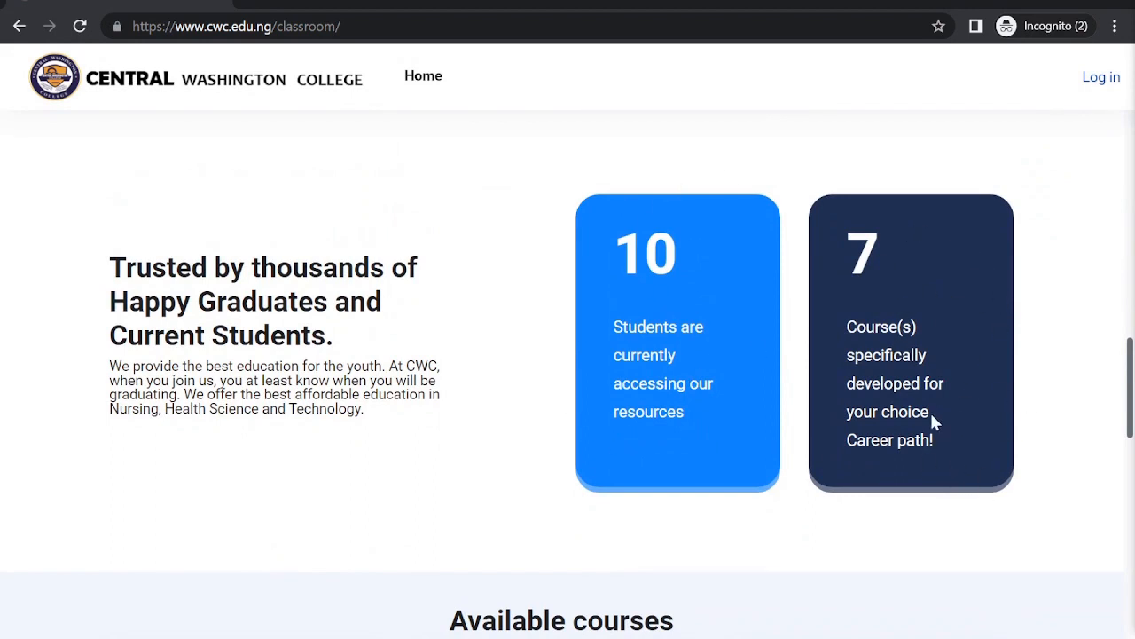
pyautogui.scroll(-6, 873, 470)
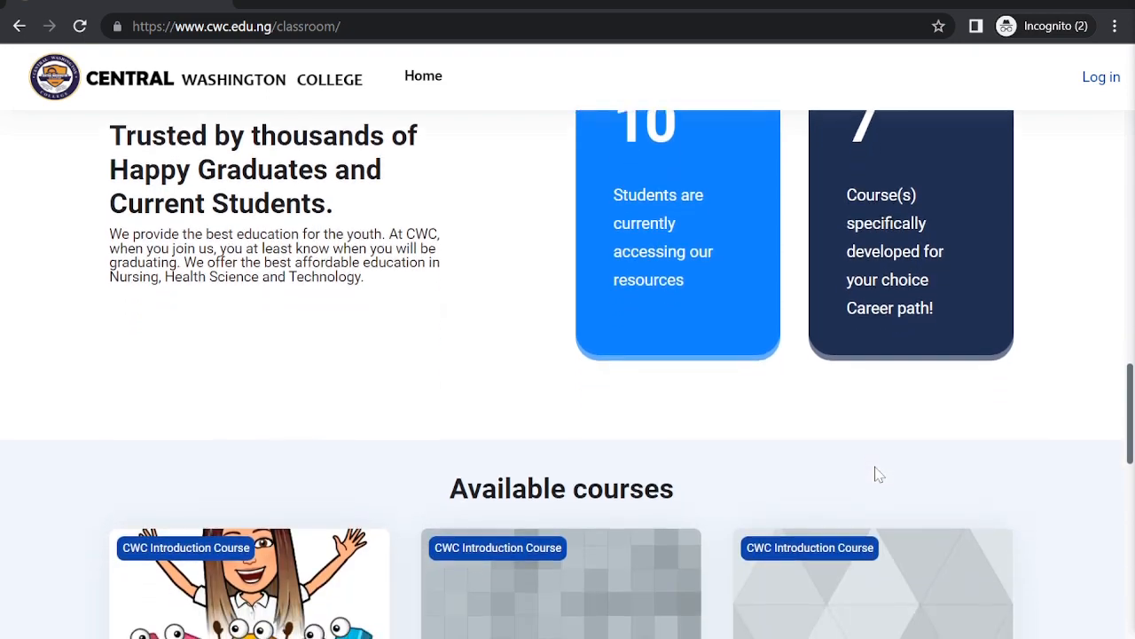
pyautogui.scroll(-2, 874, 475)
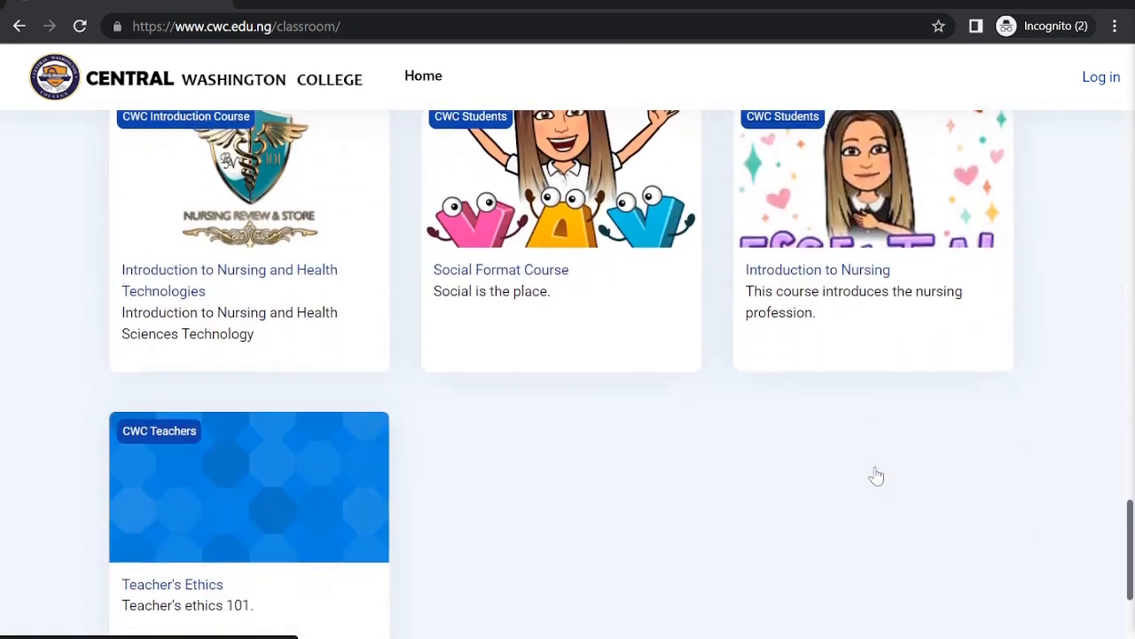
pyautogui.scroll(4, 875, 471)
pyautogui.scroll(-5, 877, 472)
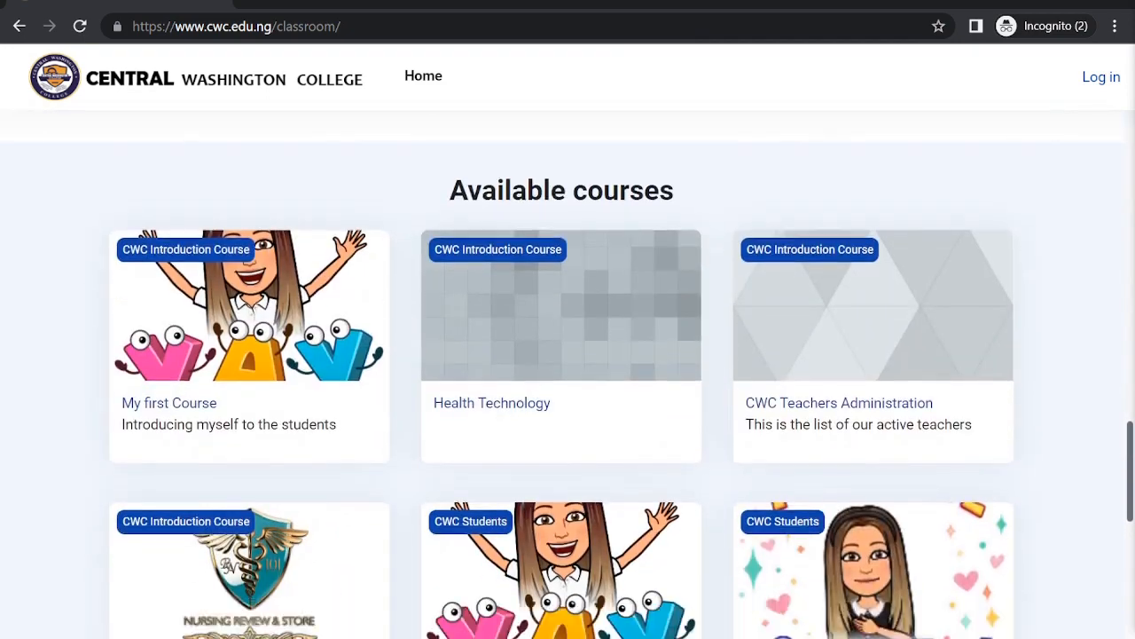
pyautogui.scroll(-2, 875, 474)
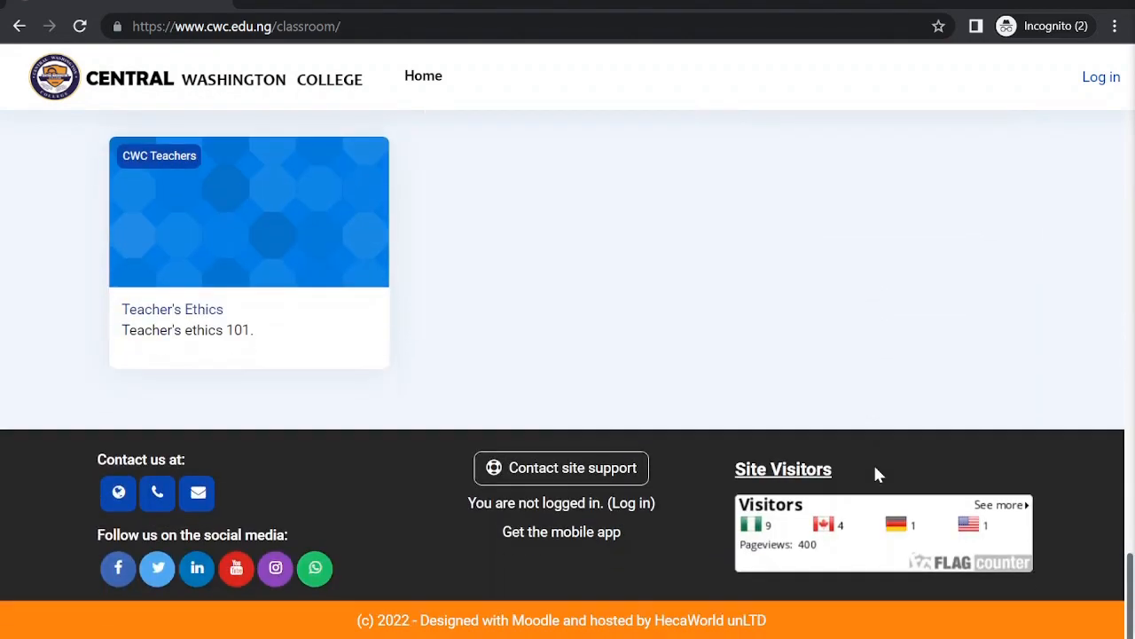
pyautogui.scroll(8, 875, 473)
pyautogui.scroll(3, 876, 477)
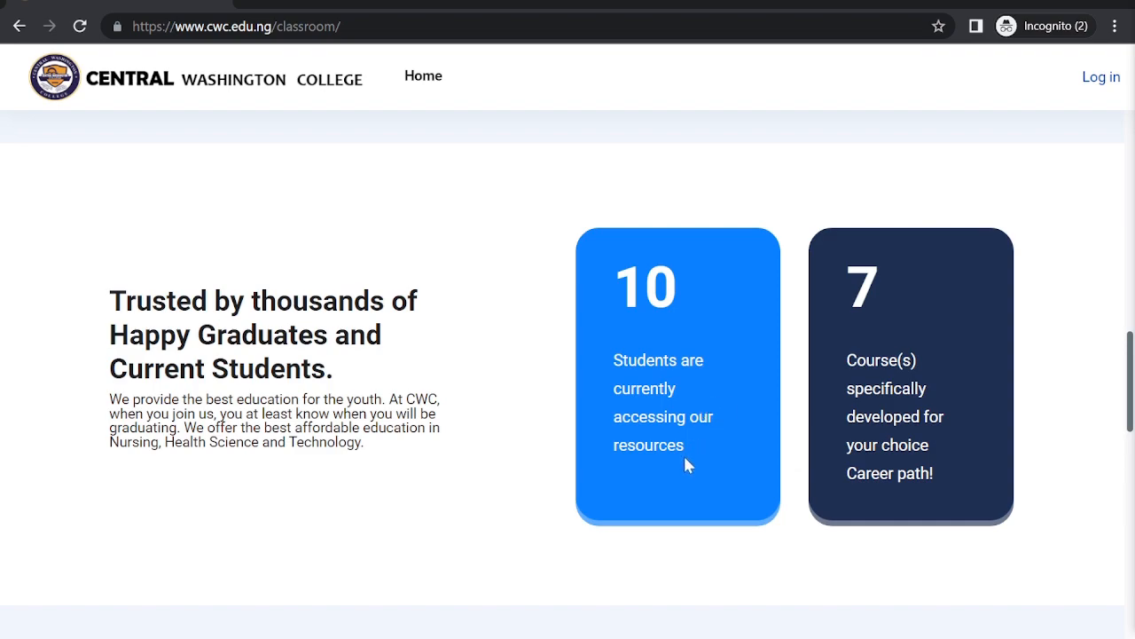
pyautogui.scroll(-12, 685, 446)
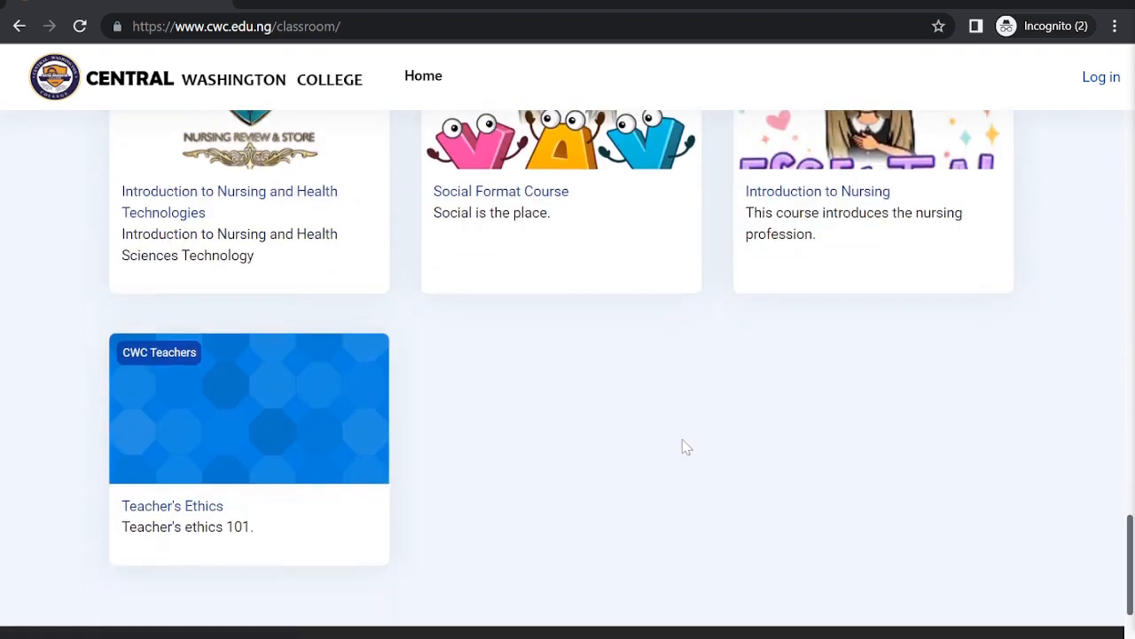
pyautogui.scroll(3, 682, 445)
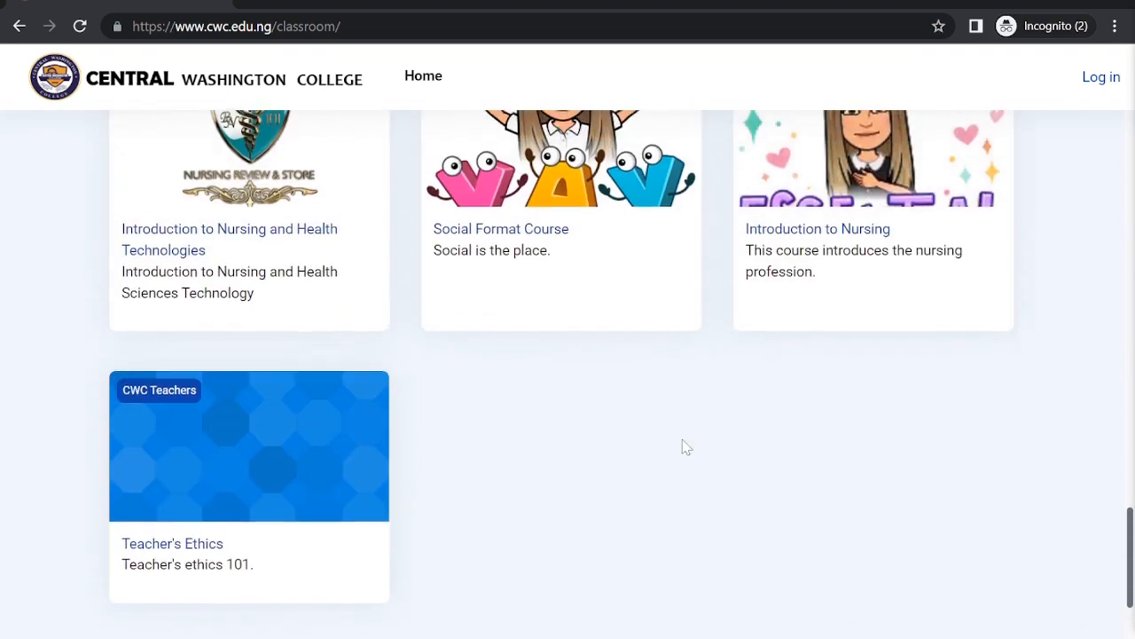
pyautogui.scroll(-3, 683, 445)
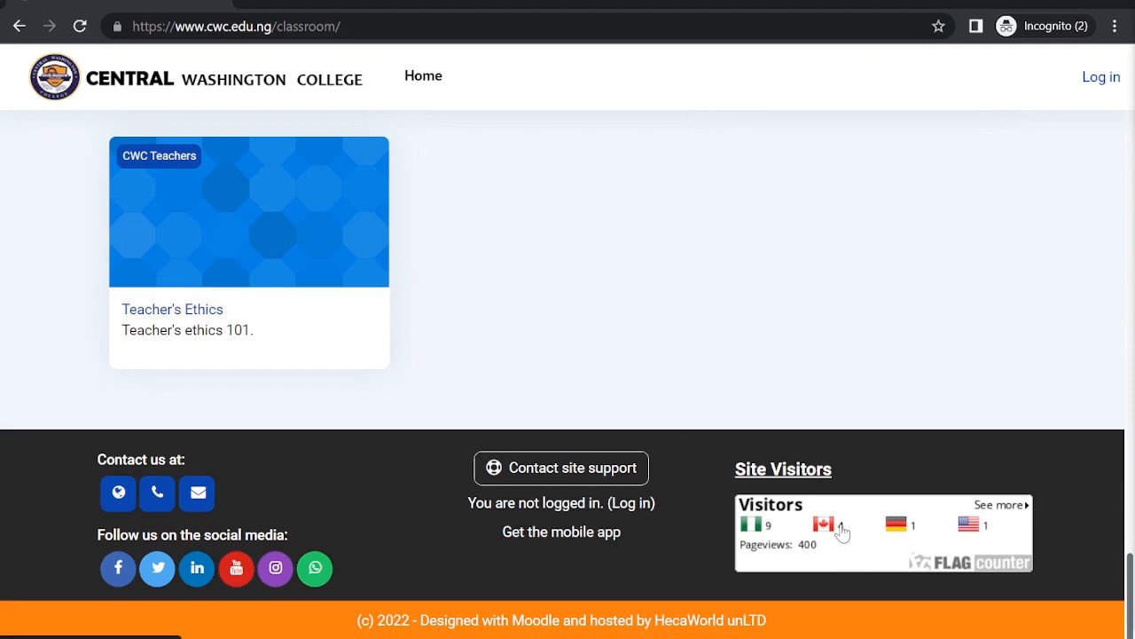
pyautogui.scroll(10, 778, 355)
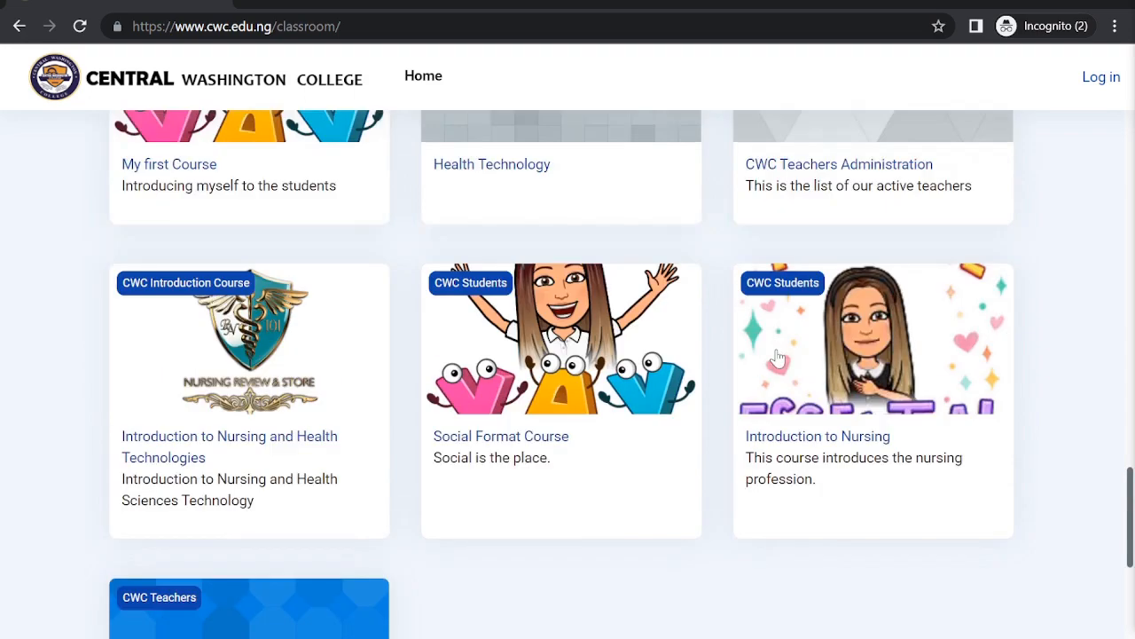
pyautogui.scroll(10, 779, 357)
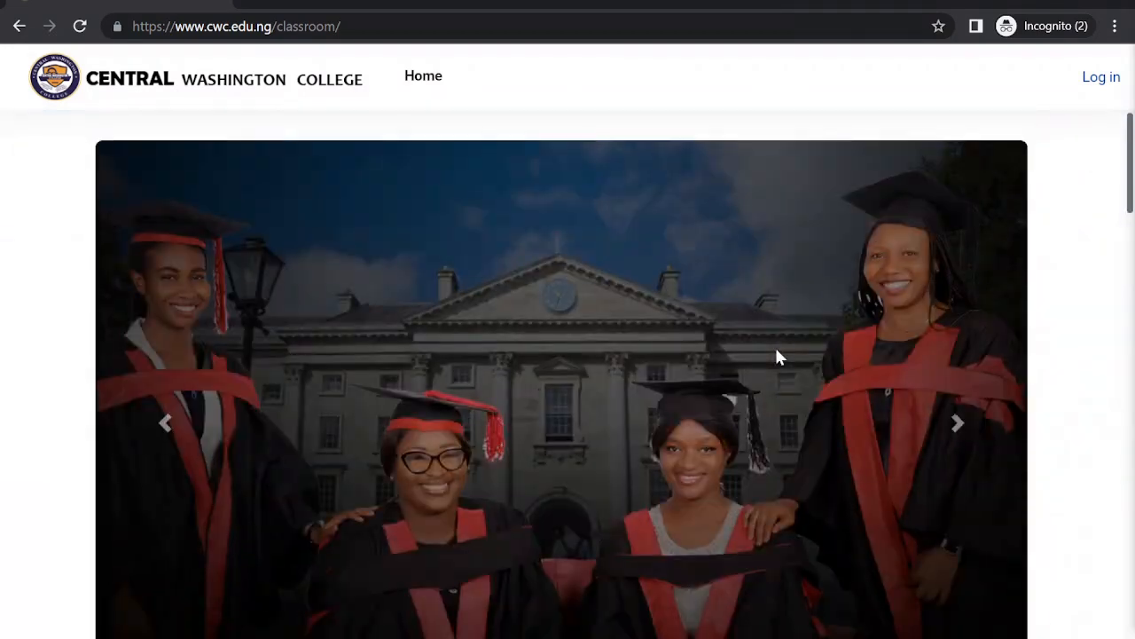
# Open the site's login page.
pyautogui.click(1109, 71)
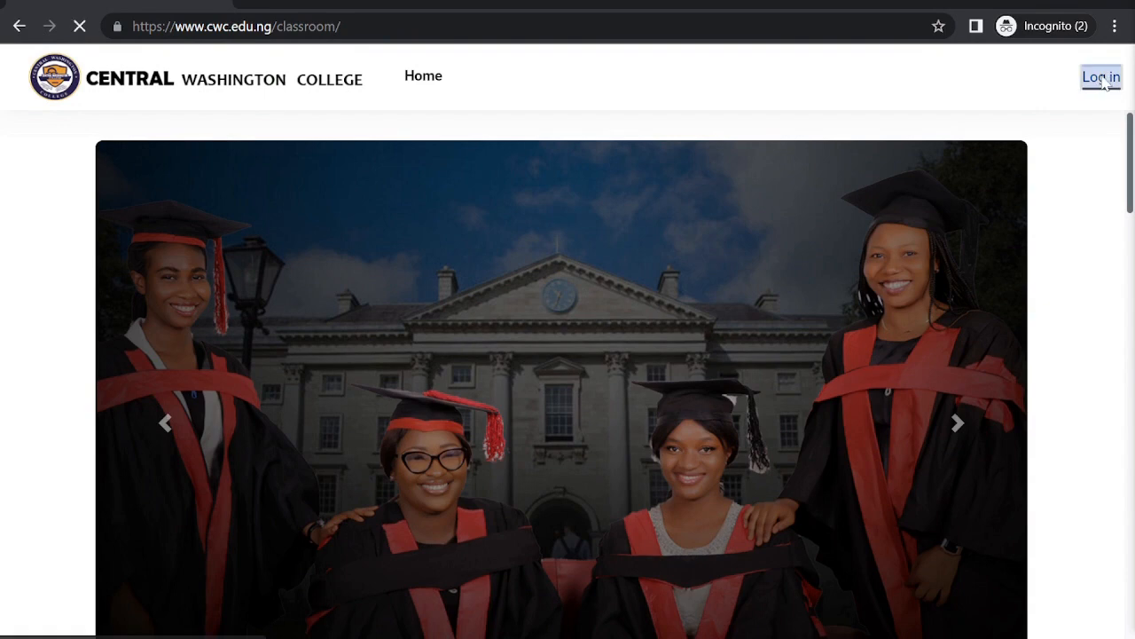